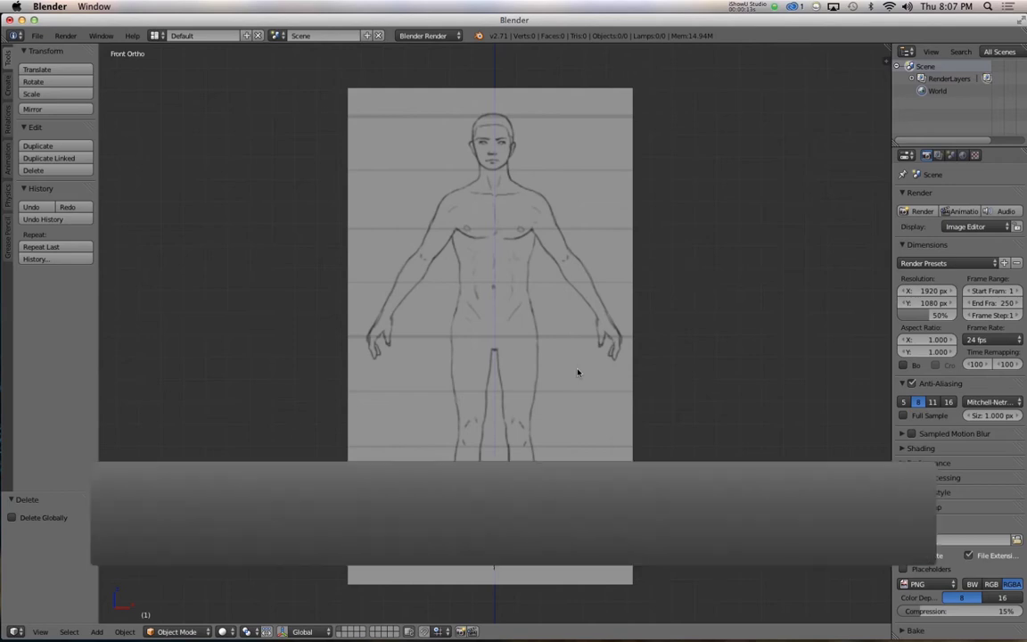
Step: Add a mesh cube to the scene and enter Edit Mode with wireframe display so the reference figure shows through
{"action": "key", "text": "shift+a"}
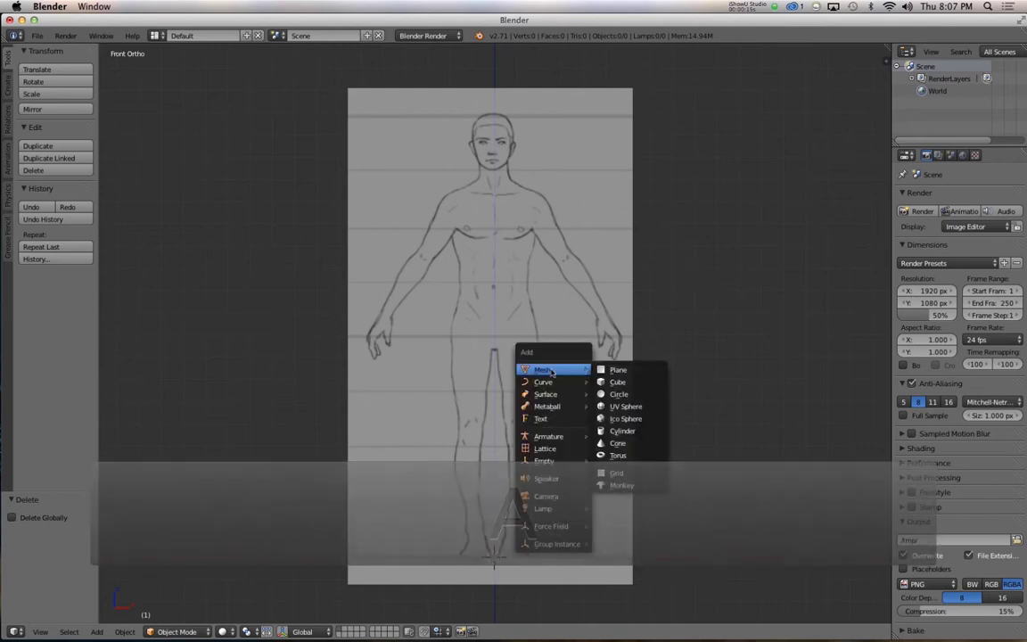
{"action": "left_click", "coordinate": [615, 381]}
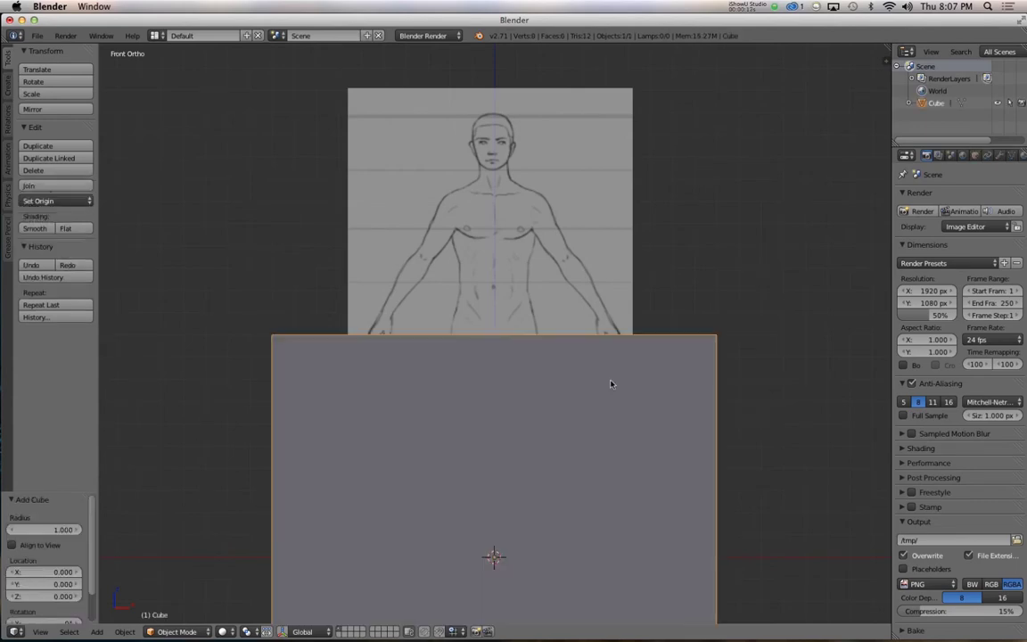
{"action": "scroll", "coordinate": [581, 358], "scroll_direction": "down", "scroll_amount": 4}
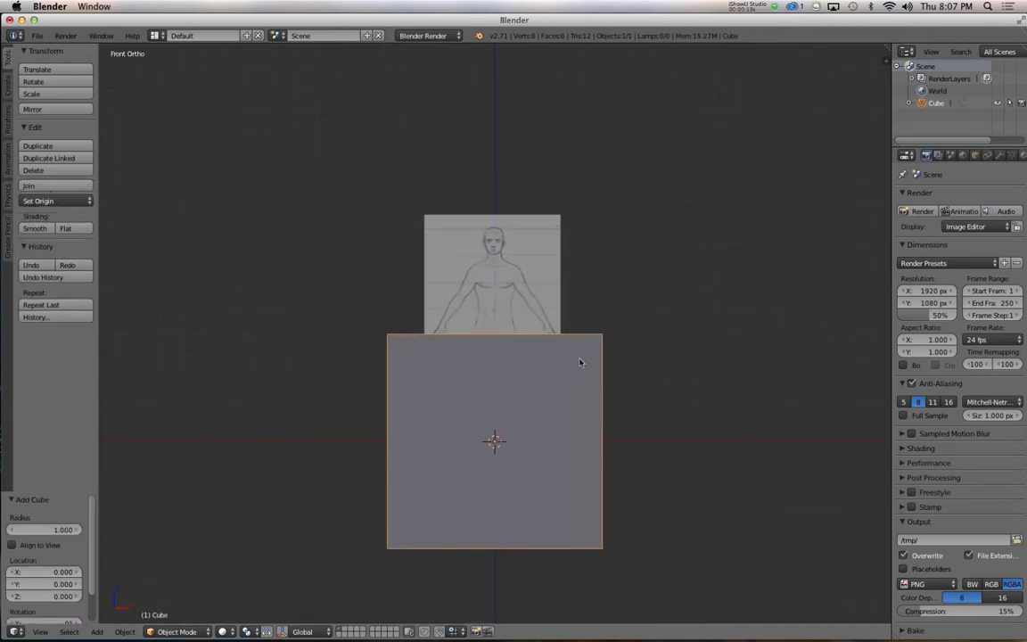
{"action": "key", "text": "Tab"}
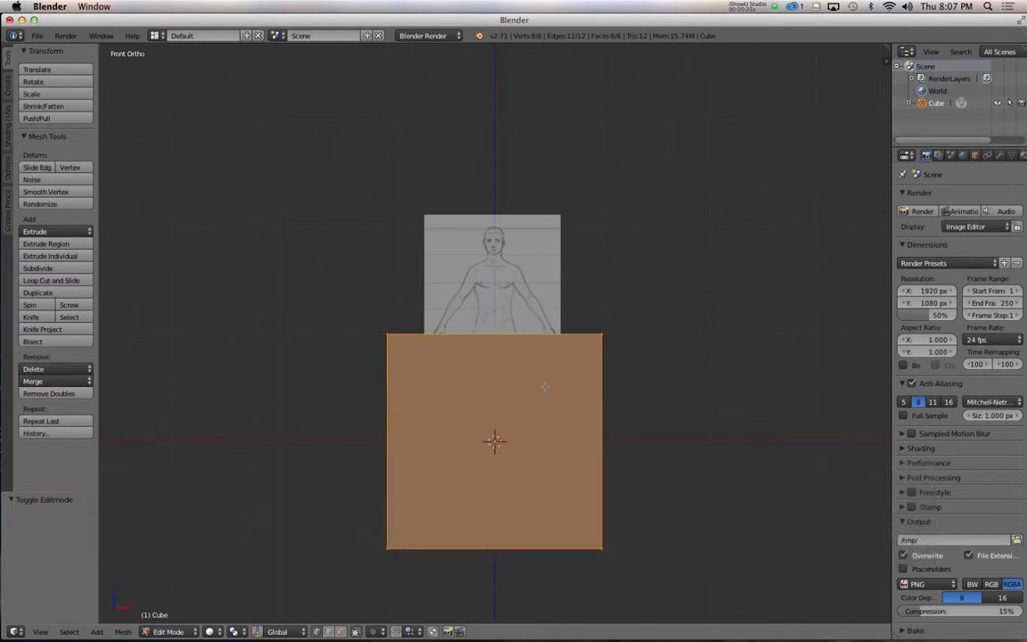
{"action": "key", "text": "z"}
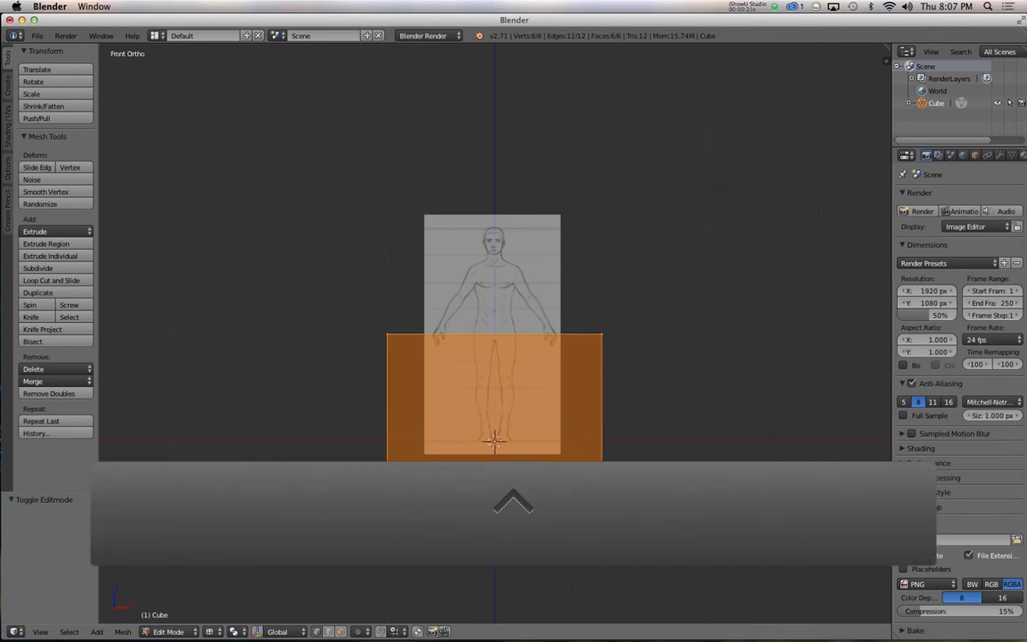
Step: Cut one vertical edge loop through the exact middle of the cube, without sliding it
{"action": "key", "text": "ctrl+r"}
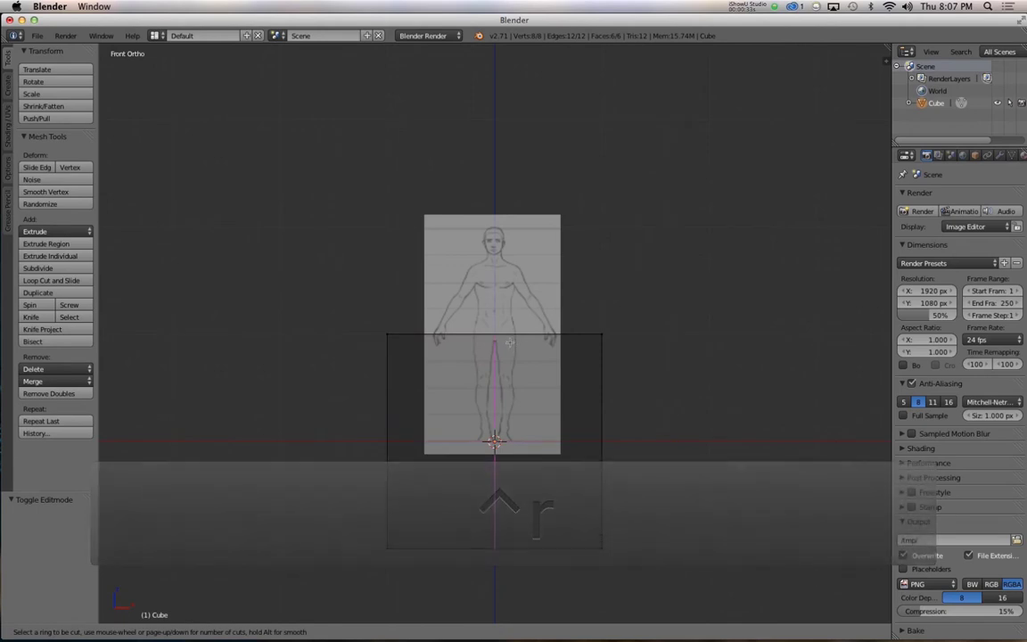
{"action": "left_click", "coordinate": [506, 345]}
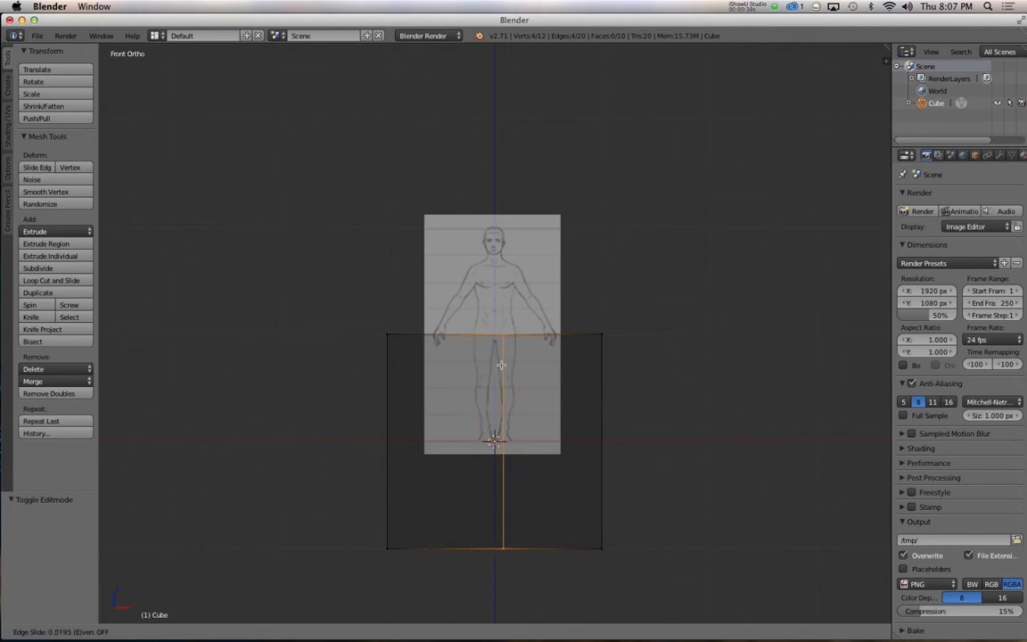
{"action": "right_click", "coordinate": [515, 365]}
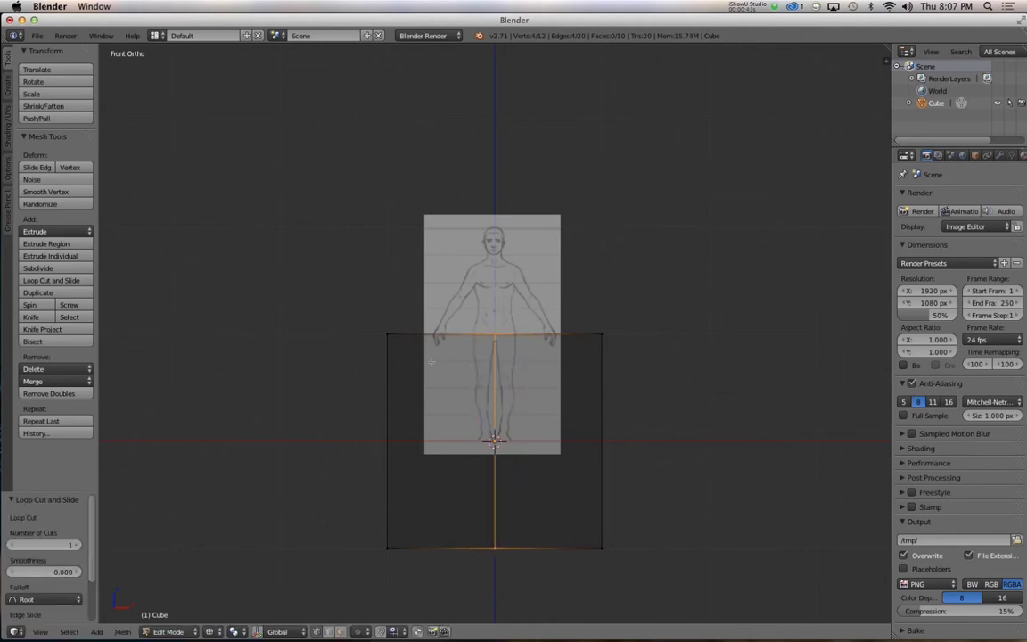
Step: Delete the four outer vertices on the cube's negative X side, leaving only the positive X half
{"action": "key", "text": "a"}
{"action": "key", "text": "b"}
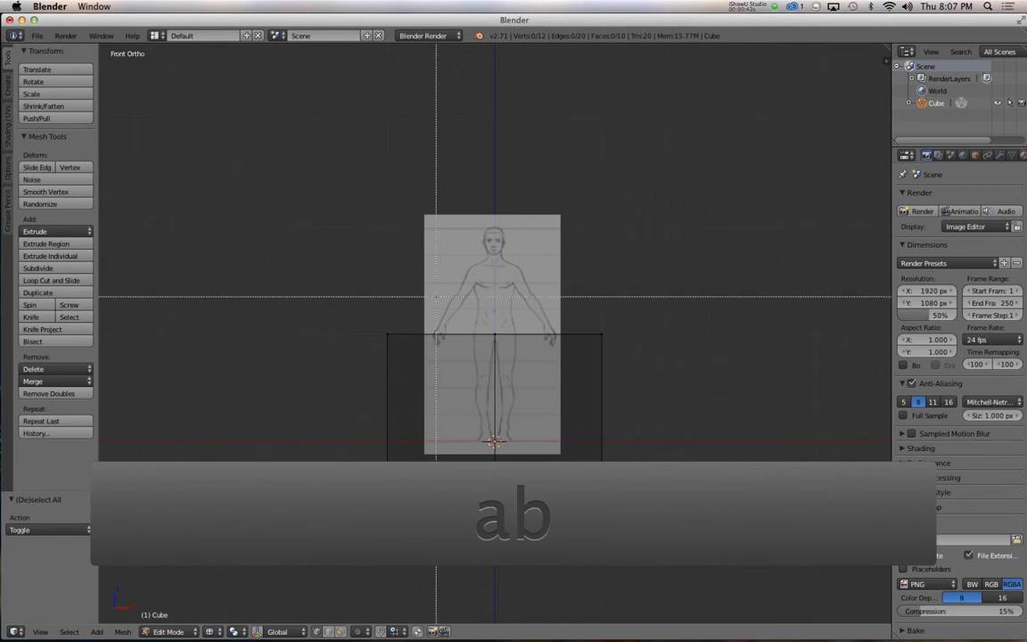
{"action": "left_click_drag", "start_coordinate": [331, 278], "coordinate": [454, 472]}
{"action": "left_click_drag", "start_coordinate": [330, 499], "coordinate": [334, 573]}
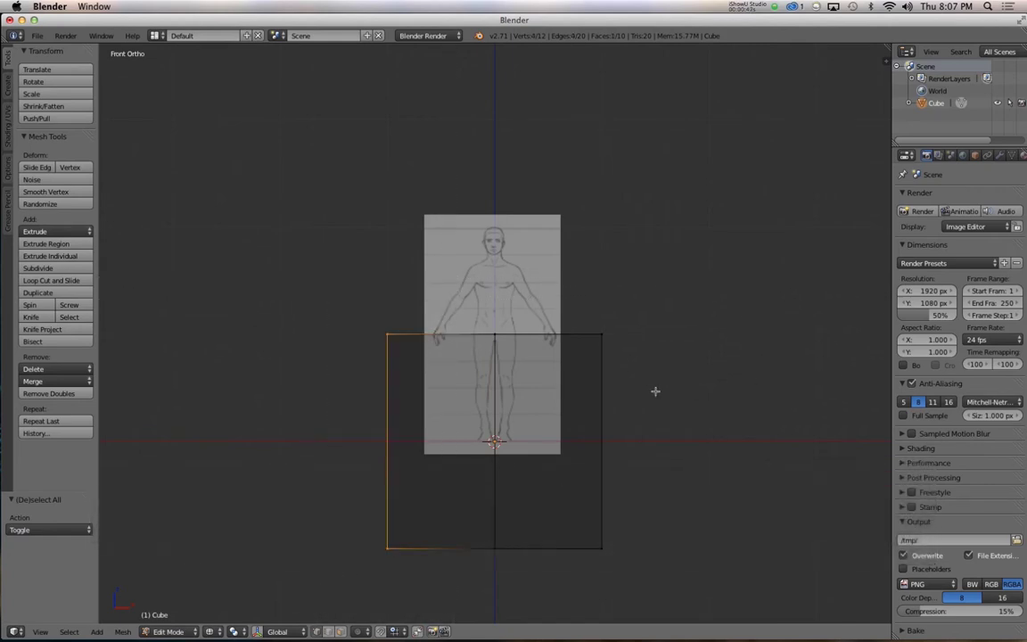
{"action": "left_click_drag", "start_coordinate": [415, 426], "coordinate": [452, 447], "text": "alt"}
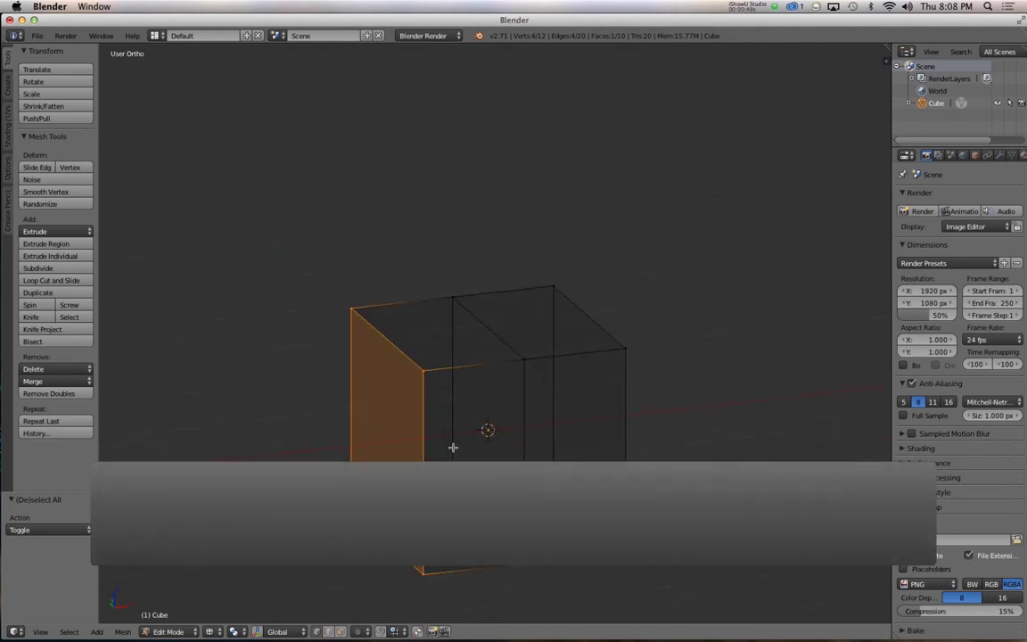
{"action": "key", "text": "KP_1"}
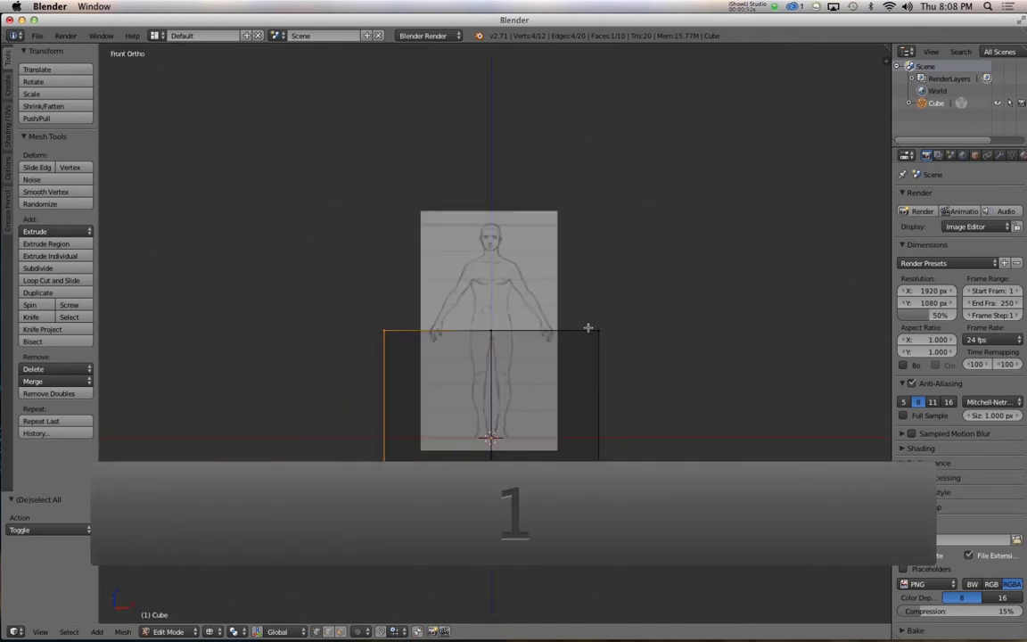
{"action": "key", "text": "x"}
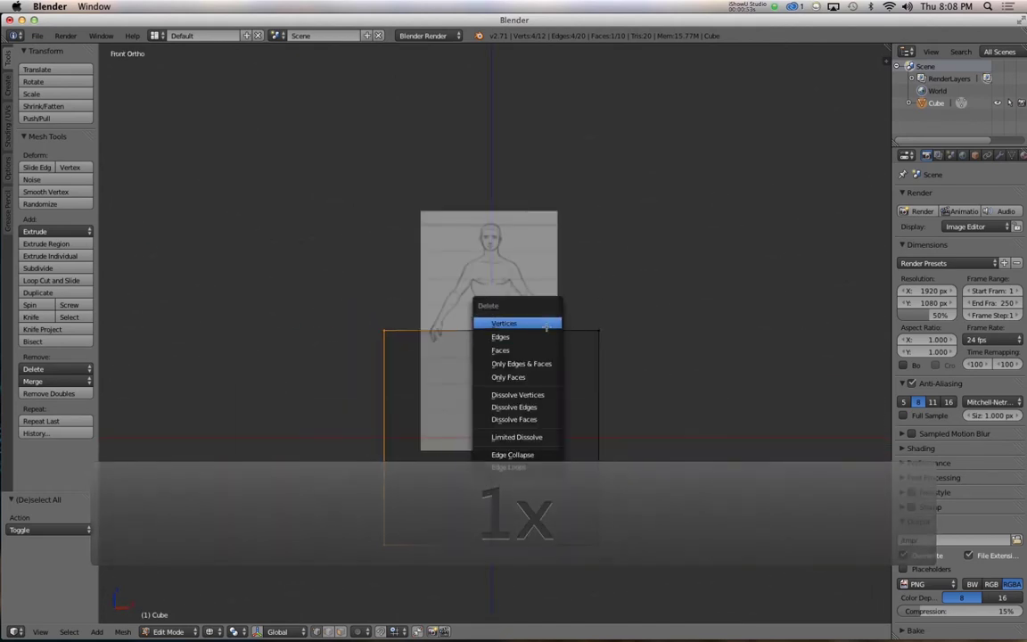
{"action": "left_click", "coordinate": [545, 324]}
Step: Add a Mirror modifier to the half cube along X and enable its Clipping option
{"action": "left_click", "coordinate": [1000, 156]}
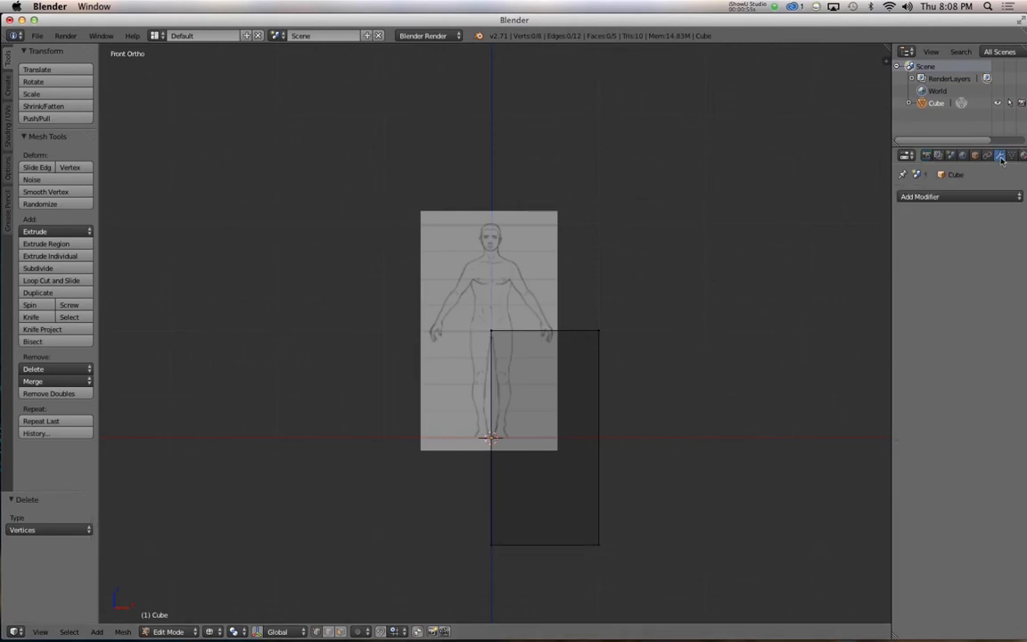
{"action": "left_click", "coordinate": [918, 197]}
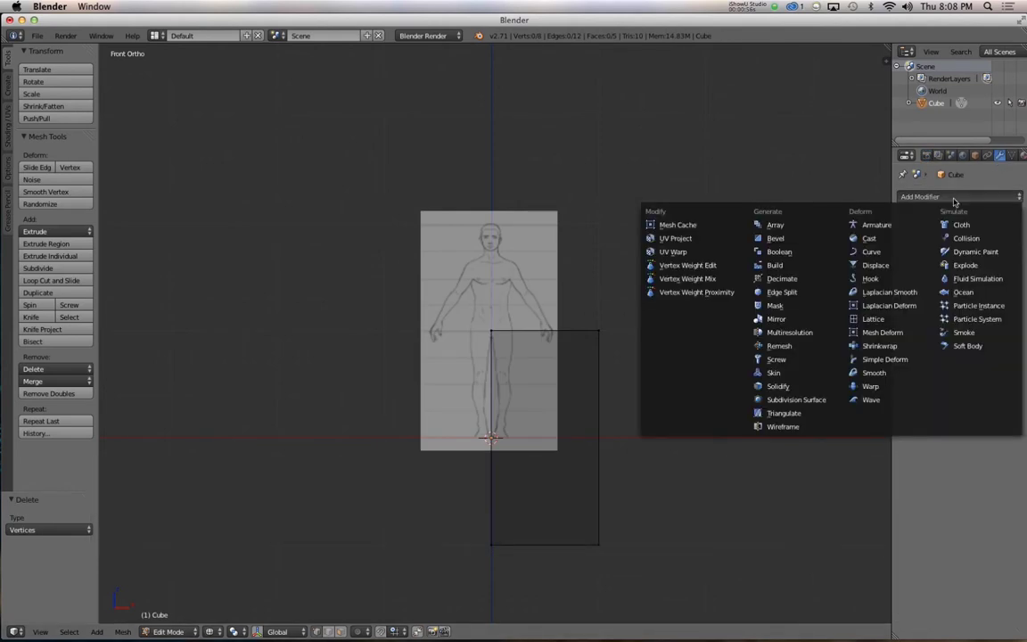
{"action": "left_click", "coordinate": [804, 318]}
{"action": "left_click", "coordinate": [938, 281]}
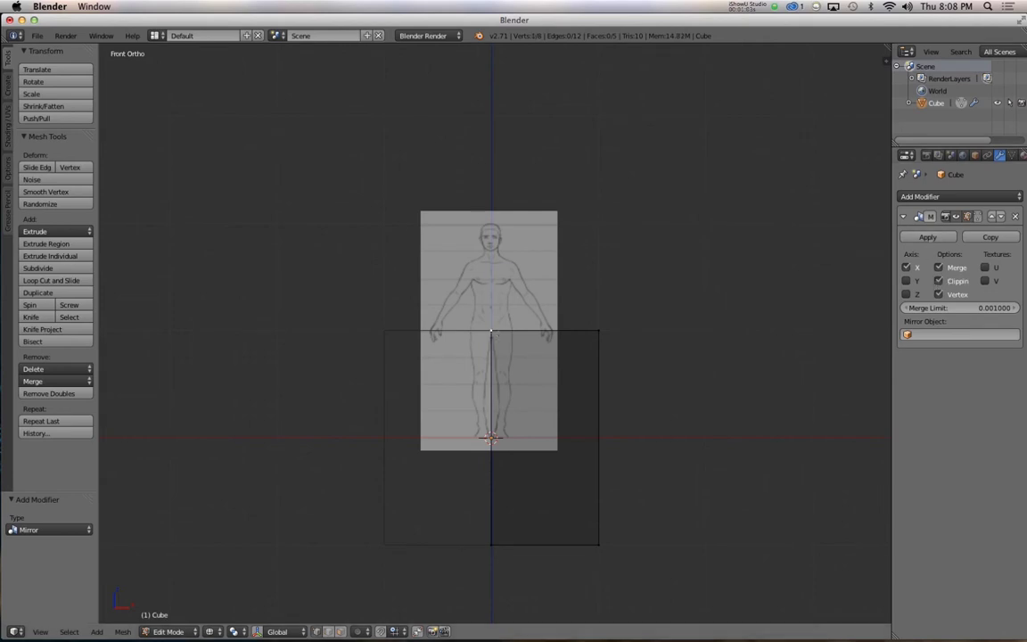
Step: Try moving the upper centre vertex and the upper outer vertex to test the mirror's clipping and symmetry
{"action": "key", "text": "g"}
{"action": "right_click", "coordinate": [488, 384]}
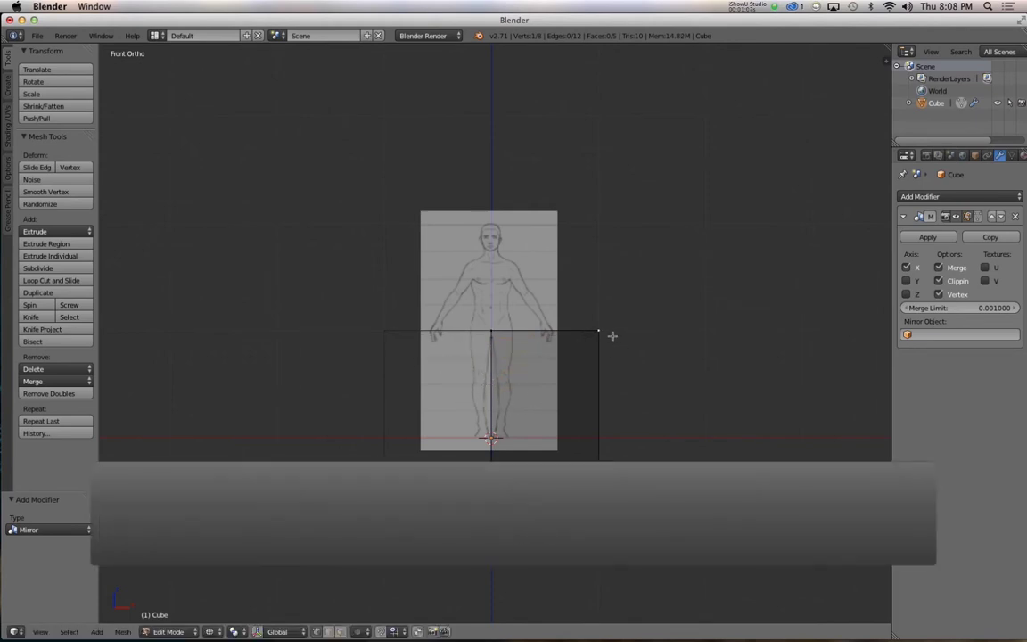
{"action": "key", "text": "g"}
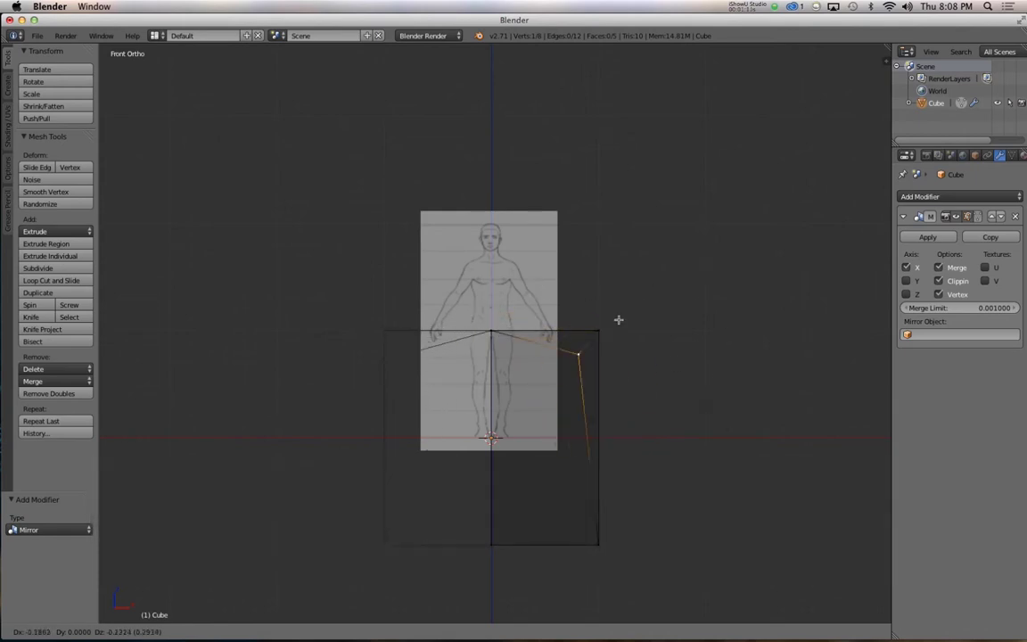
{"action": "key", "text": "Escape"}
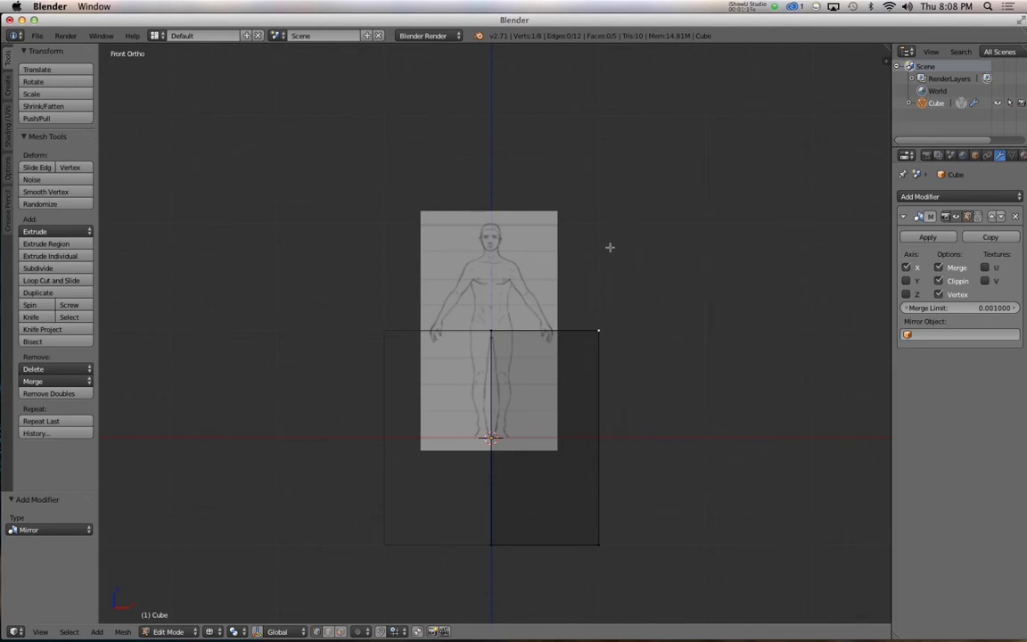
Step: Scale the whole half cube to 0.285 and move it -0.365 in X and 1.163 in Z onto the figure's torso
{"action": "key", "text": "a"}
{"action": "key", "text": "a"}
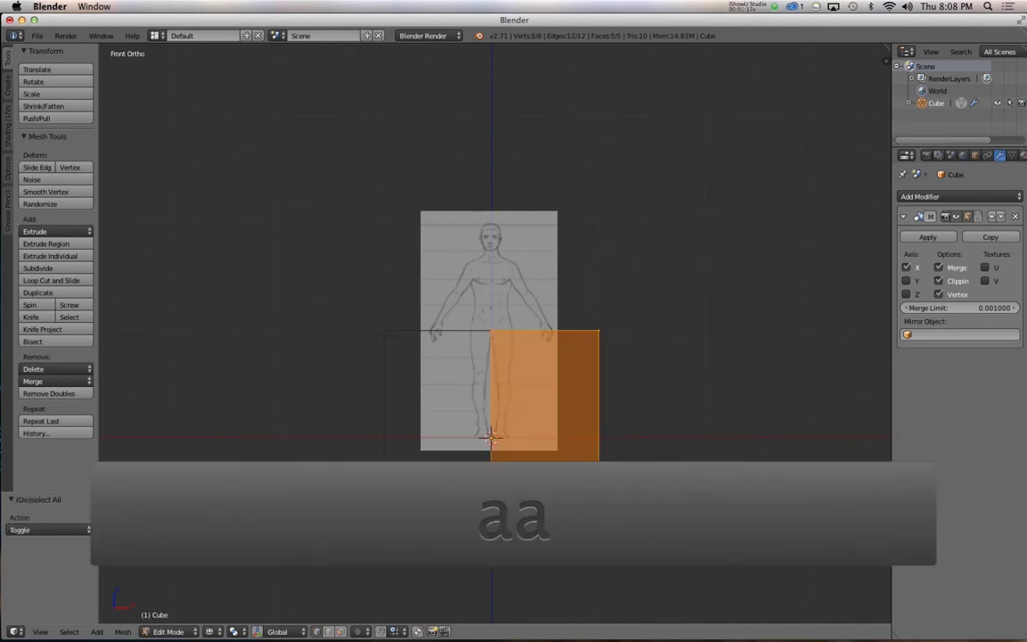
{"action": "key", "text": "s"}
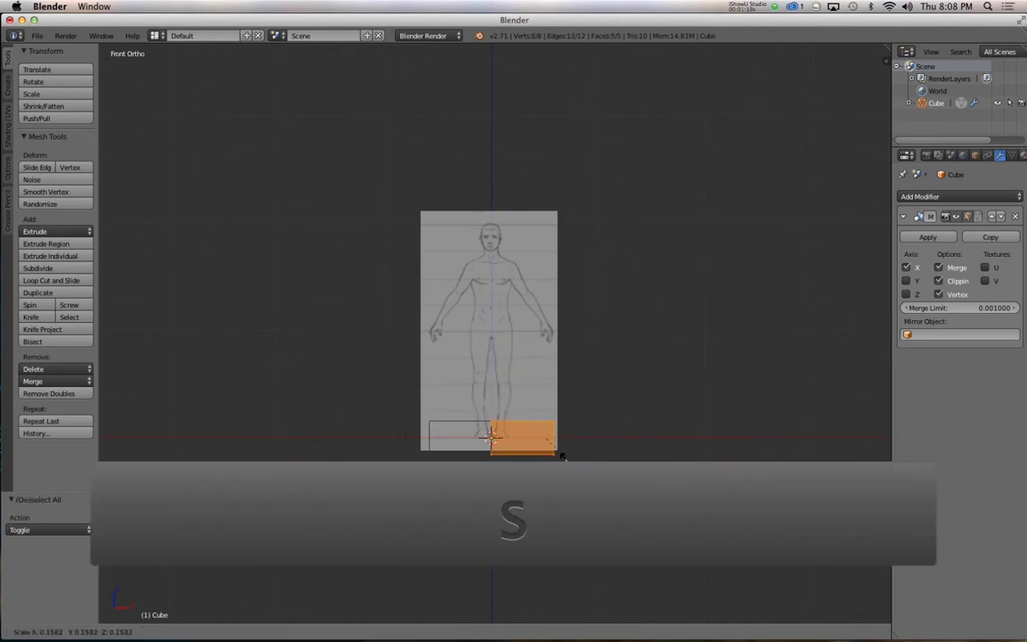
{"action": "left_click", "coordinate": [598, 457]}
{"action": "key", "text": "g"}
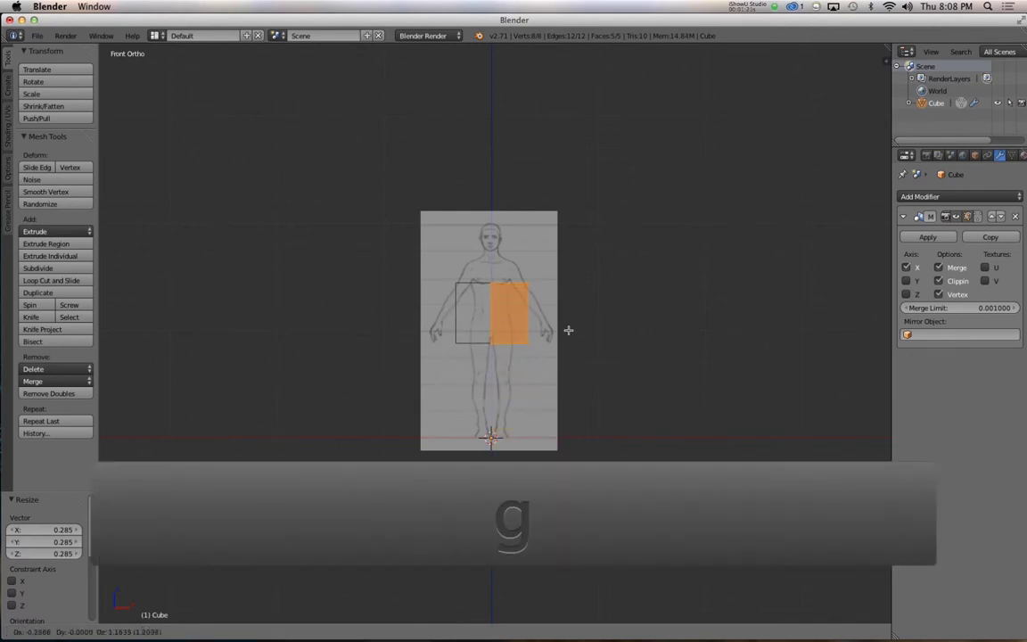
{"action": "left_click", "coordinate": [568, 330]}
{"action": "left_click_drag", "start_coordinate": [559, 328], "coordinate": [552, 298], "text": "ctrl+alt"}
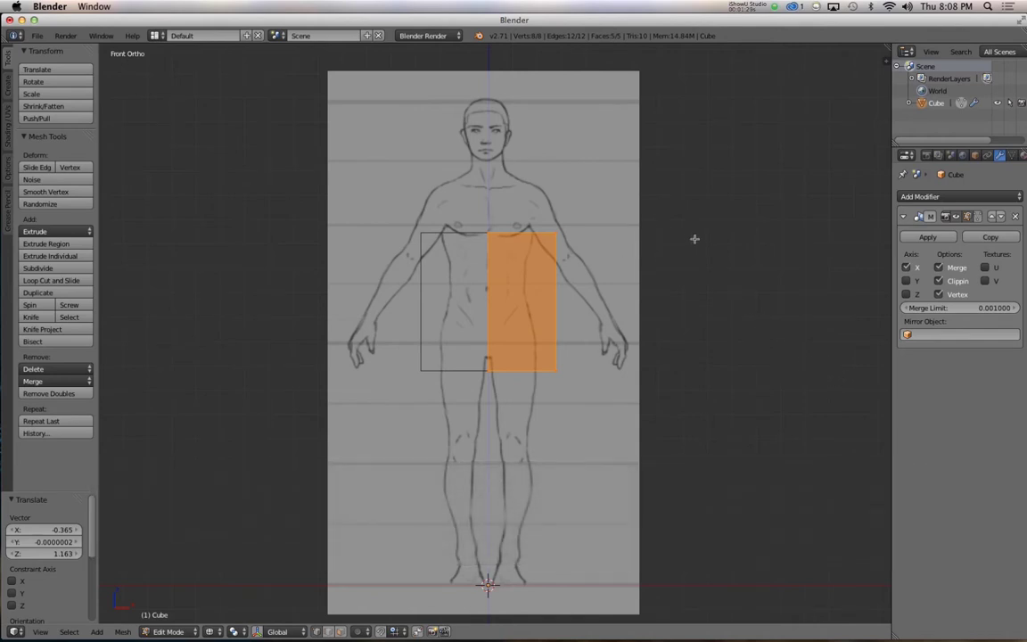
{"action": "key", "text": "a"}
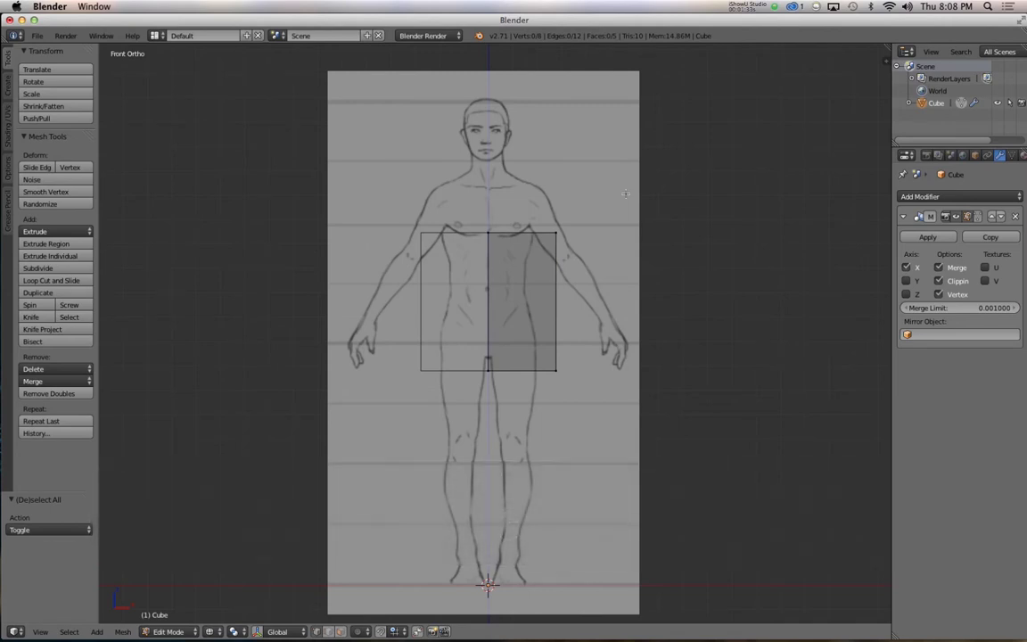
{"action": "key", "text": "a"}
{"action": "key", "text": "a"}
{"action": "key", "text": "a"}
{"action": "key", "text": "a"}
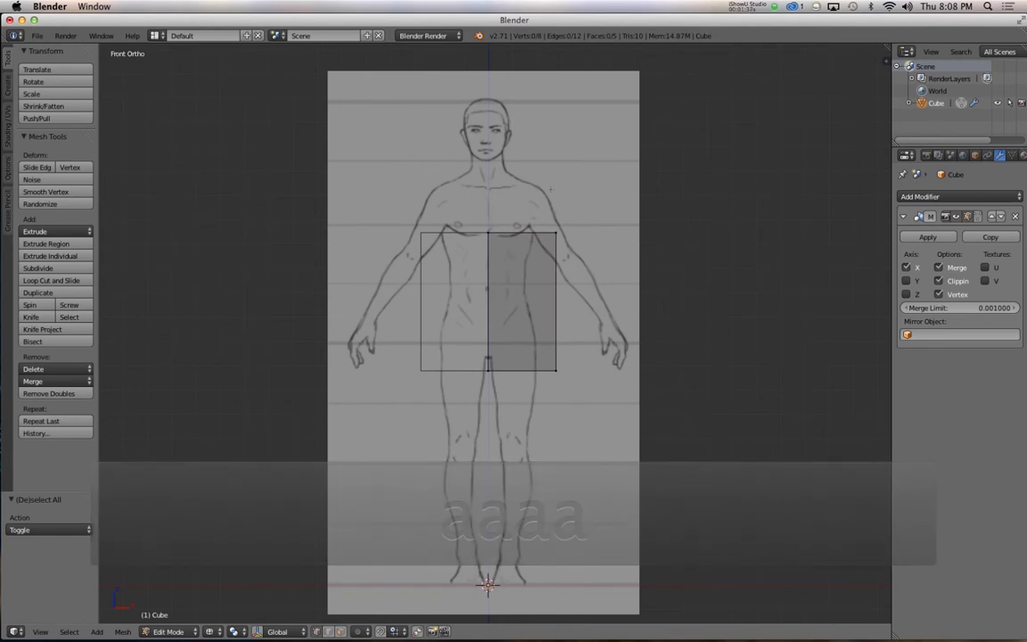
{"action": "key", "text": "b"}
{"action": "left_click_drag", "start_coordinate": [637, 204], "coordinate": [366, 223]}
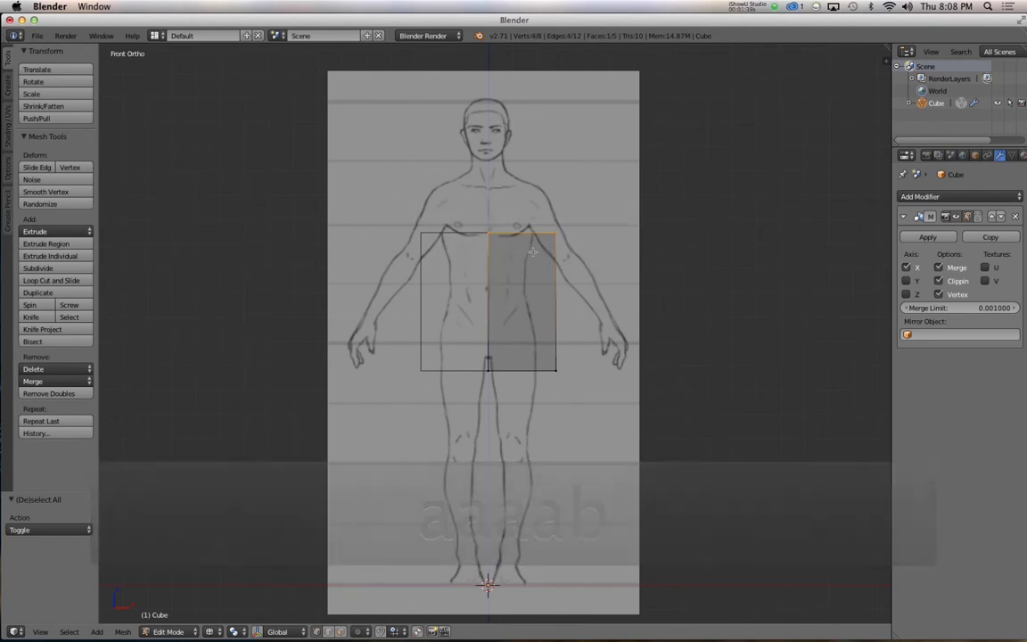
{"action": "key", "text": "a"}
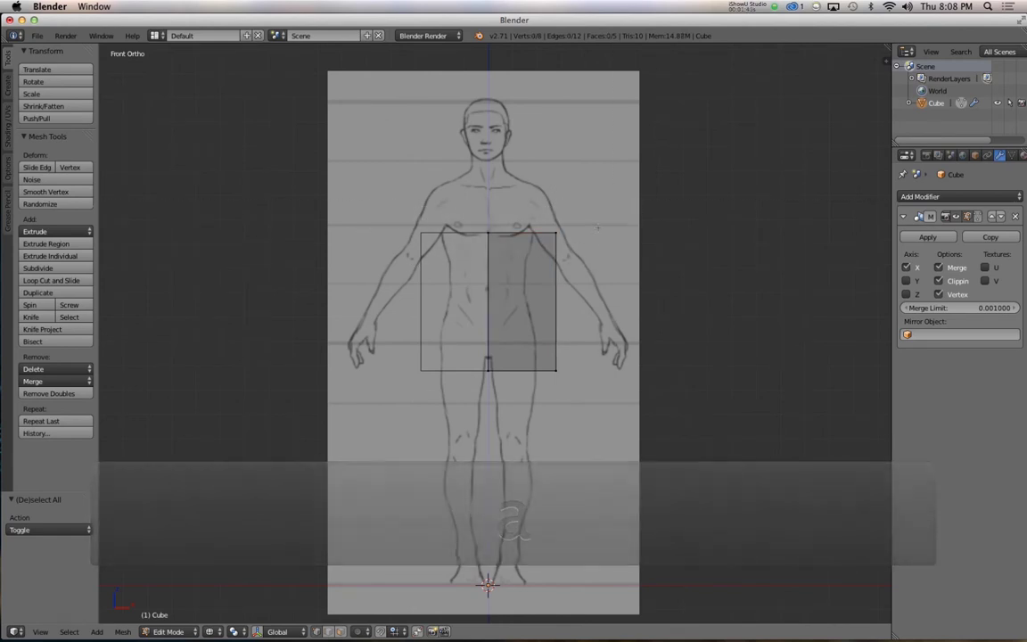
{"action": "key", "text": "g"}
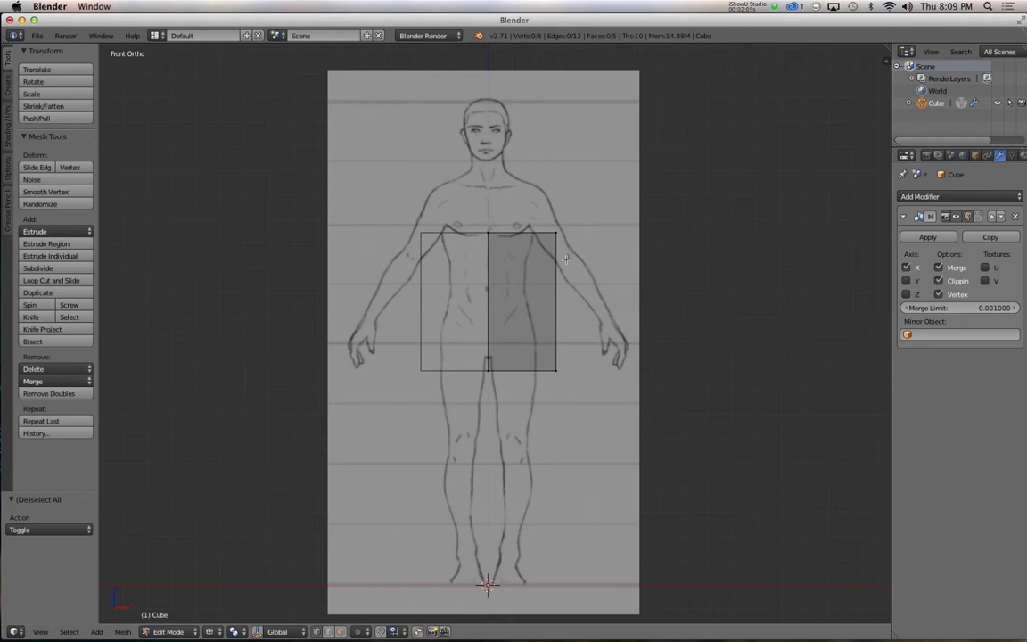
Step: Scale the whole half cube to 0.723 and move it -0.090 in X and 0.035 in Z to match the torso width
{"action": "key", "text": "a"}
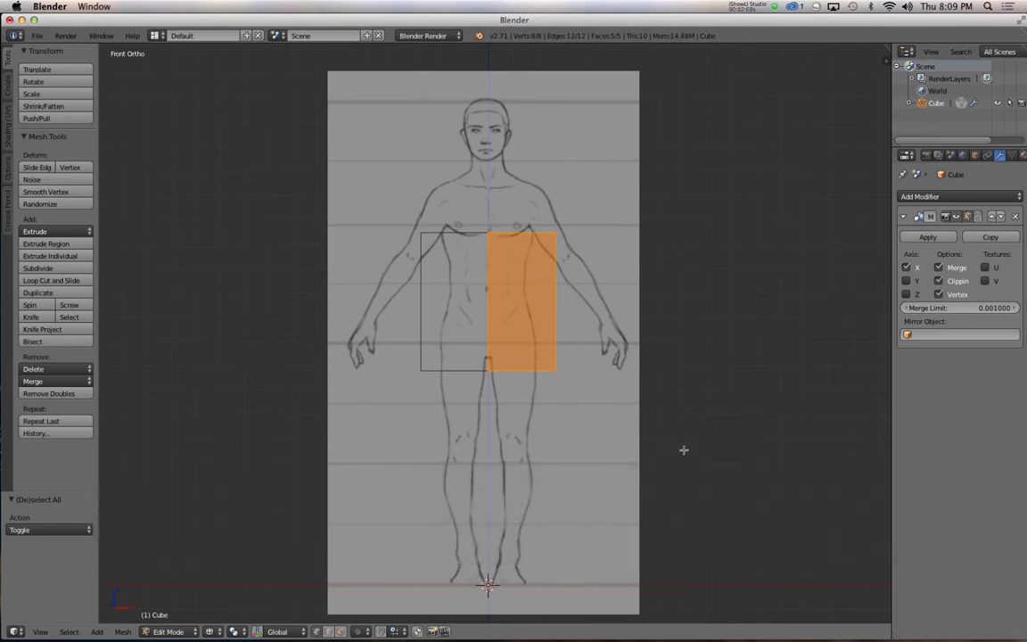
{"action": "key", "text": "s"}
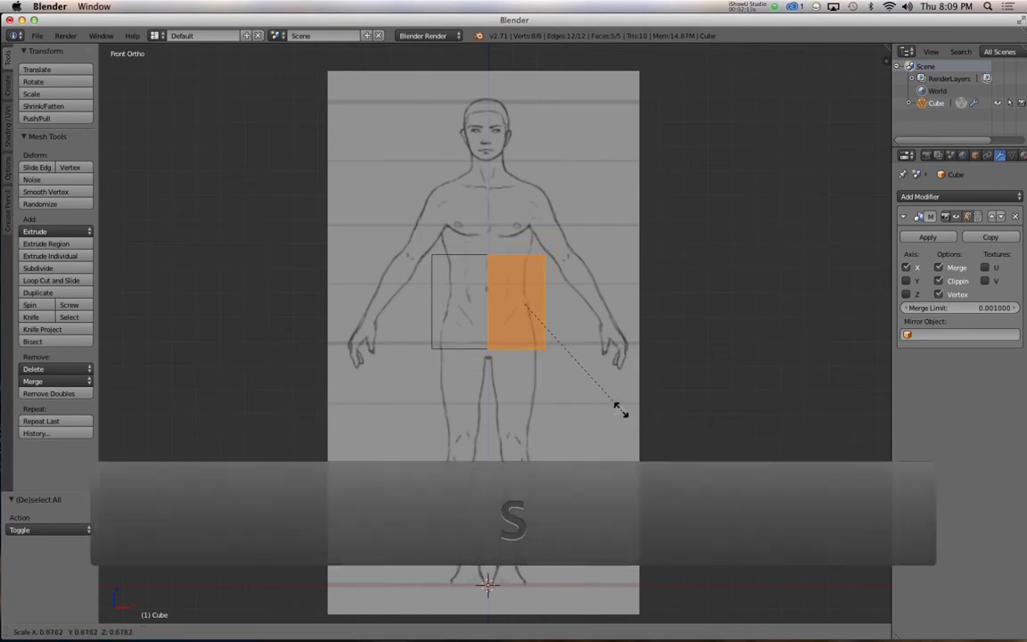
{"action": "left_click", "coordinate": [634, 410]}
{"action": "key", "text": "g"}
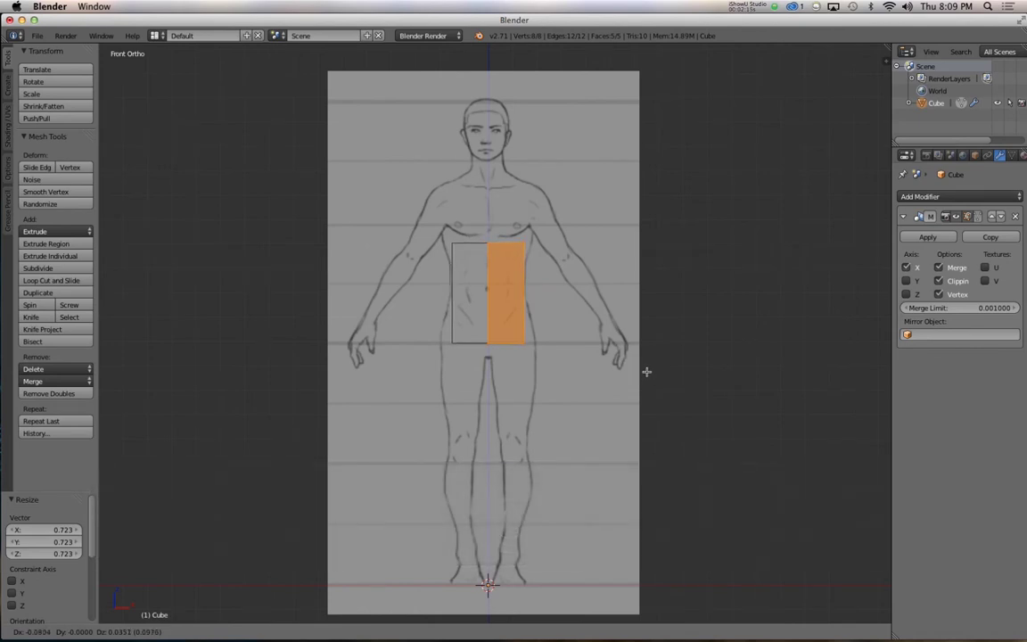
{"action": "left_click", "coordinate": [616, 372]}
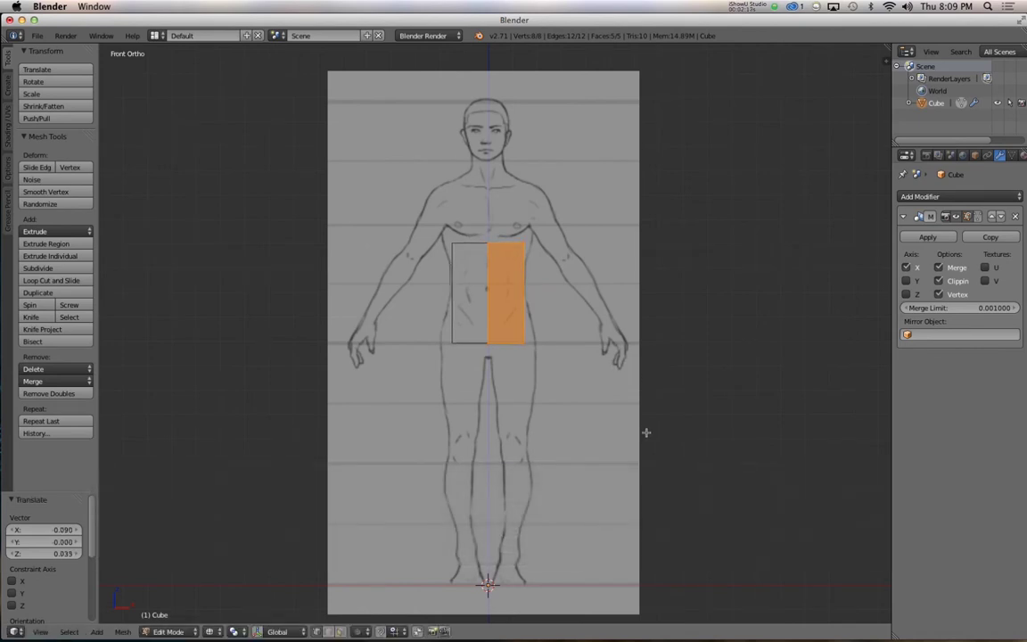
Step: Flatten the half cube to 0.436 along Z and raise it 0.058 in Z to the figure's waist
{"action": "key", "text": "s"}
{"action": "key", "text": "z"}
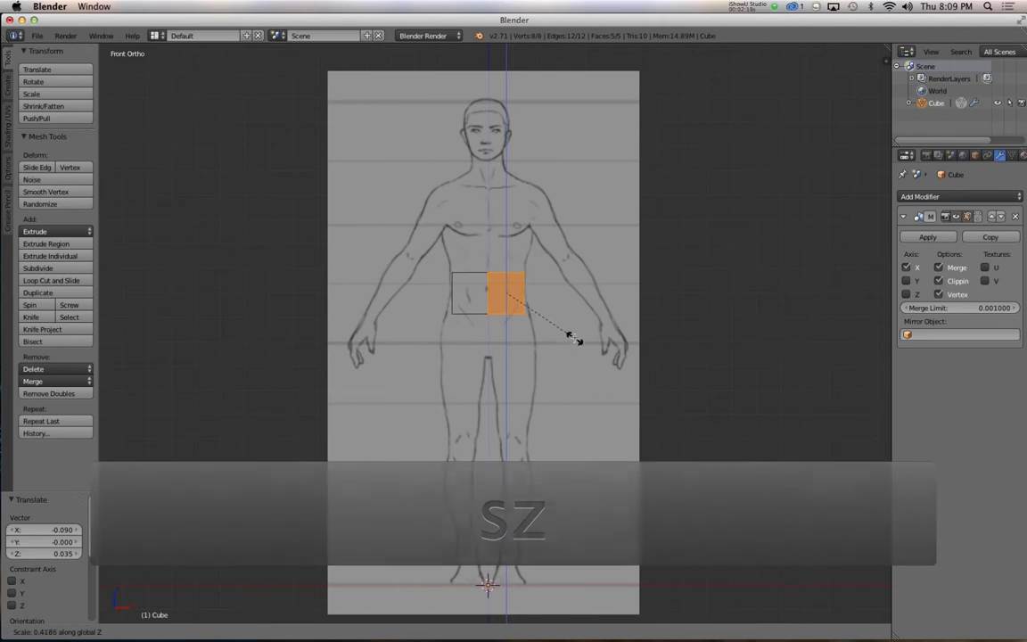
{"action": "left_click", "coordinate": [578, 353]}
{"action": "key", "text": "g"}
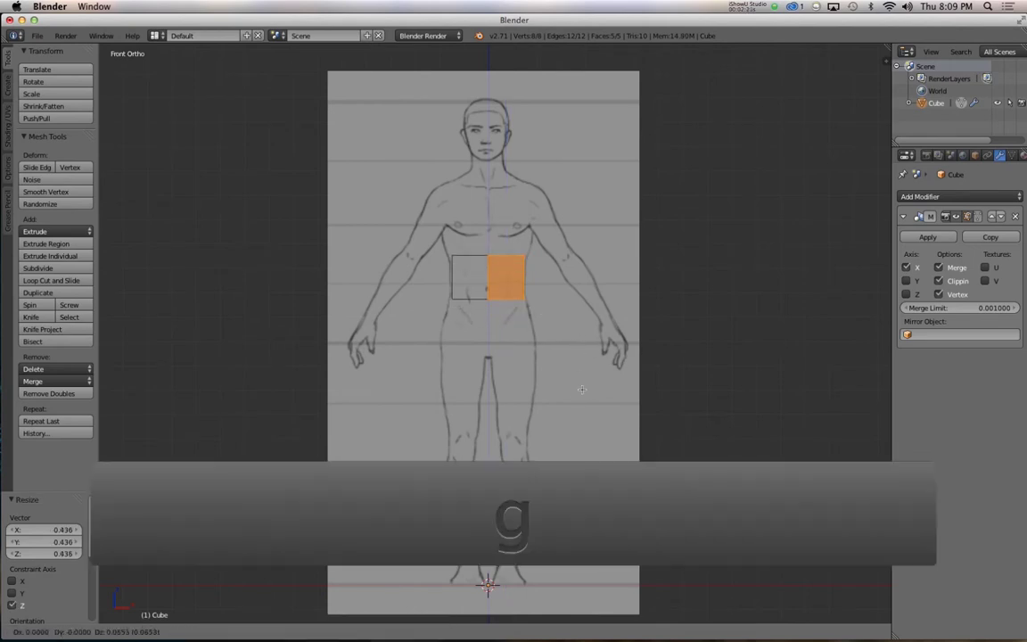
{"action": "left_click", "coordinate": [582, 391]}
Step: Scale the whole half cube to 0.847 and move it 0.010 in X to fit the waist outline
{"action": "key", "text": "s"}
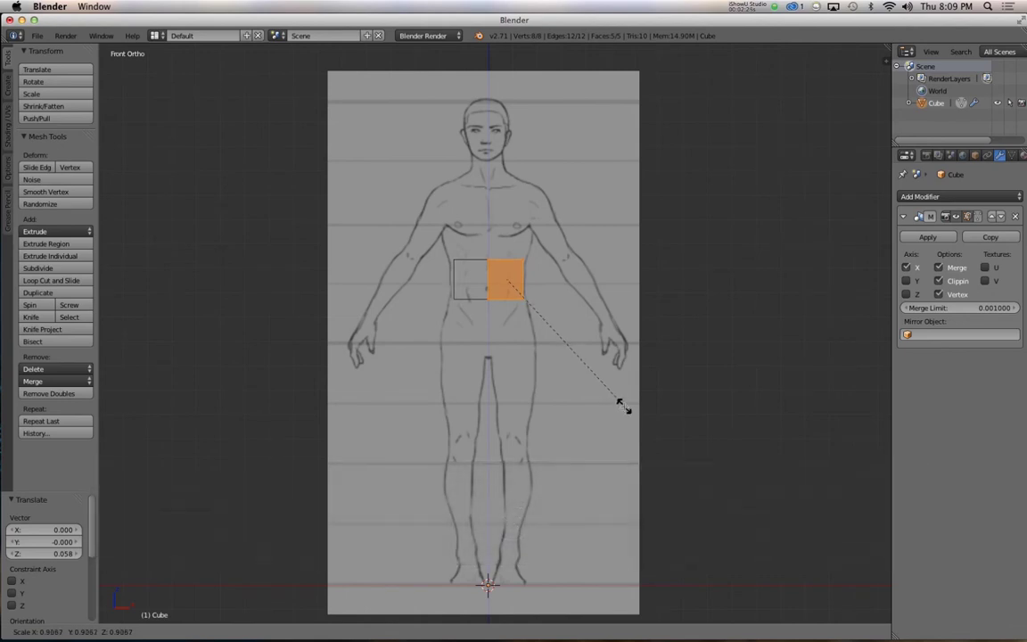
{"action": "left_click", "coordinate": [612, 401]}
{"action": "key", "text": "g"}
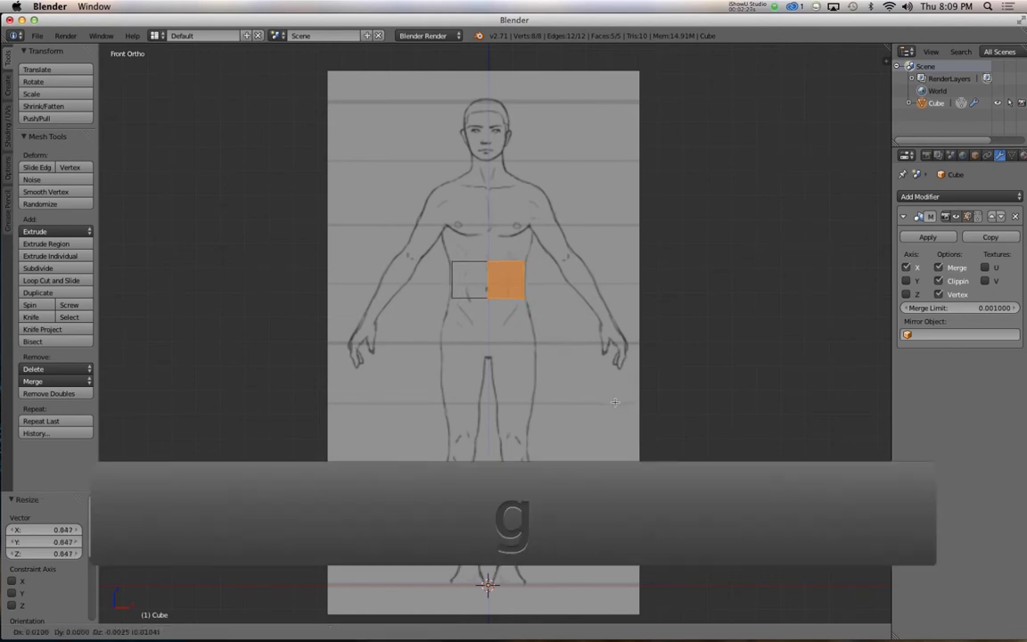
{"action": "left_click", "coordinate": [617, 402]}
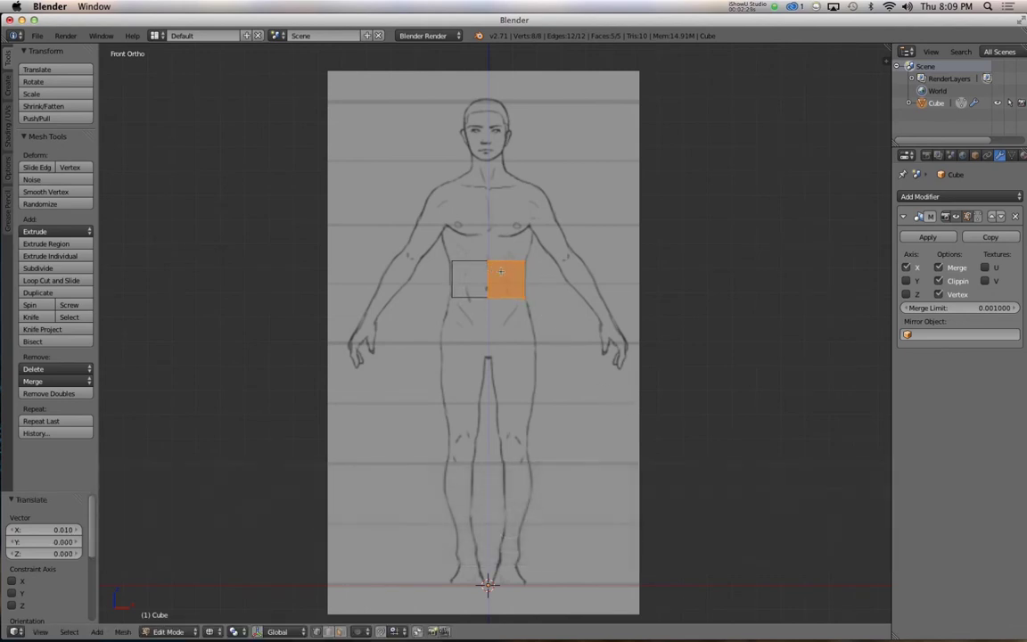
{"action": "key", "text": "2"}
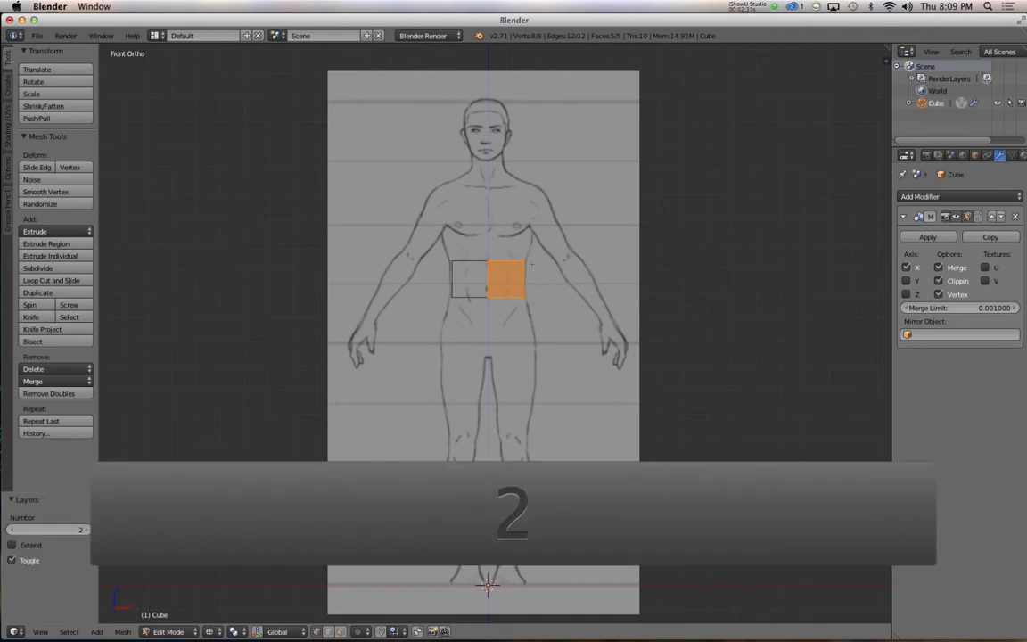
{"action": "key", "text": "1"}
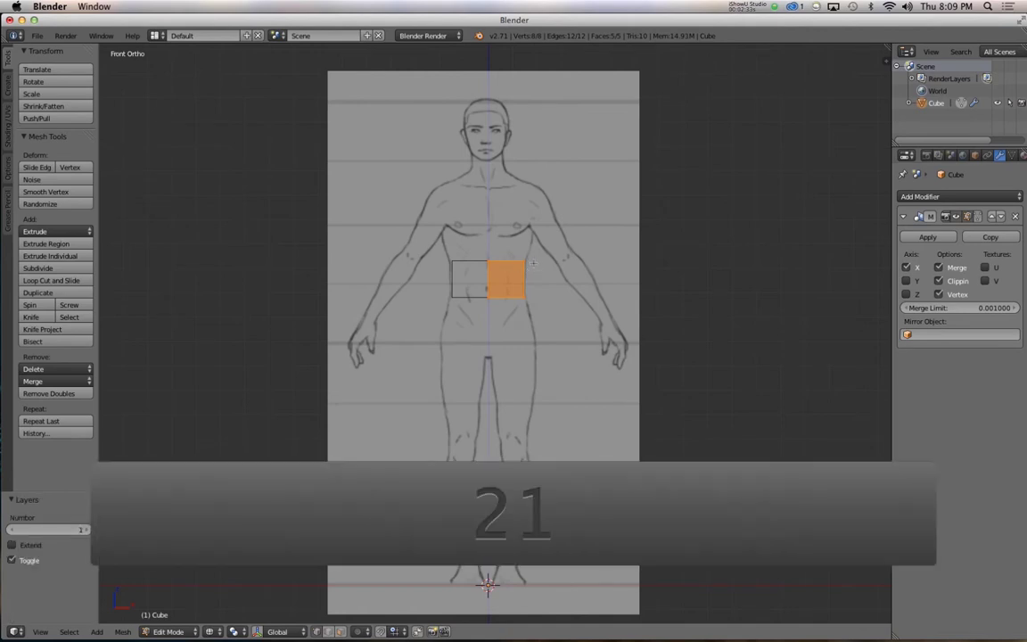
{"action": "key", "text": "Escape"}
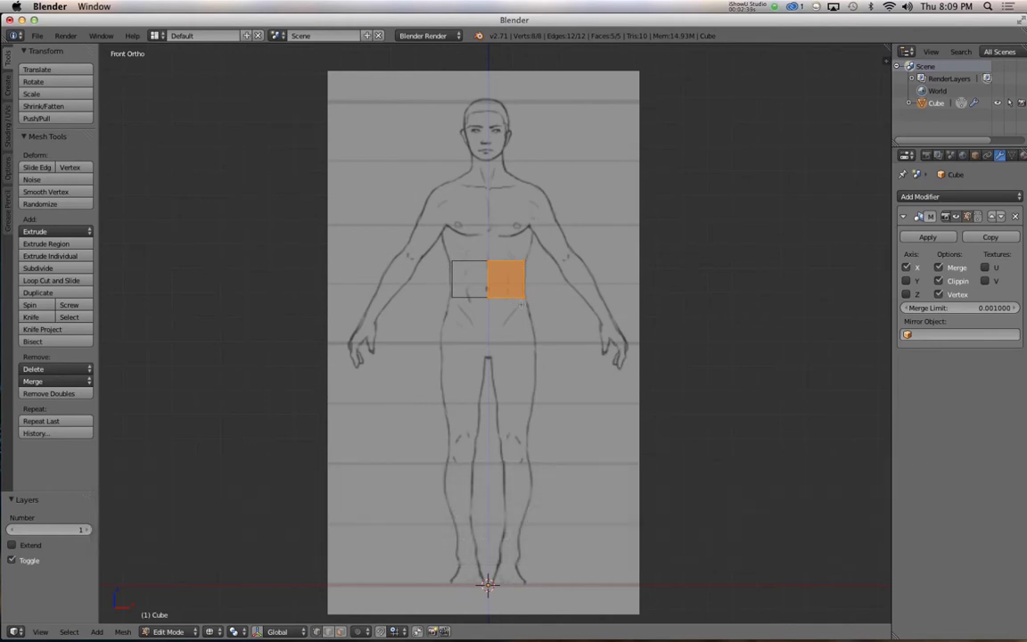
Step: In the right side view, scale the whole half cube to 0.583 along Y and move it -0.033 in Y to the waist profile
{"action": "key", "text": "KP_3"}
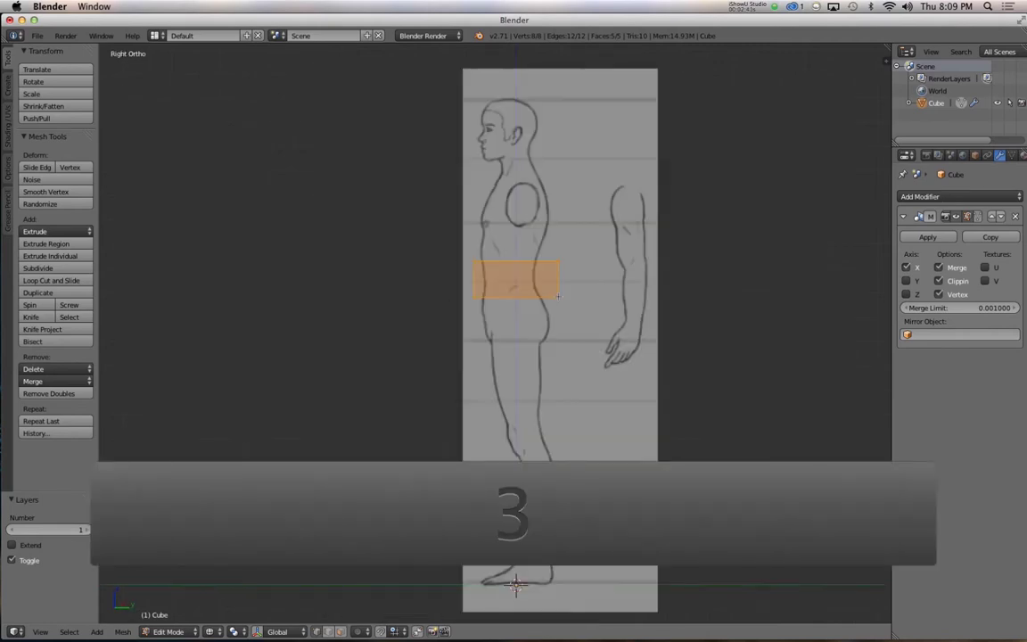
{"action": "key", "text": "s"}
{"action": "key", "text": "y"}
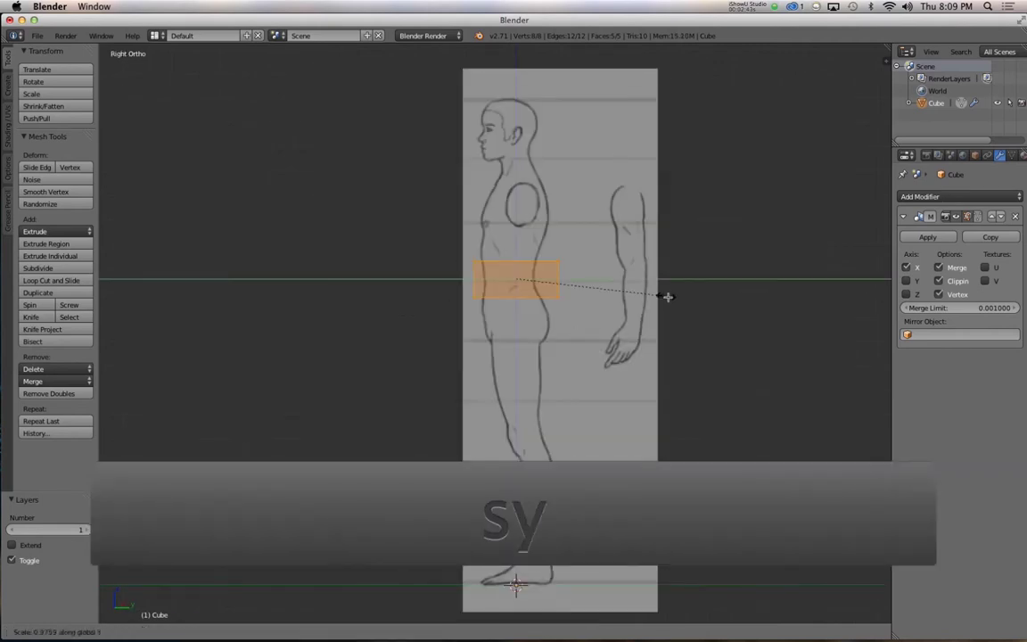
{"action": "left_click", "coordinate": [606, 287]}
{"action": "key", "text": "g"}
{"action": "key", "text": "y"}
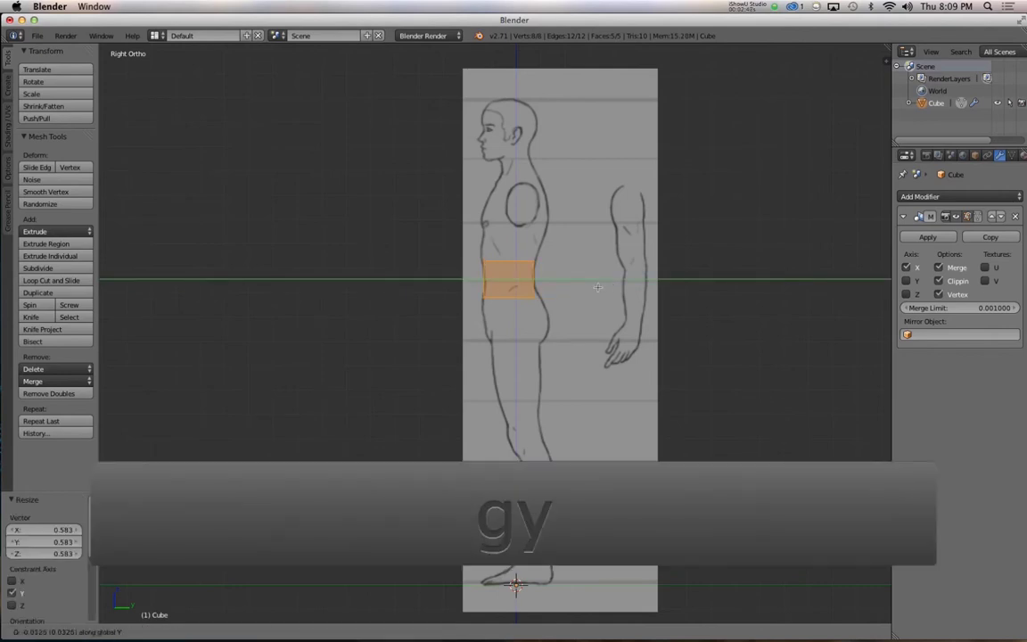
{"action": "left_click", "coordinate": [597, 287]}
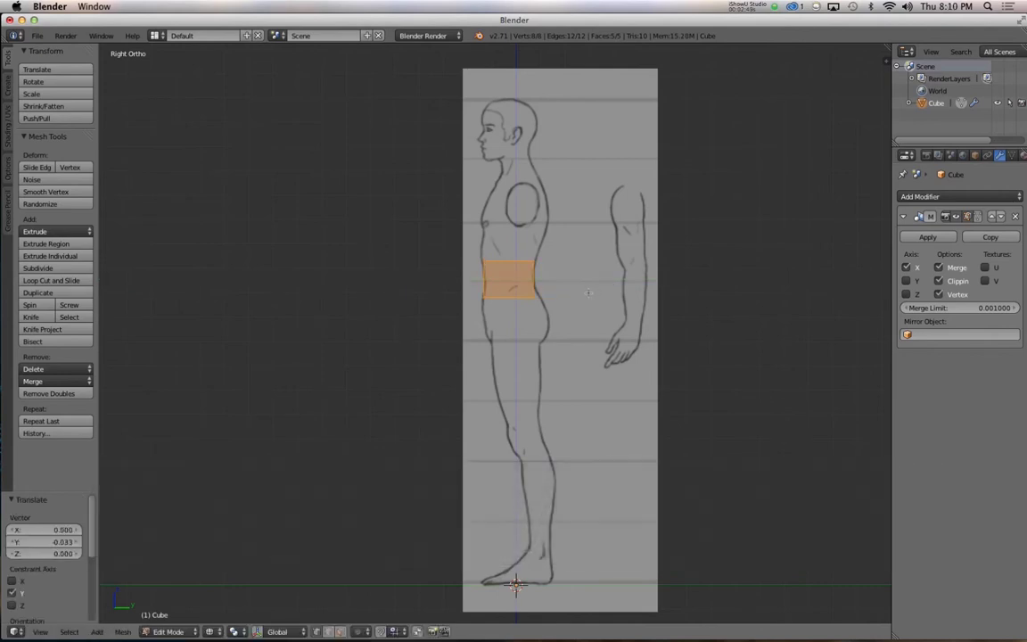
Step: Move the block's lower back vertices 0.025 in Y to follow the lower back's outline
{"action": "key", "text": "a"}
{"action": "key", "text": "b"}
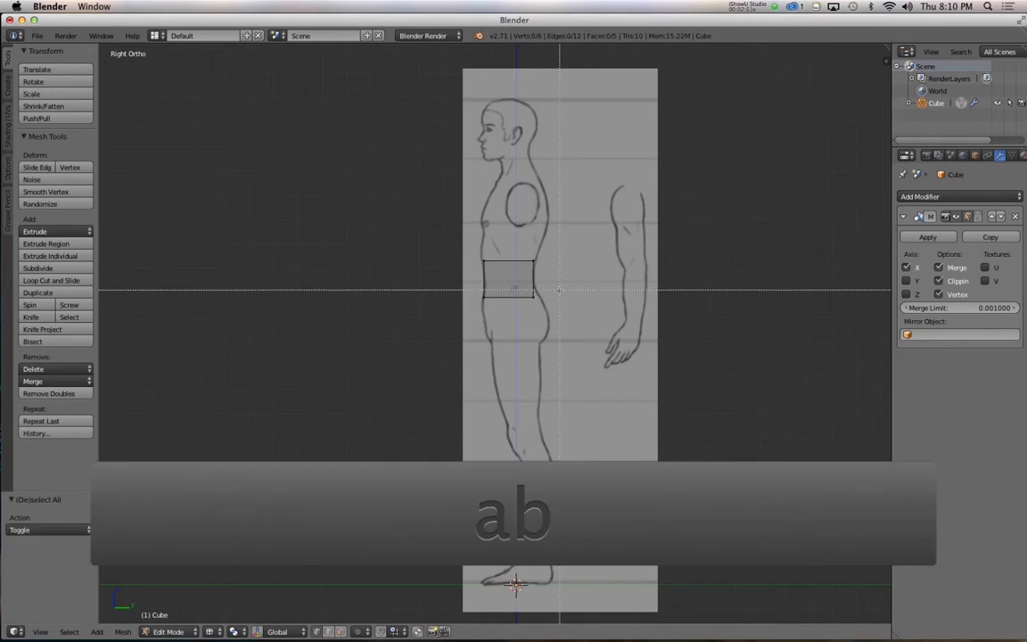
{"action": "left_click_drag", "start_coordinate": [561, 301], "coordinate": [477, 256]}
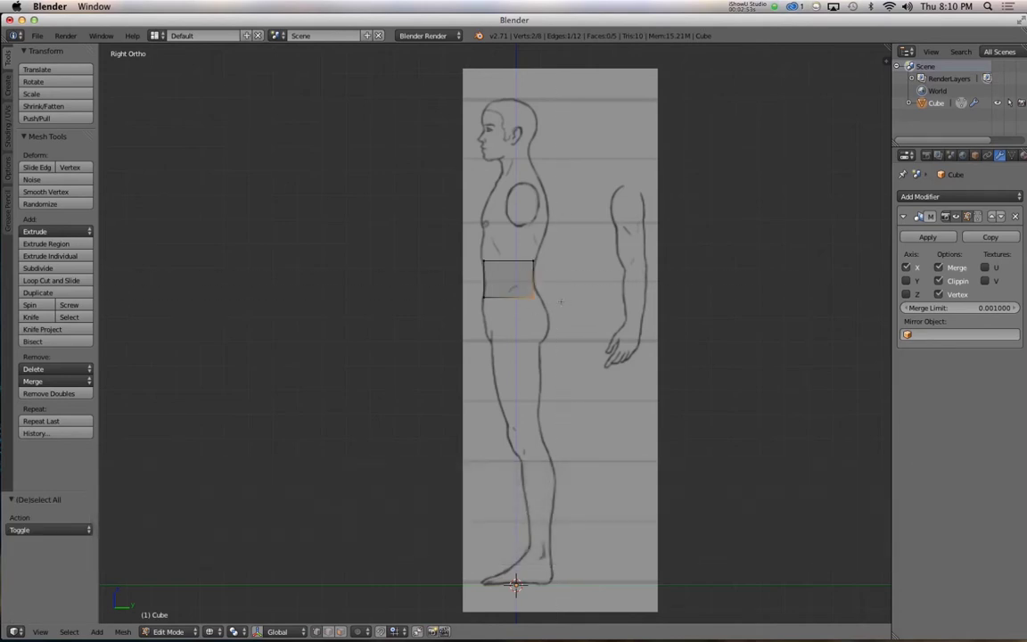
{"action": "key", "text": "g"}
{"action": "key", "text": "y"}
{"action": "left_click", "coordinate": [563, 301]}
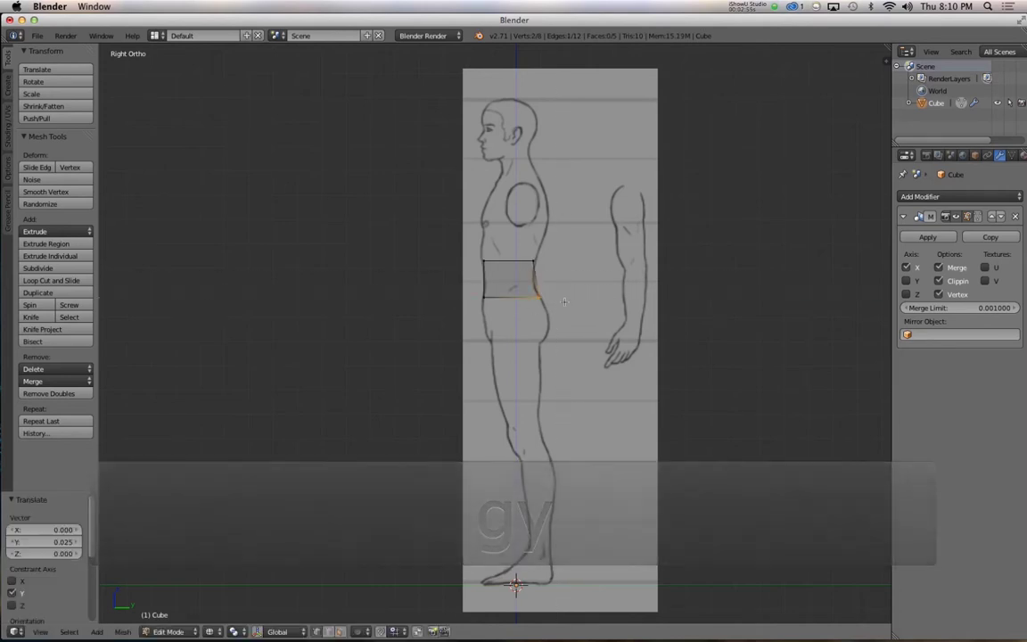
{"action": "left_click_drag", "start_coordinate": [525, 289], "coordinate": [573, 362], "text": "alt"}
{"action": "key", "text": "z"}
{"action": "key", "text": "z"}
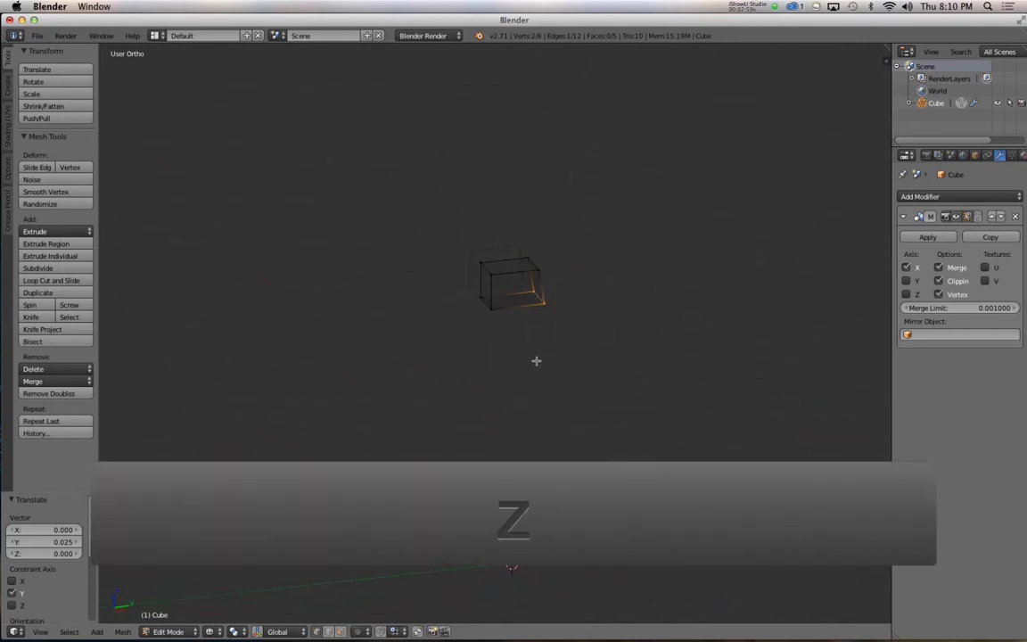
Step: In the front view, select only the block's top face and extrude it 0.113 upward to the bottom of the chest
{"action": "key", "text": "KP_1"}
{"action": "key", "text": "z"}
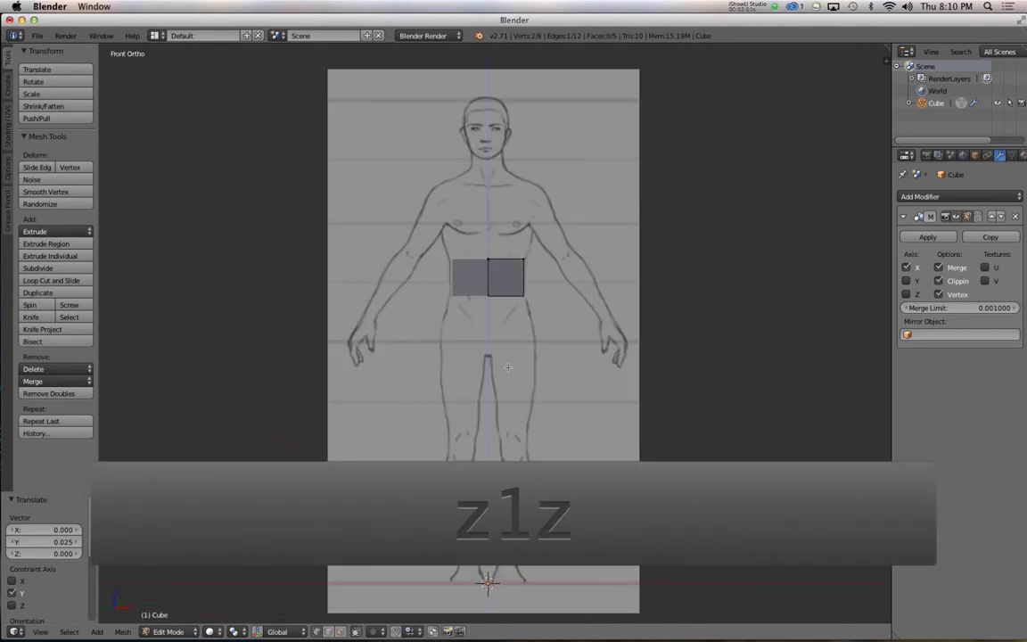
{"action": "key", "text": "z"}
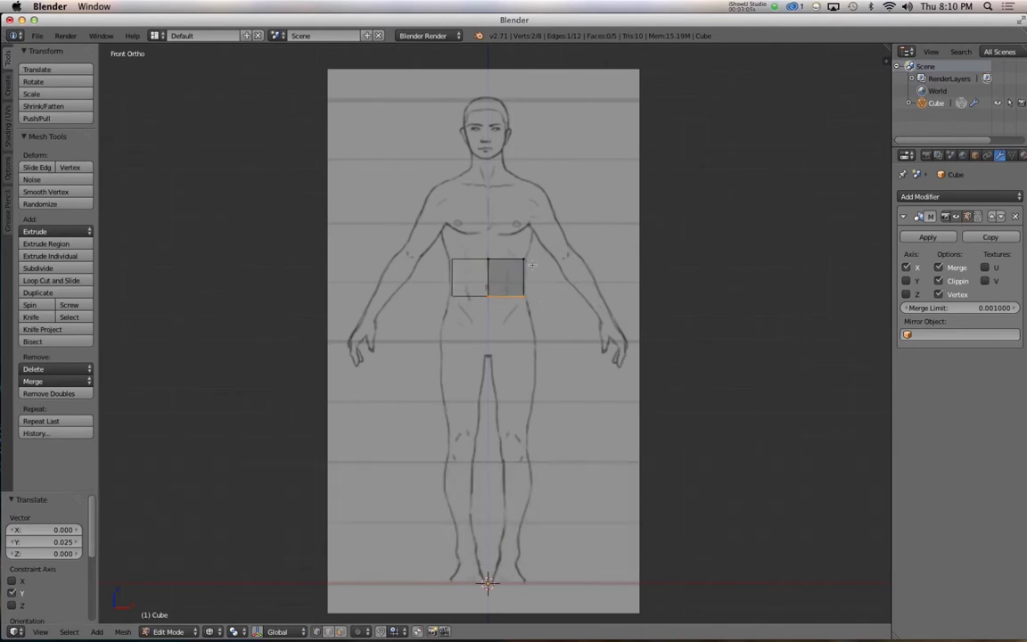
{"action": "key", "text": "a"}
{"action": "key", "text": "b"}
{"action": "left_click_drag", "start_coordinate": [450, 210], "coordinate": [547, 306]}
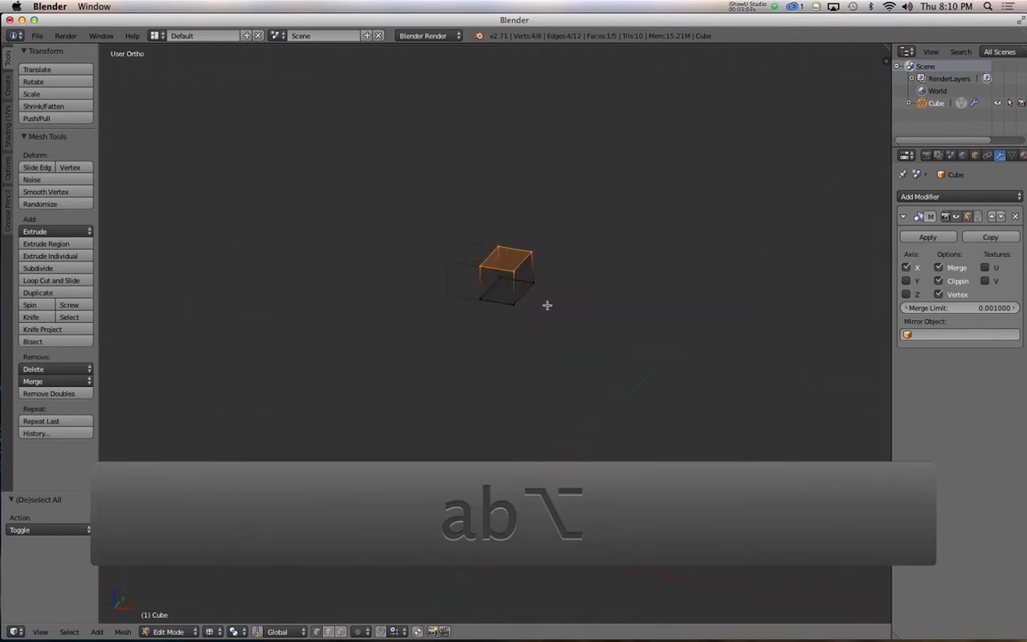
{"action": "key", "text": "1"}
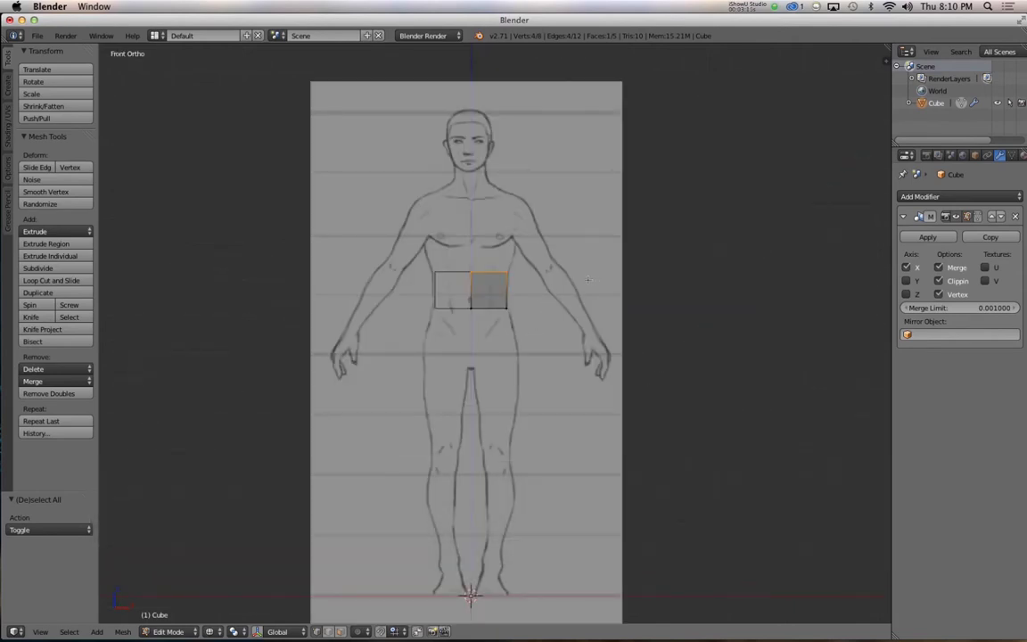
{"action": "key", "text": "e"}
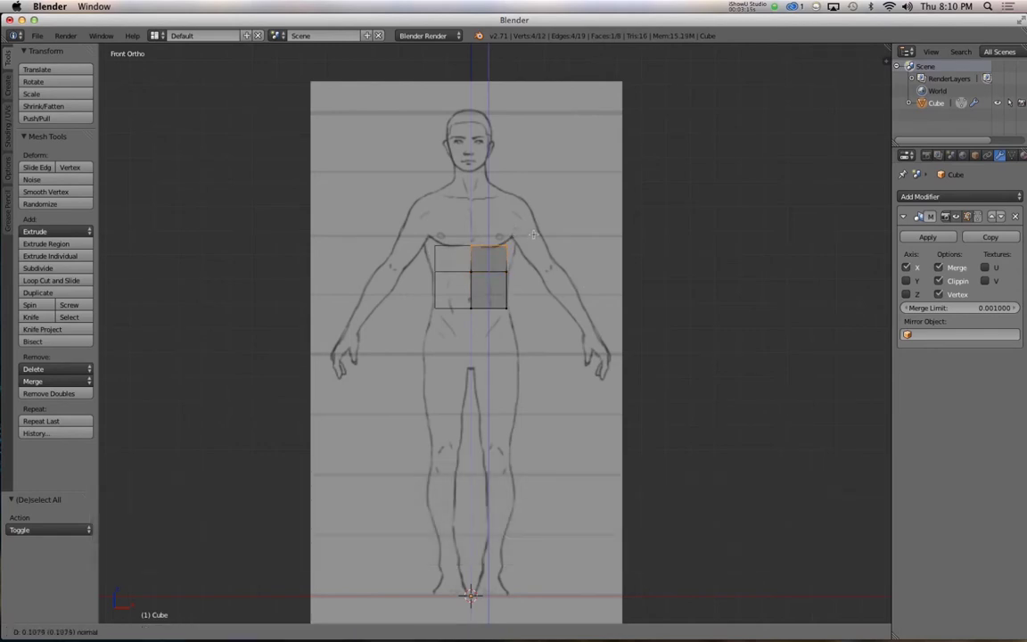
{"action": "left_click", "coordinate": [532, 232]}
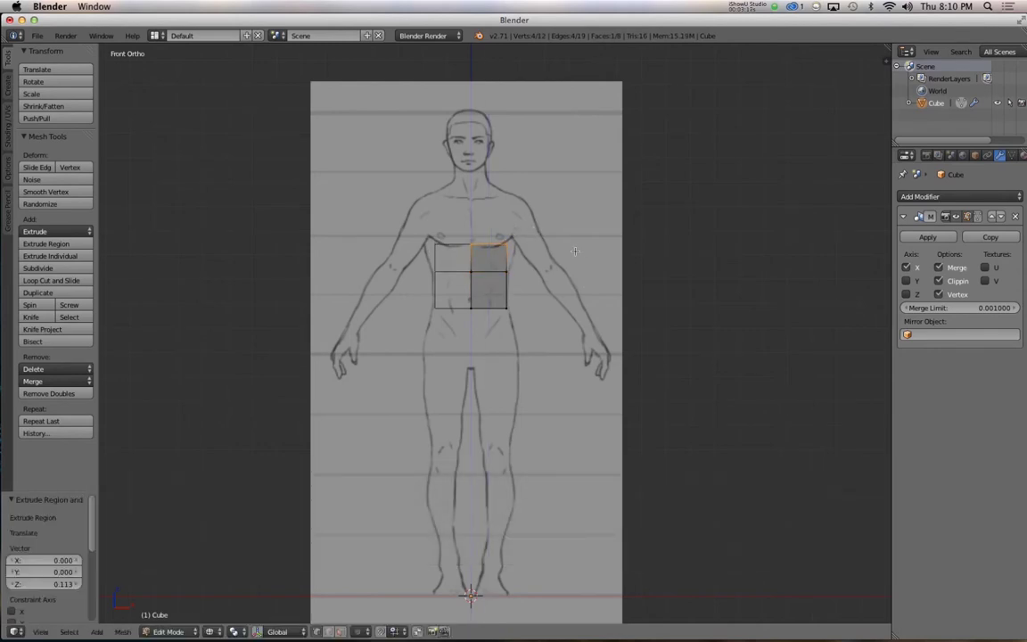
Step: Scale the top face to 1.523 to match the chest width and extrude it 0.171 upward to the shoulders
{"action": "key", "text": "s"}
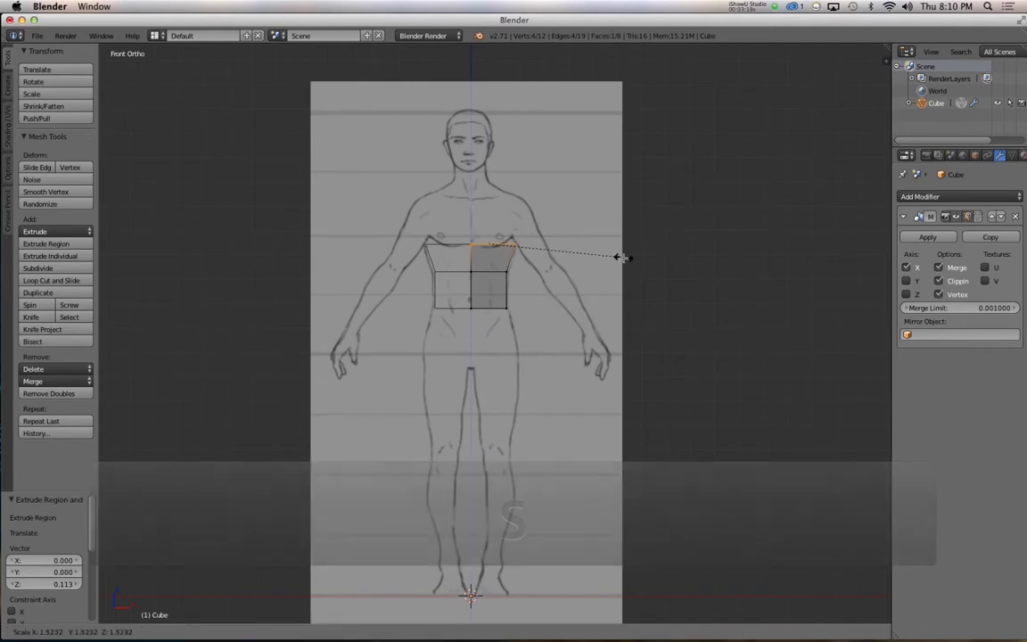
{"action": "left_click", "coordinate": [620, 257]}
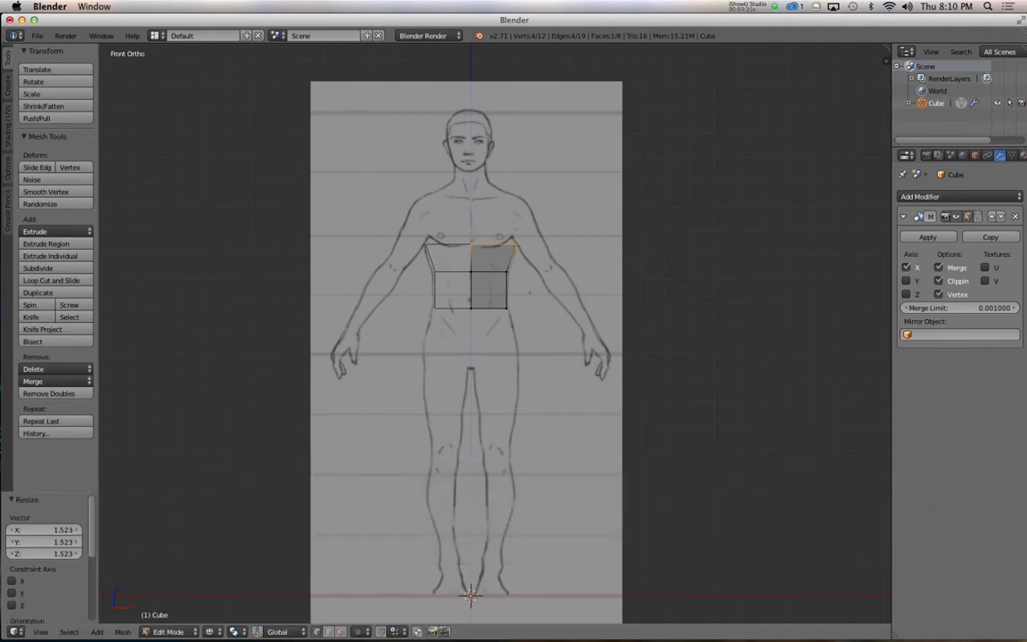
{"action": "key", "text": "e"}
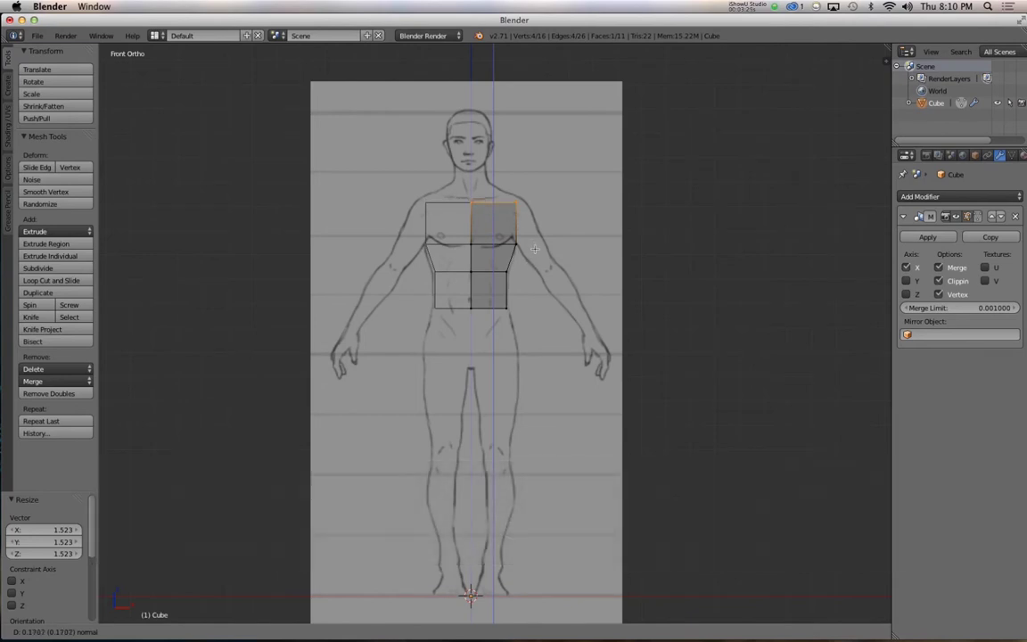
{"action": "left_click", "coordinate": [535, 249]}
Step: Extrude the top face another 0.053 upward and scale it to 0.400 toward the base of the neck
{"action": "key", "text": "e"}
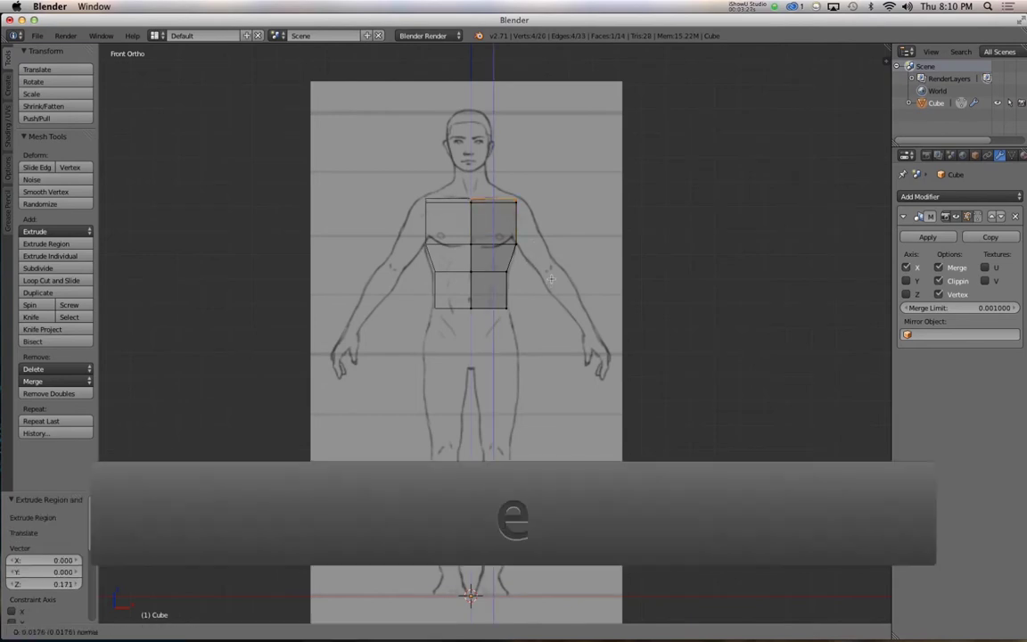
{"action": "left_click", "coordinate": [551, 269]}
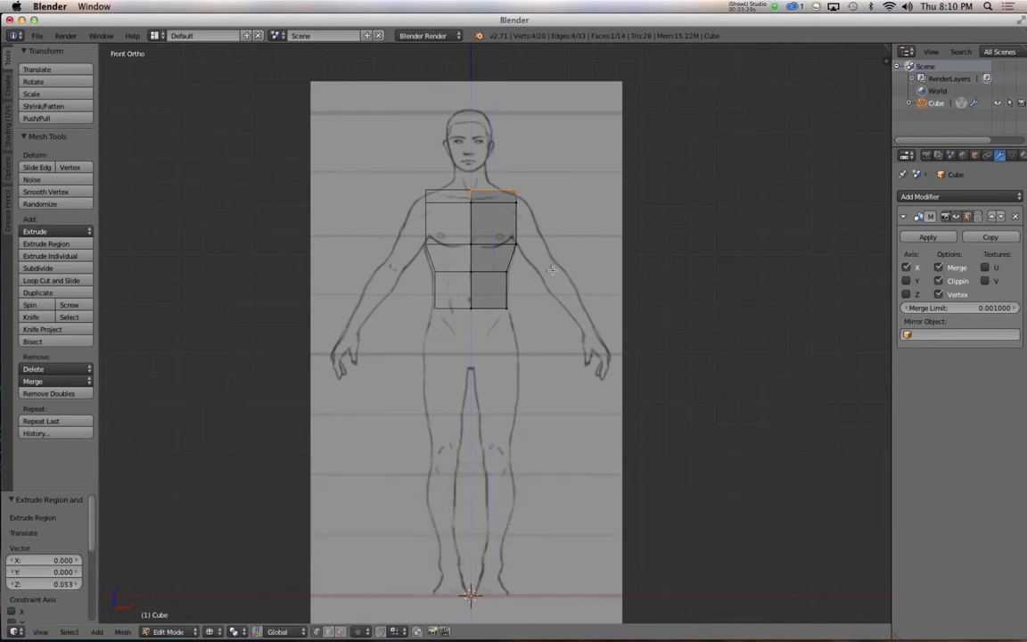
{"action": "key", "text": "s"}
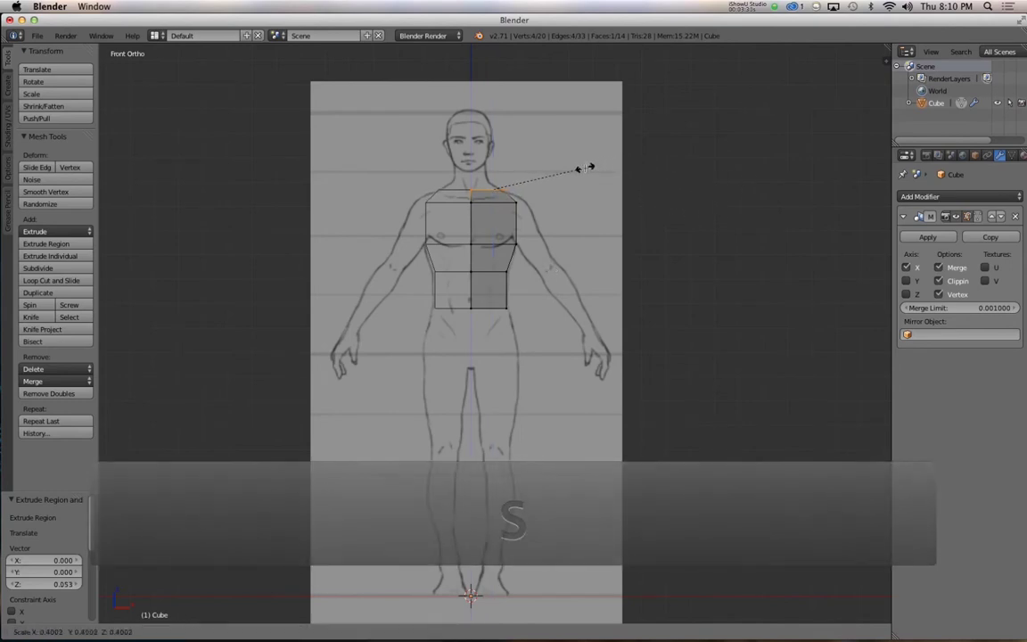
{"action": "left_click", "coordinate": [584, 166]}
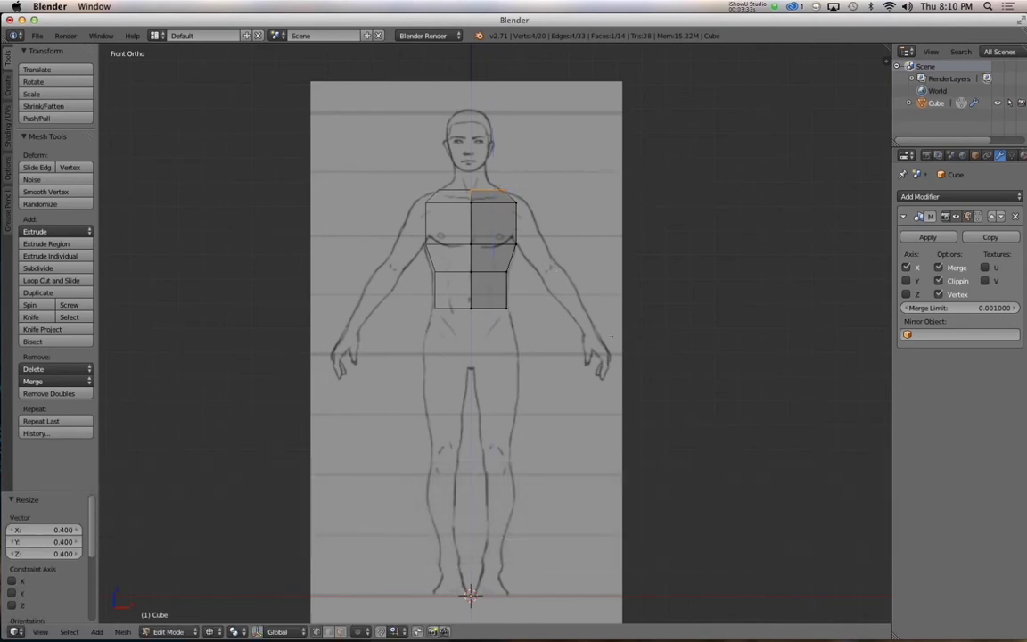
Step: In the right side view, move the topmost four vertices 0.060 in Y to meet the back of the neck
{"action": "key", "text": "3"}
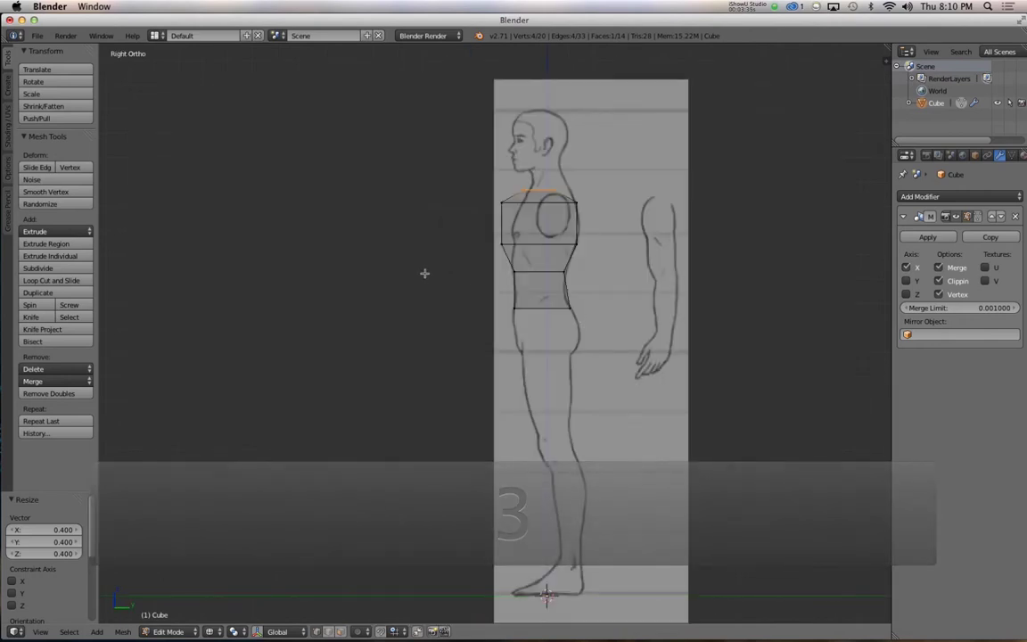
{"action": "key", "text": "a"}
{"action": "key", "text": "b"}
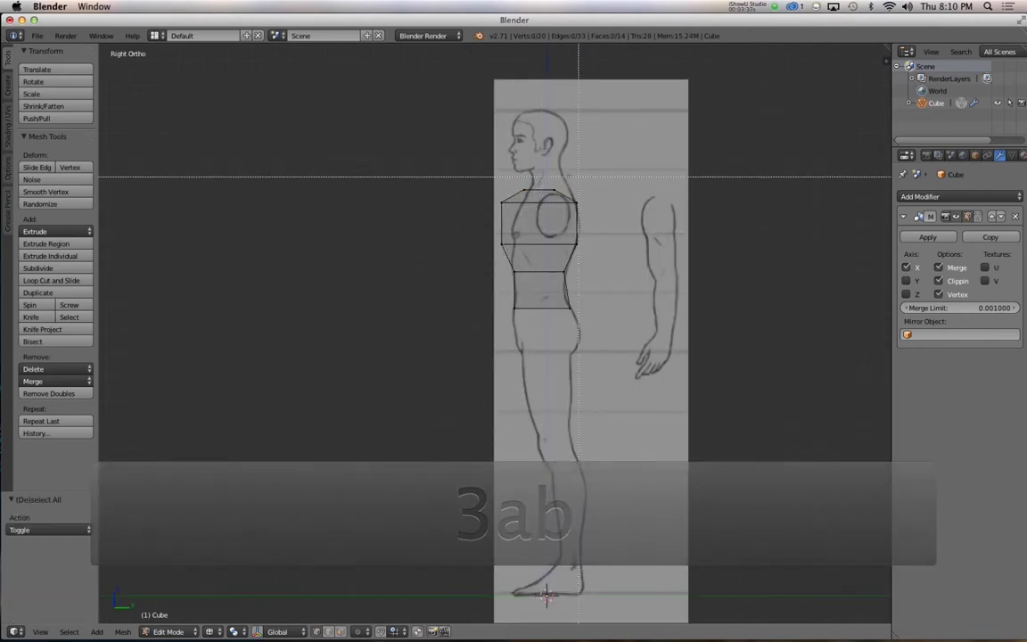
{"action": "left_click_drag", "start_coordinate": [510, 176], "coordinate": [566, 192]}
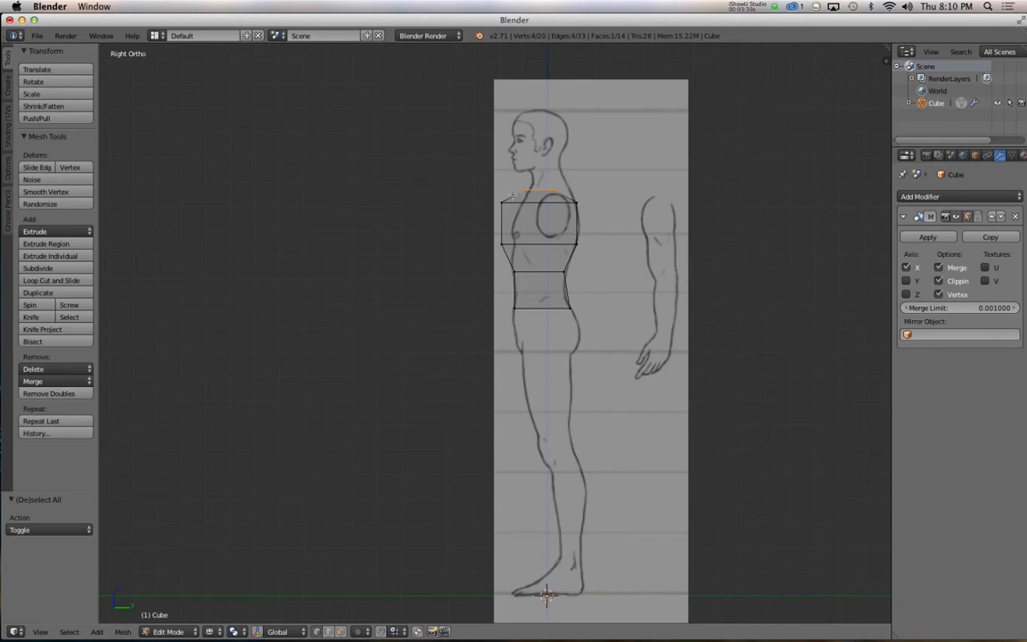
{"action": "key", "text": "g"}
{"action": "key", "text": "y"}
{"action": "left_click", "coordinate": [527, 192]}
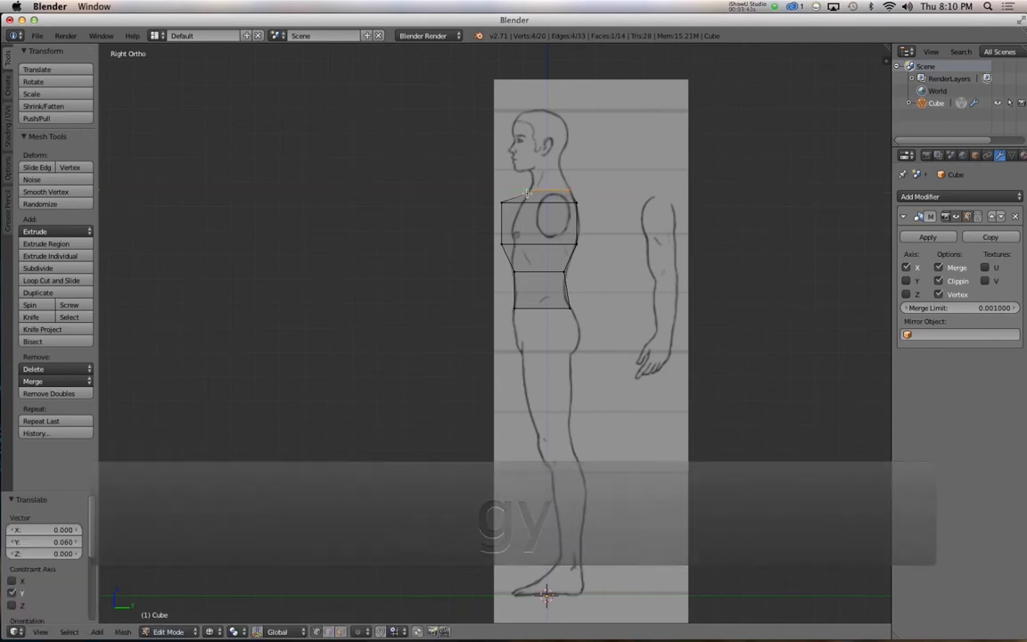
Step: Move the topmost front vertices -0.038 in Y to meet the front of the neck base
{"action": "key", "text": "a"}
{"action": "key", "text": "b"}
{"action": "mouse_move", "coordinate": [510, 180]}
{"action": "left_mouse_down"}
{"action": "mouse_move", "coordinate": [564, 192]}
{"action": "mouse_move", "coordinate": [512, 192]}
{"action": "left_mouse_up"}
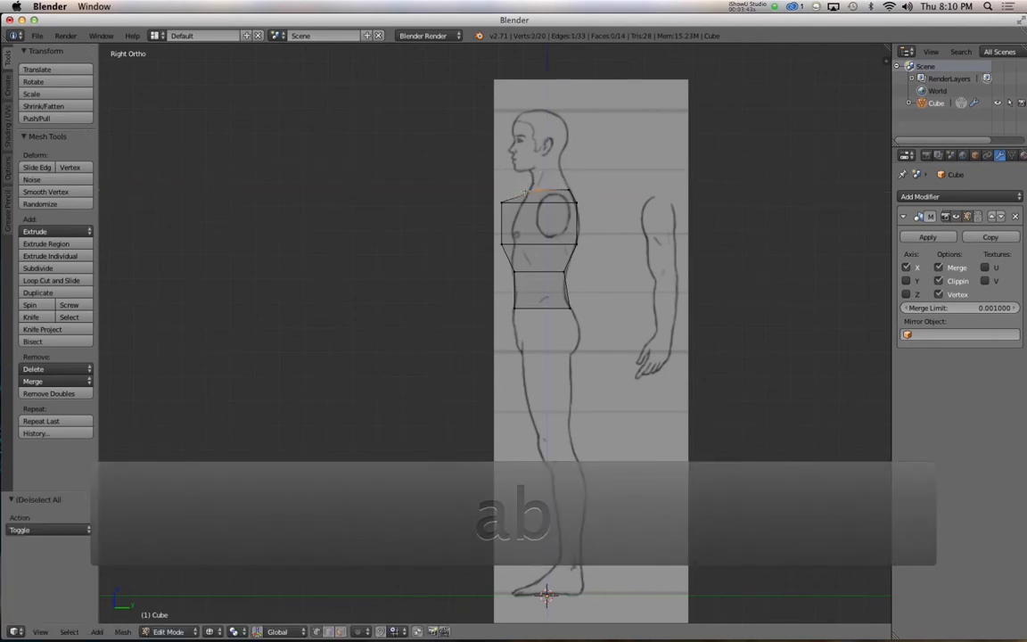
{"action": "key", "text": "g"}
{"action": "key", "text": "y"}
{"action": "left_click", "coordinate": [526, 190]}
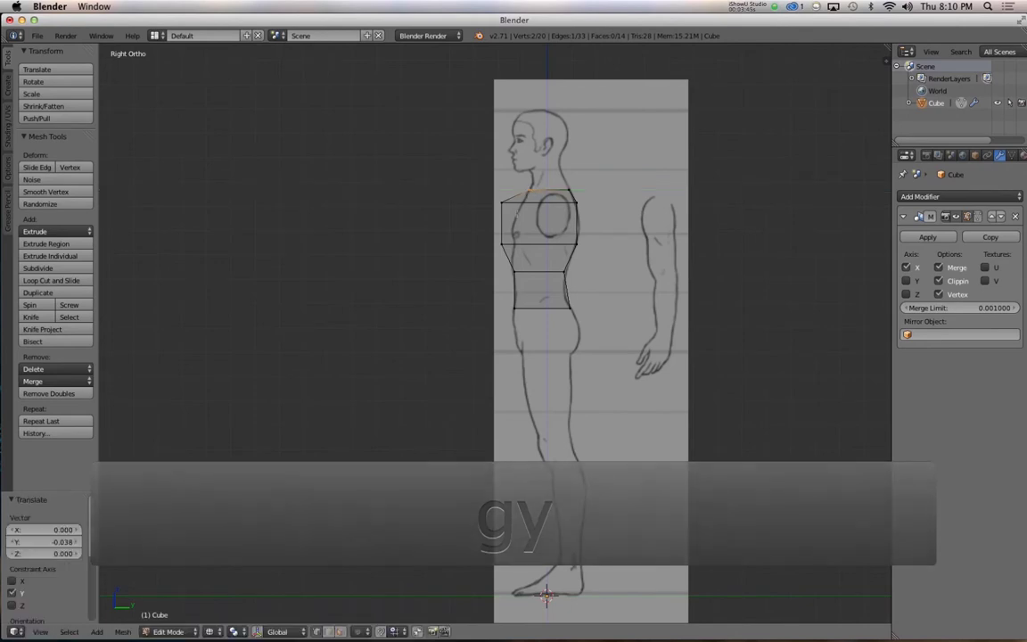
Step: Move the two front shoulder-level vertices 0.080 in Y to meet the upper chest outline of the side drawing
{"action": "key", "text": "a"}
{"action": "key", "text": "b"}
{"action": "left_click_drag", "start_coordinate": [481, 201], "coordinate": [517, 217]}
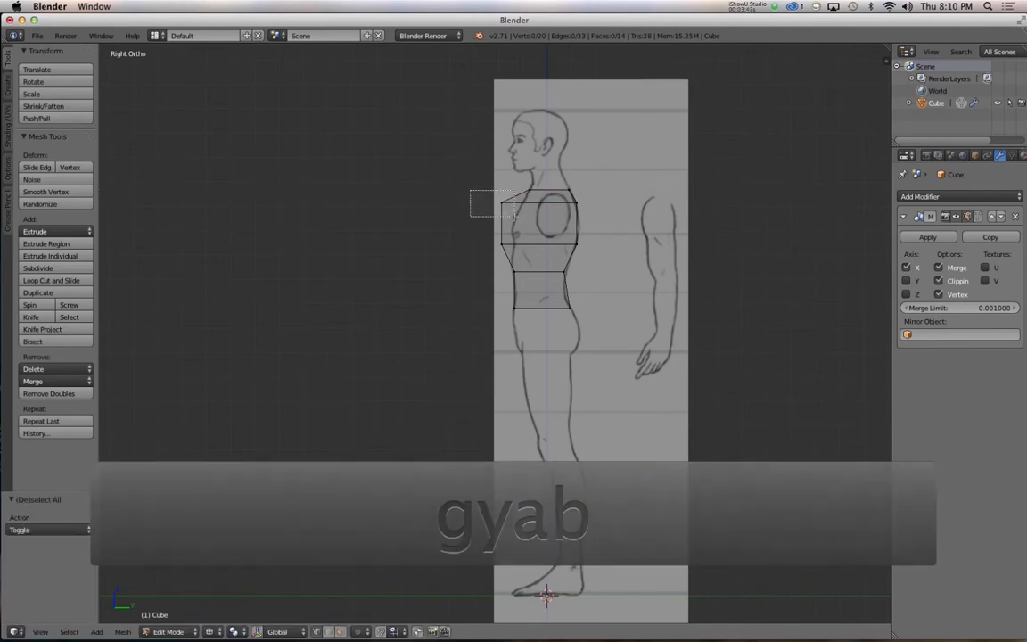
{"action": "key", "text": "g"}
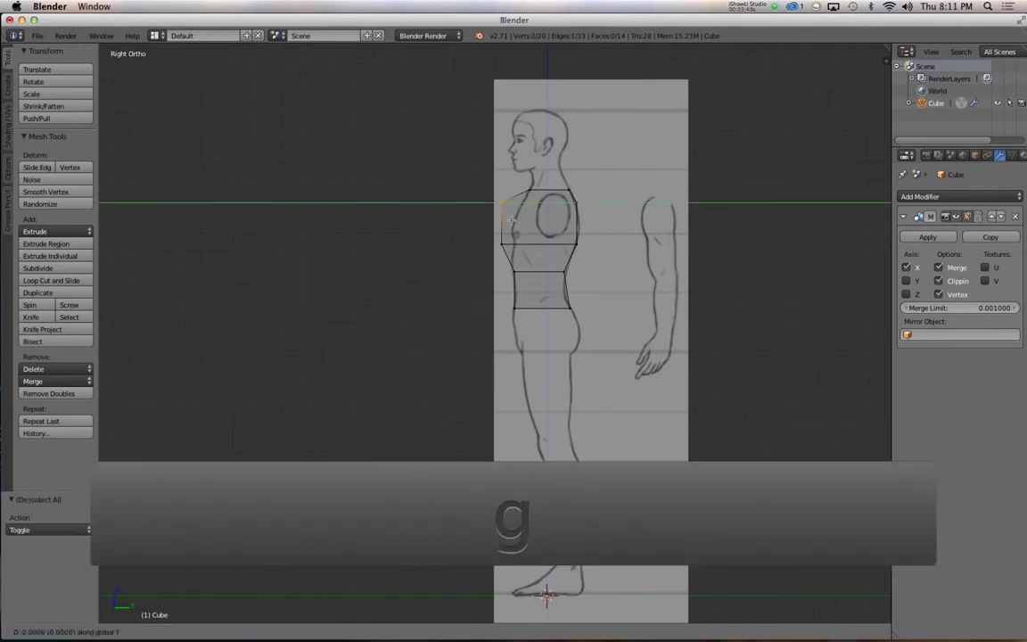
{"action": "key", "text": "y"}
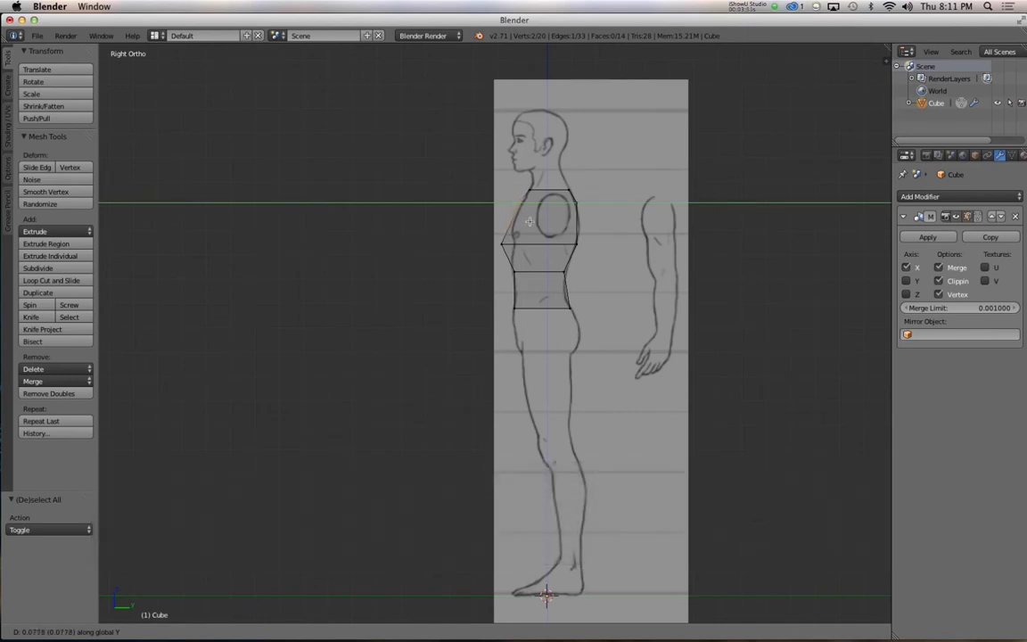
{"action": "left_click", "coordinate": [531, 221]}
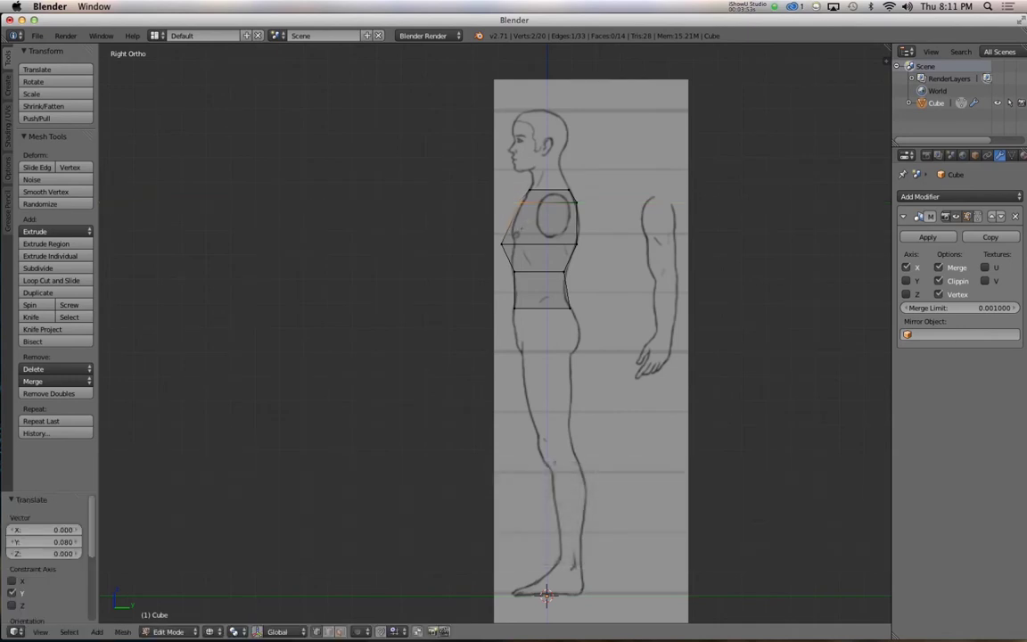
Step: Move the two front chest-level vertices 0.053 in Y to meet the chest outline of the side drawing
{"action": "key", "text": "a"}
{"action": "key", "text": "b"}
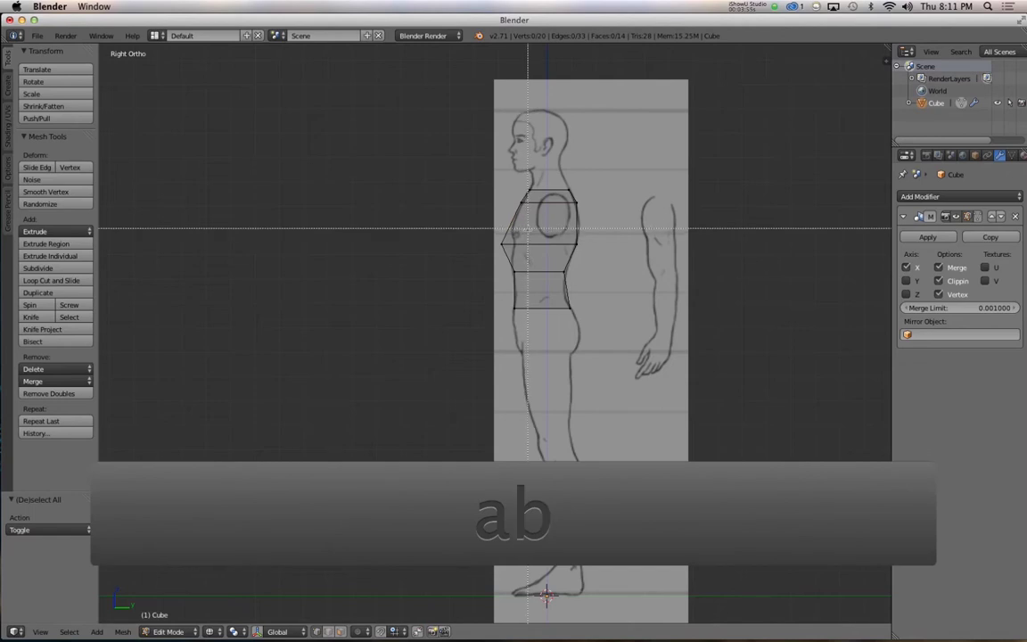
{"action": "left_click_drag", "start_coordinate": [528, 230], "coordinate": [469, 255]}
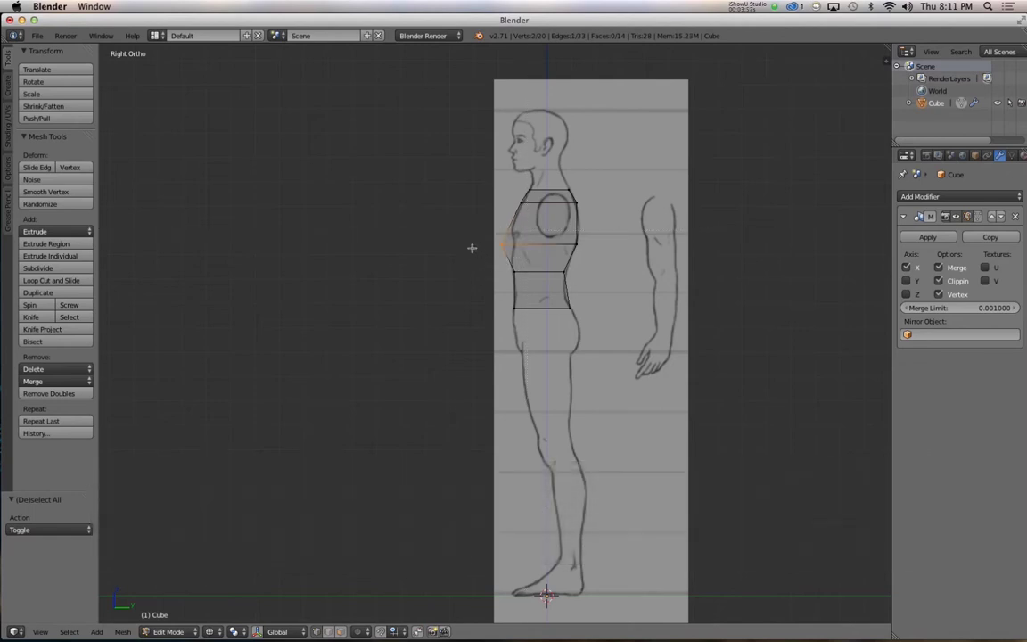
{"action": "key", "text": "g"}
{"action": "key", "text": "y"}
{"action": "left_click", "coordinate": [486, 246]}
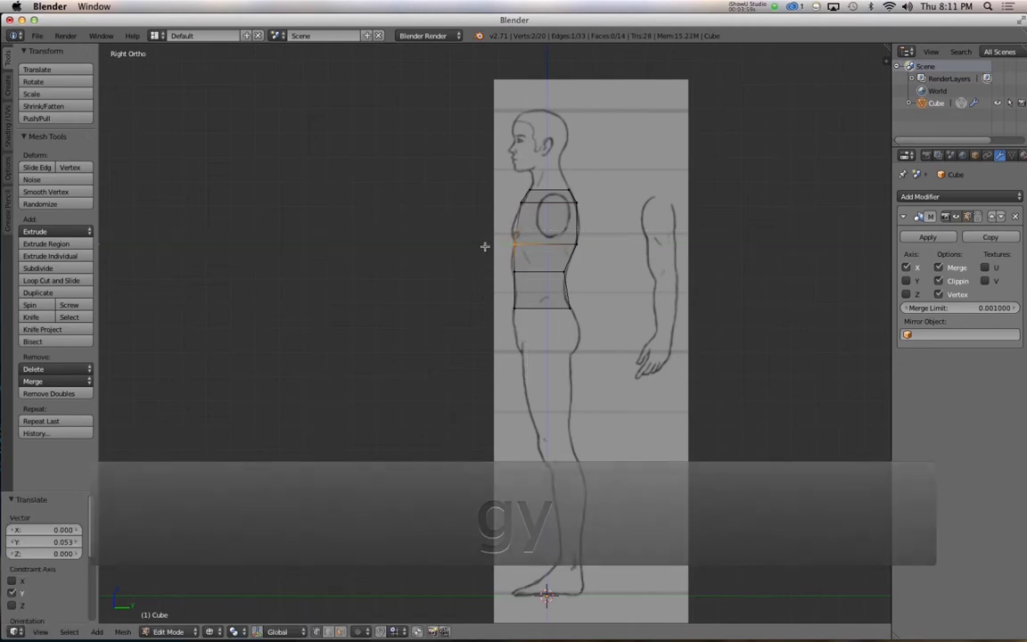
Step: Compare the torso mesh with the front and side reference drawings
{"action": "key", "text": "1"}
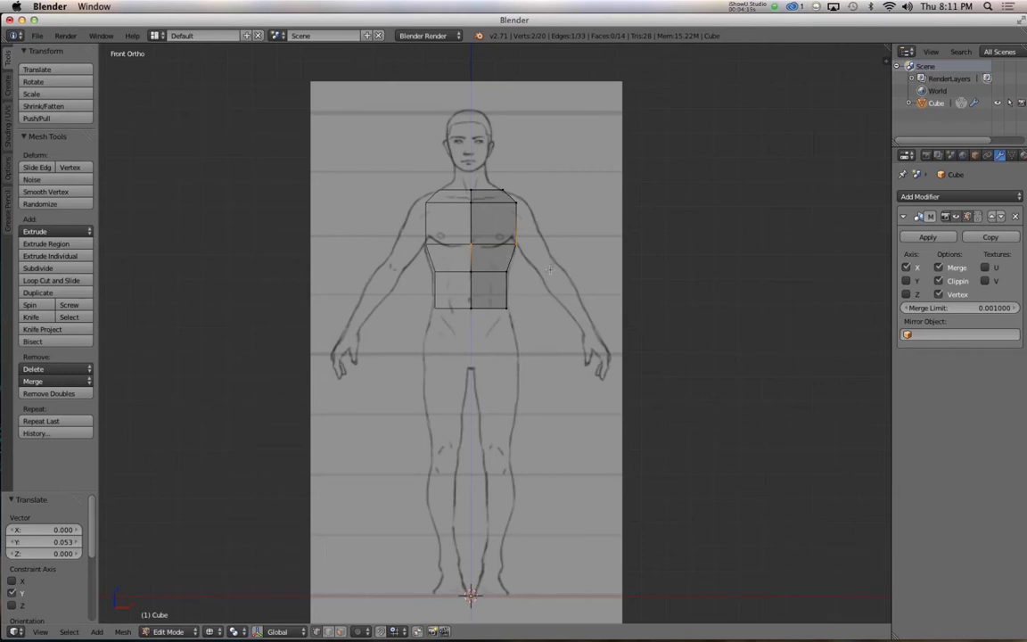
{"action": "key", "text": "KP_3"}
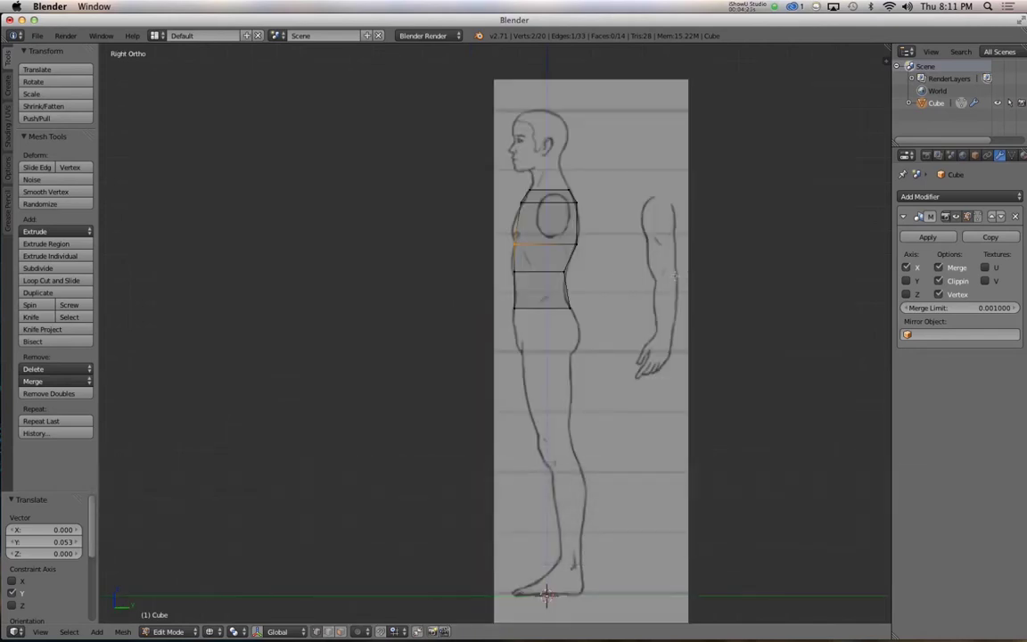
{"action": "key", "text": "KP_1"}
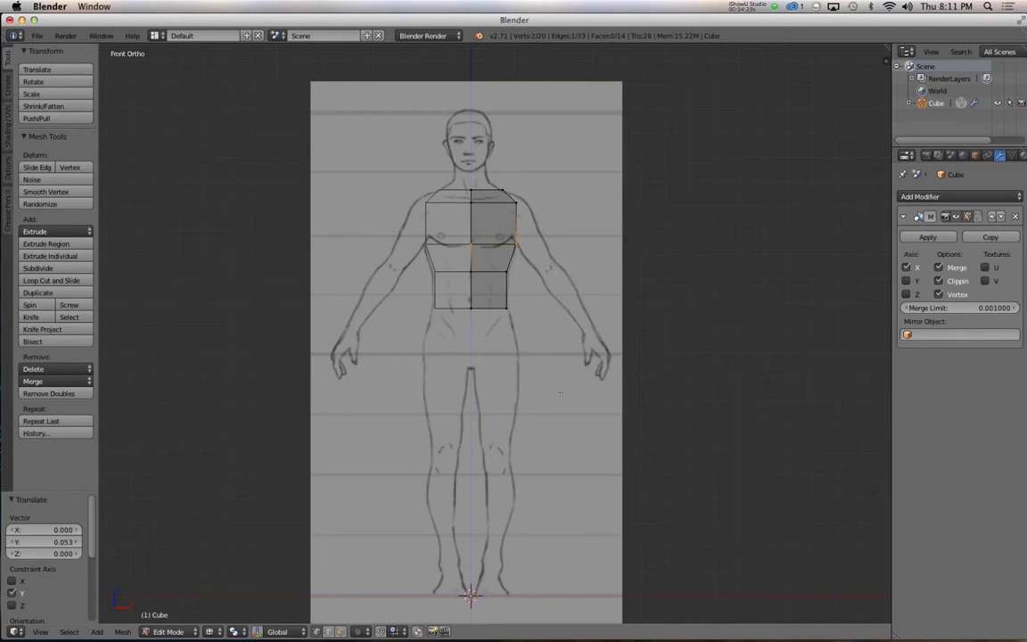
{"action": "key", "text": "KP_3"}
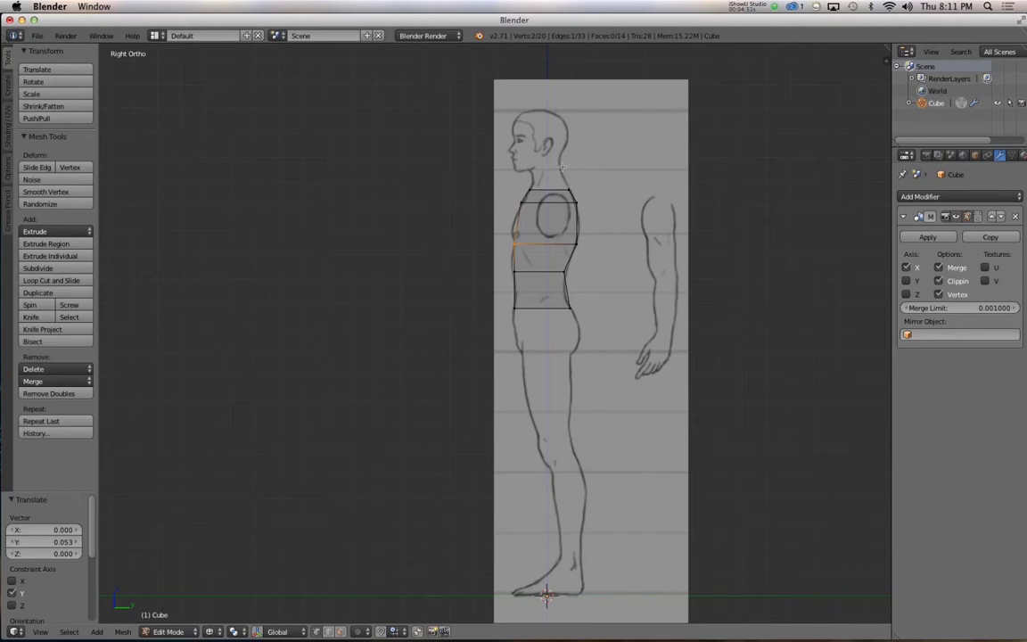
{"action": "key", "text": "KP_1"}
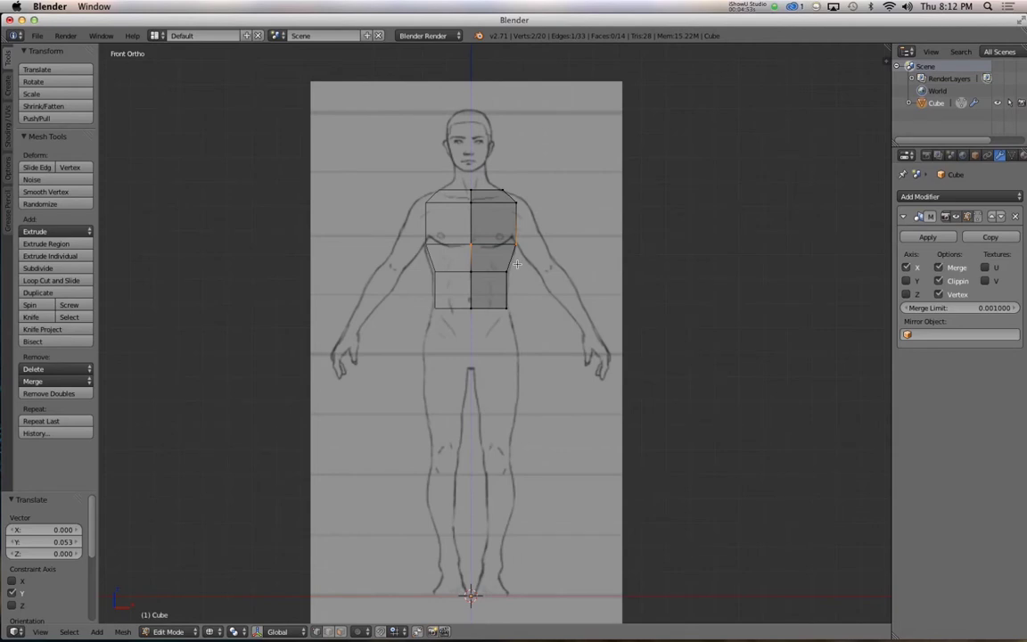
{"action": "key", "text": "3"}
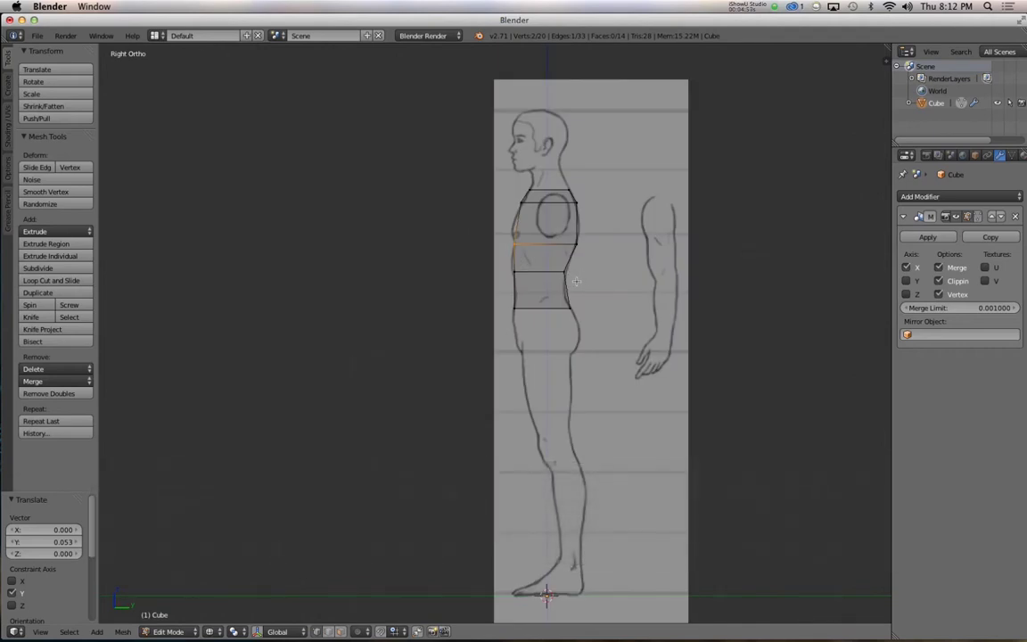
{"action": "left_click_drag", "start_coordinate": [576, 282], "coordinate": [483, 327], "text": "alt+shift"}
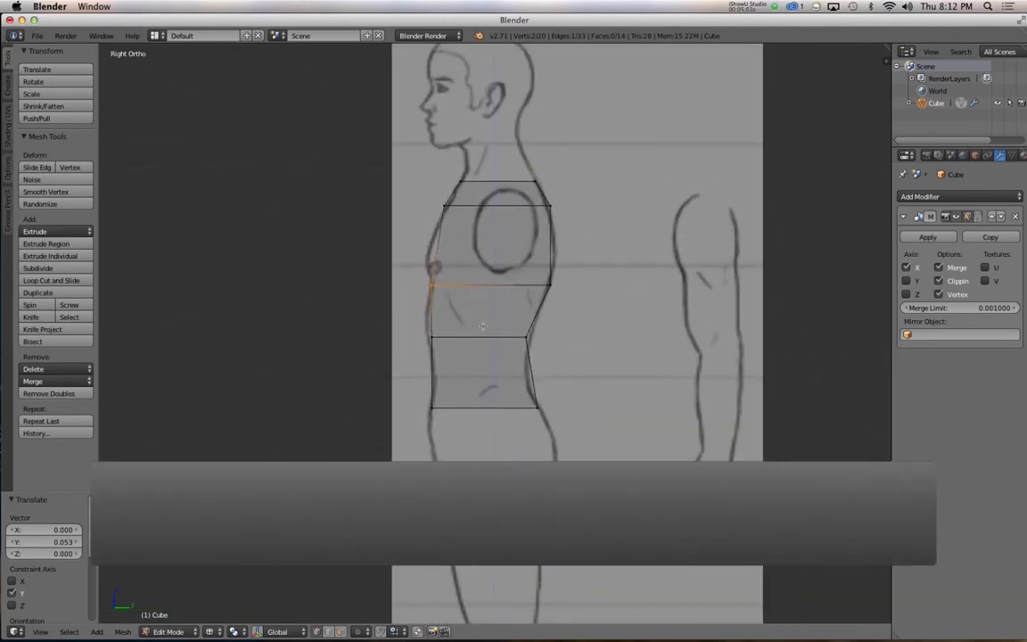
{"action": "key", "text": "1"}
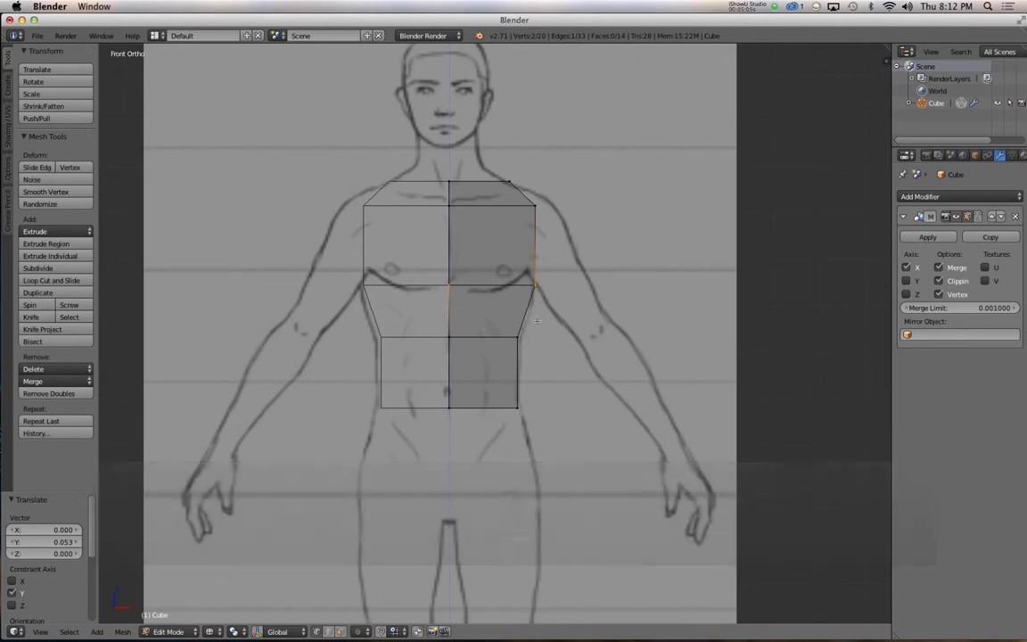
Step: Select the four corners of the outer side face of the upper torso and extrude it 0.392 outward in the front view
{"action": "left_click_drag", "start_coordinate": [558, 308], "coordinate": [446, 289], "text": "alt"}
{"action": "key", "text": "z"}
{"action": "mouse_move", "coordinate": [543, 348]}
{"action": "left_mouse_down", "text": "alt"}
{"action": "mouse_move", "coordinate": [543, 325]}
{"action": "mouse_move", "coordinate": [557, 316]}
{"action": "mouse_move", "coordinate": [529, 216]}
{"action": "left_mouse_up", "text": "alt"}
{"action": "right_click", "coordinate": [519, 290], "text": "shift"}
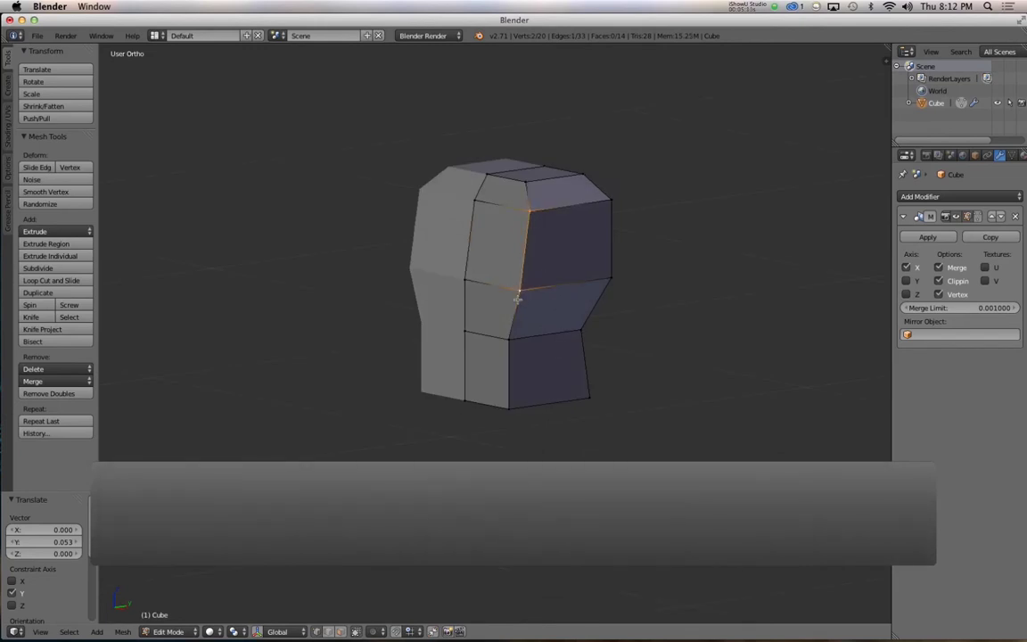
{"action": "right_click", "coordinate": [609, 280], "text": "shift"}
{"action": "right_click", "coordinate": [611, 203], "text": "shift"}
{"action": "key", "text": "KP_1"}
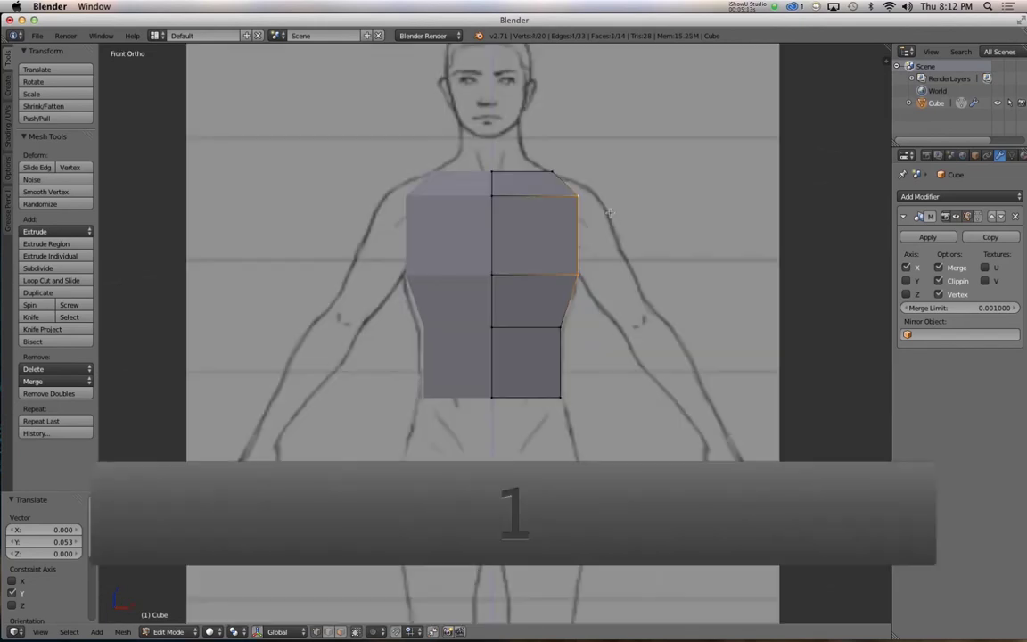
{"action": "key", "text": "z"}
{"action": "left_click_drag", "start_coordinate": [616, 435], "coordinate": [453, 386], "text": "alt+shift"}
{"action": "key", "text": "e"}
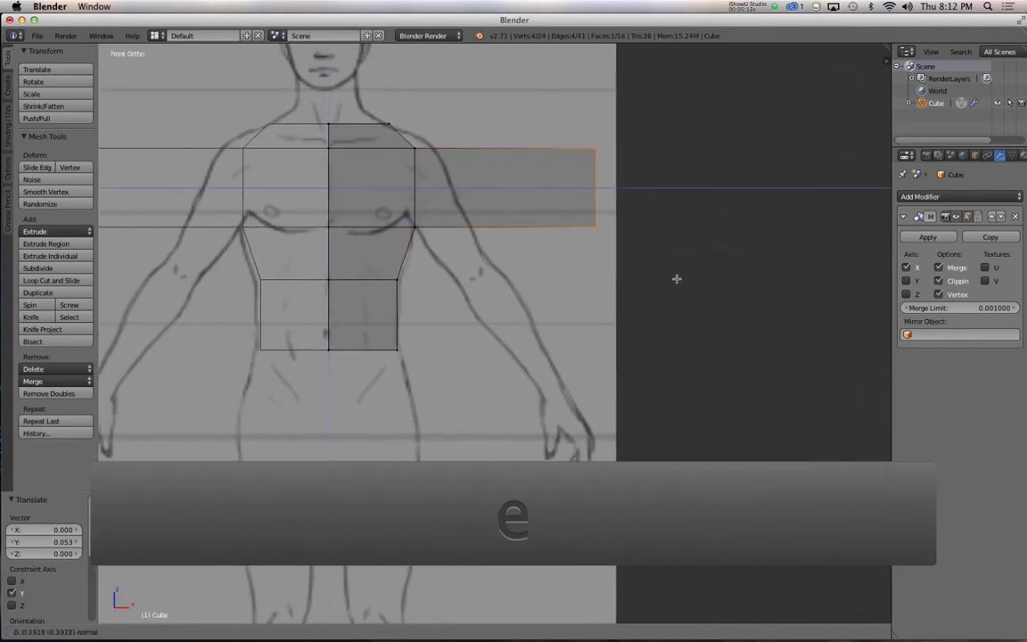
{"action": "left_click", "coordinate": [677, 271]}
Step: Move the extruded arm end face -0.090 in X and -0.446 in Z to the wrist and rotate it 68.748°
{"action": "key", "text": "g"}
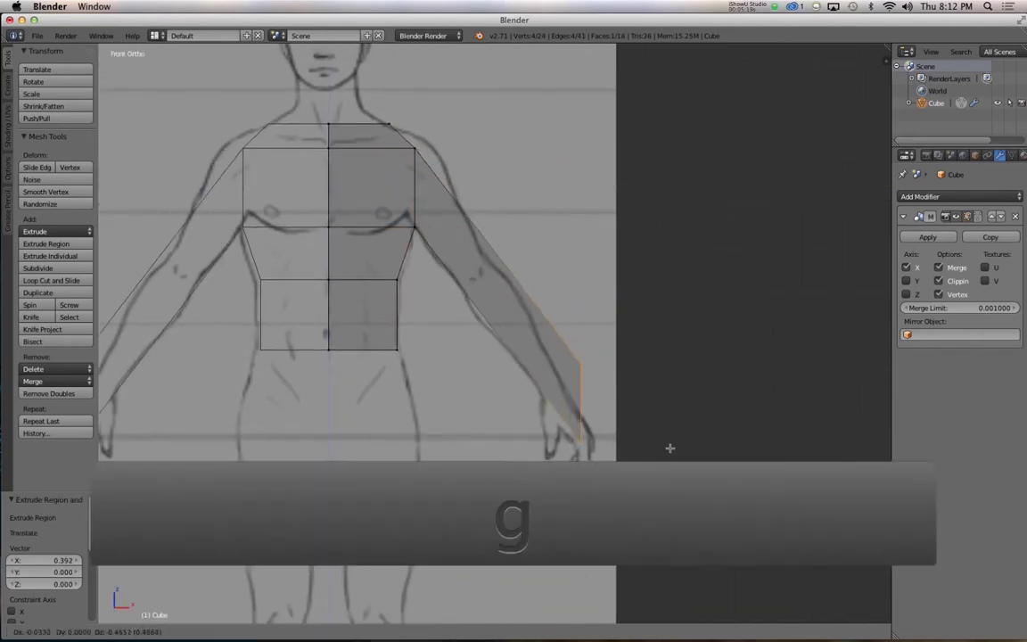
{"action": "left_click", "coordinate": [635, 446]}
{"action": "key", "text": "r"}
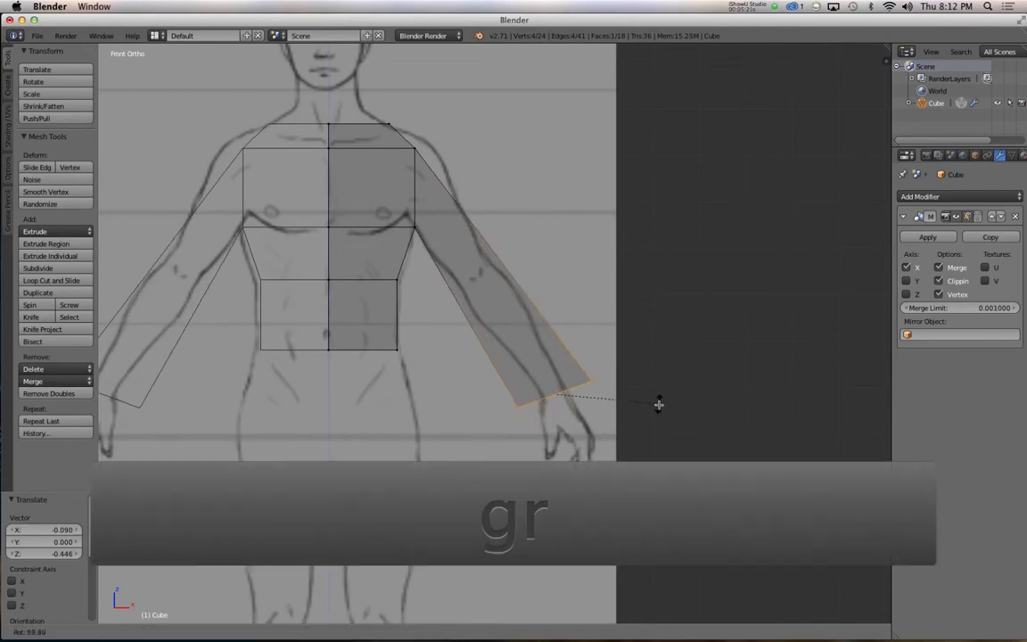
{"action": "left_click", "coordinate": [660, 403]}
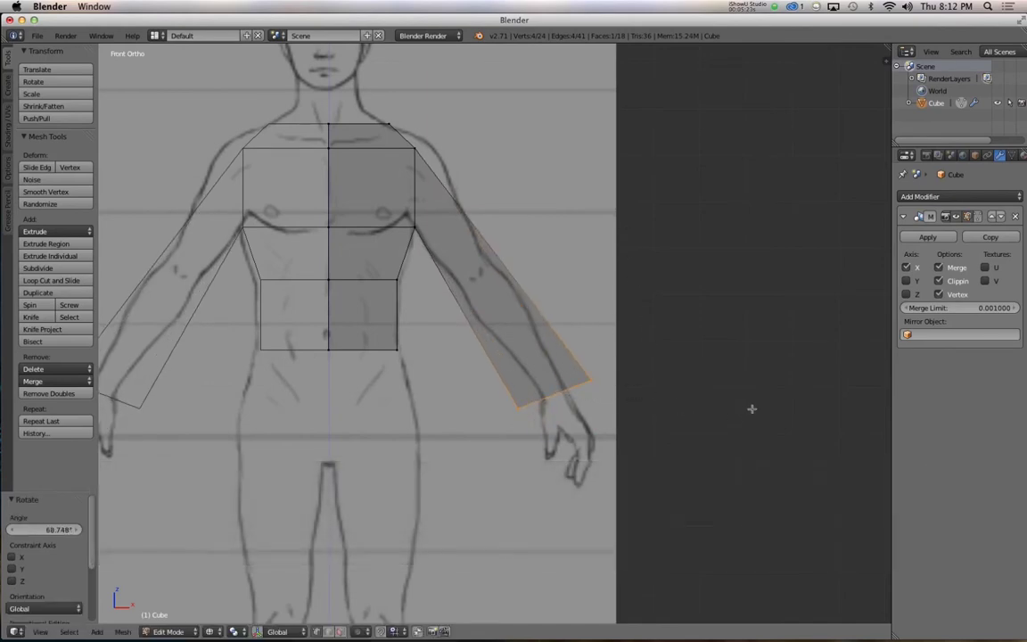
Step: Scale the arm end face to 0.323 and move it -0.005 in X and 0.012 in Z to fit the wrist
{"action": "key", "text": "s"}
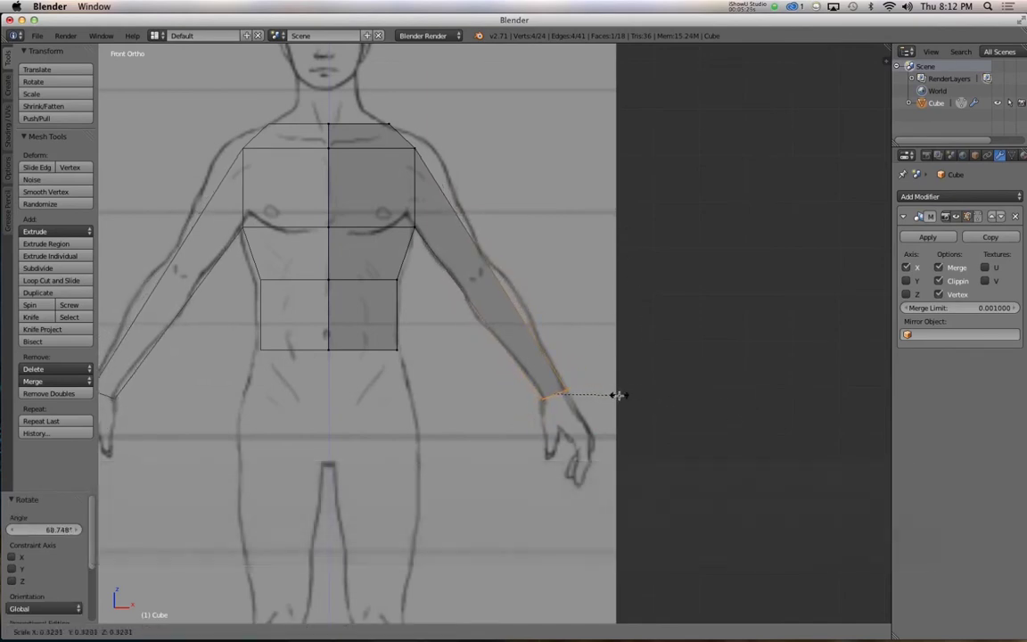
{"action": "left_click", "coordinate": [615, 395]}
{"action": "key", "text": "g"}
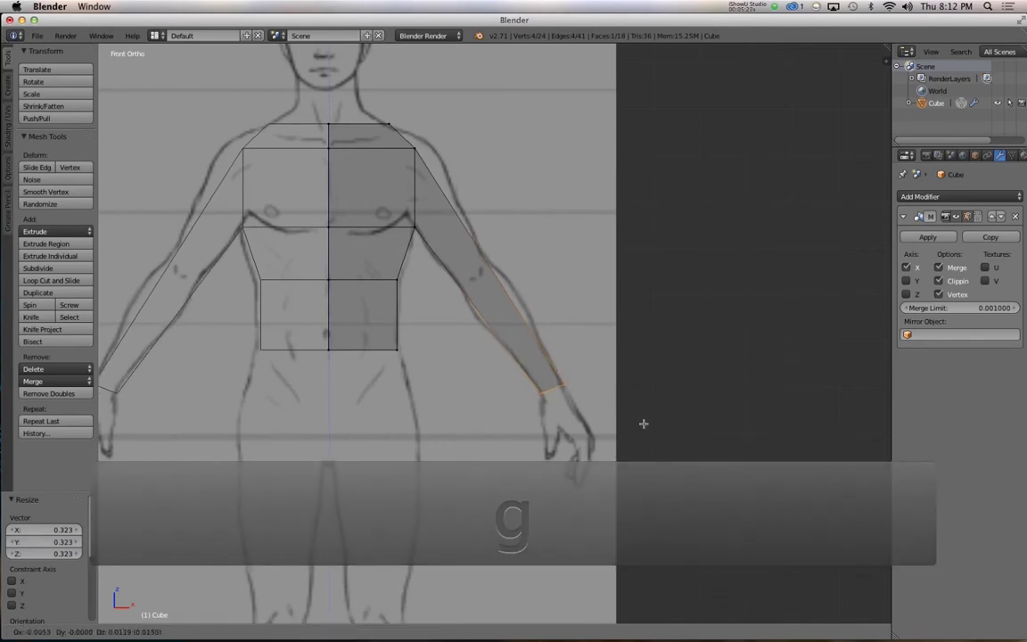
{"action": "left_click", "coordinate": [644, 424]}
{"action": "middle_click_drag", "start_coordinate": [643, 424], "coordinate": [697, 449], "text": "shift"}
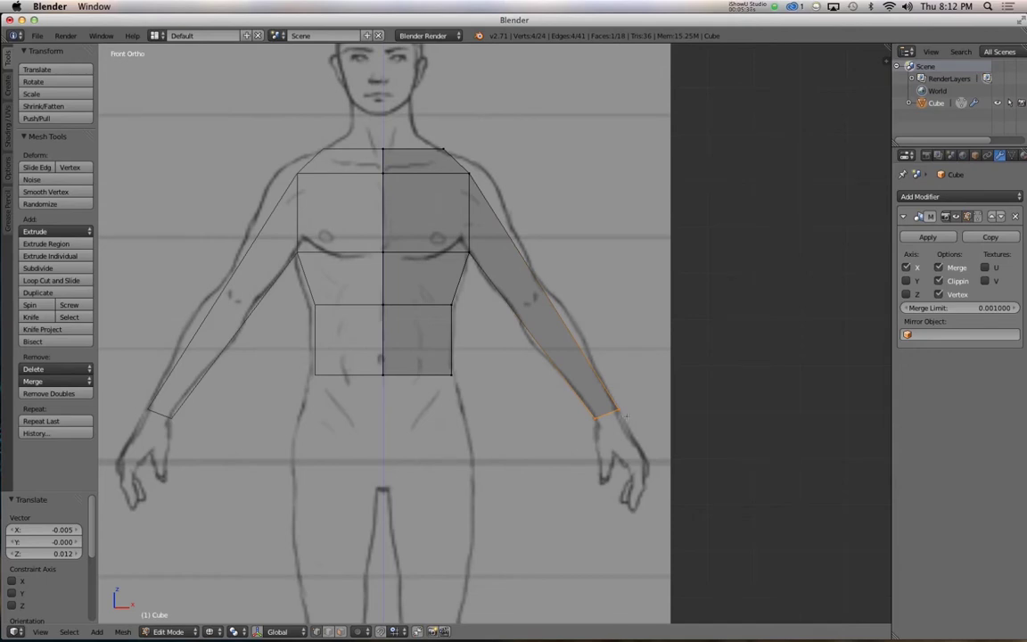
{"action": "middle_click_drag", "start_coordinate": [627, 415], "coordinate": [614, 412], "text": "shift"}
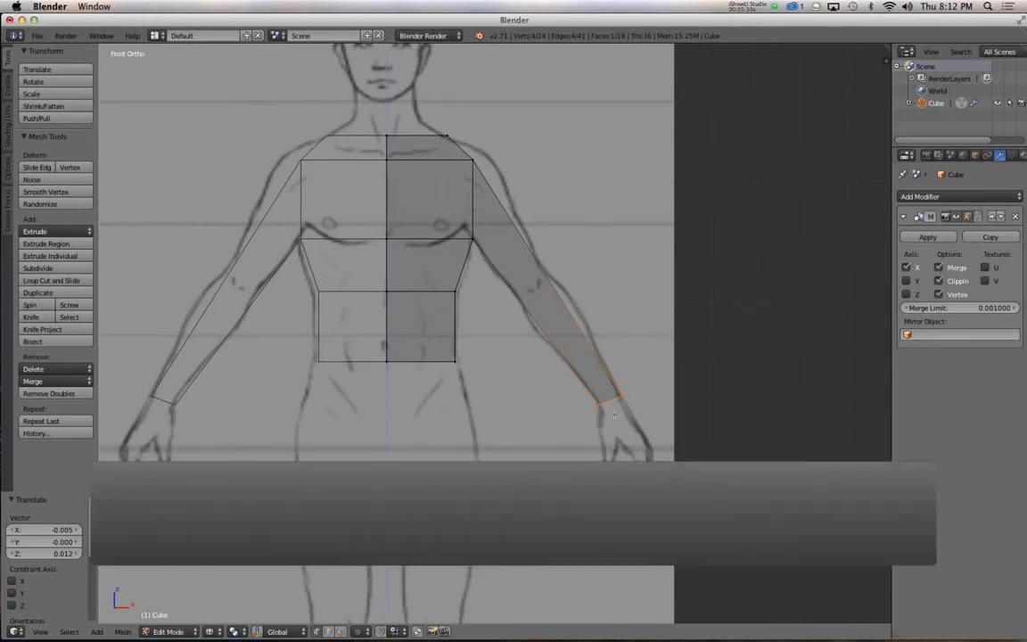
{"action": "key", "text": "3"}
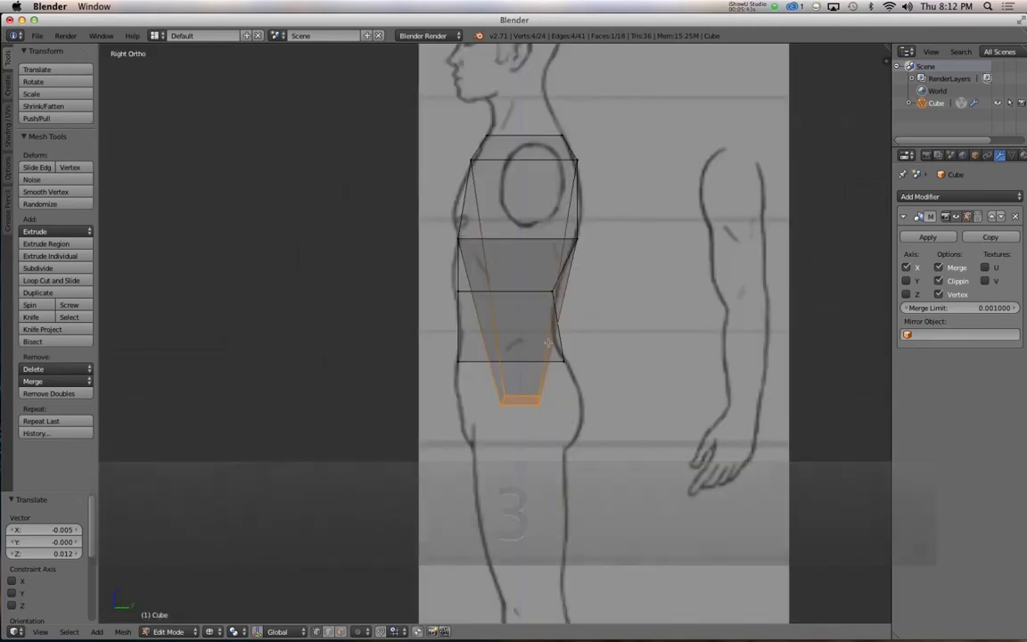
{"action": "key", "text": "r"}
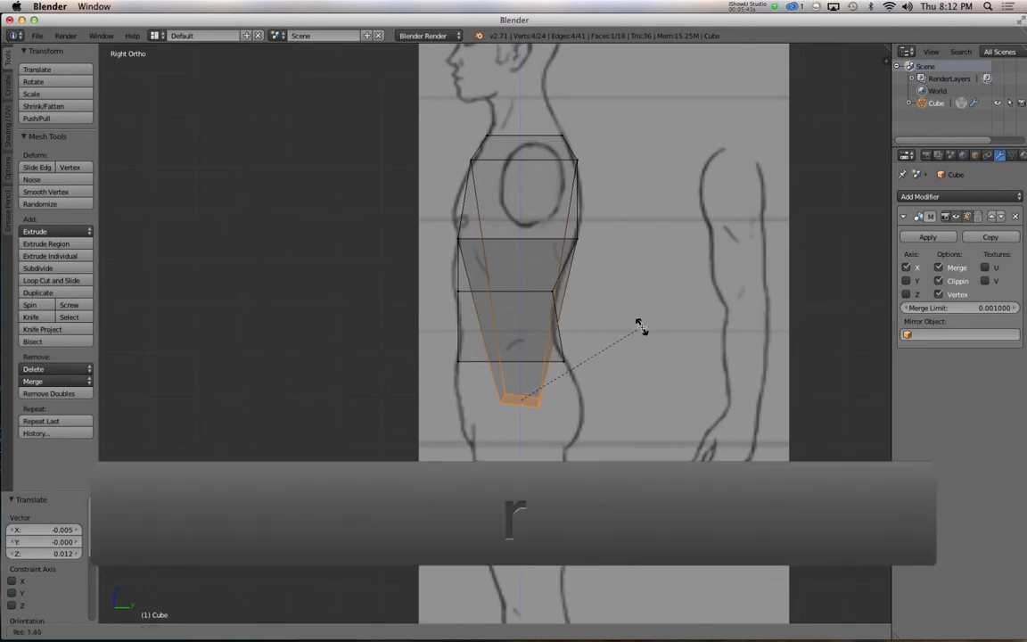
{"action": "right_click", "coordinate": [641, 318]}
{"action": "left_click_drag", "start_coordinate": [641, 318], "coordinate": [639, 307], "text": "alt+shift"}
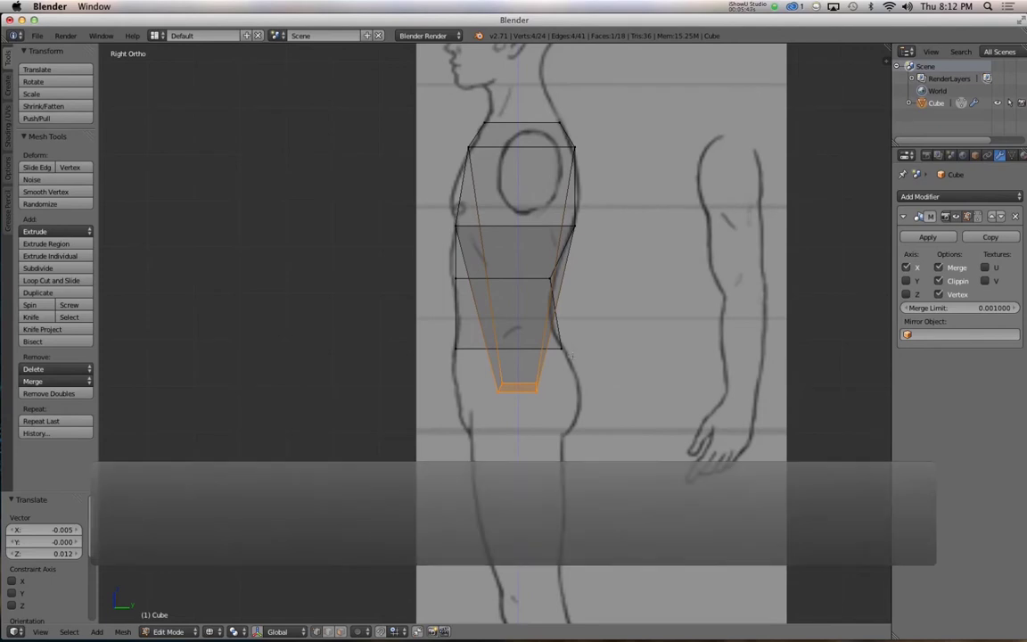
Step: In the front view, move the two outer shoulder vertices 0.029 in X and 0.009 in Z to fit the shoulder outline
{"action": "key", "text": "1"}
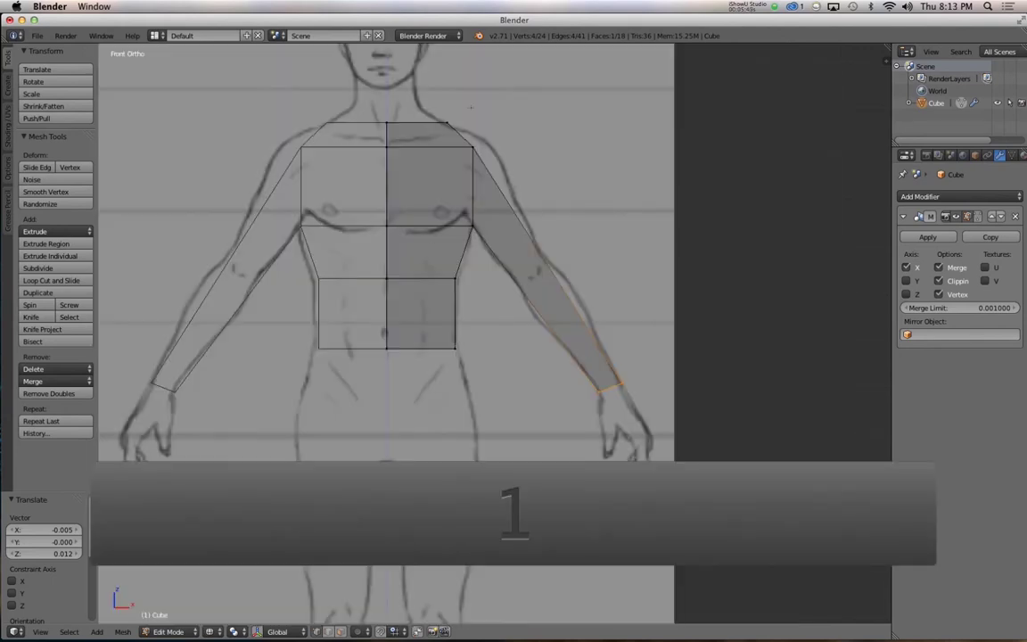
{"action": "key", "text": "a"}
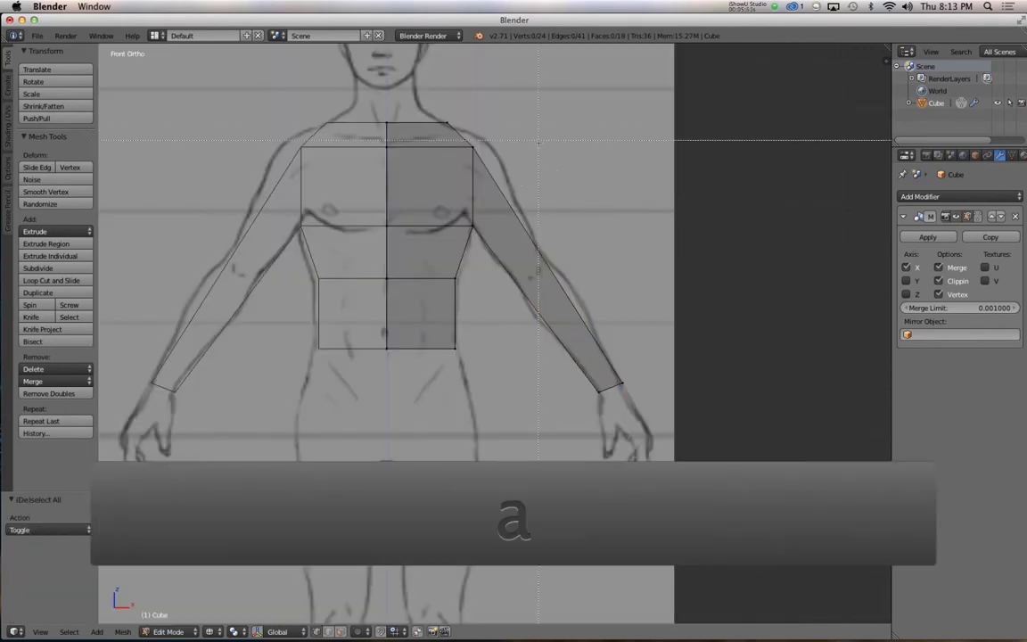
{"action": "key", "text": "b"}
{"action": "left_click_drag", "start_coordinate": [408, 134], "coordinate": [488, 163]}
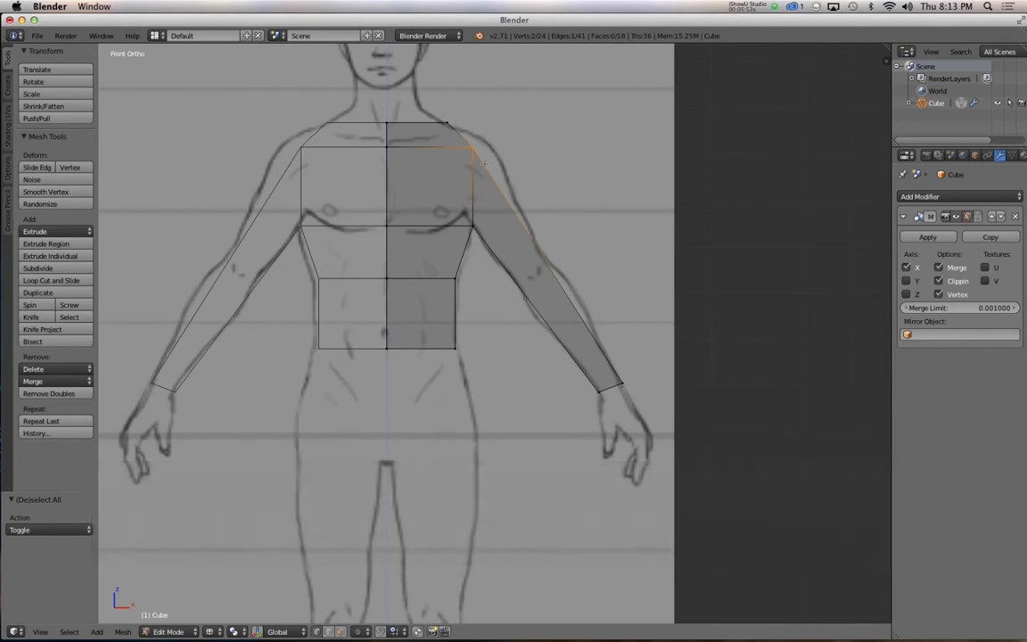
{"action": "key", "text": "g"}
{"action": "left_click", "coordinate": [498, 159]}
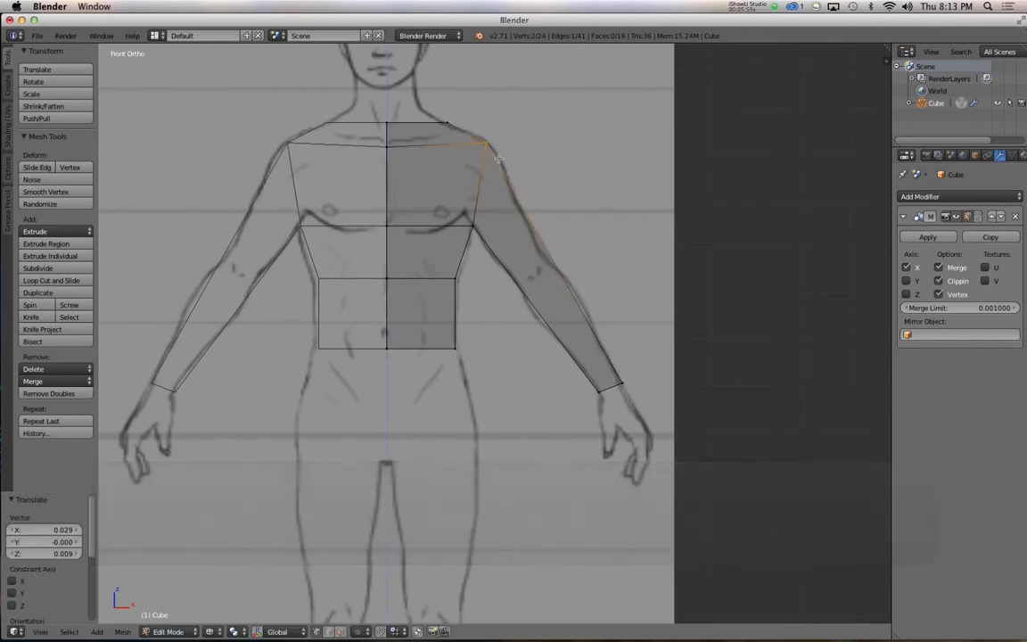
Step: Add one loop cut across the arm in the front view and slide it to the elbow
{"action": "key", "text": "3"}
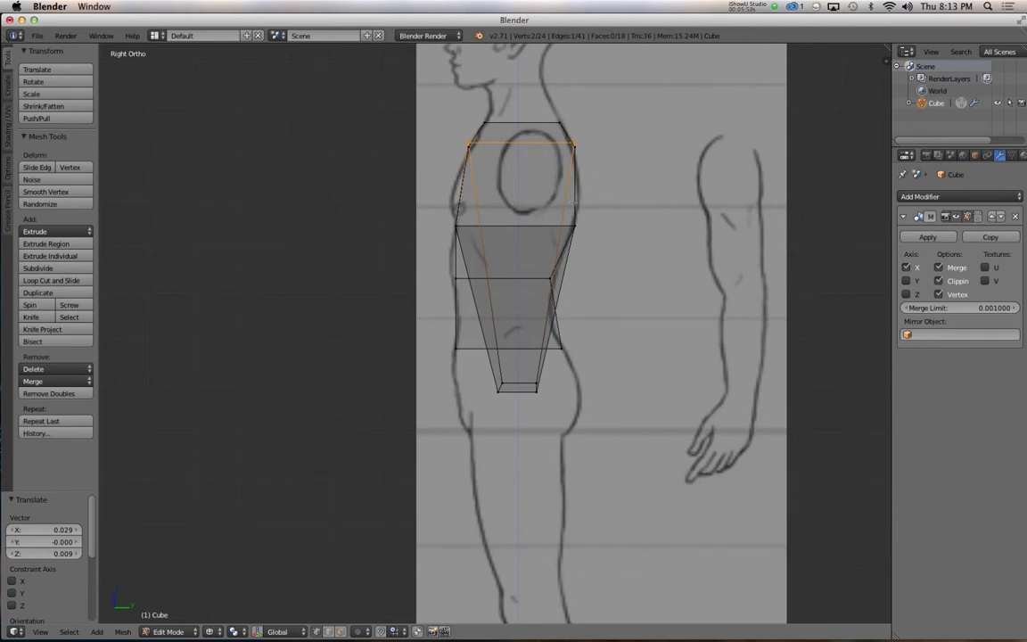
{"action": "key", "text": "1"}
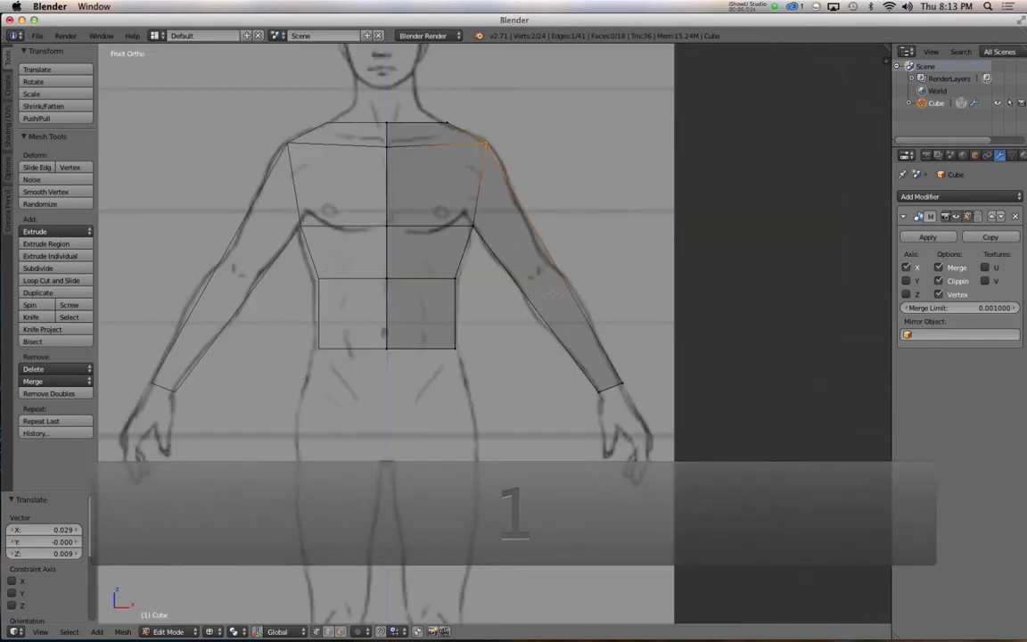
{"action": "key", "text": "ctrl+r"}
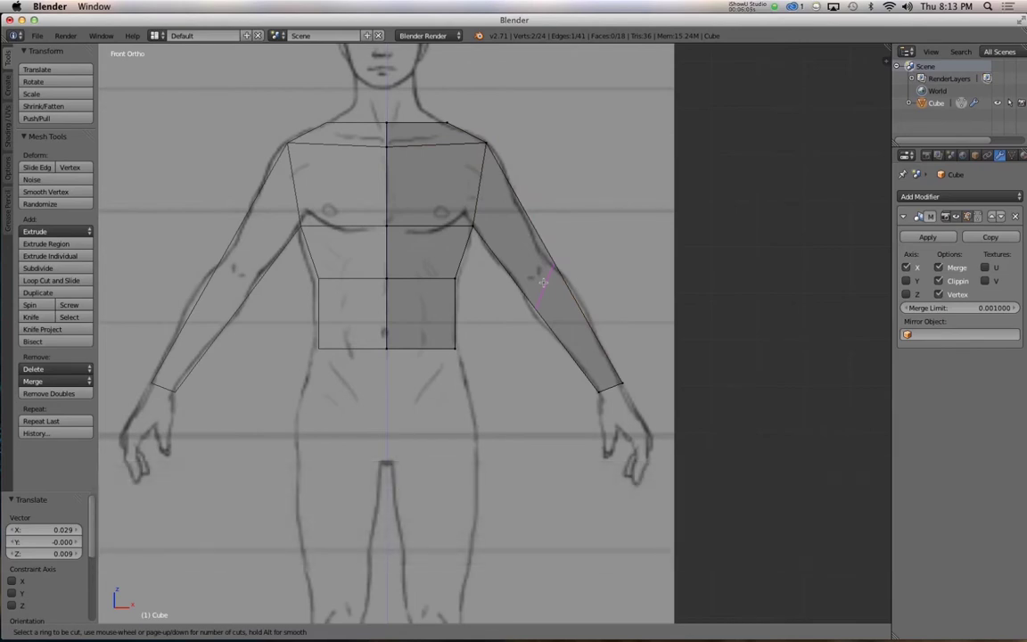
{"action": "left_click", "coordinate": [539, 278]}
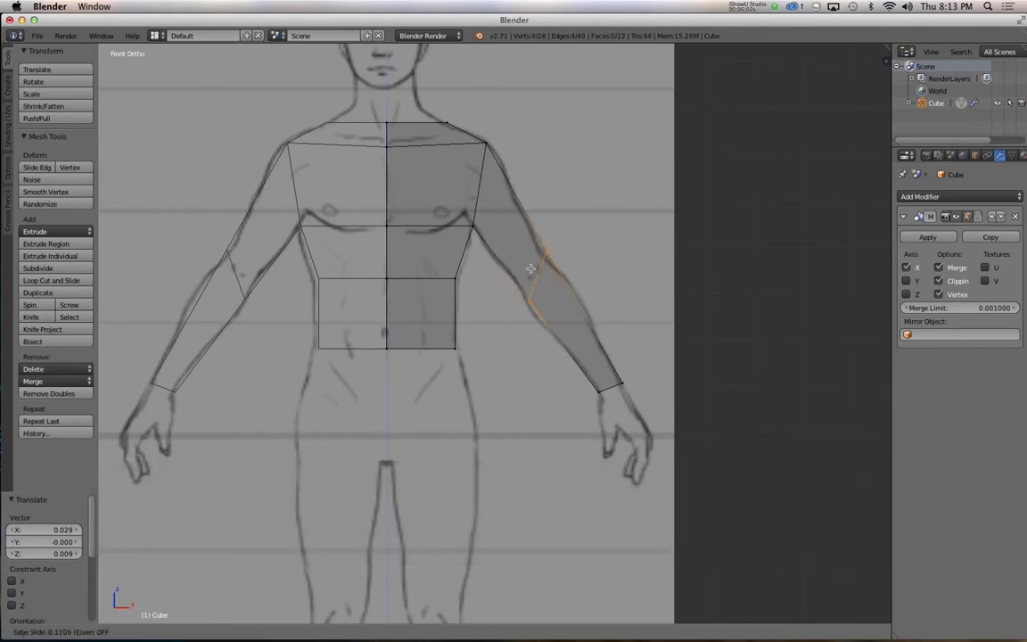
{"action": "left_click", "coordinate": [575, 221]}
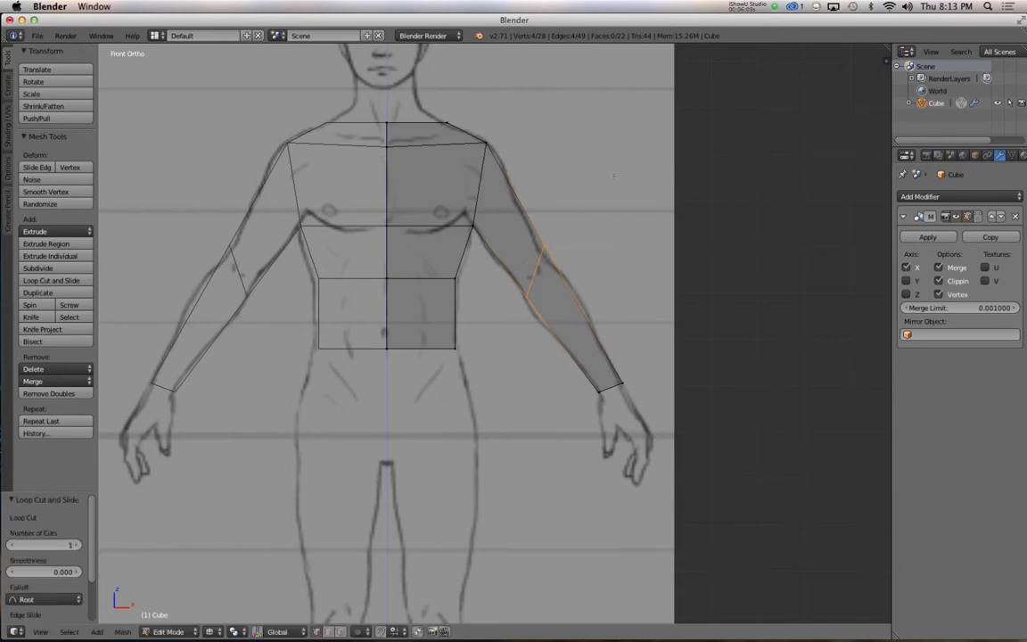
Step: Rotate the elbow edge loop 36.598° and scale it to 0.701 to match the elbow's angle and width
{"action": "key", "text": "r"}
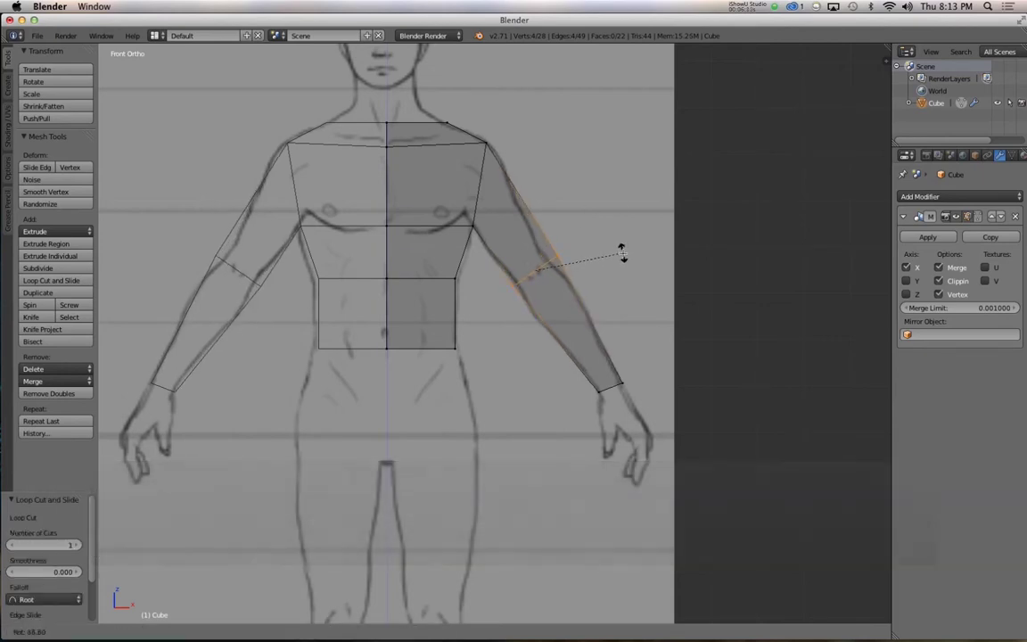
{"action": "left_click", "coordinate": [622, 253]}
{"action": "key", "text": "s"}
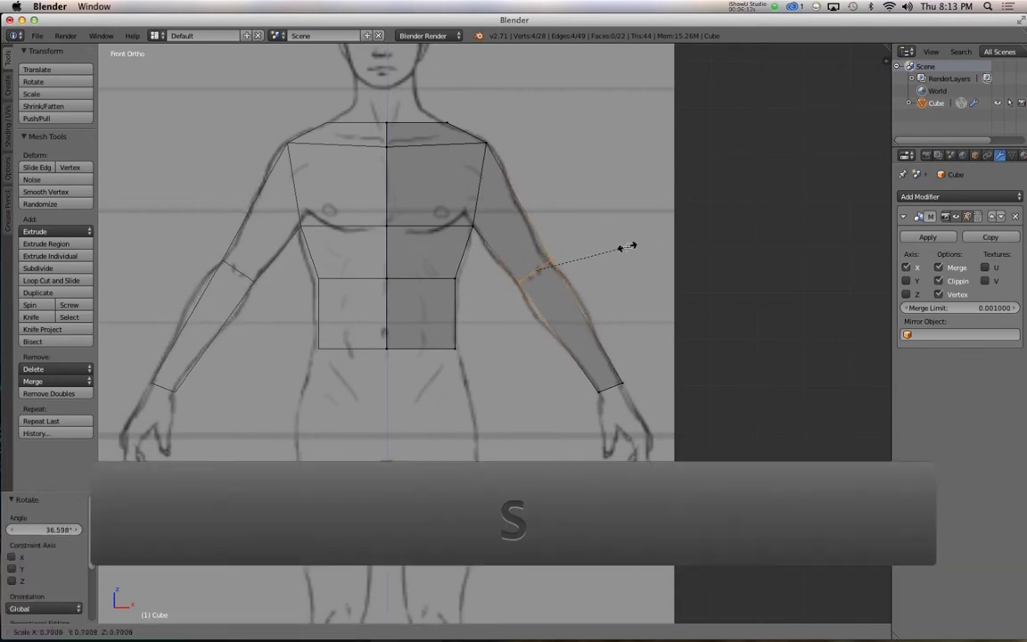
{"action": "left_click", "coordinate": [626, 248]}
Step: Fine-tune the elbow edge loop by rotating it -1.647° and scaling it to 0.974
{"action": "key", "text": "g"}
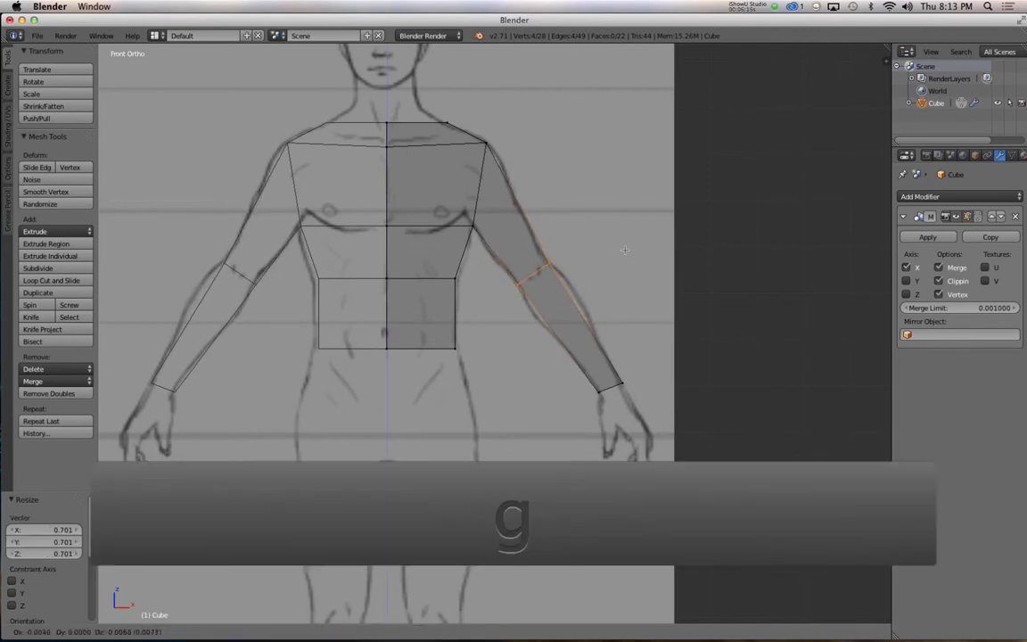
{"action": "key", "text": "r"}
{"action": "left_click", "coordinate": [633, 250]}
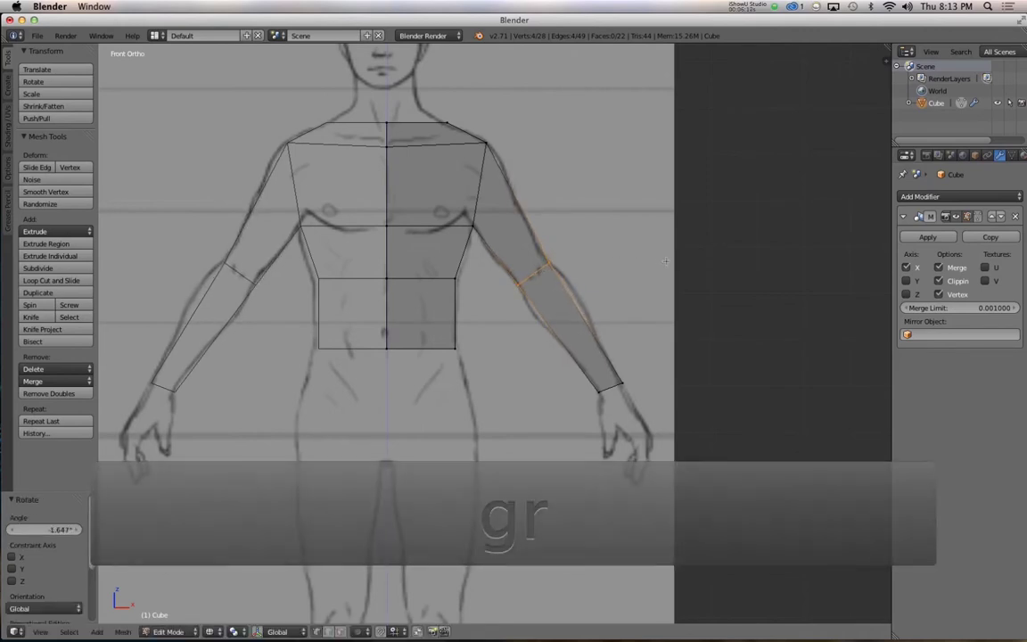
{"action": "key", "text": "s"}
{"action": "left_click", "coordinate": [670, 263]}
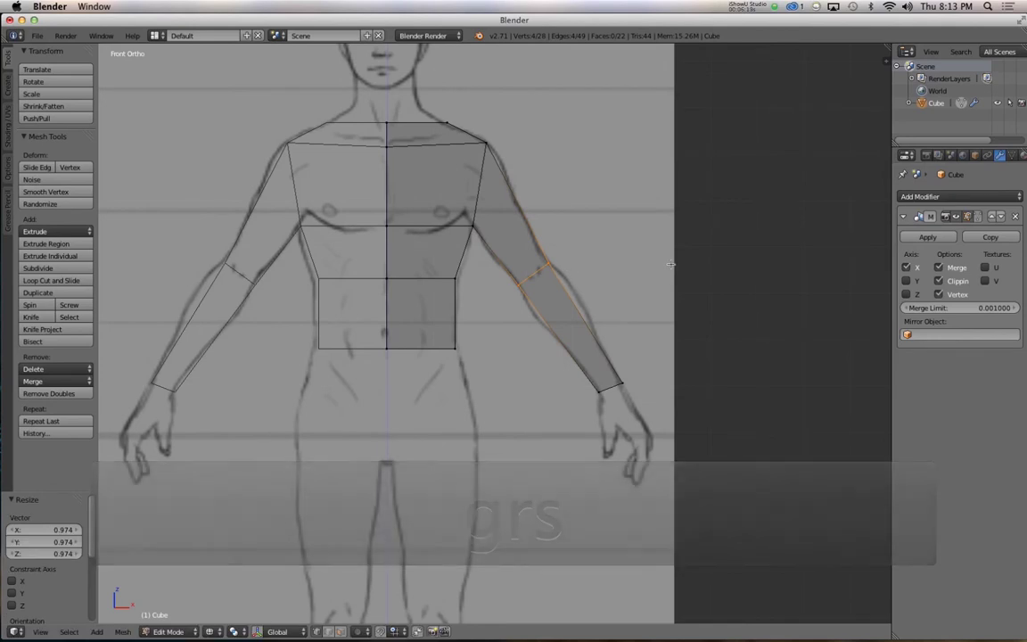
Step: In the side view, set the male_side.png background image's X offset to -0.300 so the arm drawing lies behind the mesh
{"action": "key", "text": "3"}
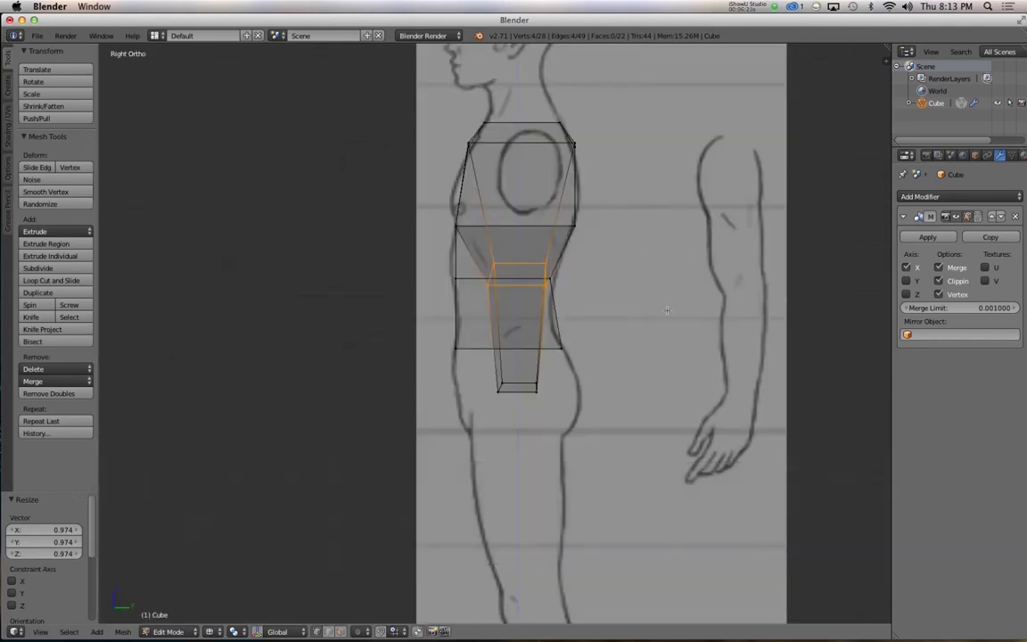
{"action": "key", "text": "n"}
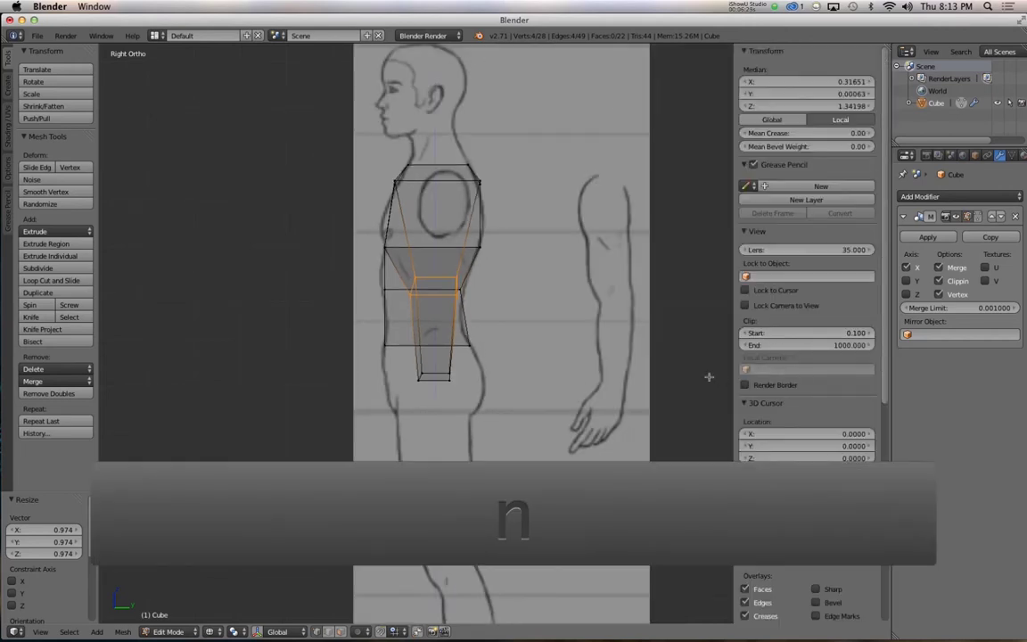
{"action": "scroll", "coordinate": [779, 458], "scroll_direction": "down", "scroll_amount": 10}
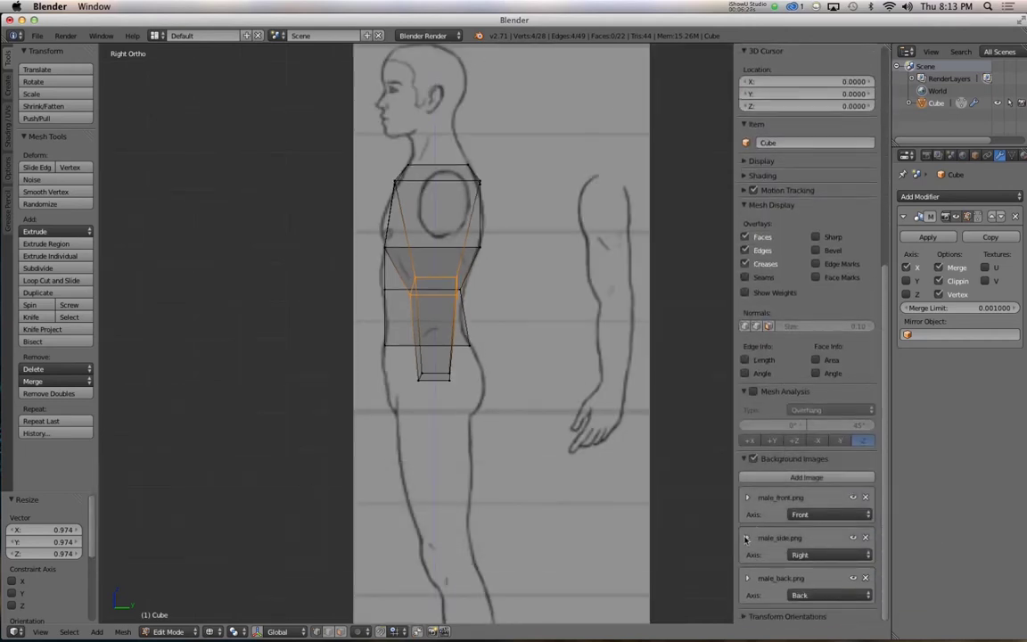
{"action": "left_click", "coordinate": [746, 537]}
{"action": "scroll", "coordinate": [772, 530], "scroll_direction": "down", "scroll_amount": 5}
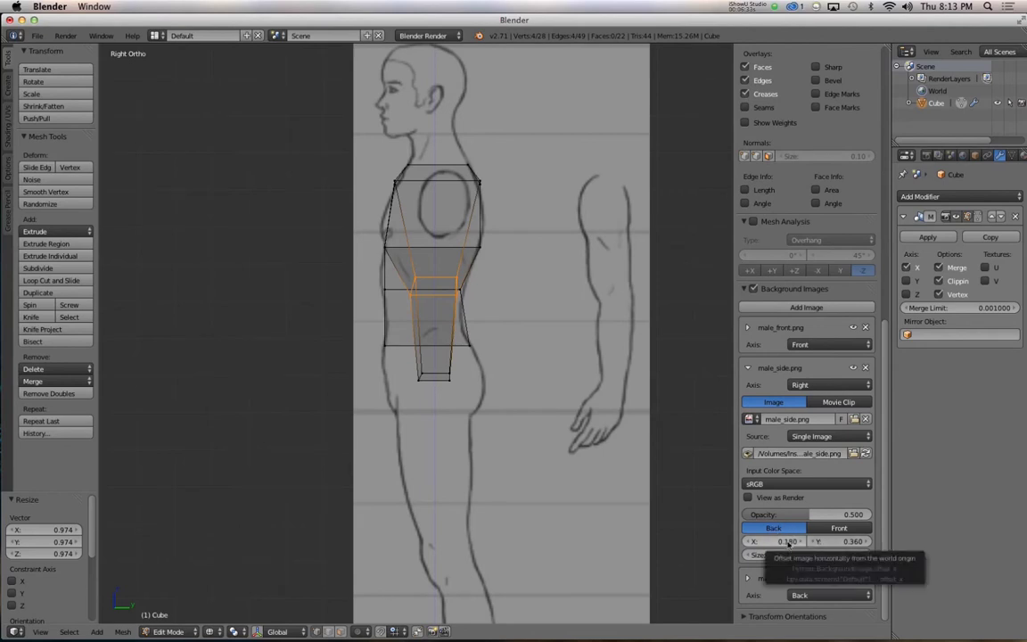
{"action": "left_click_drag", "start_coordinate": [788, 542], "coordinate": [749, 542]}
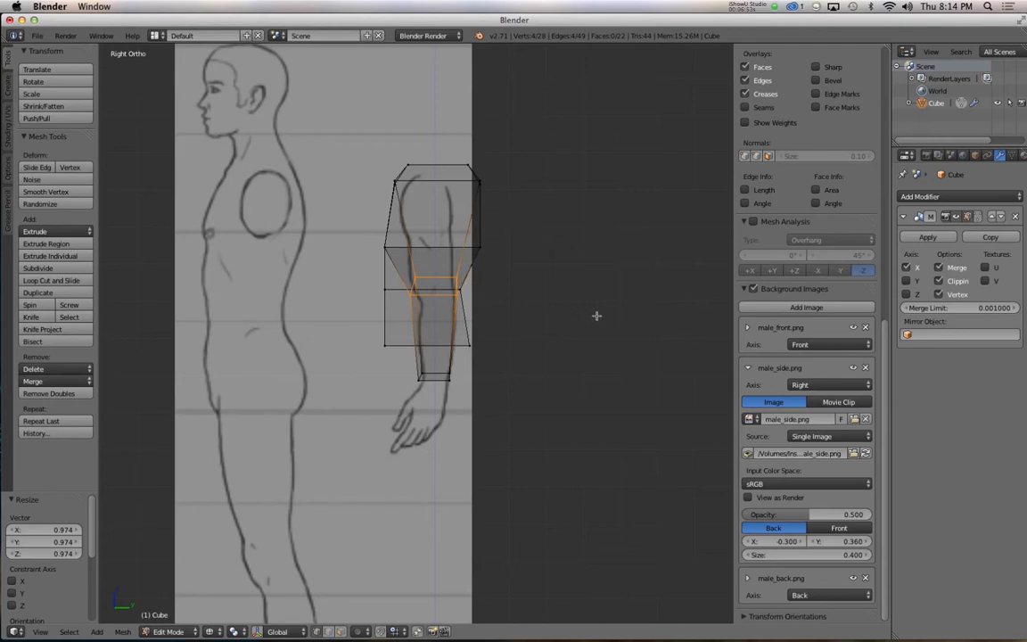
Step: Scale the elbow edge loop to 0.815 along Y and move it 0.007 in Y to fit the side arm drawing
{"action": "key", "text": "s"}
{"action": "key", "text": "y"}
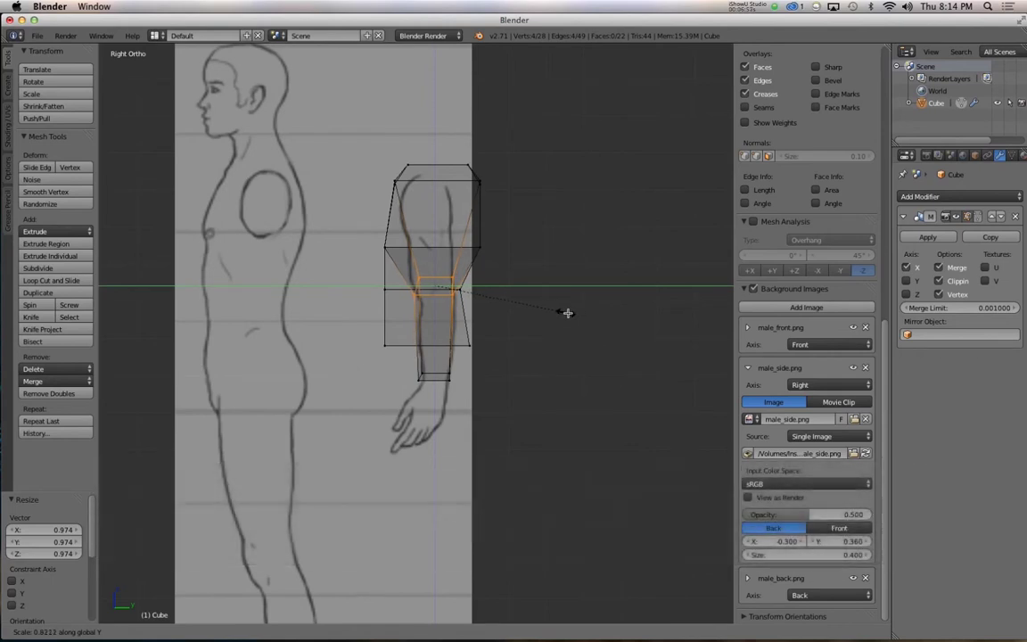
{"action": "left_click", "coordinate": [568, 313]}
{"action": "key", "text": "g"}
{"action": "key", "text": "y"}
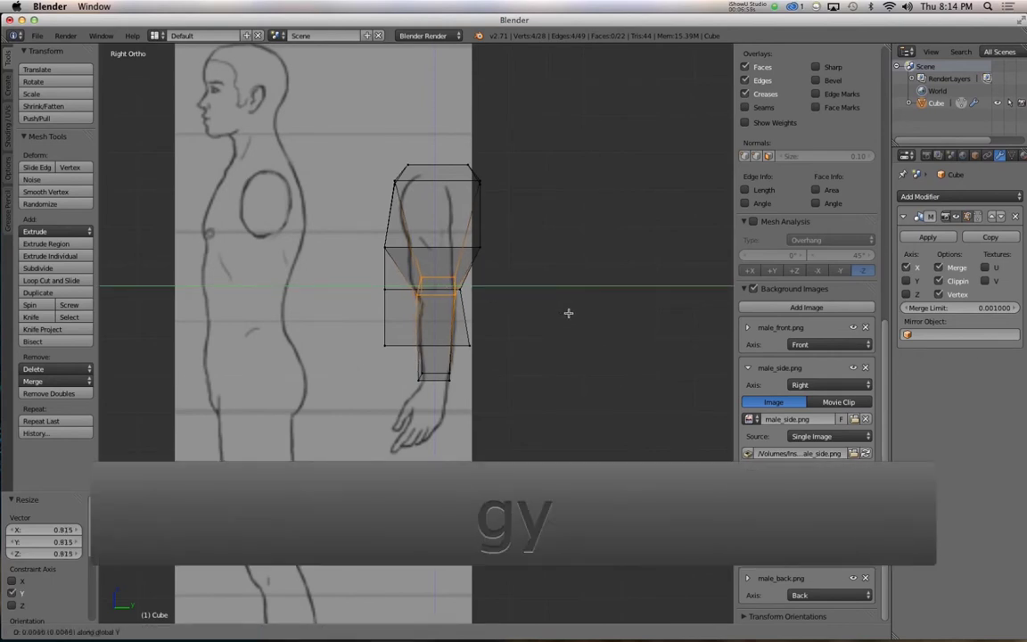
{"action": "left_click", "coordinate": [567, 313]}
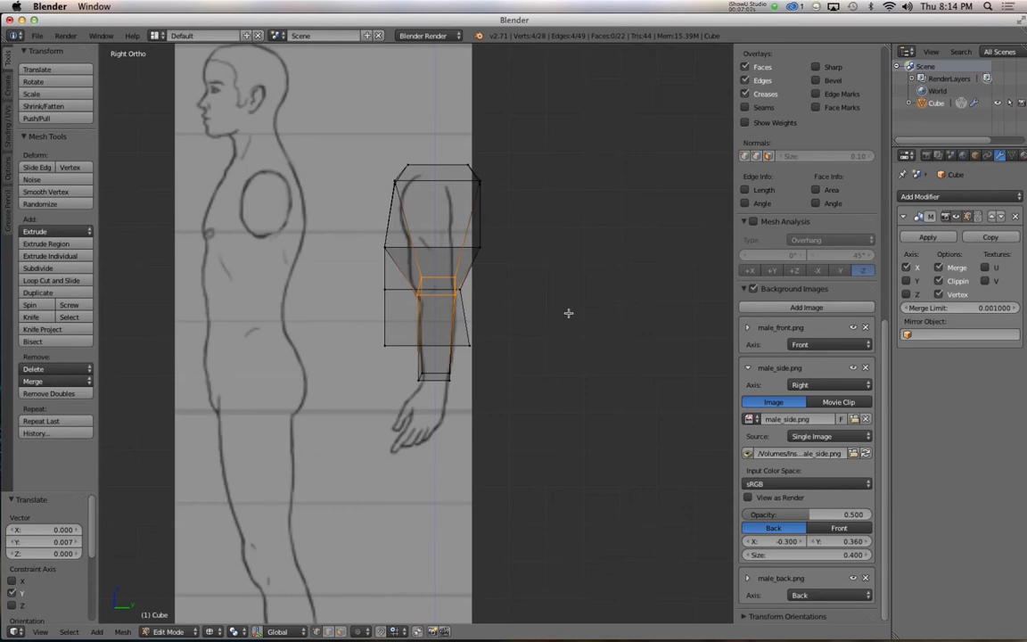
Step: Set the male_side.png background image's X offset back to 0.180 to realign the body drawing with the torso mesh
{"action": "key", "text": "1"}
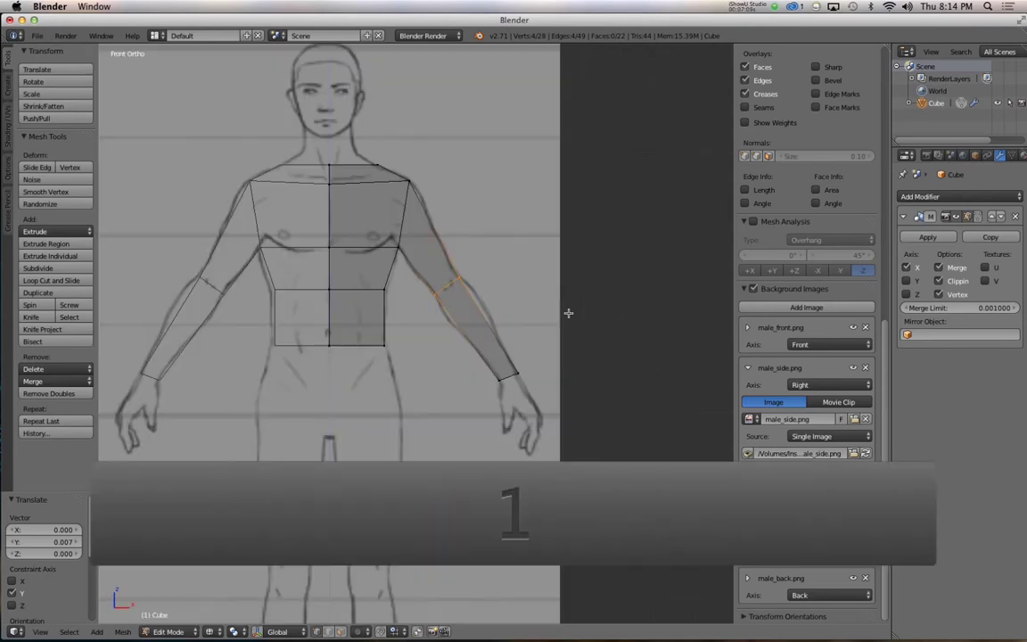
{"action": "scroll", "coordinate": [568, 313], "scroll_direction": "down", "scroll_amount": 4}
{"action": "scroll", "coordinate": [433, 364], "scroll_direction": "up", "scroll_amount": 1}
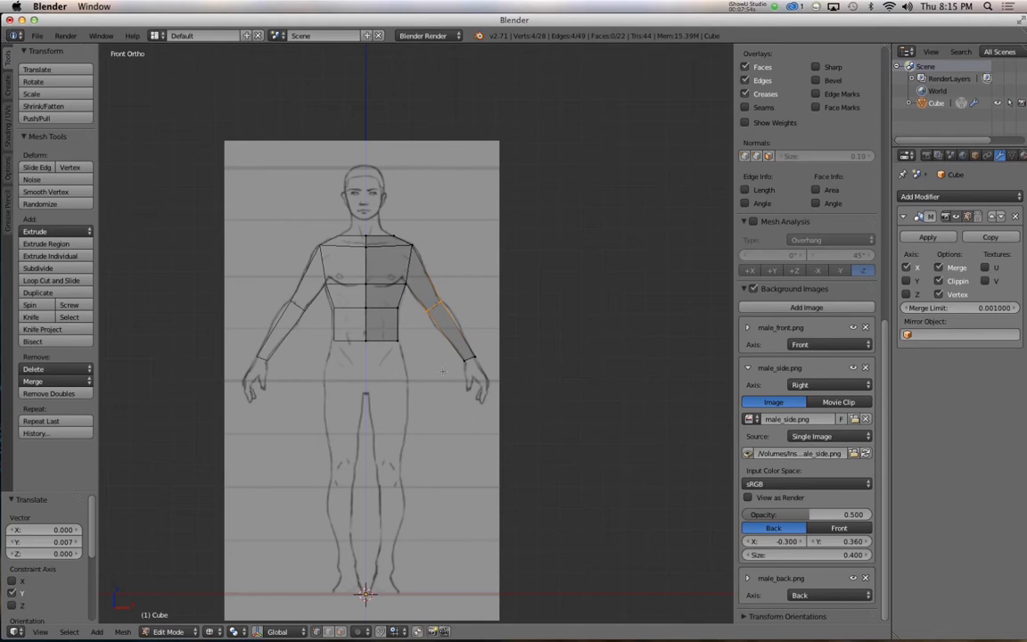
{"action": "scroll", "coordinate": [451, 293], "scroll_direction": "down", "scroll_amount": 2}
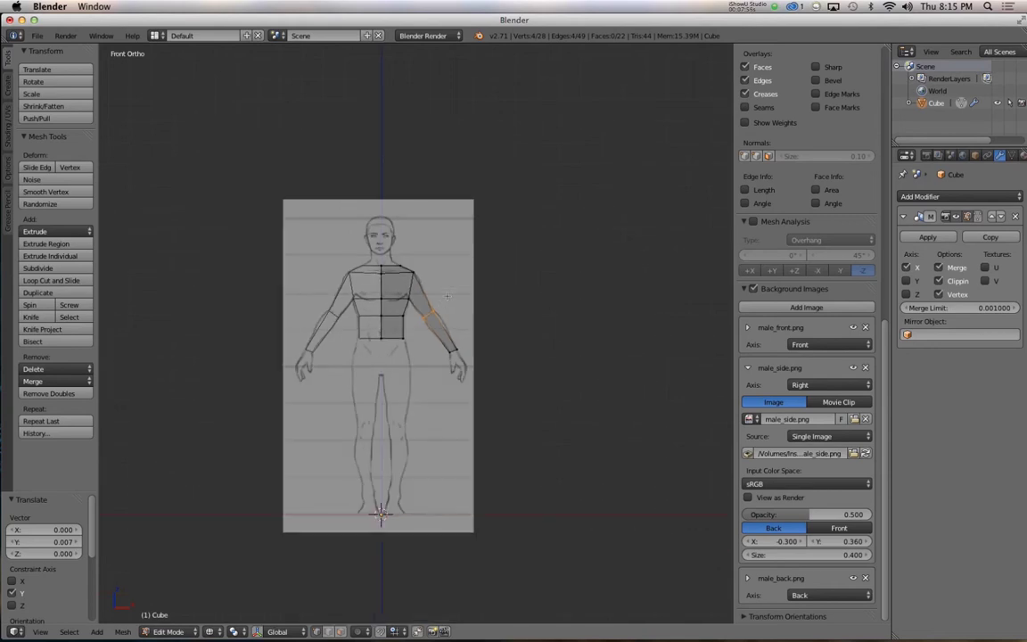
{"action": "key", "text": "KP_3"}
{"action": "scroll", "coordinate": [463, 317], "scroll_direction": "down", "scroll_amount": 4}
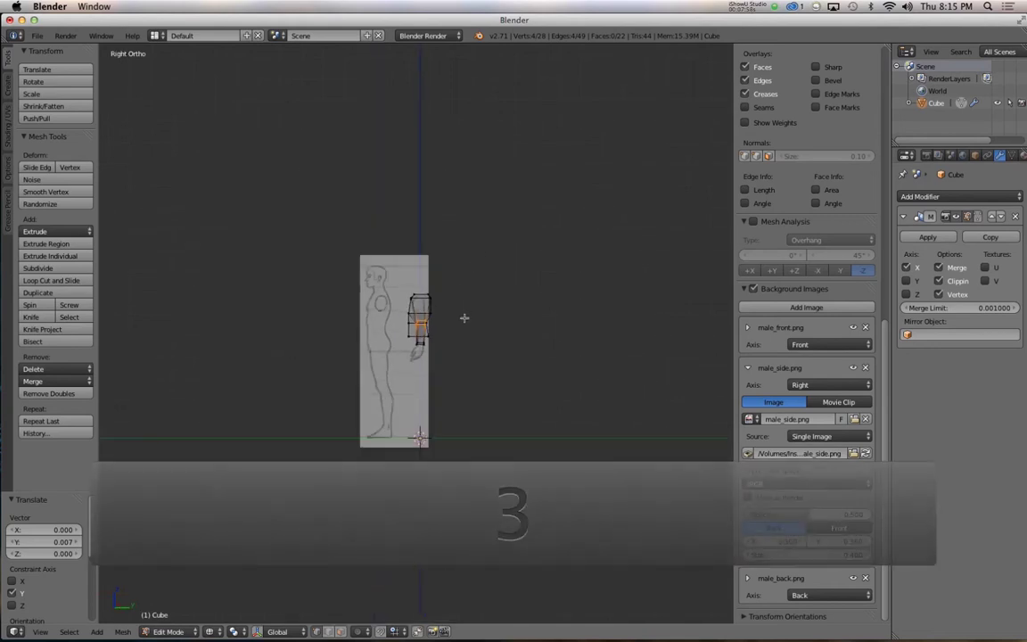
{"action": "scroll", "coordinate": [462, 317], "scroll_direction": "up", "scroll_amount": 6}
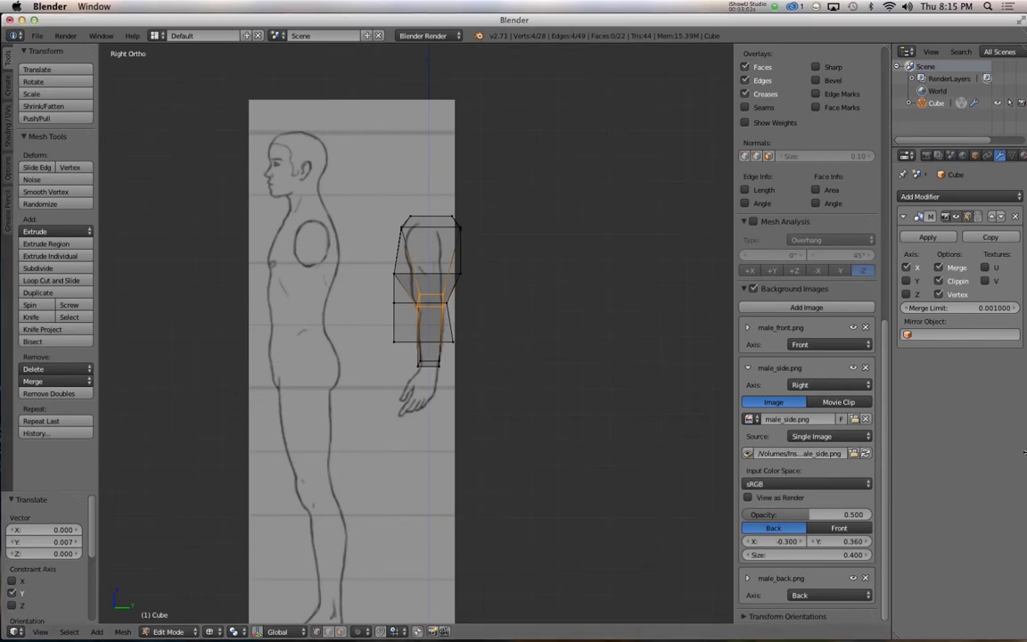
{"action": "left_click_drag", "start_coordinate": [775, 541], "coordinate": [841, 541]}
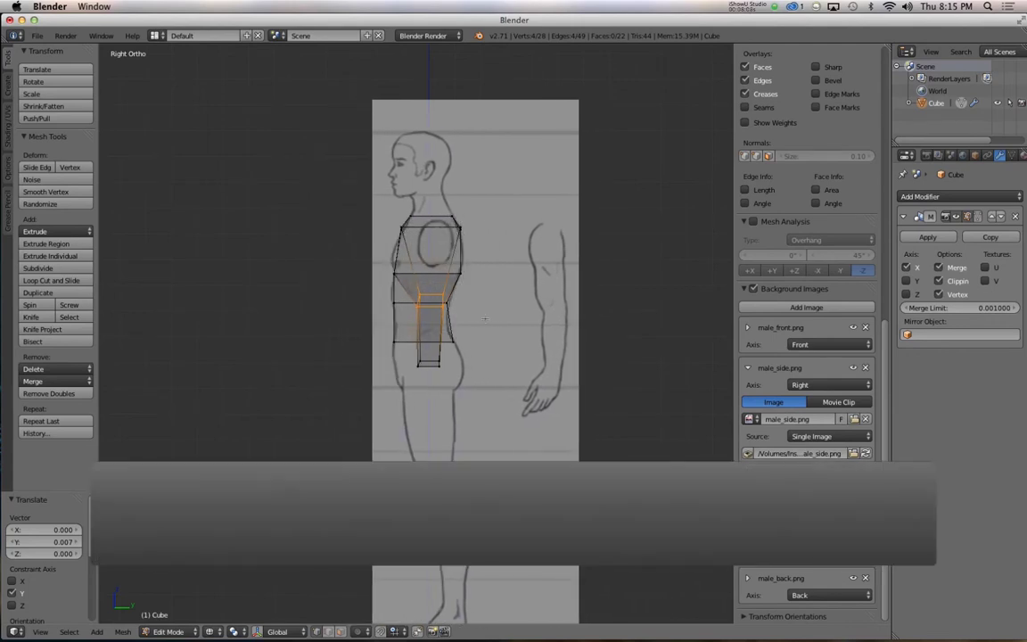
Step: Add two evenly spaced loop cuts across the forearm between elbow and wrist in the front view
{"action": "key", "text": "KP_1"}
{"action": "key", "text": "z"}
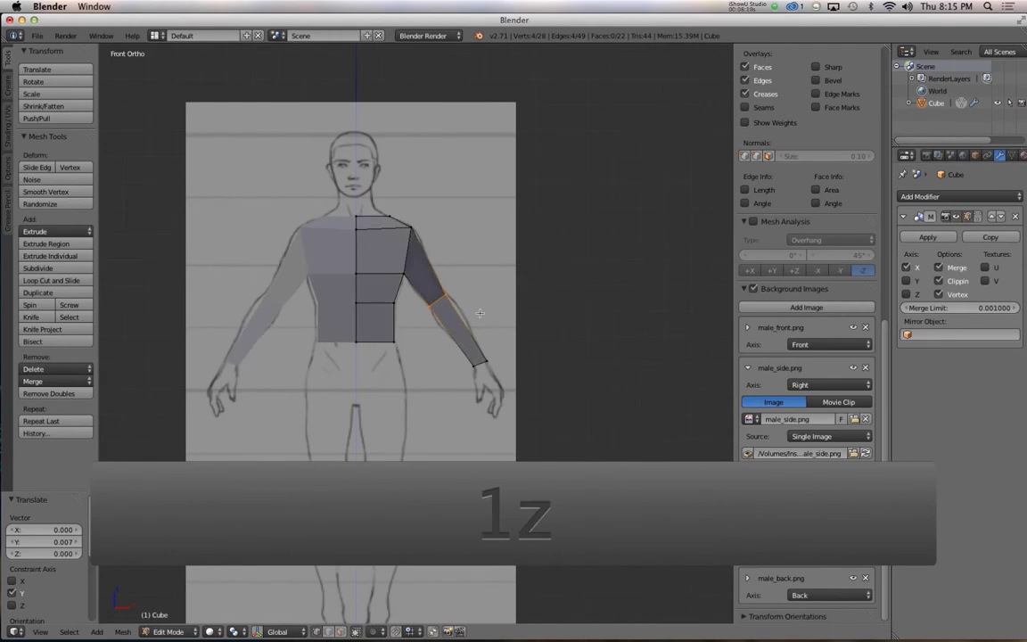
{"action": "key", "text": "z"}
{"action": "scroll", "coordinate": [484, 318], "scroll_direction": "down", "scroll_amount": 2}
{"action": "scroll", "coordinate": [463, 318], "scroll_direction": "up", "scroll_amount": 5}
{"action": "scroll", "coordinate": [462, 319], "scroll_direction": "up", "scroll_amount": 2}
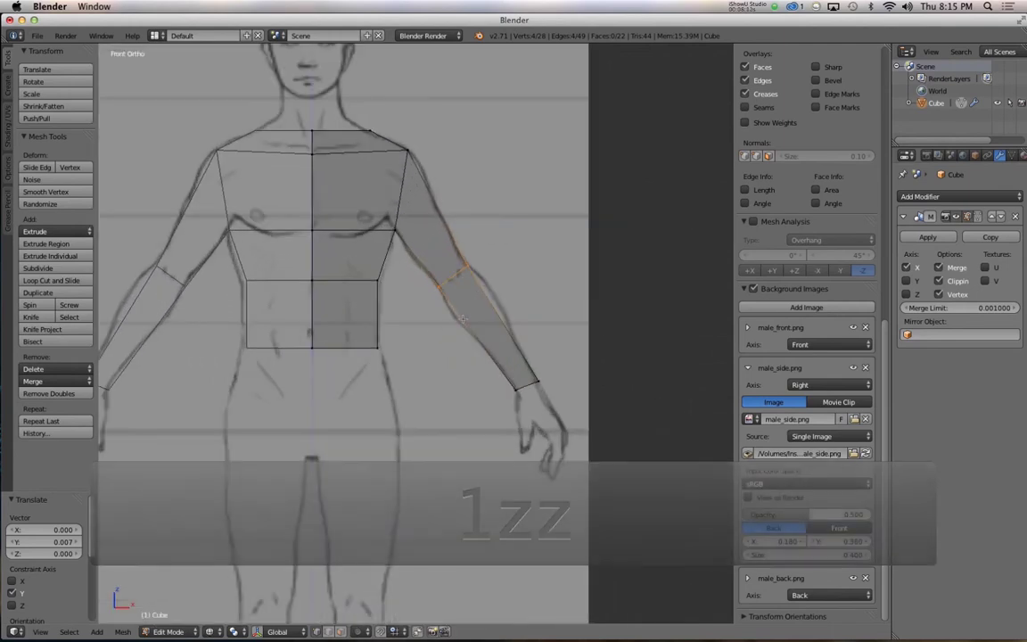
{"action": "left_click_drag", "start_coordinate": [451, 352], "coordinate": [441, 357], "text": "alt+shift"}
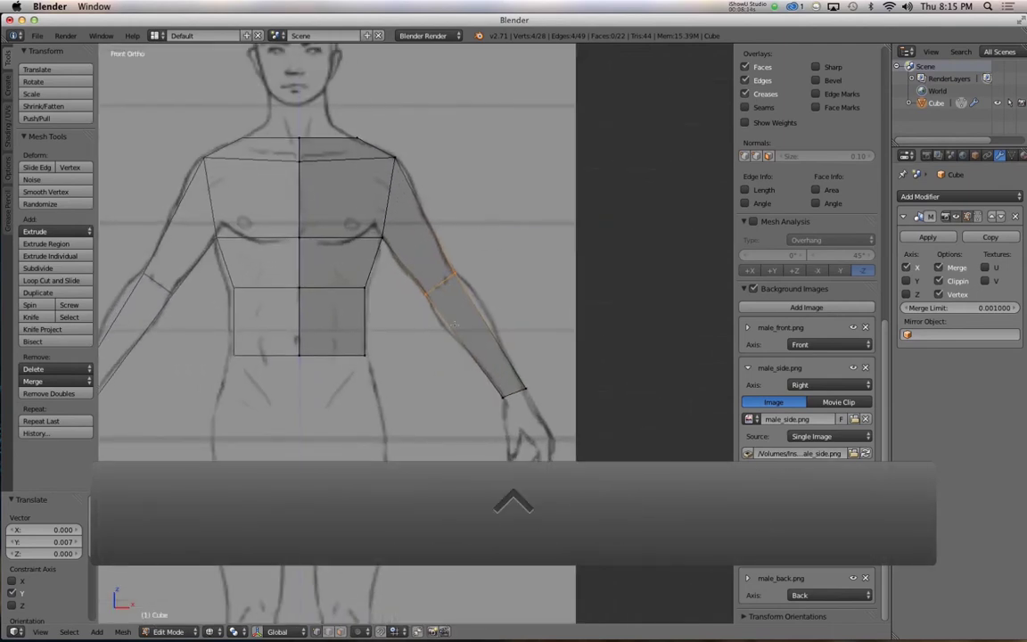
{"action": "key", "text": "ctrl+r"}
{"action": "left_click", "coordinate": [465, 326]}
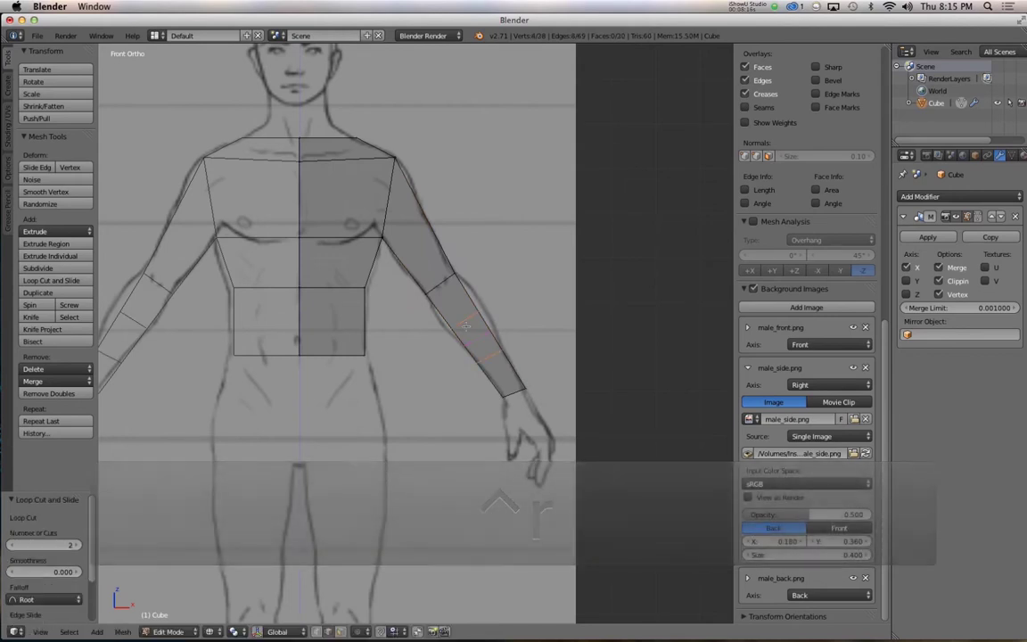
{"action": "right_click", "coordinate": [465, 326]}
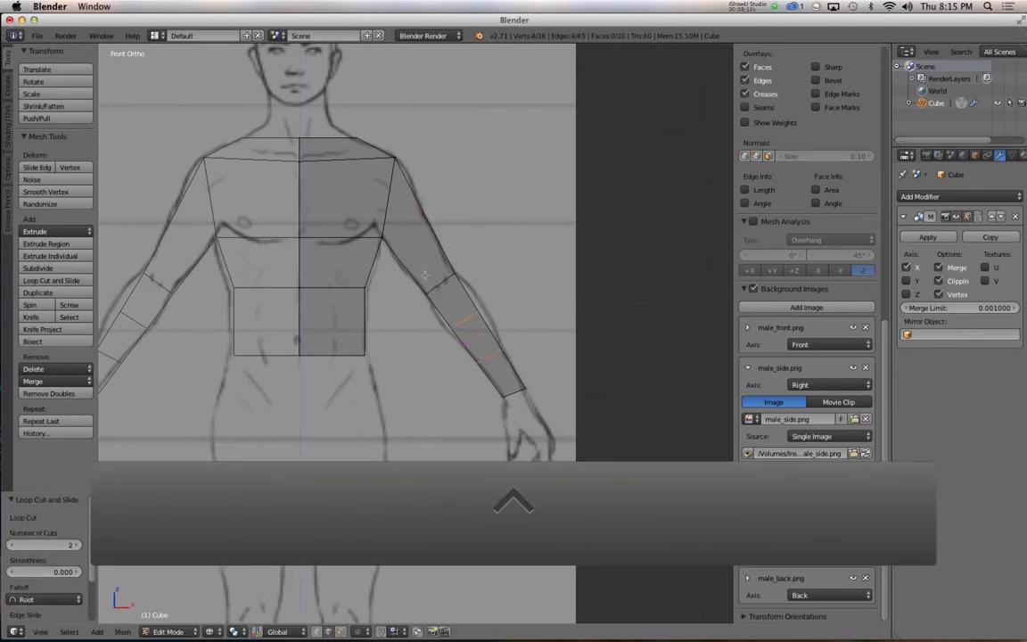
Step: Add two evenly spaced loop cuts across the upper arm between shoulder and elbow
{"action": "key", "text": "ctrl+r"}
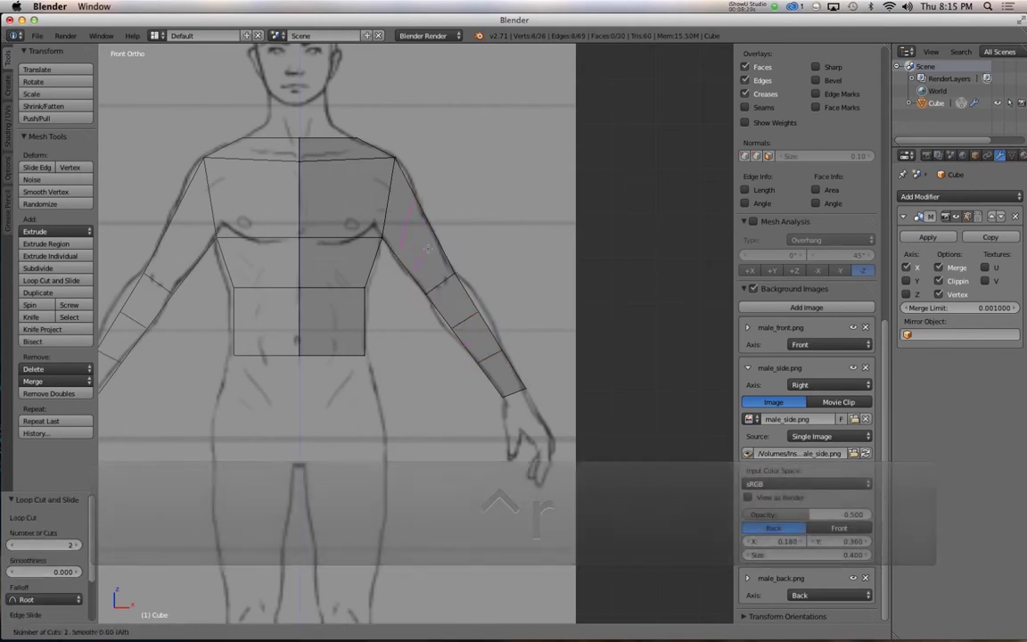
{"action": "left_click", "coordinate": [429, 249]}
{"action": "right_click", "coordinate": [429, 250]}
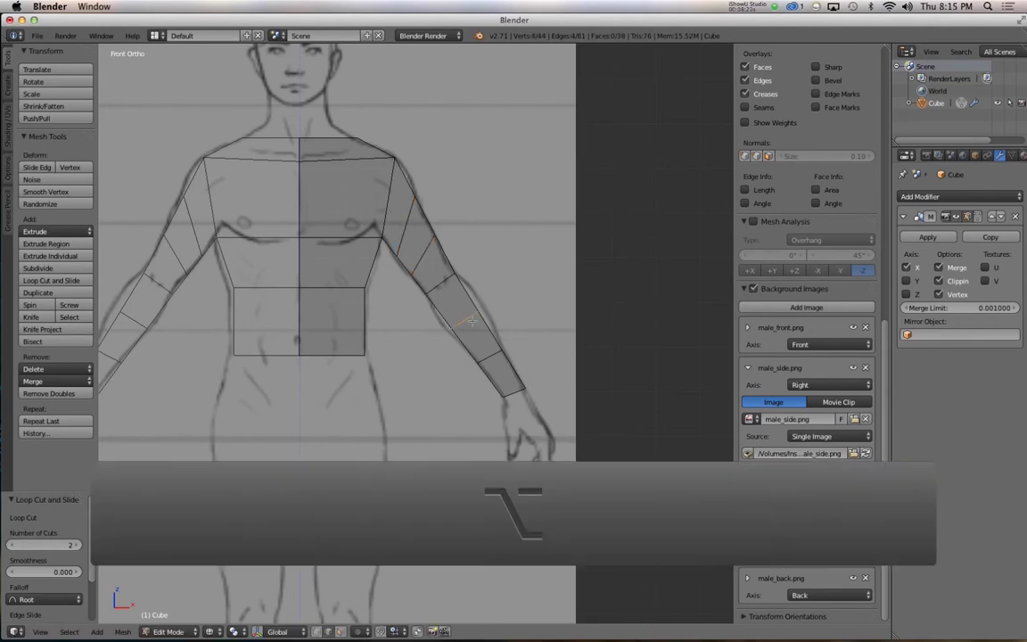
Step: Switch to vertex selection and slide the upper forearm edge loop toward the elbow by a factor of 0.342
{"action": "left_click_drag", "start_coordinate": [441, 299], "coordinate": [480, 335], "text": "alt"}
{"action": "right_click", "coordinate": [480, 335], "text": "alt"}
{"action": "middle_click_drag", "start_coordinate": [481, 335], "coordinate": [436, 348]}
{"action": "key", "text": "ctrl+Tab"}
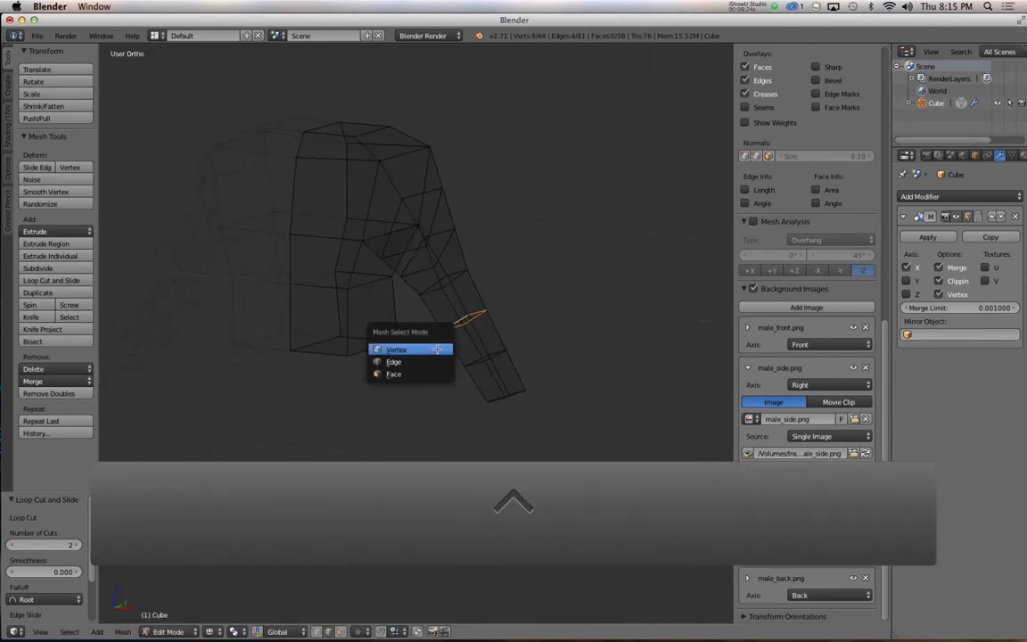
{"action": "left_click", "coordinate": [437, 349]}
{"action": "key", "text": "1"}
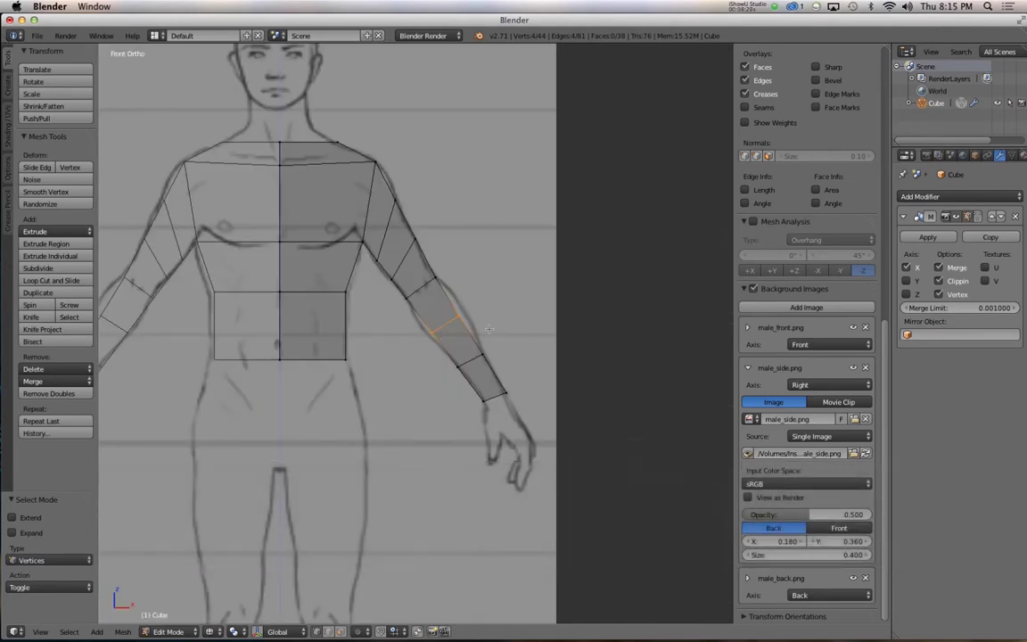
{"action": "key", "text": "g"}
{"action": "key", "text": "g"}
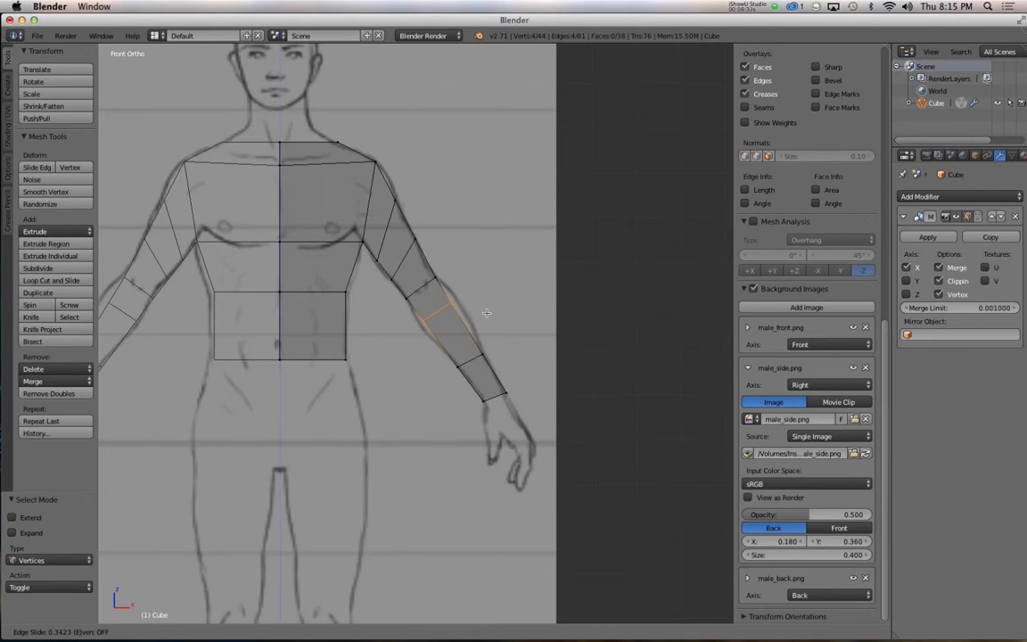
{"action": "left_click", "coordinate": [487, 313]}
Step: Scale the upper forearm loop uniformly by 1.212, and by 0.938 along Y in the side view
{"action": "key", "text": "s"}
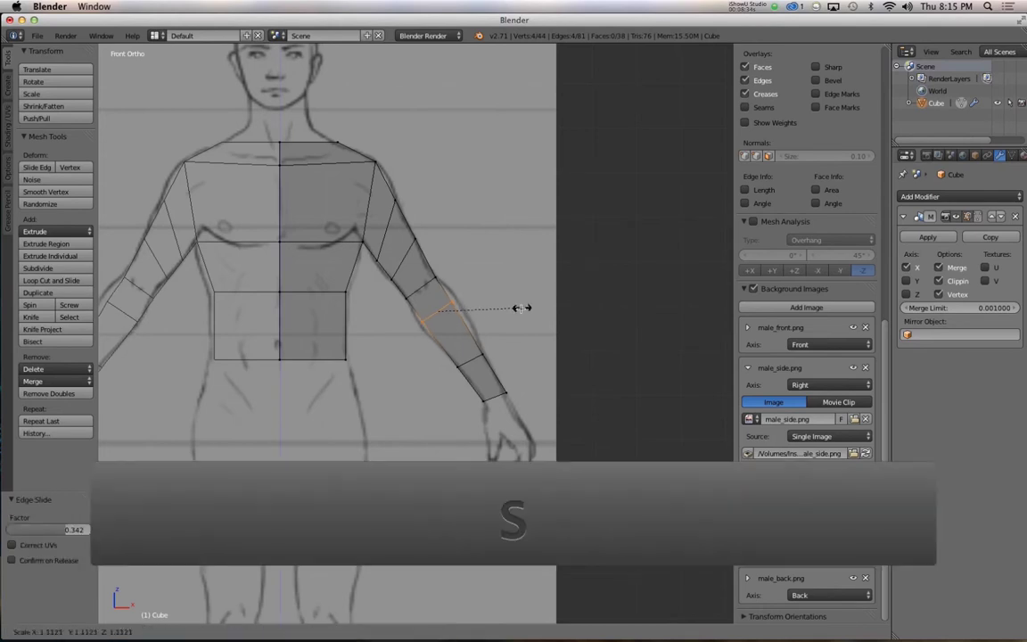
{"action": "left_click", "coordinate": [529, 304]}
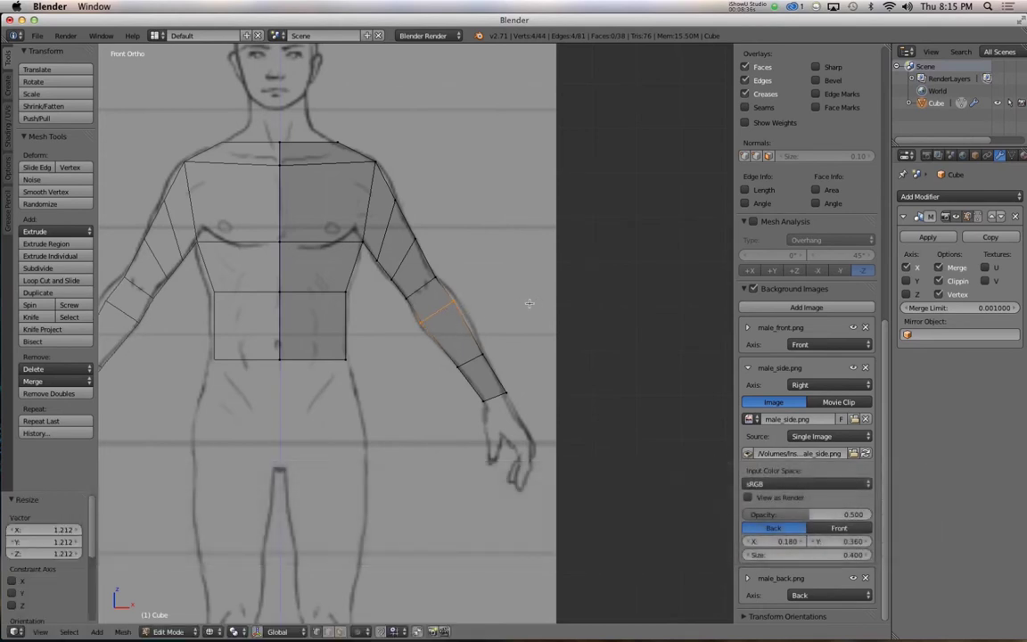
{"action": "key", "text": "3"}
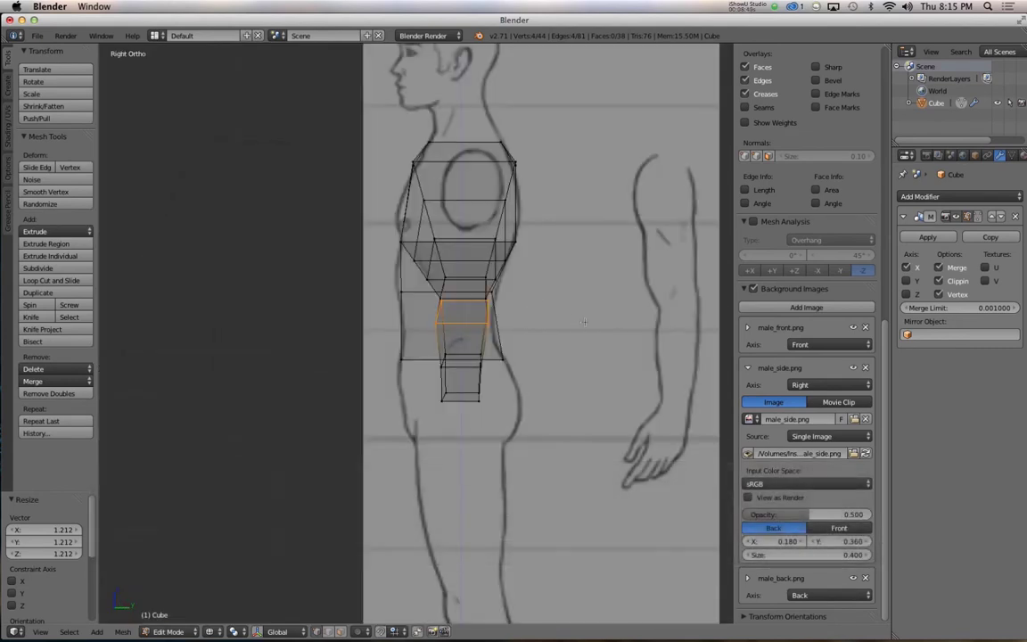
{"action": "key", "text": "s"}
{"action": "key", "text": "y"}
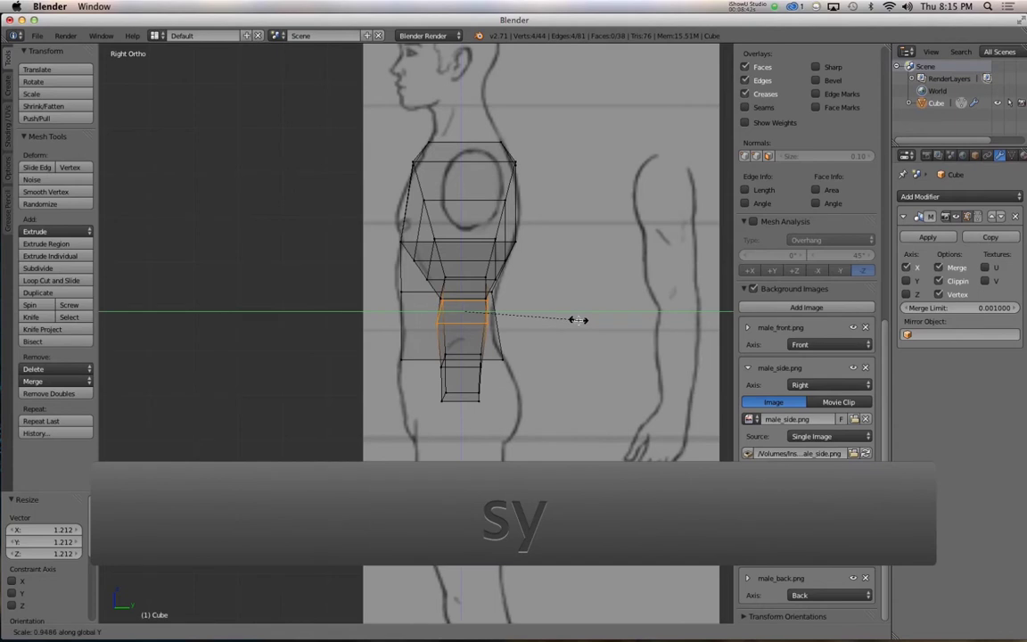
{"action": "left_click", "coordinate": [577, 321]}
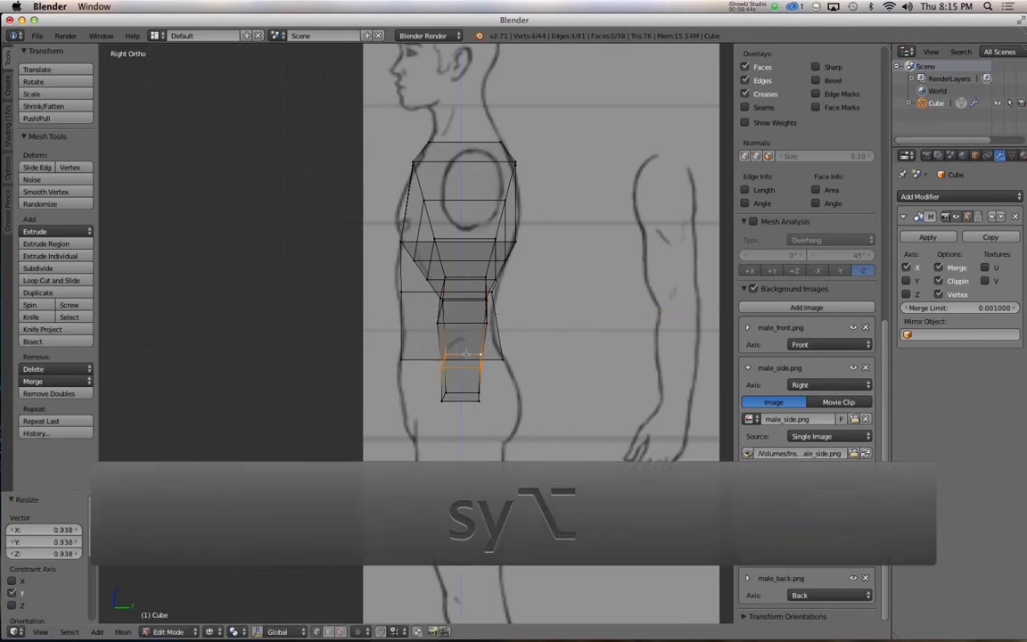
Step: In the front view, scale the lower forearm loop by 0.965 and move it -0.001 in X and 0.007 in Z
{"action": "key", "text": "1"}
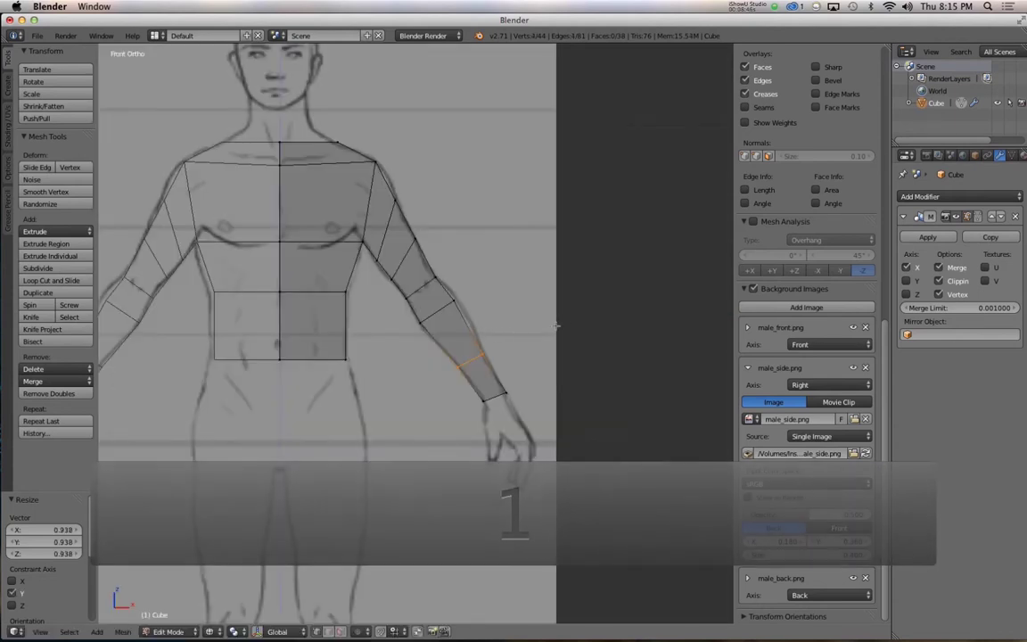
{"action": "key", "text": "s"}
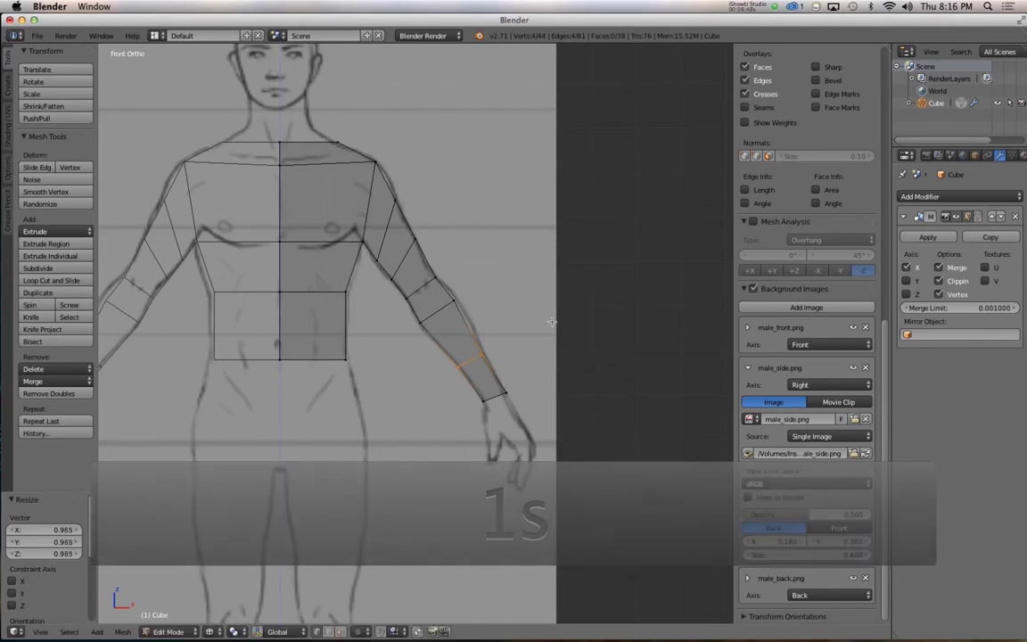
{"action": "key", "text": "g"}
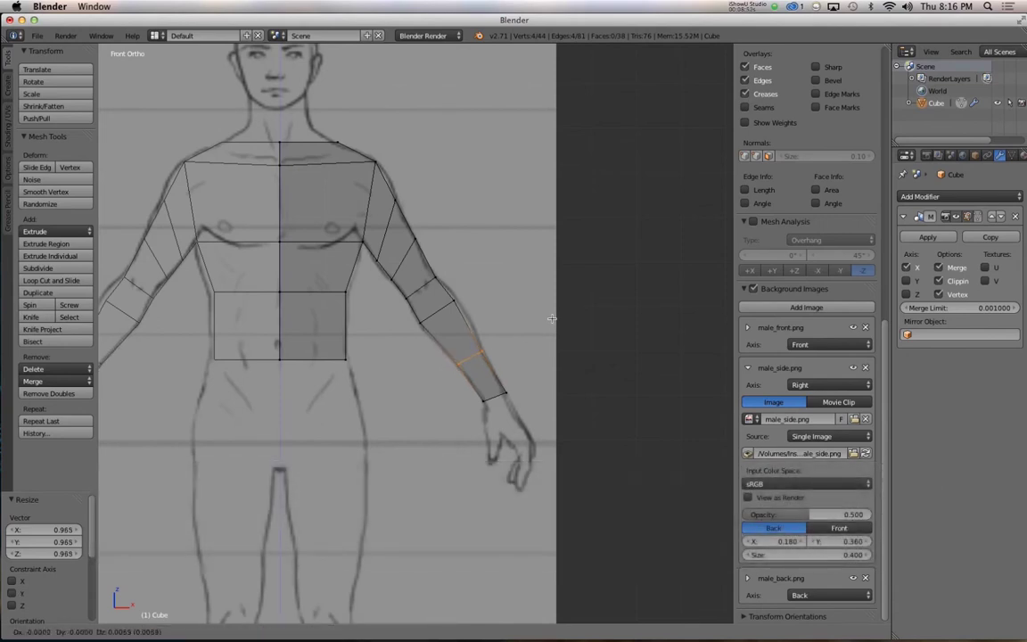
{"action": "left_click", "coordinate": [551, 319]}
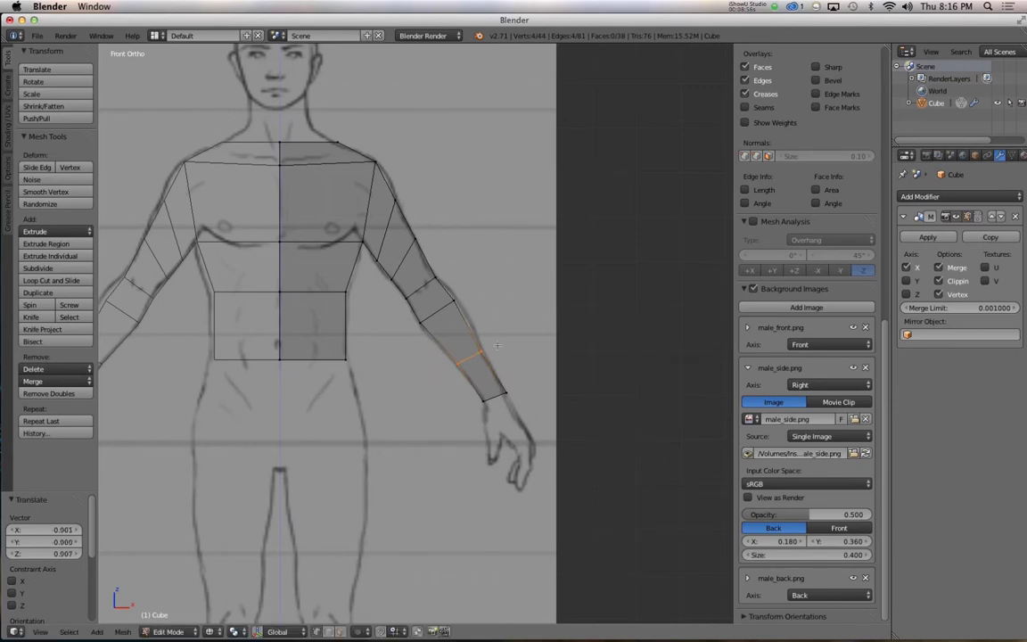
Step: Set the male_side.png background image's X offset to -0.300 so the side arm drawing lies behind the arm mesh
{"action": "key", "text": "KP_3"}
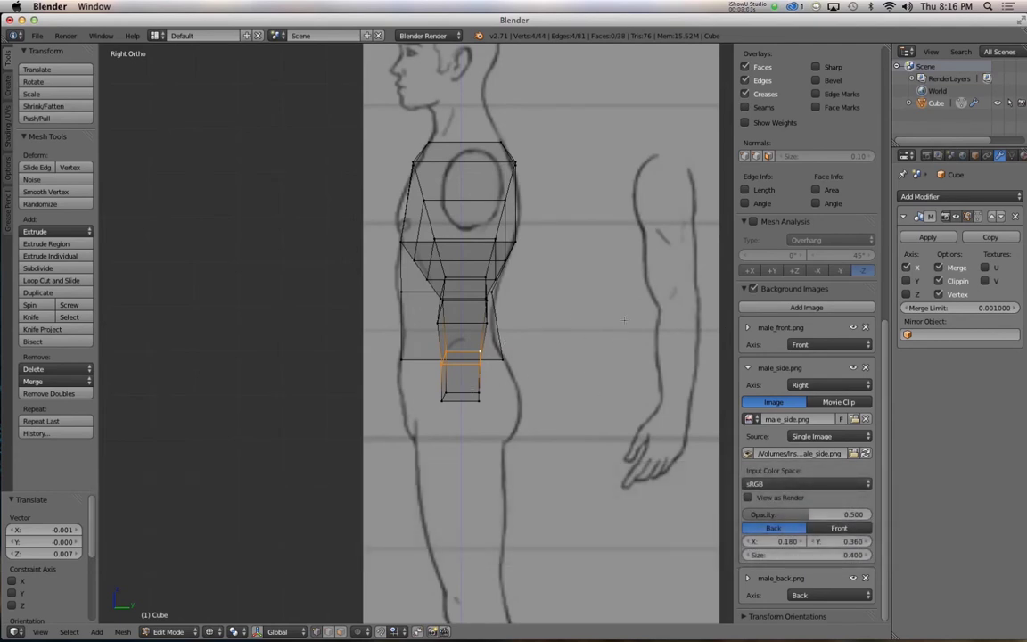
{"action": "key", "text": "z"}
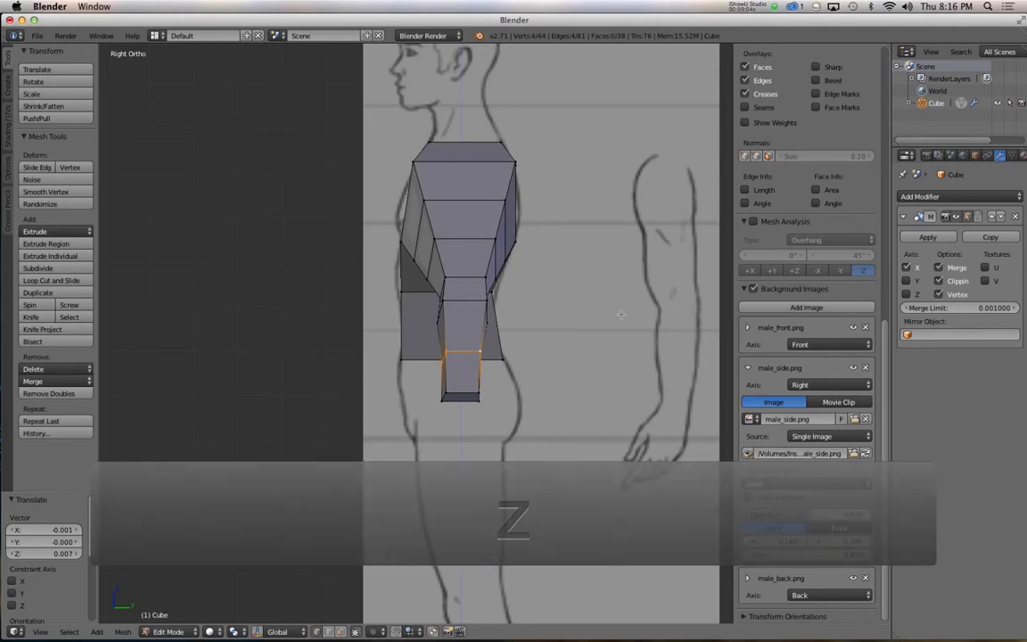
{"action": "key", "text": "alt"}
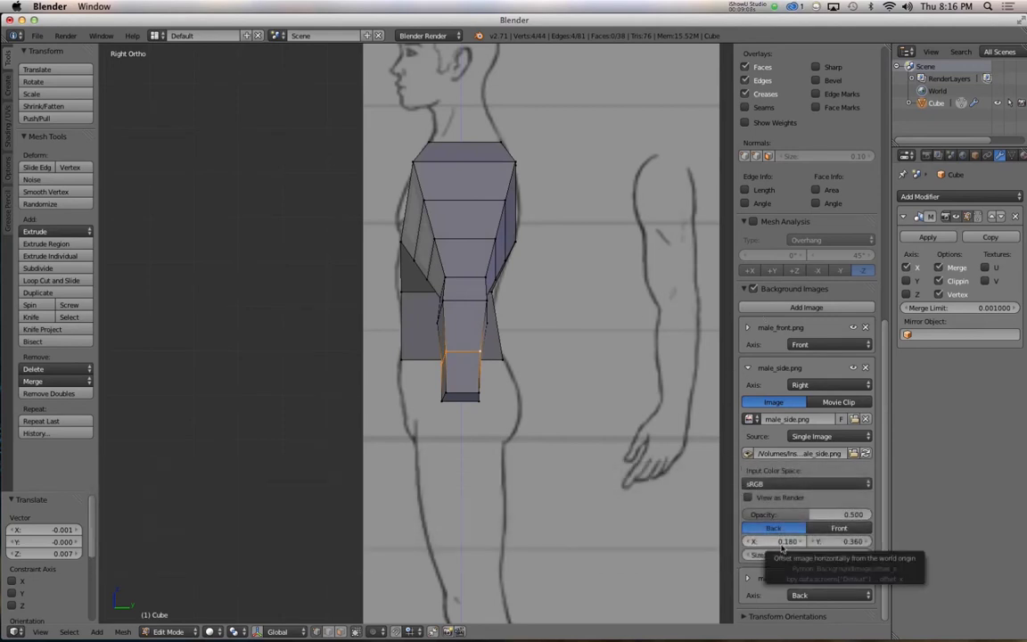
{"action": "left_click_drag", "start_coordinate": [784, 542], "coordinate": [704, 541]}
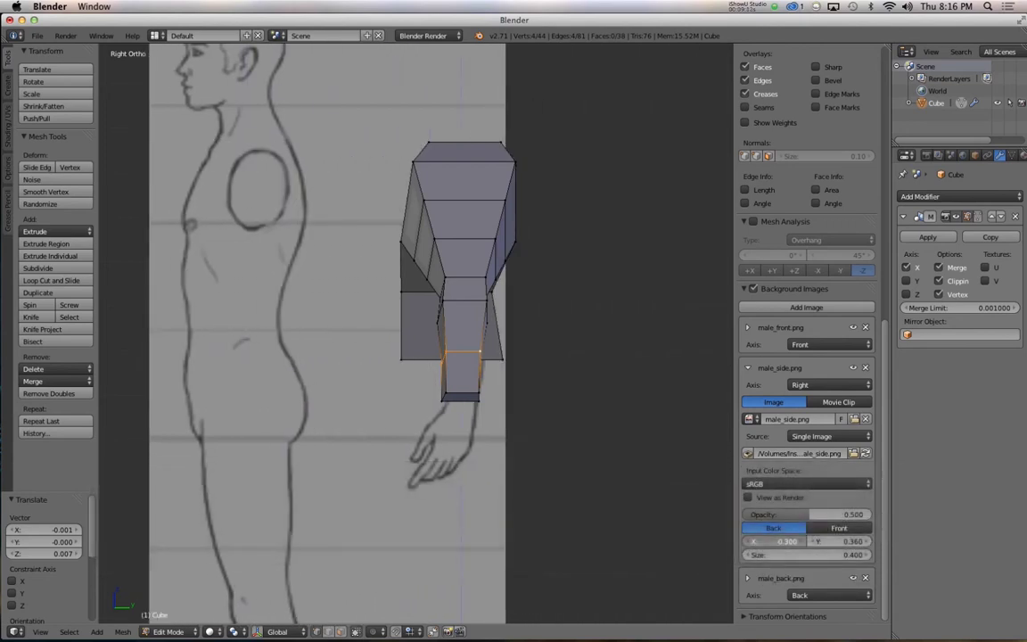
{"action": "key", "text": "z"}
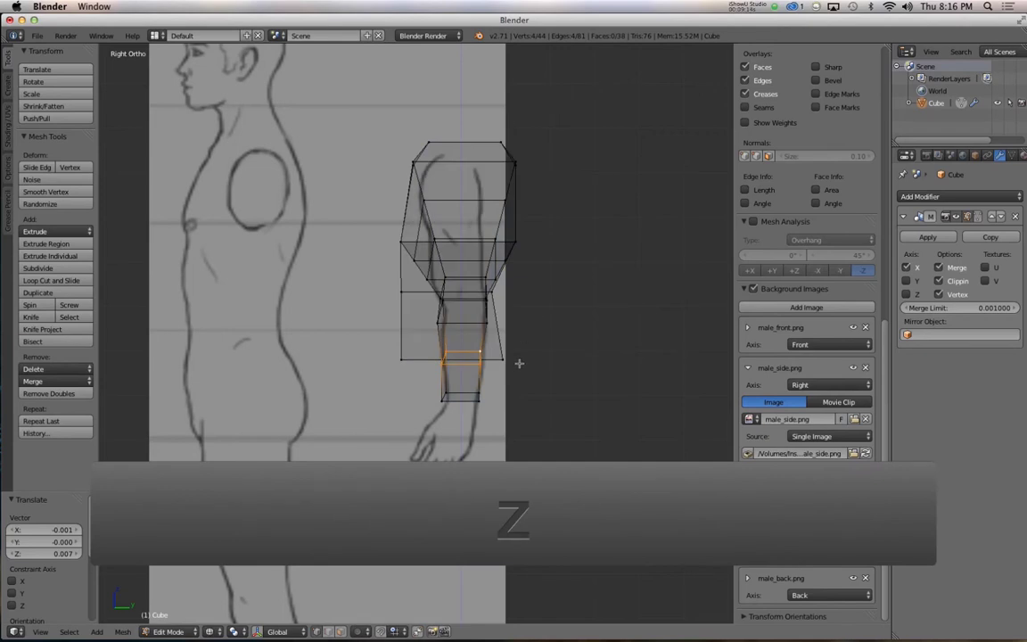
Step: Scale the upper forearm loop to about 0.80 along Y and move it 0.004 in Y to fit the side arm drawing
{"action": "right_click", "coordinate": [441, 307], "text": "alt"}
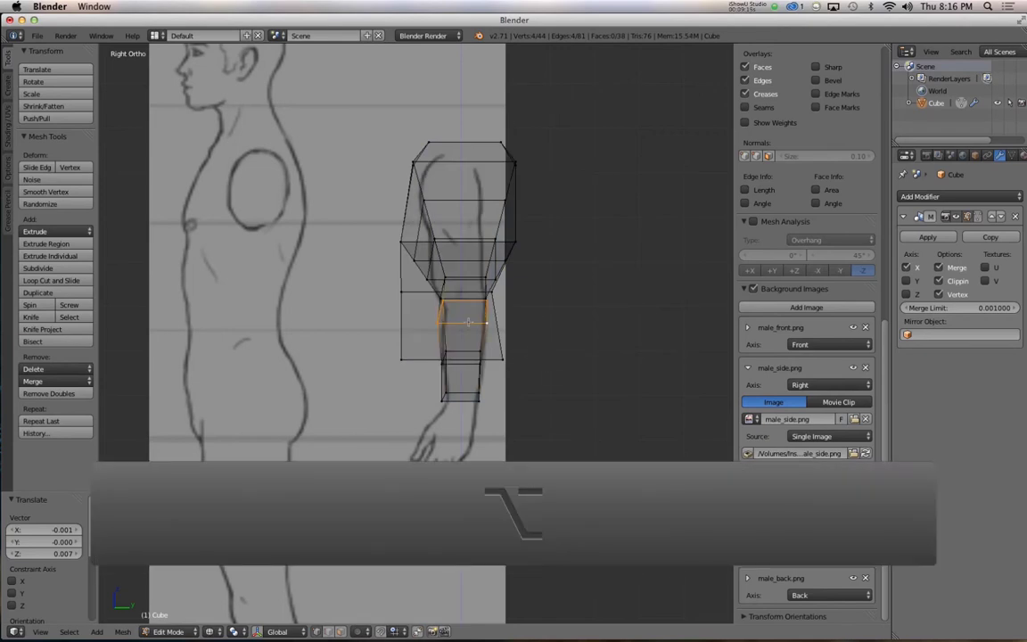
{"action": "key", "text": "s"}
{"action": "key", "text": "y"}
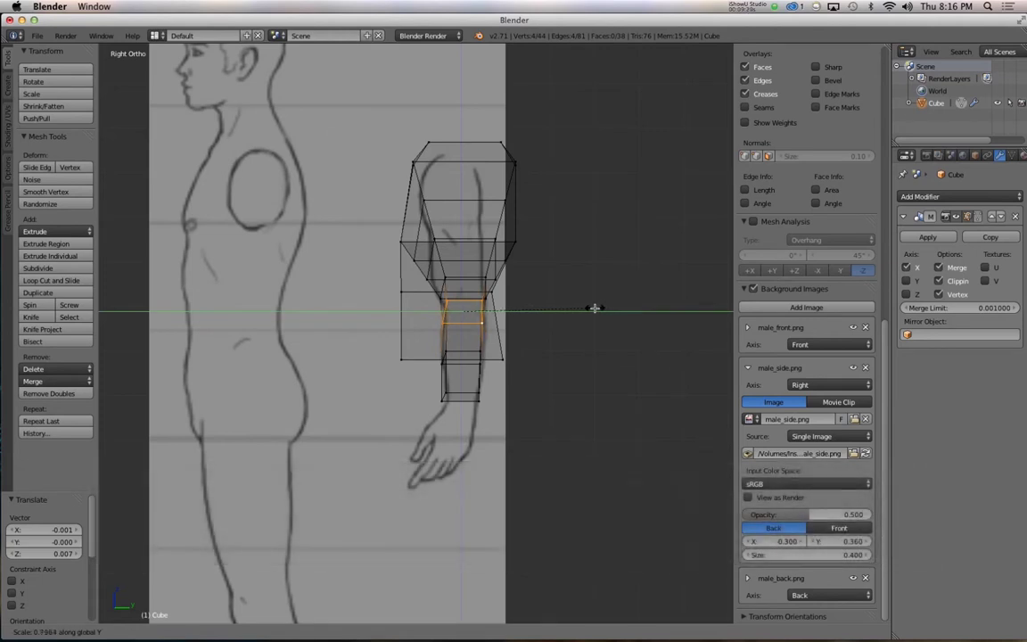
{"action": "left_click", "coordinate": [595, 308]}
{"action": "key", "text": "g"}
{"action": "key", "text": "y"}
{"action": "left_click", "coordinate": [509, 348]}
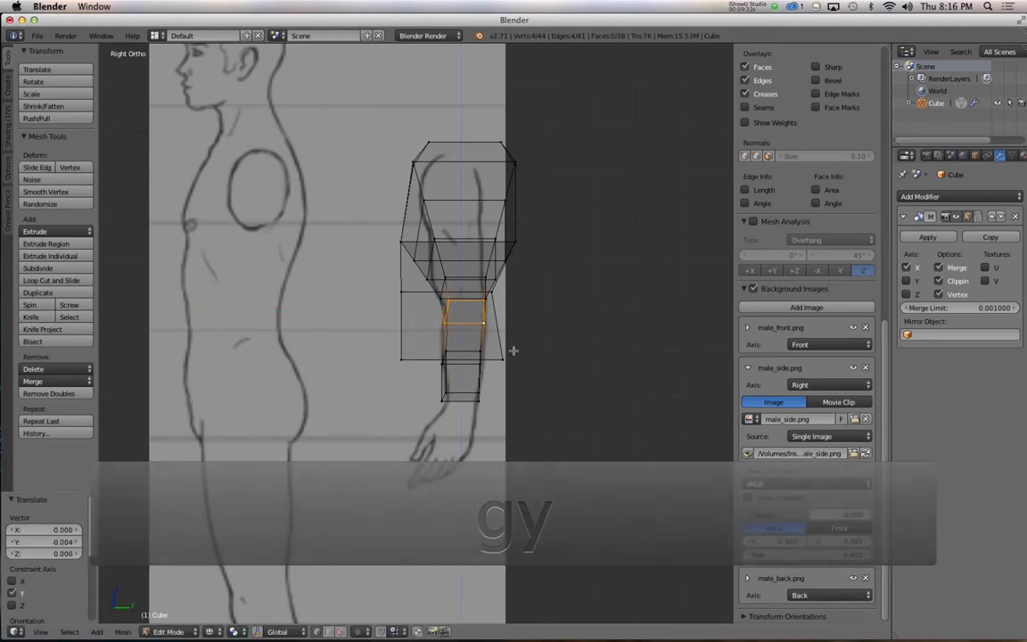
Step: Scale the lower forearm loop to about 0.99 along Y and move it 0.004 in Y to fit the side arm drawing
{"action": "right_click", "coordinate": [455, 356], "text": "alt"}
{"action": "key", "text": "s"}
{"action": "key", "text": "y"}
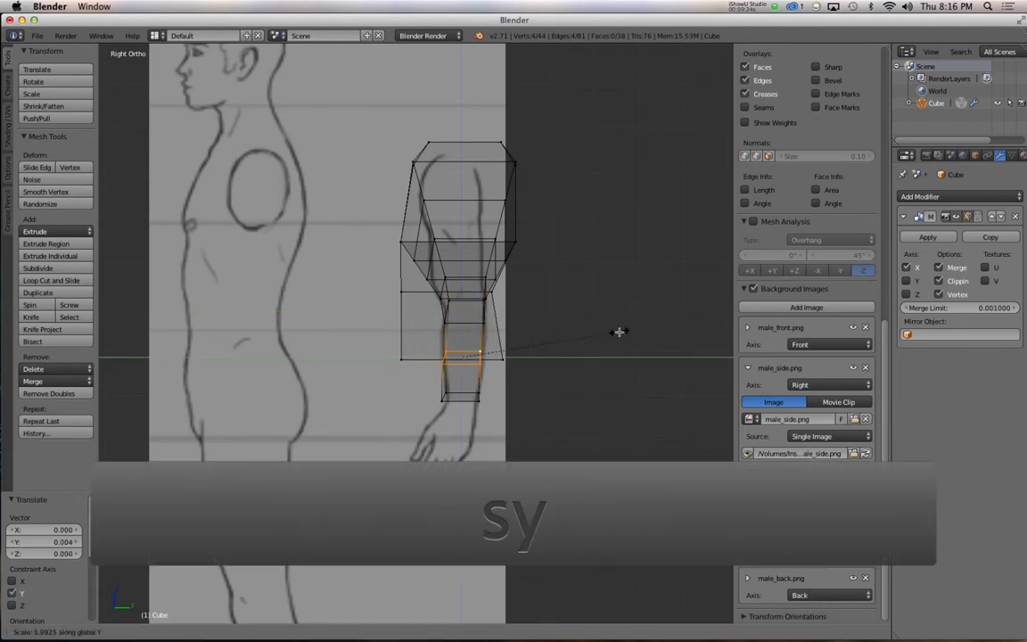
{"action": "left_click", "coordinate": [620, 330]}
{"action": "key", "text": "g"}
{"action": "key", "text": "y"}
{"action": "left_click", "coordinate": [619, 332]}
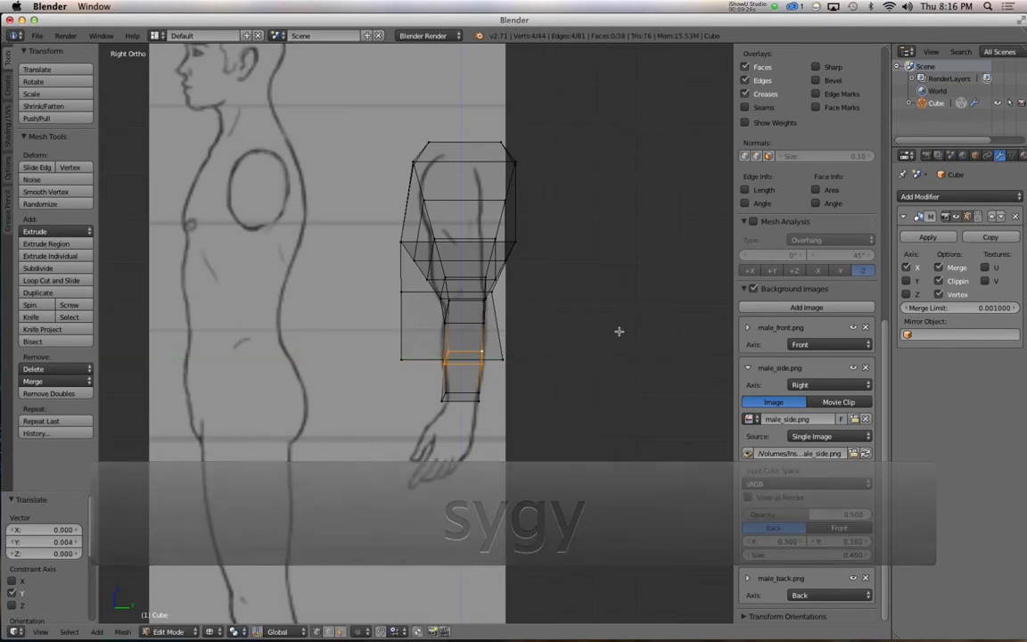
Step: Scale the wrist edge loop to 0.835 along Y and move it 0.007 in Y to match the drawn wrist
{"action": "right_click", "coordinate": [462, 394], "text": "alt"}
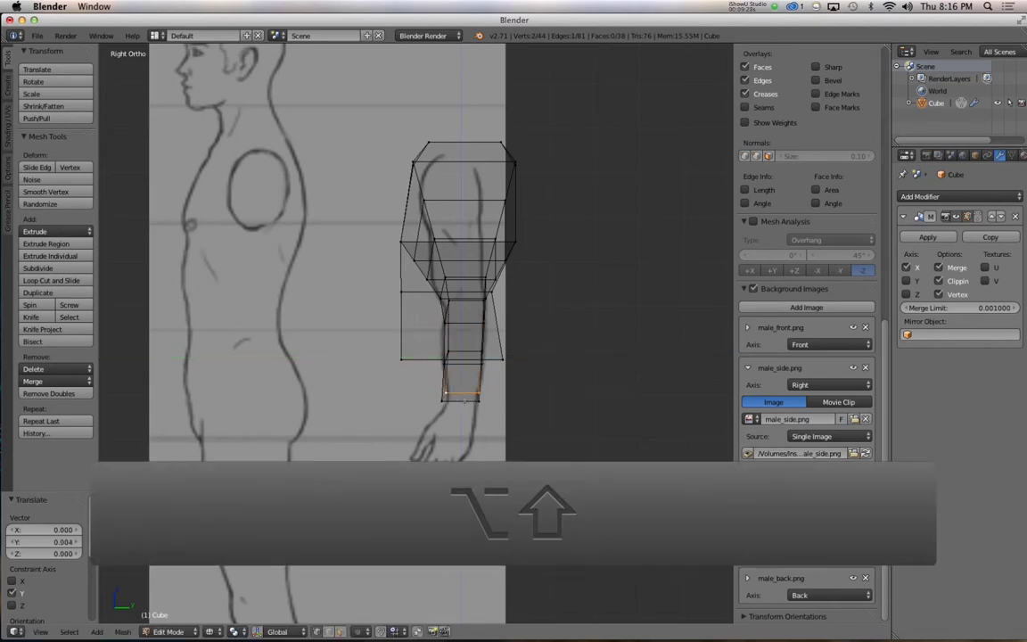
{"action": "right_click", "coordinate": [558, 394], "text": "alt+shift"}
{"action": "key", "text": "s"}
{"action": "key", "text": "y"}
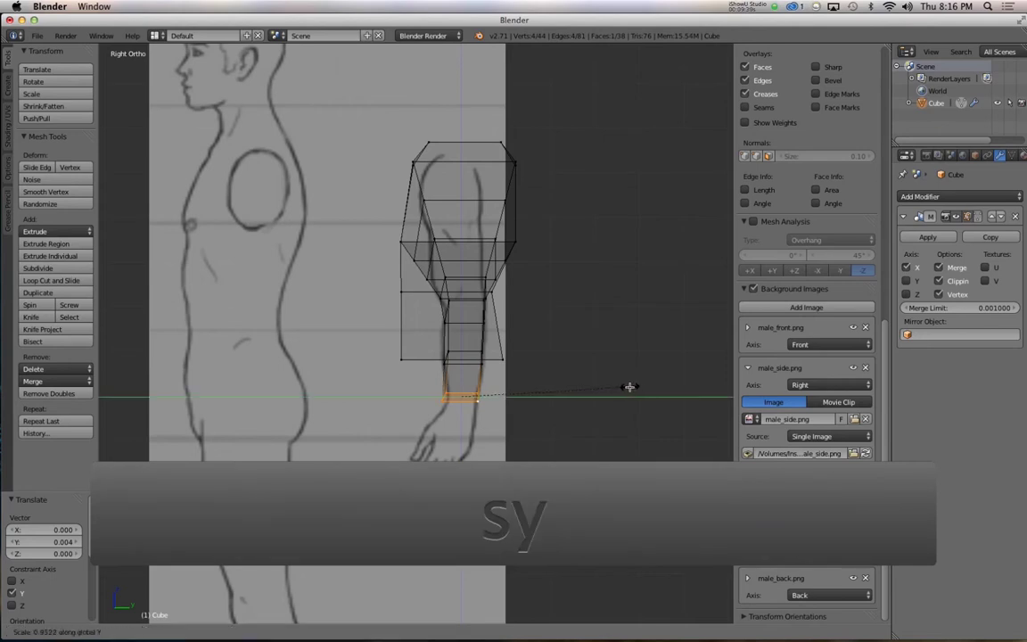
{"action": "left_click", "coordinate": [609, 386]}
{"action": "key", "text": "g"}
{"action": "key", "text": "y"}
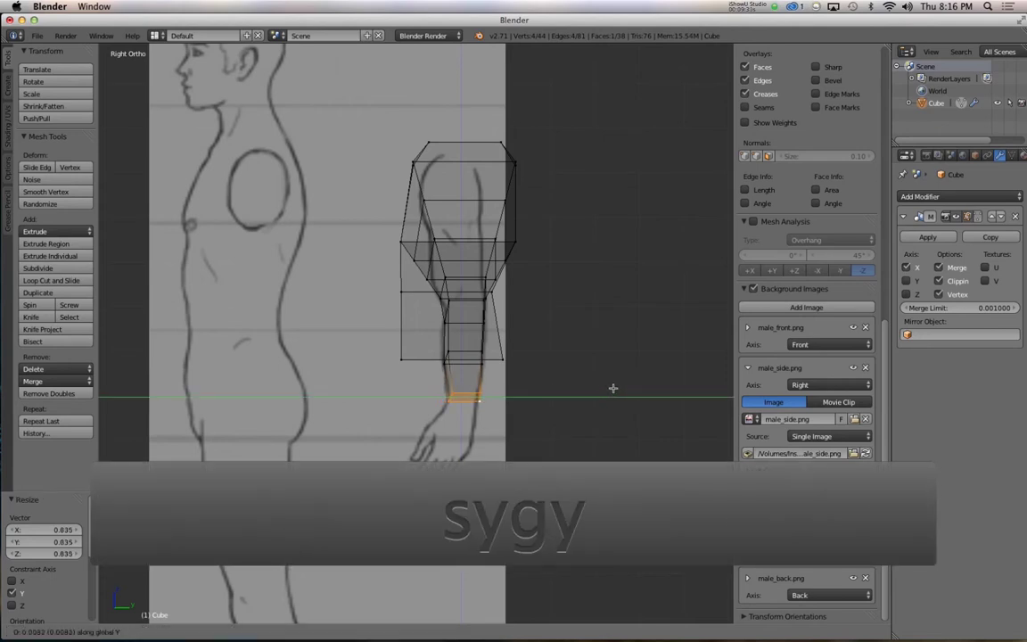
{"action": "left_click", "coordinate": [611, 388]}
Step: Examine the reshaped elbow and wrist loops in solid and wireframe shading, in perspective and against the side arm drawing
{"action": "key", "text": "z"}
{"action": "mouse_move", "coordinate": [535, 393]}
{"action": "left_mouse_down", "text": "alt"}
{"action": "mouse_move", "coordinate": [482, 408]}
{"action": "mouse_move", "coordinate": [530, 440]}
{"action": "mouse_move", "coordinate": [611, 392]}
{"action": "mouse_move", "coordinate": [442, 373]}
{"action": "left_mouse_up", "text": "alt"}
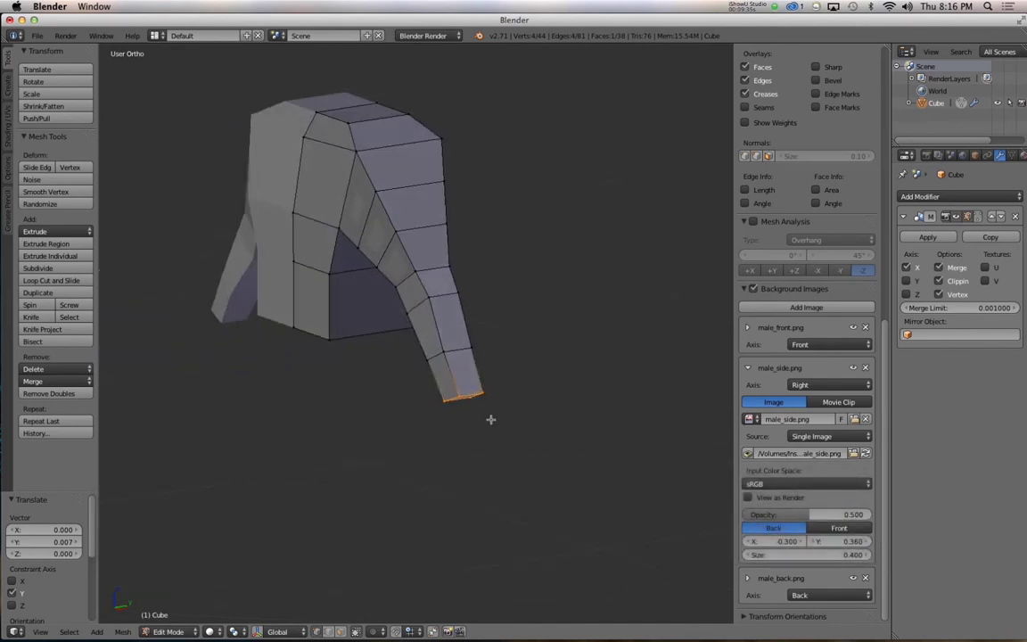
{"action": "right_click", "coordinate": [436, 272], "text": "alt"}
{"action": "key", "text": "3"}
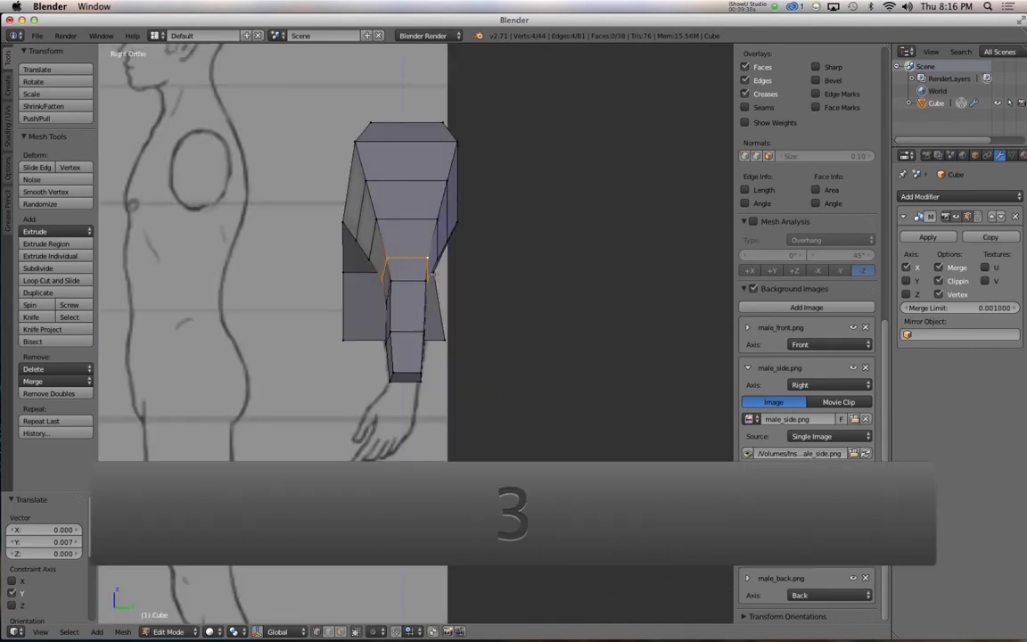
{"action": "key", "text": "z"}
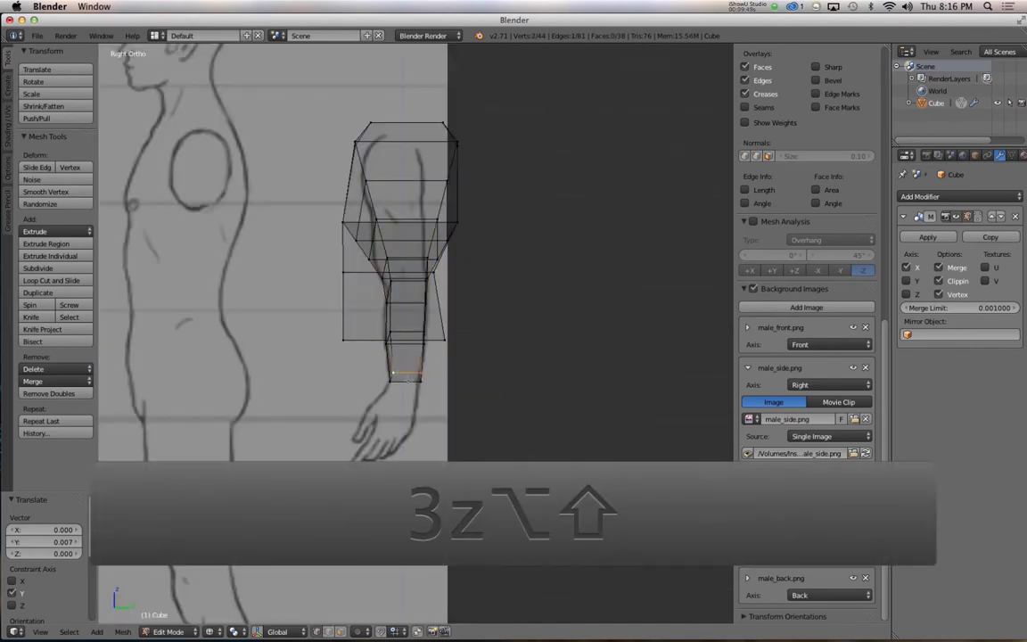
{"action": "right_click", "coordinate": [401, 375], "text": "alt"}
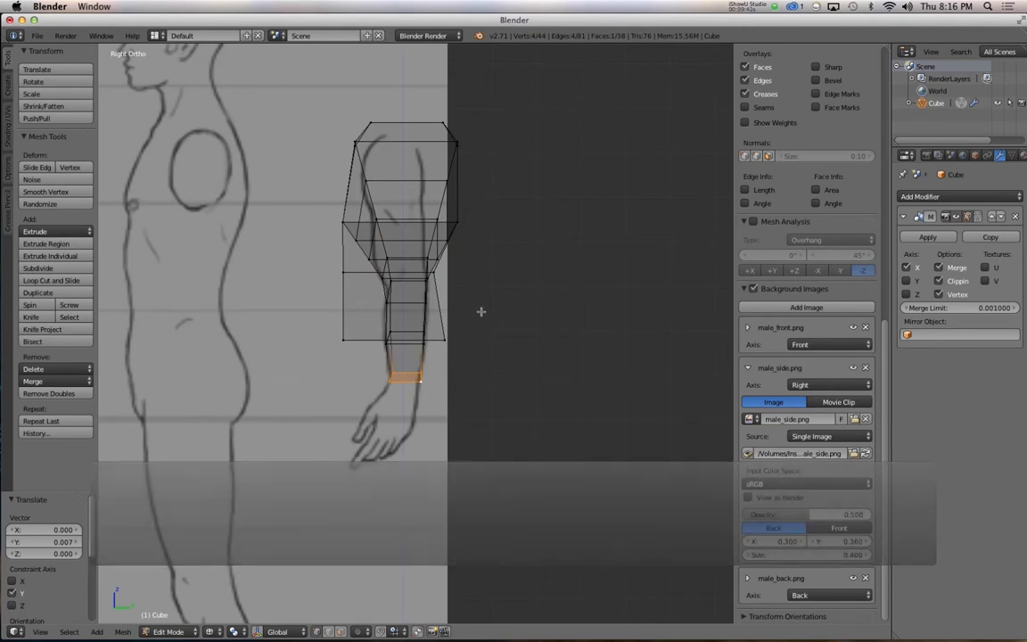
{"action": "mouse_move", "coordinate": [373, 273]}
{"action": "left_mouse_down", "text": "alt"}
{"action": "mouse_move", "coordinate": [418, 349]}
{"action": "mouse_move", "coordinate": [509, 356]}
{"action": "mouse_move", "coordinate": [477, 353]}
{"action": "left_mouse_up", "text": "alt"}
{"action": "key", "text": "z"}
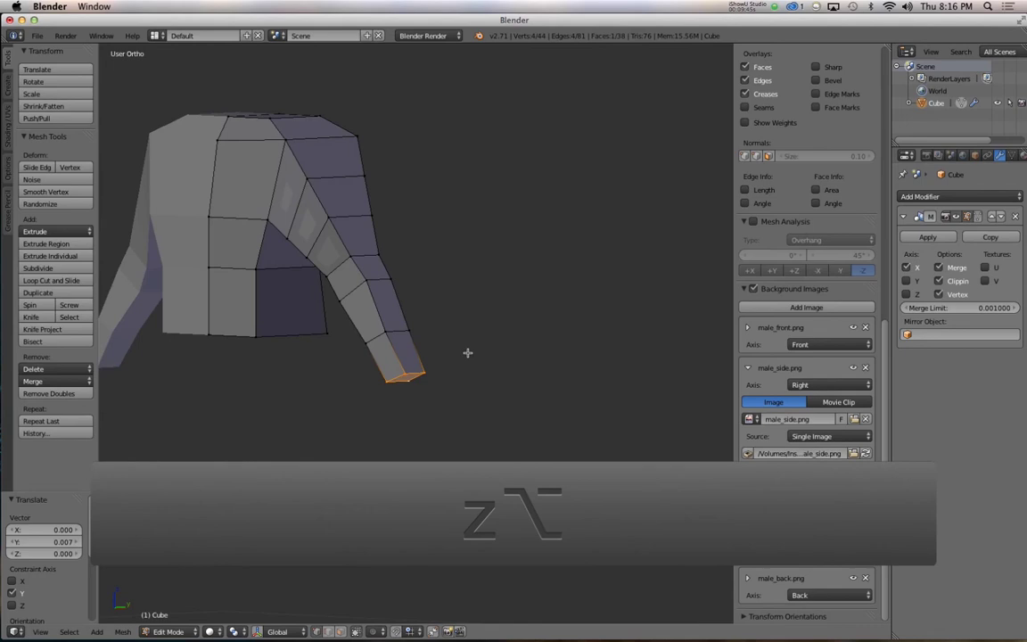
Step: Select the elbow edge loop and snap the 3D cursor to it in the wireframe front view
{"action": "right_click", "coordinate": [372, 342], "text": "alt"}
{"action": "right_click", "coordinate": [352, 289], "text": "alt+shift"}
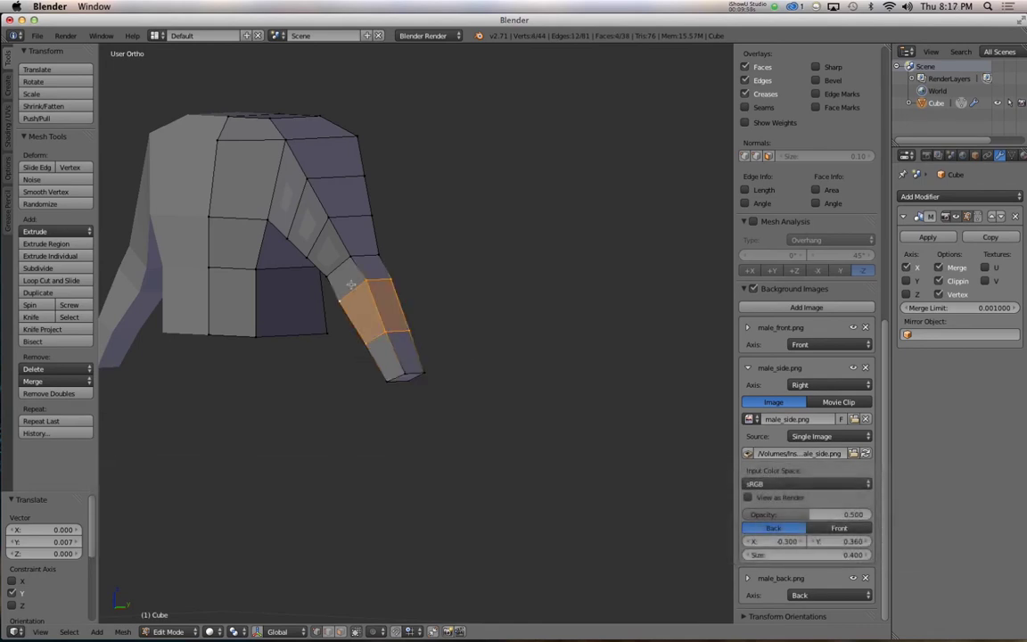
{"action": "right_click", "coordinate": [332, 266], "text": "alt"}
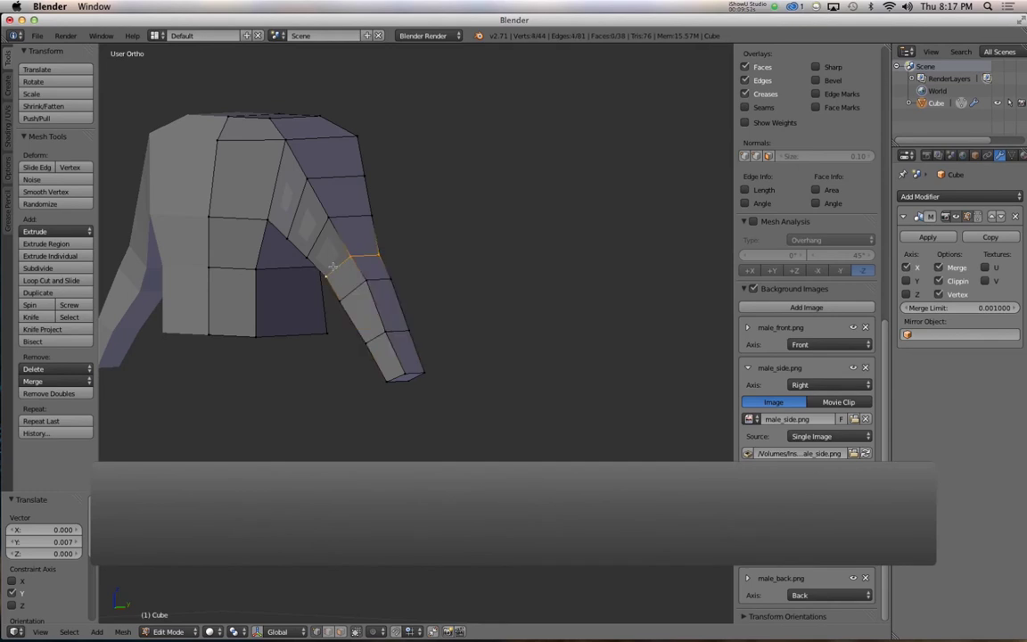
{"action": "key", "text": "KP_1"}
{"action": "key", "text": "z"}
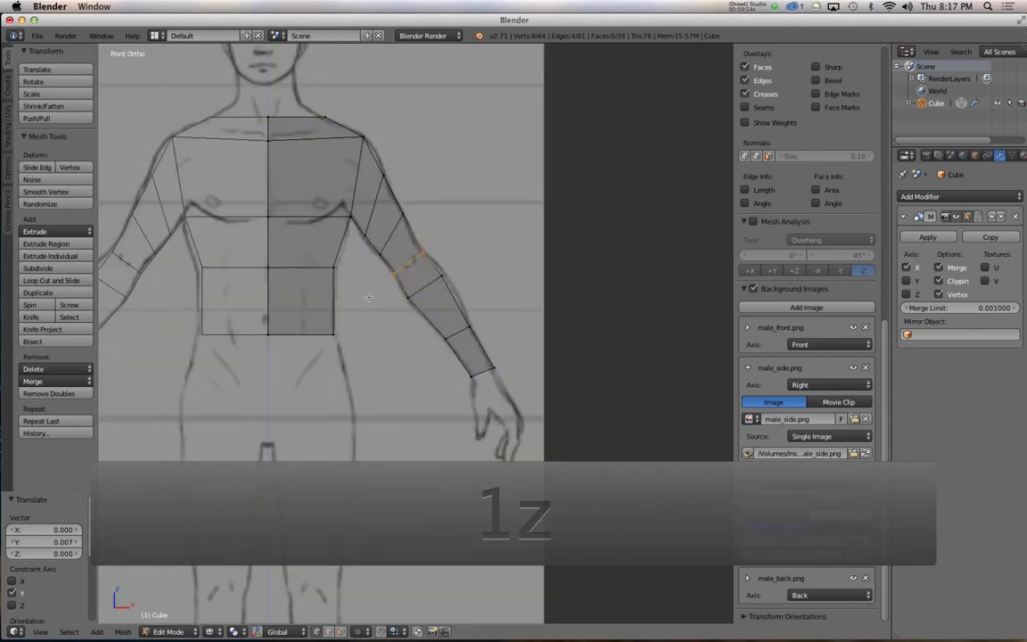
{"action": "key", "text": "shift+s"}
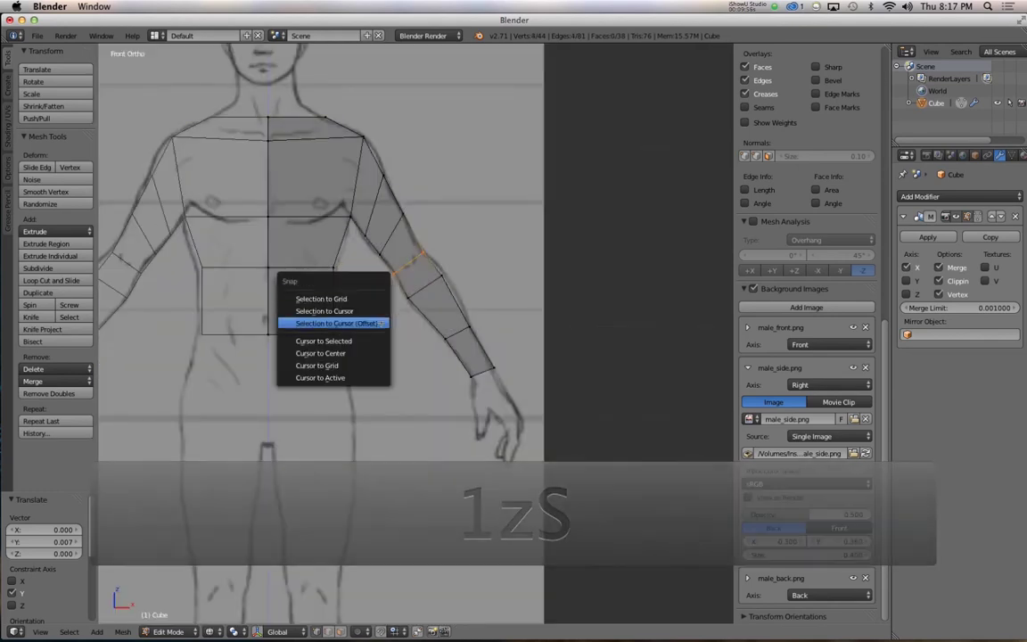
{"action": "left_click", "coordinate": [374, 341]}
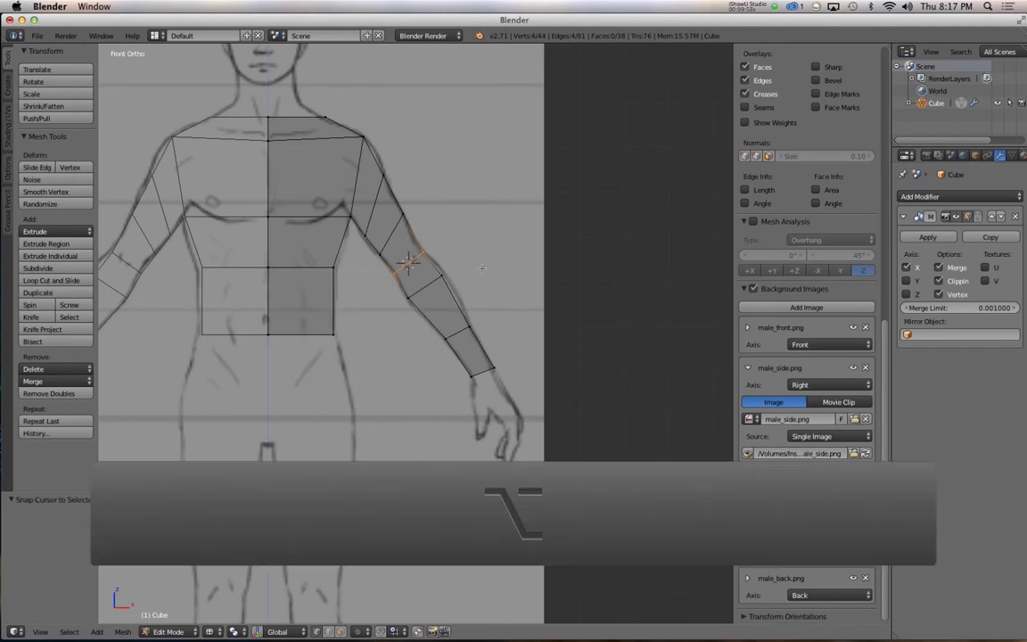
Step: Select the three forearm edge loops below the elbow, down to and including the wrist loop
{"action": "left_click_drag", "start_coordinate": [476, 261], "coordinate": [379, 291], "text": "alt"}
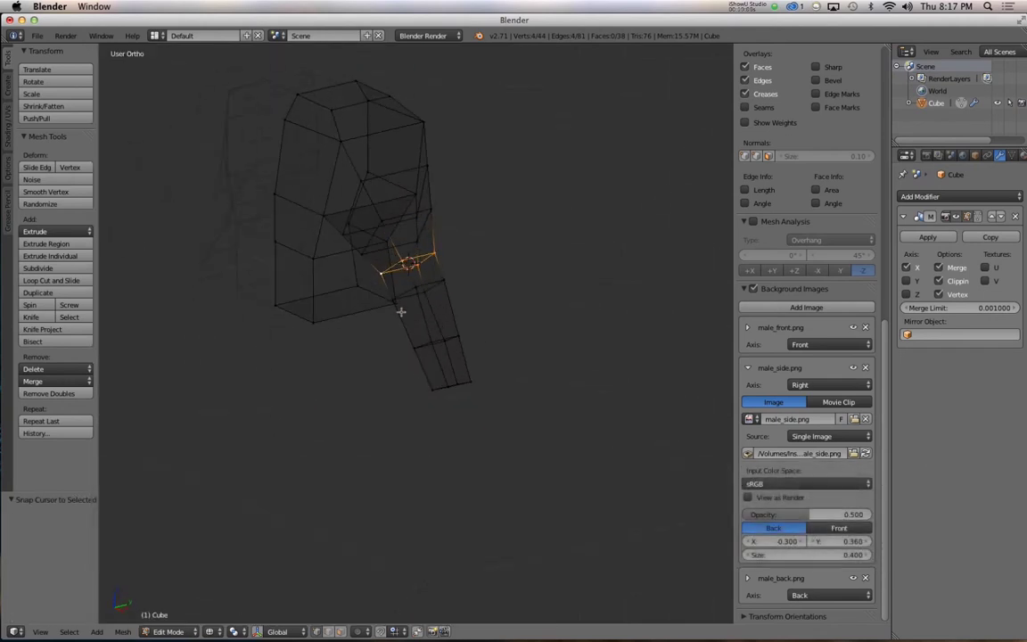
{"action": "key", "text": "3"}
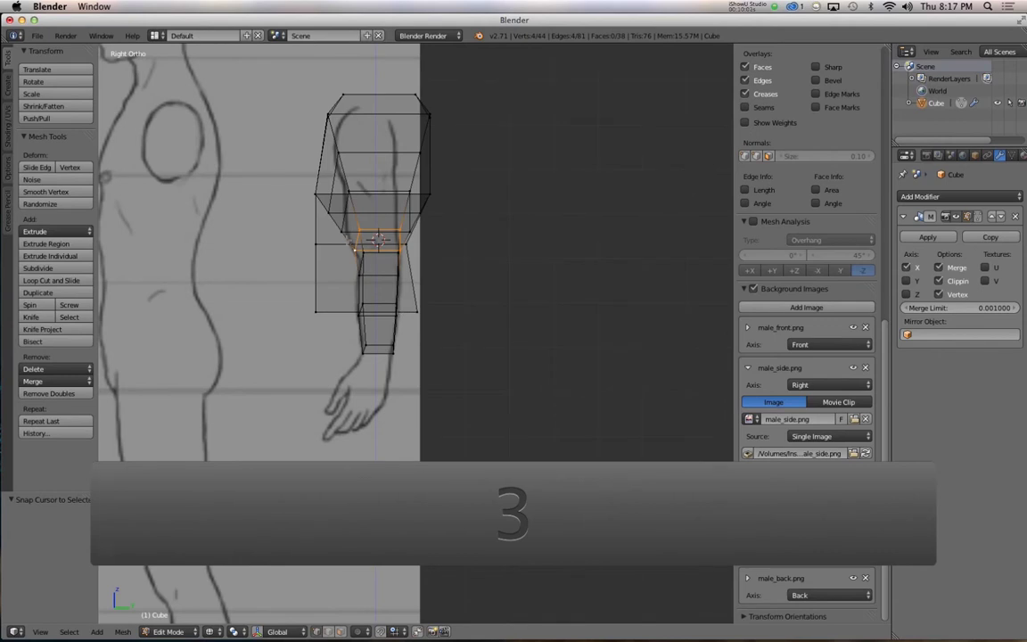
{"action": "left_click_drag", "start_coordinate": [402, 311], "coordinate": [488, 280], "text": "alt"}
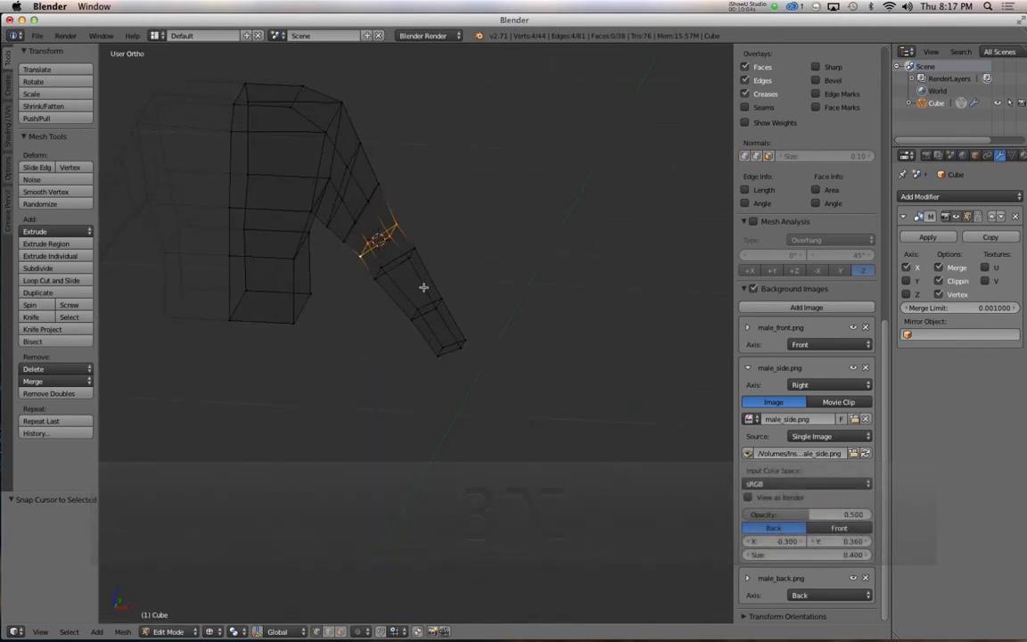
{"action": "right_click", "coordinate": [390, 275], "text": "alt"}
{"action": "right_click", "coordinate": [424, 321], "text": "alt+shift"}
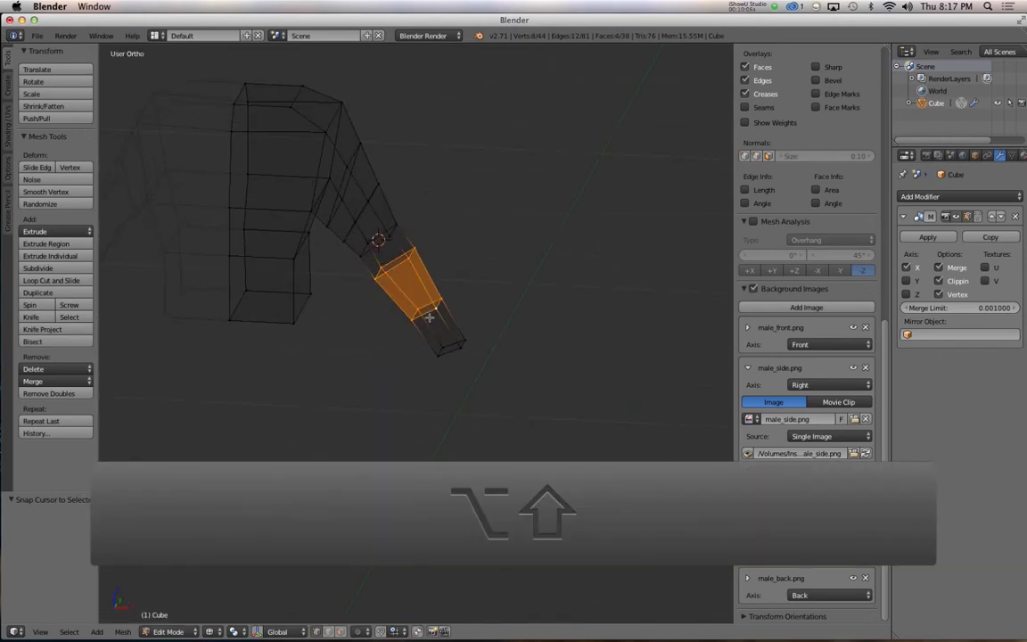
{"action": "right_click", "coordinate": [450, 343], "text": "alt+shift"}
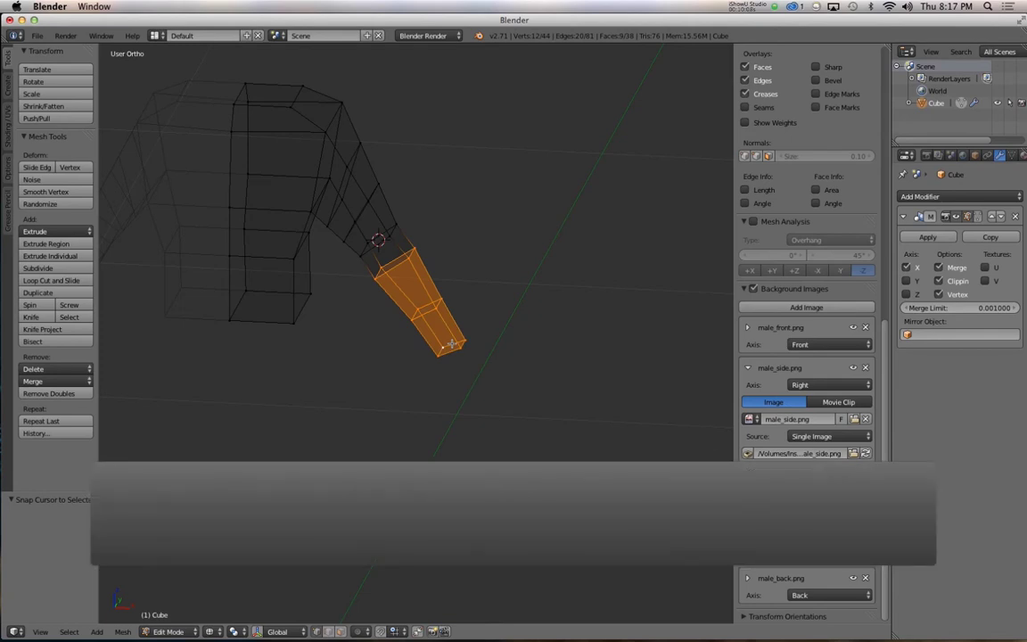
Step: Set the pivot point to 3D Cursor and rotate the forearm 2.045° about the elbow in the side view
{"action": "key", "text": "3"}
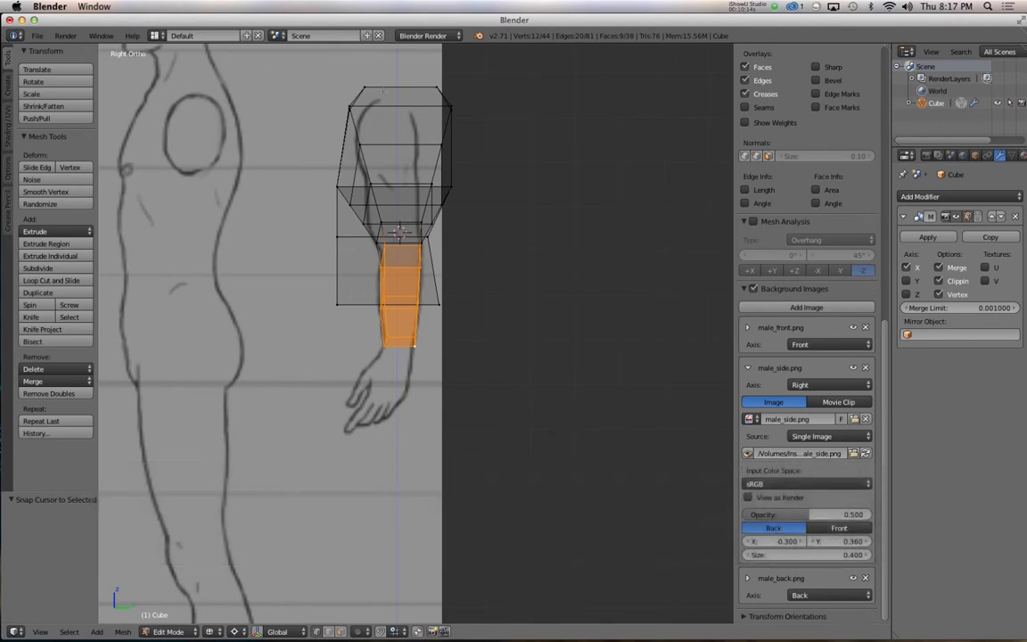
{"action": "left_click", "coordinate": [239, 632]}
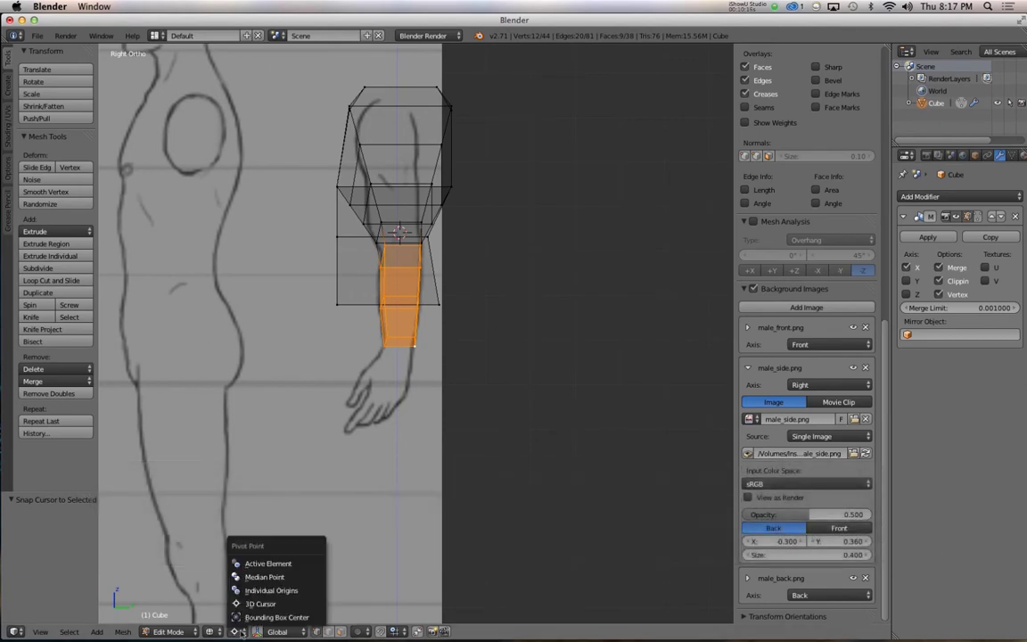
{"action": "left_click", "coordinate": [239, 632]}
{"action": "left_click", "coordinate": [239, 632]}
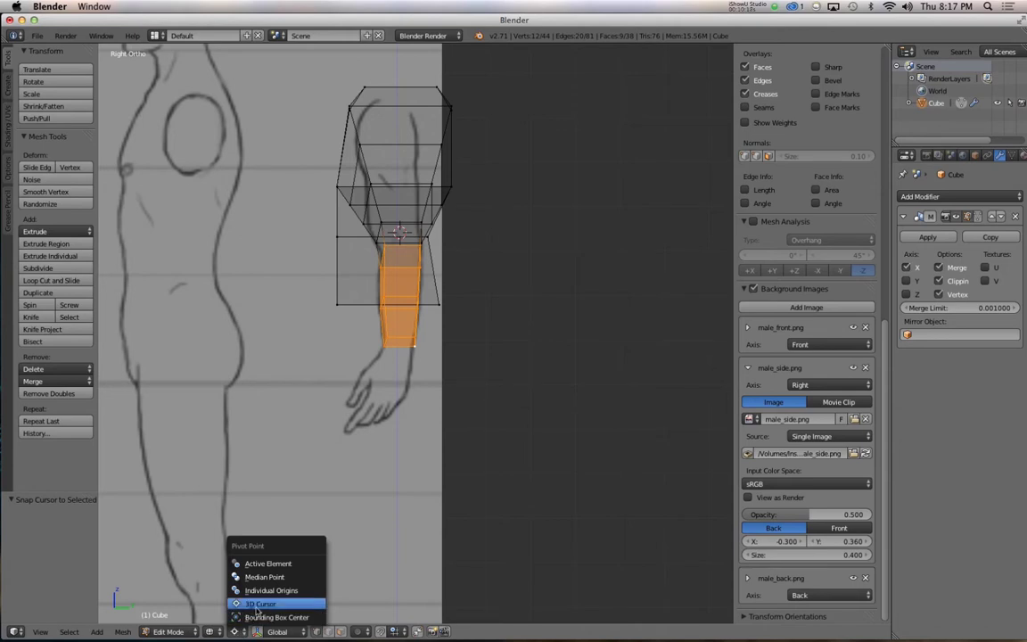
{"action": "left_click", "coordinate": [256, 605]}
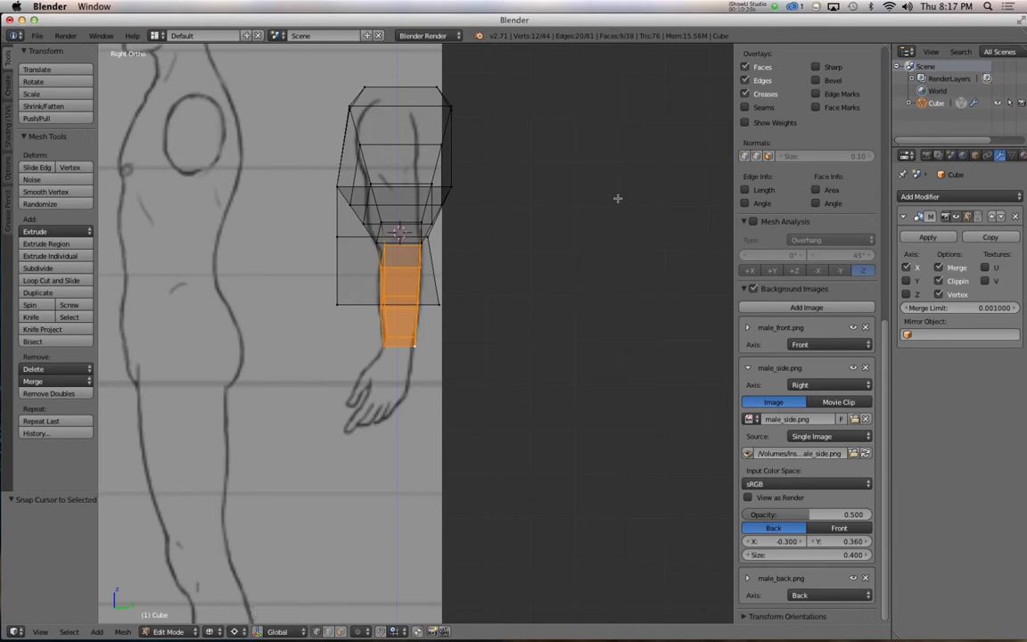
{"action": "key", "text": "r"}
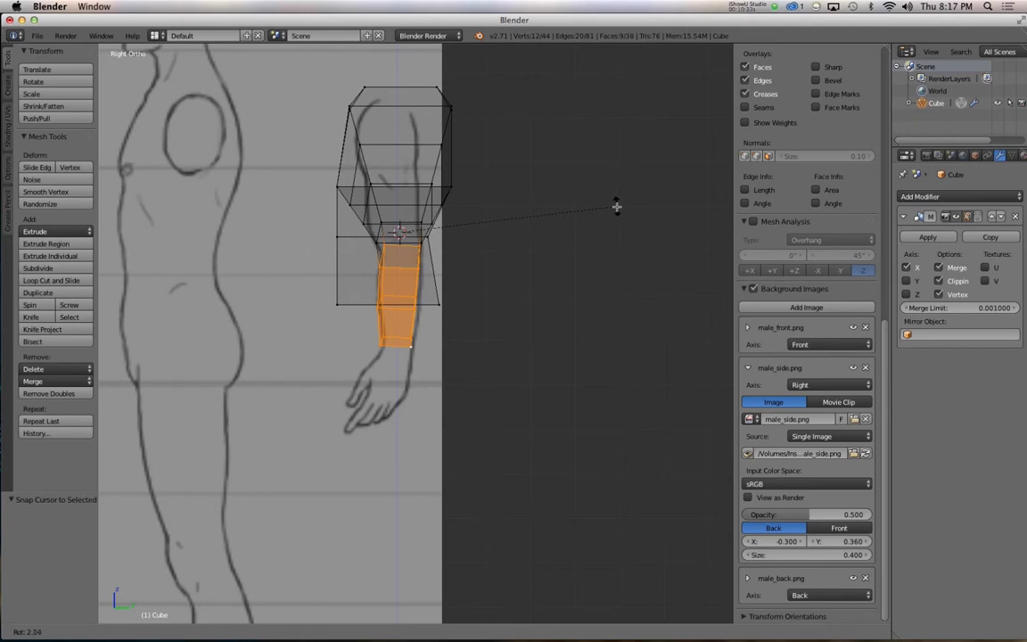
{"action": "left_click", "coordinate": [615, 207]}
Step: Select the elbow edge loop and move it 0.003 along Y in the wireframe side view
{"action": "key", "text": "z"}
{"action": "mouse_move", "coordinate": [472, 277]}
{"action": "left_mouse_down", "text": "alt"}
{"action": "mouse_move", "coordinate": [442, 301]}
{"action": "mouse_move", "coordinate": [465, 341]}
{"action": "mouse_move", "coordinate": [401, 339]}
{"action": "mouse_move", "coordinate": [443, 308]}
{"action": "left_mouse_up", "text": "alt"}
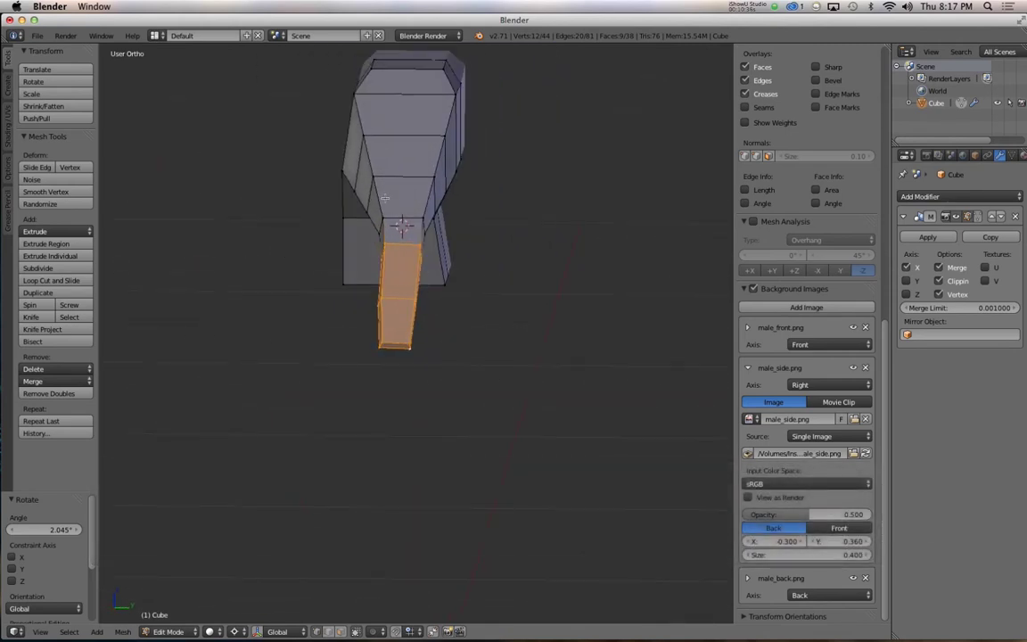
{"action": "right_click", "coordinate": [402, 225], "text": "alt"}
{"action": "key", "text": "3"}
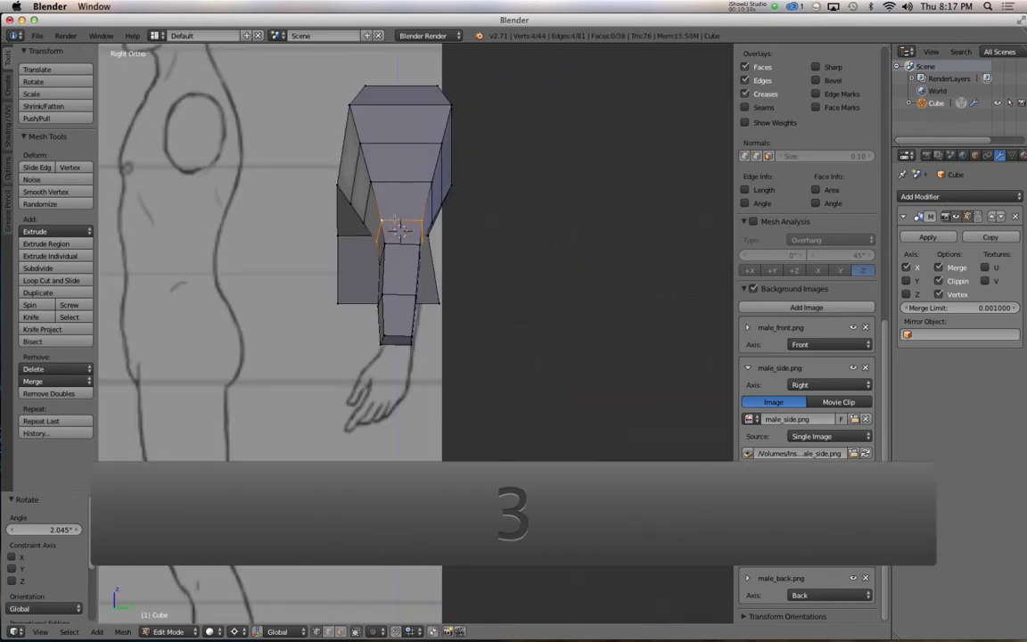
{"action": "key", "text": "z"}
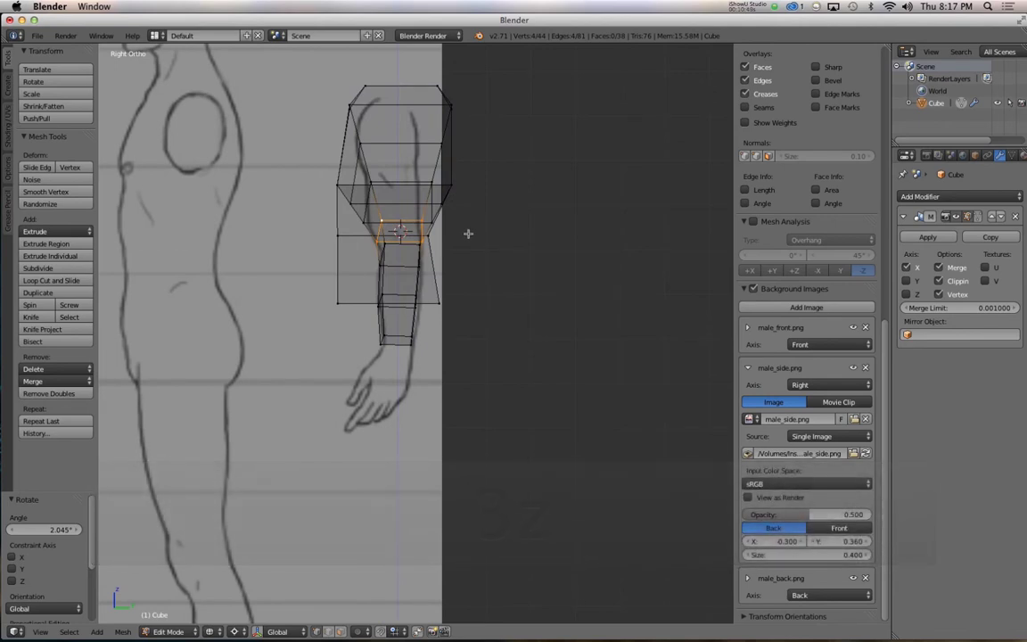
{"action": "key", "text": "g"}
{"action": "key", "text": "y"}
{"action": "left_click", "coordinate": [468, 234]}
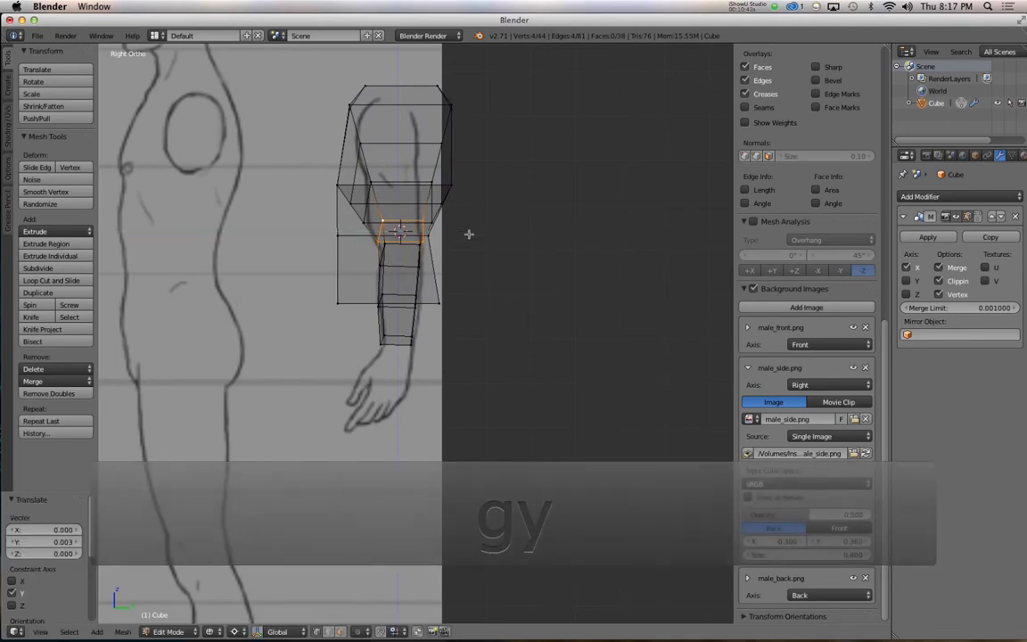
Step: Select the upper-arm edge loop just above the elbow loop and show the front view in wireframe
{"action": "key", "text": "z"}
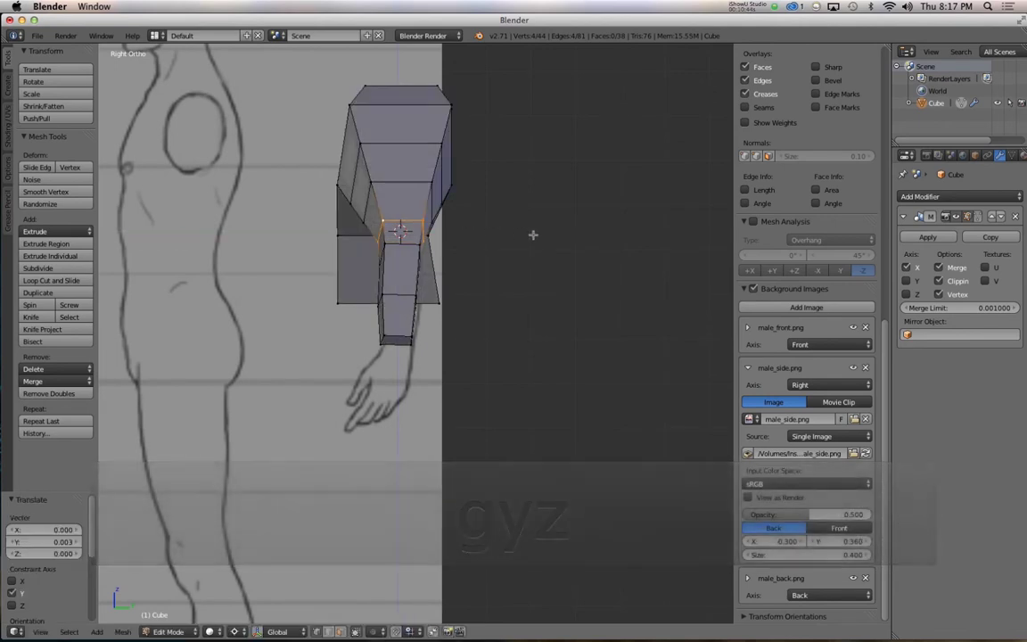
{"action": "middle_click_drag", "start_coordinate": [532, 234], "coordinate": [480, 415]}
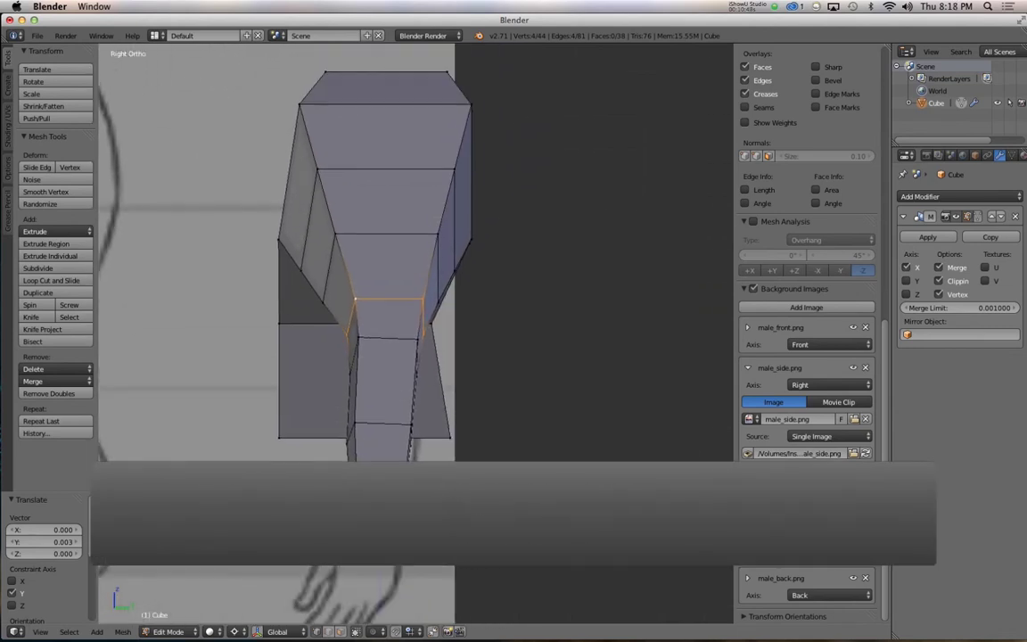
{"action": "key", "text": "KP_1"}
{"action": "middle_click_drag", "start_coordinate": [641, 331], "coordinate": [416, 327], "text": "shift"}
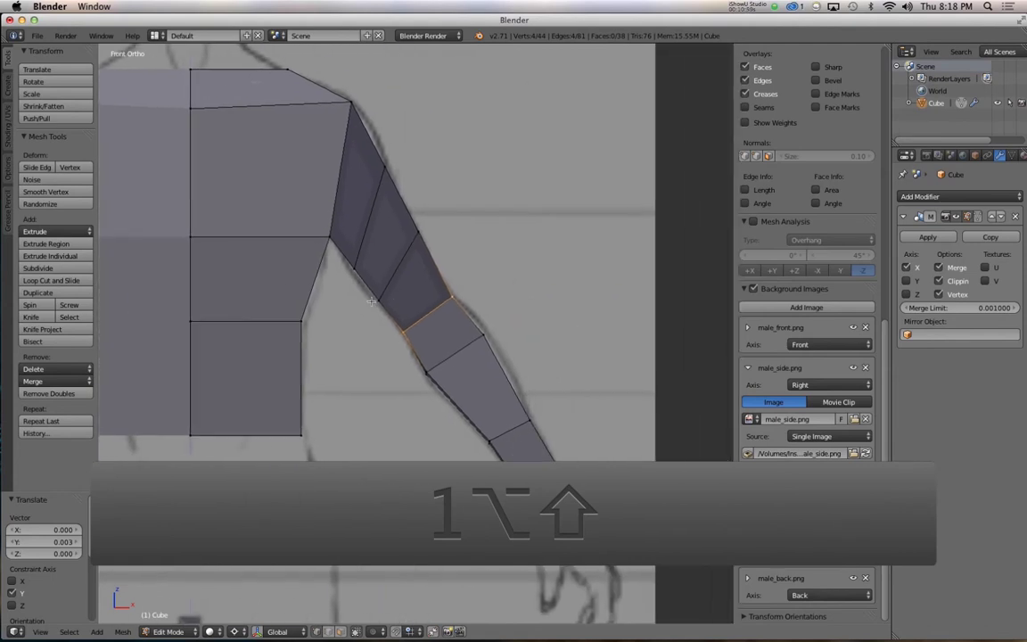
{"action": "scroll", "coordinate": [416, 327], "scroll_direction": "down", "scroll_amount": 5}
{"action": "scroll", "coordinate": [410, 303], "scroll_direction": "up", "scroll_amount": 5}
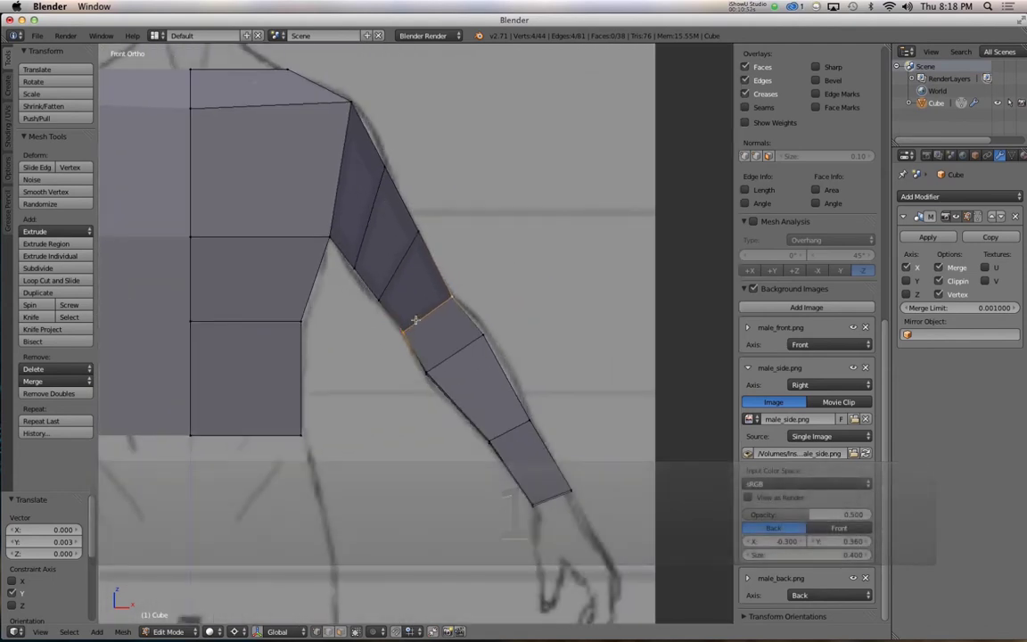
{"action": "left_click", "coordinate": [403, 259], "text": "alt"}
{"action": "key", "text": "z"}
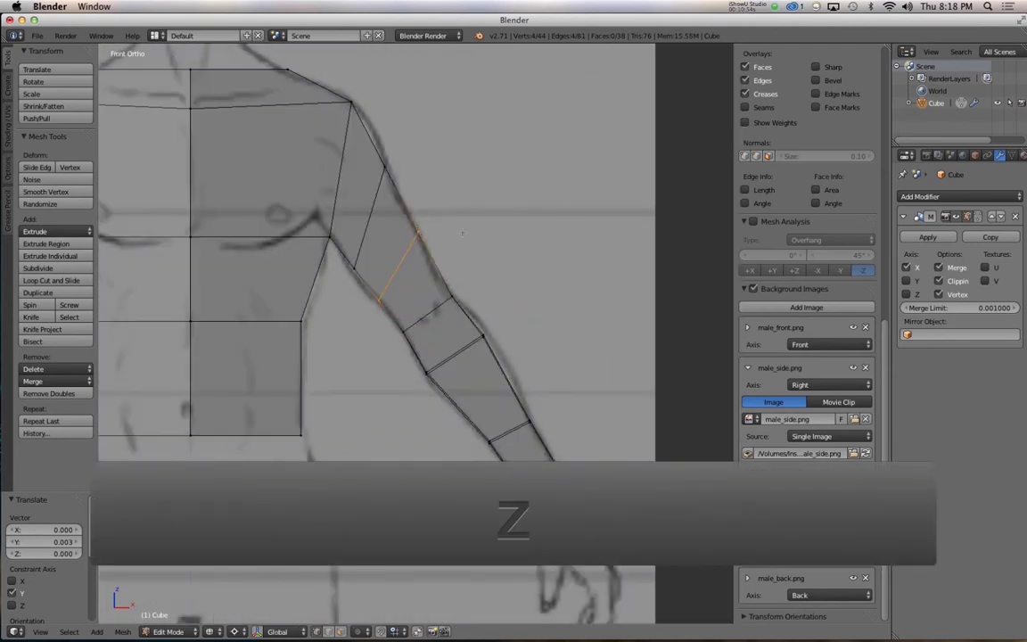
Step: Set the pivot point to Bounding Box Center and rotate the selected upper-arm loop 27.355° in the front view
{"action": "key", "text": "r"}
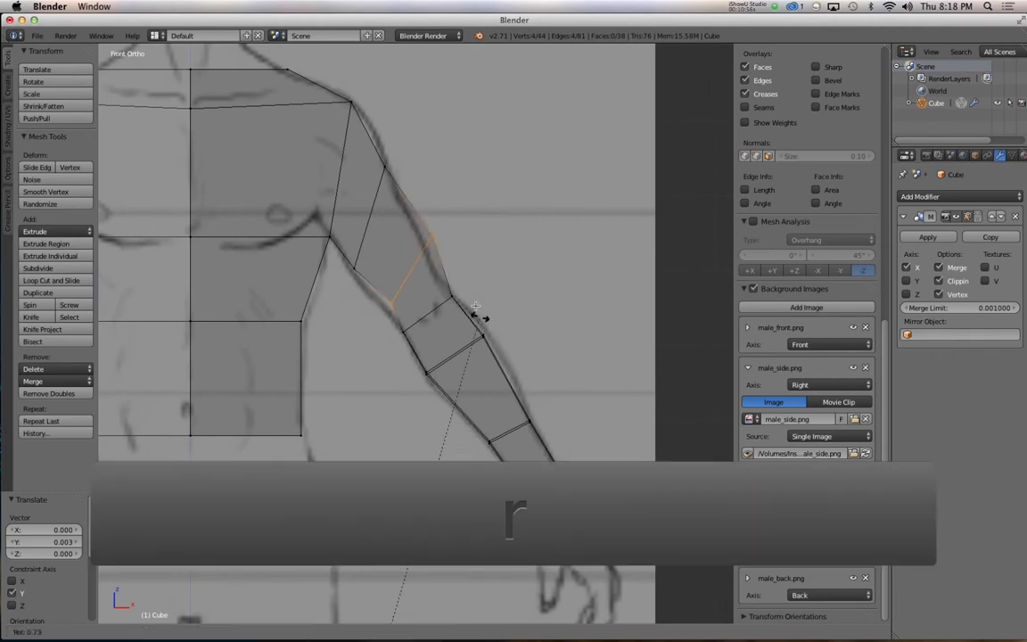
{"action": "left_click", "coordinate": [437, 244]}
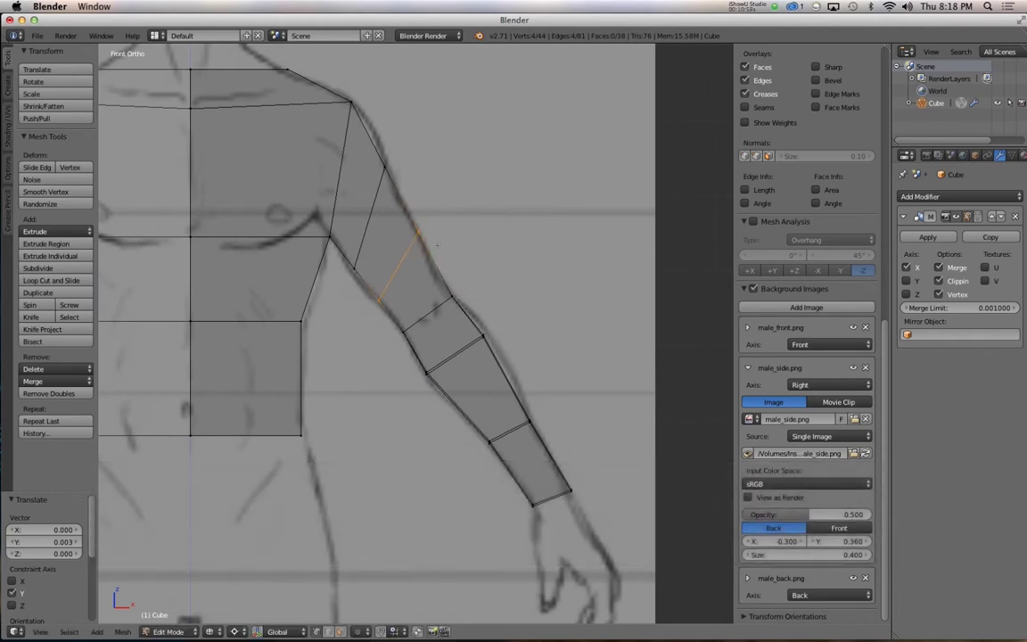
{"action": "key", "text": "comma"}
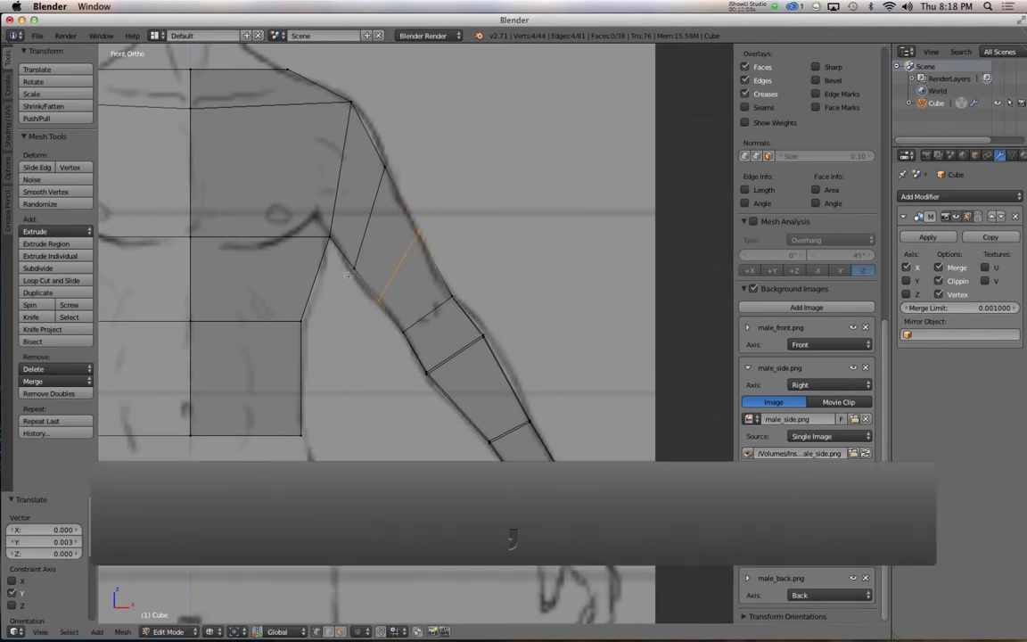
{"action": "left_click", "coordinate": [210, 631]}
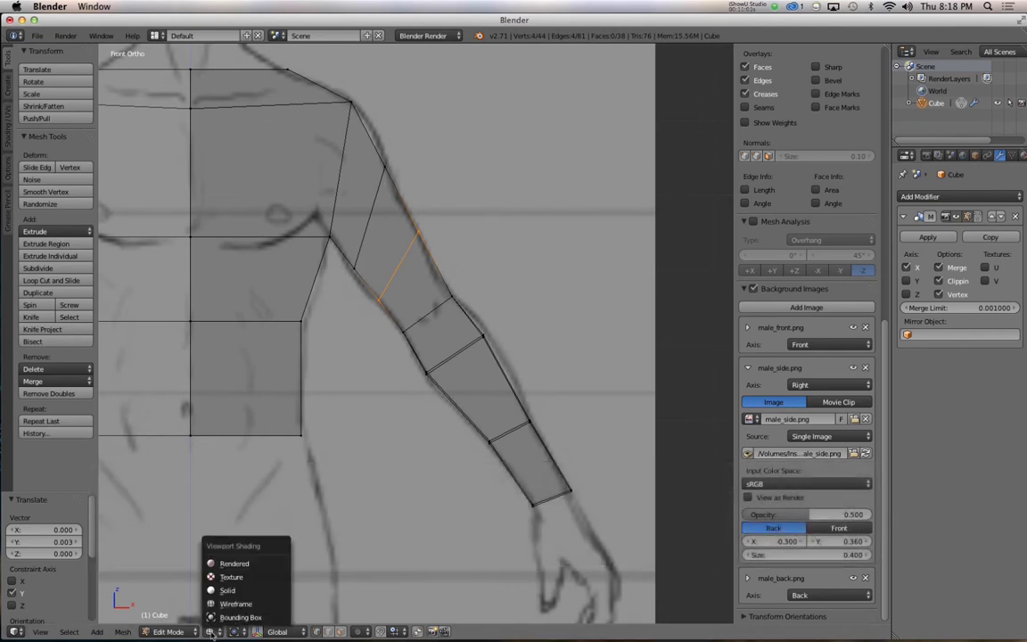
{"action": "left_click", "coordinate": [234, 631]}
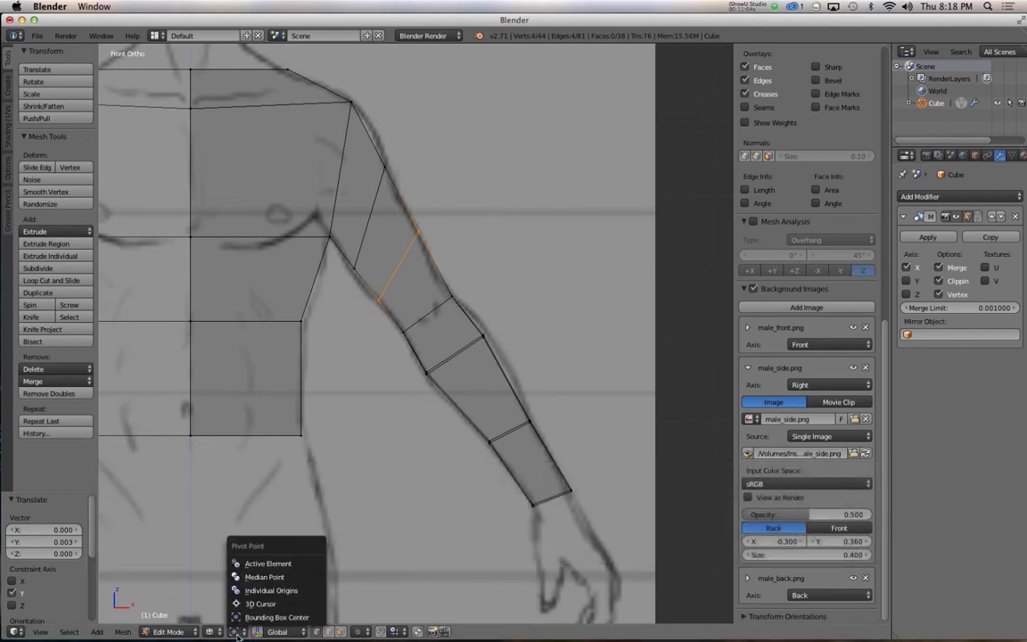
{"action": "left_click", "coordinate": [262, 617]}
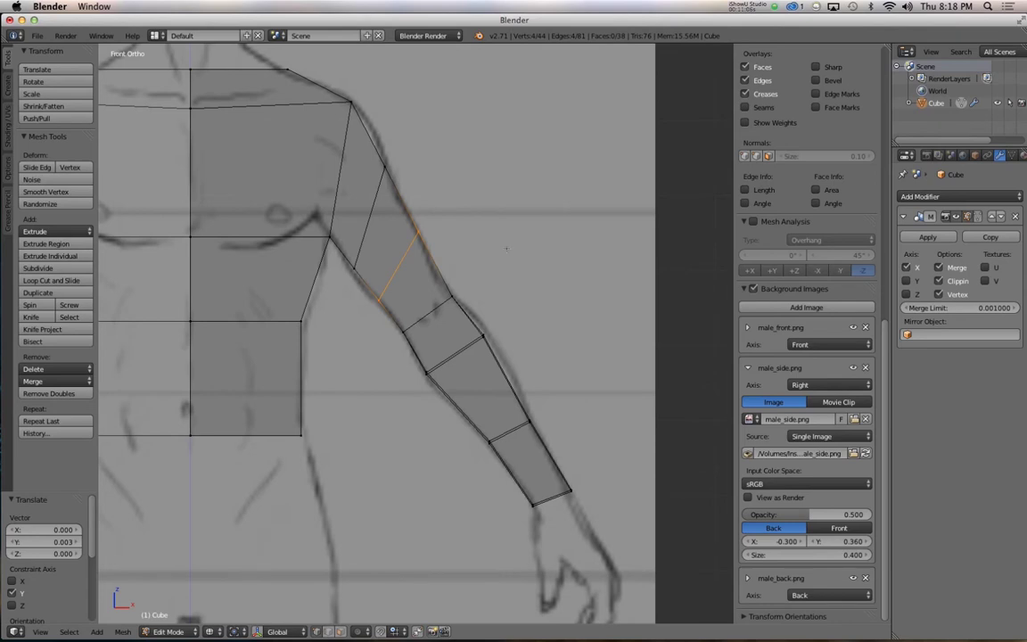
{"action": "key", "text": "r"}
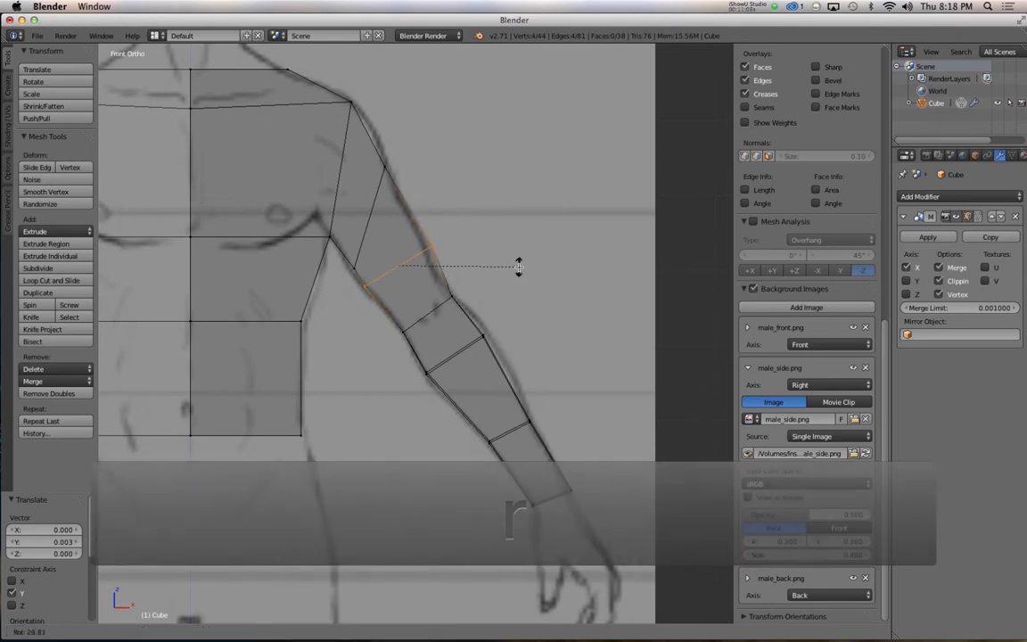
{"action": "left_click", "coordinate": [525, 264]}
Step: Move the upper-arm loop -0.010 in X and 0.004 in Z, and scale it to 0.910 to fit the drawn arm
{"action": "key", "text": "r"}
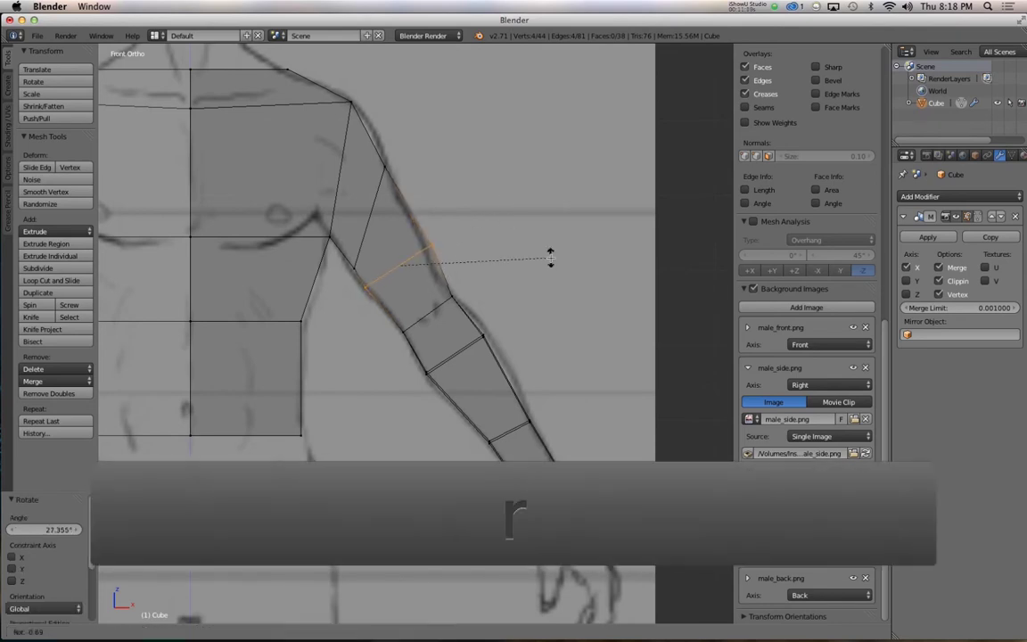
{"action": "key", "text": "g"}
{"action": "left_click", "coordinate": [558, 252]}
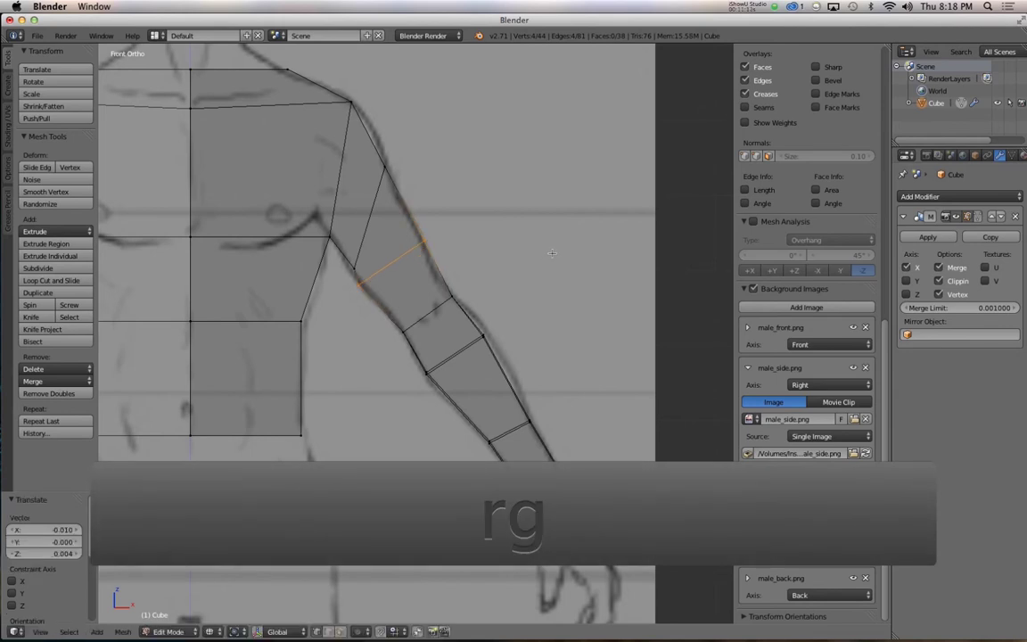
{"action": "key", "text": "s"}
{"action": "left_click", "coordinate": [560, 248]}
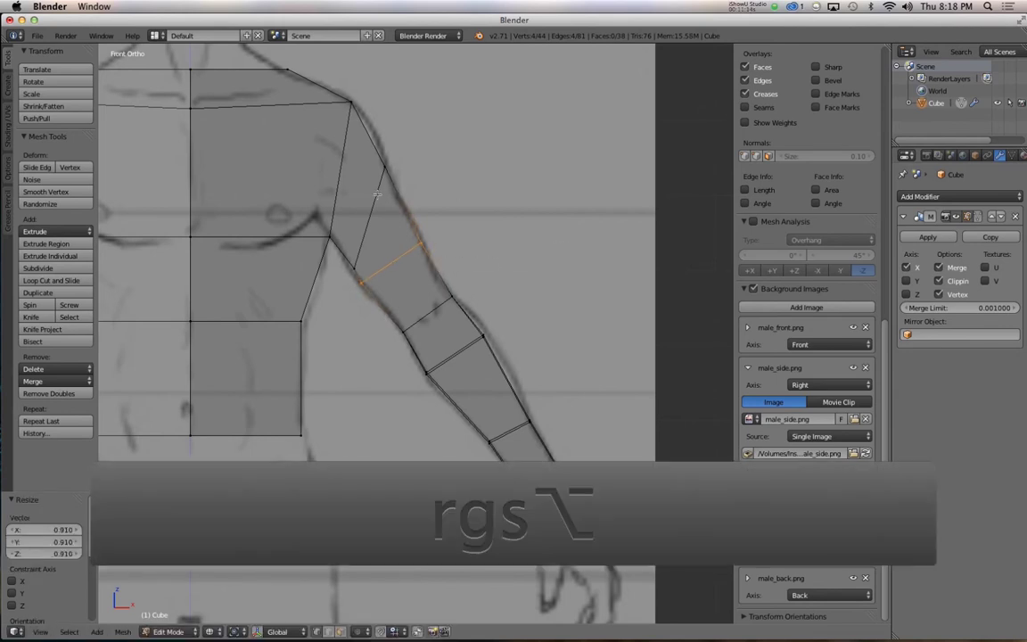
Step: Rotate the edge loop nearest the shoulder 26.521° and scale it to 0.792 to match the drawn upper arm
{"action": "key", "text": "r"}
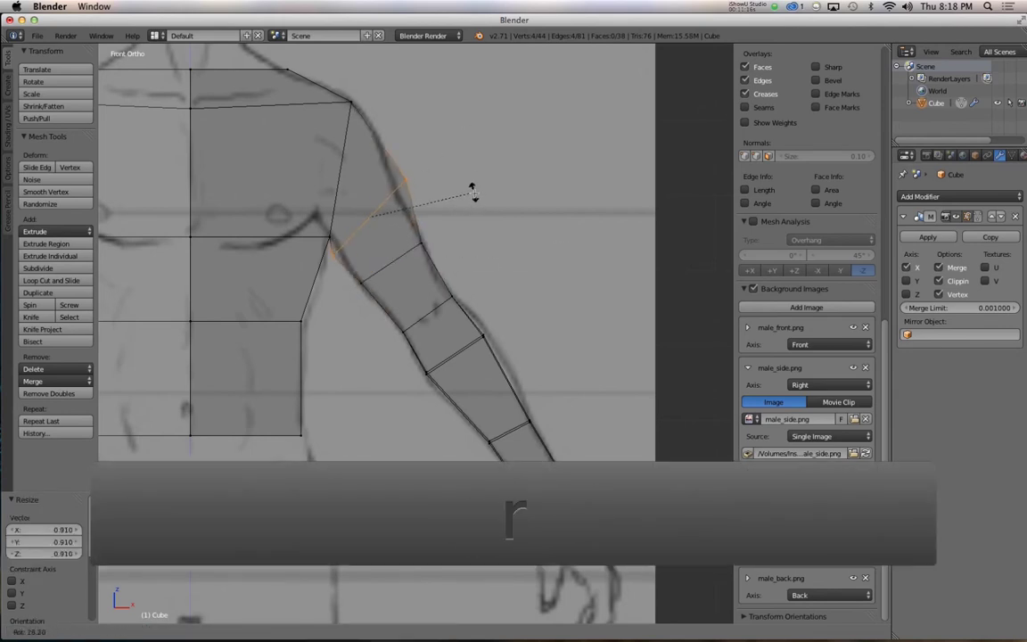
{"action": "left_click", "coordinate": [472, 194]}
{"action": "key", "text": "g"}
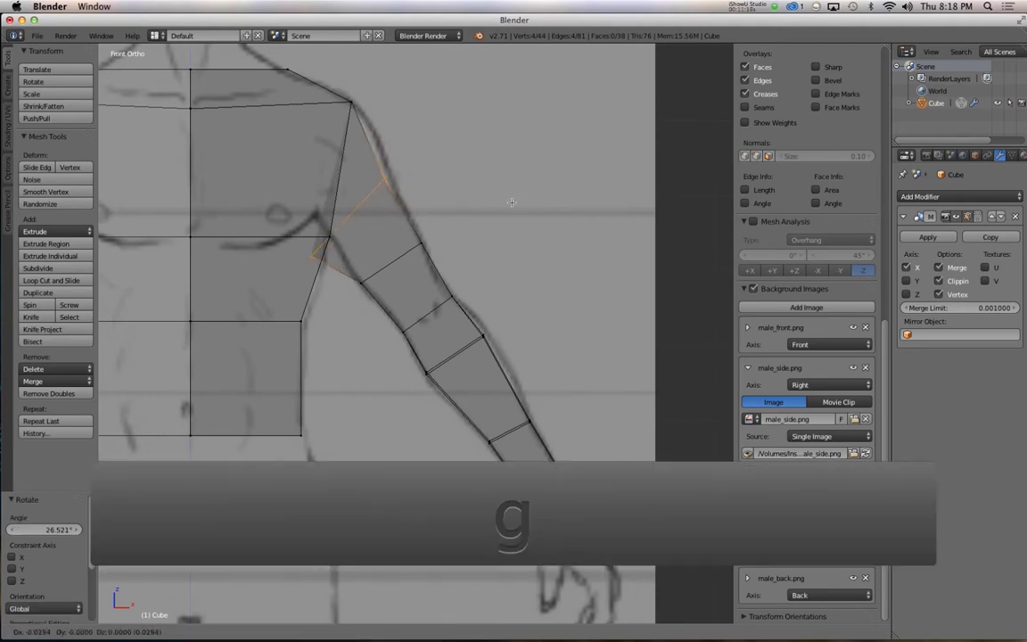
{"action": "right_click", "coordinate": [510, 203]}
{"action": "key", "text": "s"}
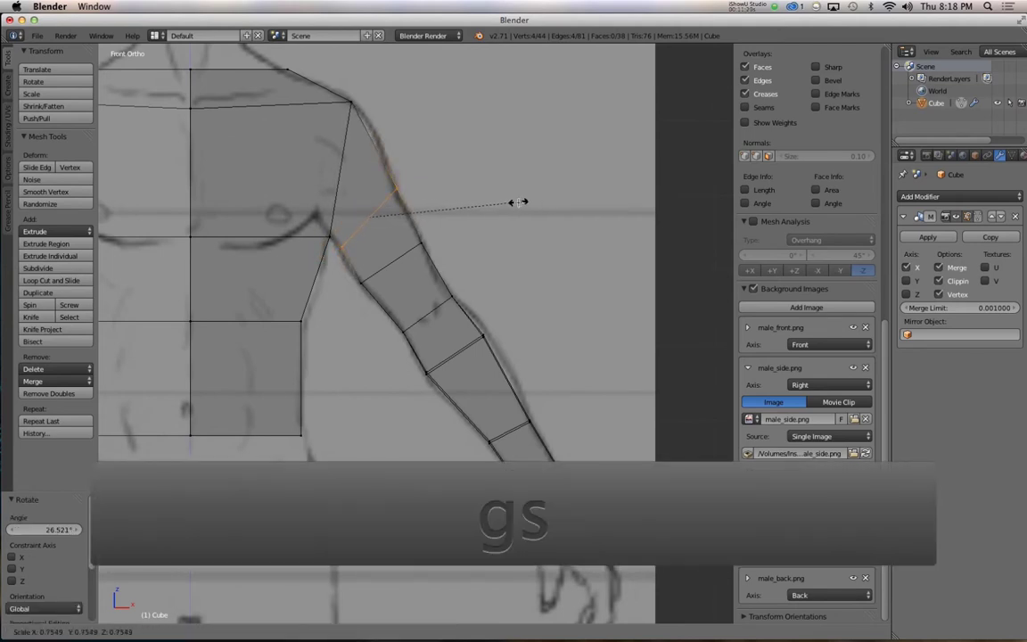
{"action": "left_click", "coordinate": [525, 202]}
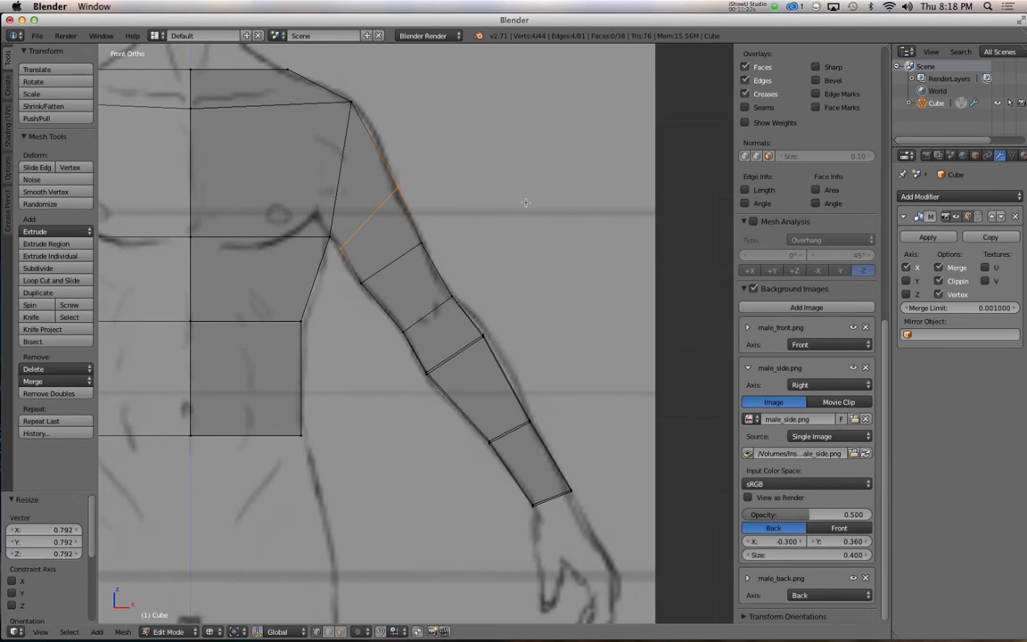
{"action": "key", "text": "alt+shift"}
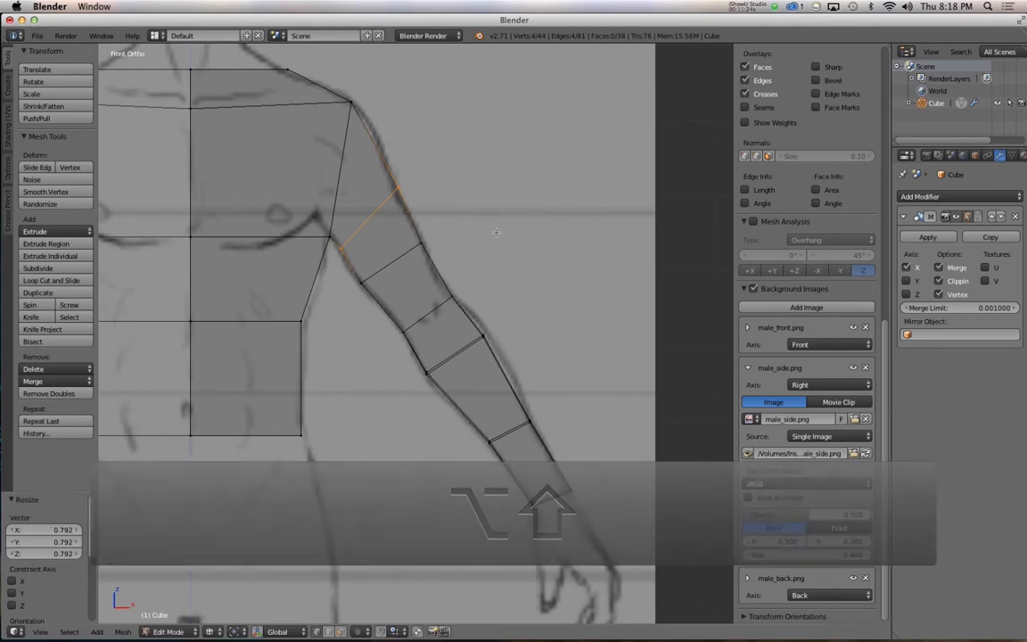
{"action": "key", "text": "alt"}
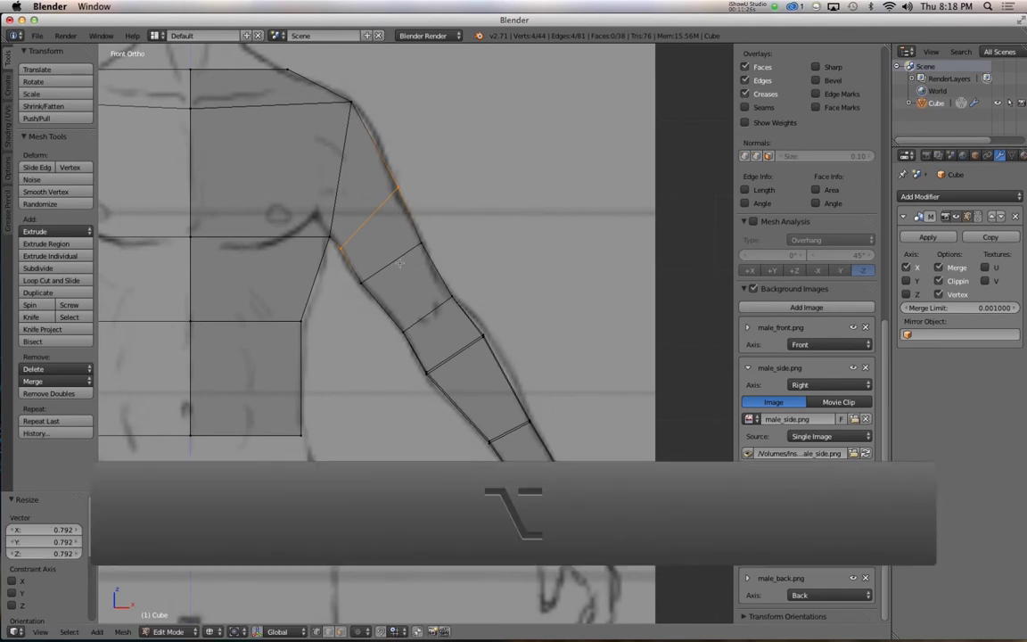
Step: Rotate the middle upper-arm edge loop -3.826° in the front view to match the drawn arm
{"action": "key", "text": "r"}
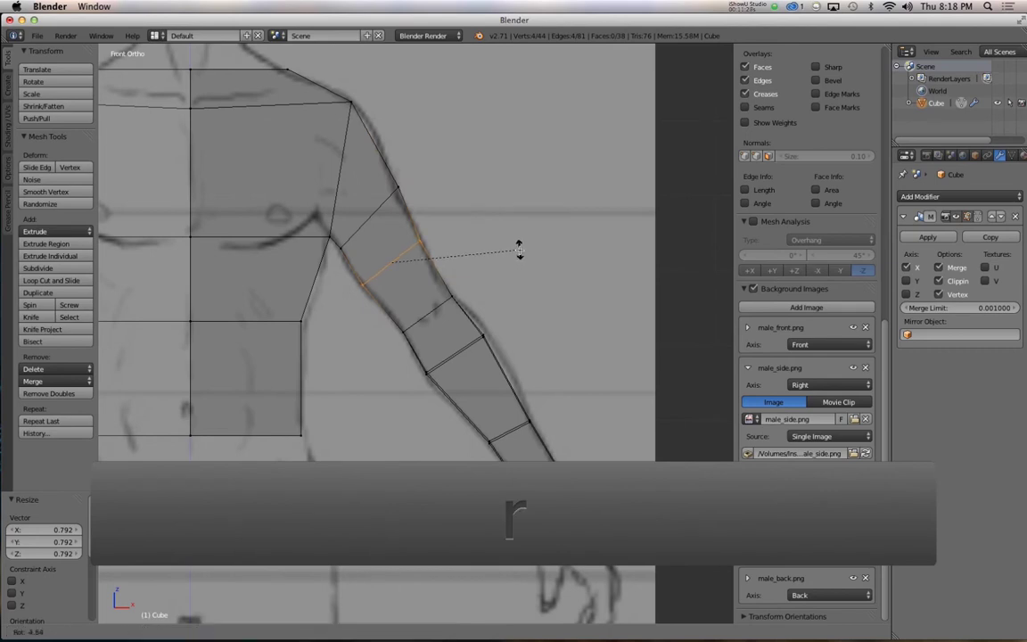
{"action": "left_click", "coordinate": [518, 250]}
{"action": "key", "text": "alt+shift"}
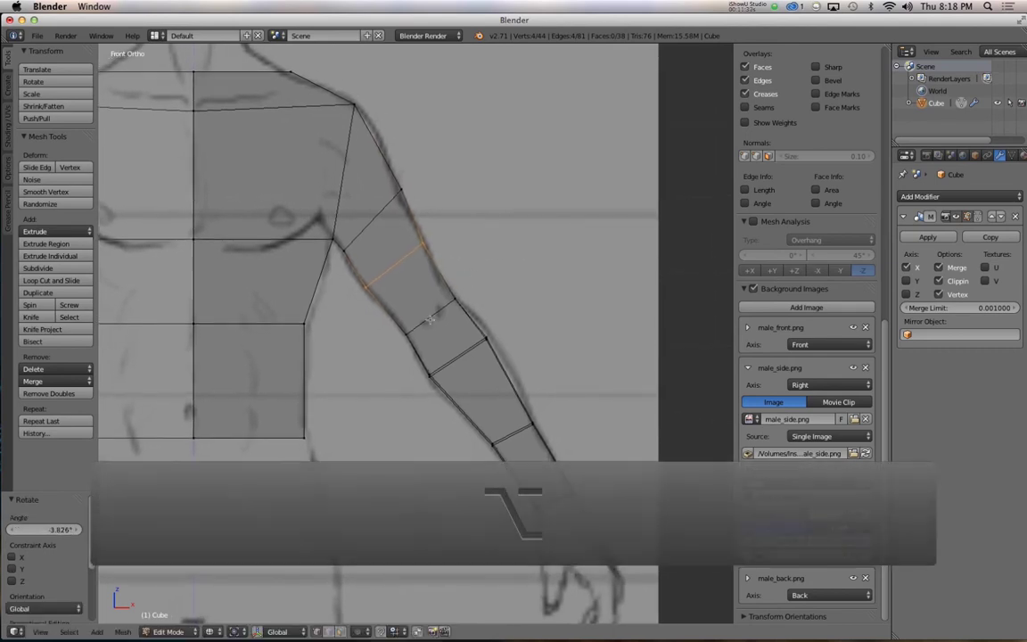
Step: Try moving the armpit vertex about -0.052 in X and the side waist vertex about 0.024 in X, and undo both moves
{"action": "mouse_move", "coordinate": [430, 319]}
{"action": "middle_mouse_down"}
{"action": "mouse_move", "coordinate": [262, 311]}
{"action": "mouse_move", "coordinate": [309, 308]}
{"action": "middle_mouse_up"}
{"action": "key", "text": "z"}
{"action": "right_click", "coordinate": [344, 245]}
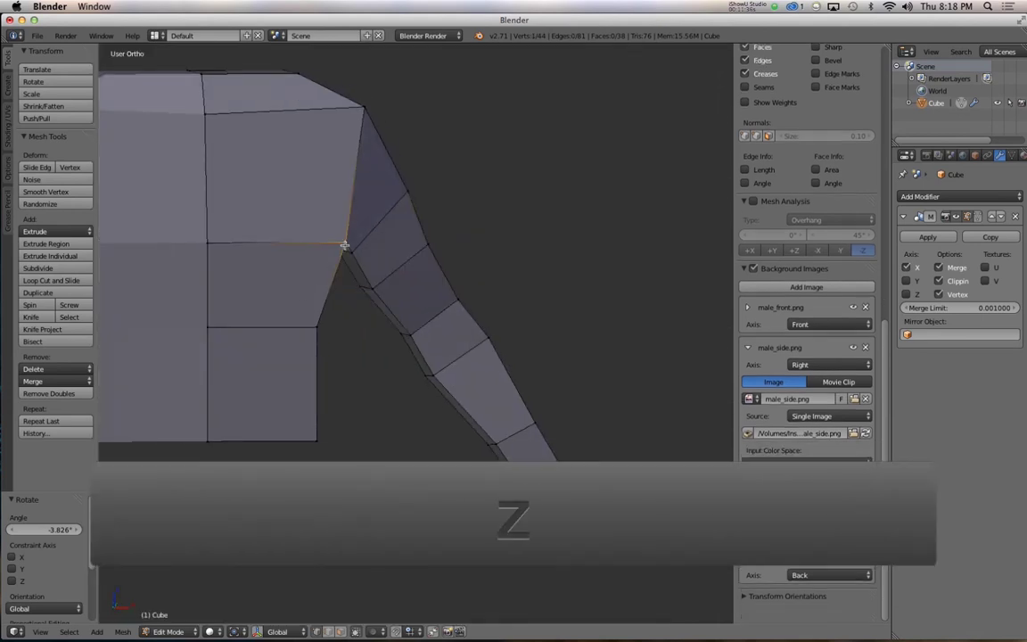
{"action": "key", "text": "g"}
{"action": "left_click", "coordinate": [270, 257]}
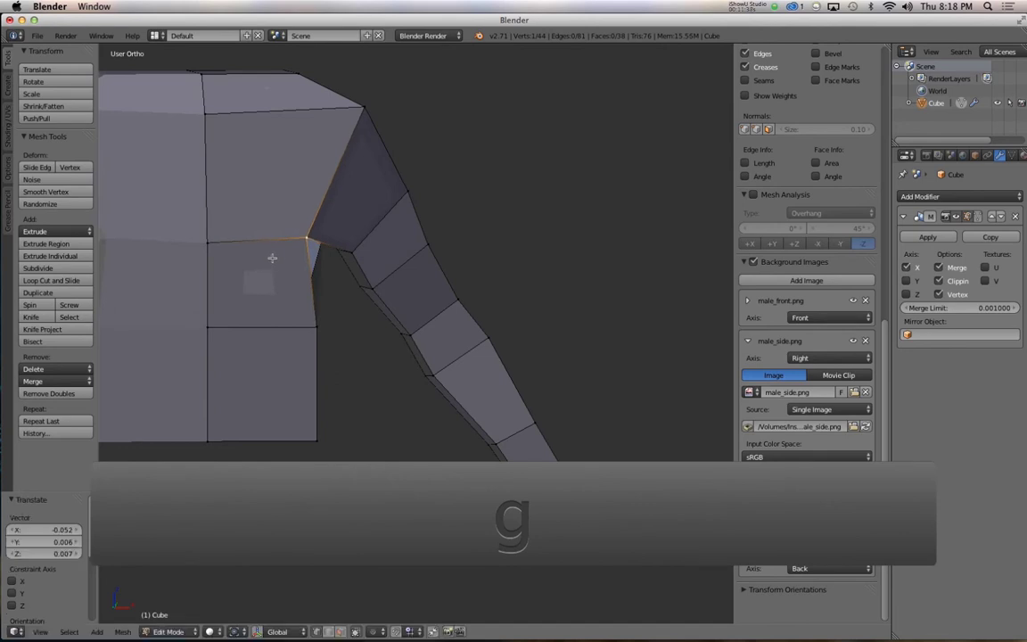
{"action": "key", "text": "g"}
{"action": "left_click", "coordinate": [334, 323]}
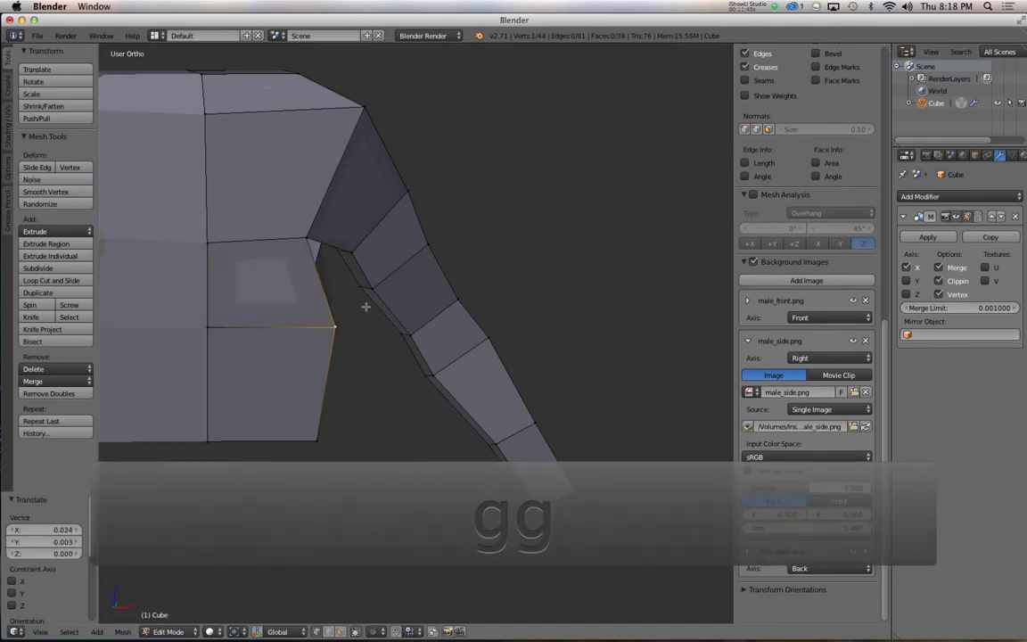
{"action": "key", "text": "super+z"}
{"action": "key", "text": "super+z"}
{"action": "key", "text": "super+z"}
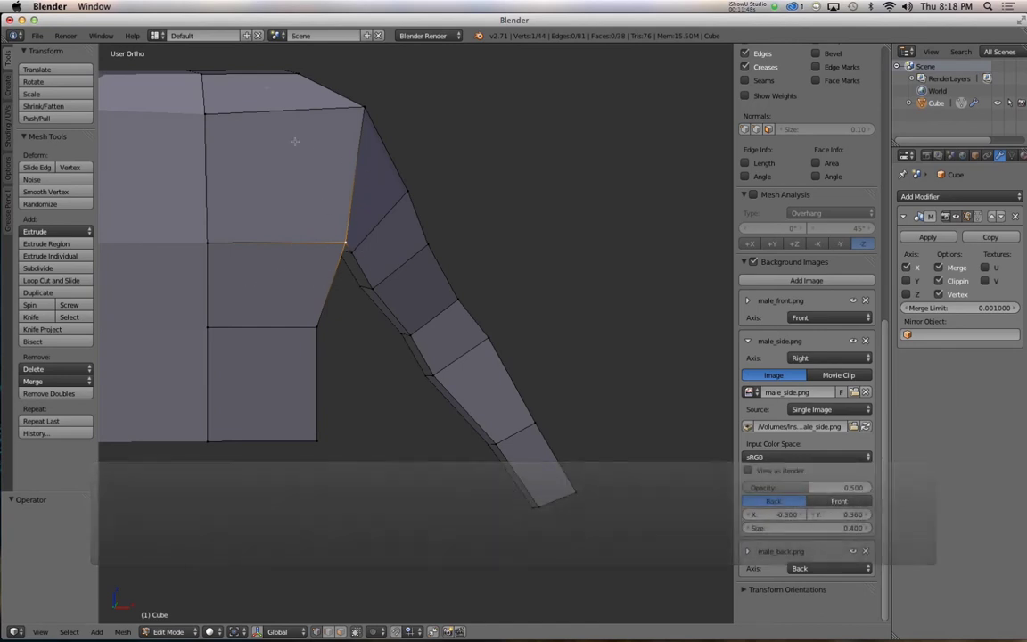
Step: Select the two outer vertices of the upper-arm loop nearest the shoulder and move them -0.005 in X and -0.004 in Z
{"action": "middle_click_drag", "start_coordinate": [338, 282], "coordinate": [291, 290]}
{"action": "key", "text": "3"}
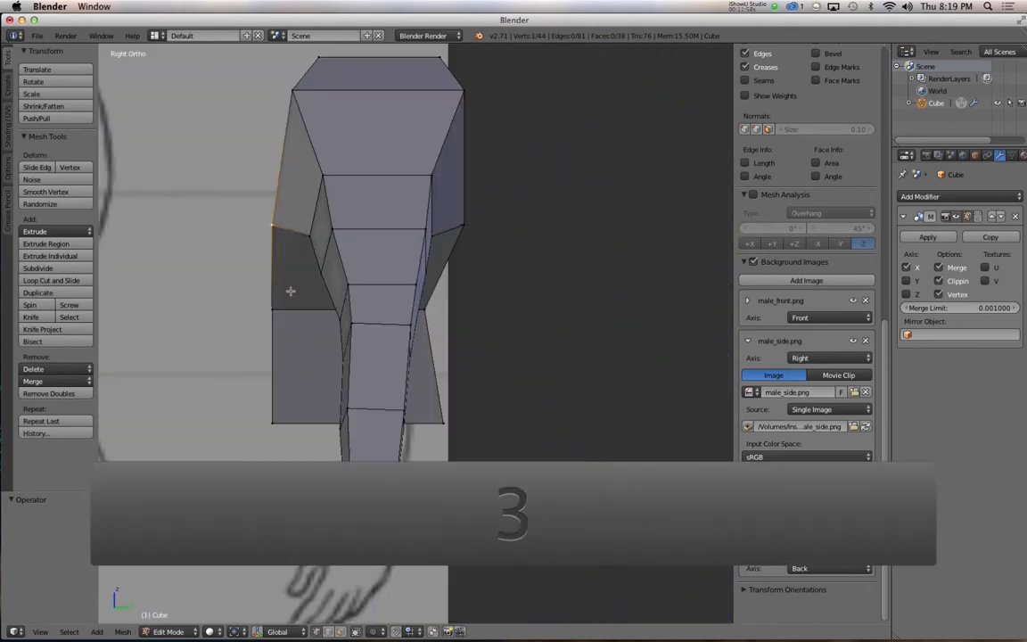
{"action": "key", "text": "z"}
{"action": "key", "text": "1"}
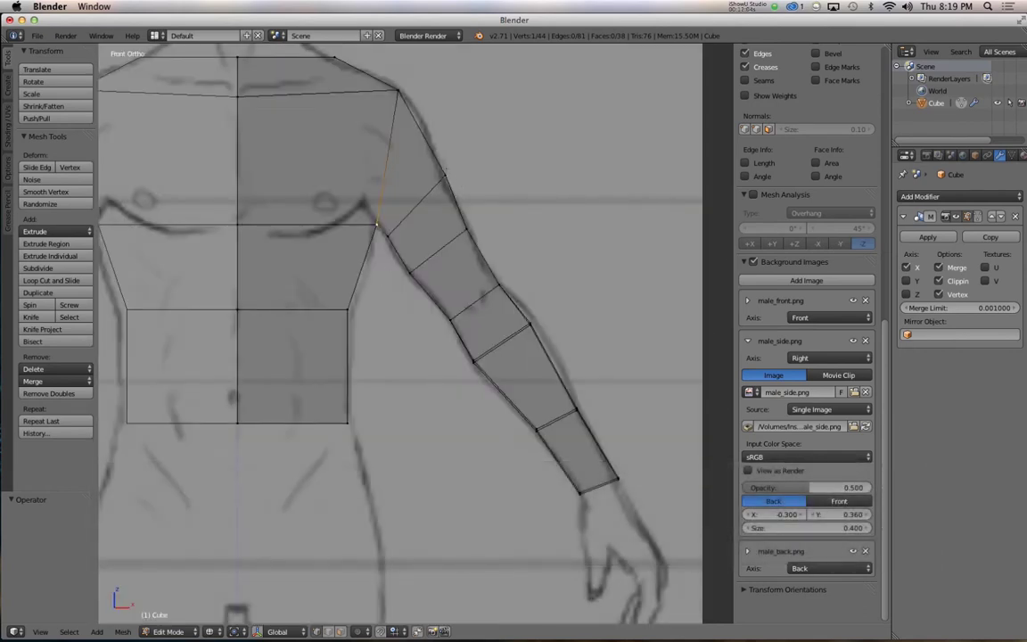
{"action": "key", "text": "a"}
{"action": "key", "text": "b"}
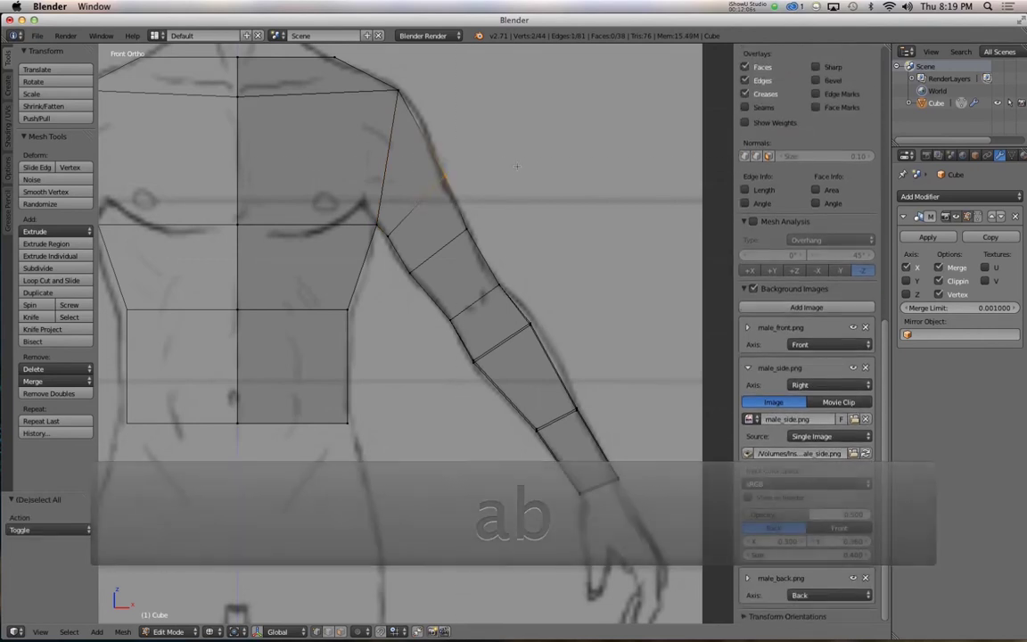
{"action": "key", "text": "g"}
{"action": "left_click", "coordinate": [521, 190]}
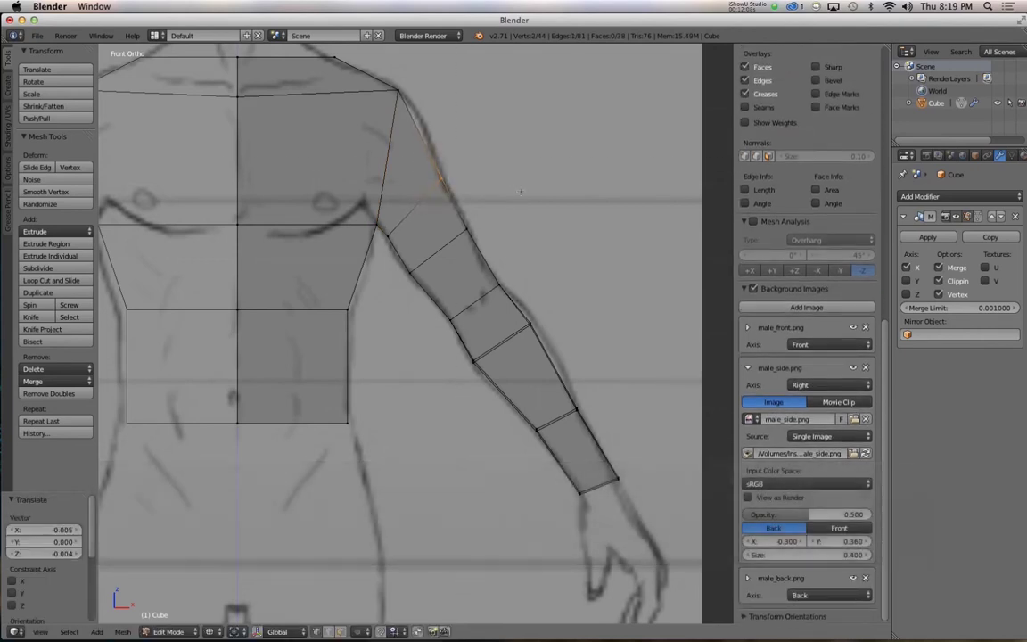
Step: Select the middle upper-arm edge loop and the loop just below it in the side view
{"action": "key", "text": "KP_3"}
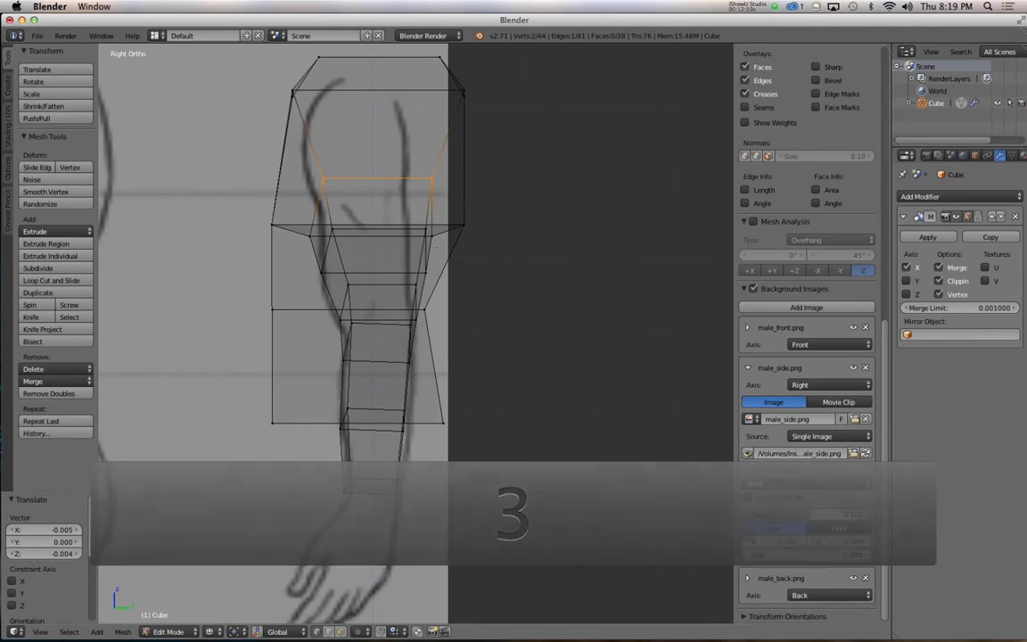
{"action": "key", "text": "z"}
{"action": "key", "text": "z"}
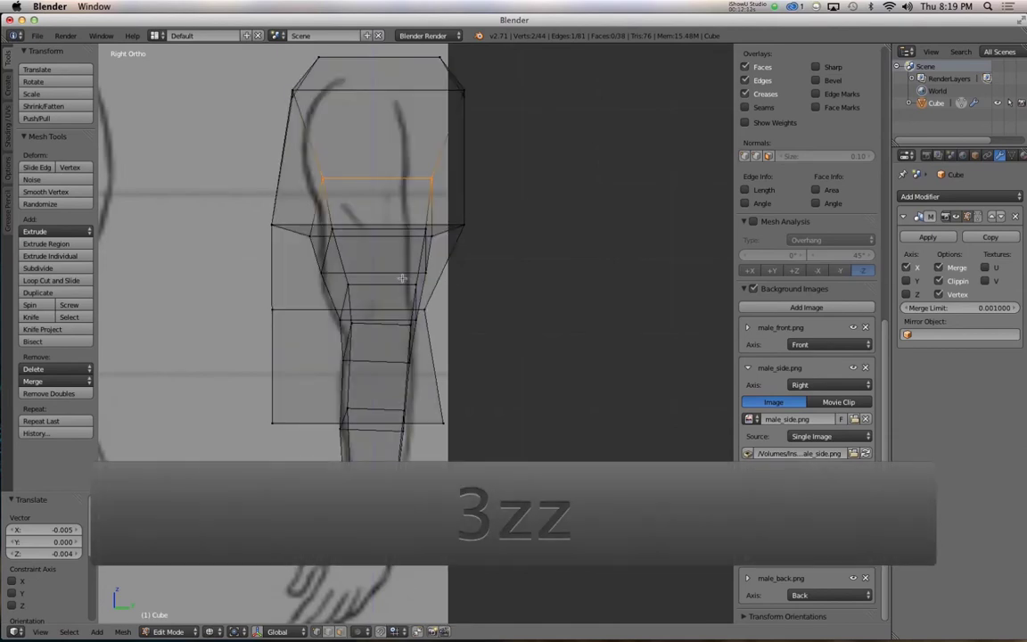
{"action": "key", "text": "z"}
{"action": "right_click", "coordinate": [385, 233], "text": "alt"}
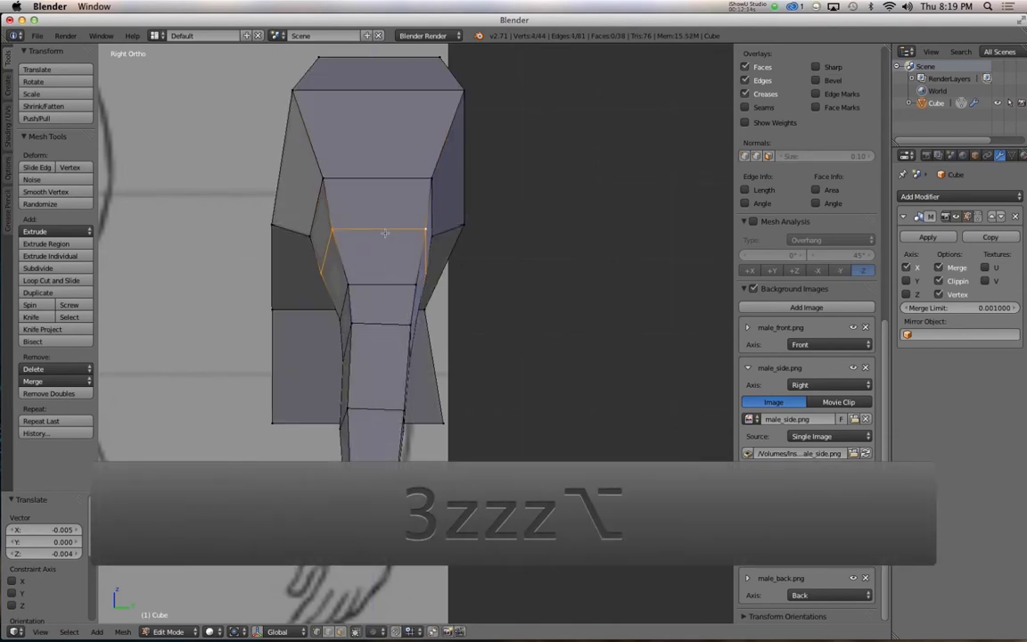
{"action": "right_click", "coordinate": [386, 284], "text": "alt+shift"}
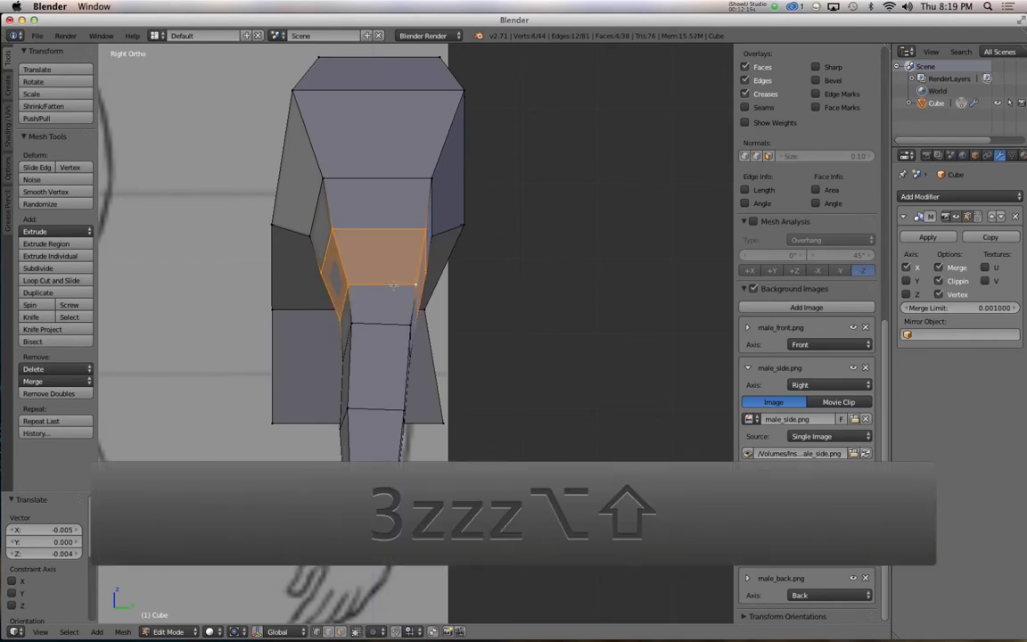
Step: Try scaling both selected arm loops to 0.833 along Y and shifting them along Y, and undo the changes
{"action": "key", "text": "z"}
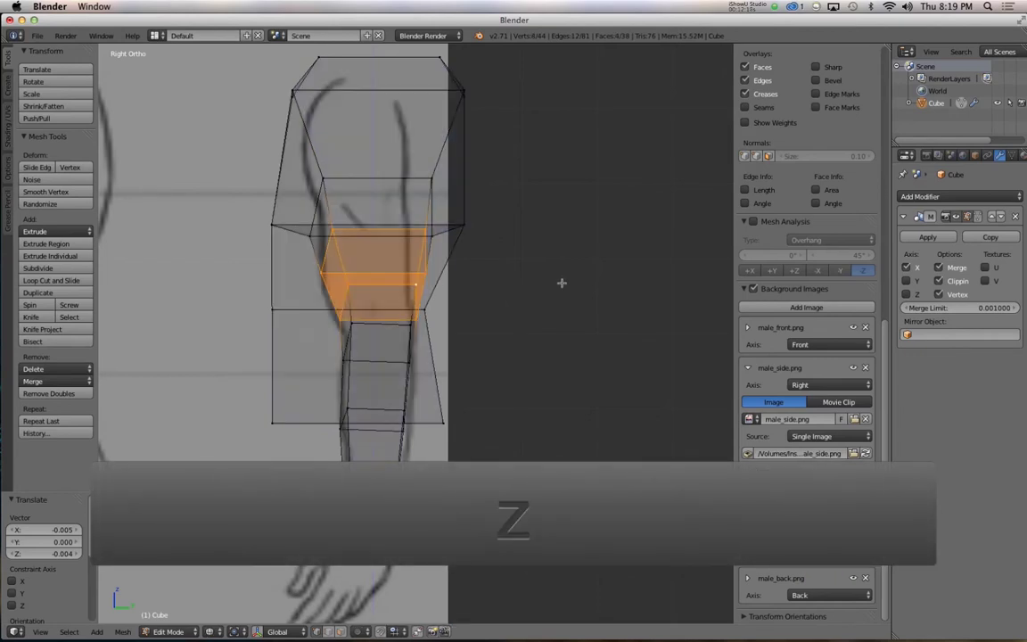
{"action": "key", "text": "s"}
{"action": "key", "text": "y"}
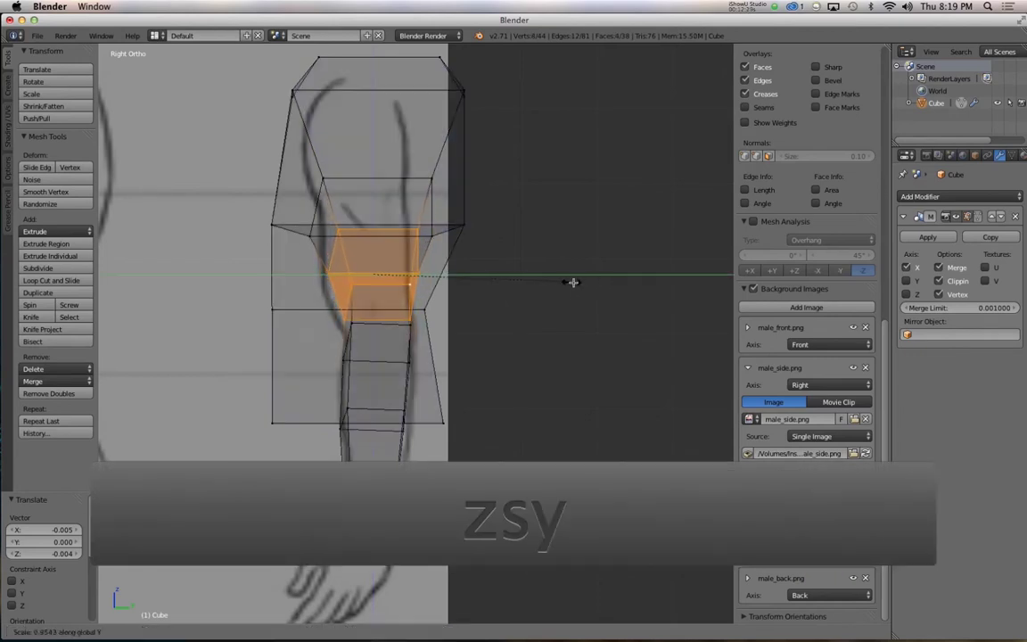
{"action": "left_click", "coordinate": [564, 282]}
{"action": "key", "text": "g"}
{"action": "key", "text": "y"}
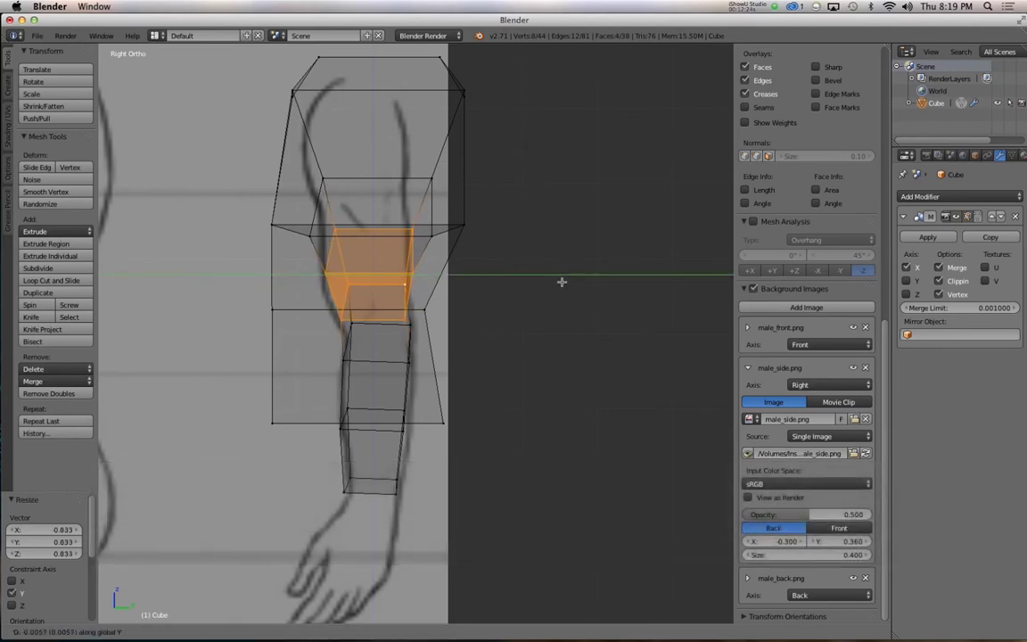
{"action": "left_click", "coordinate": [562, 281]}
{"action": "key", "text": "z"}
{"action": "mouse_move", "coordinate": [520, 284]}
{"action": "left_mouse_down", "text": "alt"}
{"action": "mouse_move", "coordinate": [403, 346]}
{"action": "mouse_move", "coordinate": [499, 341]}
{"action": "mouse_move", "coordinate": [386, 330]}
{"action": "left_mouse_up", "text": "alt"}
{"action": "key", "text": "super+z"}
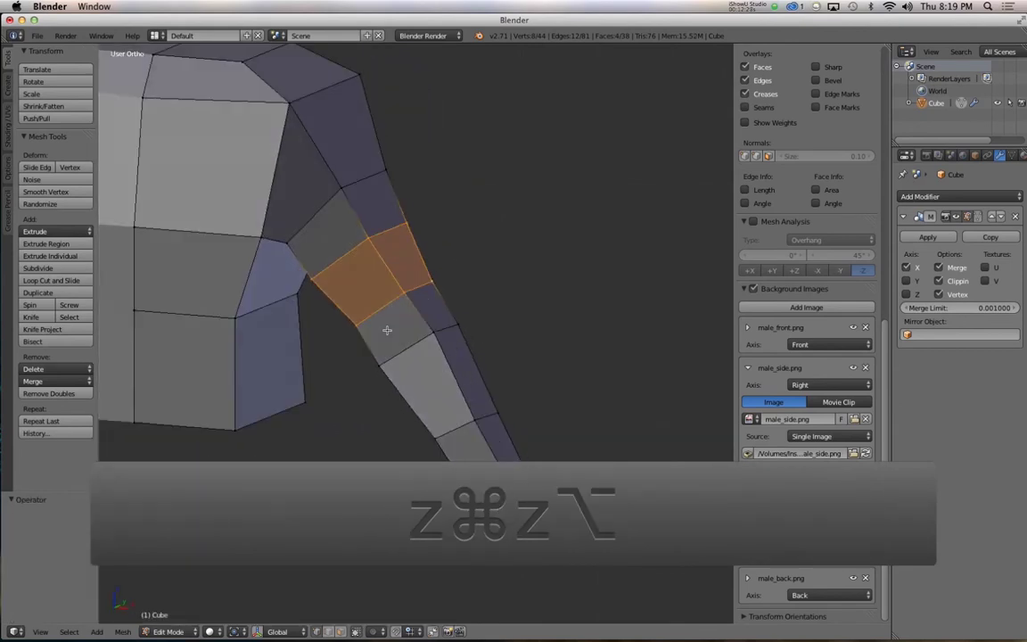
Step: Select only the middle upper-arm loop, scale it to 0.802 along Y and move it -0.009 in Y to fit the side drawing
{"action": "left_click_drag", "start_coordinate": [335, 256], "coordinate": [349, 262], "text": "alt"}
{"action": "key", "text": "3"}
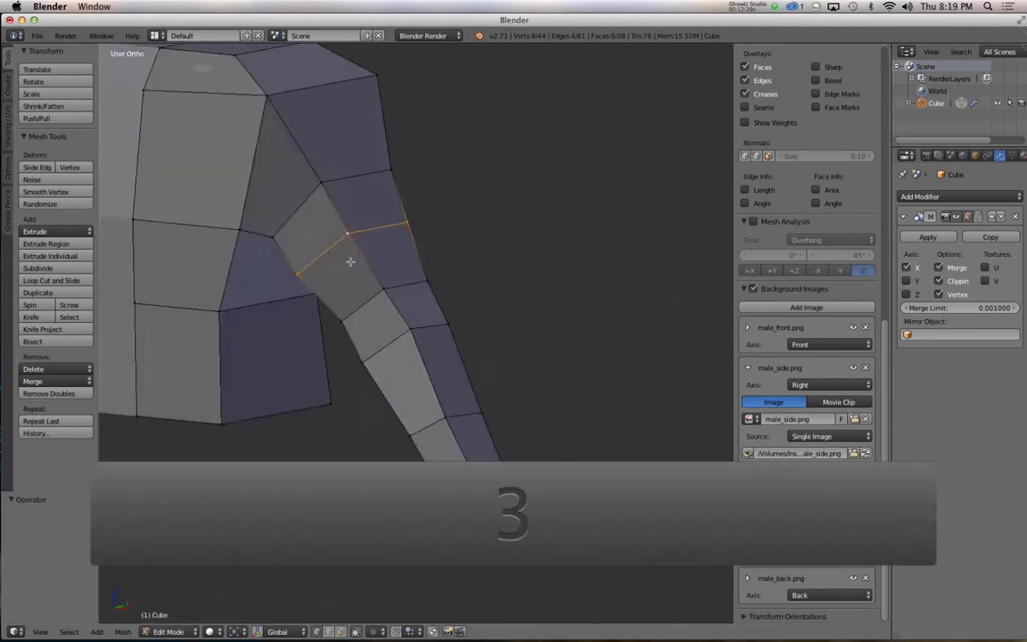
{"action": "key", "text": "z"}
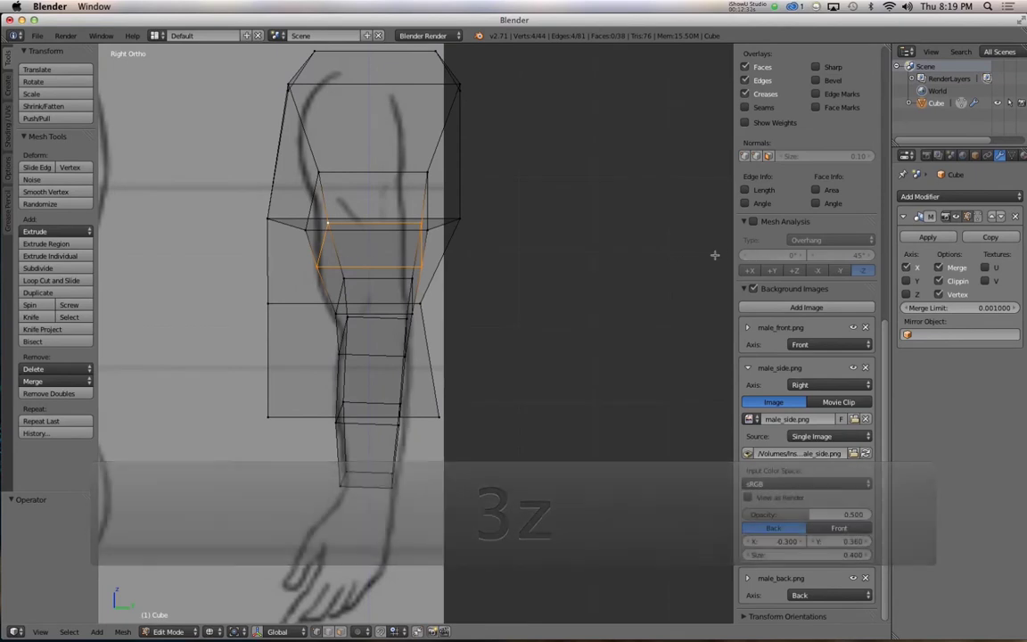
{"action": "key", "text": "s"}
{"action": "key", "text": "y"}
{"action": "left_click", "coordinate": [564, 248]}
{"action": "key", "text": "g"}
{"action": "key", "text": "y"}
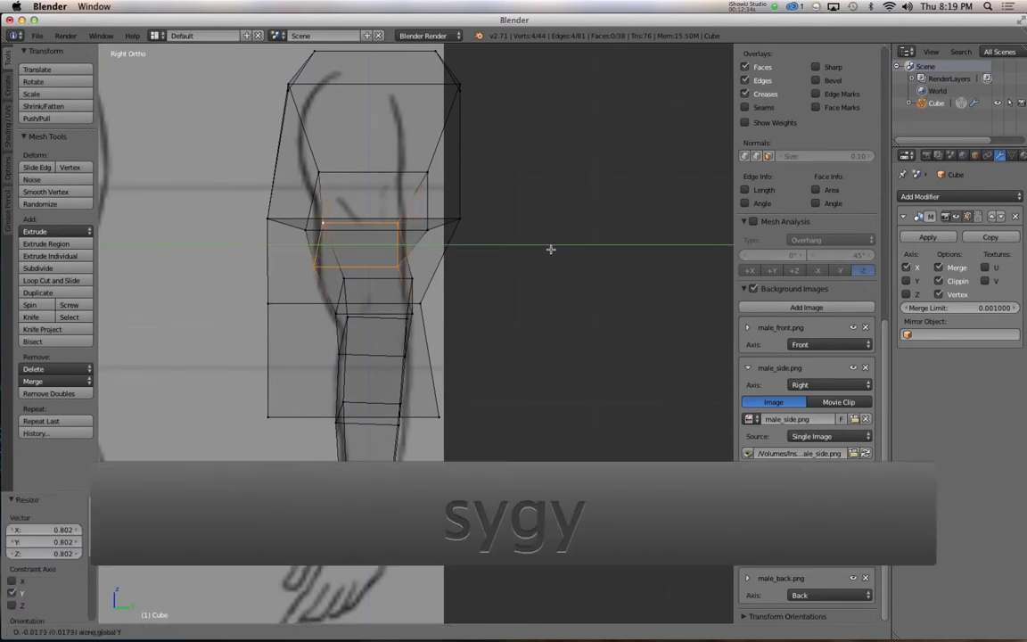
{"action": "left_click", "coordinate": [555, 250]}
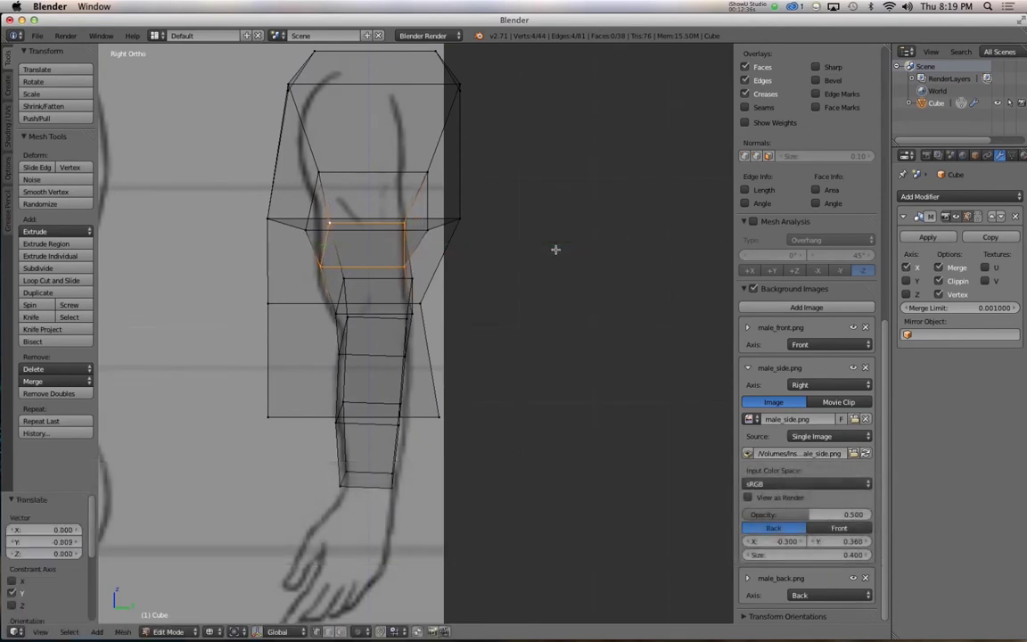
Step: Select the upper-arm loop nearest the shoulder, scale it to 0.833 along Y and move it -0.018 in Y over the side drawing
{"action": "key", "text": "z"}
{"action": "mouse_move", "coordinate": [303, 266]}
{"action": "left_mouse_down", "text": "alt"}
{"action": "mouse_move", "coordinate": [419, 221]}
{"action": "mouse_move", "coordinate": [457, 230]}
{"action": "mouse_move", "coordinate": [425, 270]}
{"action": "mouse_move", "coordinate": [375, 222]}
{"action": "mouse_move", "coordinate": [344, 90]}
{"action": "left_mouse_up", "text": "alt"}
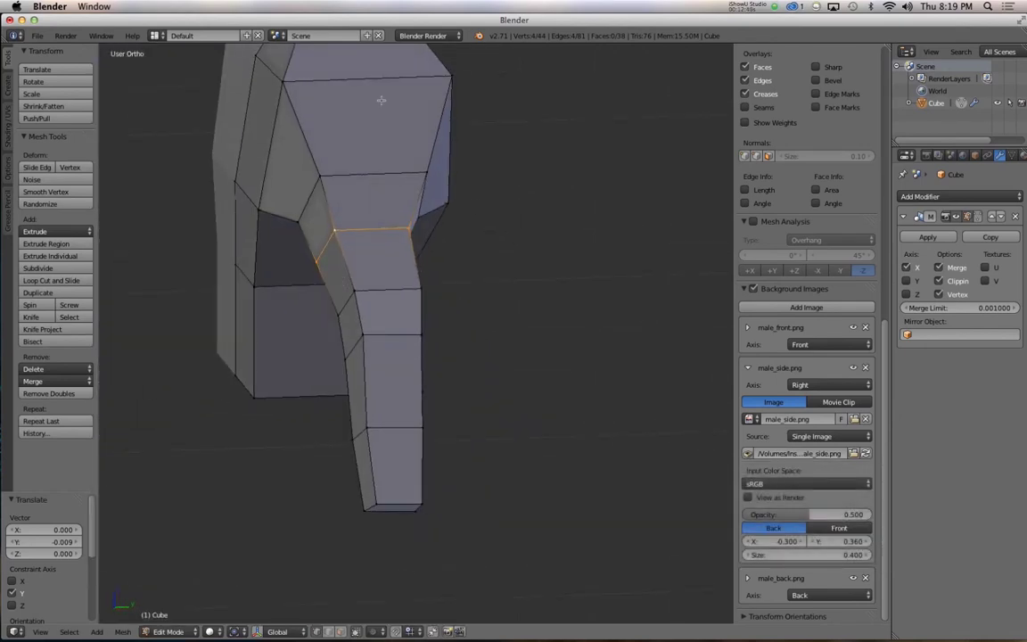
{"action": "right_click", "coordinate": [379, 176], "text": "alt"}
{"action": "key", "text": "3"}
{"action": "key", "text": "z"}
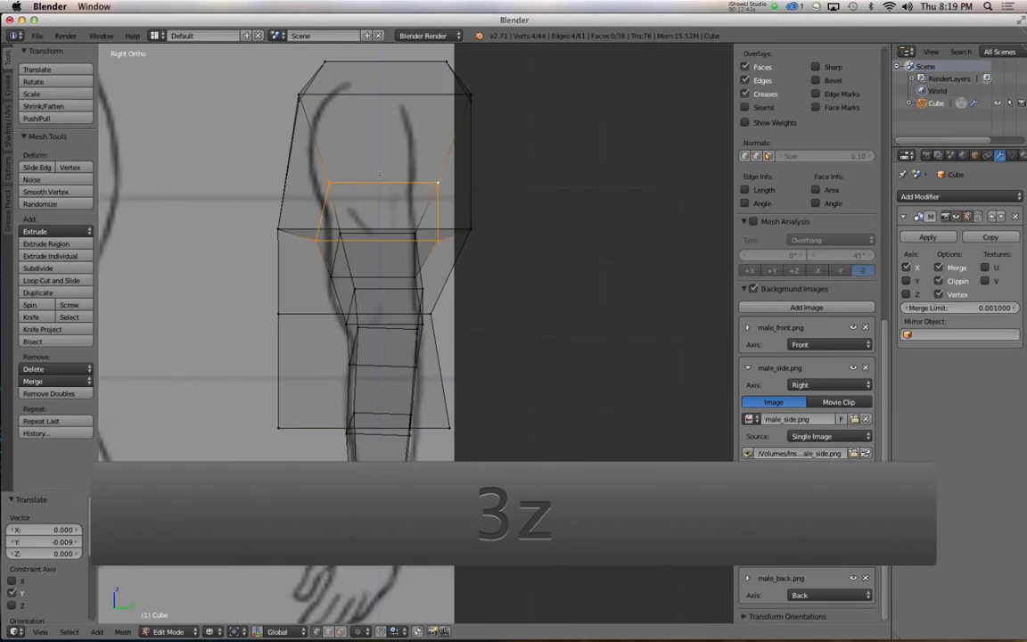
{"action": "key", "text": "s"}
{"action": "key", "text": "y"}
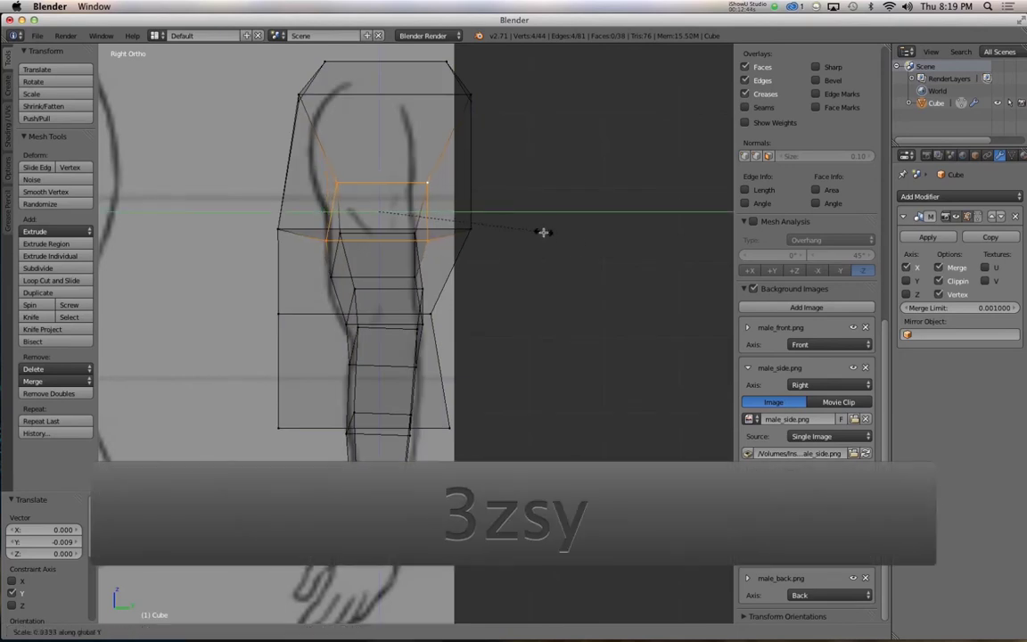
{"action": "left_click", "coordinate": [542, 232]}
{"action": "key", "text": "g"}
{"action": "key", "text": "y"}
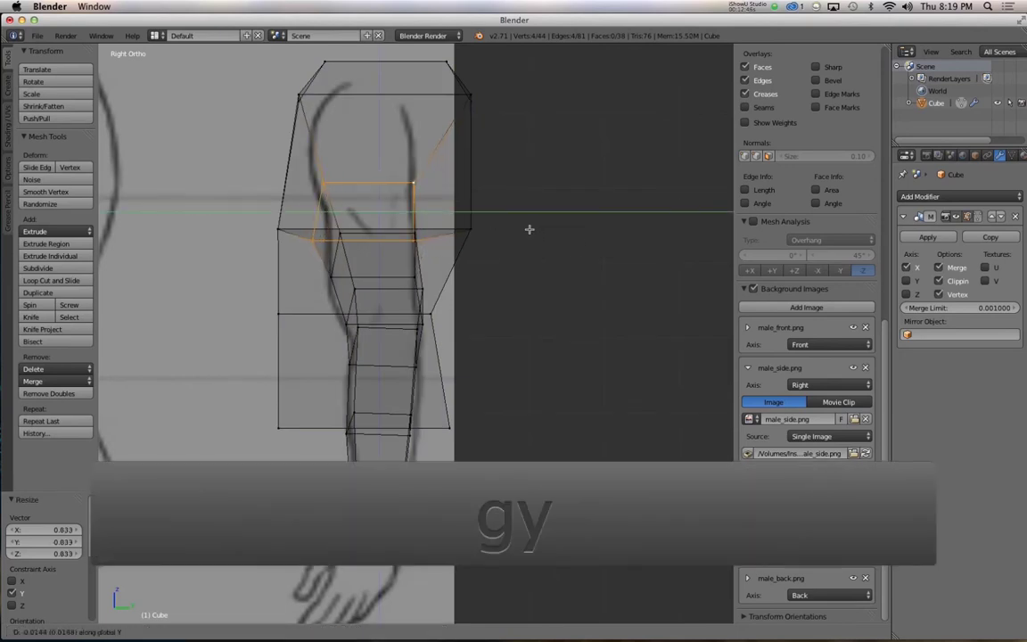
{"action": "left_click", "coordinate": [530, 229]}
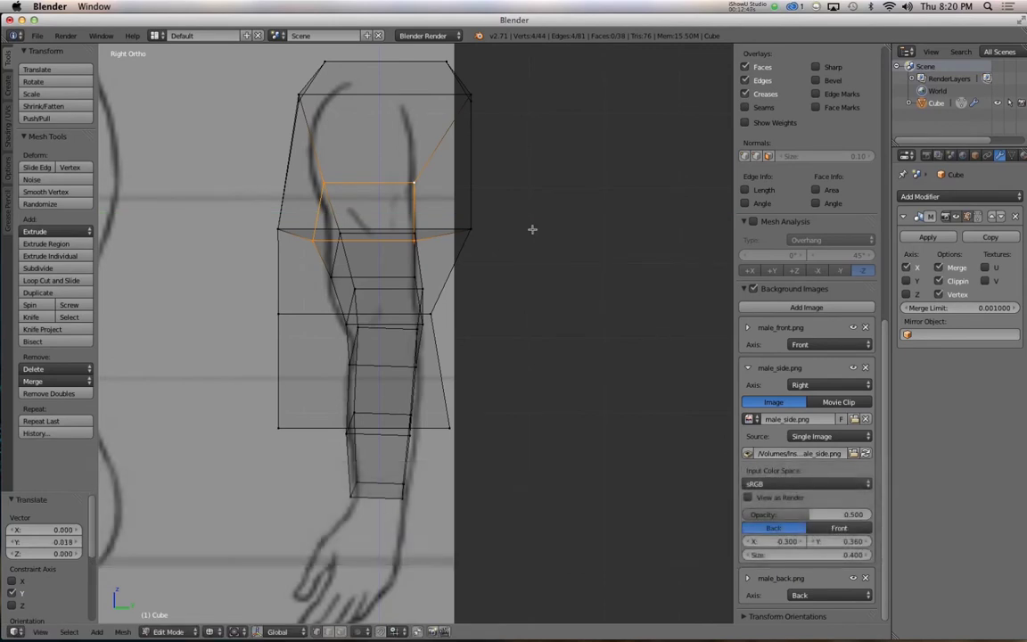
Step: Narrow the loop nearest the shoulder further to about 0.9 along Y and move it 0.005 in Y
{"action": "key", "text": "s"}
{"action": "key", "text": "y"}
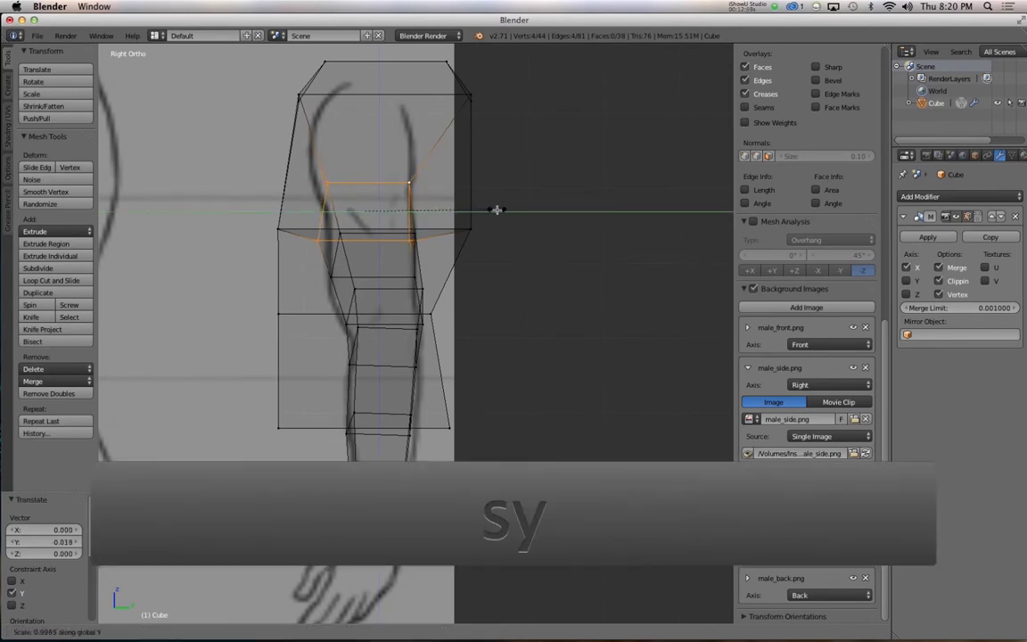
{"action": "left_click", "coordinate": [496, 210]}
{"action": "key", "text": "g"}
{"action": "key", "text": "y"}
{"action": "left_click", "coordinate": [500, 210]}
{"action": "key", "text": "1"}
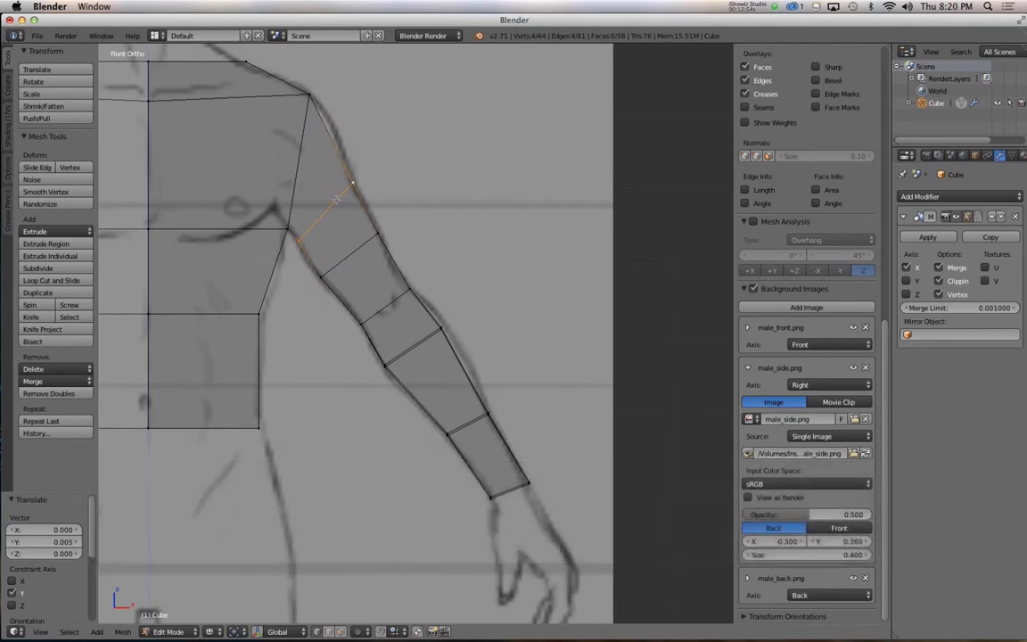
Step: Examine the reshaped arm and torso in solid shading from an angle and in wireframe against the front drawing
{"action": "key", "text": "z"}
{"action": "left_click_drag", "start_coordinate": [348, 211], "coordinate": [341, 310], "text": "alt+shift"}
{"action": "scroll", "coordinate": [336, 381], "scroll_direction": "down", "scroll_amount": 3}
{"action": "scroll", "coordinate": [353, 382], "scroll_direction": "up", "scroll_amount": 3}
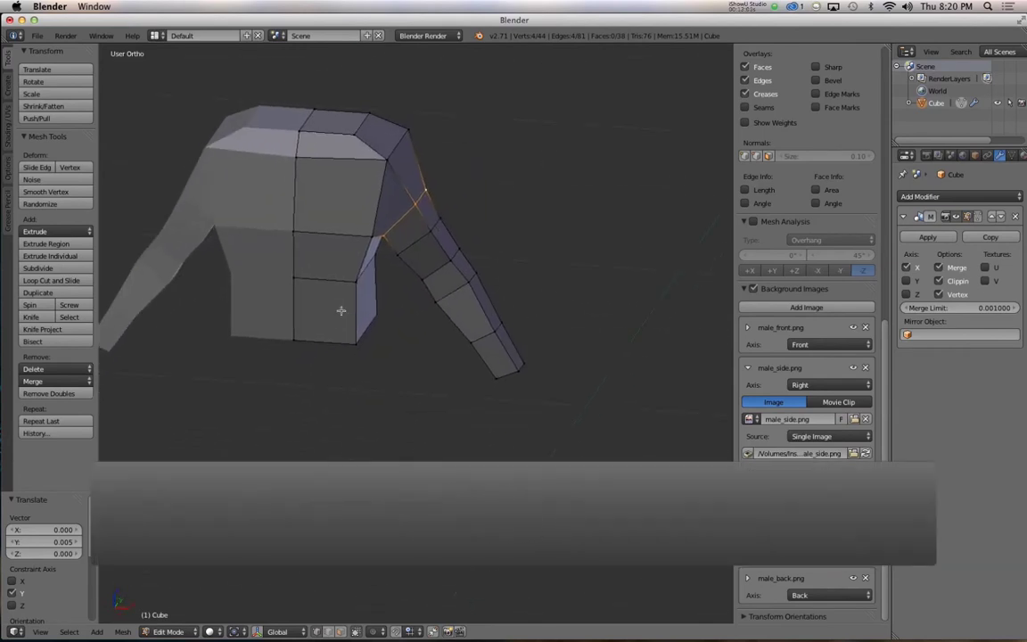
{"action": "key", "text": "1"}
{"action": "key", "text": "z"}
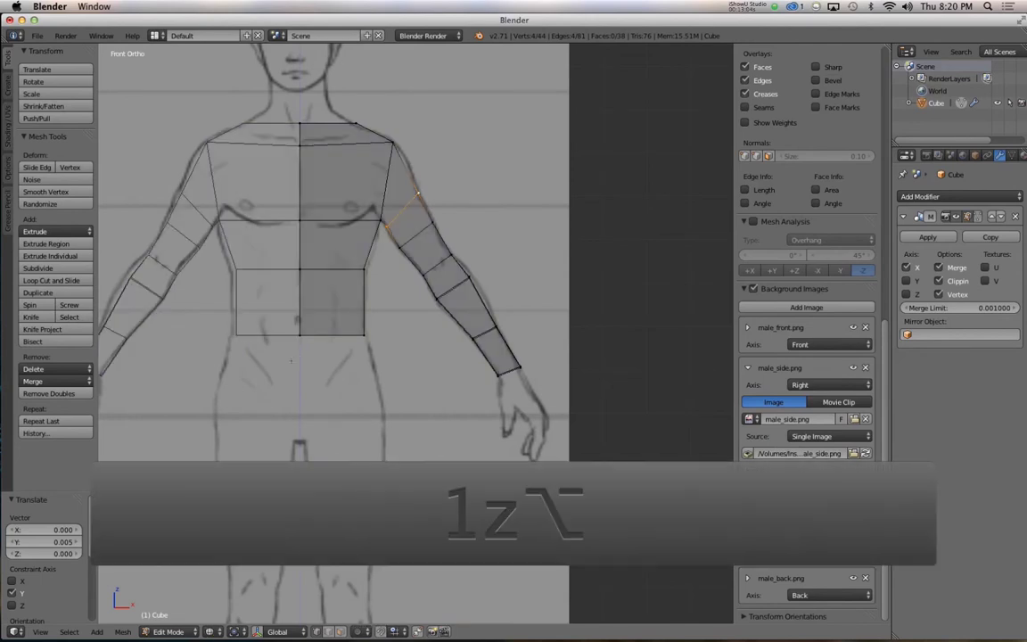
{"action": "left_click_drag", "start_coordinate": [305, 370], "coordinate": [325, 309], "text": "alt+shift"}
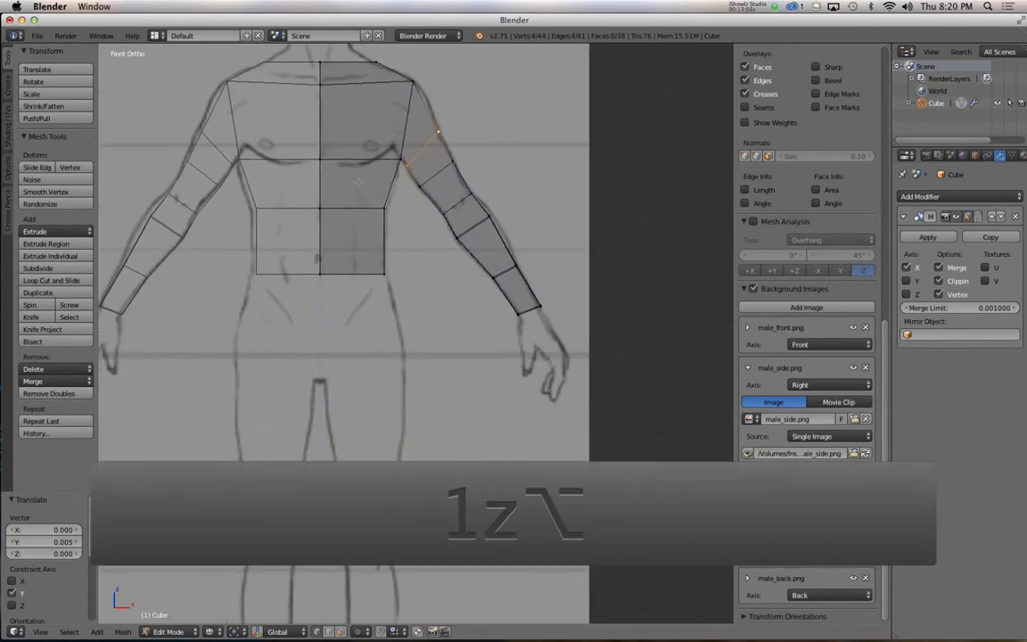
{"action": "left_click_drag", "start_coordinate": [358, 182], "coordinate": [363, 237], "text": "alt+shift"}
Step: Select the four bottom corner vertices of the torso half and show them in the front wireframe view
{"action": "left_click_drag", "start_coordinate": [364, 321], "coordinate": [317, 316], "text": "alt"}
{"action": "right_click", "coordinate": [316, 317]}
{"action": "right_click", "coordinate": [374, 311], "text": "shift"}
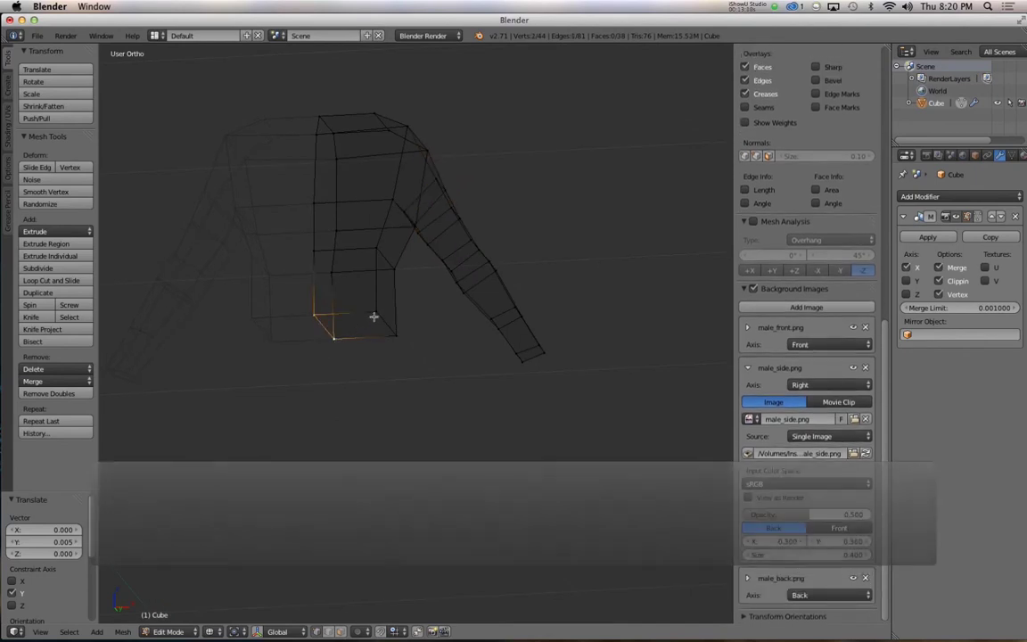
{"action": "right_click", "coordinate": [398, 336], "text": "shift"}
{"action": "key", "text": "1"}
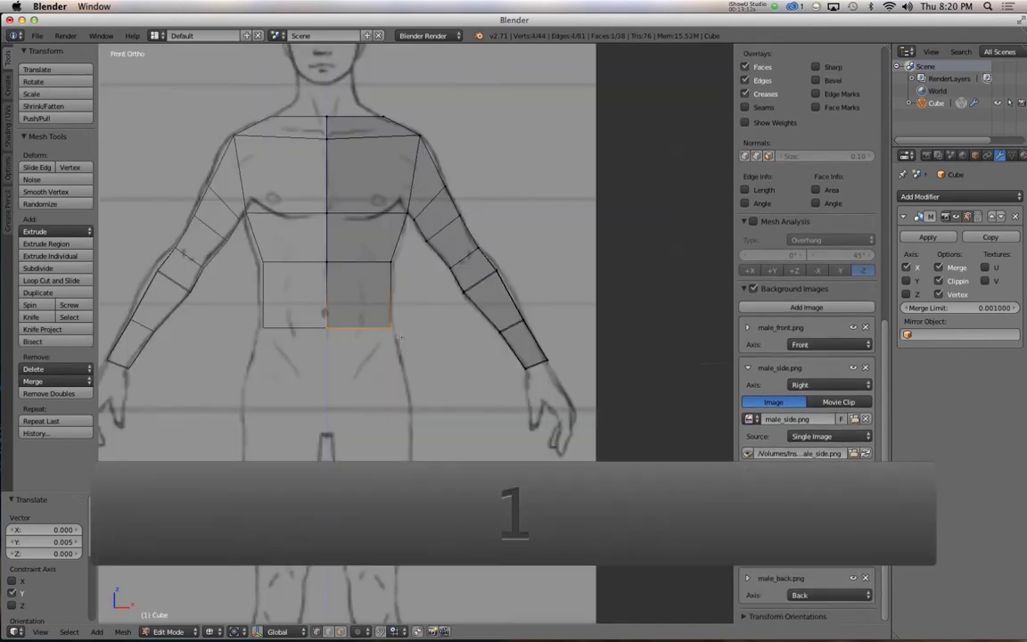
{"action": "key", "text": "z"}
{"action": "key", "text": "z"}
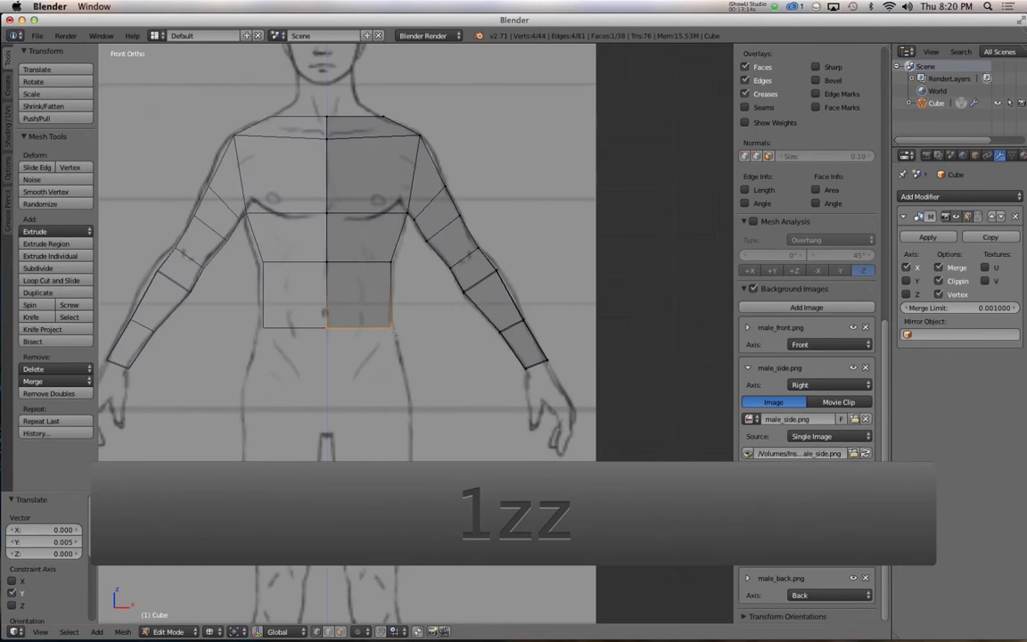
Step: Extrude the torso's bottom loop 0.130 downward and move it 0.037 in X and 0.001 in Z to the hip outline
{"action": "key", "text": "e"}
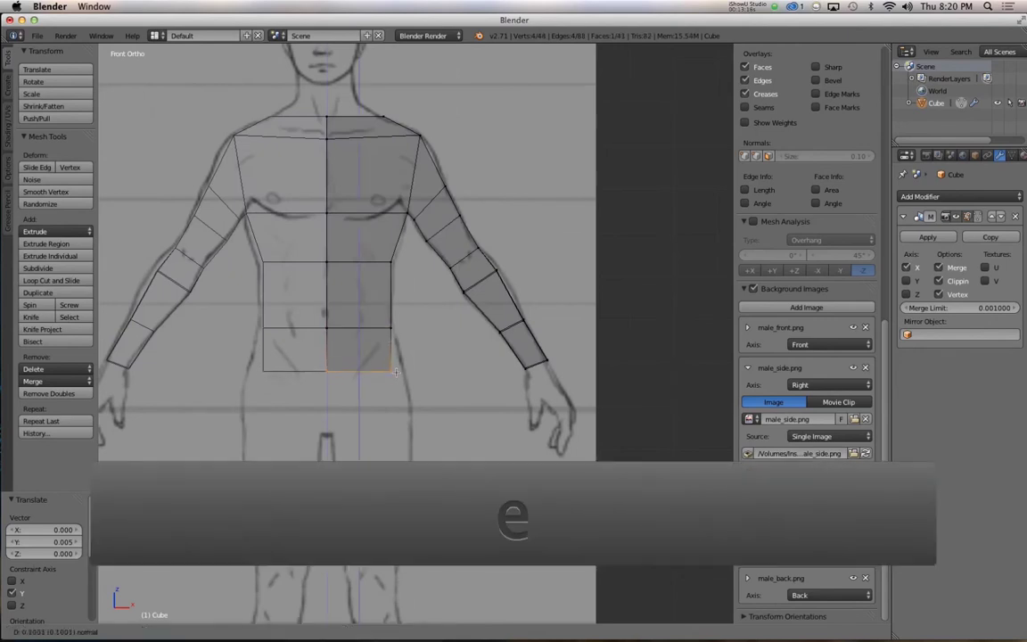
{"action": "left_click", "coordinate": [412, 387]}
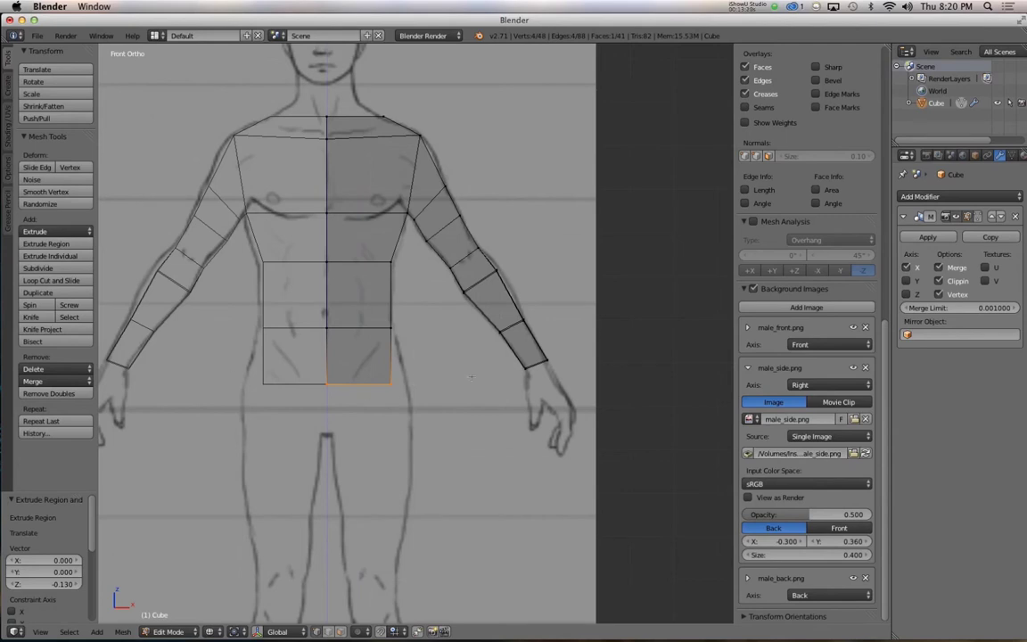
{"action": "key", "text": "g"}
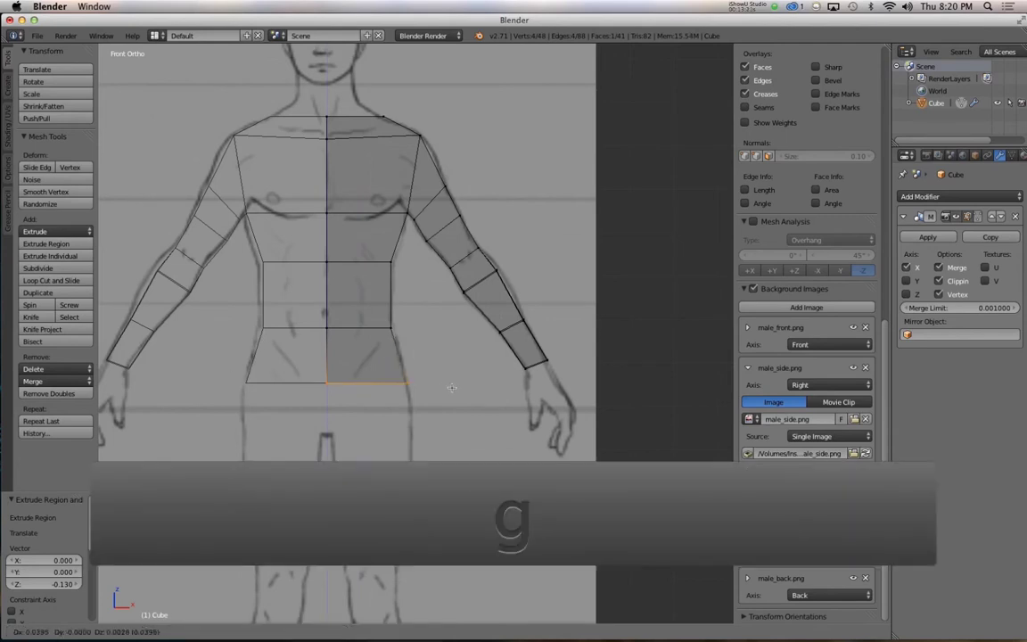
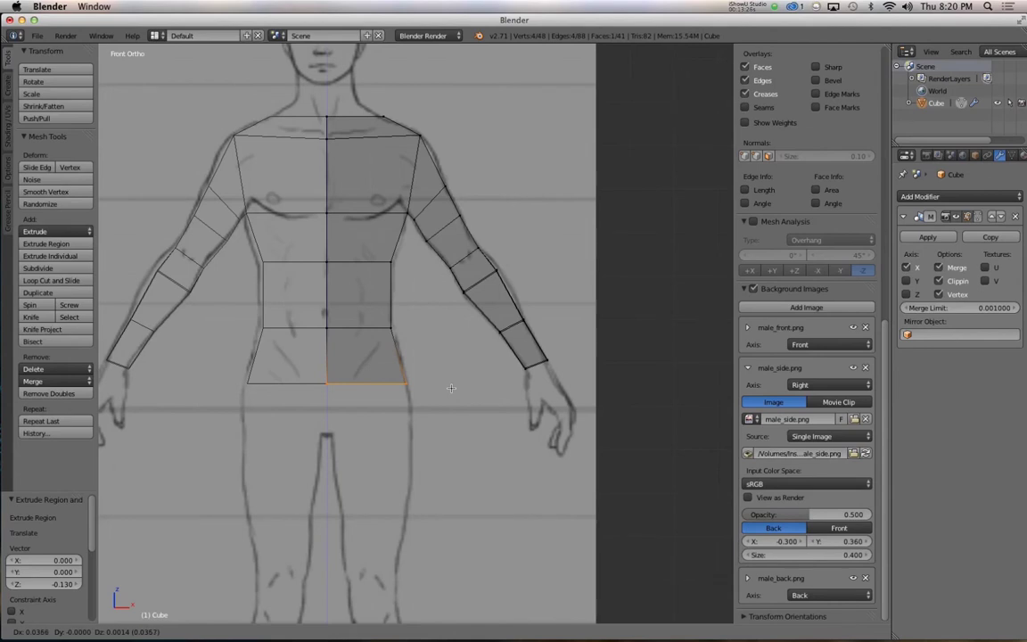
{"action": "left_click", "coordinate": [451, 388]}
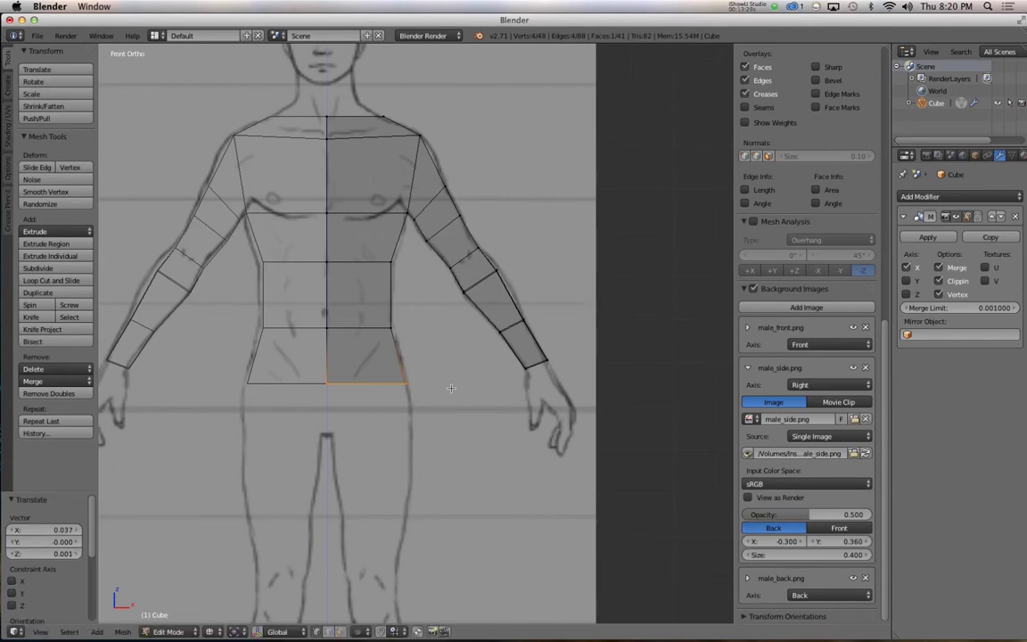
Step: Set the side drawing's X offset to 0.18 so its body lines up with the torso in side view
{"action": "key", "text": "3"}
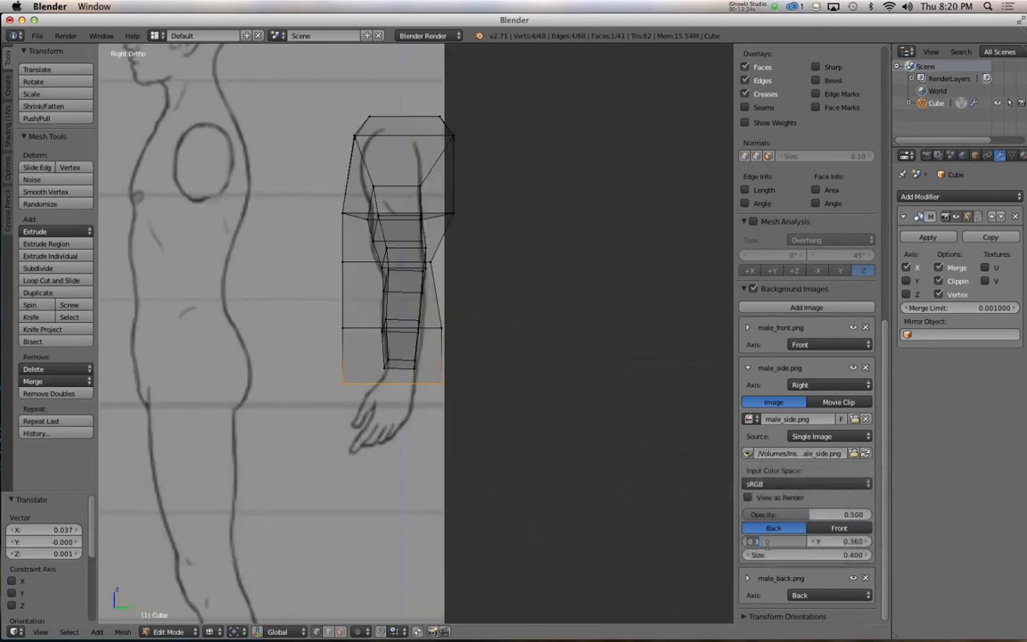
{"action": "type", "text": "-"}
{"action": "type", "text": ".18"}
{"action": "key", "text": "Return"}
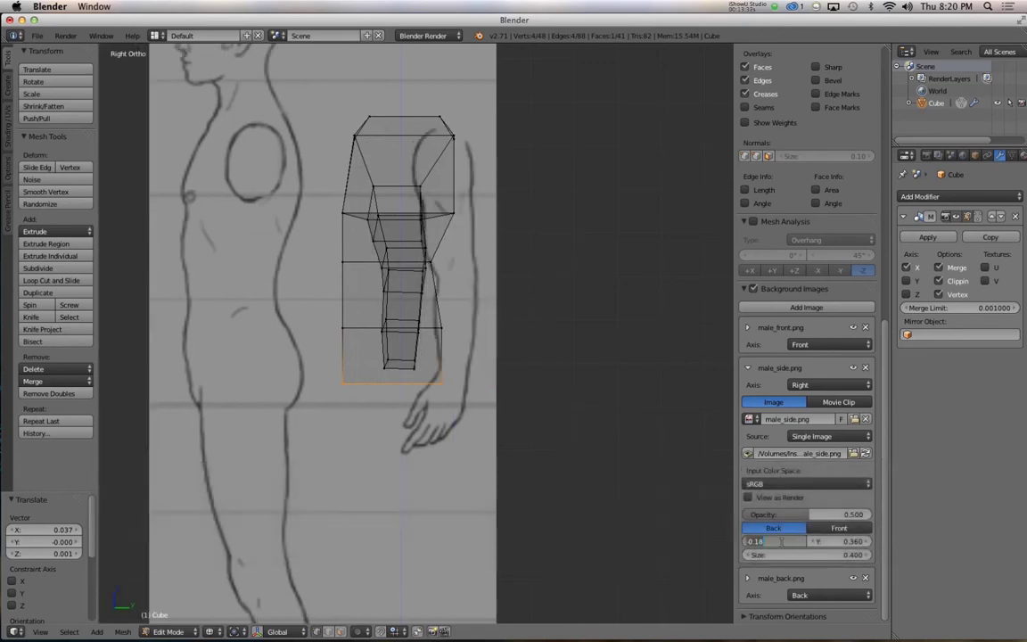
{"action": "key", "text": "BackSpace"}
{"action": "key", "text": "Return"}
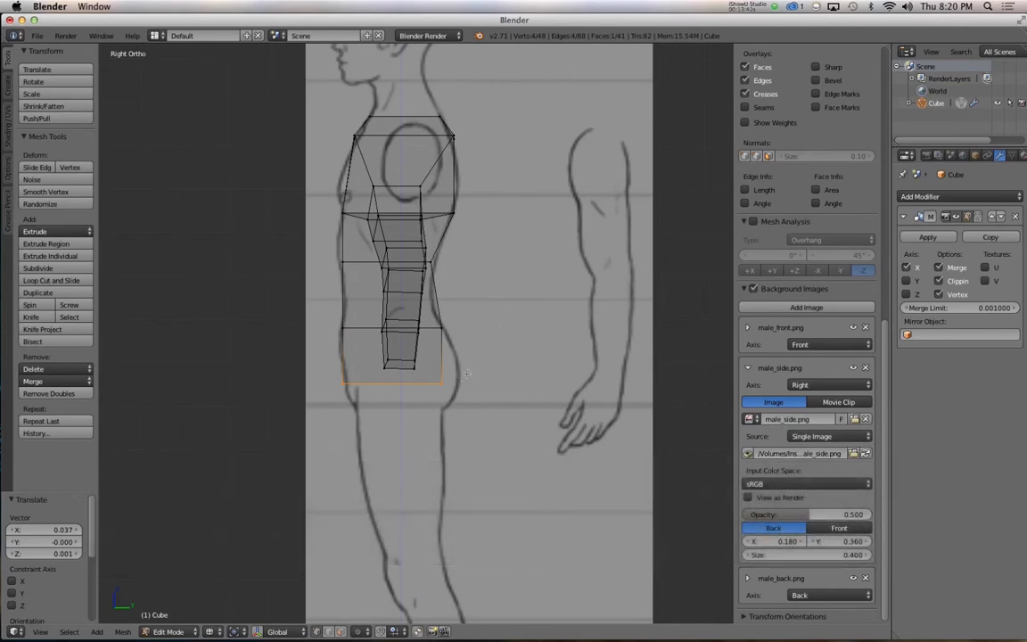
Step: Move the rear vertices of the lowest torso loop 0.039 in Y and 0.001 in Z to the buttock outline
{"action": "key", "text": "a"}
{"action": "key", "text": "b"}
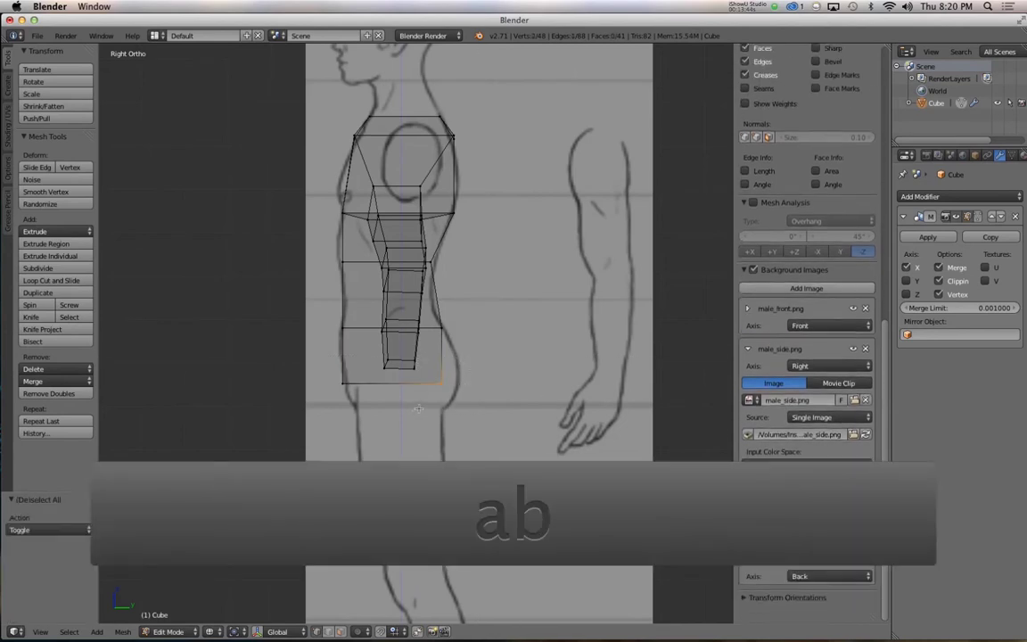
{"action": "key", "text": "g"}
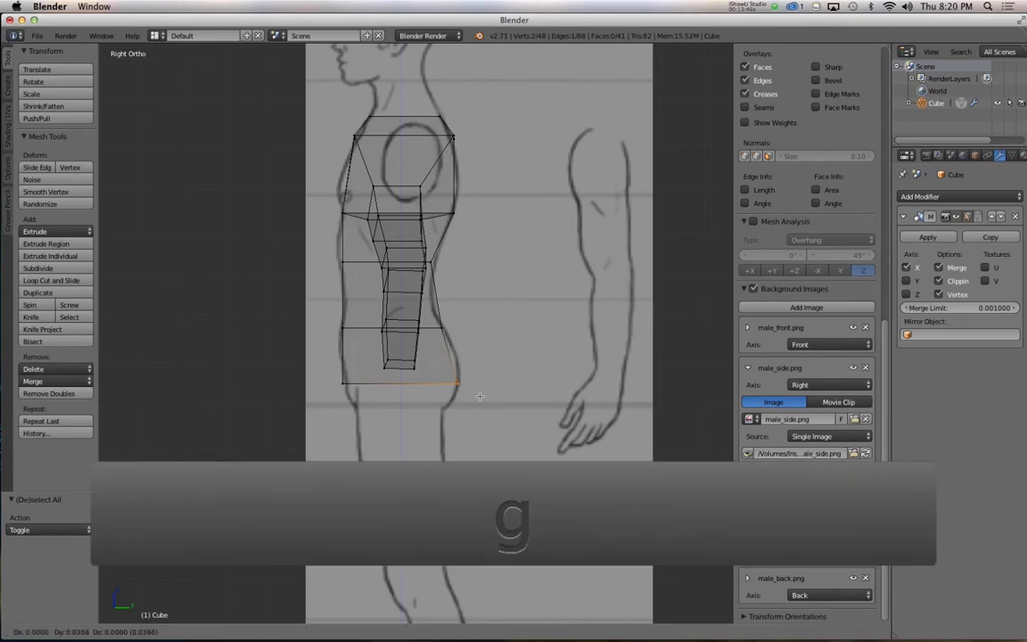
{"action": "left_click", "coordinate": [481, 393]}
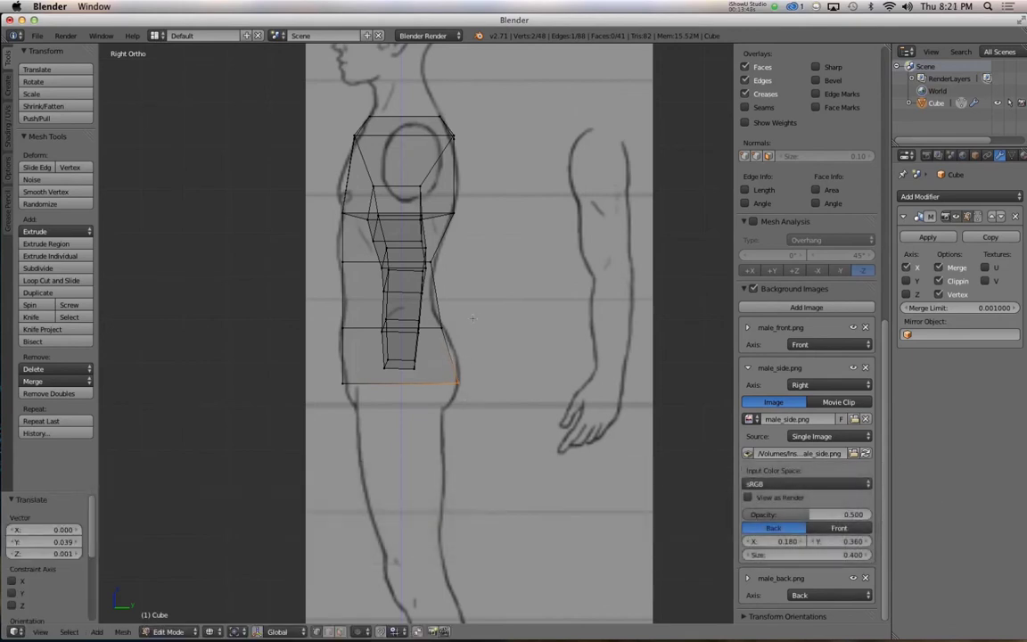
Step: Move the rear vertices of the loop above the hips -0.017 in Y and 0.034 in Z onto the lower-back outline
{"action": "key", "text": "a"}
{"action": "key", "text": "b"}
{"action": "left_click_drag", "start_coordinate": [434, 307], "coordinate": [463, 336]}
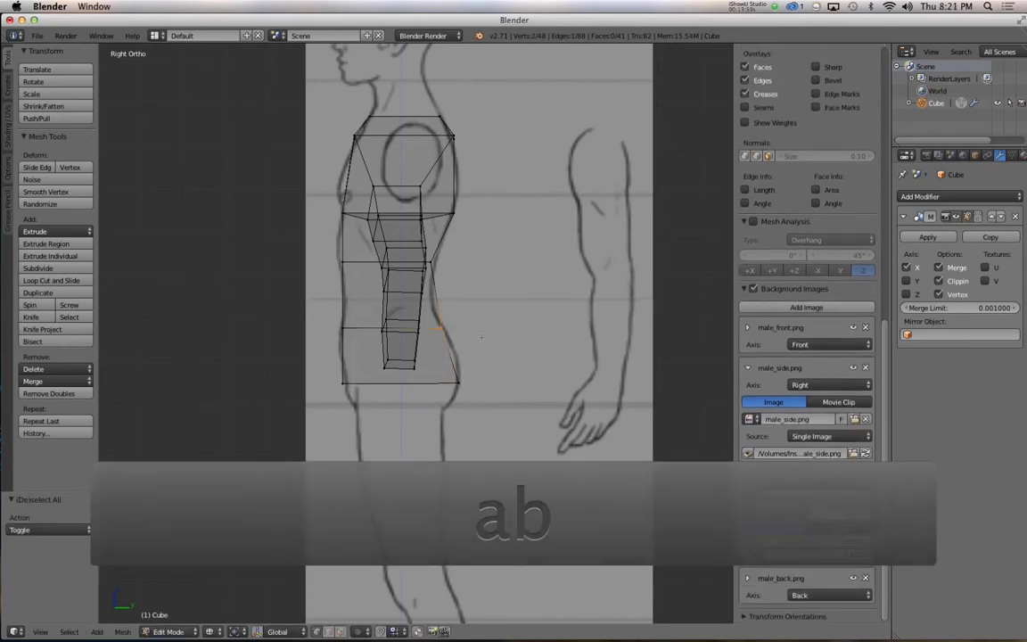
{"action": "key", "text": "g"}
{"action": "left_click", "coordinate": [482, 326]}
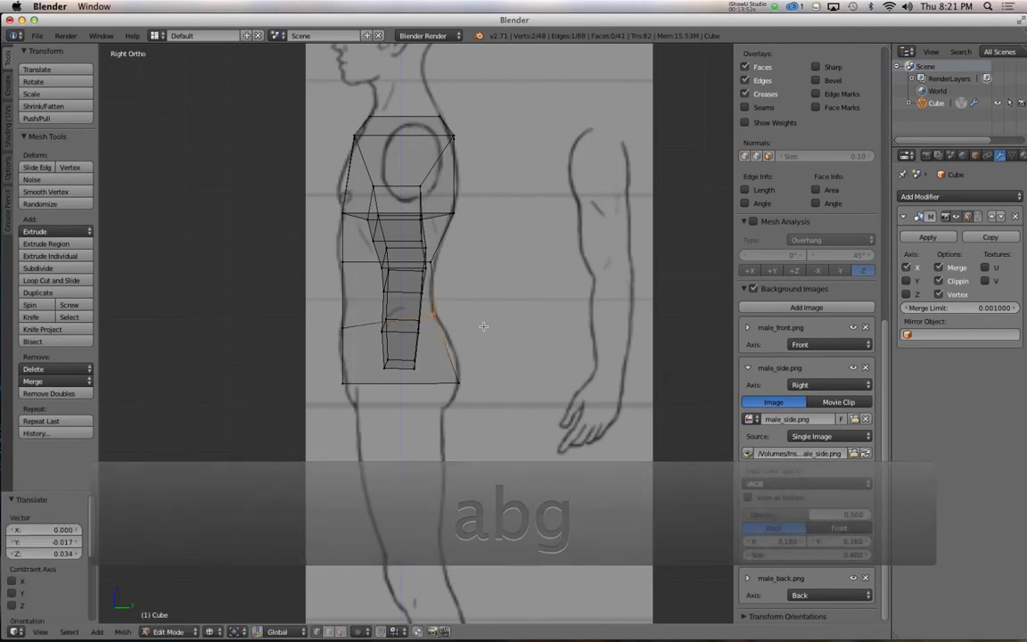
Step: Raise the rear vertices of the lowest torso loop slightly along the buttock outline
{"action": "key", "text": "a"}
{"action": "key", "text": "b"}
{"action": "left_click_drag", "start_coordinate": [488, 407], "coordinate": [485, 405]}
{"action": "key", "text": "g"}
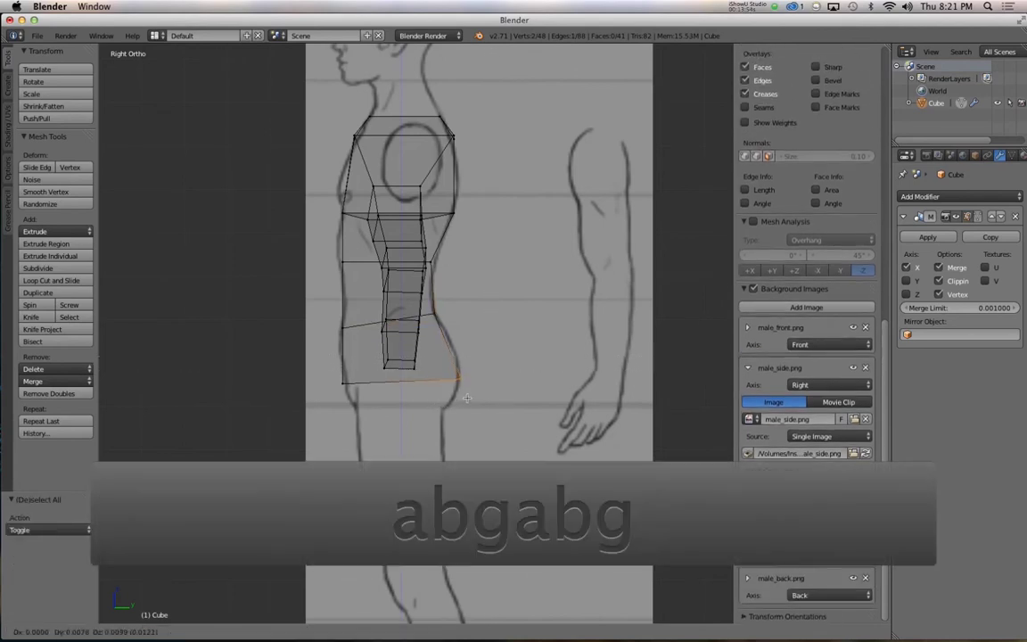
{"action": "left_click", "coordinate": [464, 385]}
Step: Move the front vertices of the lowest torso loop slightly up and inward onto the belly outline
{"action": "key", "text": "a"}
{"action": "key", "text": "b"}
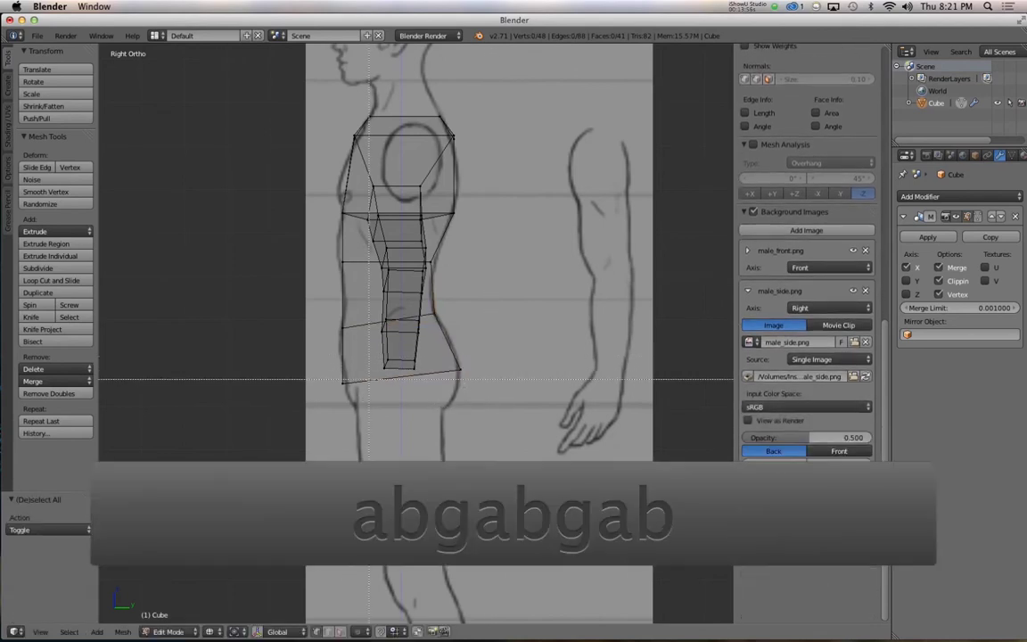
{"action": "left_click_drag", "start_coordinate": [361, 378], "coordinate": [331, 390]}
{"action": "key", "text": "g"}
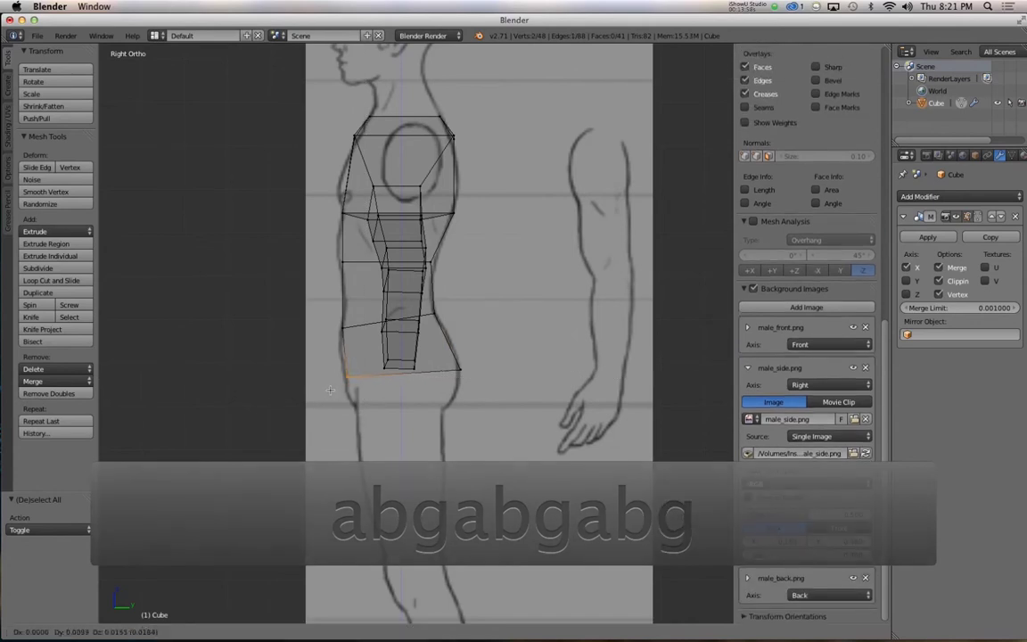
{"action": "left_click", "coordinate": [319, 348]}
Step: Move the front vertices of the loop above the hips 0.001 in Y and 0.021 in Z along the belly outline
{"action": "key", "text": "a"}
{"action": "key", "text": "b"}
{"action": "left_click_drag", "start_coordinate": [319, 348], "coordinate": [326, 332]}
{"action": "key", "text": "g"}
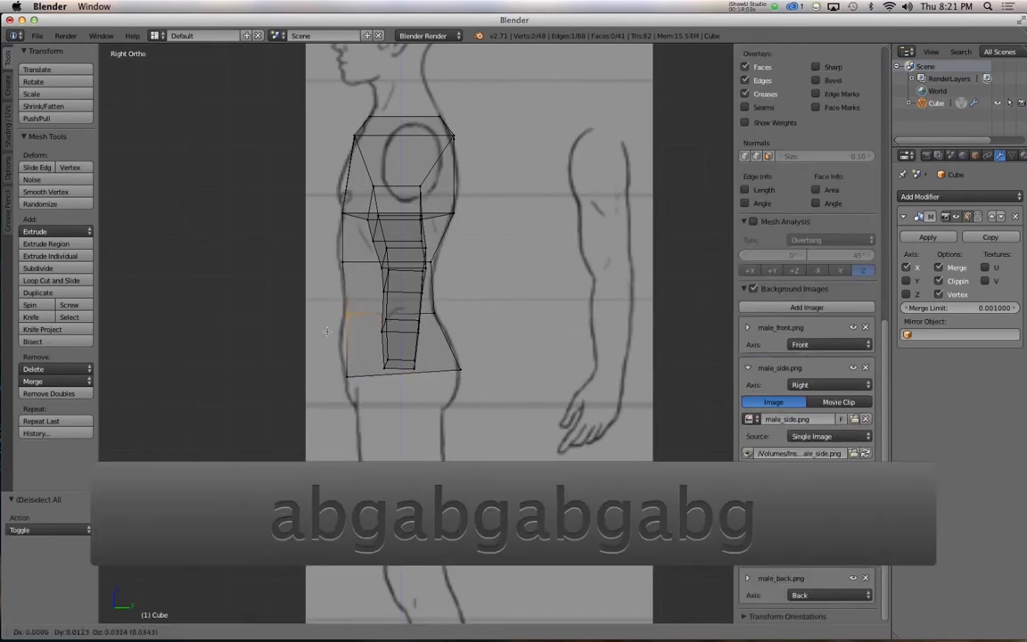
{"action": "left_click", "coordinate": [321, 338]}
Step: Select the four lowest torso vertices in front view and extrude them about 0.13 downward to the crotch
{"action": "key", "text": "1"}
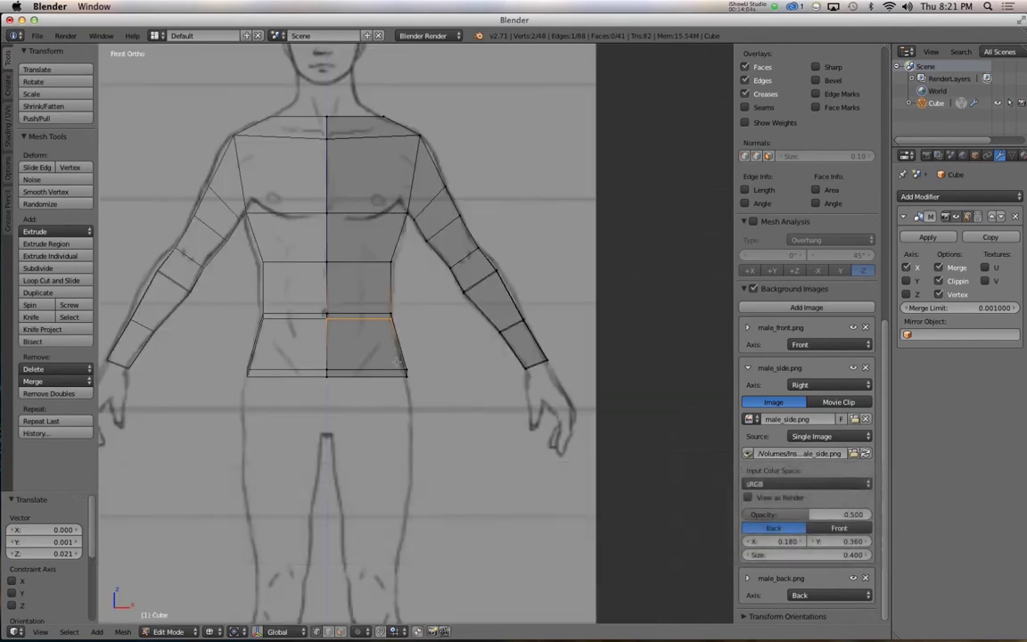
{"action": "key", "text": "a"}
{"action": "key", "text": "b"}
{"action": "left_click_drag", "start_coordinate": [419, 307], "coordinate": [267, 387]}
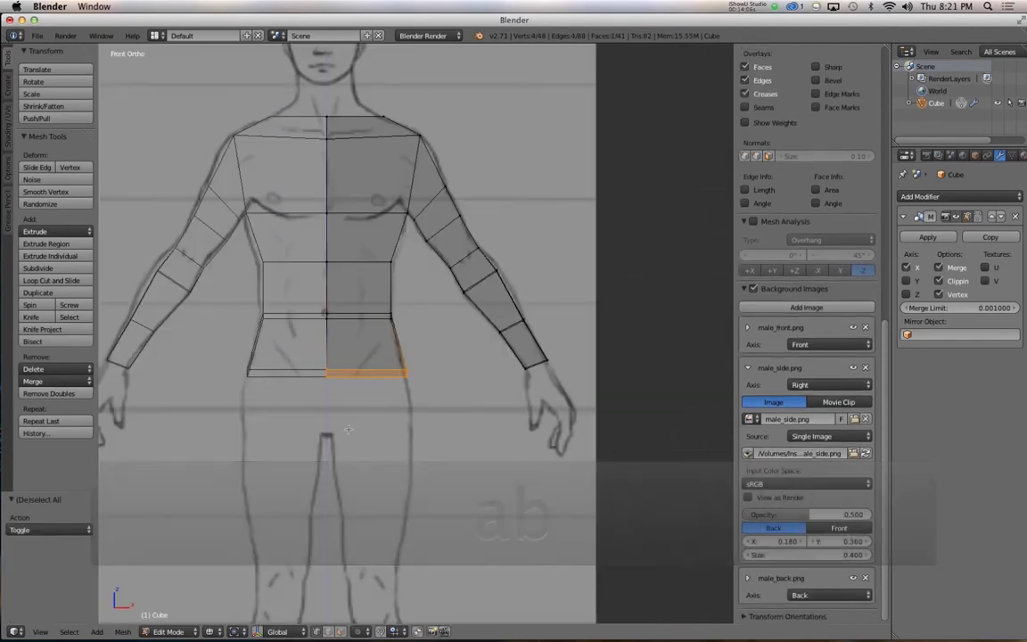
{"action": "key", "text": "e"}
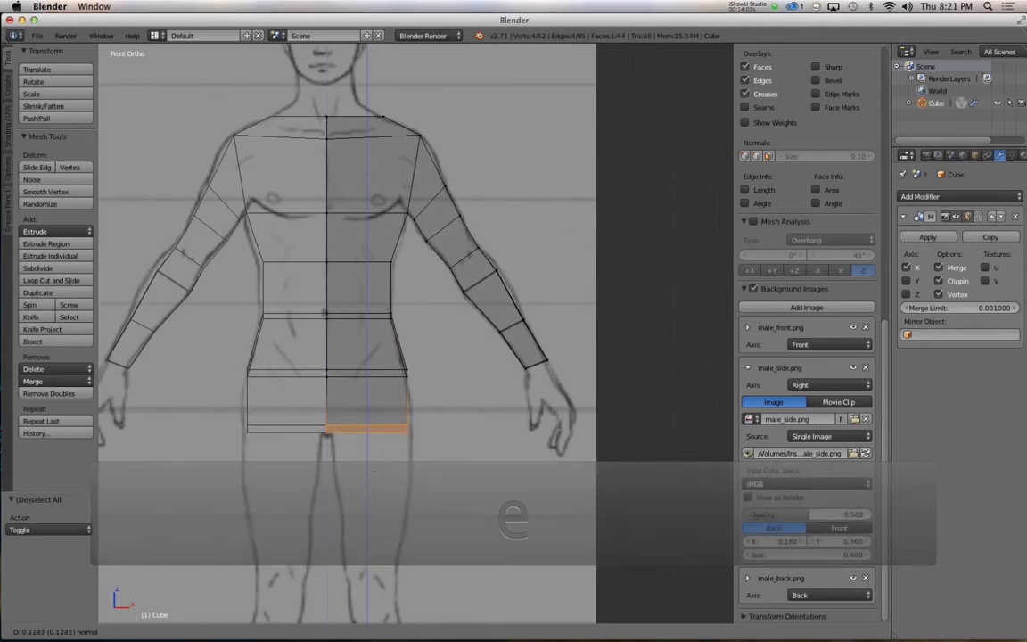
{"action": "left_click", "coordinate": [488, 379]}
{"action": "scroll", "coordinate": [807, 267], "scroll_direction": "down", "scroll_amount": 2}
Step: Move the outer vertices of the new bottom loop up and outward onto the upper-thigh outline, angling the leg opening
{"action": "key", "text": "a"}
{"action": "key", "text": "b"}
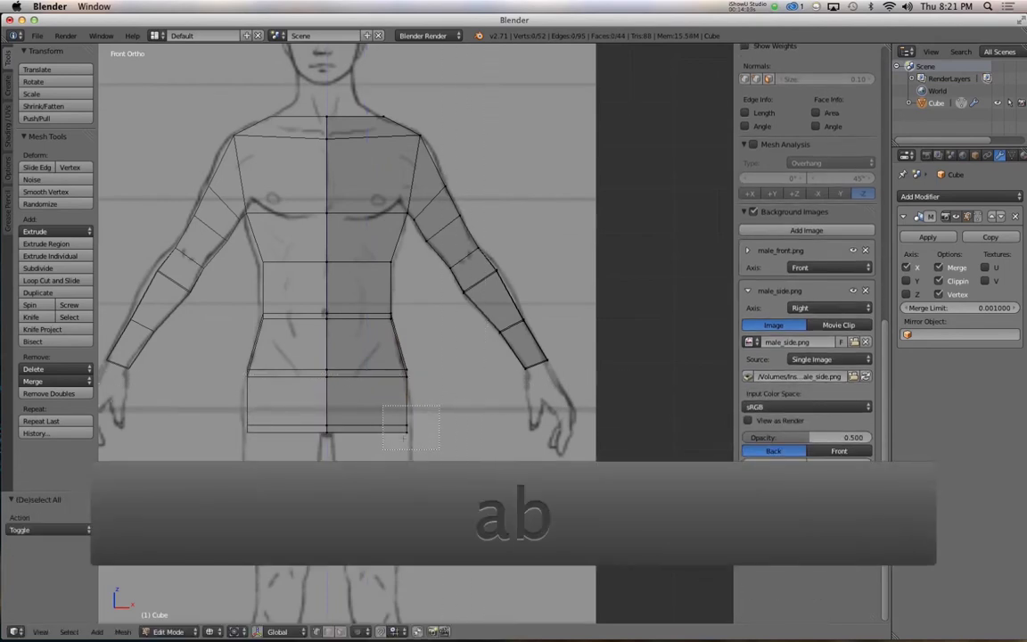
{"action": "left_click_drag", "start_coordinate": [403, 437], "coordinate": [410, 441]}
{"action": "key", "text": "g"}
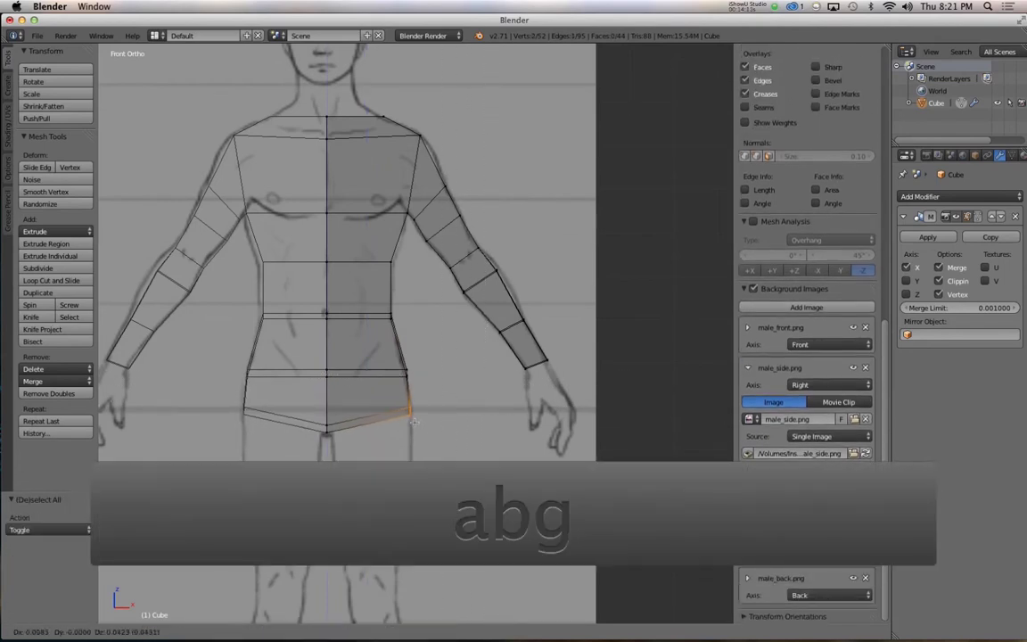
{"action": "left_click", "coordinate": [415, 419]}
Step: Move the outer vertices of the hip loop above the leg opening -0.004 in X onto the front drawing's outline
{"action": "key", "text": "a"}
{"action": "key", "text": "b"}
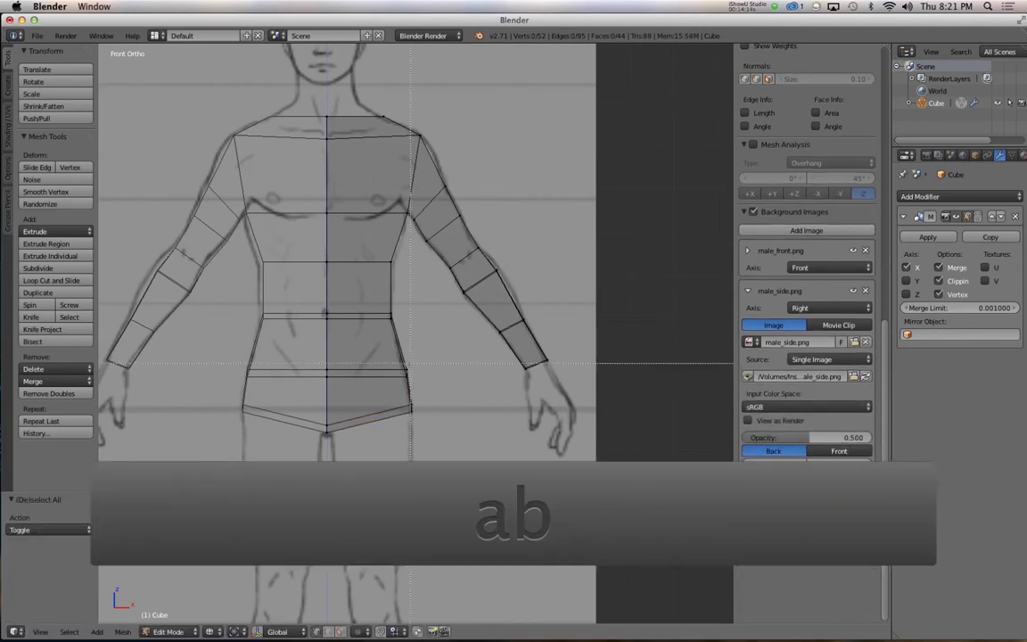
{"action": "left_click_drag", "start_coordinate": [375, 357], "coordinate": [415, 383]}
{"action": "key", "text": "g"}
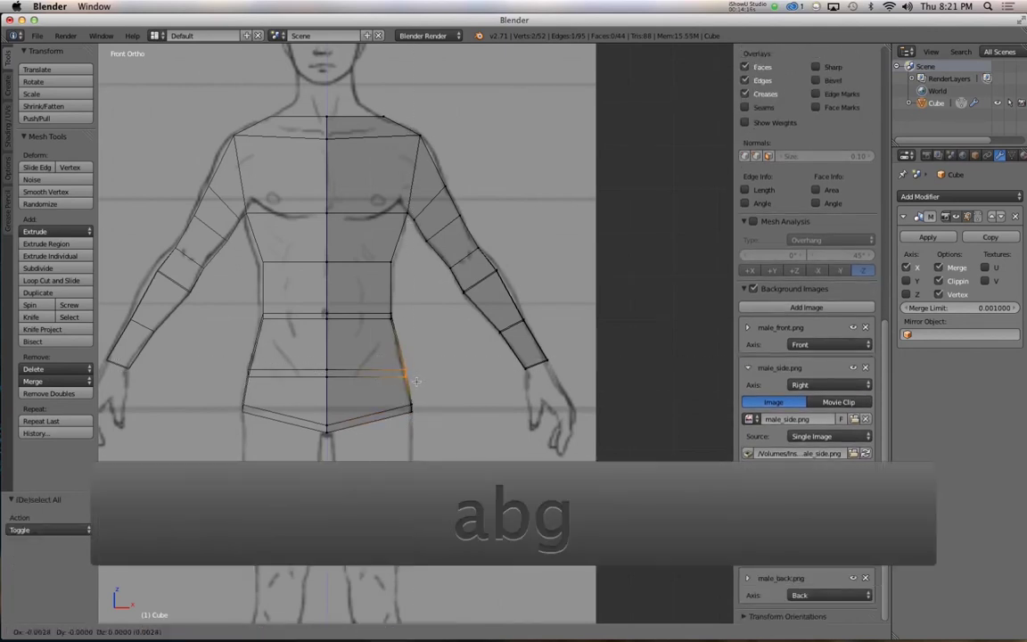
{"action": "left_click", "coordinate": [415, 382]}
Step: Scale the crotch-level loop to 0.738 along Y in side view and move it up and forward onto the thigh outline
{"action": "key", "text": "KP_3"}
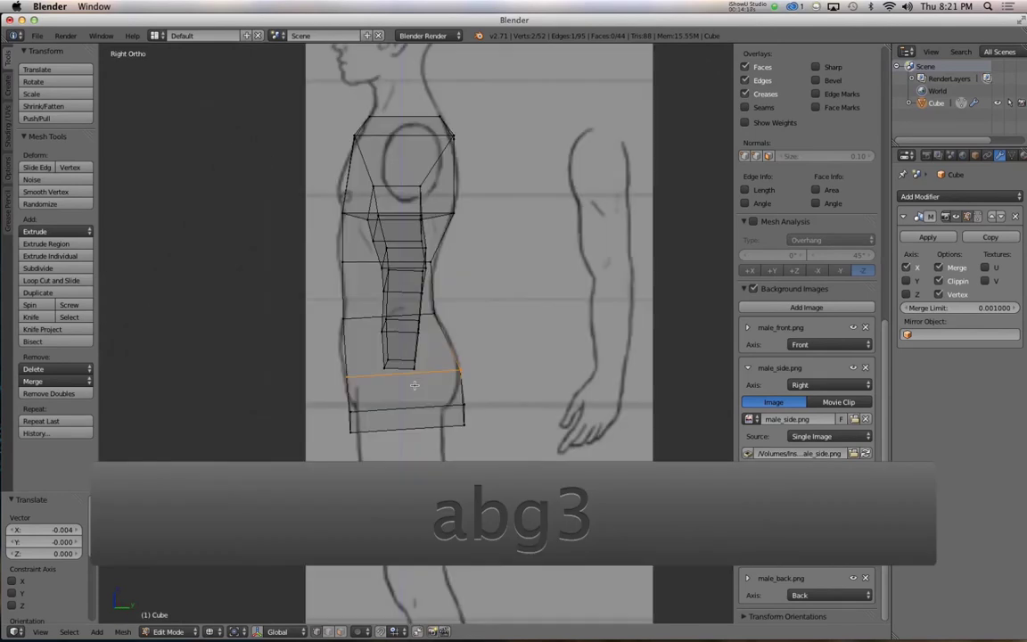
{"action": "key", "text": "a"}
{"action": "key", "text": "b"}
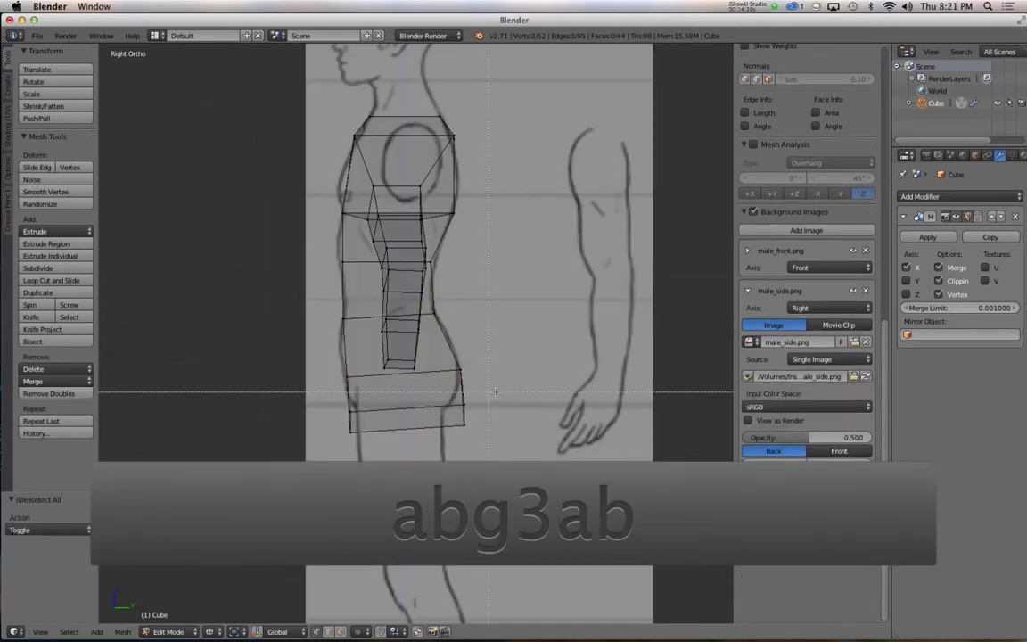
{"action": "key", "text": "s"}
{"action": "key", "text": "y"}
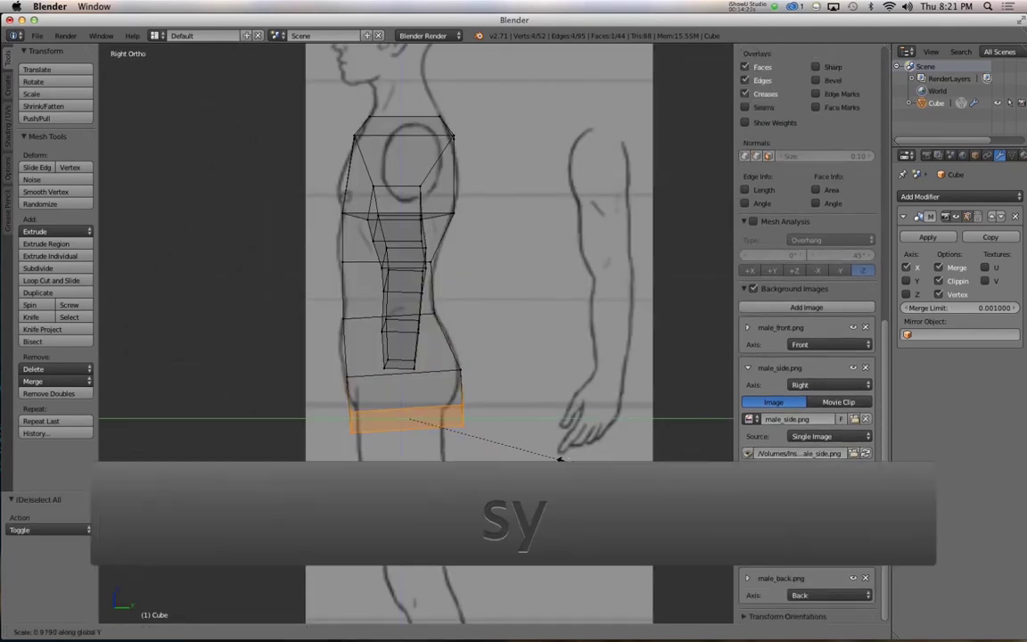
{"action": "left_click", "coordinate": [521, 455]}
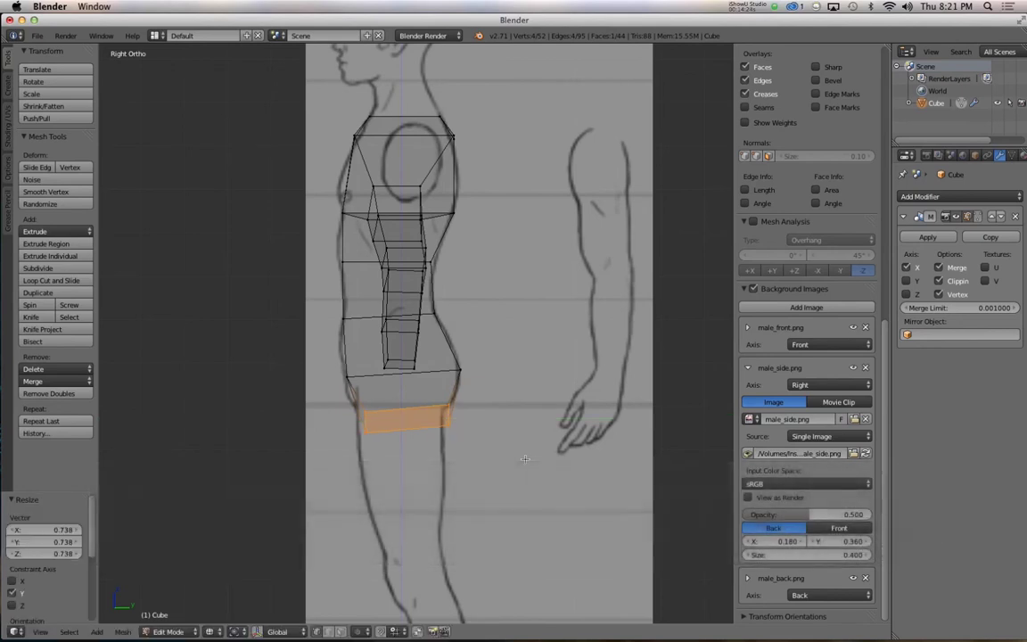
{"action": "key", "text": "g"}
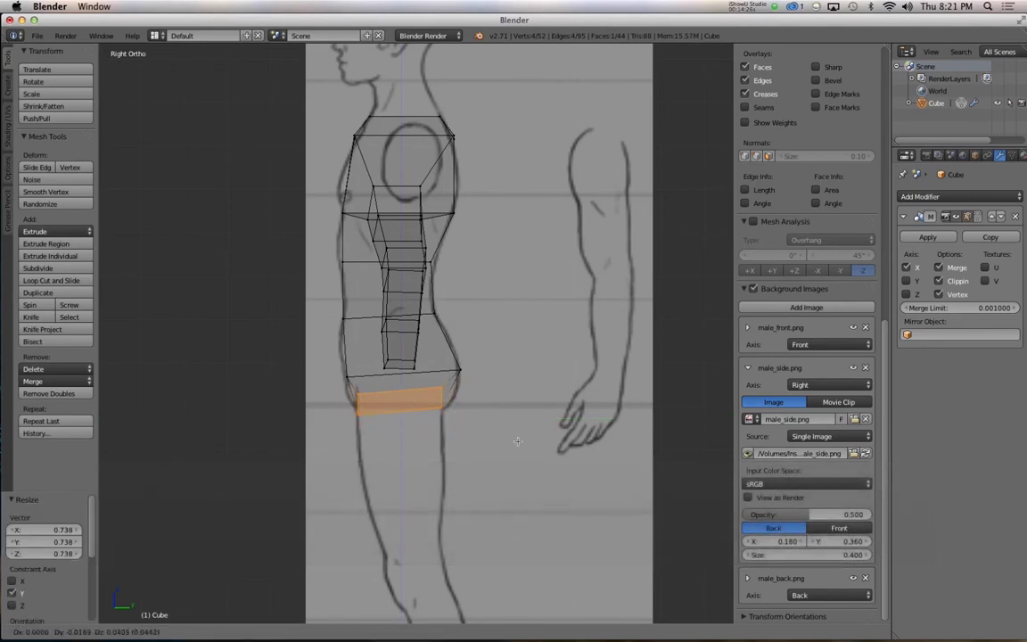
{"action": "left_click", "coordinate": [517, 443]}
Step: Move the rear vertices of the crotch-level loop 0.001 in Y and -0.008 in Z against the side drawing
{"action": "key", "text": "a"}
{"action": "key", "text": "b"}
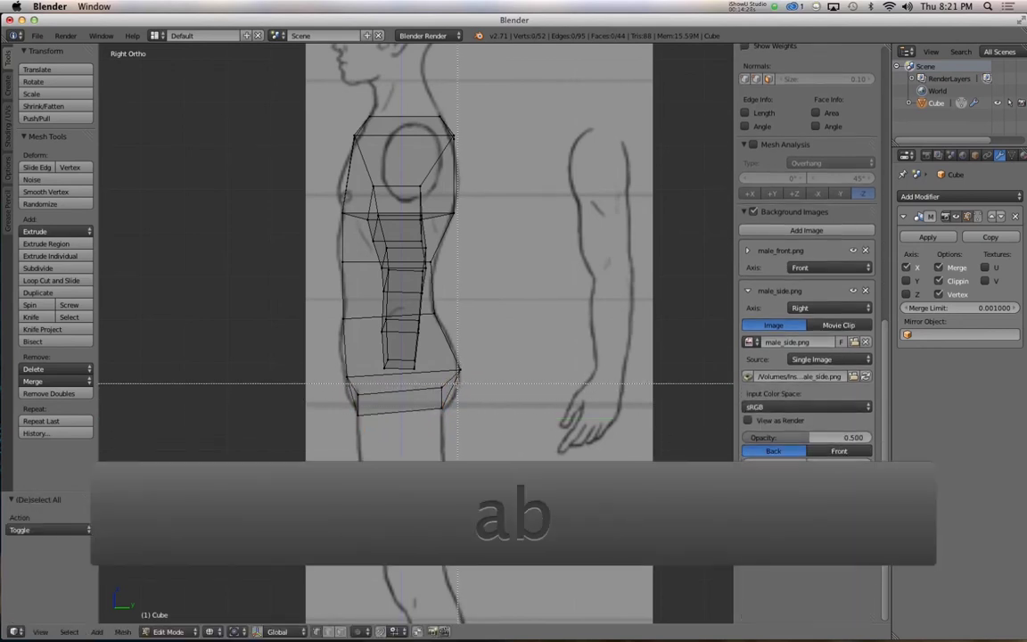
{"action": "key", "text": "g"}
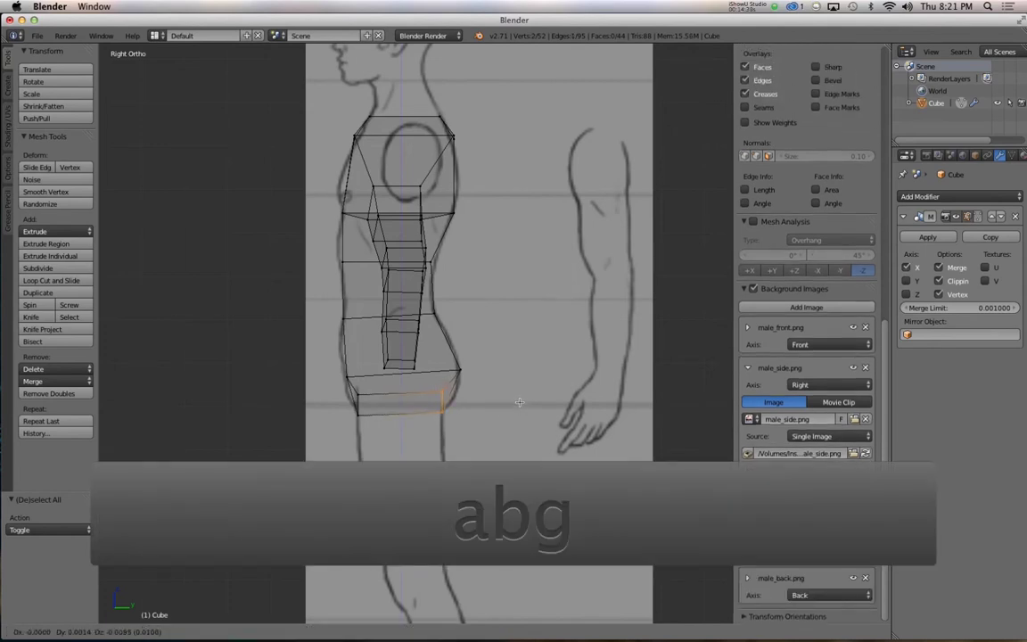
{"action": "left_click", "coordinate": [519, 402]}
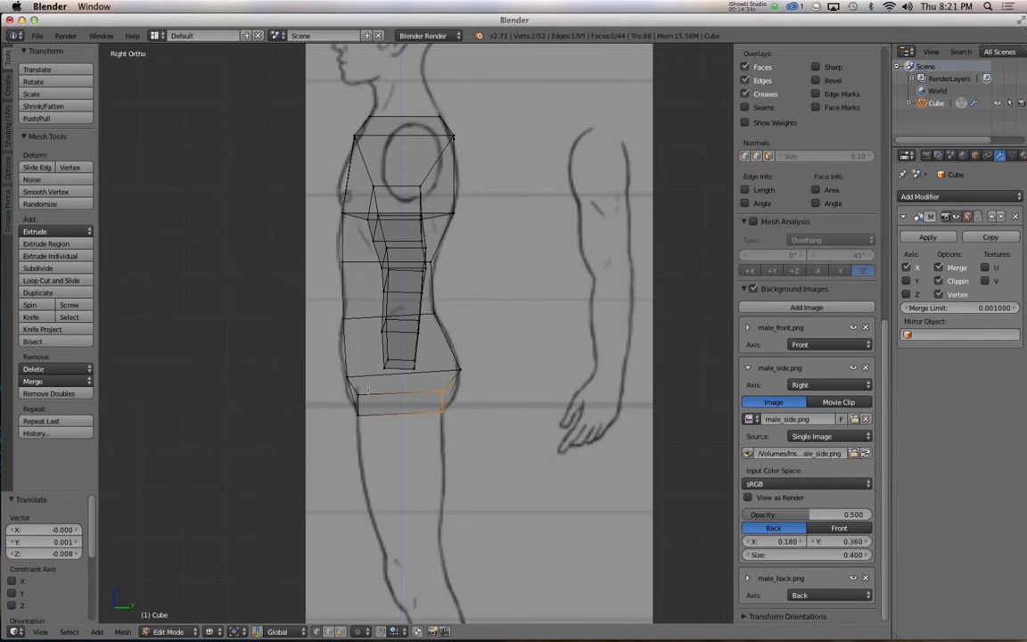
Step: Examine the pelvis mesh from an angle and return to the side view
{"action": "mouse_move", "coordinate": [446, 398]}
{"action": "left_mouse_down", "text": "alt"}
{"action": "mouse_move", "coordinate": [419, 405]}
{"action": "mouse_move", "coordinate": [483, 415]}
{"action": "mouse_move", "coordinate": [456, 407]}
{"action": "mouse_move", "coordinate": [491, 369]}
{"action": "mouse_move", "coordinate": [432, 405]}
{"action": "left_mouse_up", "text": "alt"}
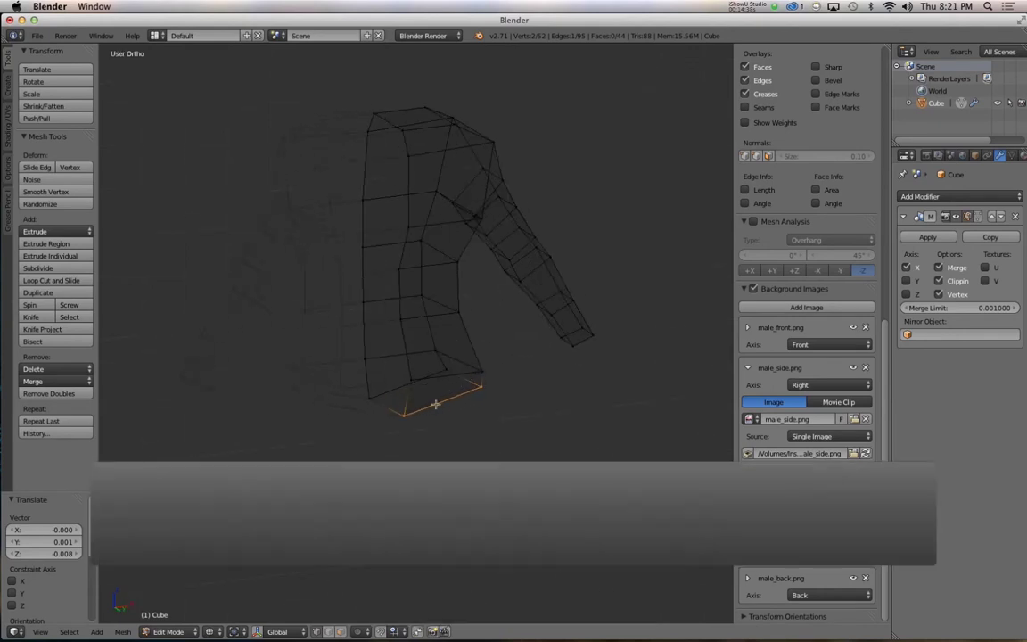
{"action": "key", "text": "3"}
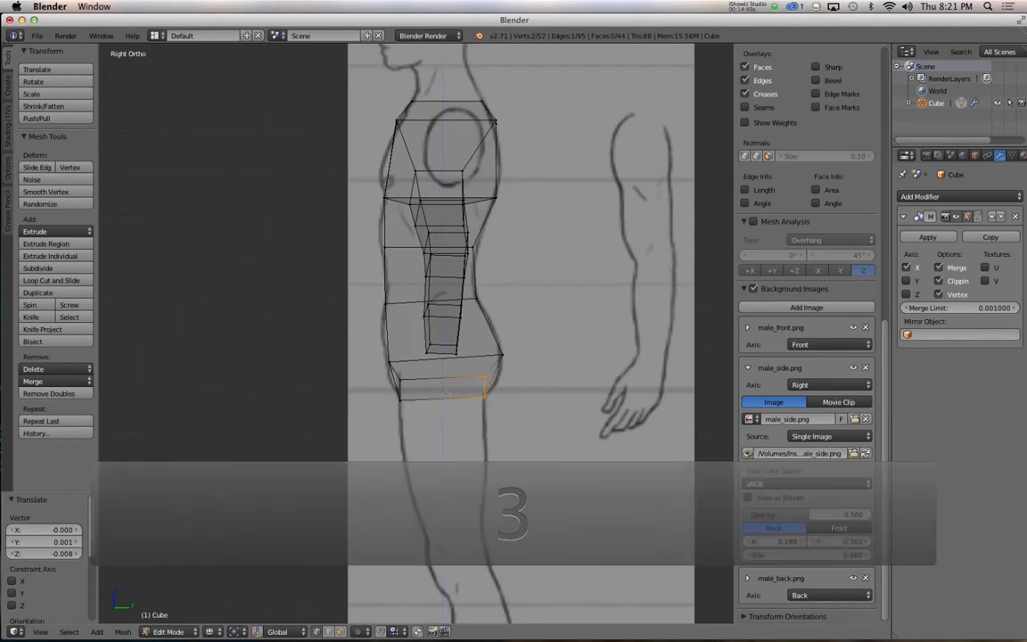
{"action": "scroll", "coordinate": [806, 445], "scroll_direction": "down", "scroll_amount": 1}
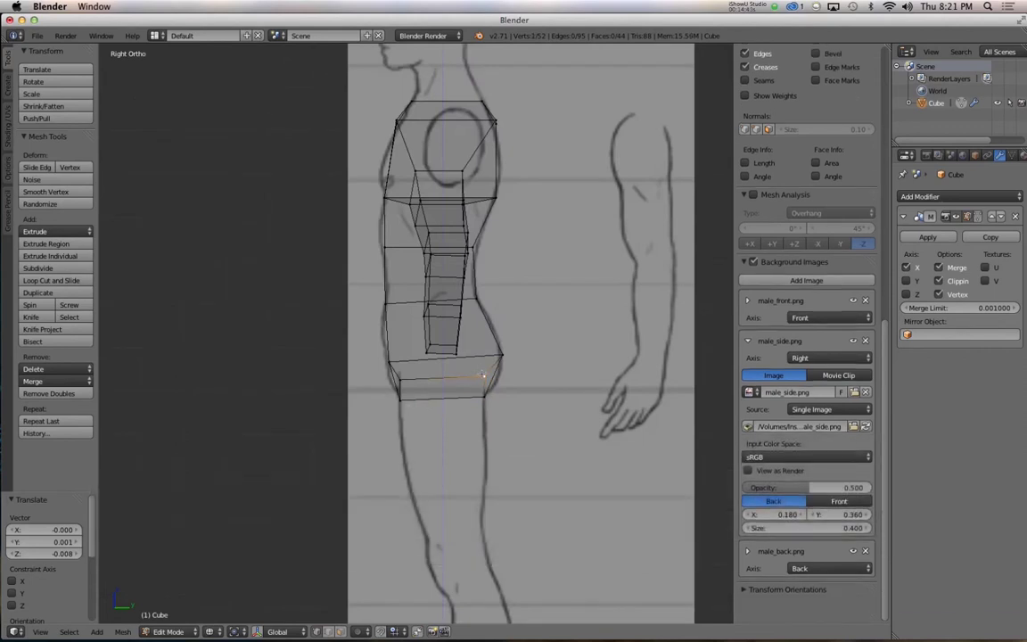
Step: Move the rear vertices of the hip loop -0.010 in Y and 0.024 in Z against the side drawing
{"action": "left_click_drag", "start_coordinate": [482, 375], "coordinate": [420, 412], "text": "alt"}
{"action": "key", "text": "3"}
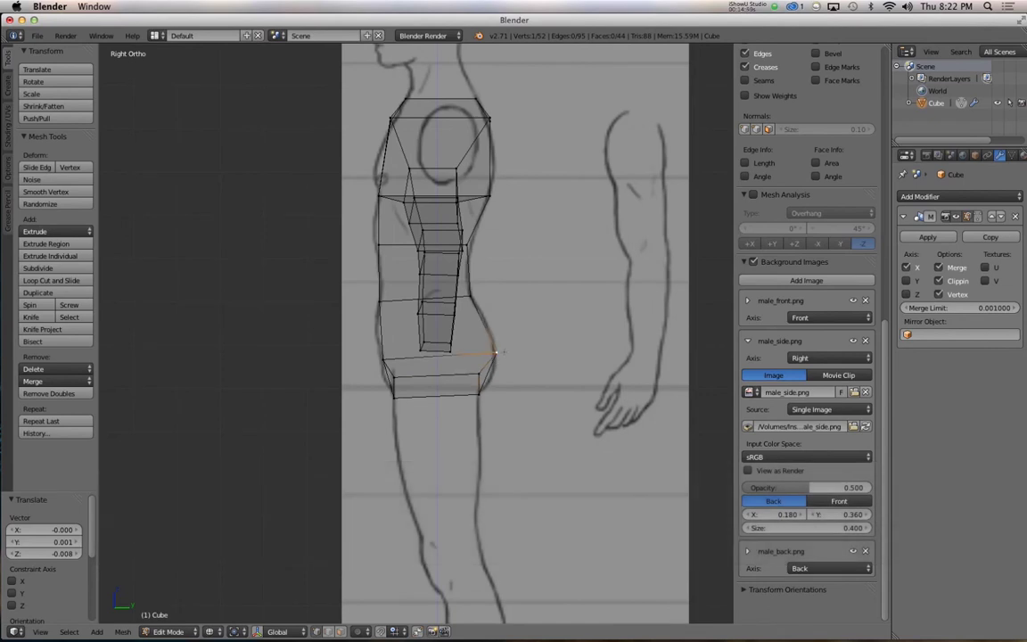
{"action": "left_click_drag", "start_coordinate": [420, 411], "coordinate": [455, 378], "text": "alt"}
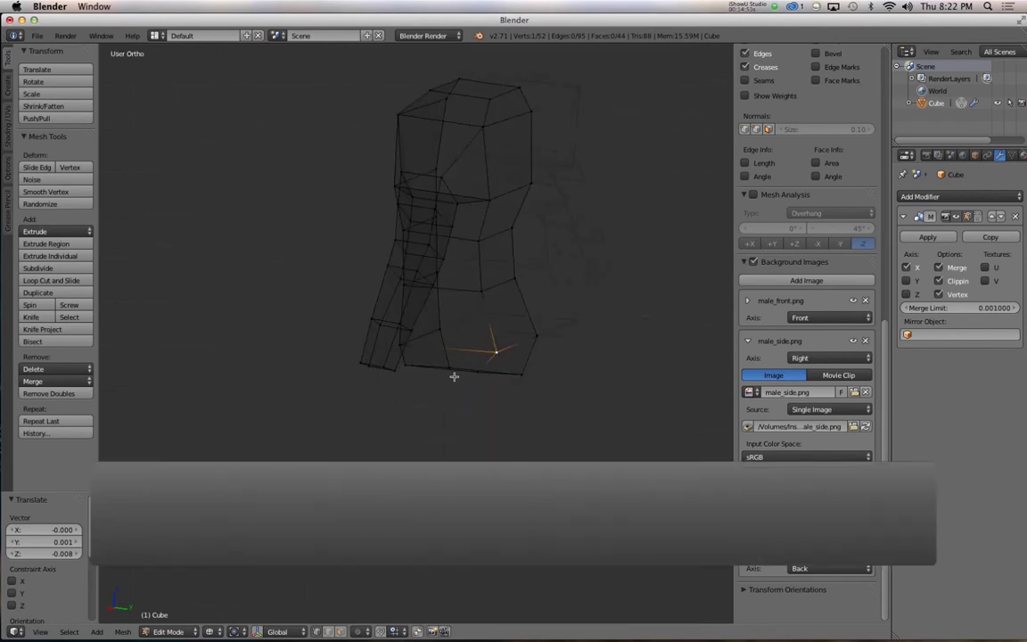
{"action": "key", "text": "3"}
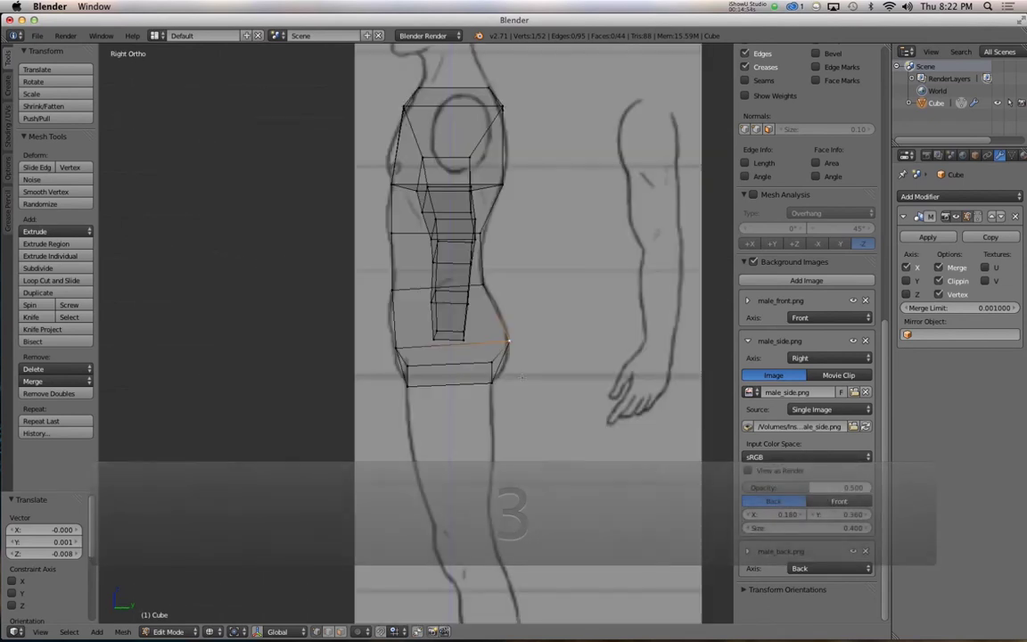
{"action": "key", "text": "a"}
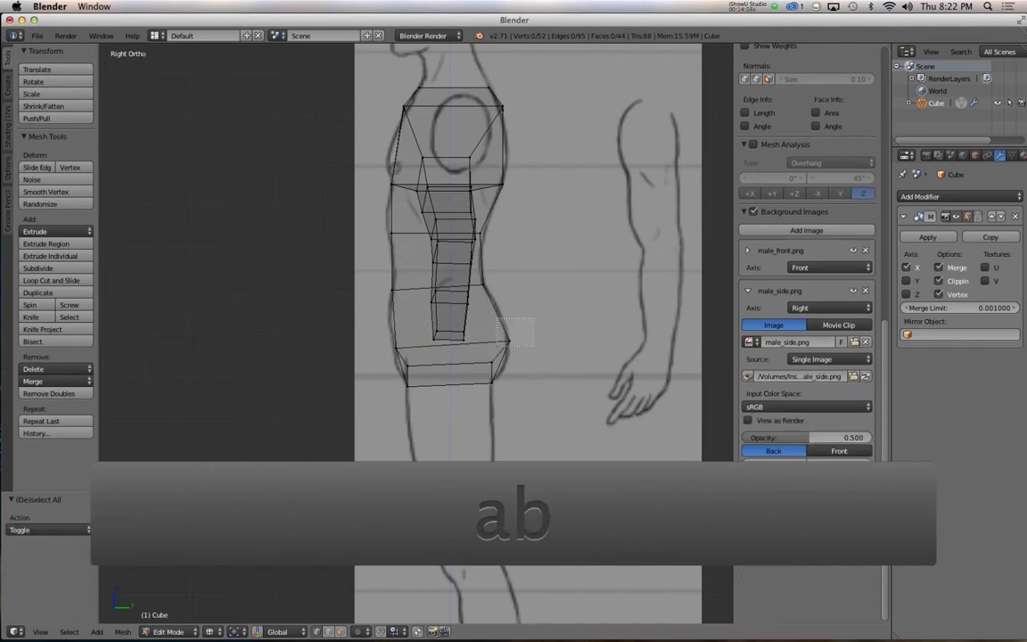
{"action": "left_click_drag", "start_coordinate": [534, 347], "coordinate": [534, 347]}
{"action": "key", "text": "g"}
{"action": "left_click", "coordinate": [592, 379]}
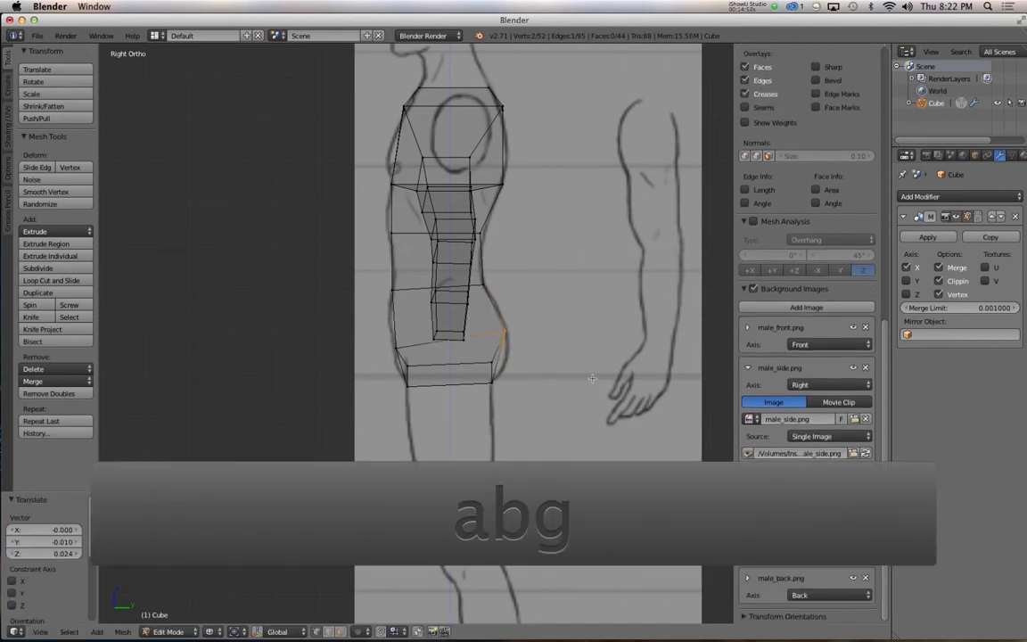
Step: Raise the front vertices of the hip loop about 0.017 in Z along the side drawing's outline
{"action": "key", "text": "a"}
{"action": "key", "text": "b"}
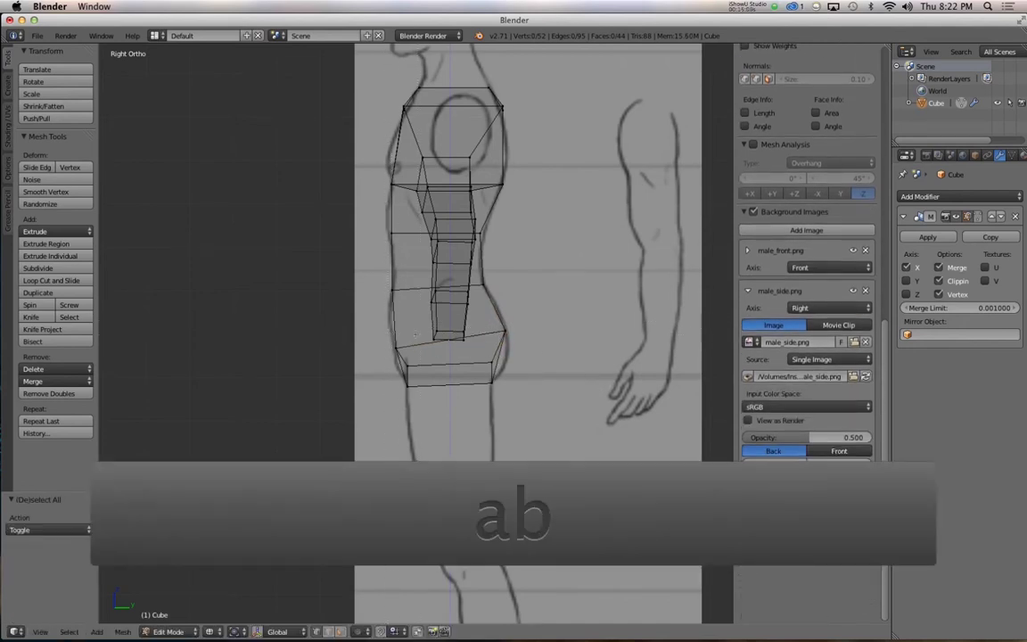
{"action": "left_click_drag", "start_coordinate": [377, 357], "coordinate": [376, 357]}
{"action": "key", "text": "g"}
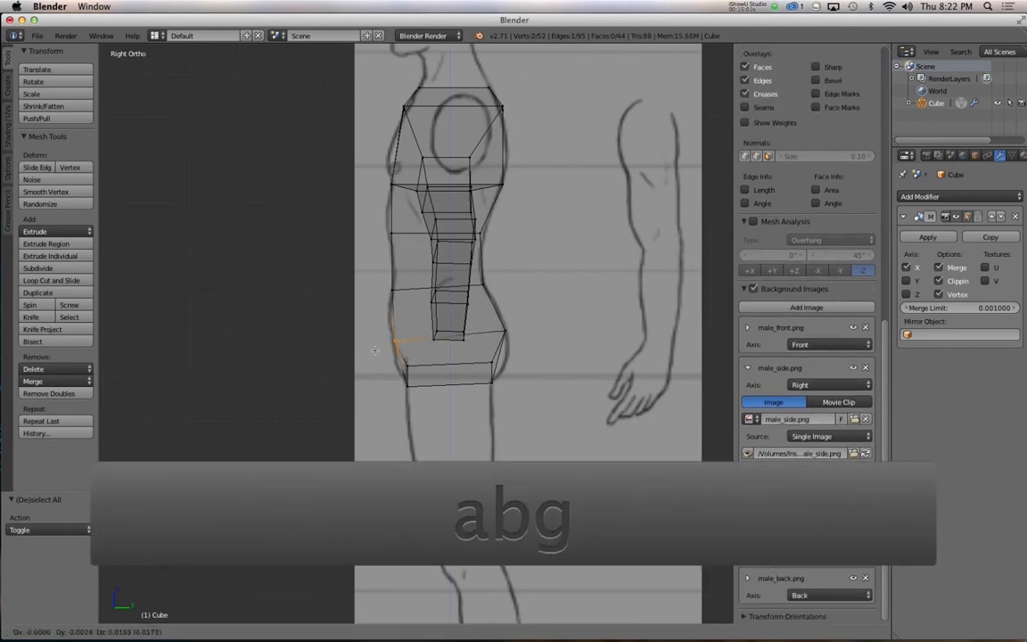
{"action": "left_click", "coordinate": [375, 350]}
Step: Move the rear vertices of the crotch-level loop 0.001 in Y and 0.004 in Z in side view
{"action": "key", "text": "a"}
{"action": "key", "text": "b"}
{"action": "left_click_drag", "start_coordinate": [481, 348], "coordinate": [477, 392]}
{"action": "key", "text": "g"}
{"action": "left_click", "coordinate": [474, 387]}
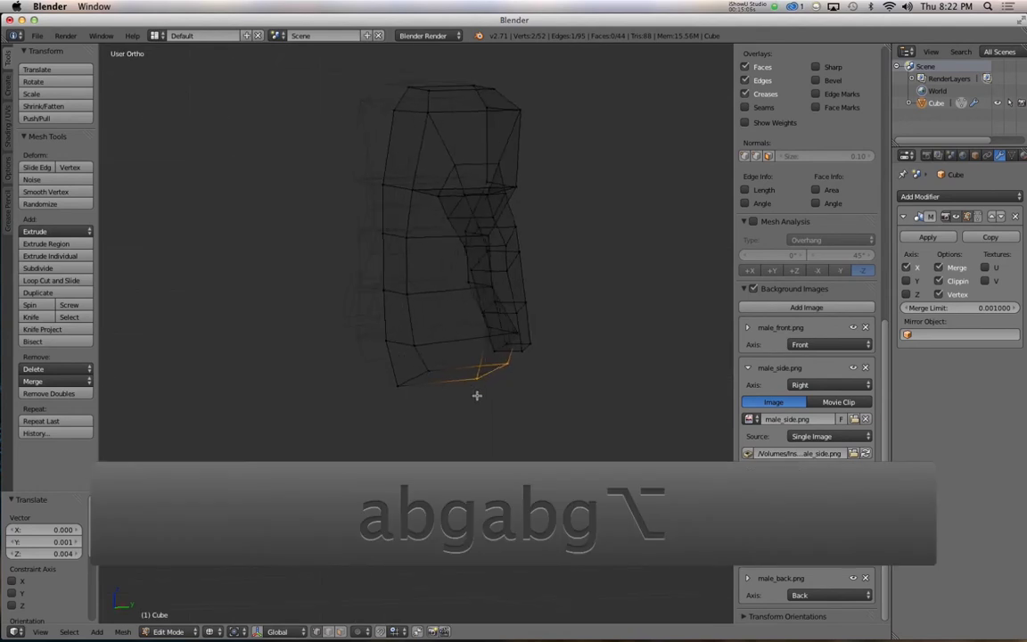
Step: Move the upper rear crotch-loop vertex 0.013 in Y and -0.010 in Z, and the lower one 0.008 in both Y and Z
{"action": "key", "text": "3"}
{"action": "key", "text": "z"}
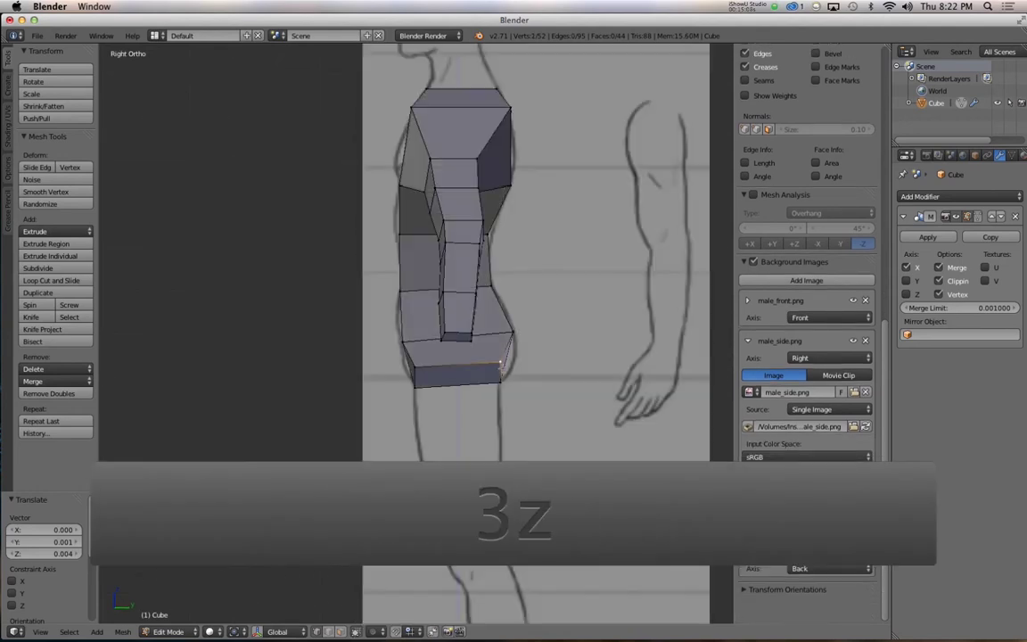
{"action": "key", "text": "z"}
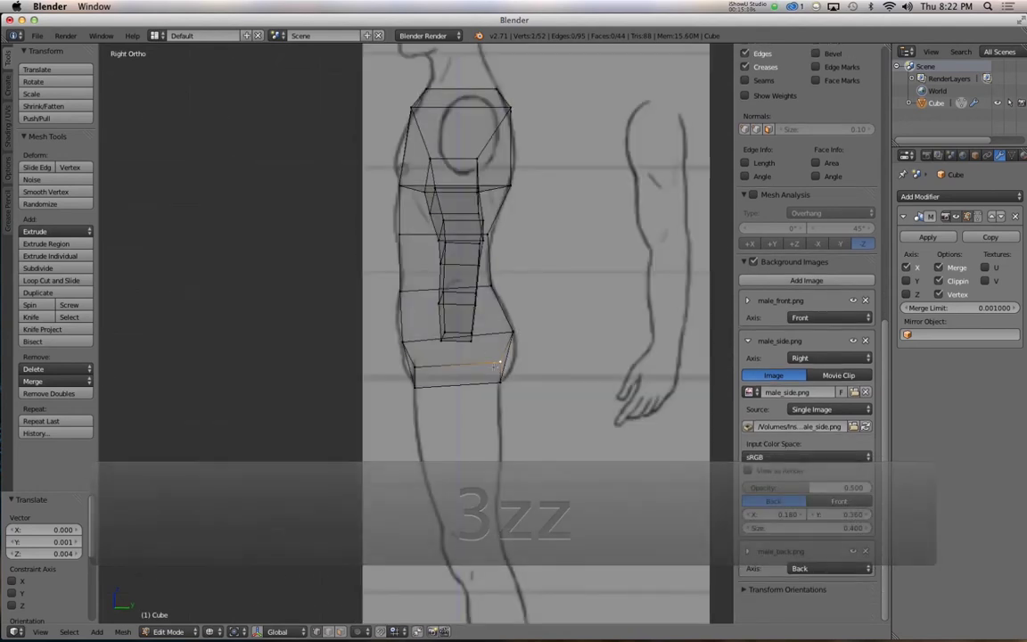
{"action": "key", "text": "g"}
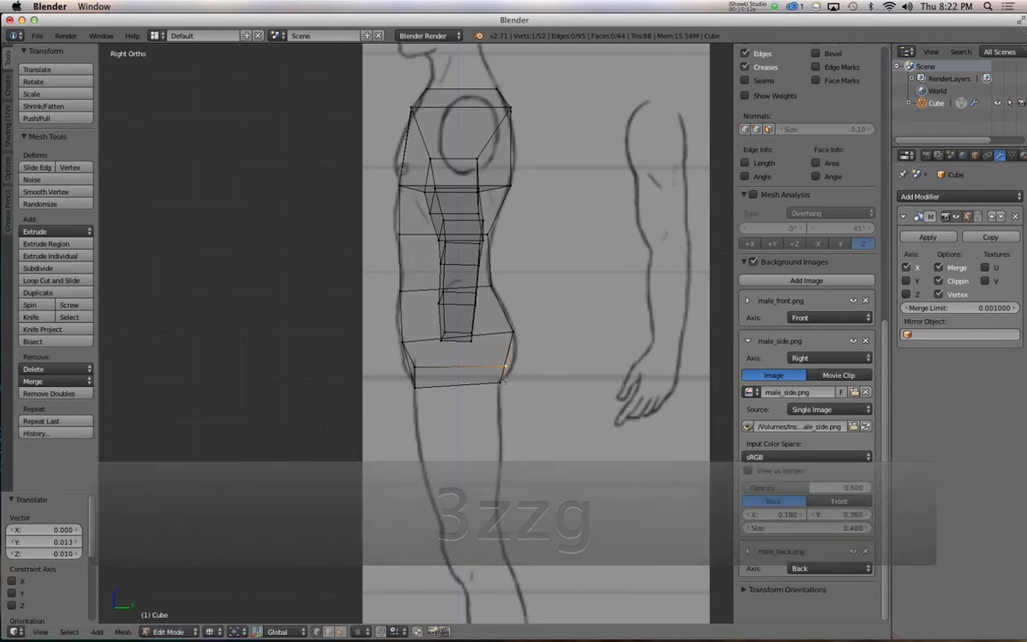
{"action": "key", "text": "g"}
{"action": "left_click", "coordinate": [441, 377]}
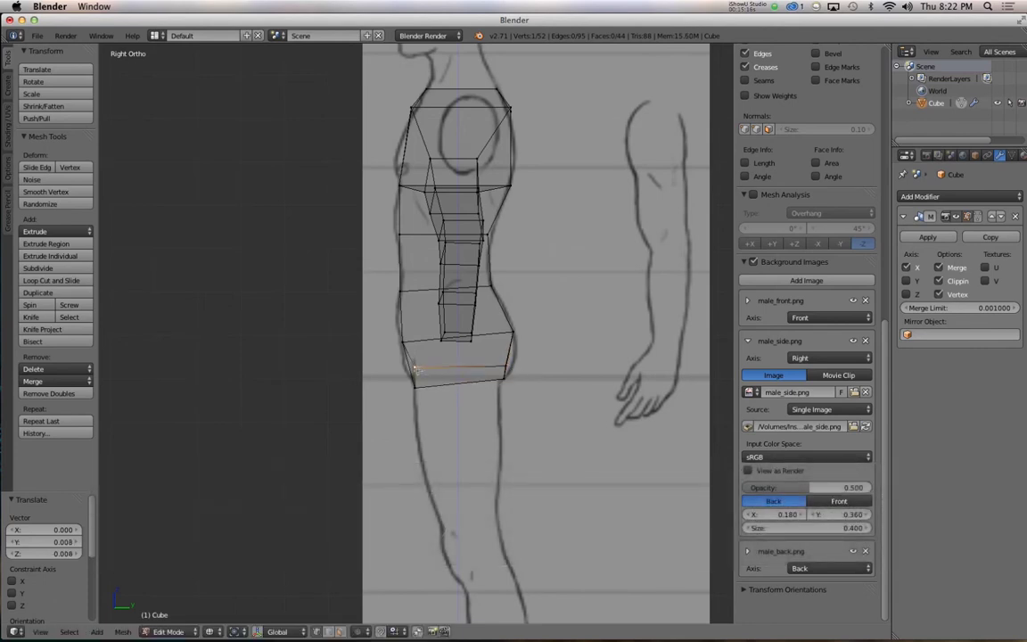
Step: Move the upper front vertex of the crotch-level loop 0.003 in Y and -0.021 in Z, and return to a wireframe front view
{"action": "key", "text": "g"}
{"action": "mouse_move", "coordinate": [415, 381]}
{"action": "left_mouse_down", "text": "alt"}
{"action": "mouse_move", "coordinate": [420, 394]}
{"action": "mouse_move", "coordinate": [495, 383]}
{"action": "mouse_move", "coordinate": [324, 394]}
{"action": "mouse_move", "coordinate": [367, 397]}
{"action": "mouse_move", "coordinate": [339, 419]}
{"action": "left_mouse_up", "text": "alt"}
{"action": "key", "text": "z"}
{"action": "key", "text": "1"}
{"action": "key", "text": "z"}
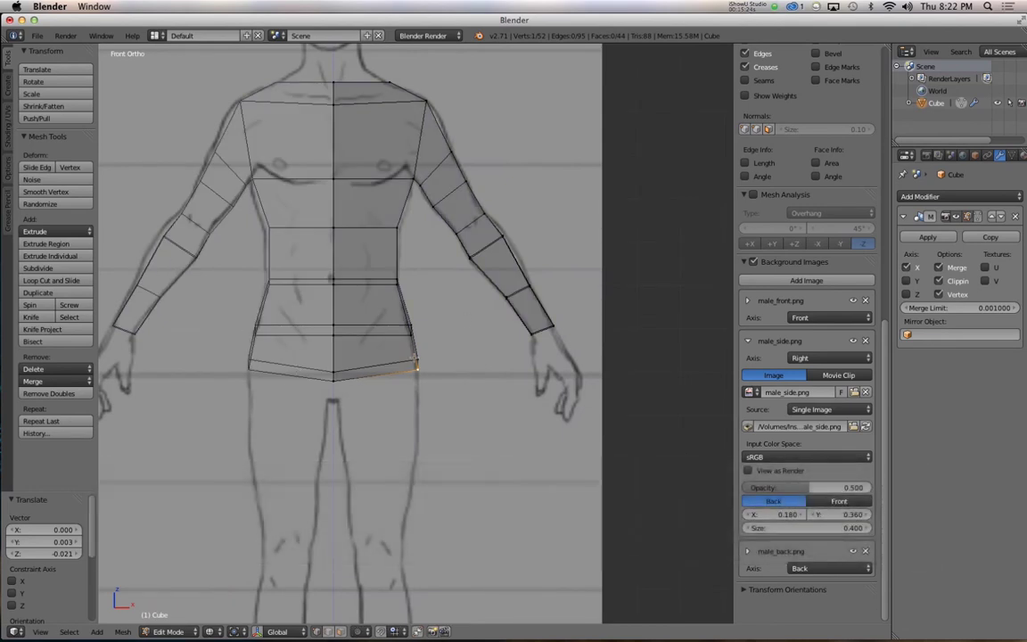
Step: Pull the centre-line vertices of the crotch-level loop down -0.034 in Z towards the crotch of the front drawing
{"action": "key", "text": "a"}
{"action": "key", "text": "b"}
{"action": "left_click_drag", "start_coordinate": [286, 407], "coordinate": [286, 407]}
{"action": "key", "text": "a"}
{"action": "key", "text": "b"}
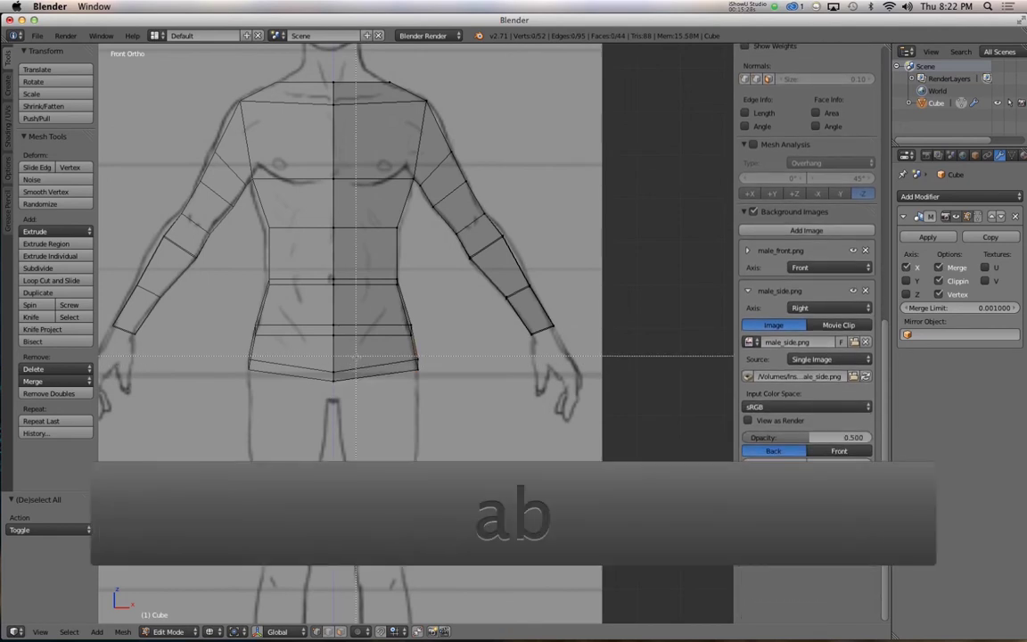
{"action": "left_click_drag", "start_coordinate": [424, 355], "coordinate": [306, 398]}
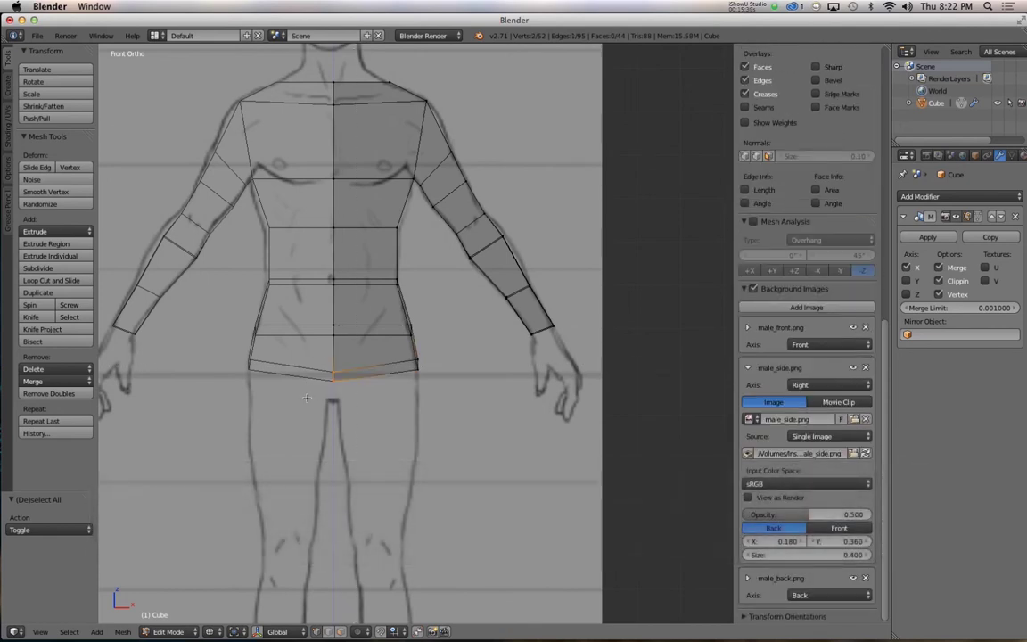
{"action": "key", "text": "g"}
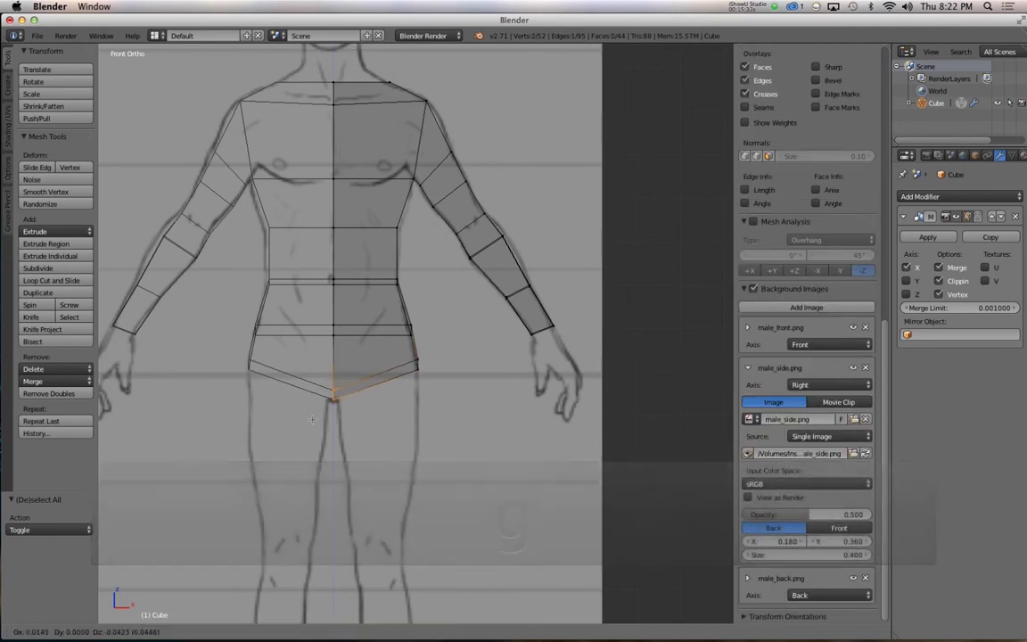
{"action": "left_click", "coordinate": [363, 426]}
Step: Select the pelvis's underside face in face select mode and try moving it sideways
{"action": "scroll", "coordinate": [364, 426], "scroll_direction": "down", "scroll_amount": 5, "text": "shift"}
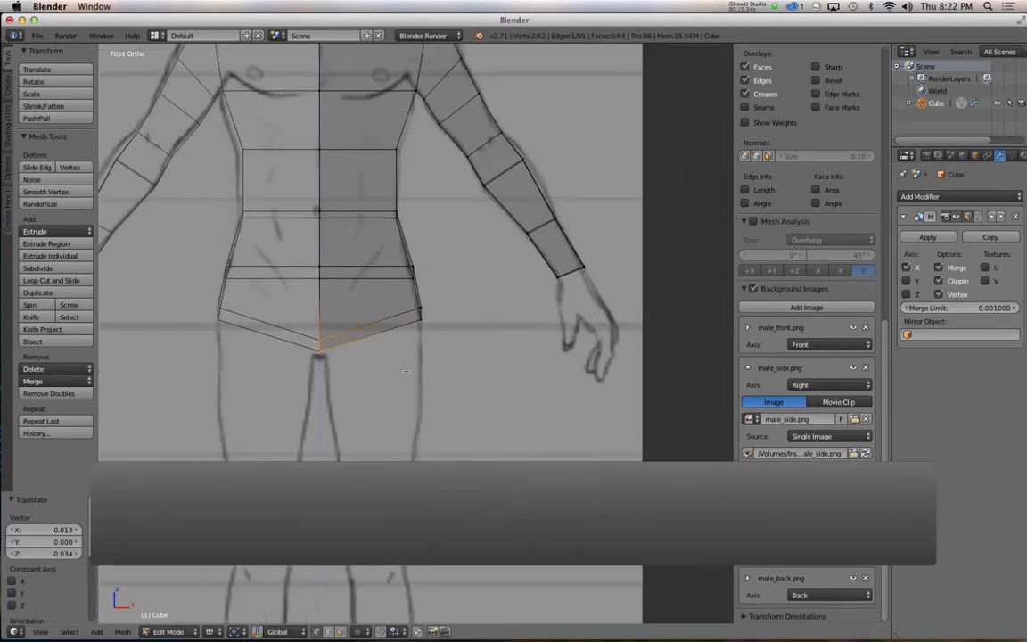
{"action": "scroll", "coordinate": [404, 413], "scroll_direction": "down", "scroll_amount": 3, "text": "shift"}
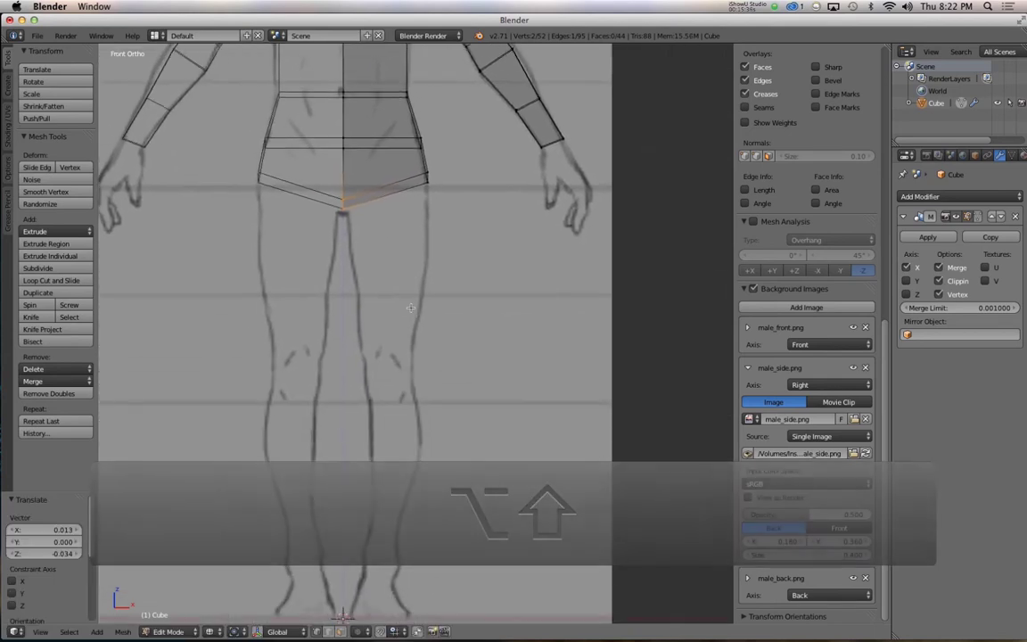
{"action": "key", "text": "ctrl+Tab"}
{"action": "left_click", "coordinate": [415, 271]}
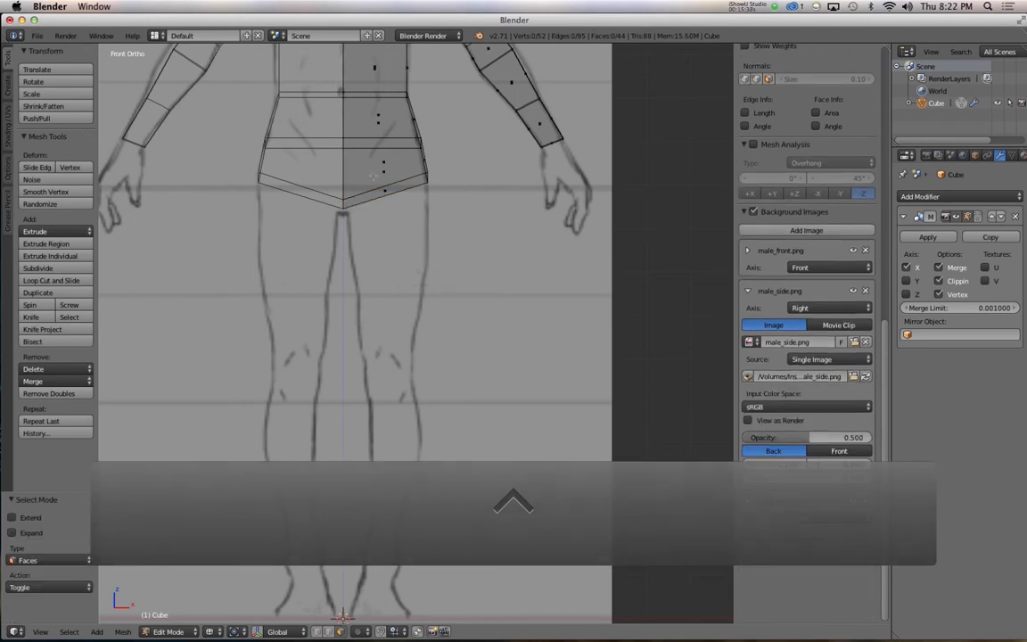
{"action": "scroll", "coordinate": [358, 223], "scroll_direction": "down", "scroll_amount": 2, "text": "shift"}
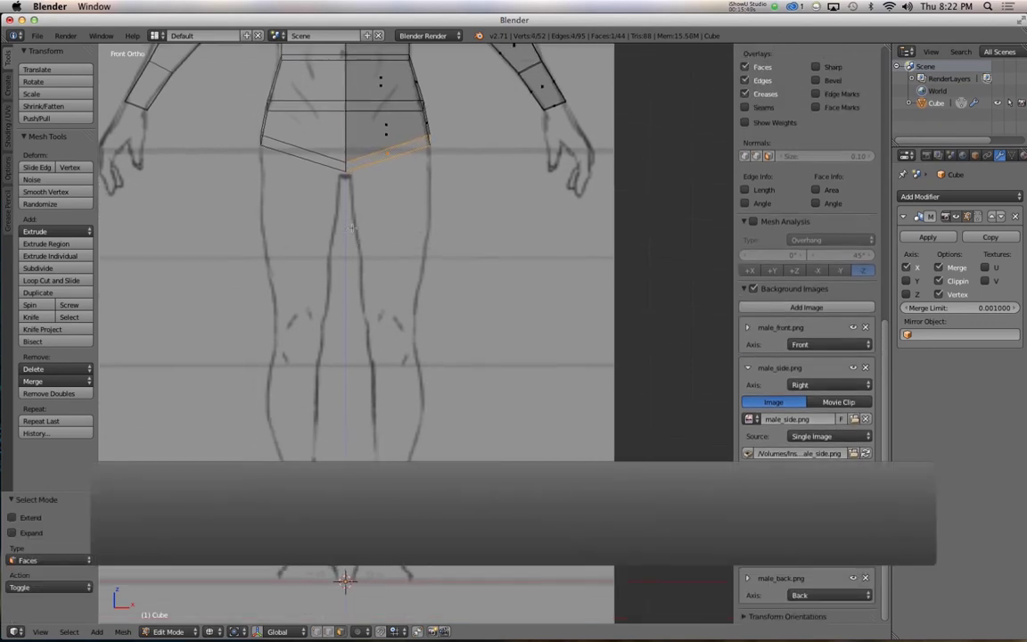
{"action": "key", "text": "g"}
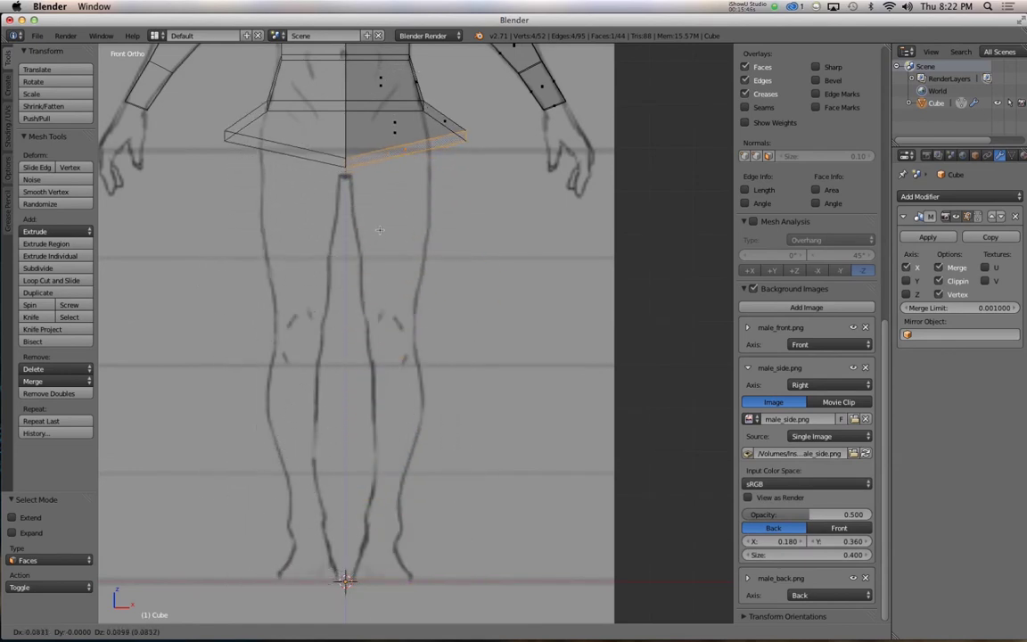
{"action": "left_click", "coordinate": [344, 240]}
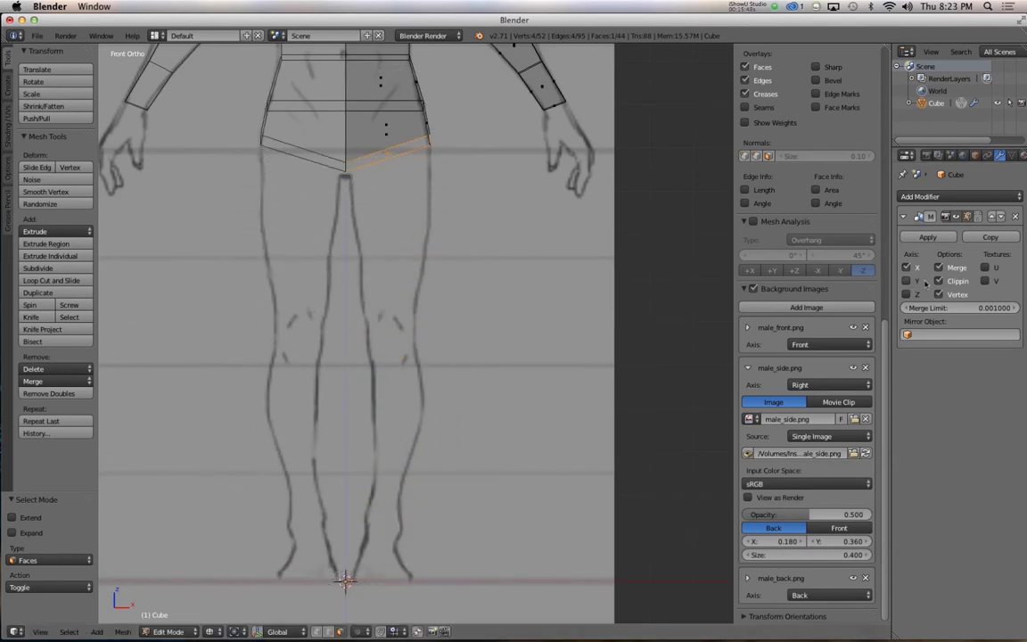
Step: Try to extrude the pelvis's underside face into a leg by 0.198 in X, 0.069 in Y and -0.626 in Z
{"action": "key", "text": "e"}
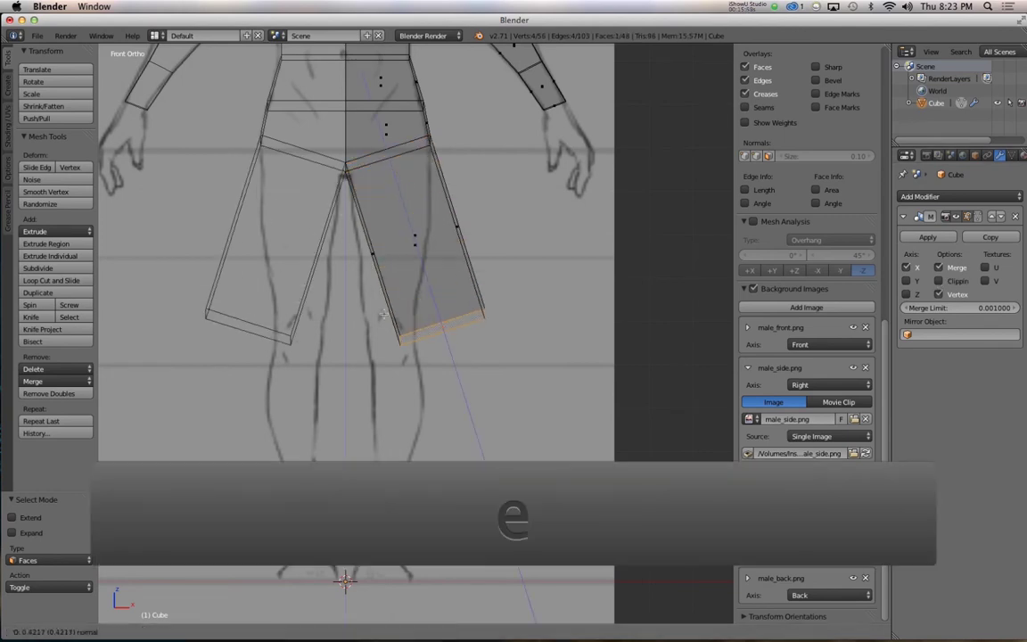
{"action": "left_click", "coordinate": [372, 381]}
{"action": "key", "text": "z"}
{"action": "scroll", "coordinate": [372, 383], "scroll_direction": "down", "scroll_amount": 3}
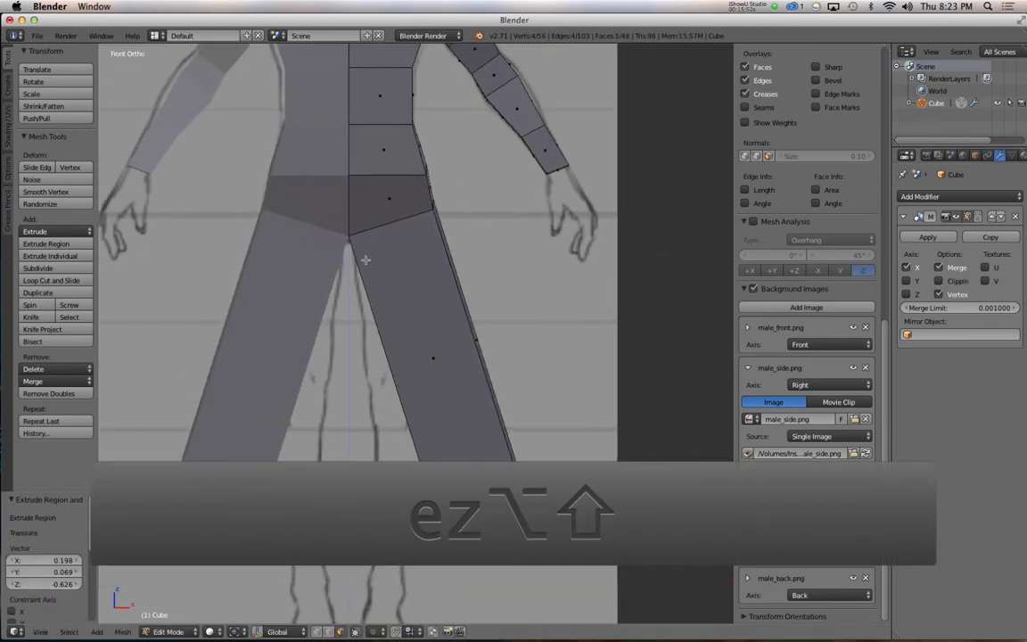
{"action": "left_click_drag", "start_coordinate": [367, 258], "coordinate": [340, 229], "text": "alt"}
{"action": "scroll", "coordinate": [355, 238], "scroll_direction": "up", "scroll_amount": 3}
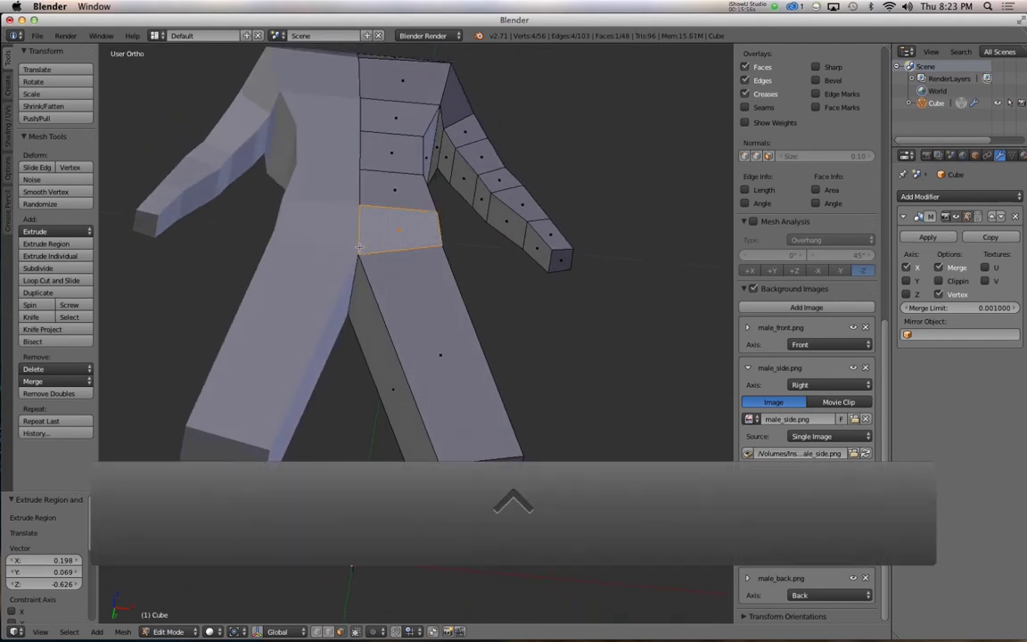
Step: Select the edges where the leg meets the pelvis at the crotch in edge select mode
{"action": "key", "text": "ctrl+Tab"}
{"action": "left_click", "coordinate": [319, 218]}
{"action": "right_click", "coordinate": [372, 252], "text": "alt"}
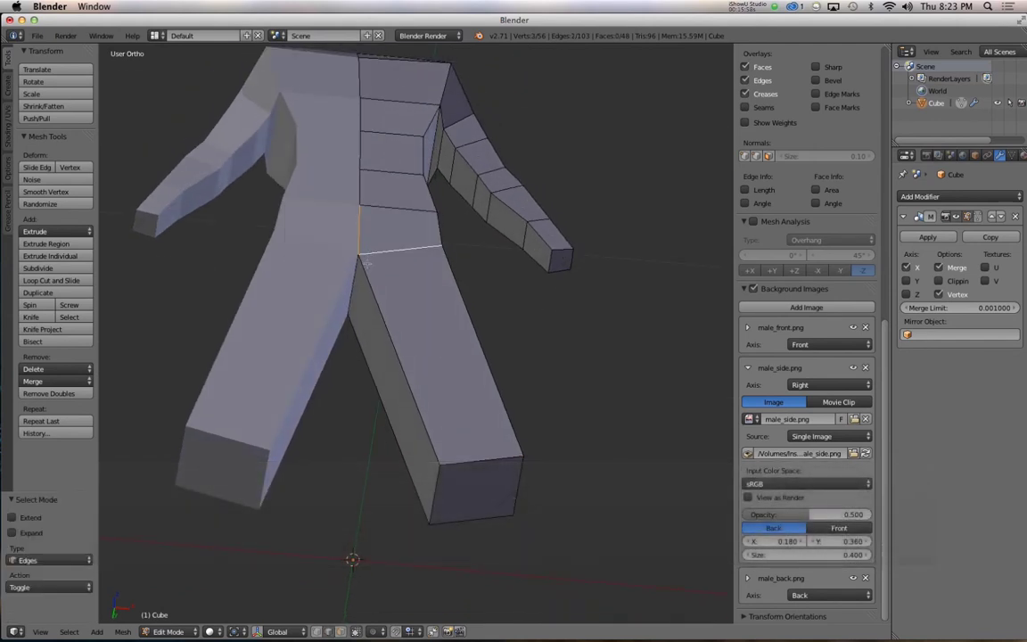
{"action": "right_click", "coordinate": [372, 310], "text": "alt+shift"}
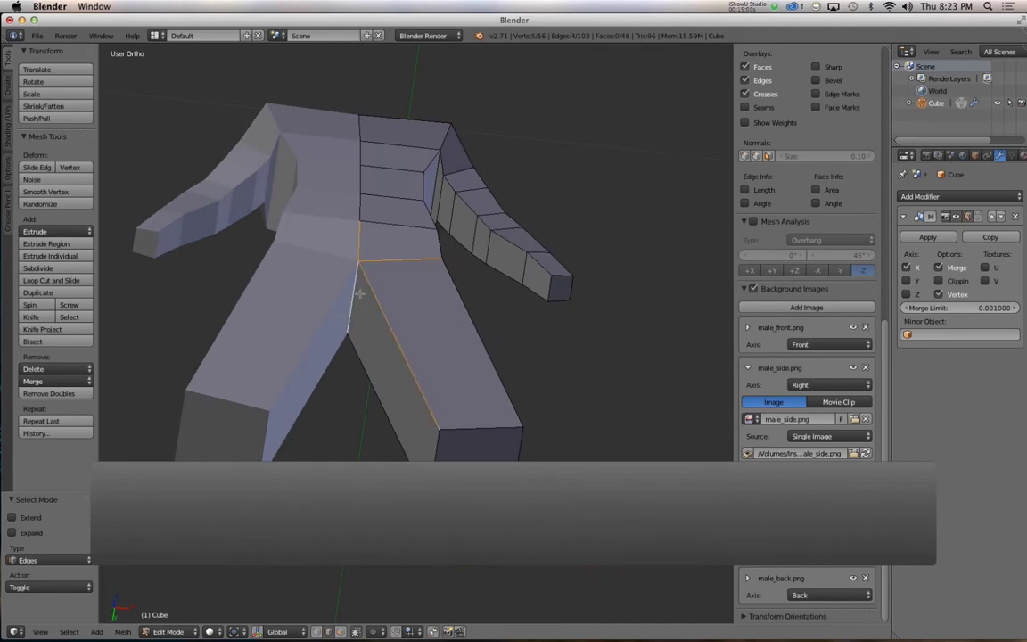
{"action": "mouse_move", "coordinate": [359, 294]}
{"action": "left_mouse_down", "text": "alt"}
{"action": "mouse_move", "coordinate": [332, 243]}
{"action": "mouse_move", "coordinate": [383, 349]}
{"action": "mouse_move", "coordinate": [334, 357]}
{"action": "left_mouse_up", "text": "alt"}
Step: Undo the edge selections and the leg extrusion back to the open pelvis shape
{"action": "key", "text": "super+z"}
{"action": "key", "text": "super+z"}
{"action": "key", "text": "super+z"}
{"action": "key", "text": "super+z"}
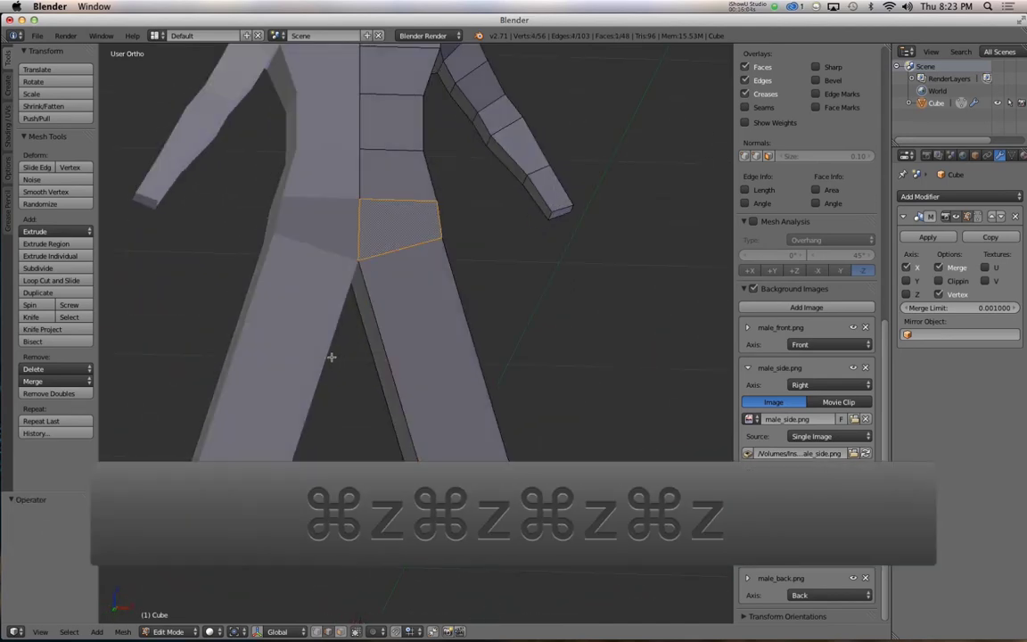
{"action": "key", "text": "super+z"}
{"action": "key", "text": "super+z"}
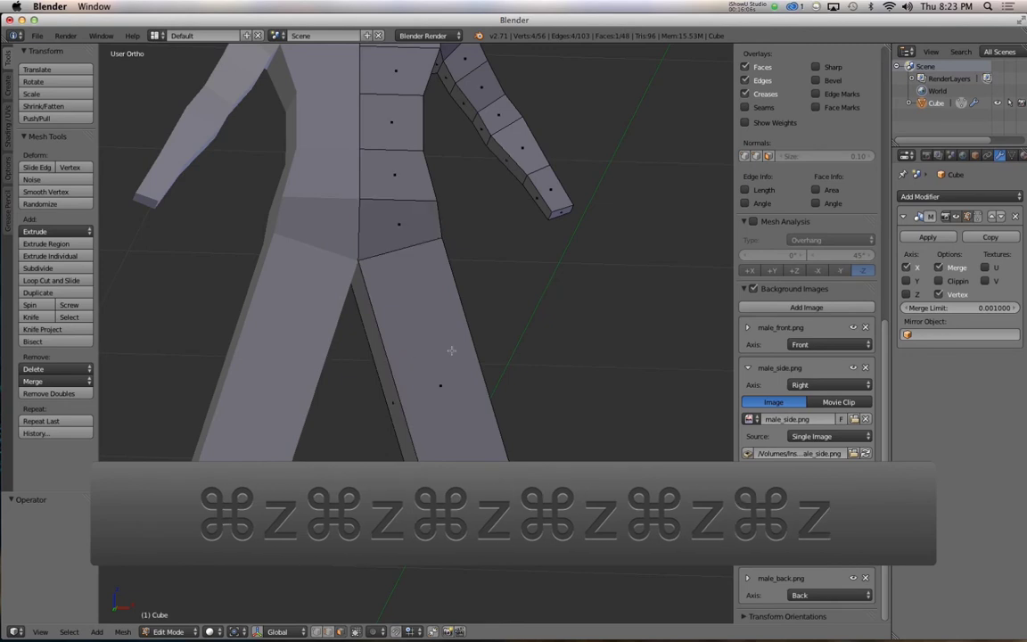
{"action": "key", "text": "super+z"}
{"action": "key", "text": "super+z"}
{"action": "key", "text": "super+z"}
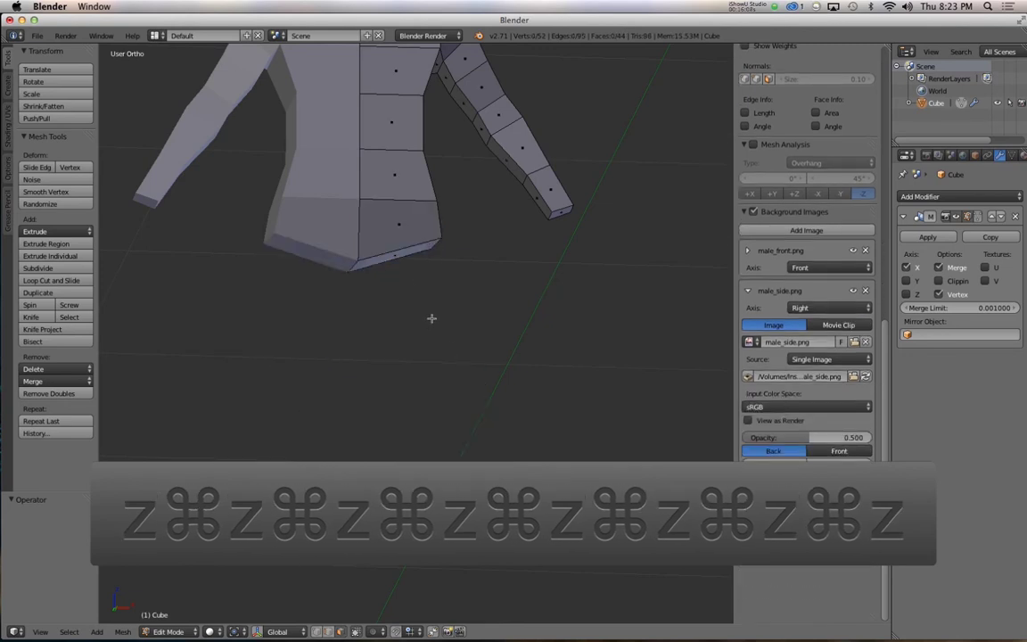
Step: Cut two evenly spaced vertical edge loops through the torso half from shoulder to crotch in front view
{"action": "middle_click_drag", "start_coordinate": [552, 261], "coordinate": [505, 332]}
{"action": "key", "text": "1"}
{"action": "scroll", "coordinate": [482, 332], "scroll_direction": "up", "scroll_amount": 5, "text": "alt+shift"}
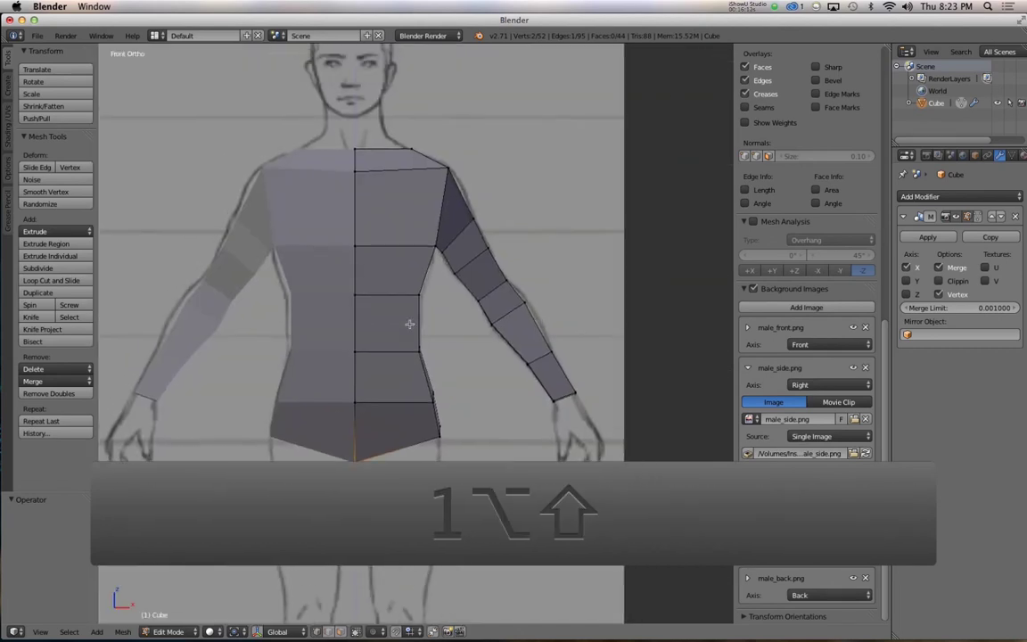
{"action": "key", "text": "ctrl+r"}
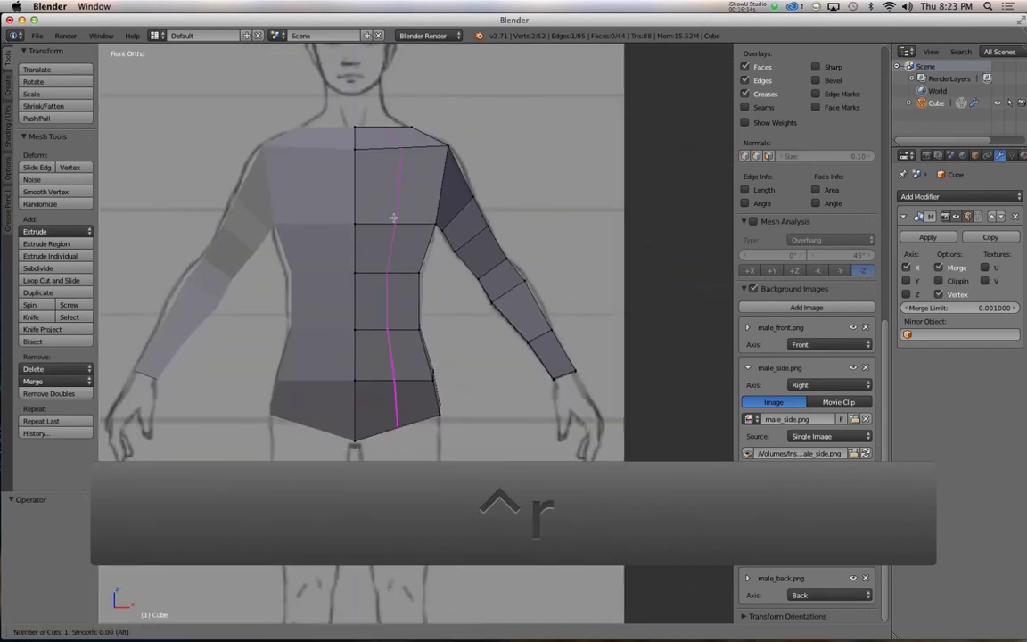
{"action": "scroll", "coordinate": [394, 218], "scroll_direction": "up", "scroll_amount": 1}
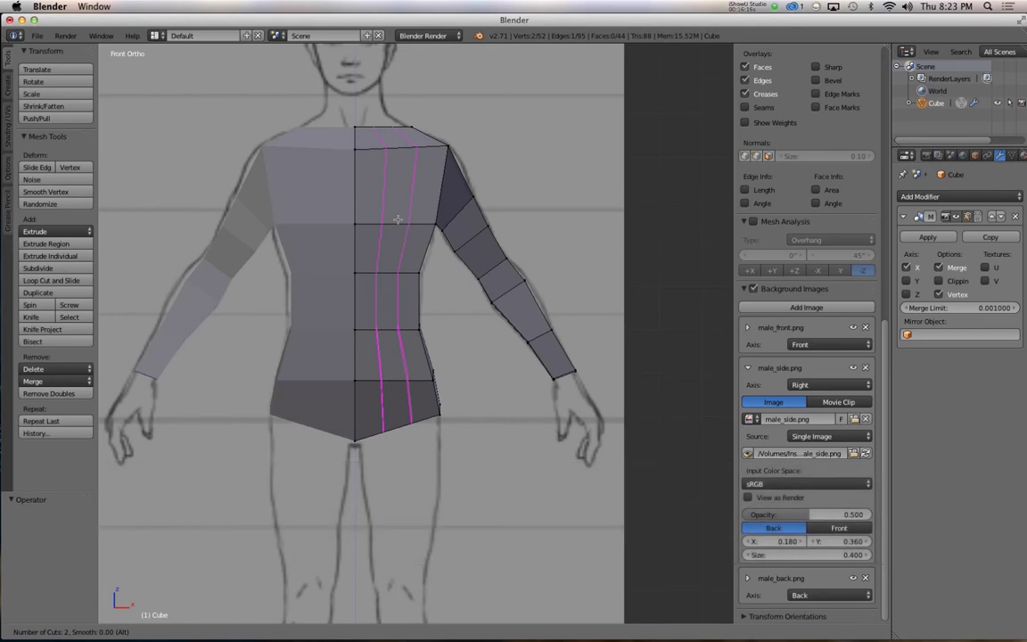
{"action": "left_click", "coordinate": [398, 219]}
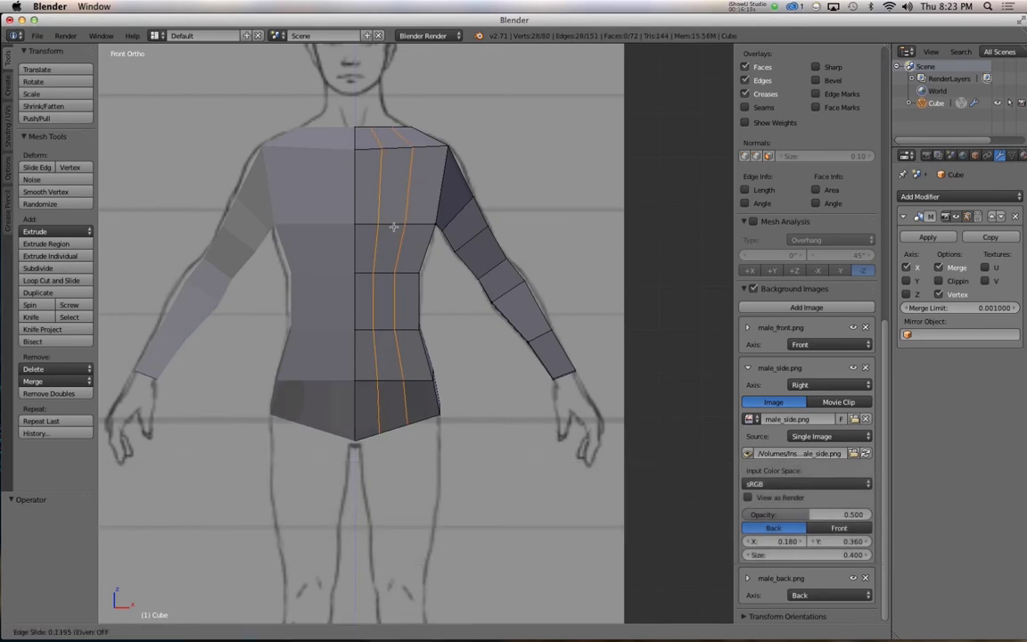
{"action": "left_click", "coordinate": [399, 228]}
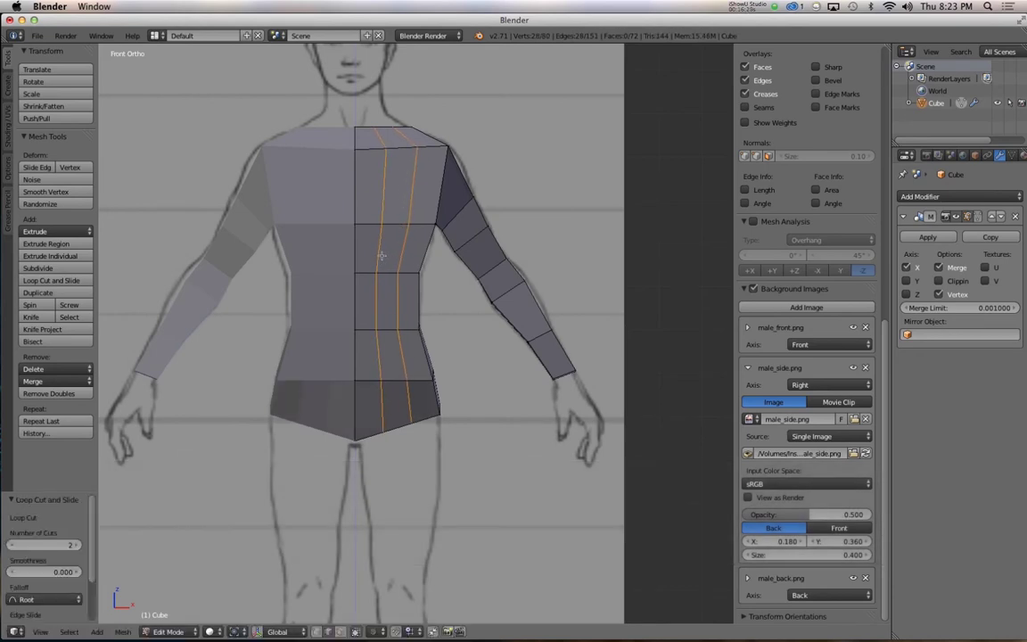
Step: Straighten the inner vertical torso loop by scaling it to 0.487 along X, and edge-slide it toward the centerline by a factor of 0.324
{"action": "key", "text": "alt"}
{"action": "left_click", "coordinate": [378, 254], "text": "alt"}
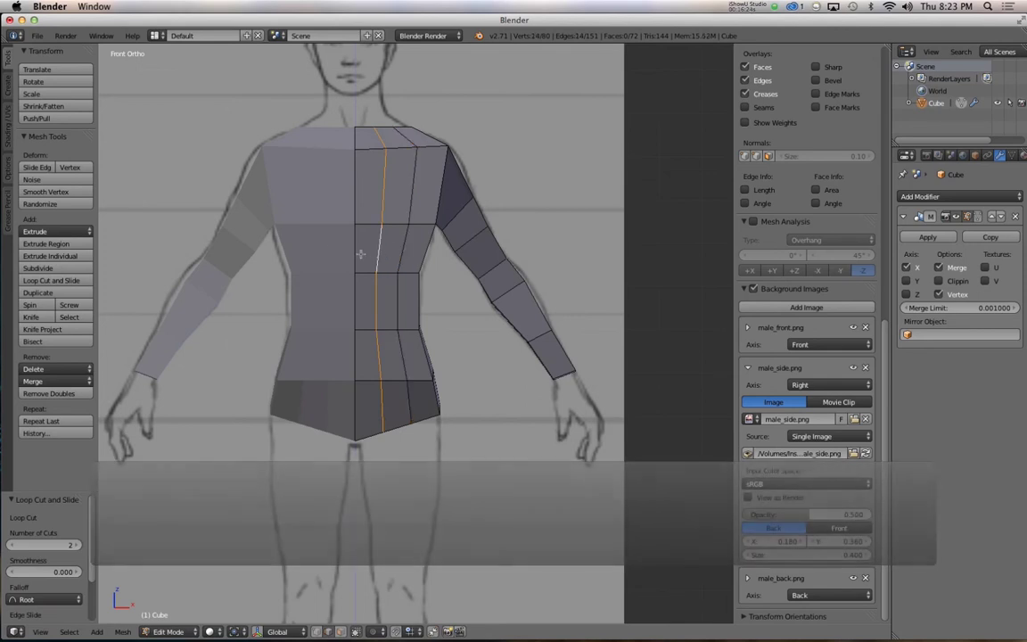
{"action": "key", "text": "s"}
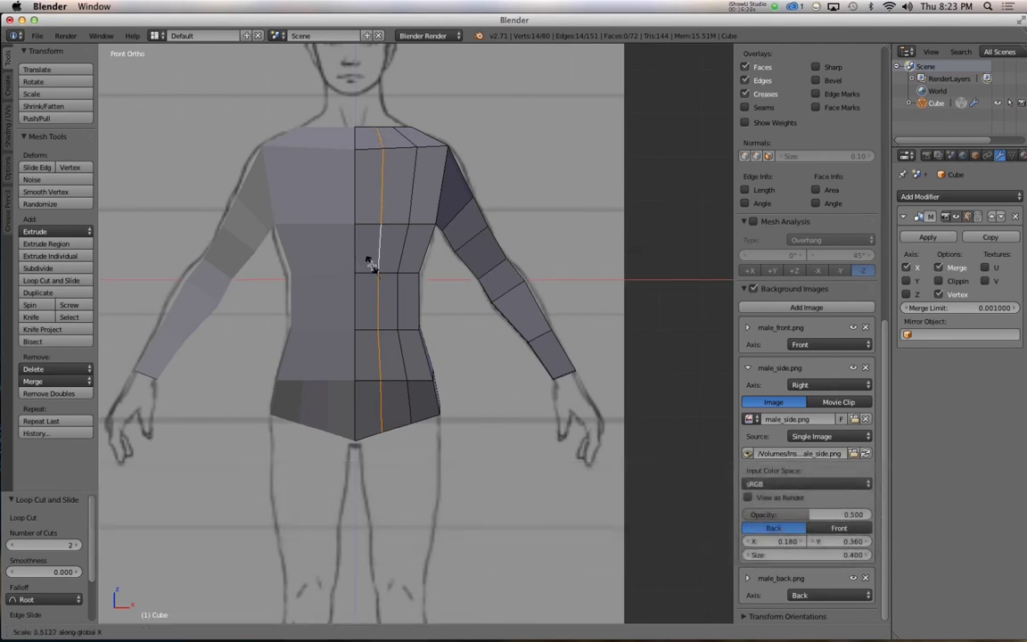
{"action": "left_click", "coordinate": [370, 265]}
{"action": "key", "text": "g"}
{"action": "key", "text": "g"}
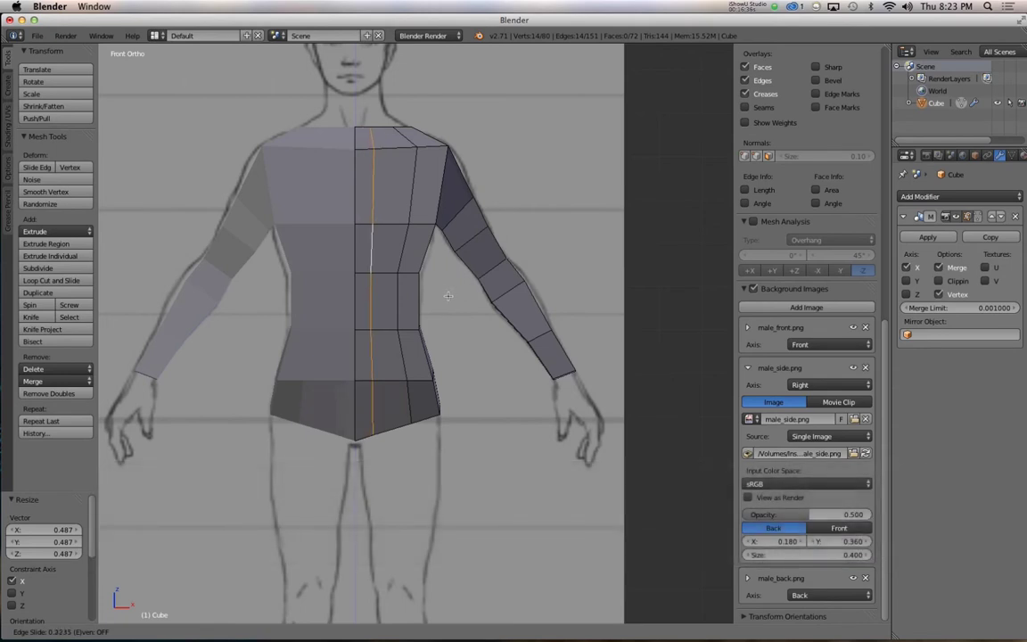
{"action": "left_click", "coordinate": [448, 295]}
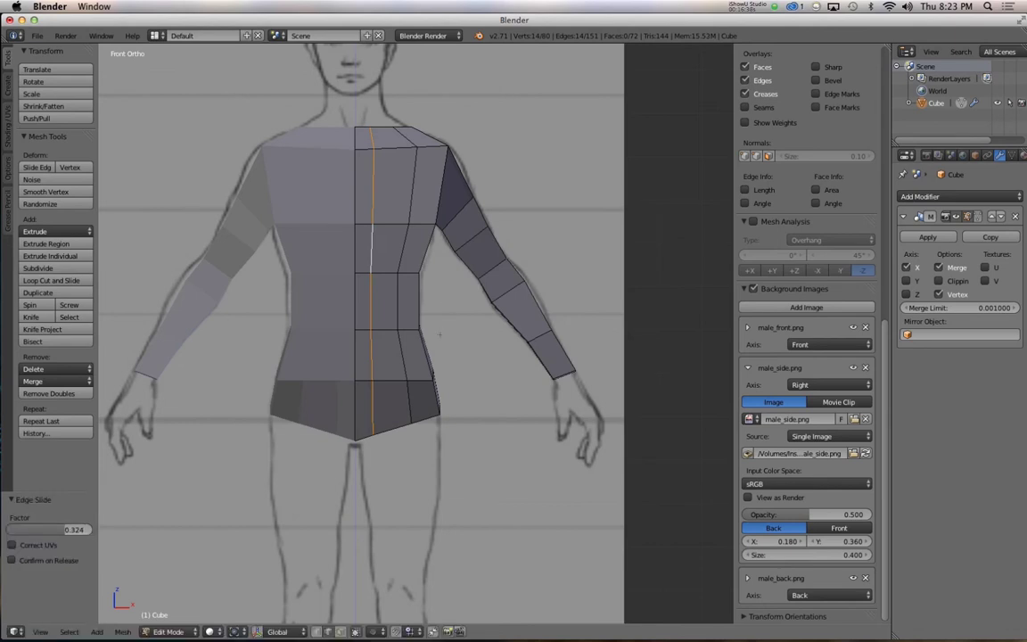
Step: Edge-slide the inner loop's bottom vertex pair at the crotch toward the centerline by a factor of 0.381 in vertex select mode
{"action": "left_click_drag", "start_coordinate": [387, 473], "coordinate": [386, 414], "text": "alt"}
{"action": "key", "text": "ctrl+Tab"}
{"action": "left_click", "coordinate": [379, 428]}
{"action": "right_click", "coordinate": [380, 428]}
{"action": "key", "text": "1"}
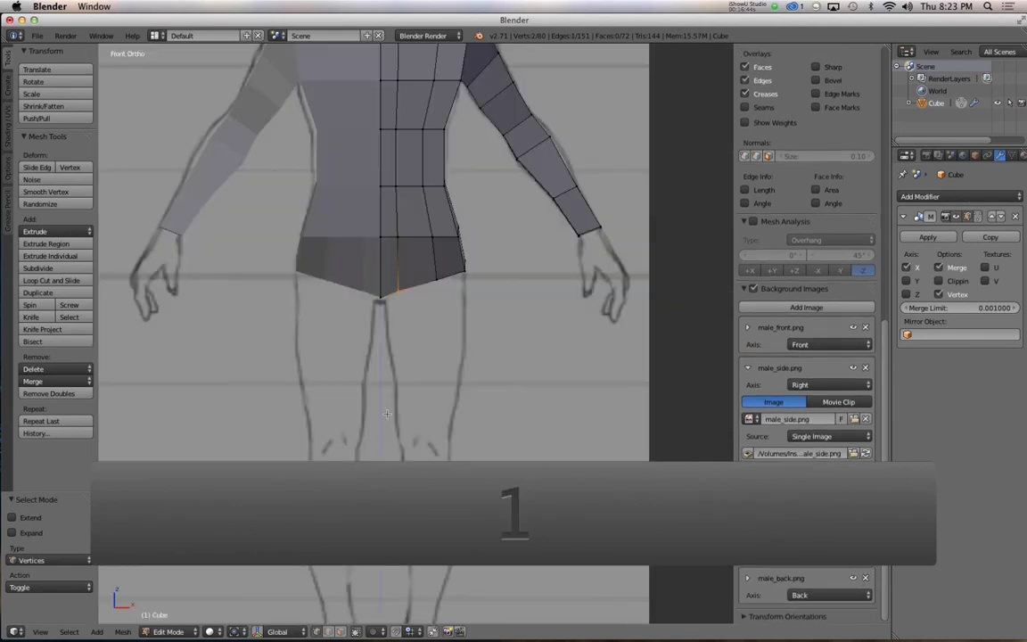
{"action": "key", "text": "z"}
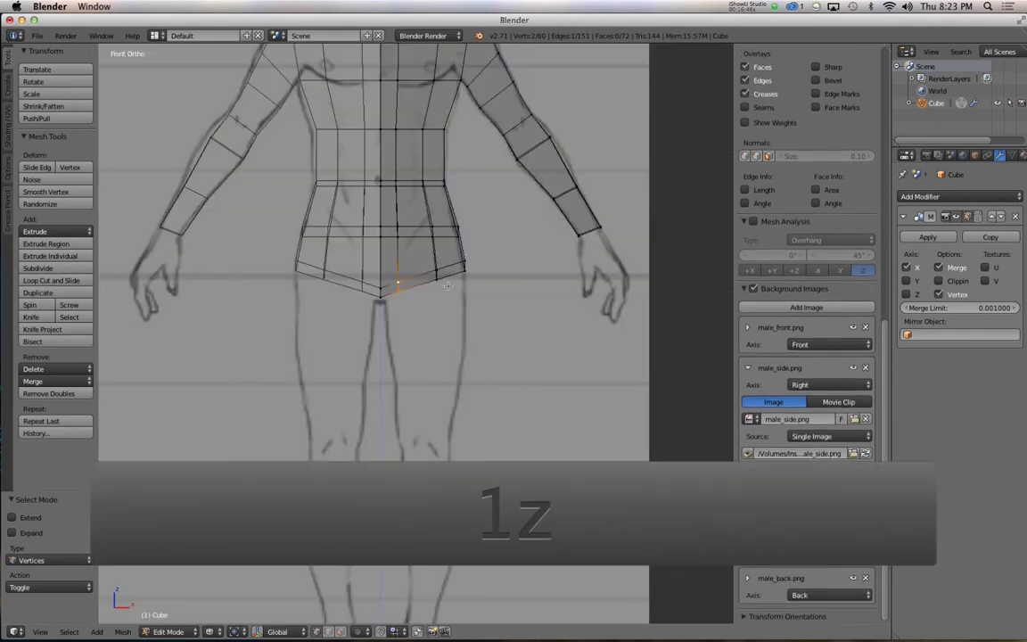
{"action": "key", "text": "g"}
{"action": "key", "text": "g"}
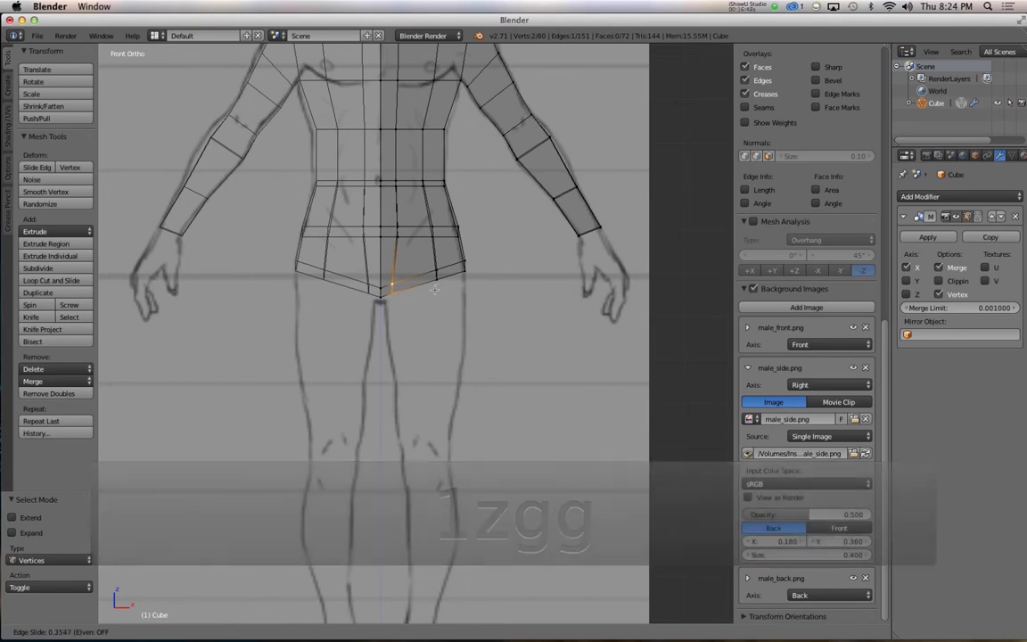
{"action": "left_click", "coordinate": [434, 290]}
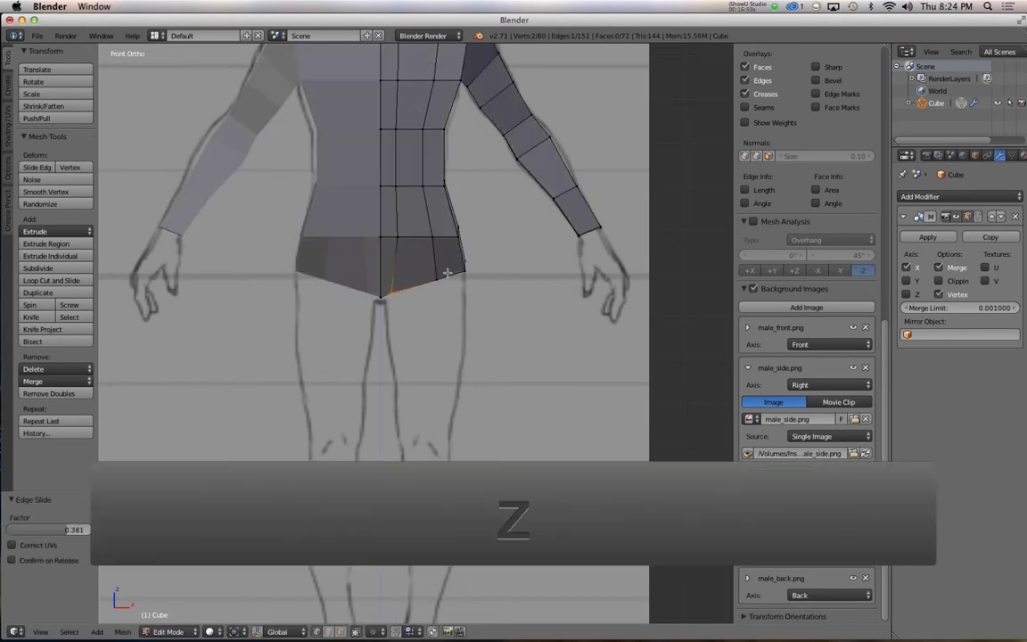
{"action": "key", "text": "z"}
{"action": "key", "text": "z"}
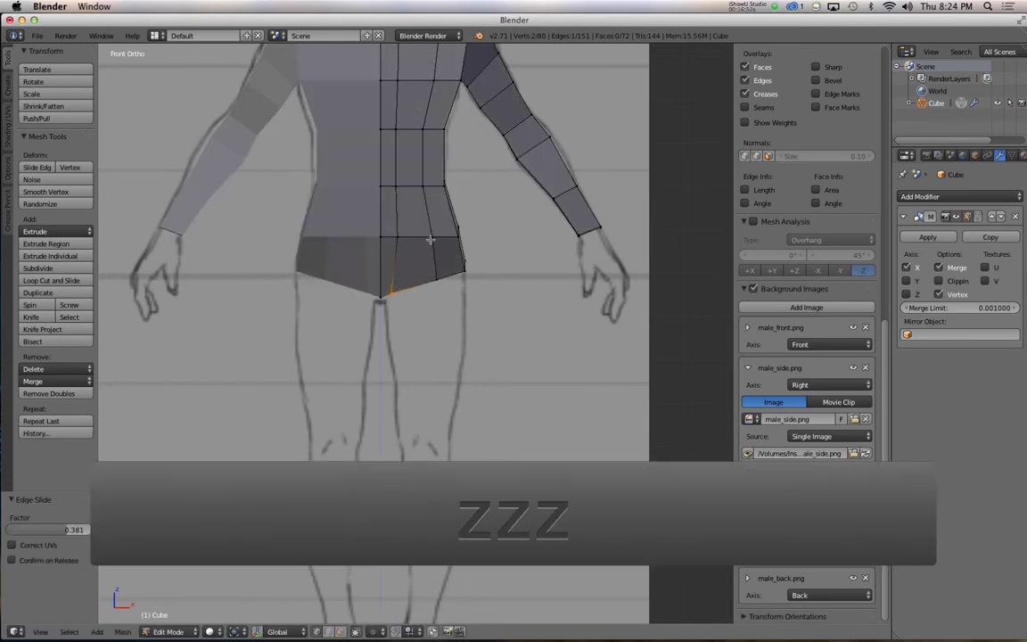
Step: Edge-slide the outer vertical torso loop by a factor of 0.179 and scale it to 0.639 along X
{"action": "left_click_drag", "start_coordinate": [421, 214], "coordinate": [421, 310], "text": "alt+shift"}
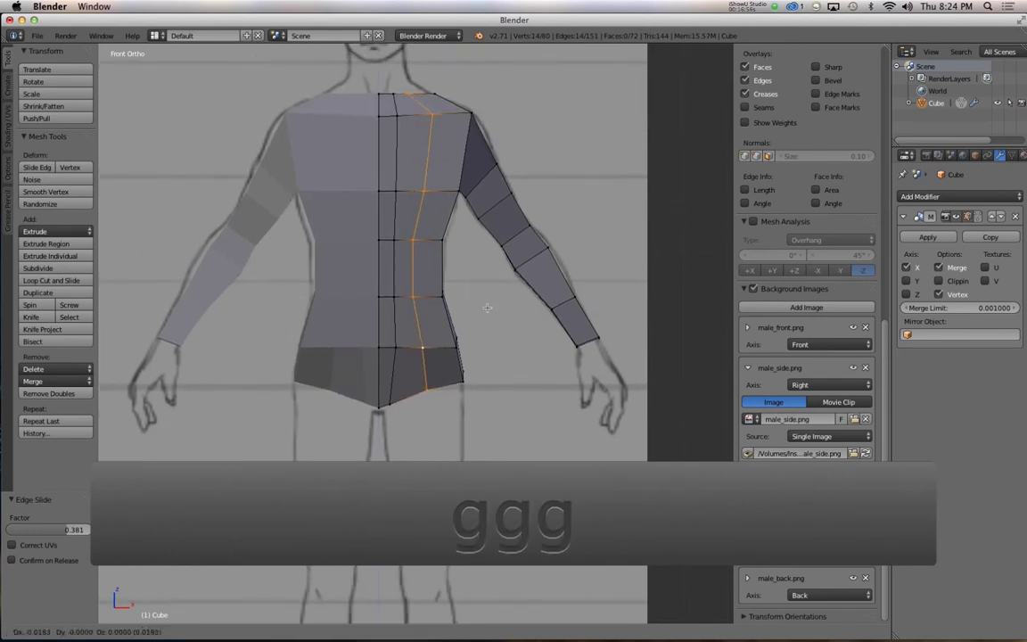
{"action": "key", "text": "g"}
{"action": "key", "text": "g"}
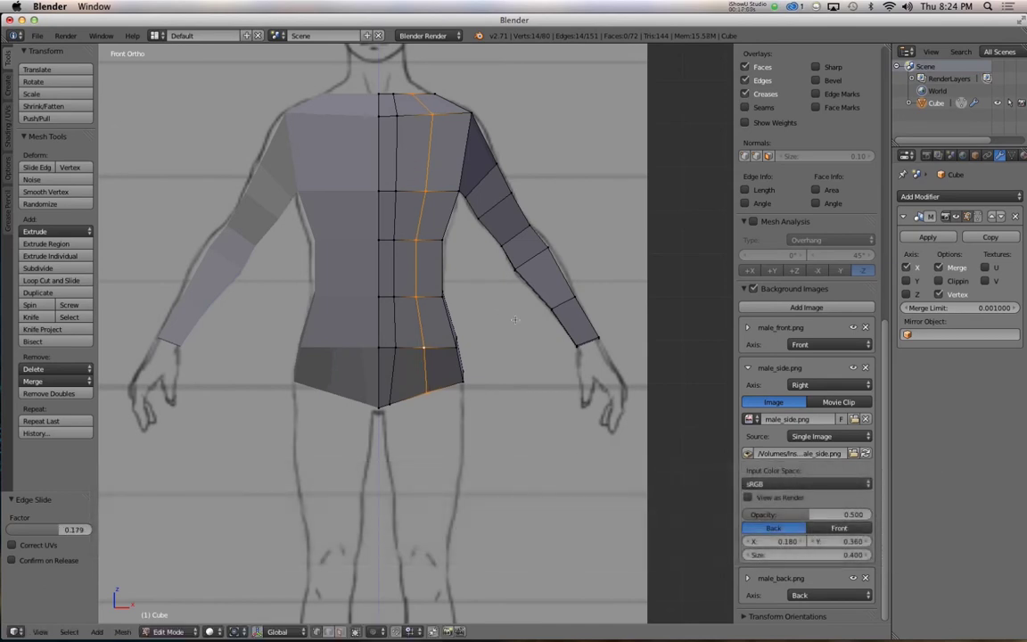
{"action": "key", "text": "s"}
{"action": "key", "text": "x"}
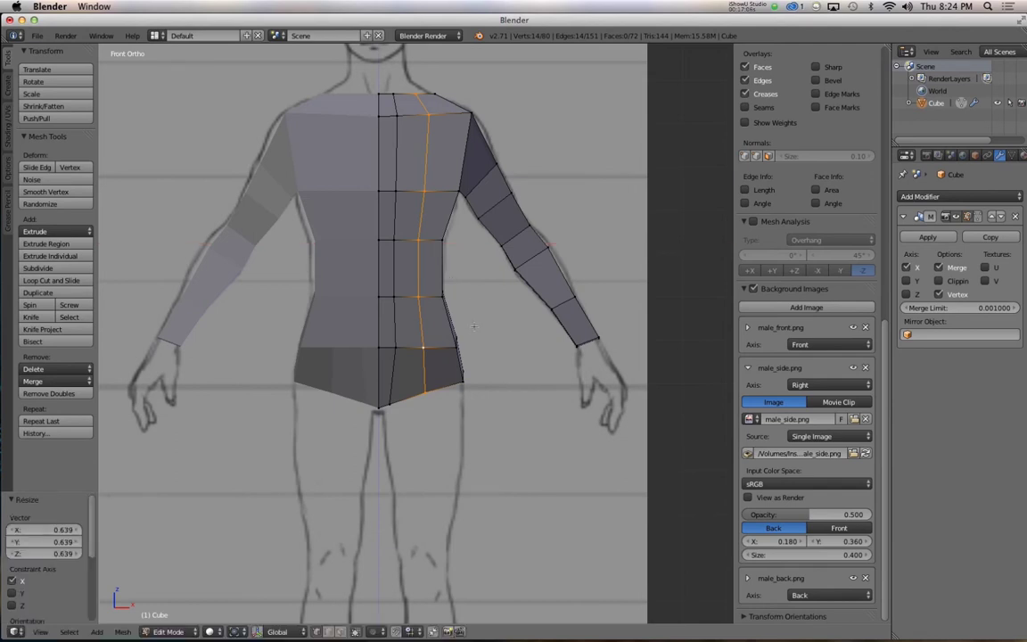
Step: Edge-slide the front corner edges of the torso's side, from armpit to hip, by a factor of -0.228
{"action": "key", "text": "alt"}
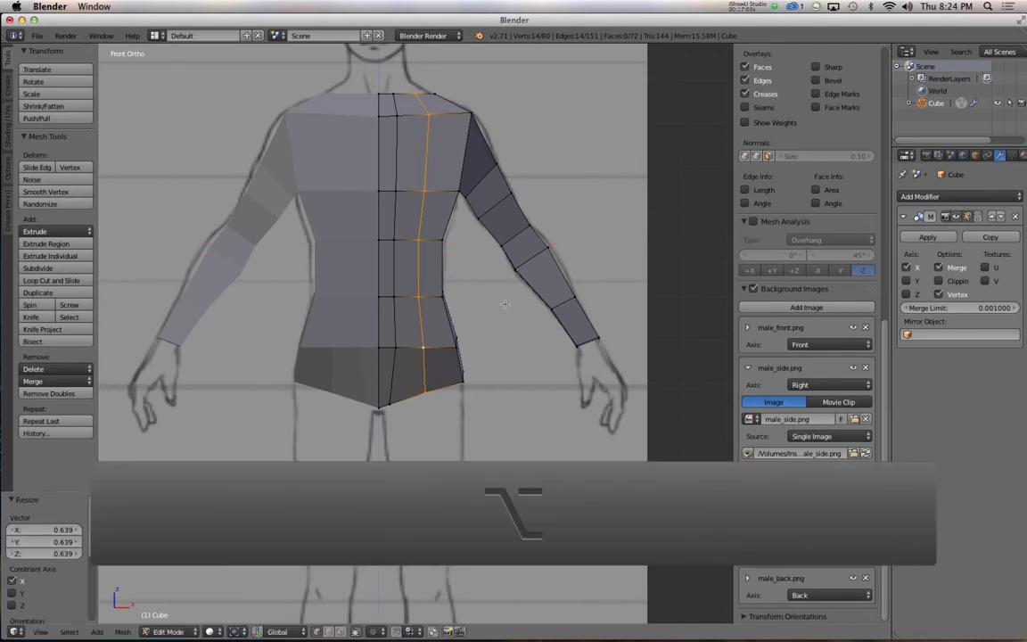
{"action": "left_click_drag", "start_coordinate": [518, 388], "coordinate": [315, 237], "text": "alt"}
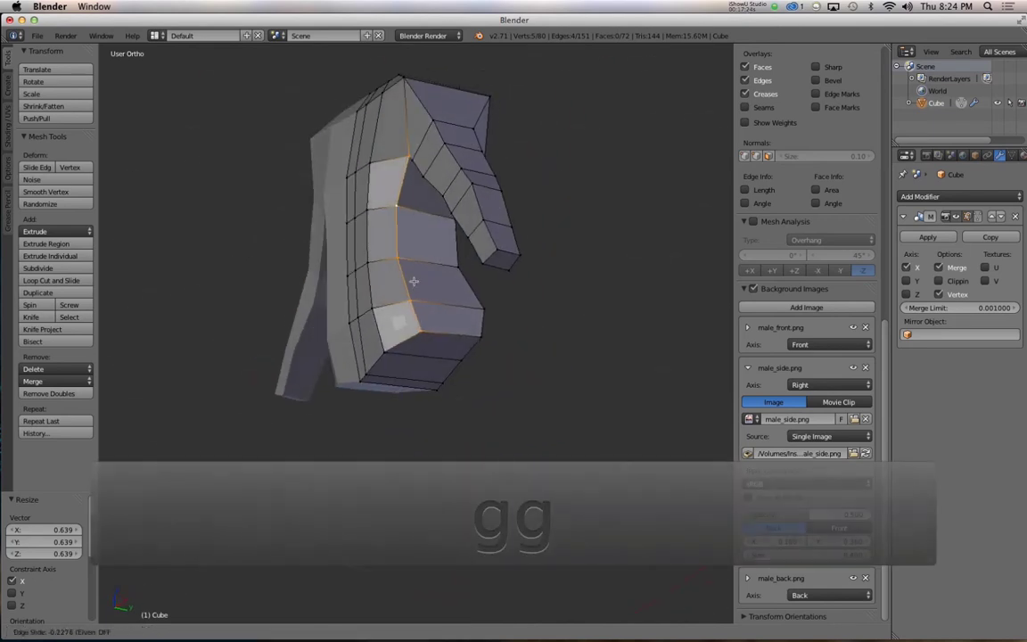
{"action": "left_click", "coordinate": [413, 280]}
Step: Edge-slide the matching back corner edges of the torso's side by a factor of -0.229 and compare the shape with the side reference
{"action": "left_click_drag", "start_coordinate": [413, 281], "coordinate": [340, 297], "text": "alt"}
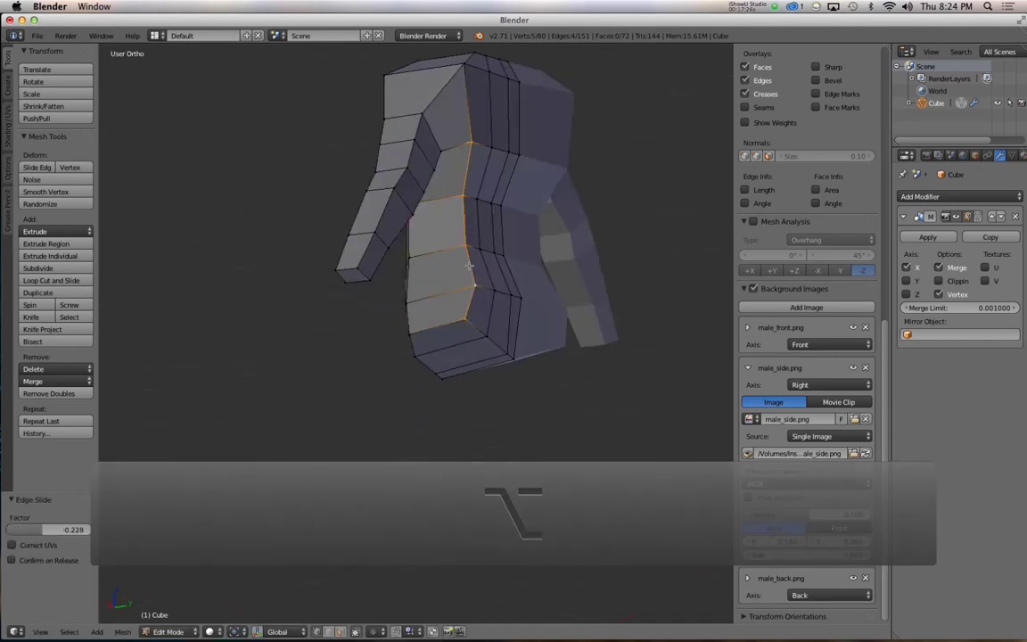
{"action": "left_click", "coordinate": [469, 265], "text": "alt"}
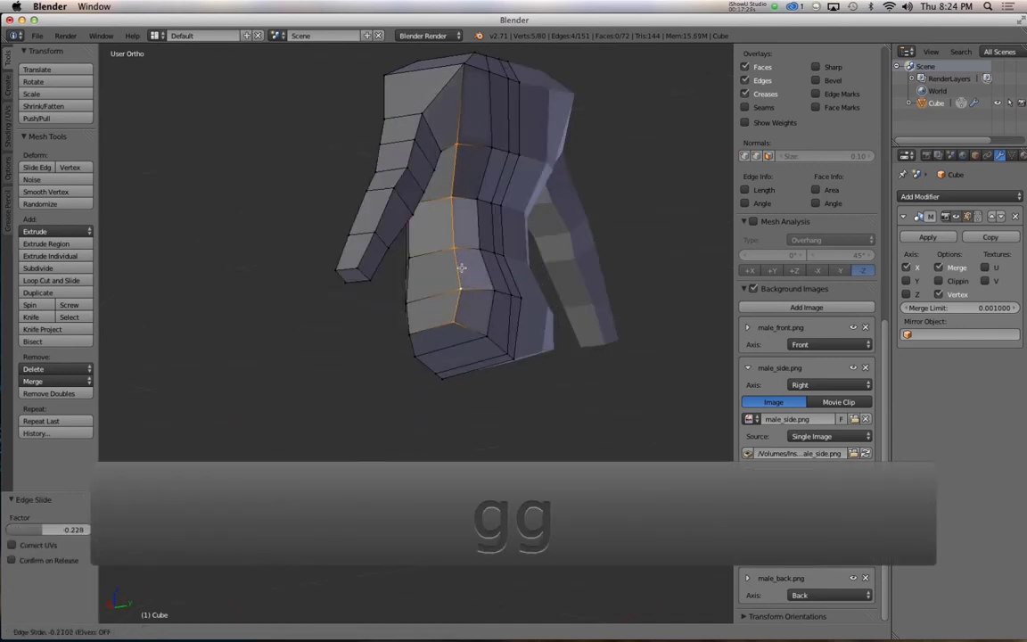
{"action": "left_click", "coordinate": [461, 267]}
{"action": "key", "text": "KP_3"}
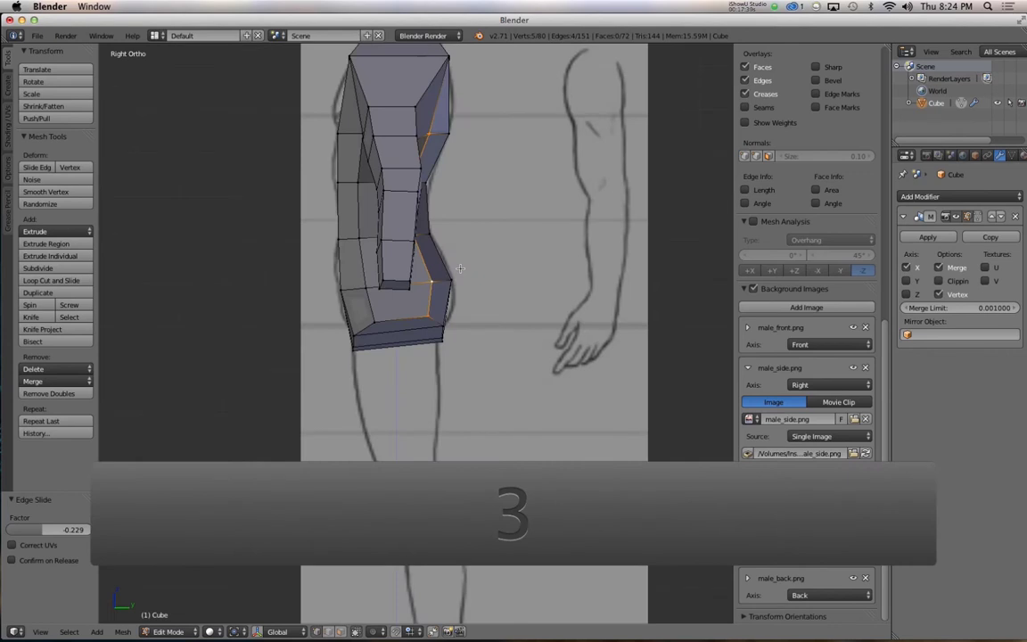
{"action": "key", "text": "z"}
{"action": "key", "text": "z"}
{"action": "mouse_move", "coordinate": [357, 219]}
{"action": "left_mouse_down", "text": "alt"}
{"action": "mouse_move", "coordinate": [414, 142]}
{"action": "mouse_move", "coordinate": [419, 229]}
{"action": "mouse_move", "coordinate": [393, 248]}
{"action": "mouse_move", "coordinate": [427, 279]}
{"action": "mouse_move", "coordinate": [446, 239]}
{"action": "left_mouse_up", "text": "alt"}
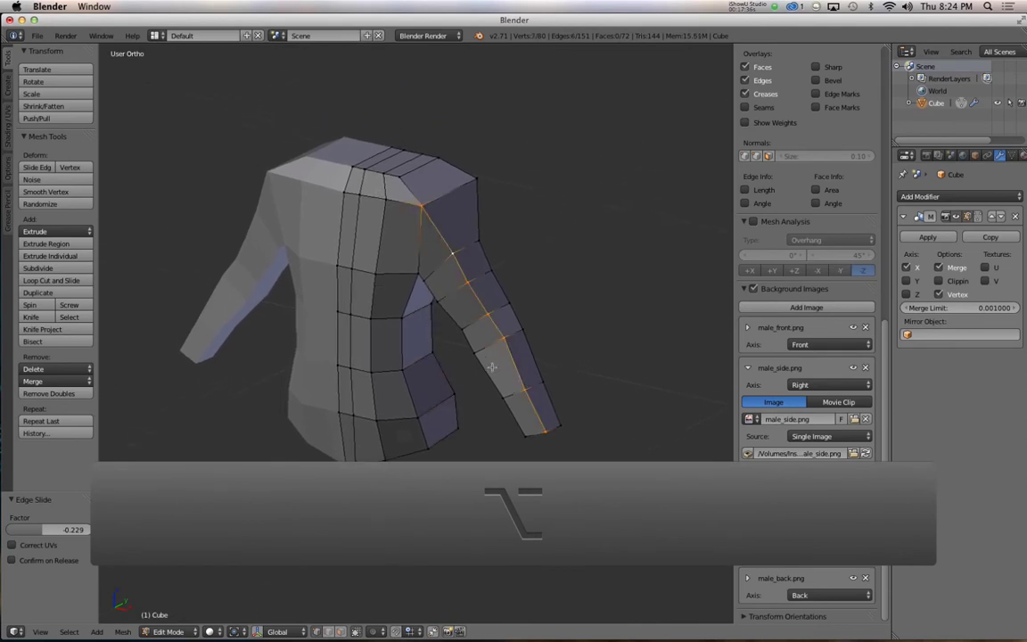
Step: Narrow the shoulder by scaling the front-to-back edge above the upper arm to 0.677
{"action": "left_click_drag", "start_coordinate": [492, 366], "coordinate": [481, 231], "text": "alt"}
{"action": "right_click", "coordinate": [432, 196]}
{"action": "right_click", "coordinate": [514, 187], "text": "shift"}
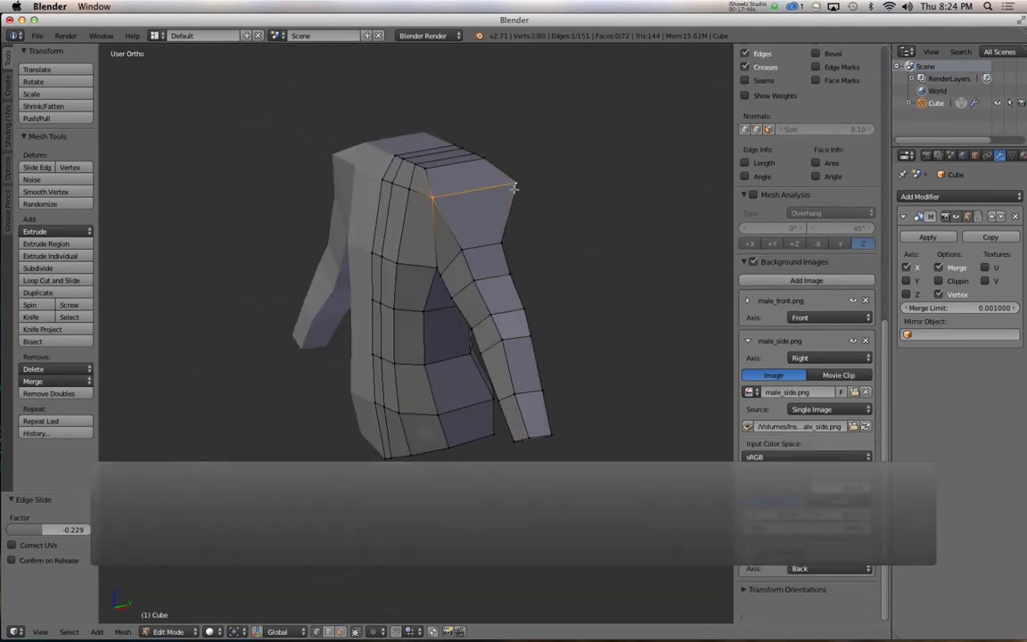
{"action": "left_click_drag", "start_coordinate": [514, 188], "coordinate": [389, 236], "text": "alt"}
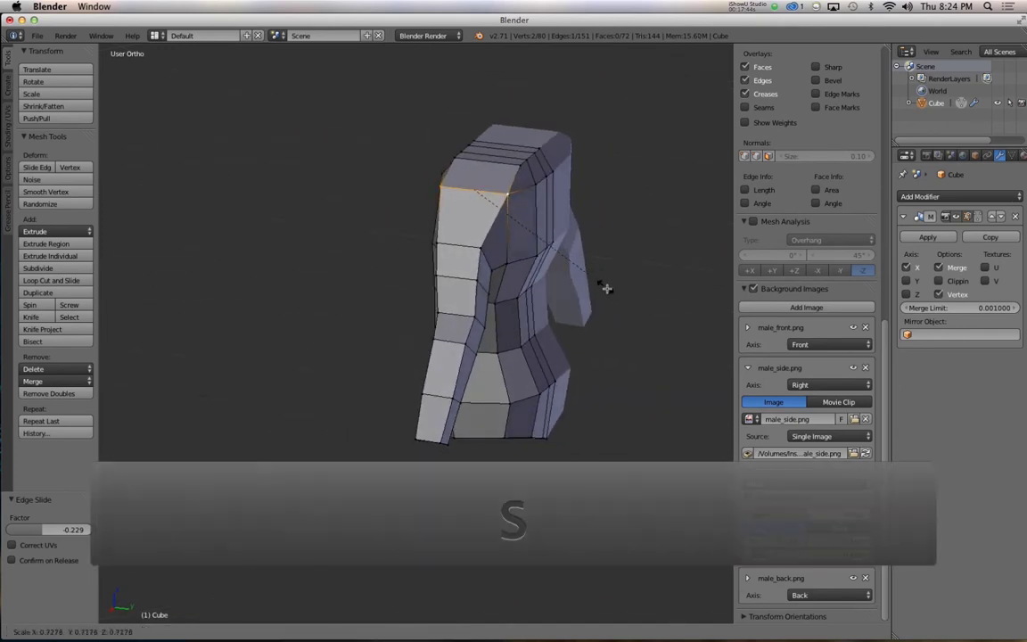
{"action": "left_click", "coordinate": [594, 284]}
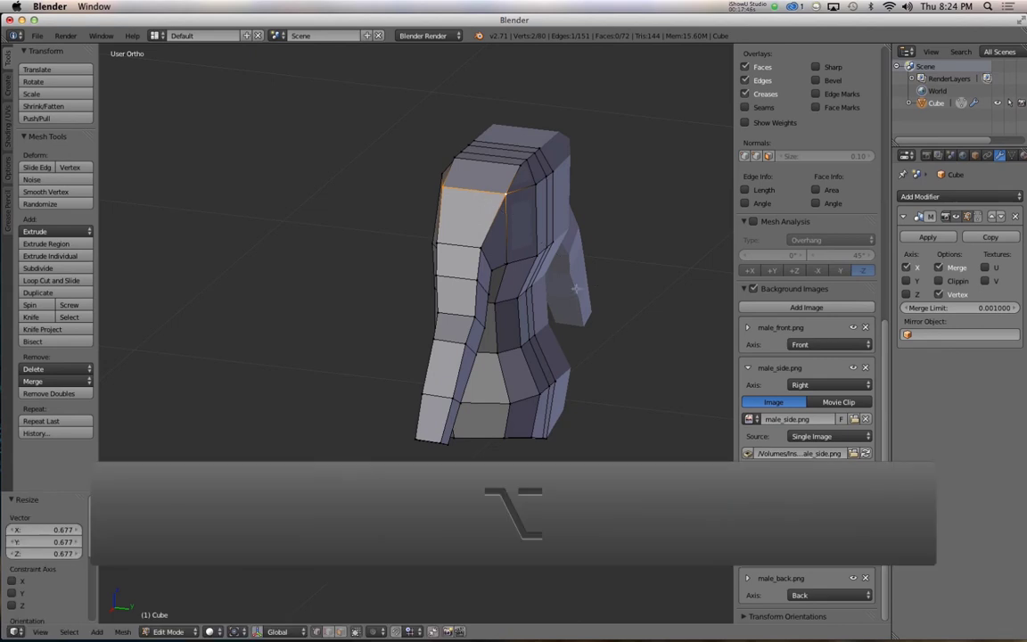
Step: Try to scale and edge-slide the outer vertical torso loop from an angled view
{"action": "left_click_drag", "start_coordinate": [536, 256], "coordinate": [373, 279], "text": "alt"}
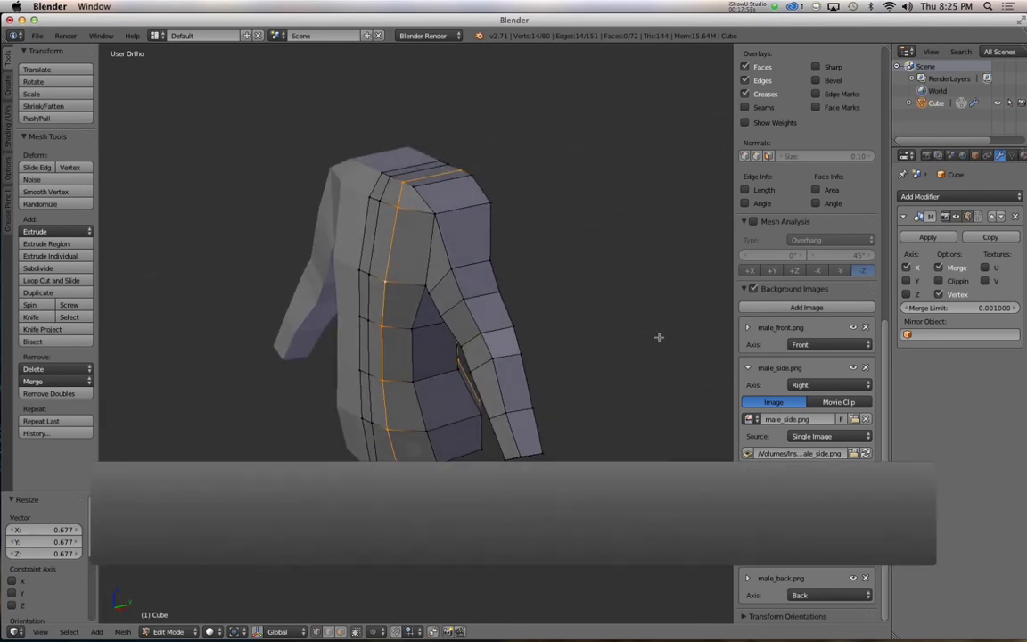
{"action": "key", "text": "s"}
{"action": "key", "text": "s"}
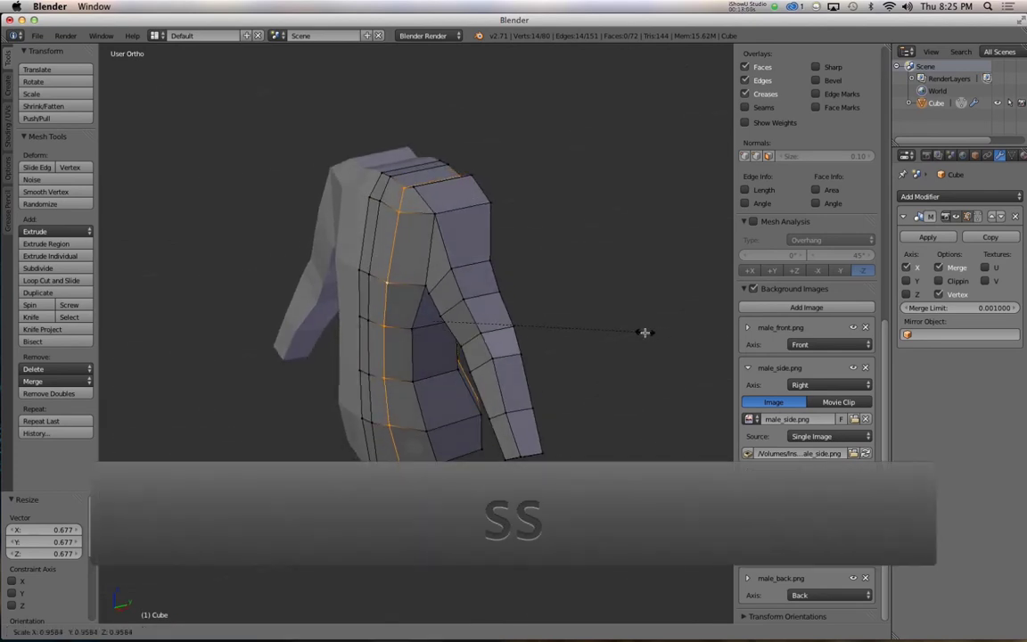
{"action": "key", "text": "g"}
{"action": "key", "text": "g"}
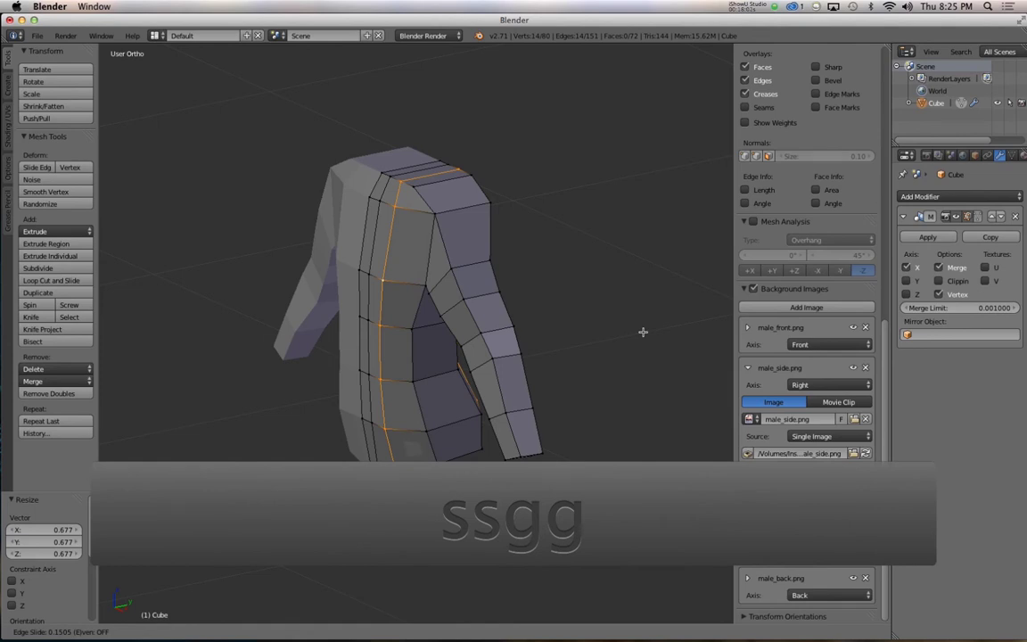
{"action": "left_click", "coordinate": [644, 332]}
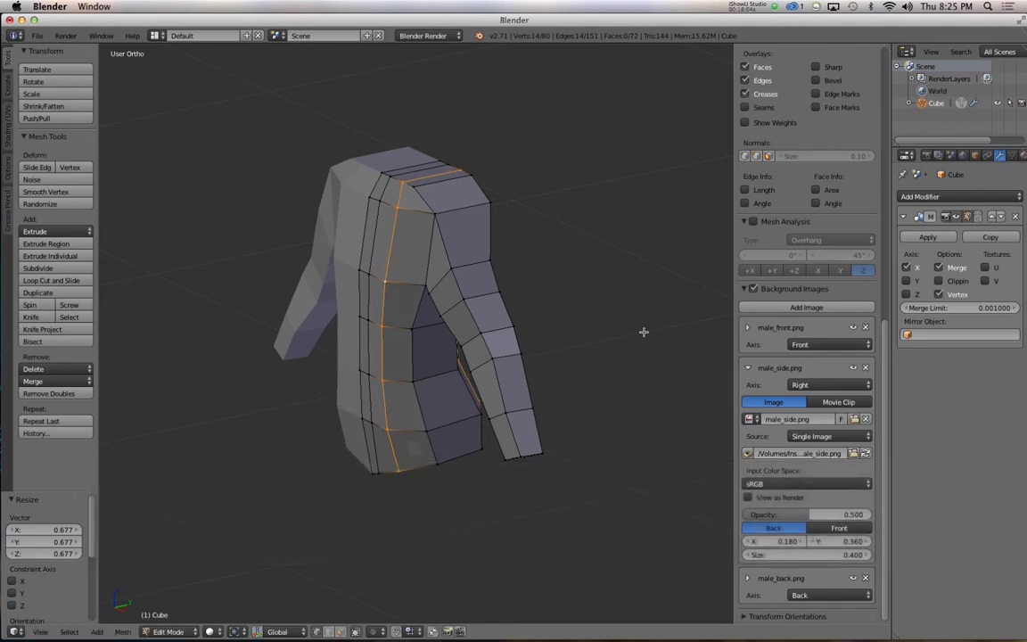
Step: Scale the selected torso edge loop along Y to about 0.93
{"action": "key", "text": "s"}
{"action": "key", "text": "y"}
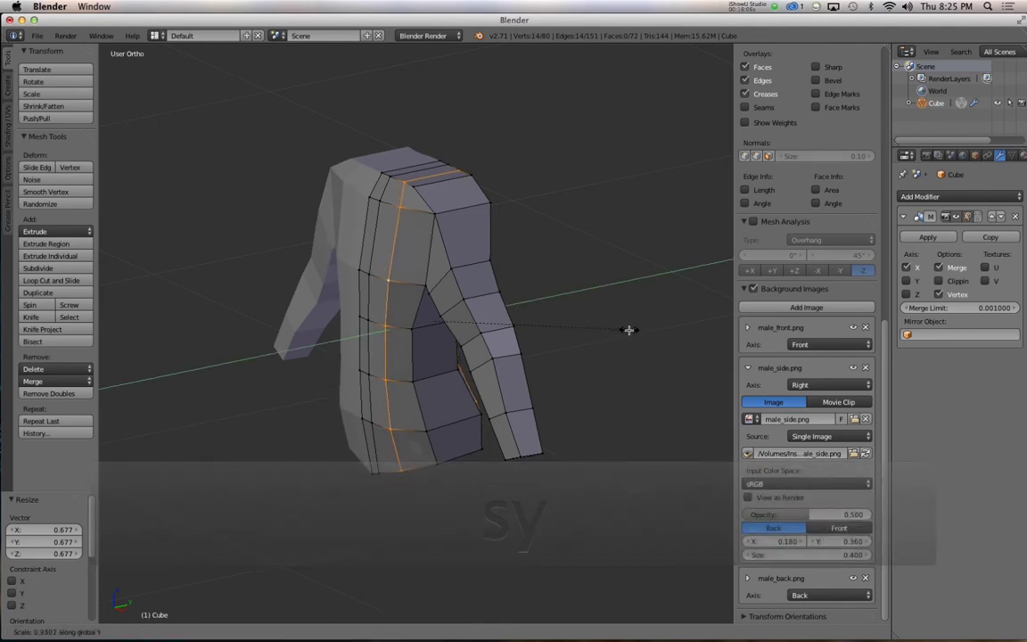
{"action": "left_click", "coordinate": [626, 330]}
Step: Exclude the shoulder-top segment from the selected torso loop and scale the remaining front and back edges to 0.935 along Y
{"action": "left_click_drag", "start_coordinate": [548, 342], "coordinate": [466, 385], "text": "alt"}
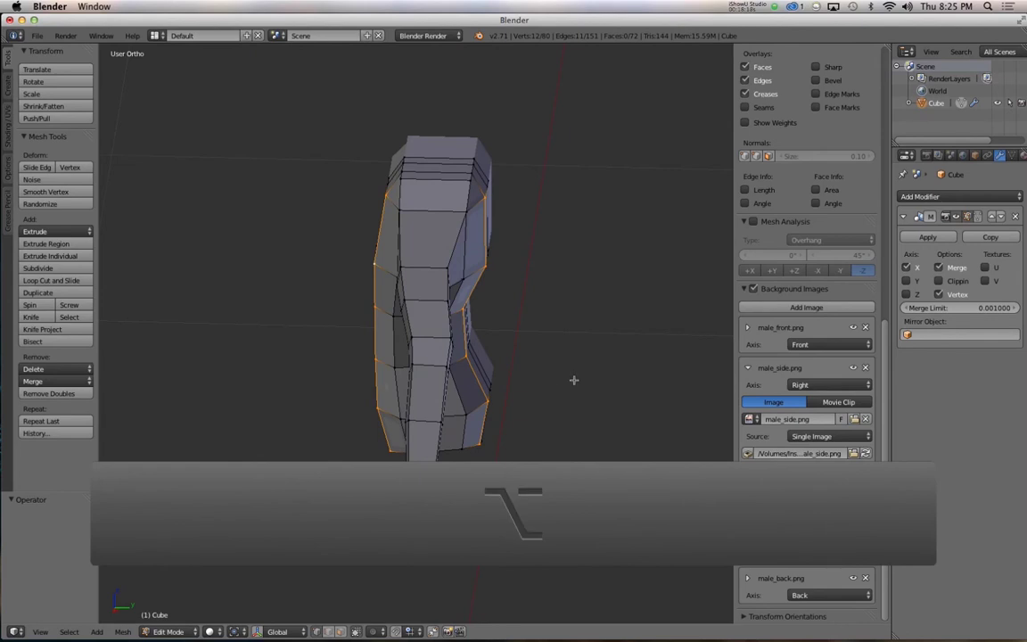
{"action": "left_click_drag", "start_coordinate": [573, 380], "coordinate": [606, 339], "text": "alt"}
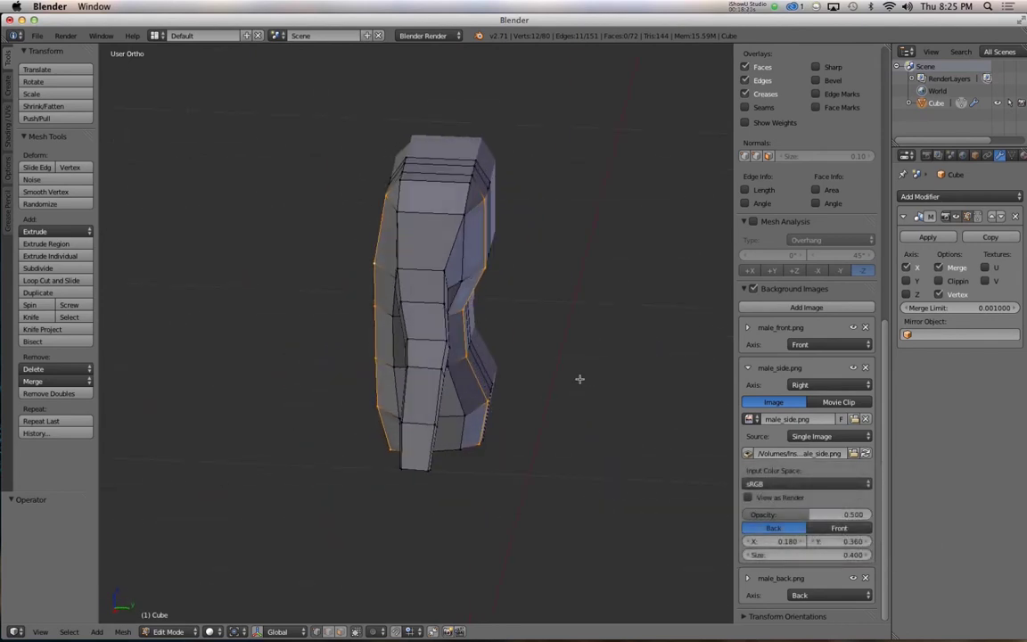
{"action": "left_click_drag", "start_coordinate": [551, 375], "coordinate": [541, 350], "text": "alt"}
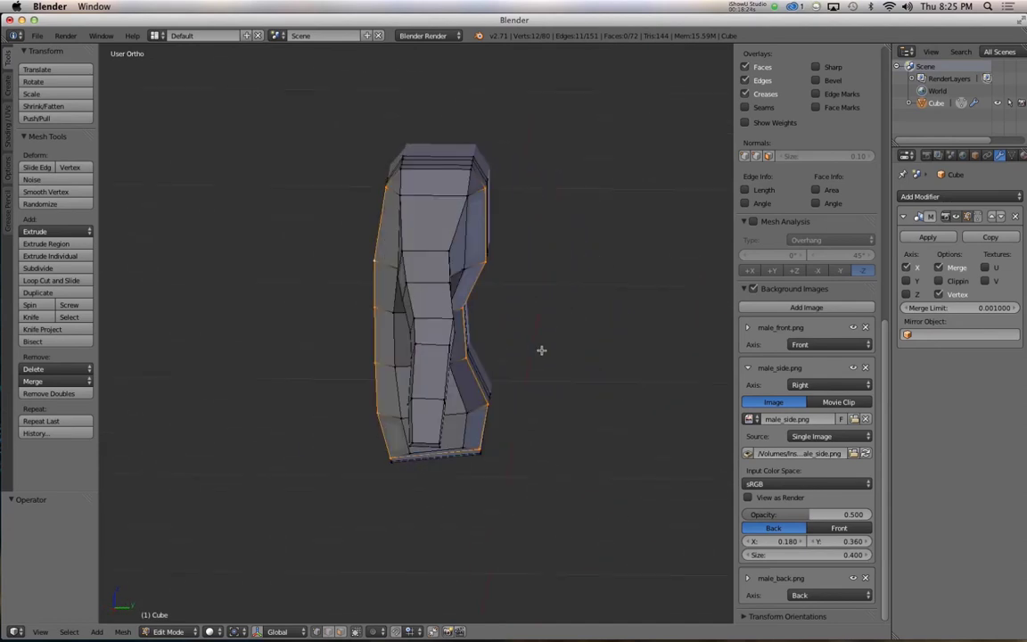
{"action": "key", "text": "alt"}
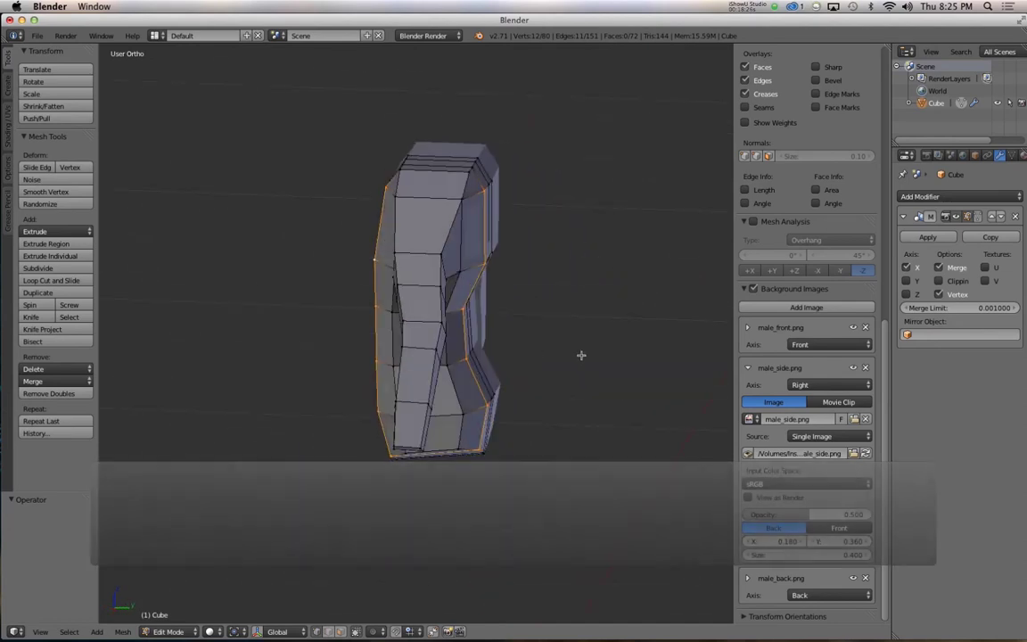
{"action": "key", "text": "s"}
{"action": "key", "text": "y"}
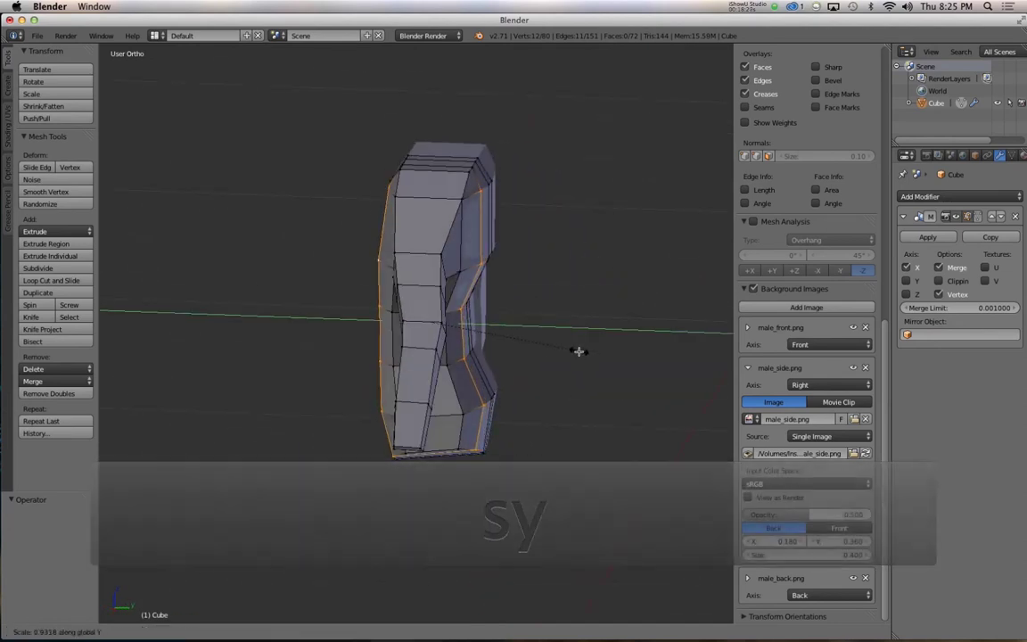
{"action": "left_click", "coordinate": [578, 351]}
Step: Select the outer shoulder edge and scale it to 0.979 along Y in the right side view
{"action": "mouse_move", "coordinate": [579, 350]}
{"action": "left_mouse_down", "text": "alt"}
{"action": "mouse_move", "coordinate": [504, 355]}
{"action": "mouse_move", "coordinate": [364, 190]}
{"action": "mouse_move", "coordinate": [366, 332]}
{"action": "mouse_move", "coordinate": [488, 392]}
{"action": "mouse_move", "coordinate": [555, 372]}
{"action": "mouse_move", "coordinate": [590, 346]}
{"action": "left_mouse_up", "text": "alt"}
{"action": "left_click_drag", "start_coordinate": [440, 237], "coordinate": [393, 193], "text": "alt"}
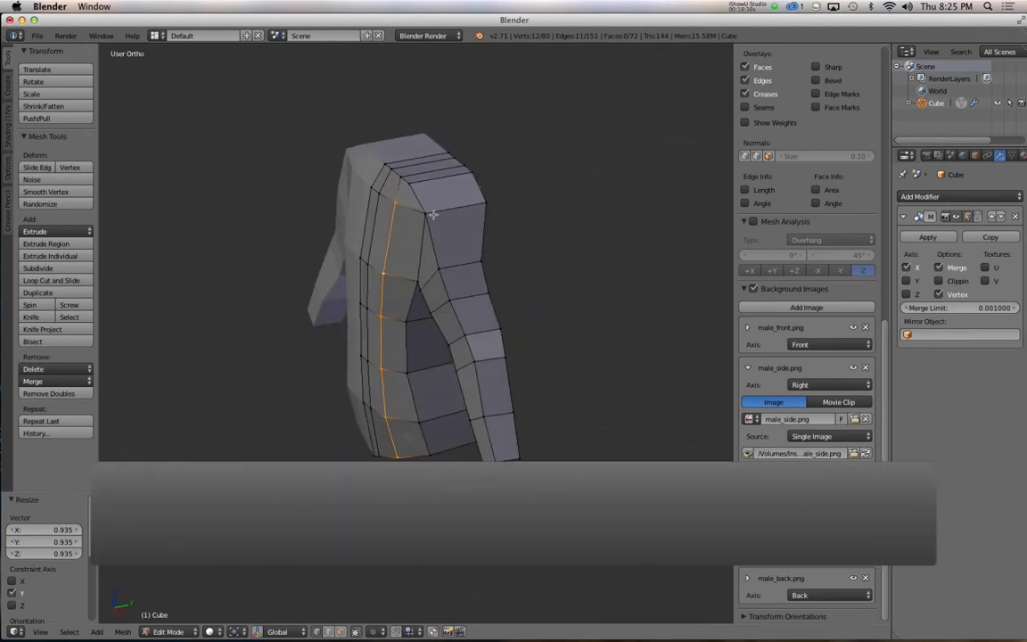
{"action": "right_click", "coordinate": [490, 214], "text": "alt"}
{"action": "left_click_drag", "start_coordinate": [495, 220], "coordinate": [493, 257], "text": "alt"}
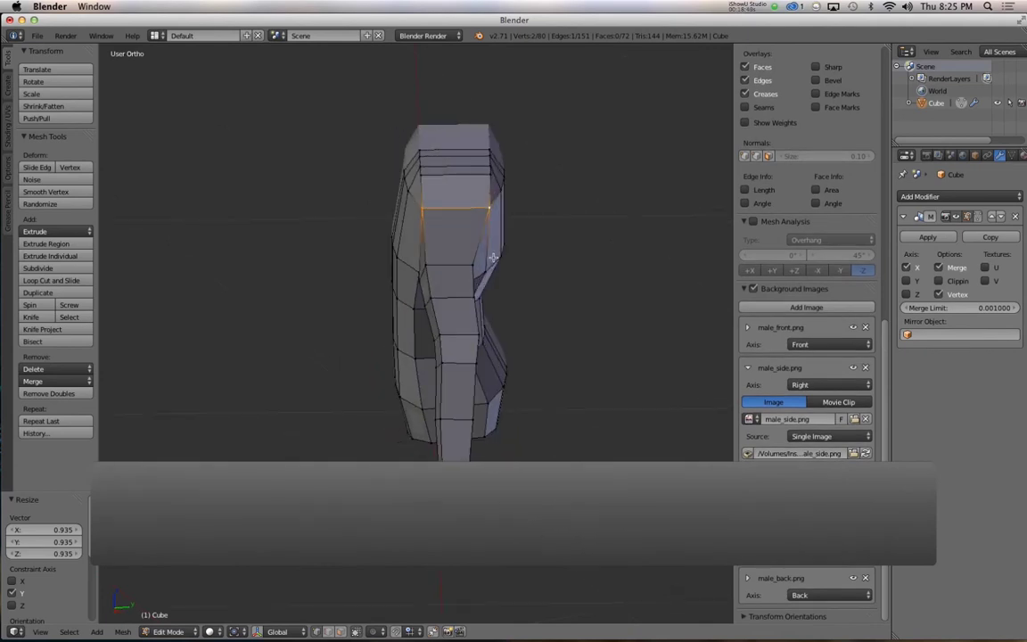
{"action": "key", "text": "3"}
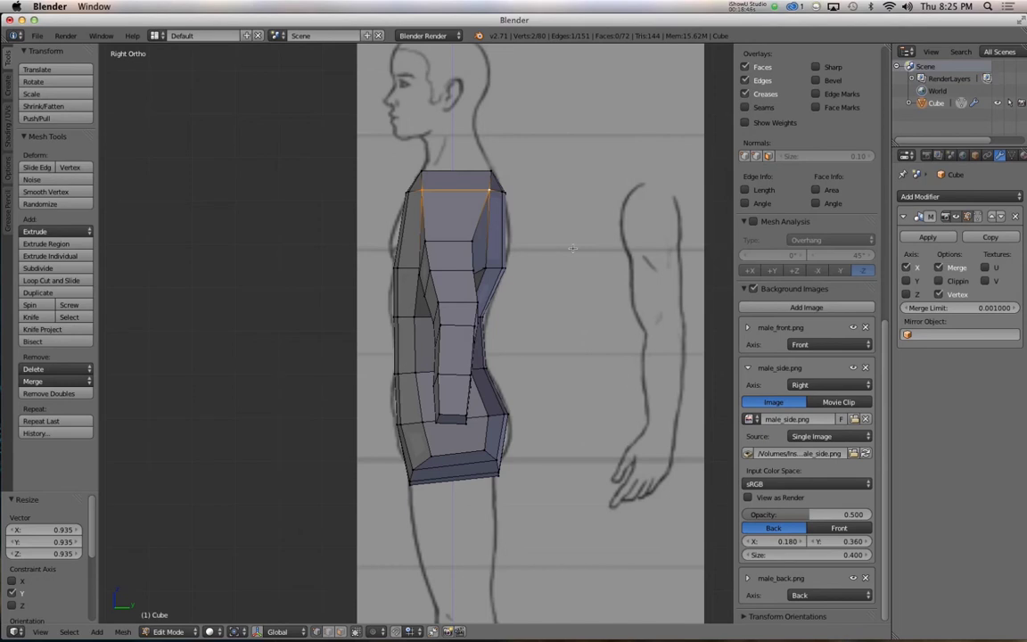
{"action": "key", "text": "s"}
{"action": "key", "text": "y"}
{"action": "key", "text": "z"}
{"action": "key", "text": "z"}
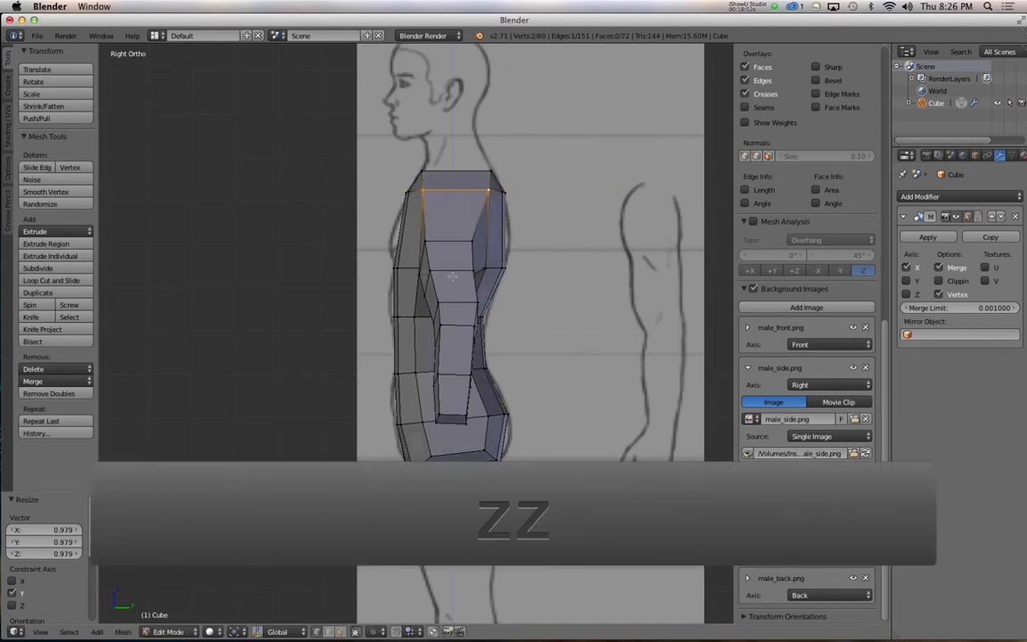
Step: Switch to face selection and select the two outer faces on the underside of the pelvis
{"action": "mouse_move", "coordinate": [531, 259]}
{"action": "left_mouse_down", "text": "alt"}
{"action": "mouse_move", "coordinate": [513, 242]}
{"action": "mouse_move", "coordinate": [543, 241]}
{"action": "mouse_move", "coordinate": [522, 328]}
{"action": "mouse_move", "coordinate": [506, 321]}
{"action": "mouse_move", "coordinate": [535, 294]}
{"action": "mouse_move", "coordinate": [502, 305]}
{"action": "mouse_move", "coordinate": [587, 354]}
{"action": "mouse_move", "coordinate": [426, 305]}
{"action": "mouse_move", "coordinate": [492, 310]}
{"action": "left_mouse_up", "text": "alt"}
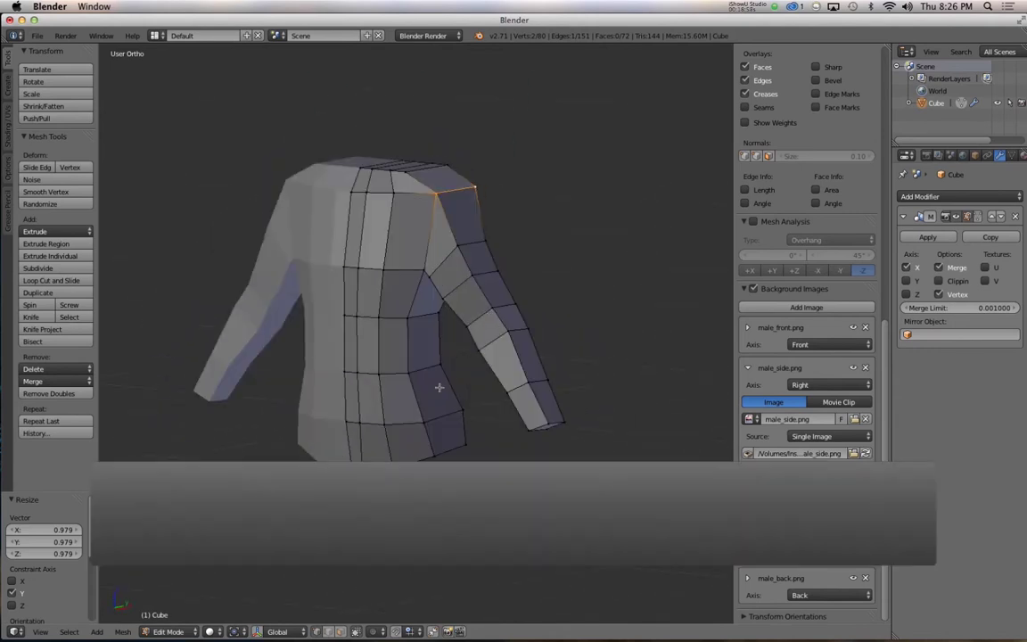
{"action": "key", "text": "1"}
{"action": "mouse_move", "coordinate": [403, 382]}
{"action": "left_mouse_down", "text": "alt+shift"}
{"action": "mouse_move", "coordinate": [401, 321]}
{"action": "mouse_move", "coordinate": [365, 388]}
{"action": "mouse_move", "coordinate": [397, 362]}
{"action": "left_mouse_up", "text": "alt+shift"}
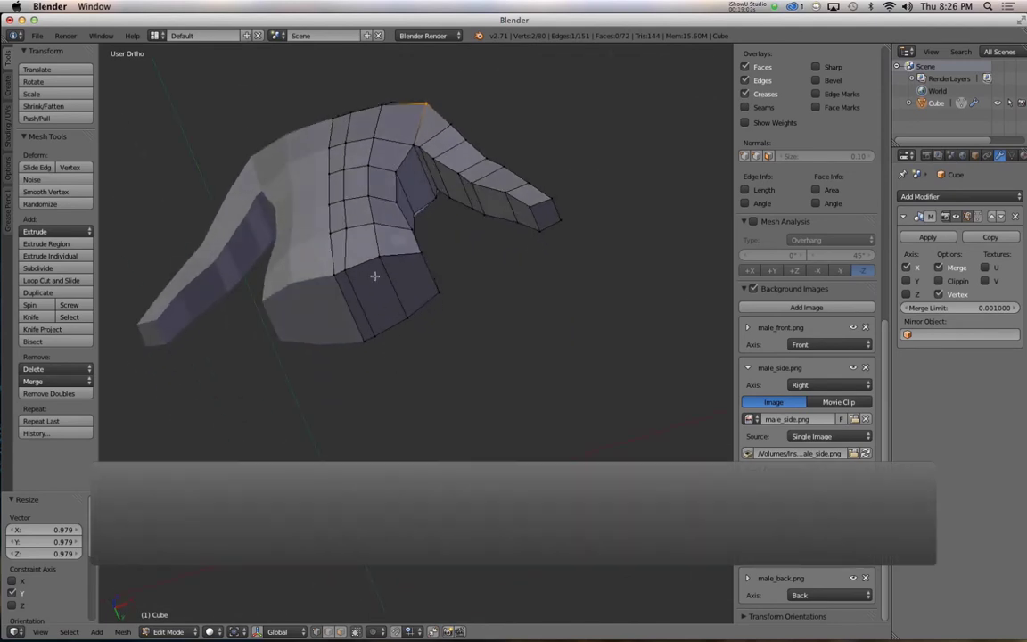
{"action": "key", "text": "ctrl"}
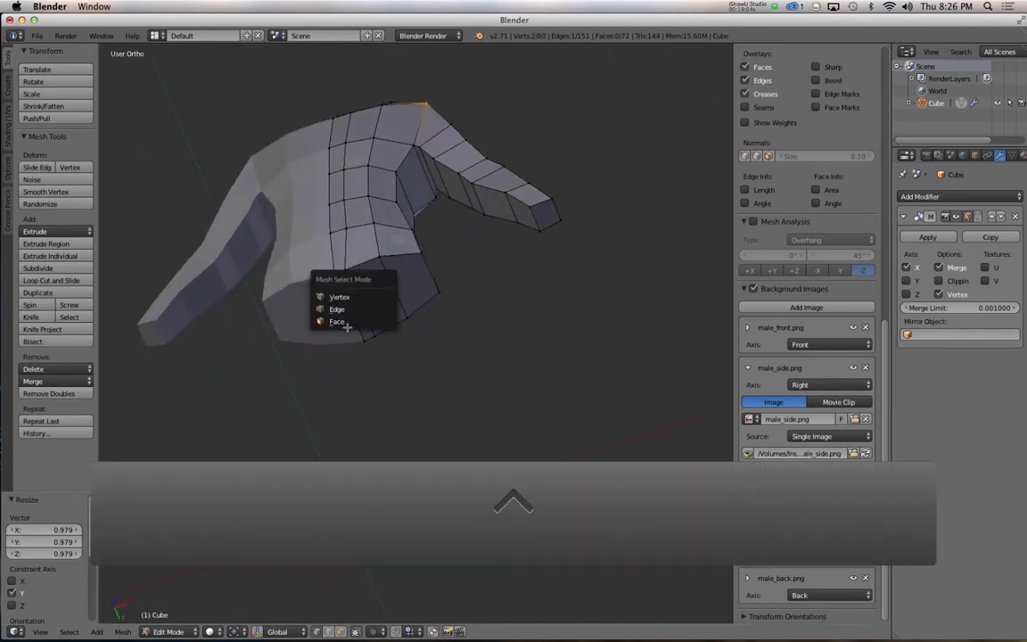
{"action": "left_click", "coordinate": [347, 321]}
{"action": "right_click", "coordinate": [376, 294]}
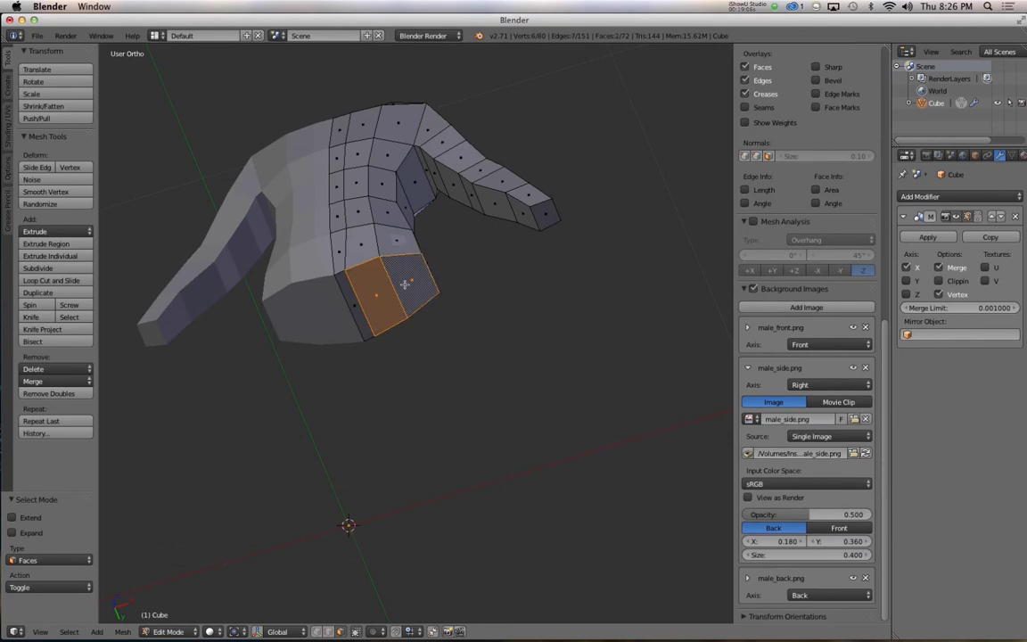
Step: Extrude the two pelvis faces about 0.92 along their normal to form the legs
{"action": "key", "text": "1"}
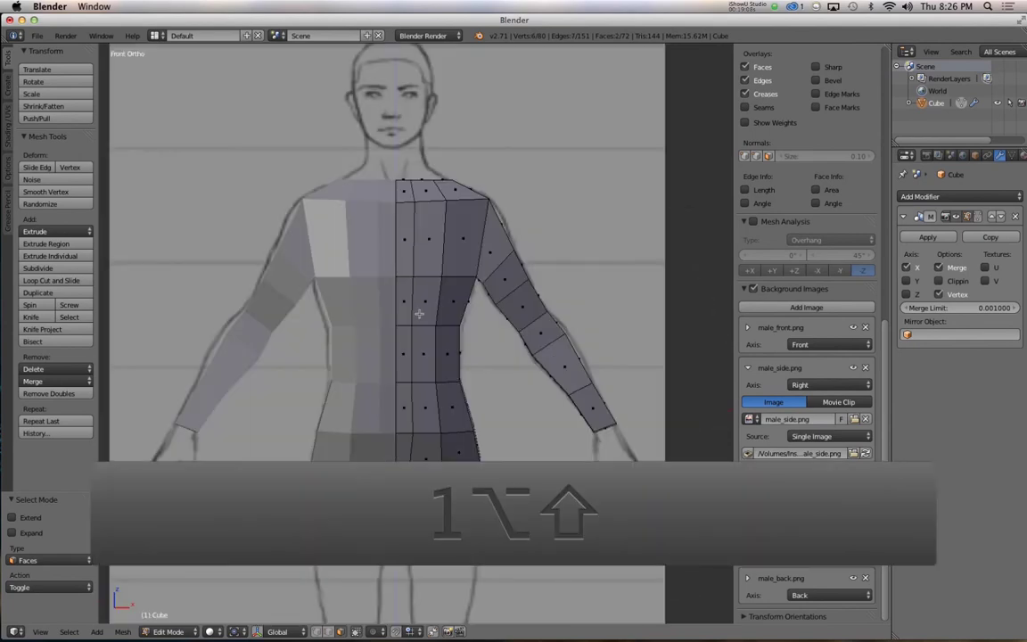
{"action": "left_click_drag", "start_coordinate": [418, 314], "coordinate": [385, 183], "text": "alt+shift"}
{"action": "scroll", "coordinate": [411, 328], "scroll_direction": "down", "scroll_amount": 3}
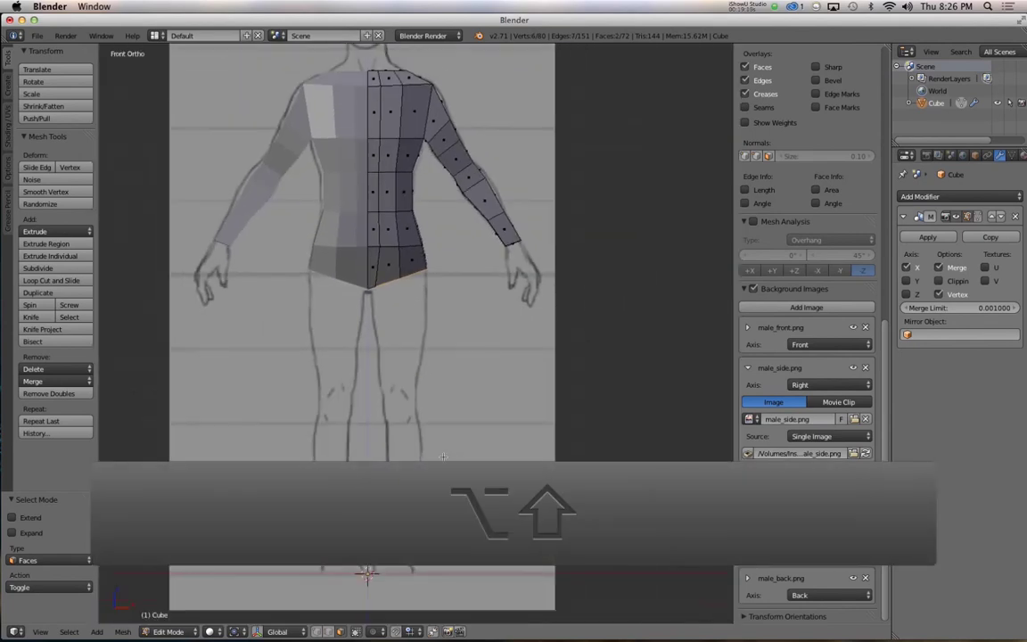
{"action": "key", "text": "e"}
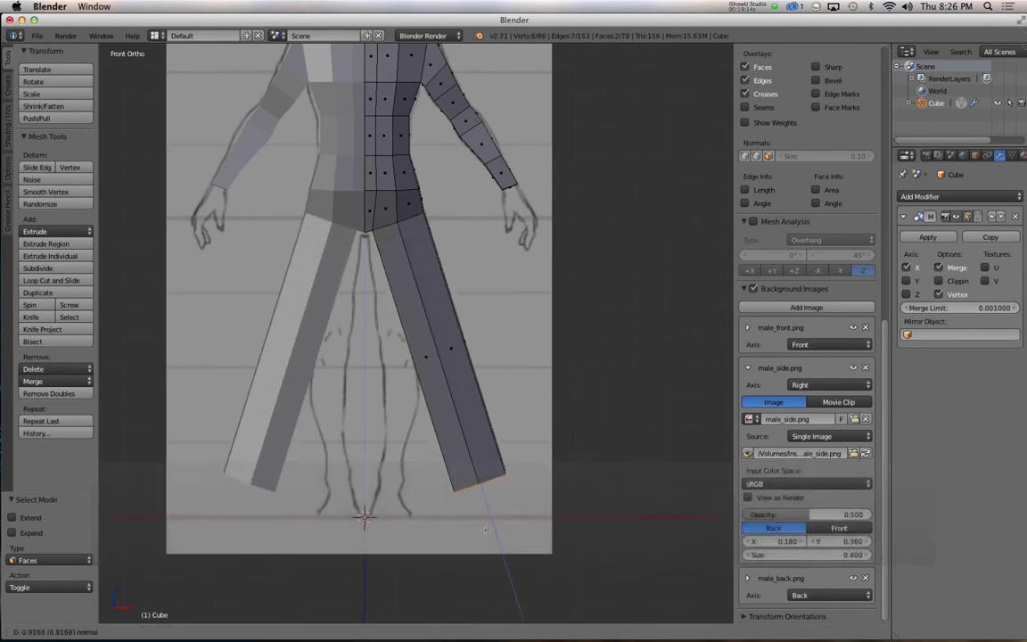
{"action": "key", "text": "Return"}
Step: Rotate the leg's end faces 13.337° in wireframe display and move them -0.264 on X and -0.014 on Z
{"action": "key", "text": "z"}
{"action": "key", "text": "r"}
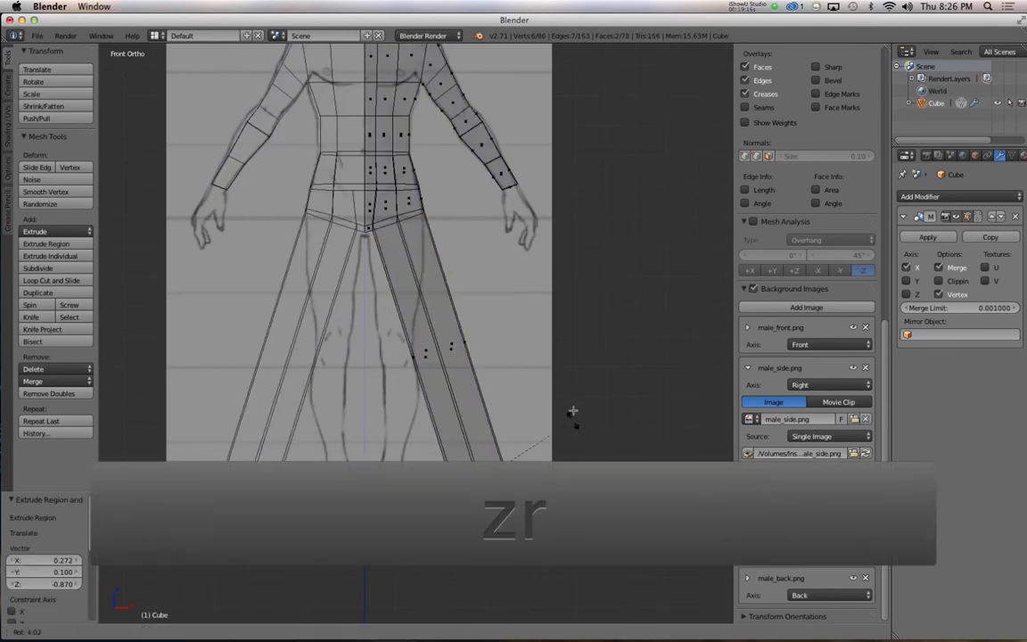
{"action": "left_click", "coordinate": [563, 442]}
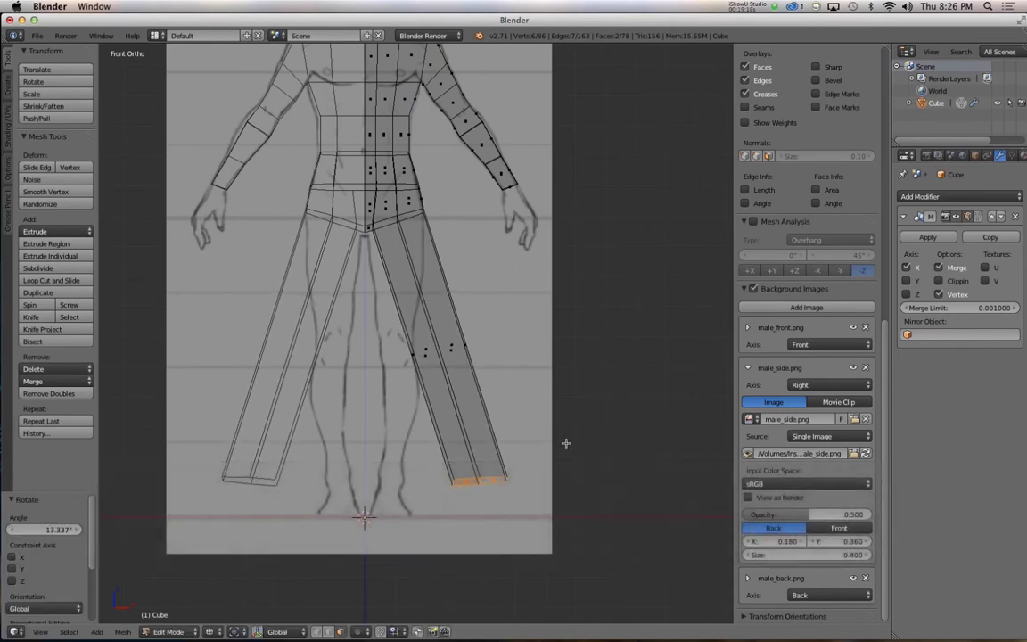
{"action": "key", "text": "g"}
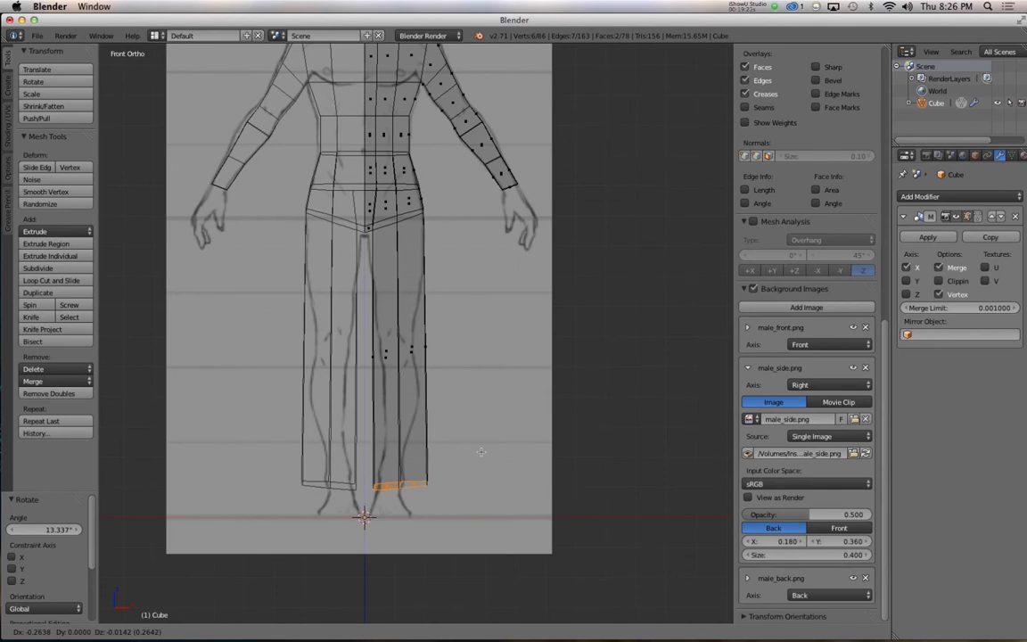
Step: Shrink the leg's end faces, including 0.900 along X, and move them -0.017 on X and 0.056 on Z in the front view
{"action": "scroll", "coordinate": [470, 459], "scroll_direction": "down", "scroll_amount": 2}
{"action": "scroll", "coordinate": [469, 459], "scroll_direction": "up", "scroll_amount": 6}
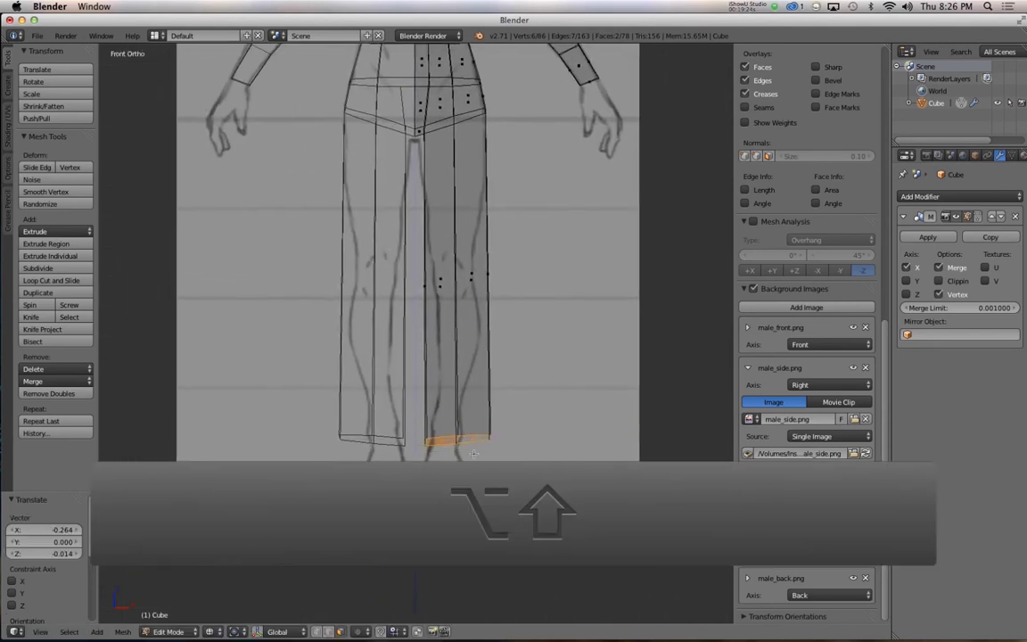
{"action": "key", "text": "z"}
{"action": "mouse_move", "coordinate": [503, 434]}
{"action": "left_mouse_down", "text": "alt"}
{"action": "mouse_move", "coordinate": [552, 433]}
{"action": "mouse_move", "coordinate": [465, 418]}
{"action": "mouse_move", "coordinate": [492, 432]}
{"action": "mouse_move", "coordinate": [448, 443]}
{"action": "left_mouse_up", "text": "alt"}
{"action": "key", "text": "z"}
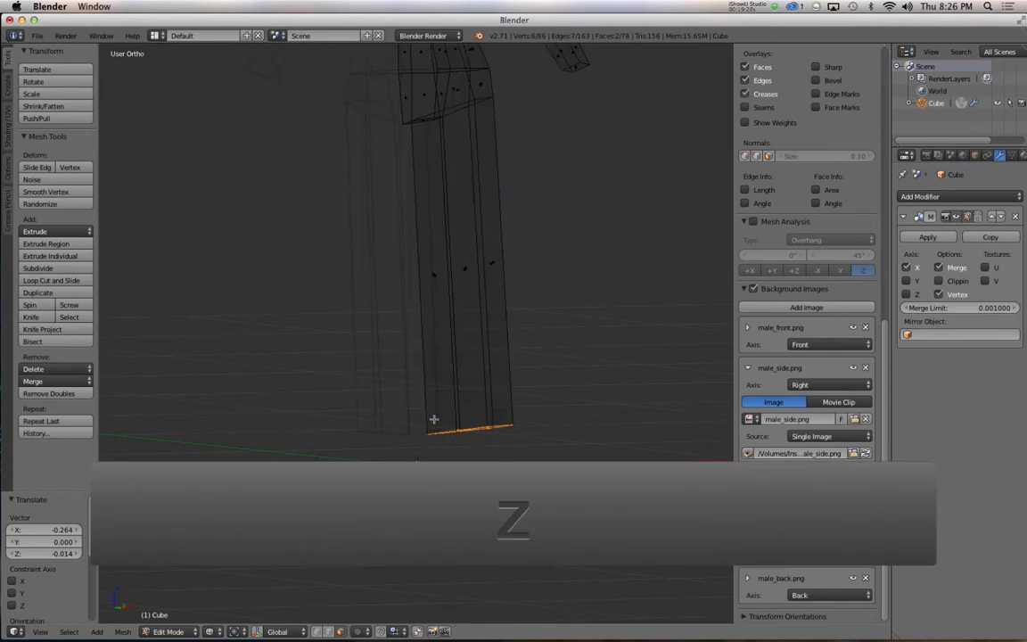
{"action": "key", "text": "1"}
{"action": "key", "text": "z"}
{"action": "key", "text": "z"}
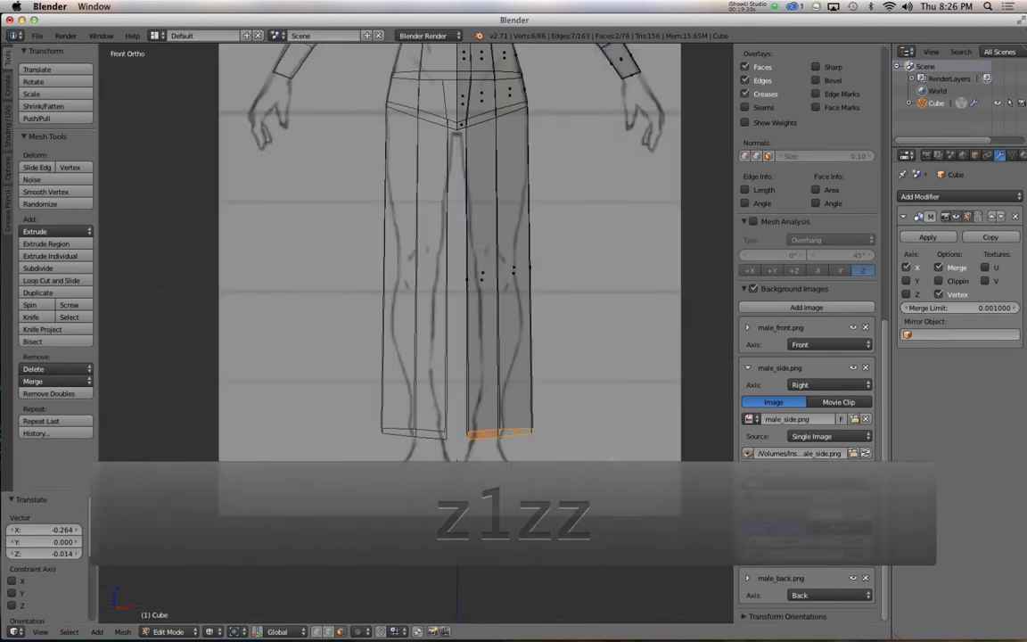
{"action": "key", "text": "s"}
{"action": "key", "text": "x"}
{"action": "key", "text": "s"}
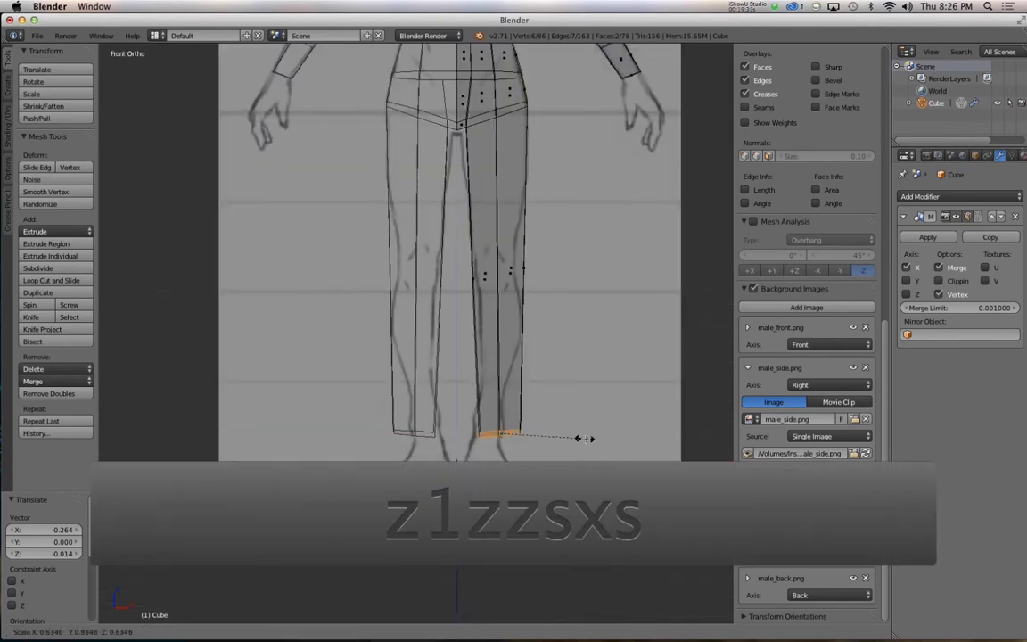
{"action": "key", "text": "s"}
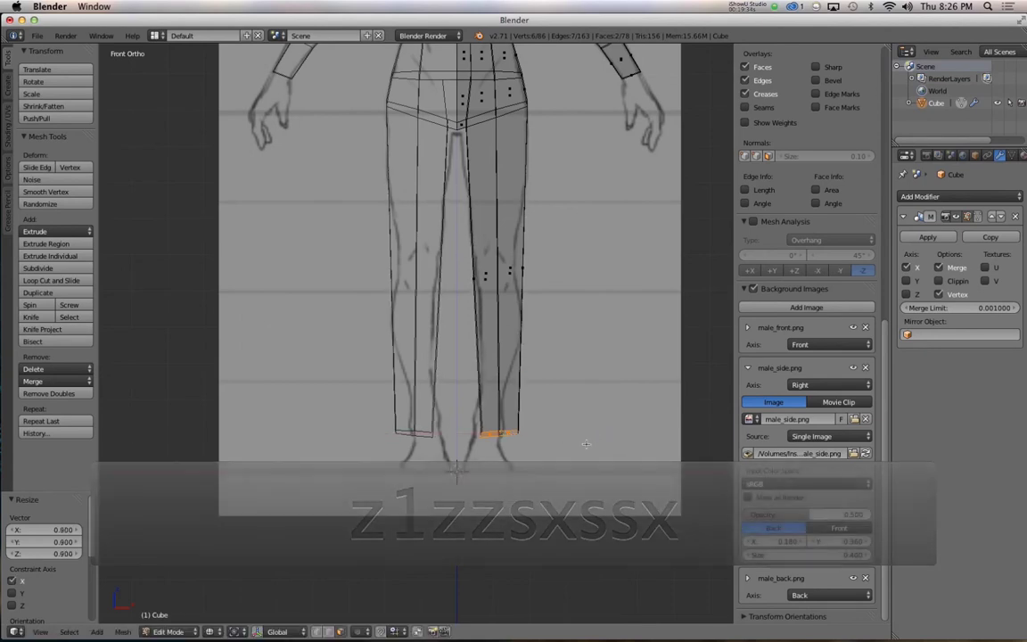
{"action": "key", "text": "g"}
{"action": "left_click", "coordinate": [577, 424]}
Step: Fit the leg's end to the ankle in the right side view by leveling, moving and scaling it to 0.762 along Y
{"action": "key", "text": "3"}
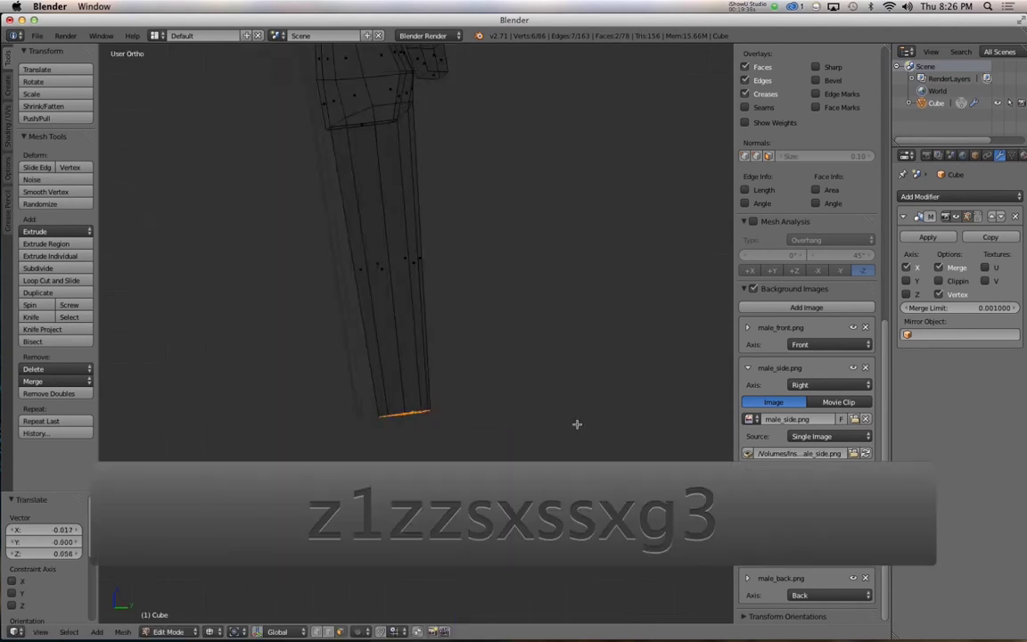
{"action": "key", "text": "r"}
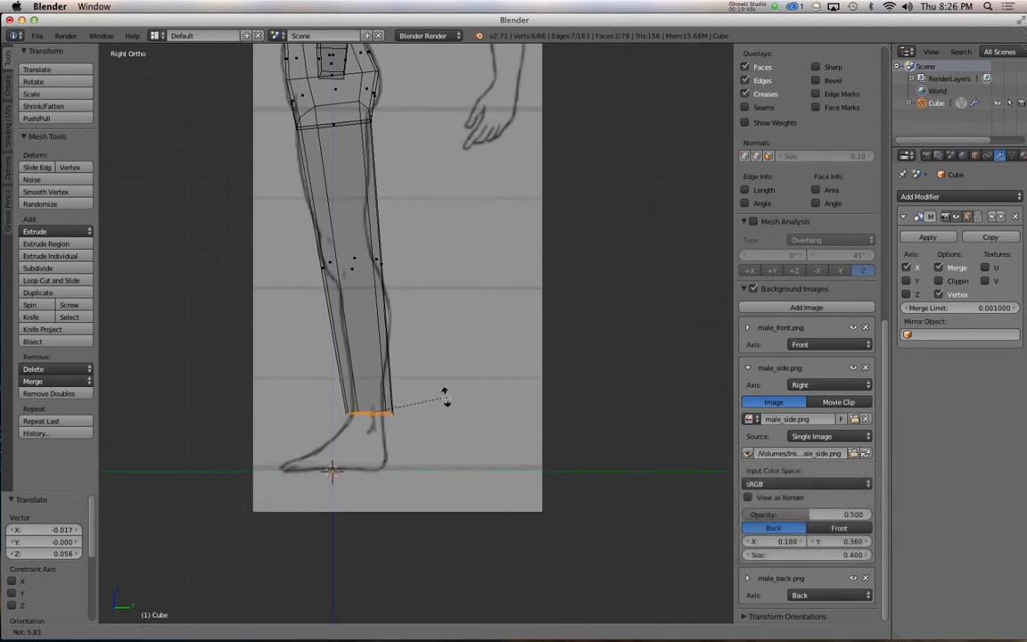
{"action": "left_click", "coordinate": [445, 401]}
{"action": "key", "text": "g"}
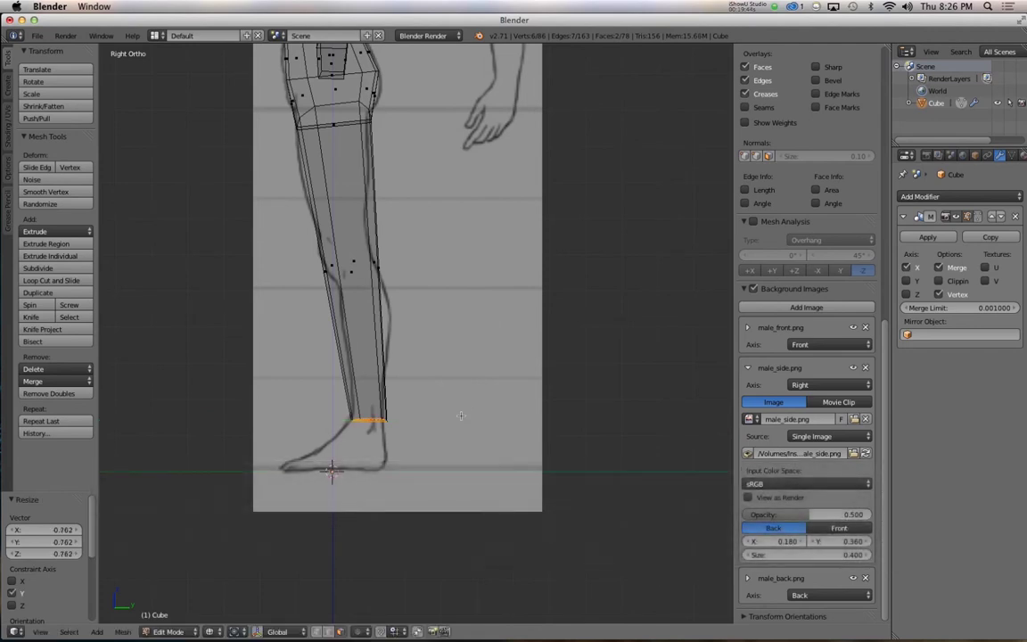
{"action": "key", "text": "g"}
{"action": "left_click", "coordinate": [458, 414]}
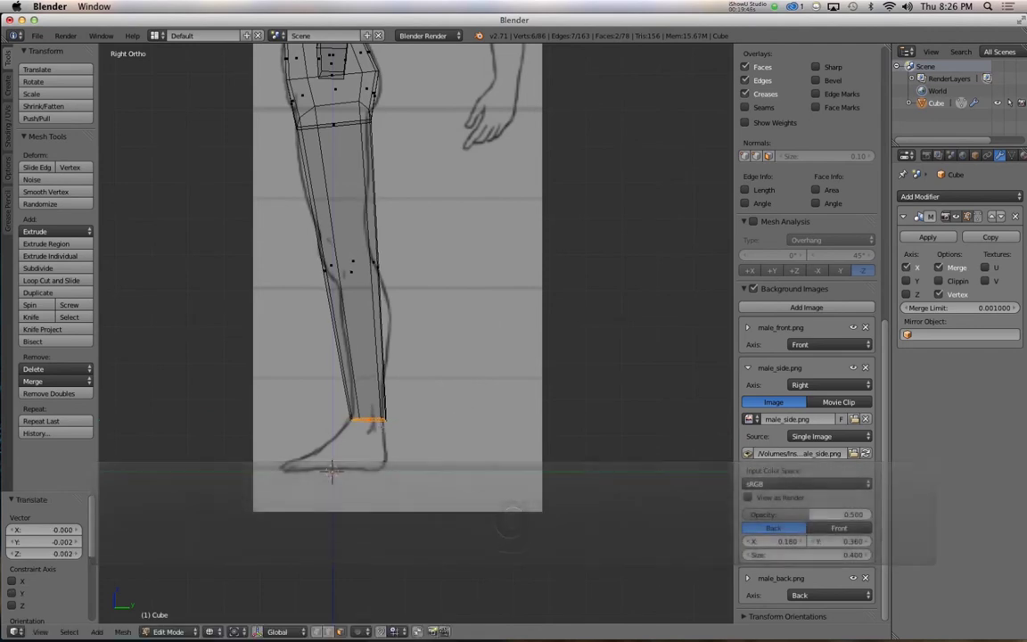
Step: Scale the leg's end faces to 0.775 along X in the front view and rotate them 4.605°
{"action": "key", "text": "KP_1"}
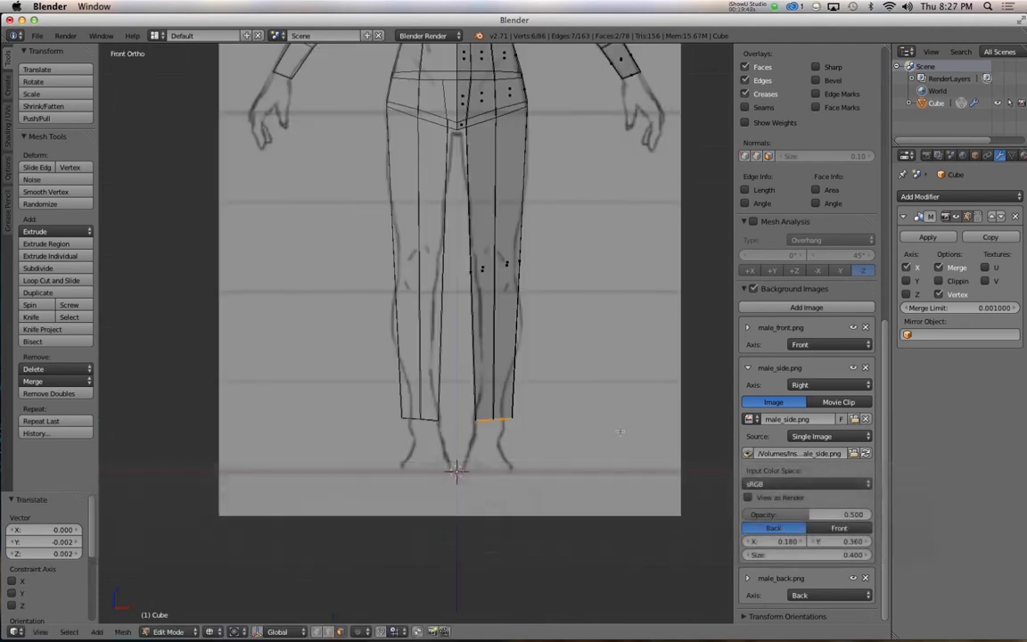
{"action": "key", "text": "s"}
{"action": "left_click", "coordinate": [586, 428]}
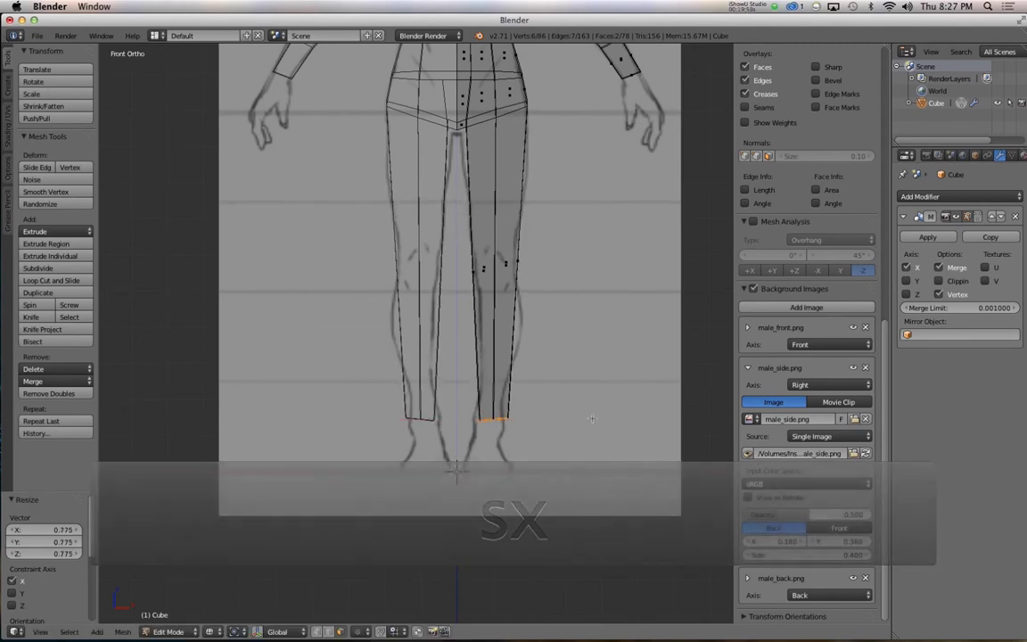
{"action": "key", "text": "r"}
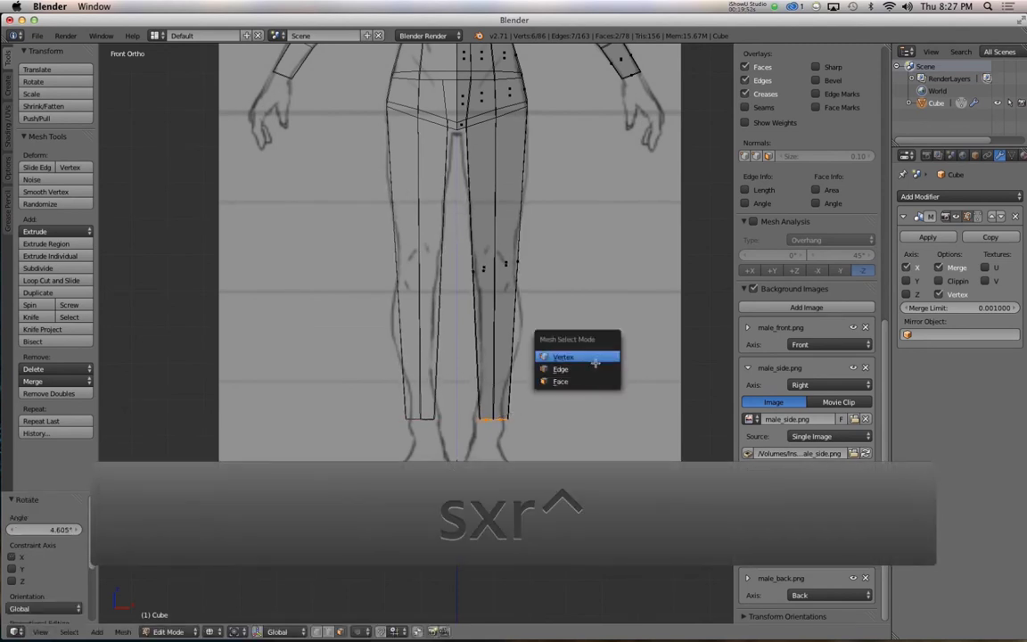
Step: Switch to vertex selection, flatten the leg's end to 0 along Z, and move it -0.005 on X and 0.024 on Z
{"action": "left_click", "coordinate": [594, 356]}
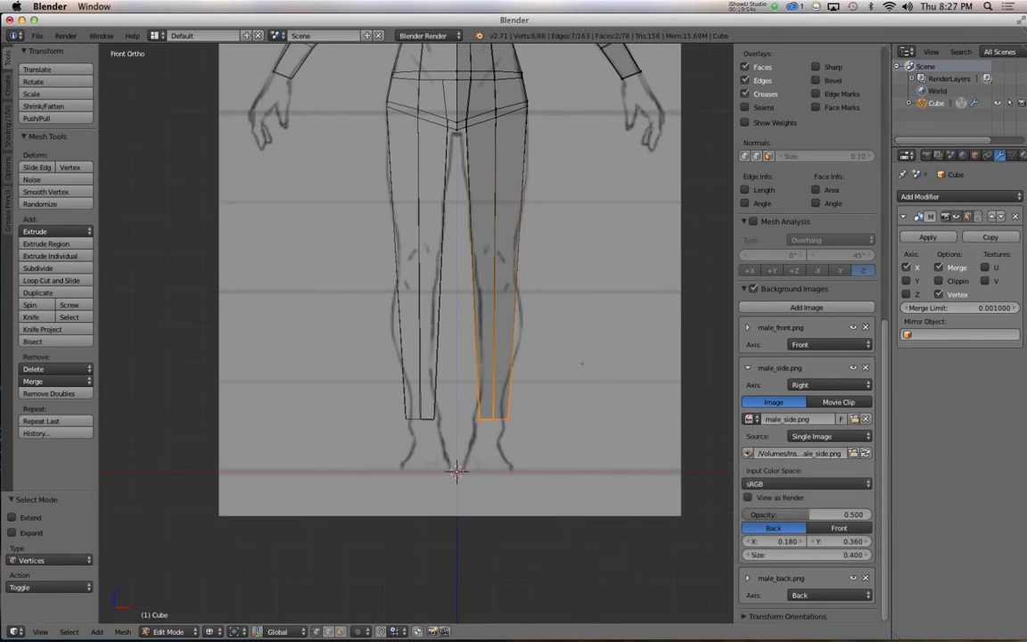
{"action": "left_click_drag", "start_coordinate": [581, 362], "coordinate": [500, 422], "text": "alt"}
{"action": "key", "text": "1"}
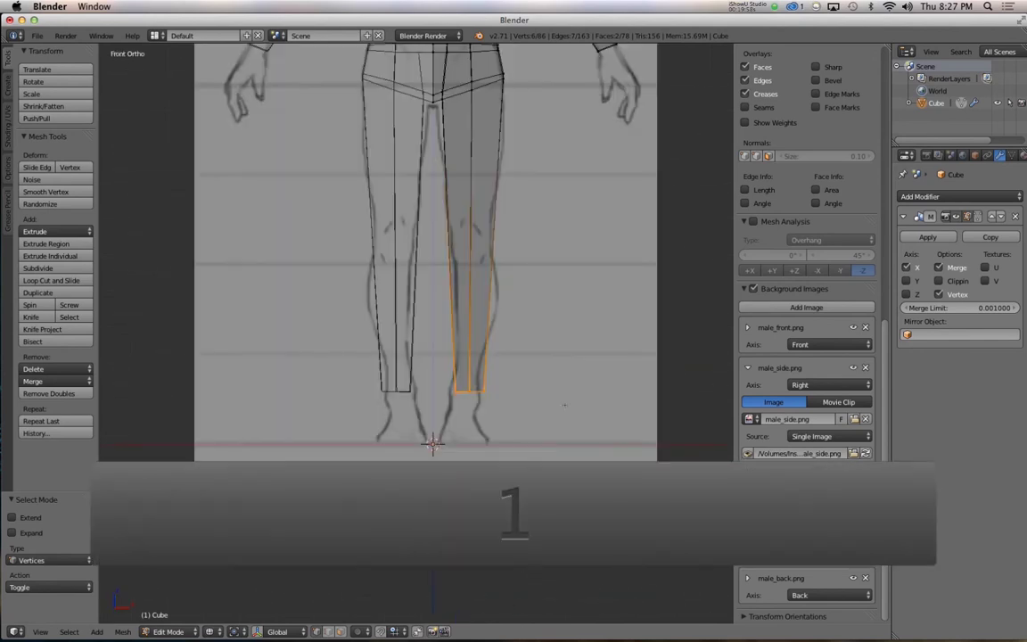
{"action": "key", "text": "s"}
{"action": "key", "text": "0"}
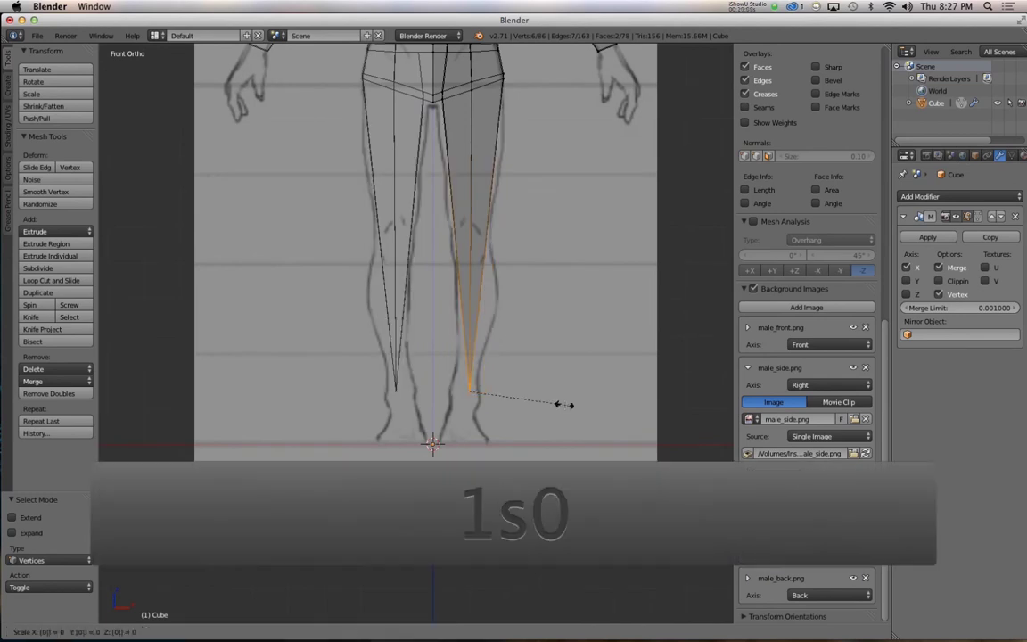
{"action": "key", "text": "z"}
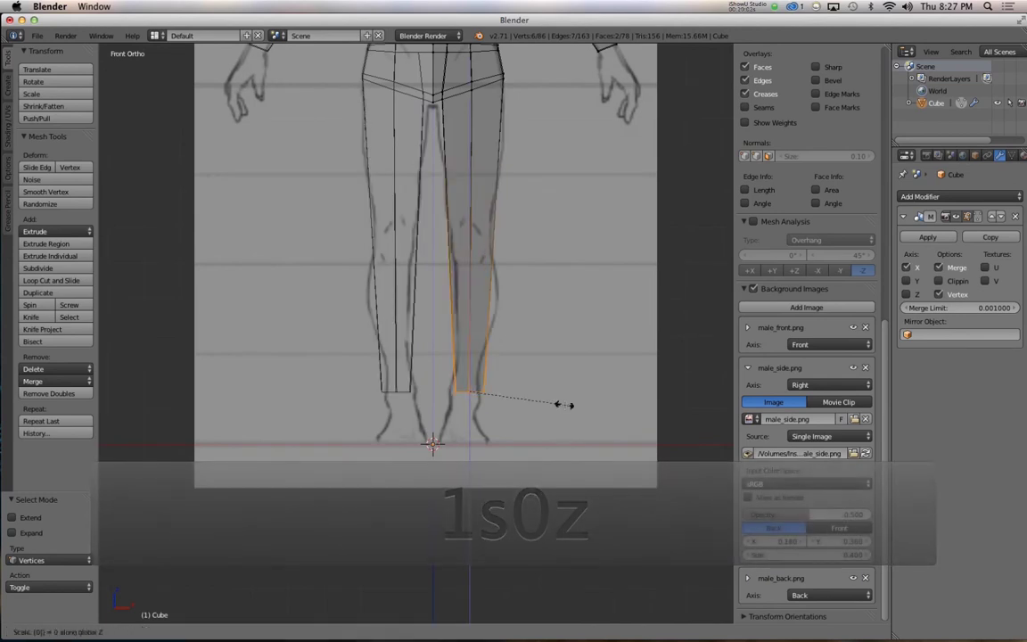
{"action": "key", "text": "Return"}
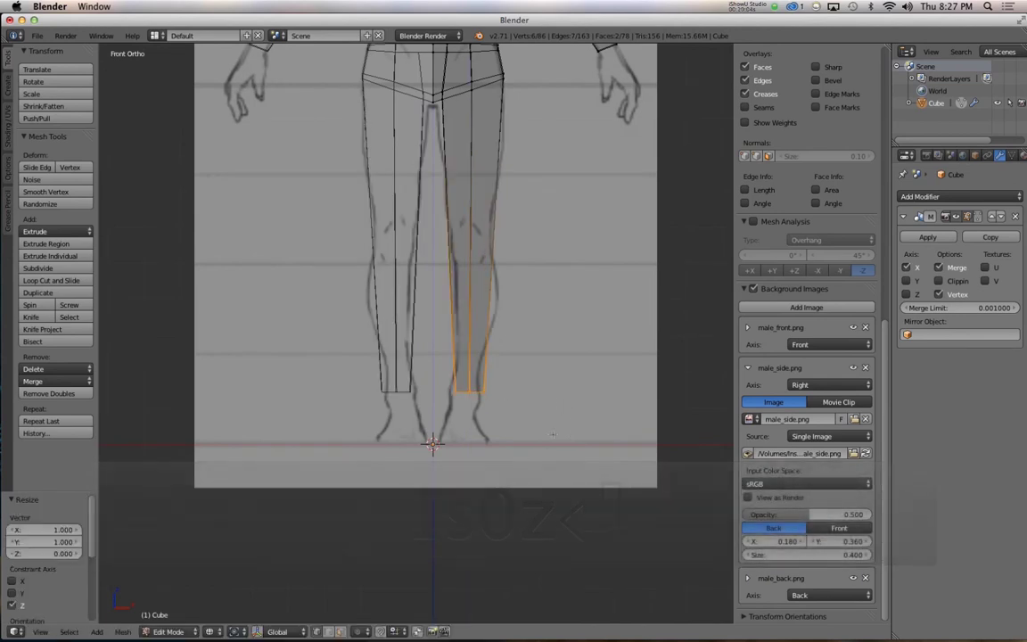
{"action": "key", "text": "g"}
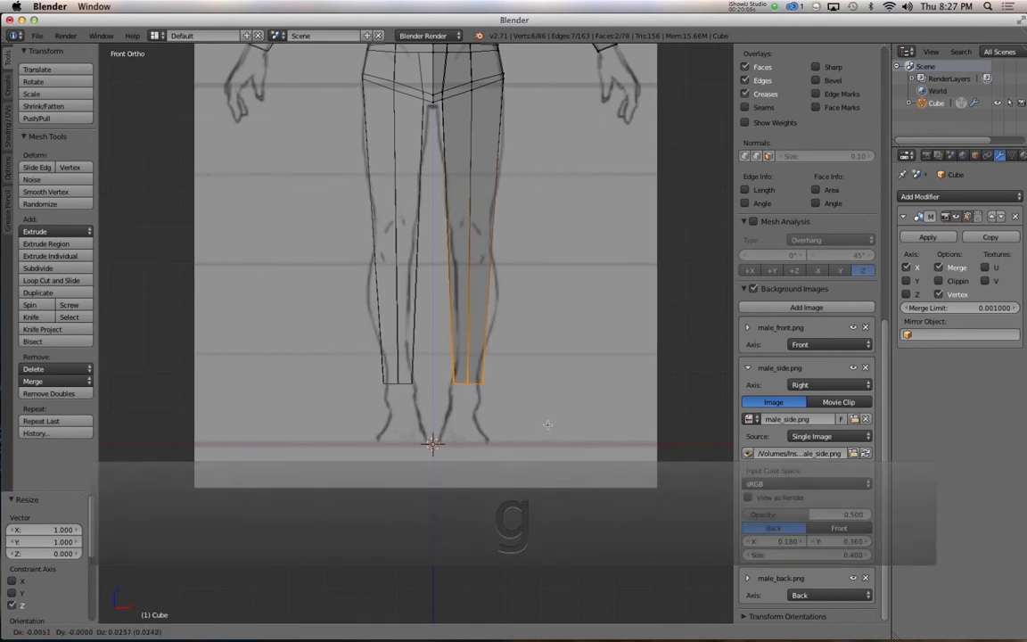
{"action": "left_click", "coordinate": [547, 427]}
Step: Add one loop cut at knee height in the front view and scale it to 0.250 along Z
{"action": "key", "text": "3"}
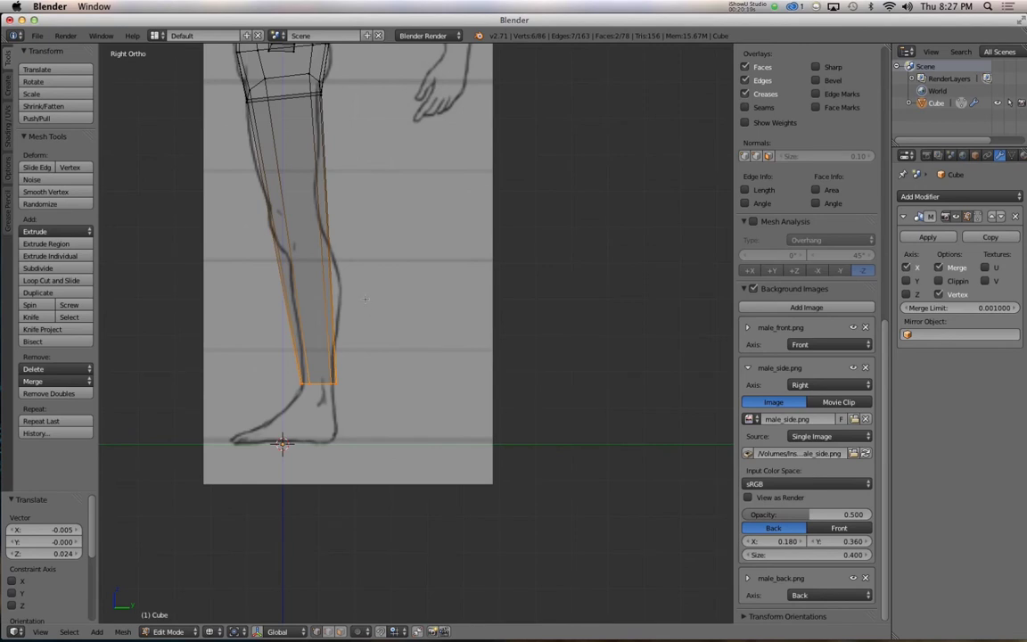
{"action": "left_click_drag", "start_coordinate": [346, 286], "coordinate": [470, 304], "text": "alt+shift"}
{"action": "key", "text": "1"}
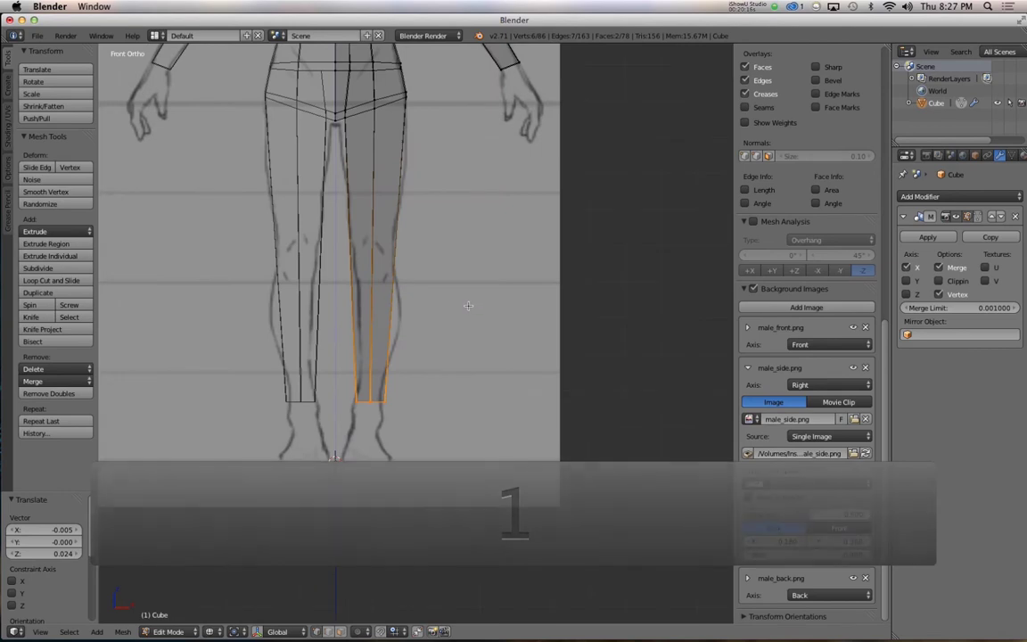
{"action": "key", "text": "ctrl+r"}
{"action": "left_click", "coordinate": [390, 261]}
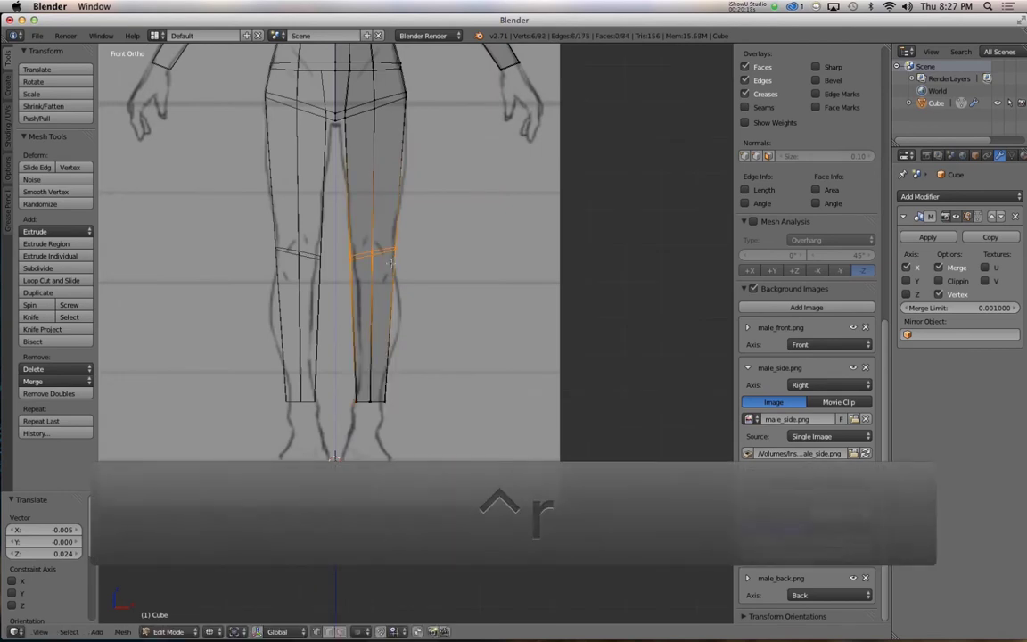
{"action": "right_click", "coordinate": [419, 281]}
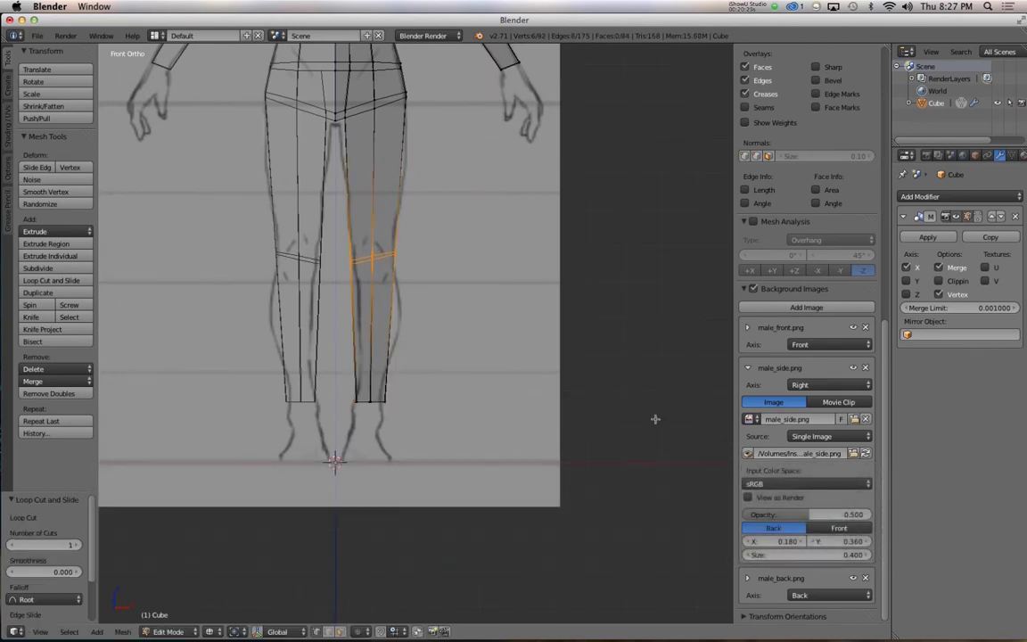
{"action": "key", "text": "s"}
{"action": "key", "text": "z"}
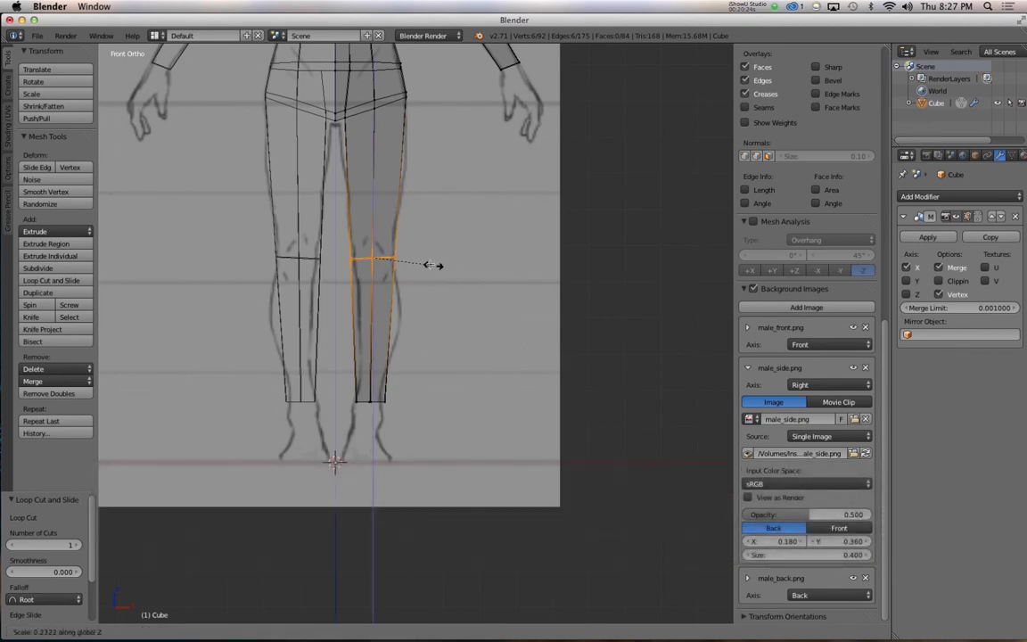
{"action": "left_click", "coordinate": [433, 265]}
Step: Move the knee loop up to the reference knee in the right side view and rotate it -2.197°
{"action": "key", "text": "3"}
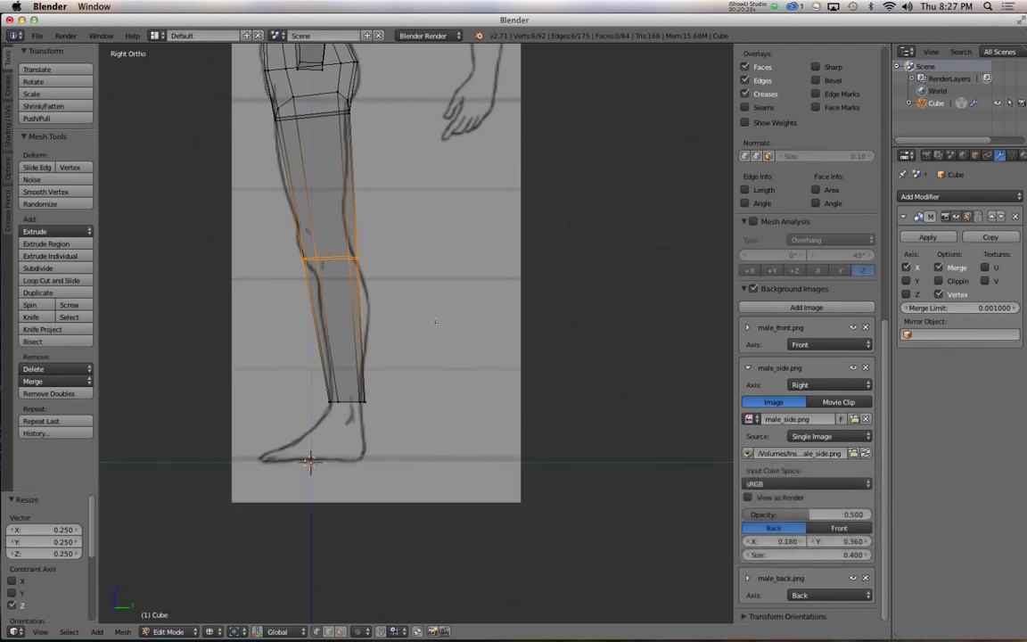
{"action": "key", "text": "g"}
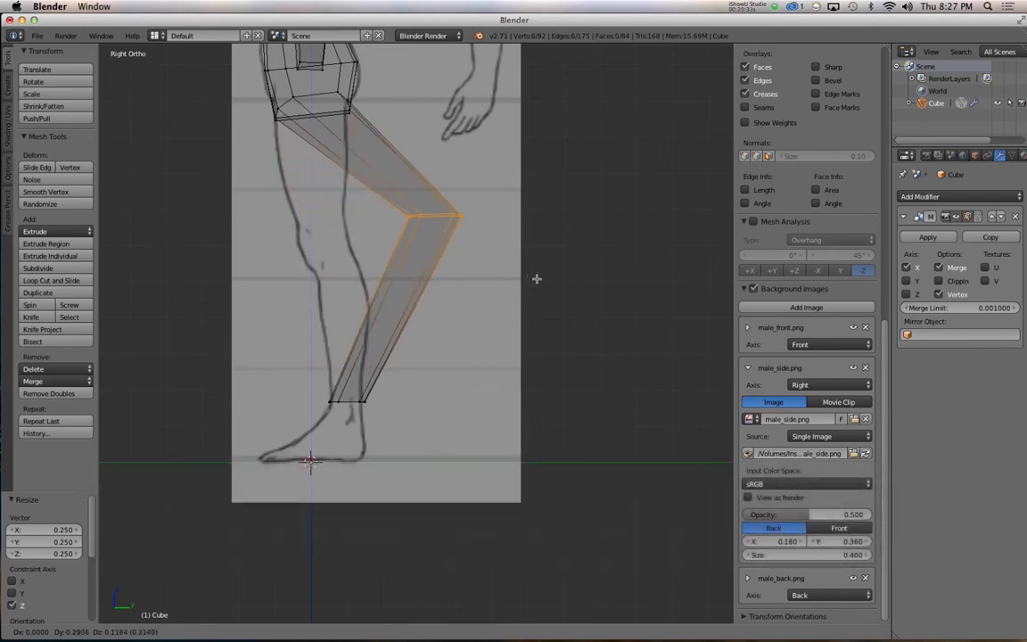
{"action": "left_click", "coordinate": [426, 300]}
{"action": "key", "text": "r"}
{"action": "left_click", "coordinate": [460, 300]}
Step: Scale the knee loop to 0.936 along Y and move it -0.008 on Y and -0.005 on Z
{"action": "key", "text": "s"}
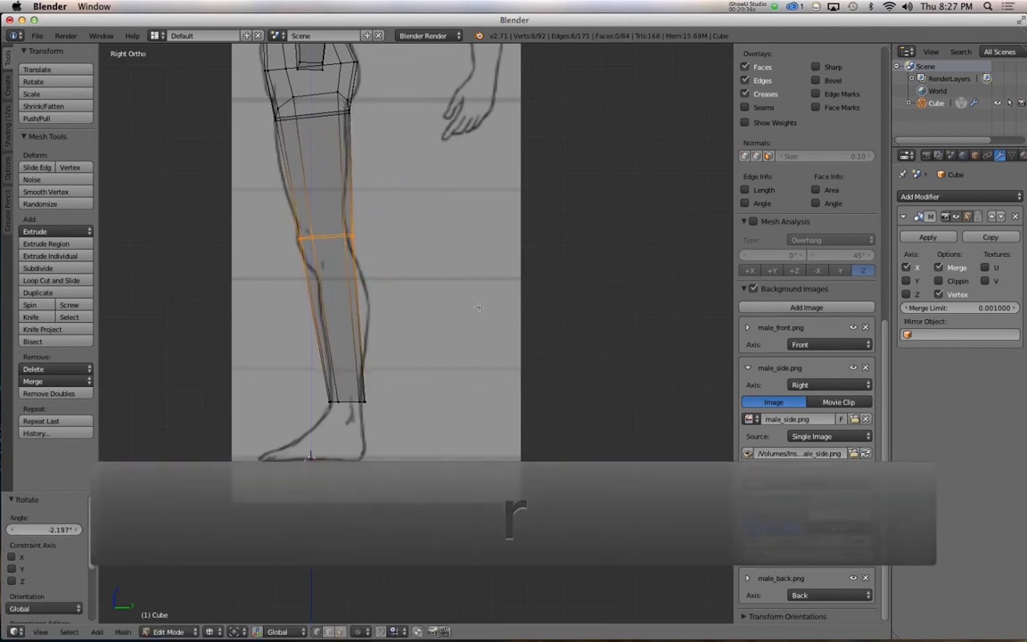
{"action": "key", "text": "y"}
{"action": "left_click", "coordinate": [460, 301]}
{"action": "key", "text": "g"}
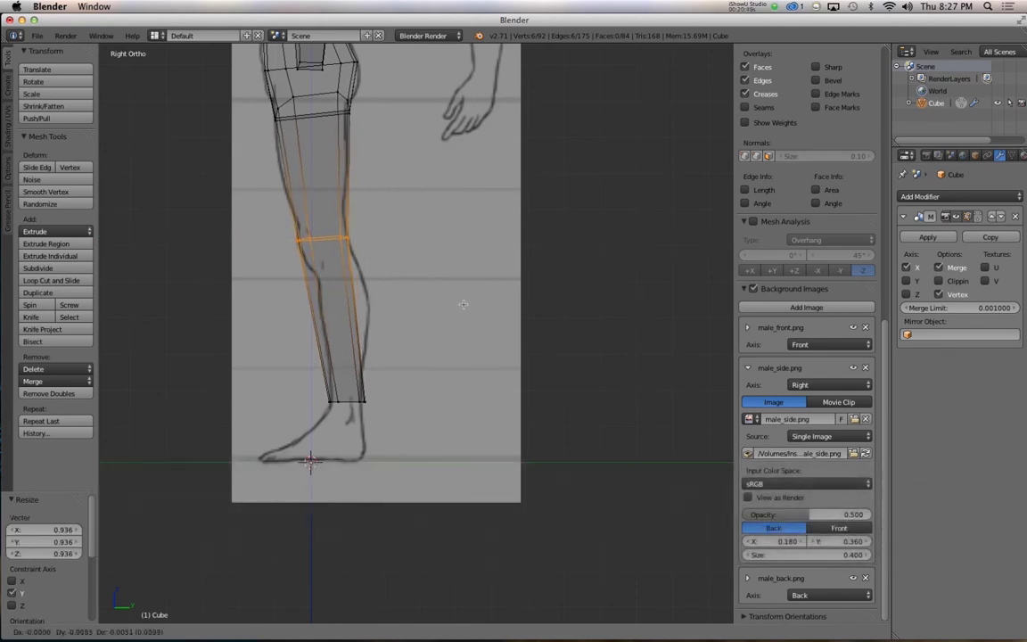
{"action": "left_click", "coordinate": [463, 304]}
Step: Add one loop cut across the middle of the thigh and enlarge it by 1.047 and again by 1.016
{"action": "key", "text": "ctrl+r"}
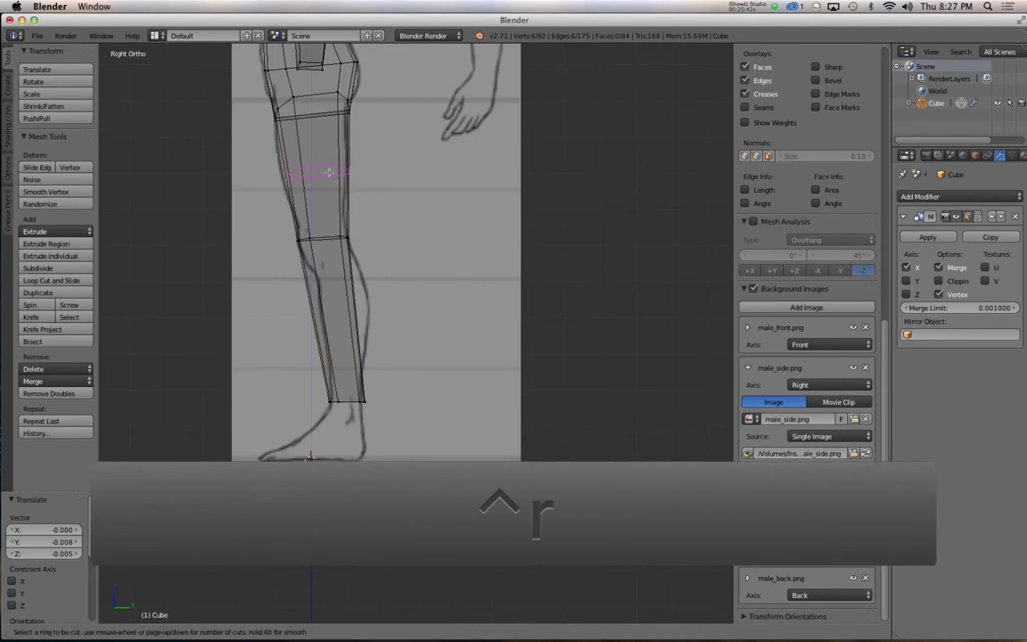
{"action": "left_click", "coordinate": [298, 156]}
{"action": "left_click", "coordinate": [309, 459]}
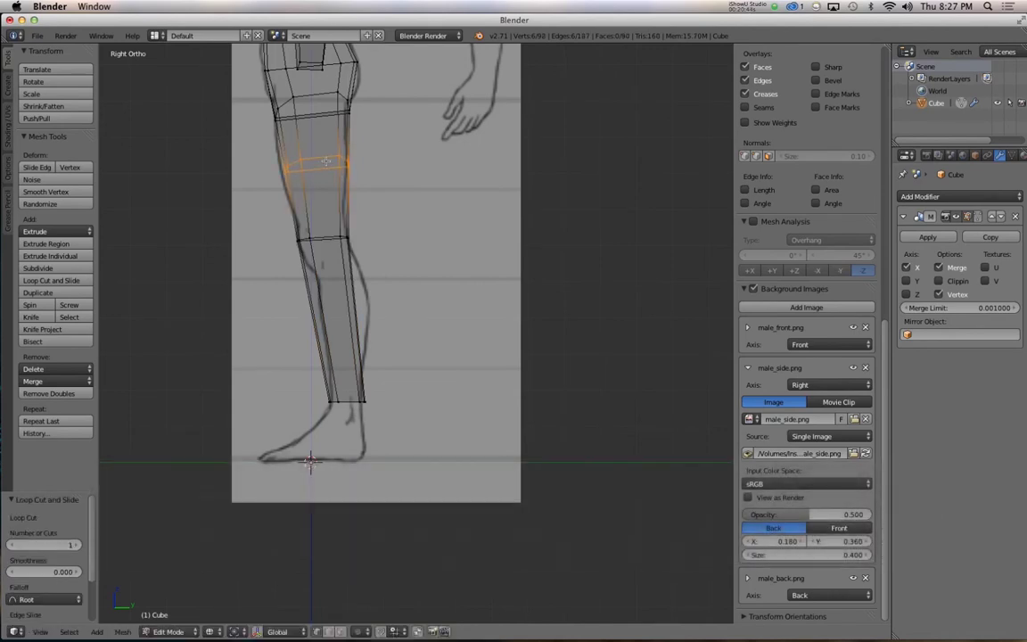
{"action": "key", "text": "s"}
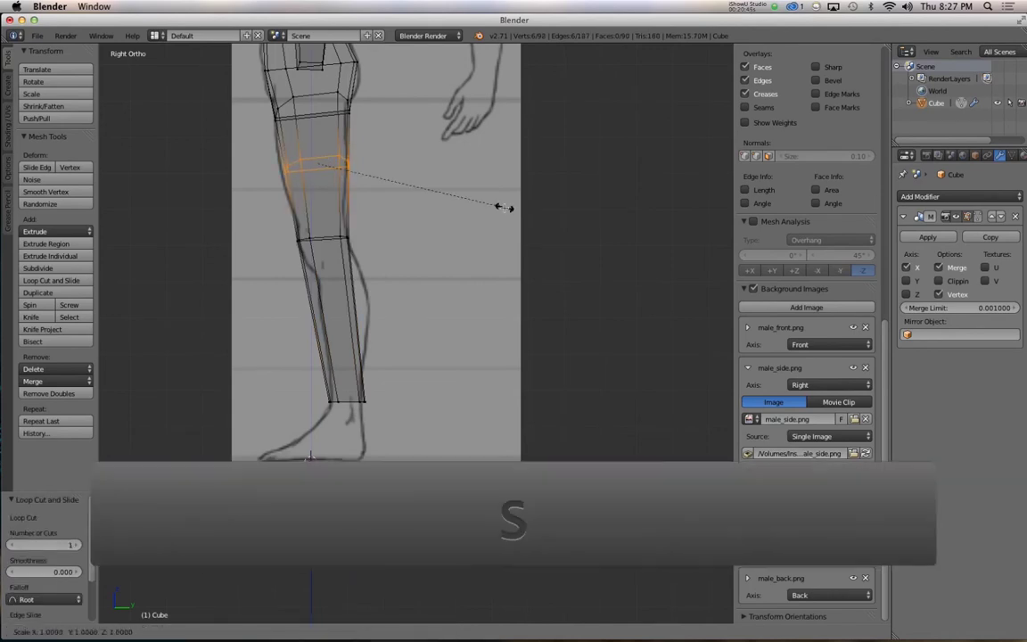
{"action": "left_click", "coordinate": [513, 209]}
{"action": "key", "text": "g"}
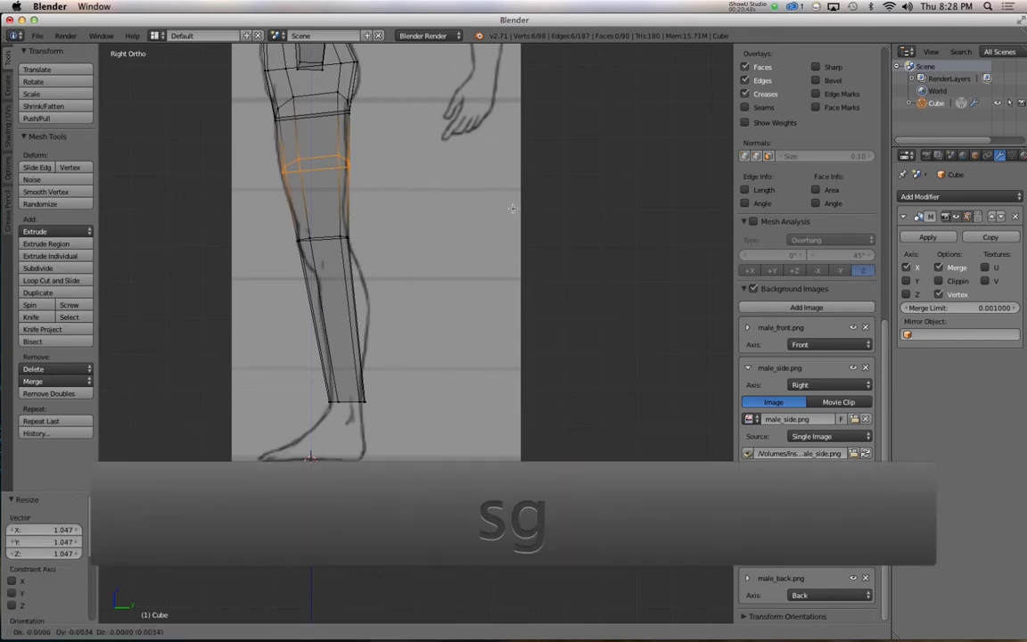
{"action": "key", "text": "s"}
{"action": "left_click", "coordinate": [515, 209]}
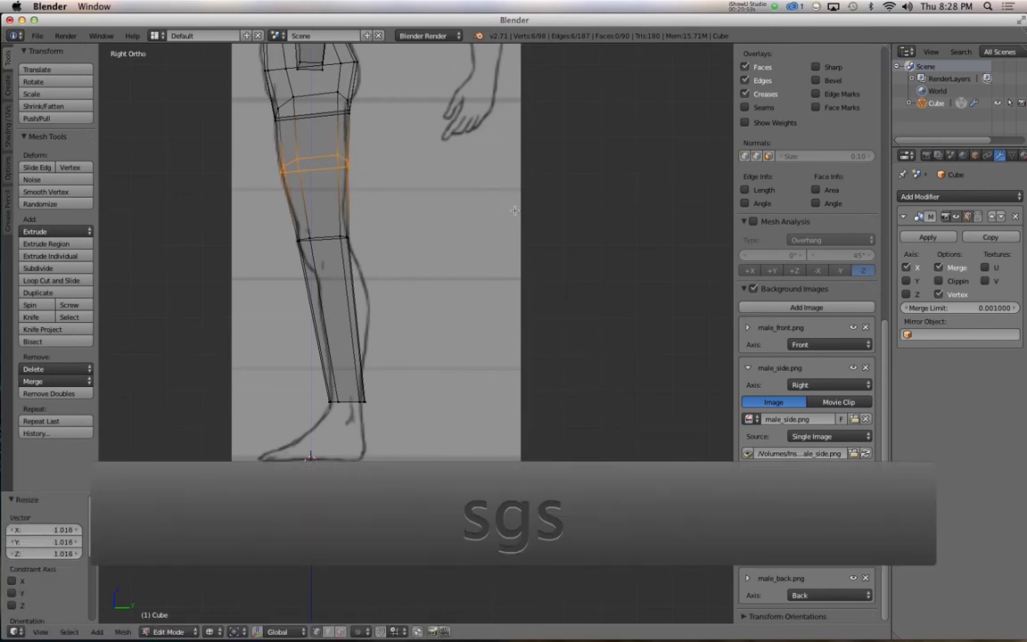
Step: Scale the mid-thigh loop to 1.101 along X in the front view and move it 0.002 on X and 0.002 on Z
{"action": "key", "text": "KP_1"}
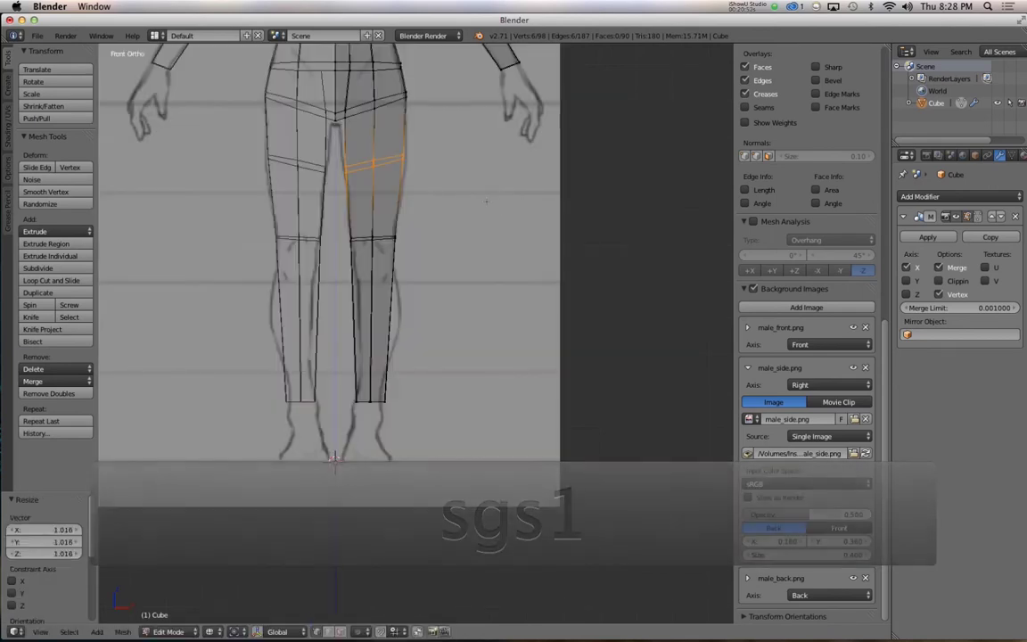
{"action": "key", "text": "s"}
{"action": "key", "text": "x"}
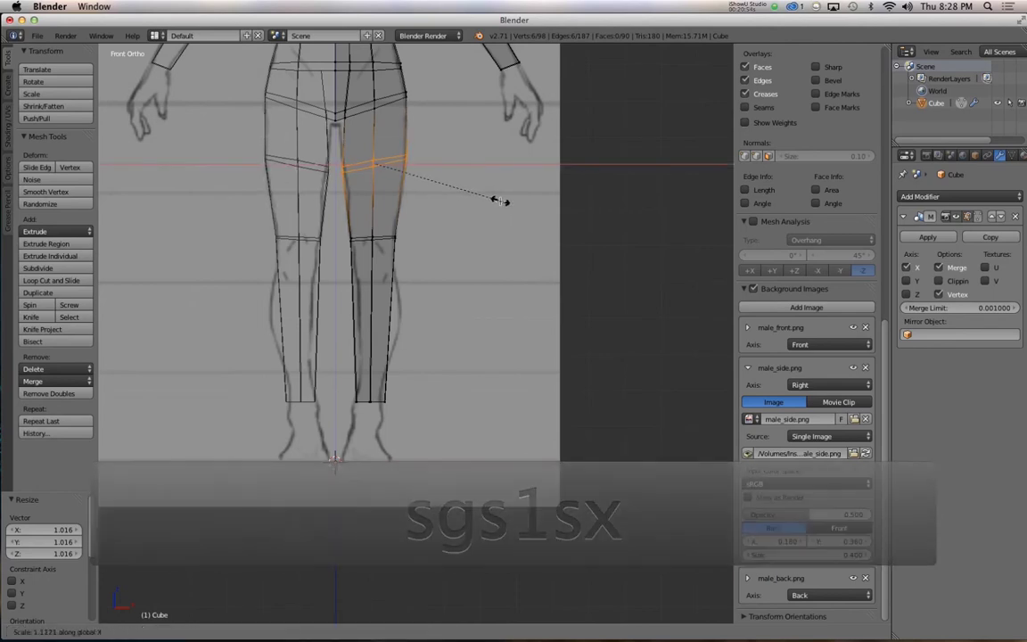
{"action": "left_click", "coordinate": [499, 200]}
{"action": "key", "text": "g"}
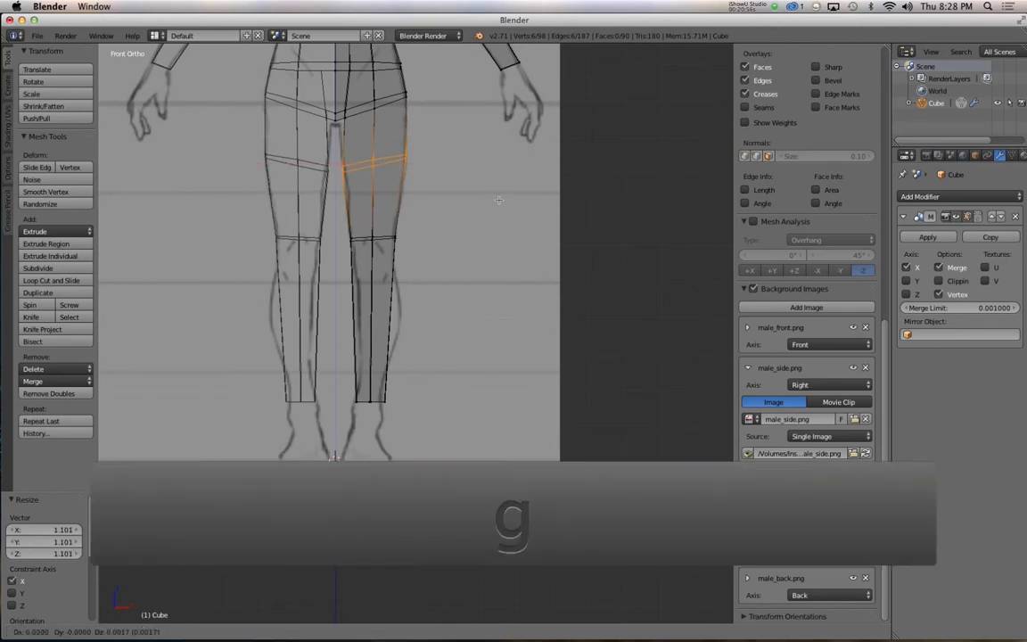
{"action": "left_click", "coordinate": [499, 201]}
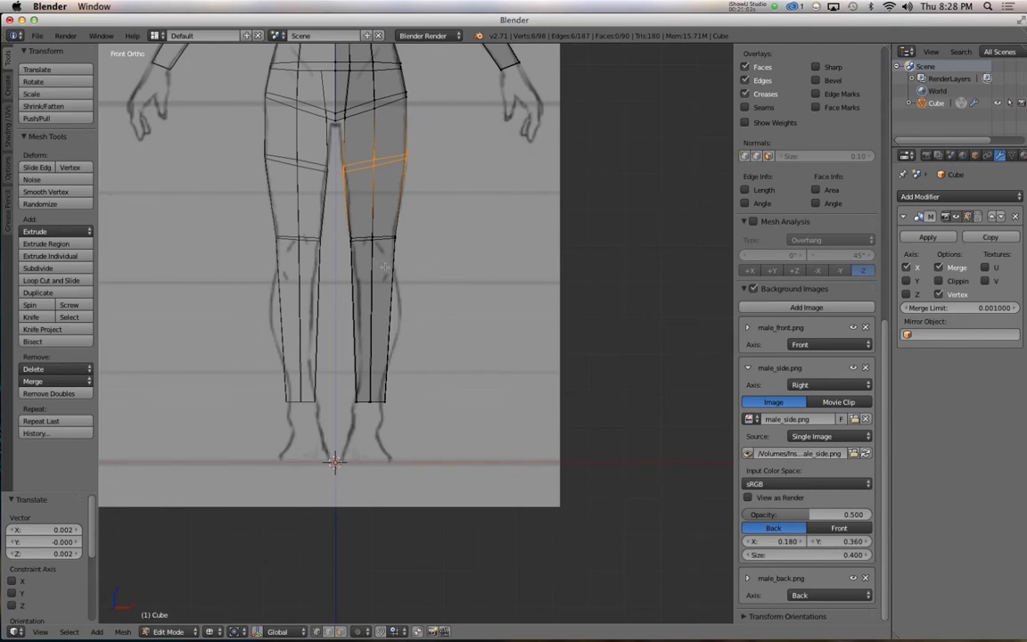
Step: Add two evenly spaced loop cuts across the lower leg in the right side view
{"action": "key", "text": "KP_3"}
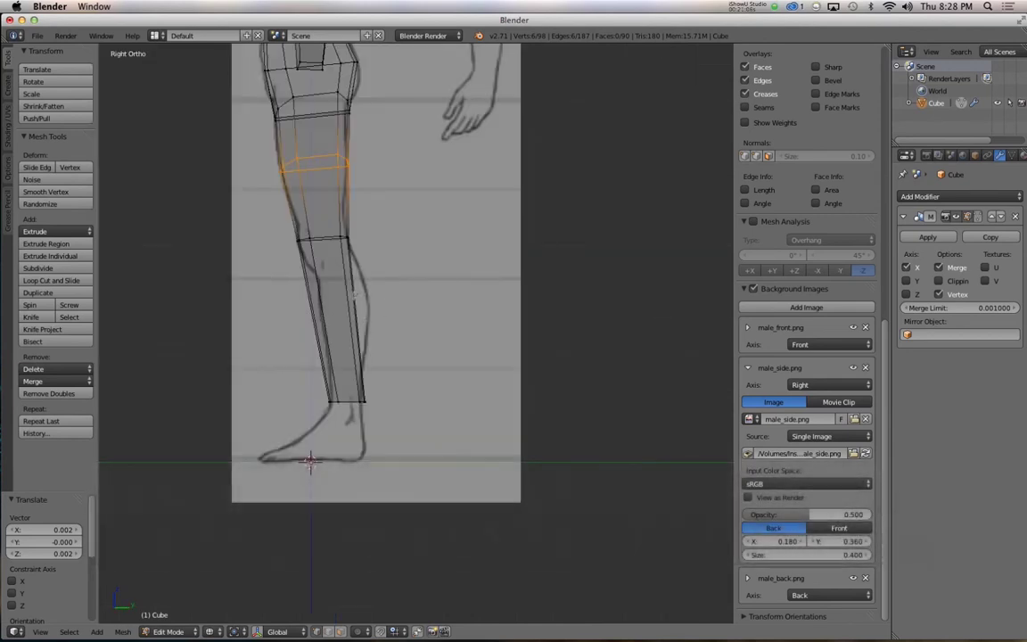
{"action": "key", "text": "ctrl+r"}
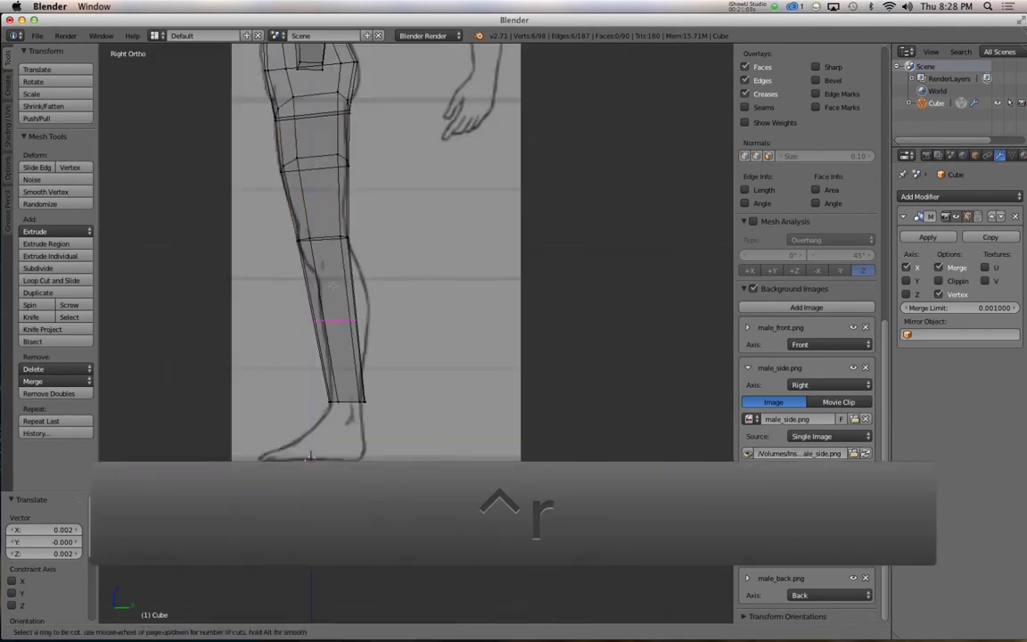
{"action": "scroll", "coordinate": [338, 301], "scroll_direction": "up", "scroll_amount": 1}
{"action": "left_click", "coordinate": [339, 302]}
{"action": "right_click", "coordinate": [359, 301]}
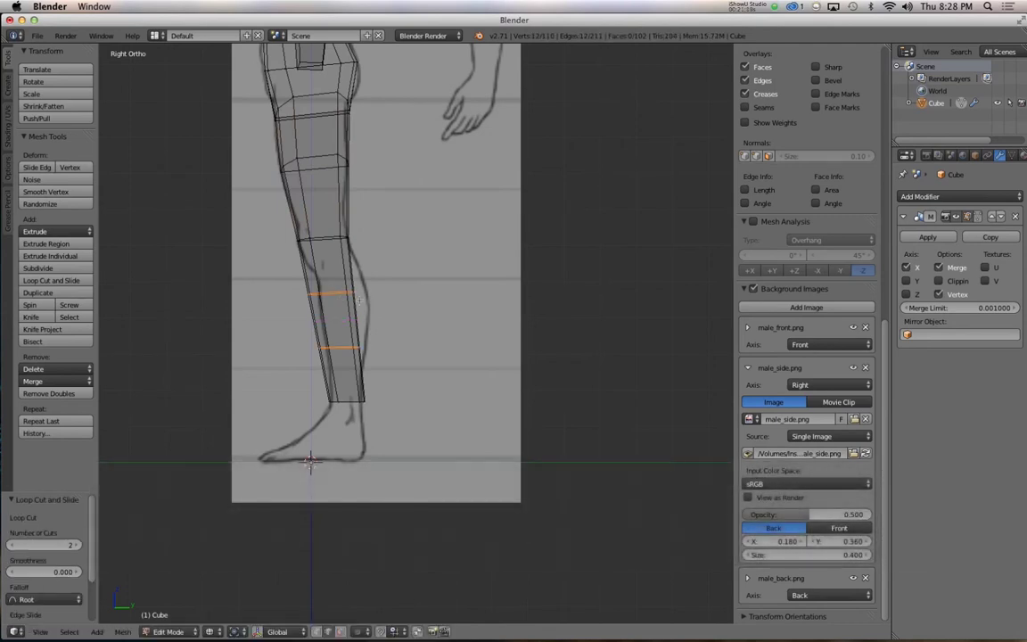
{"action": "key", "text": "s"}
{"action": "key", "text": "y"}
{"action": "left_click", "coordinate": [419, 298]}
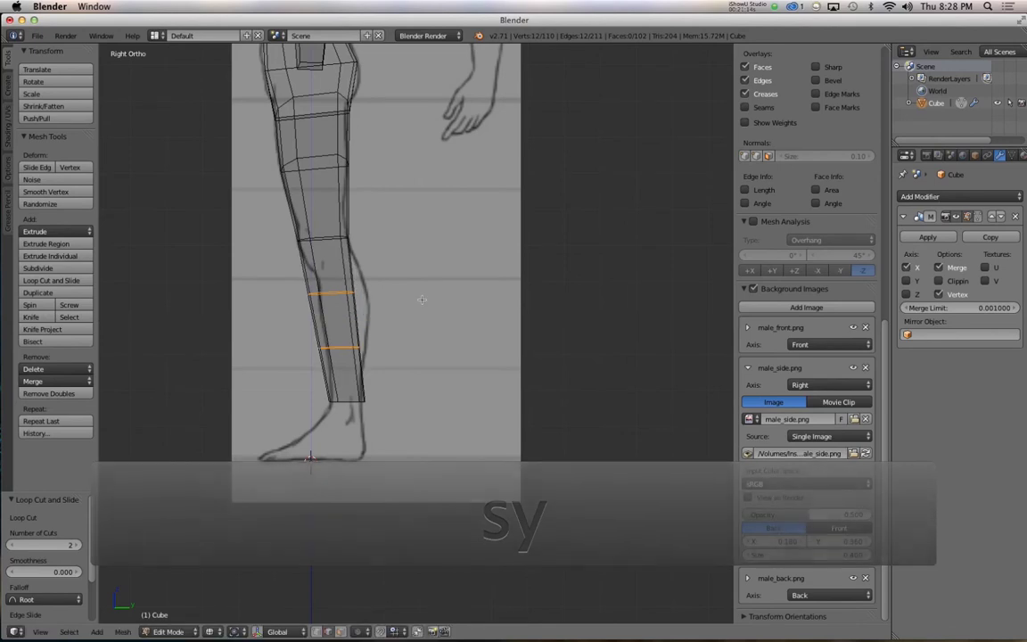
Step: Scale the upper calf loop to 1.127 along Y and move it 0.015 along Y
{"action": "key", "text": "s"}
{"action": "key", "text": "y"}
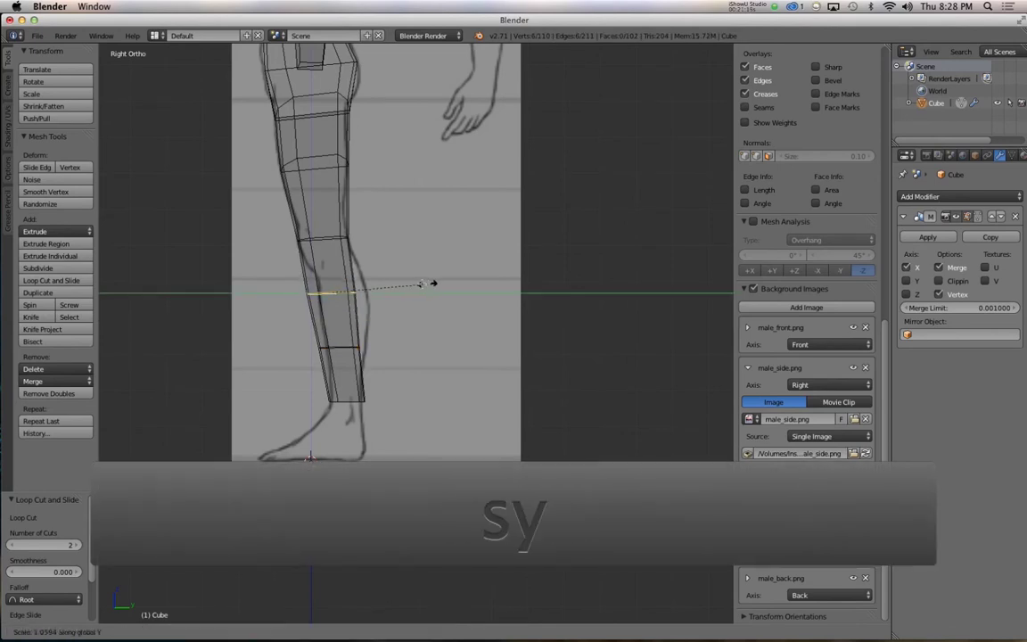
{"action": "left_click", "coordinate": [434, 282]}
{"action": "key", "text": "g"}
{"action": "key", "text": "y"}
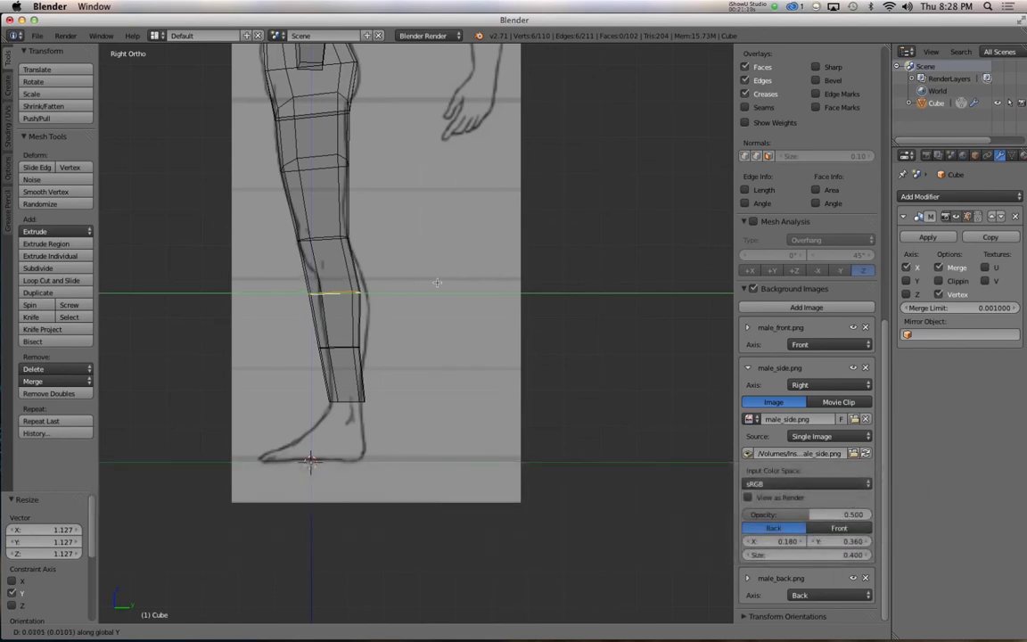
{"action": "left_click", "coordinate": [439, 282]}
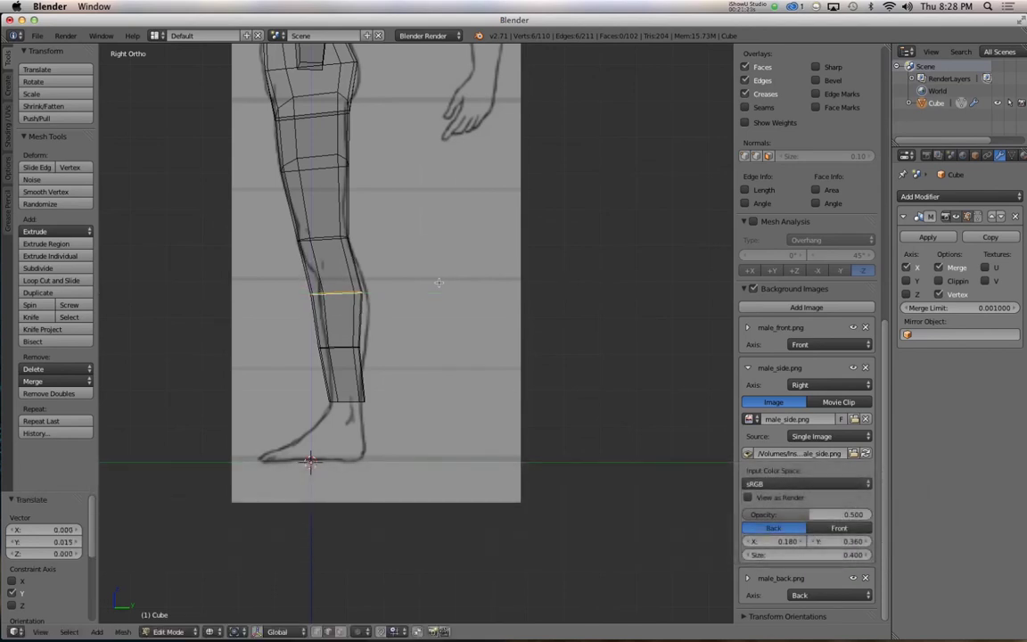
Step: Scale the lower calf loop to 0.966 along Y, move it 0.005 along Y, and return to solid display
{"action": "key", "text": "s"}
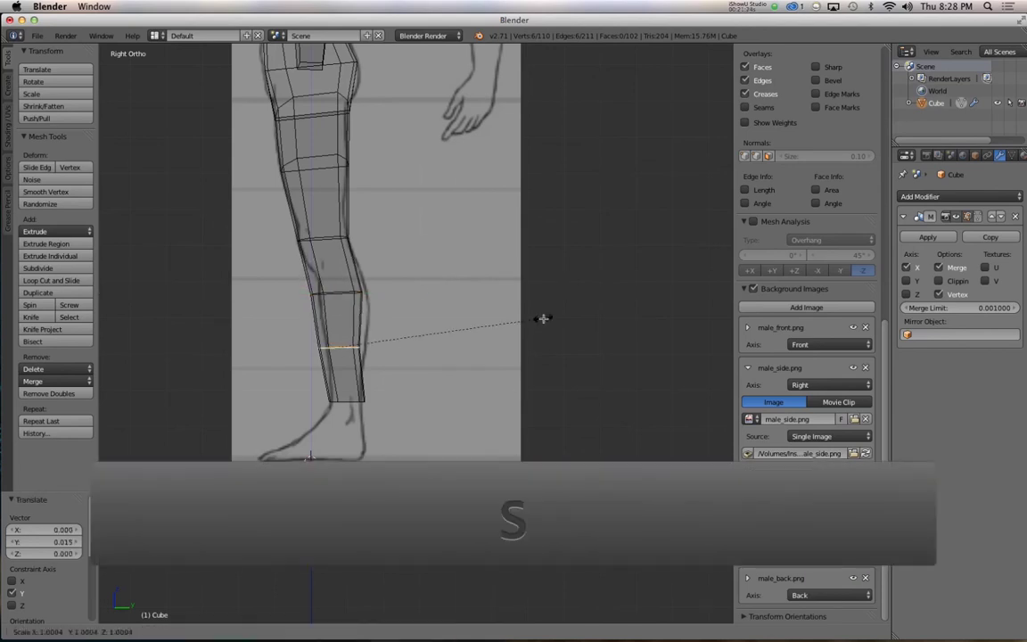
{"action": "key", "text": "y"}
{"action": "left_click", "coordinate": [535, 317]}
{"action": "key", "text": "g"}
{"action": "key", "text": "y"}
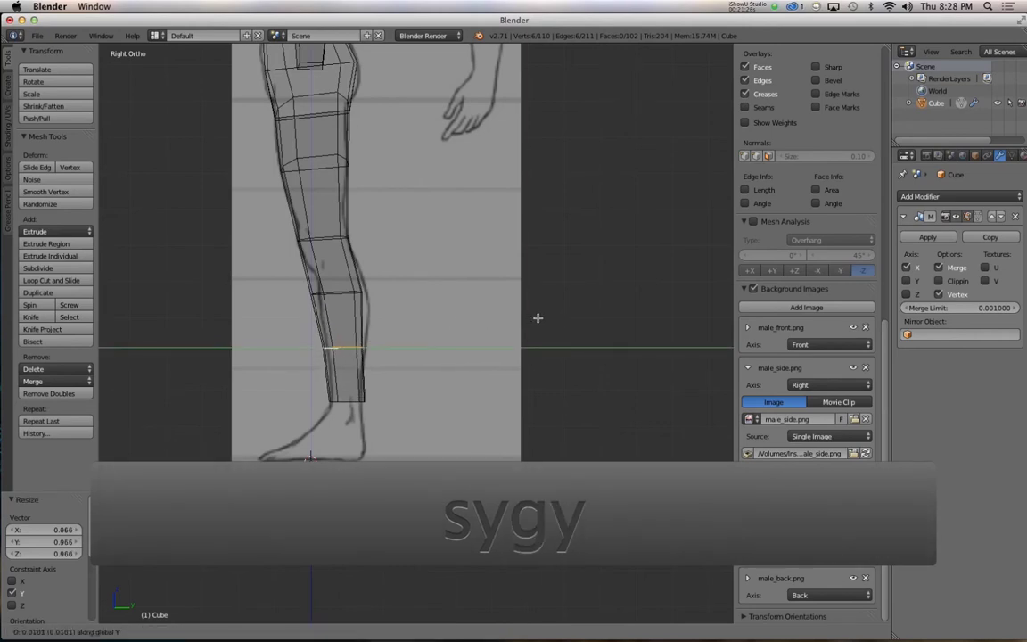
{"action": "left_click", "coordinate": [534, 318]}
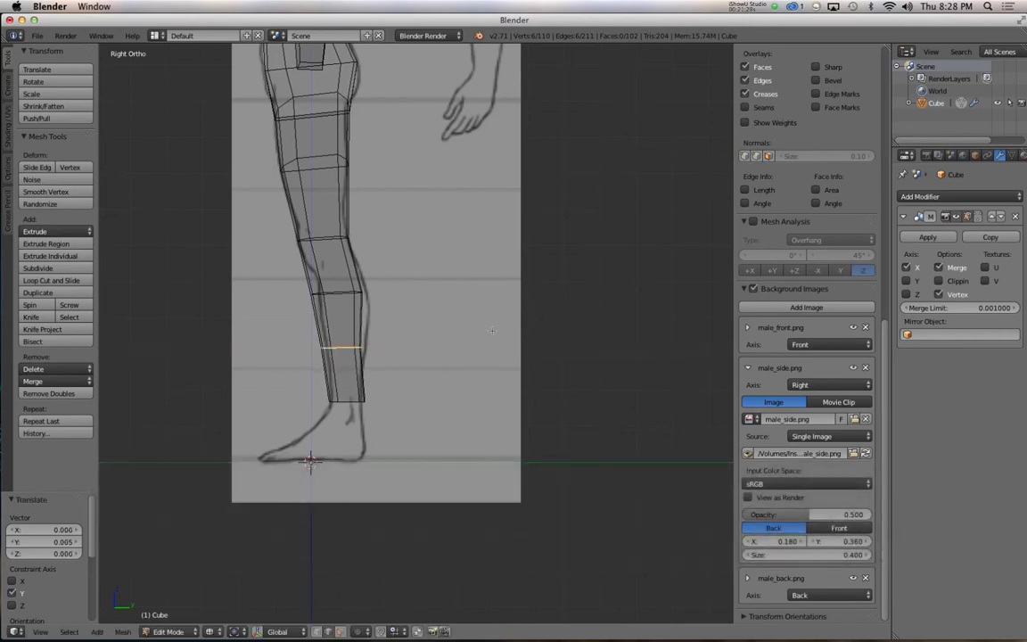
{"action": "key", "text": "z"}
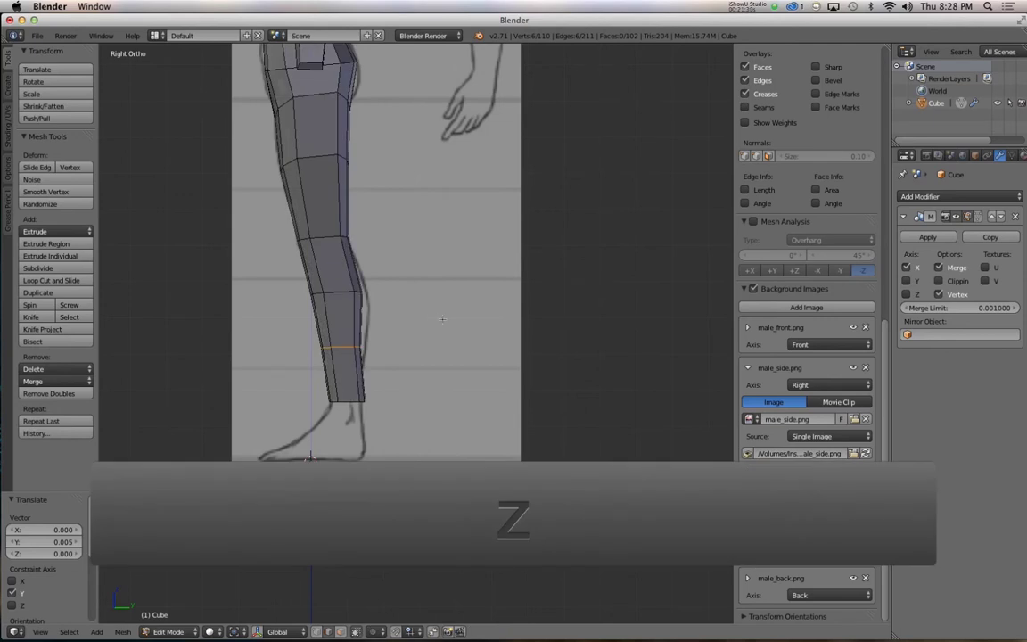
Step: Add the upper calf loop to the selected lower calf loop and move both 0.005 along Y
{"action": "left_click", "coordinate": [402, 307], "text": "alt+shift"}
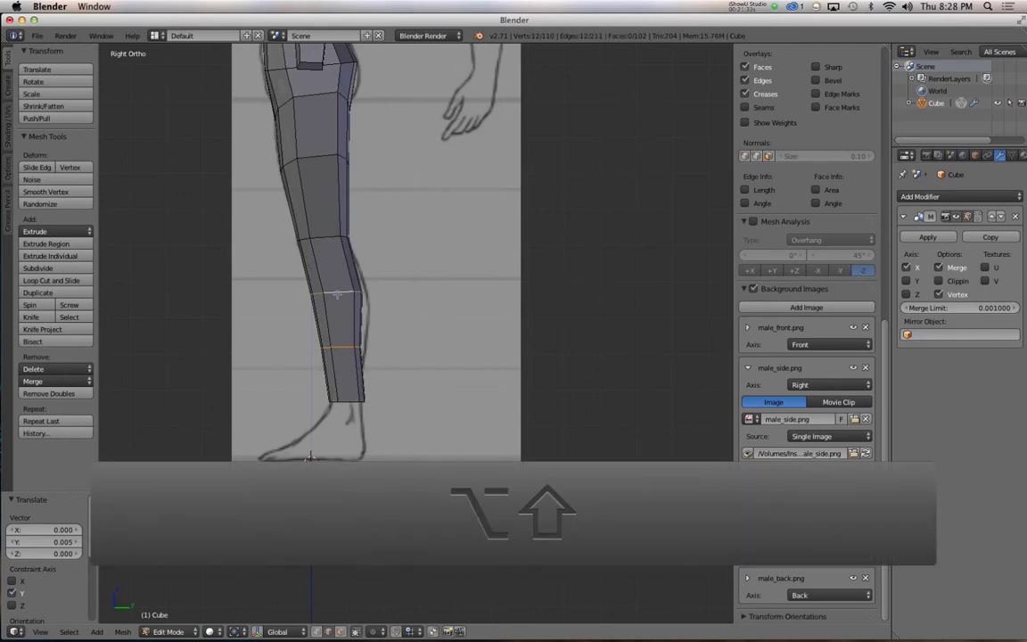
{"action": "key", "text": "g"}
{"action": "key", "text": "y"}
{"action": "left_click", "coordinate": [408, 307]}
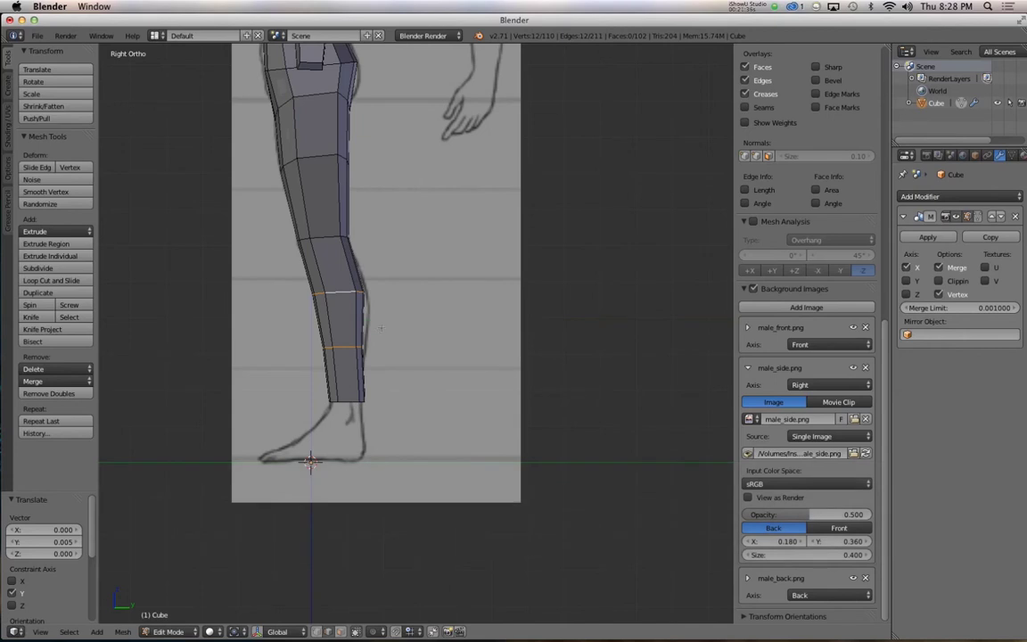
Step: Move both calf loops 0.005 along X in the front view to follow the reference leg
{"action": "key", "text": "z"}
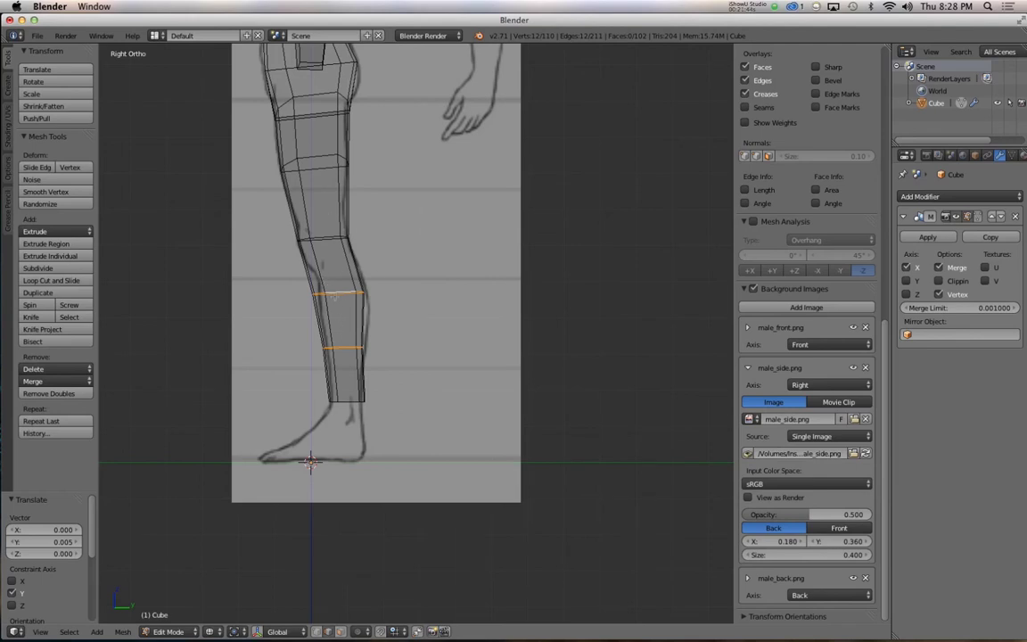
{"action": "key", "text": "1"}
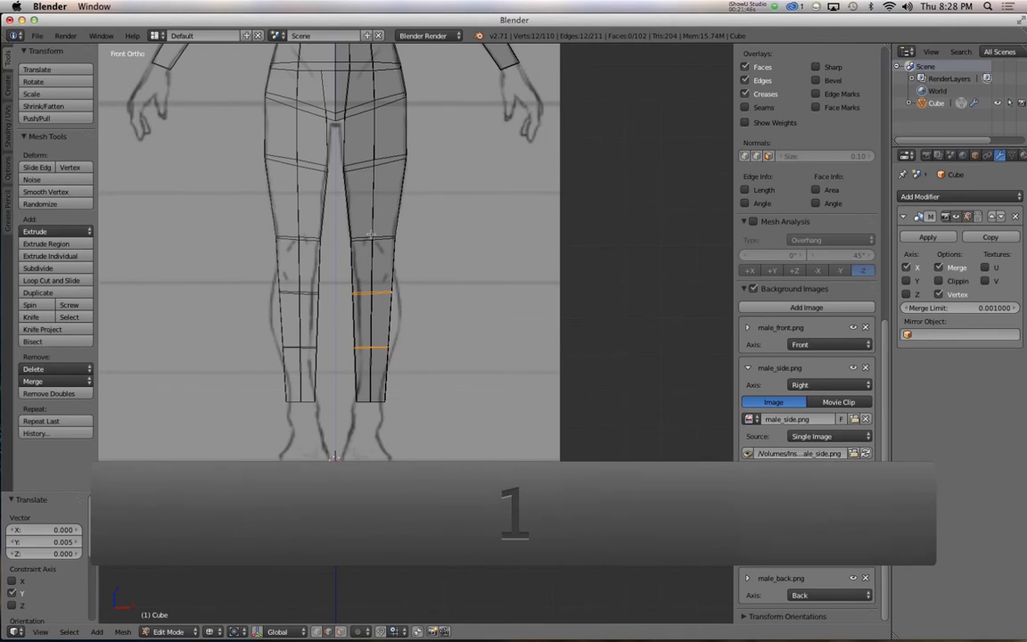
{"action": "key", "text": "z"}
{"action": "key", "text": "z"}
{"action": "key", "text": "z"}
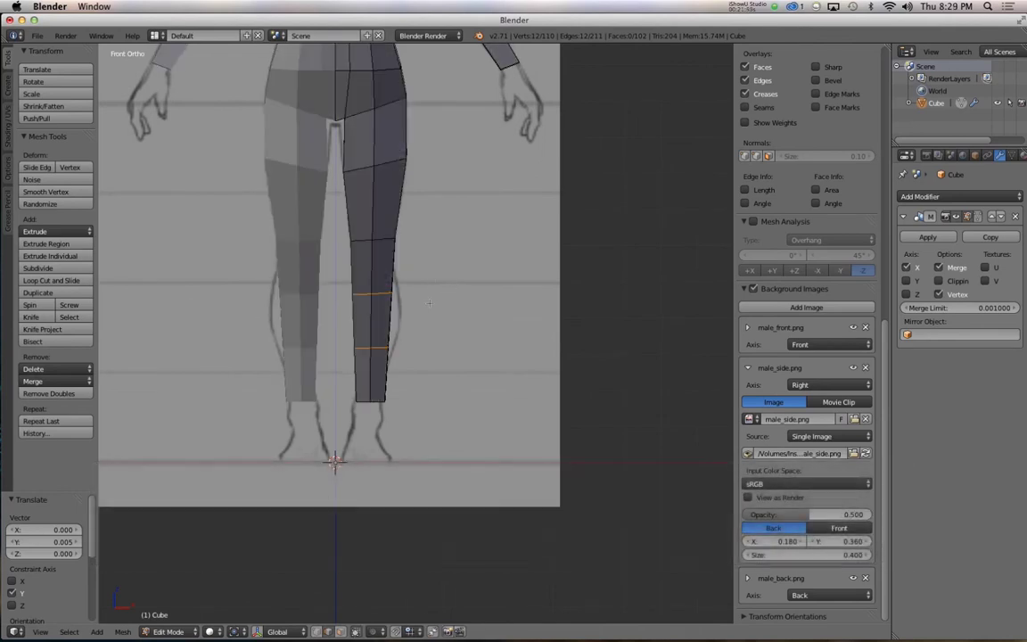
{"action": "key", "text": "g"}
{"action": "key", "text": "x"}
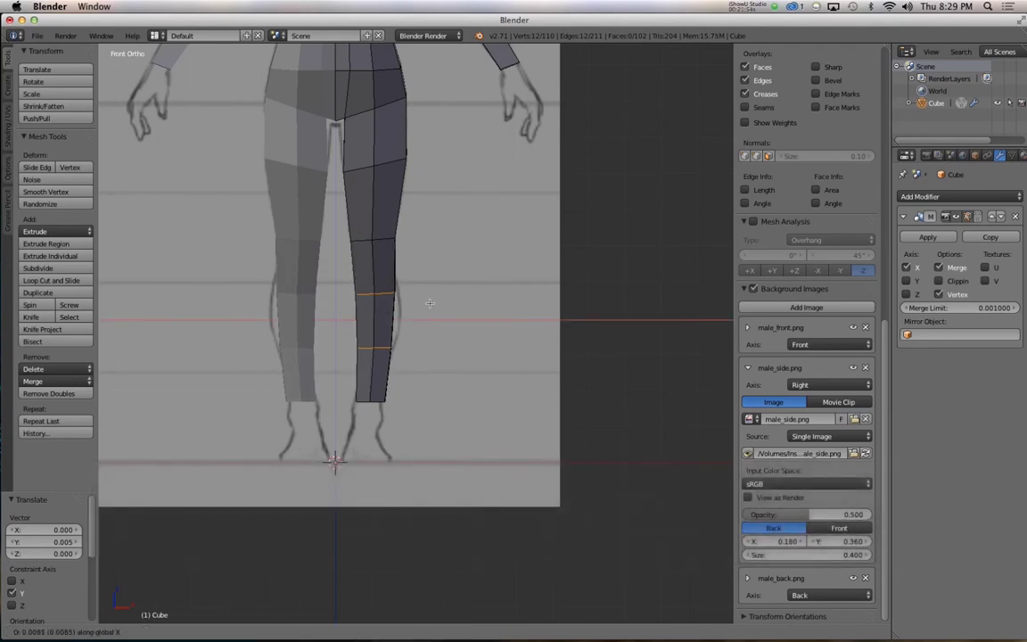
{"action": "left_click", "coordinate": [422, 298]}
Step: Select all vertices at the ankle end of the leg and move them 0.005 along X
{"action": "key", "text": "z"}
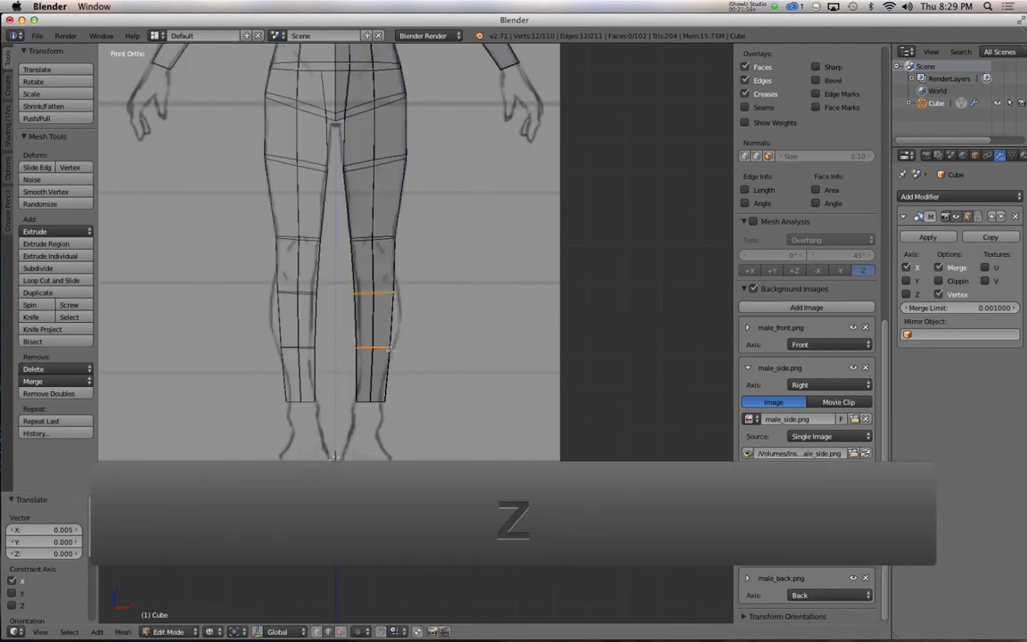
{"action": "key", "text": "a"}
{"action": "key", "text": "b"}
{"action": "left_click_drag", "start_coordinate": [331, 412], "coordinate": [331, 413]}
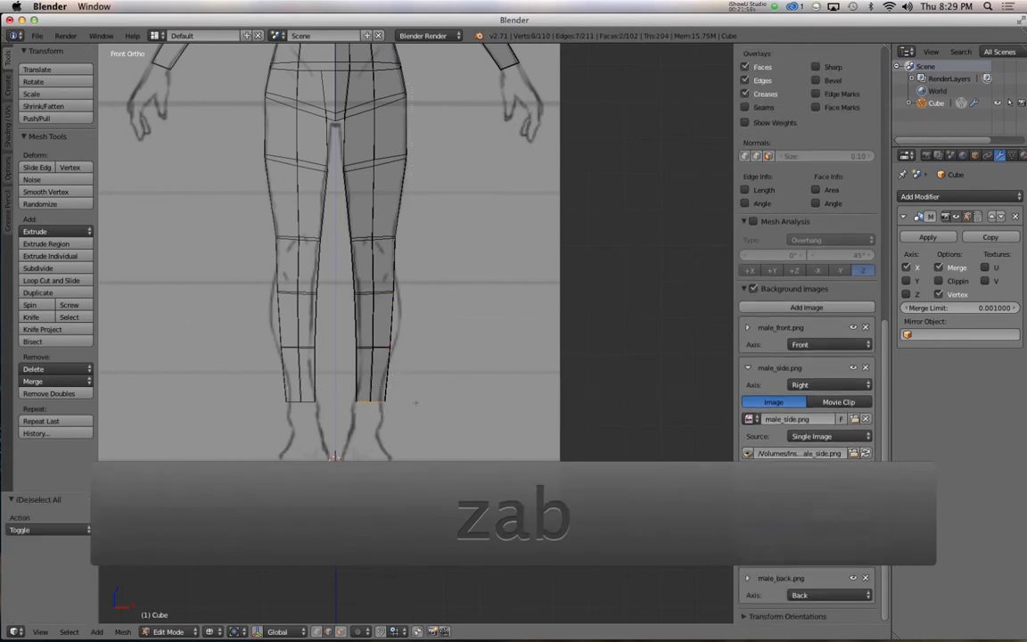
{"action": "key", "text": "g"}
{"action": "key", "text": "x"}
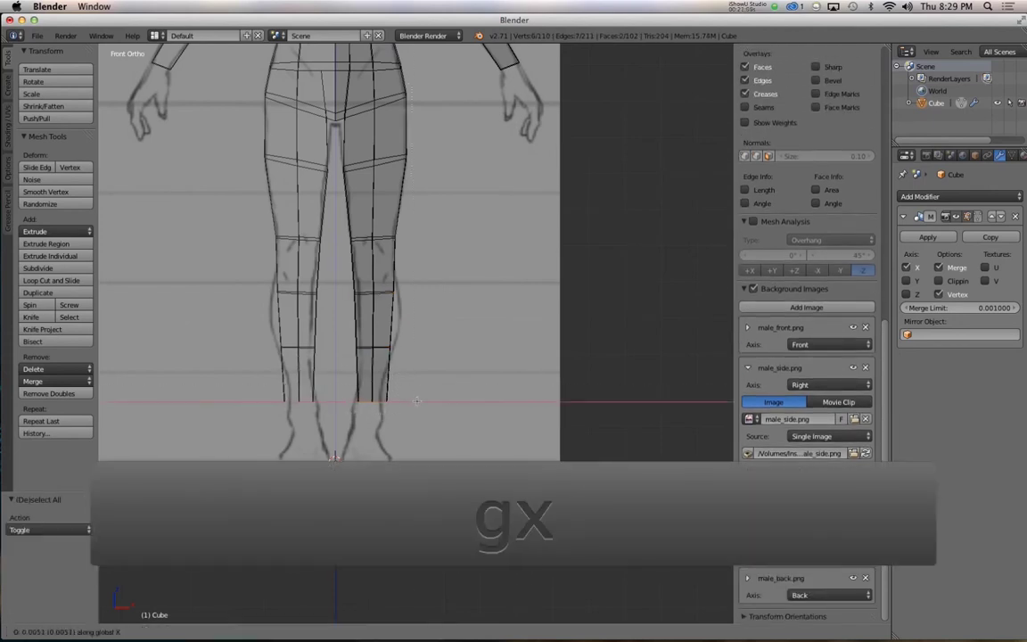
{"action": "left_click", "coordinate": [436, 330]}
{"action": "key", "text": "z"}
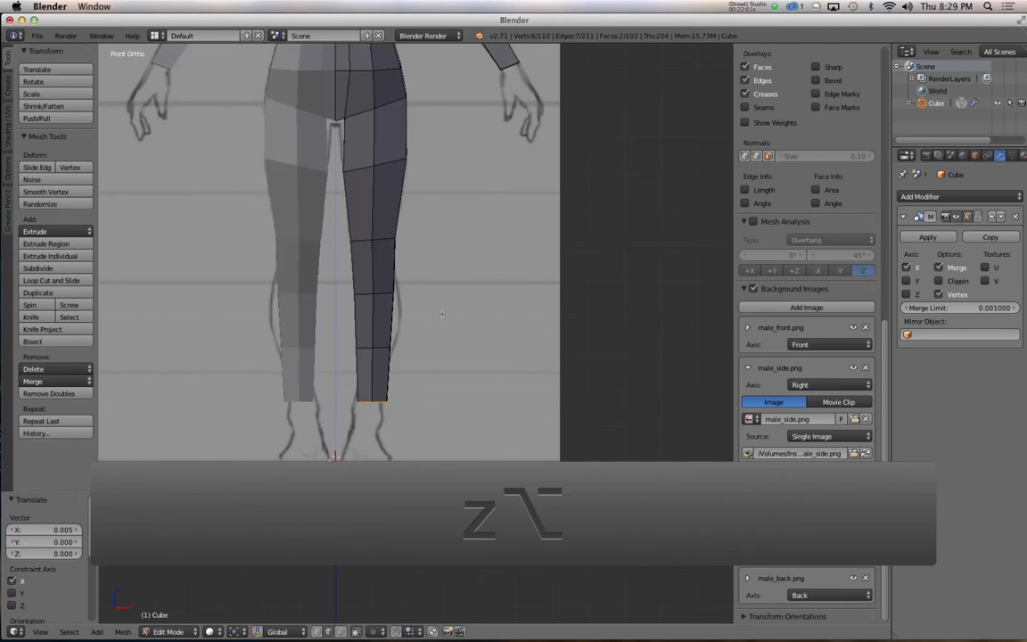
Step: Switch to vertex selection and edge-slide the inner leg's front edge loop by a factor of 0.270
{"action": "left_click_drag", "start_coordinate": [388, 328], "coordinate": [470, 229], "text": "alt"}
{"action": "key", "text": "ctrl+Tab"}
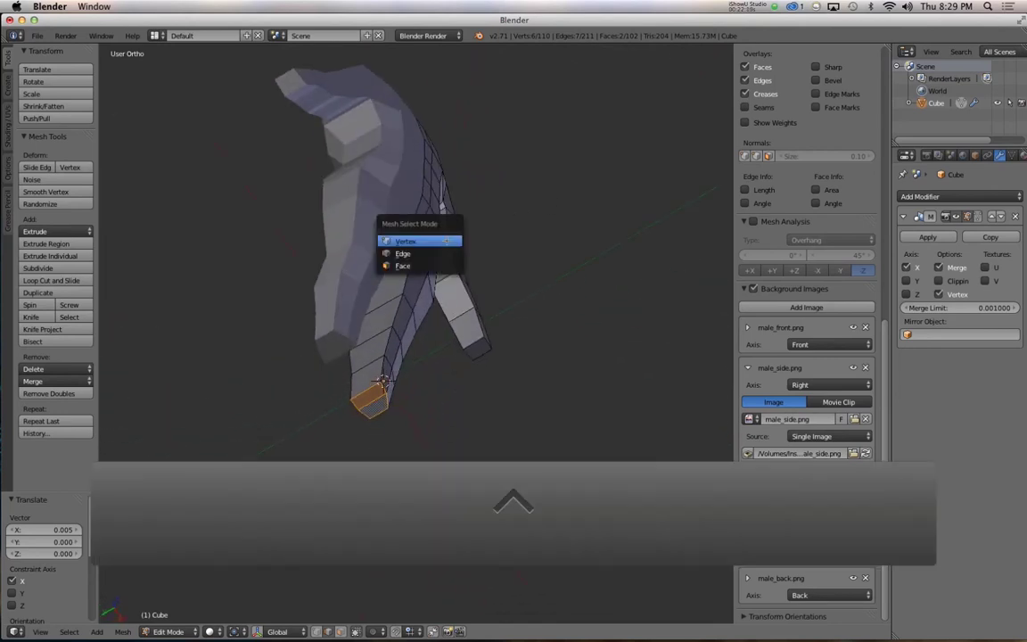
{"action": "left_click", "coordinate": [406, 240]}
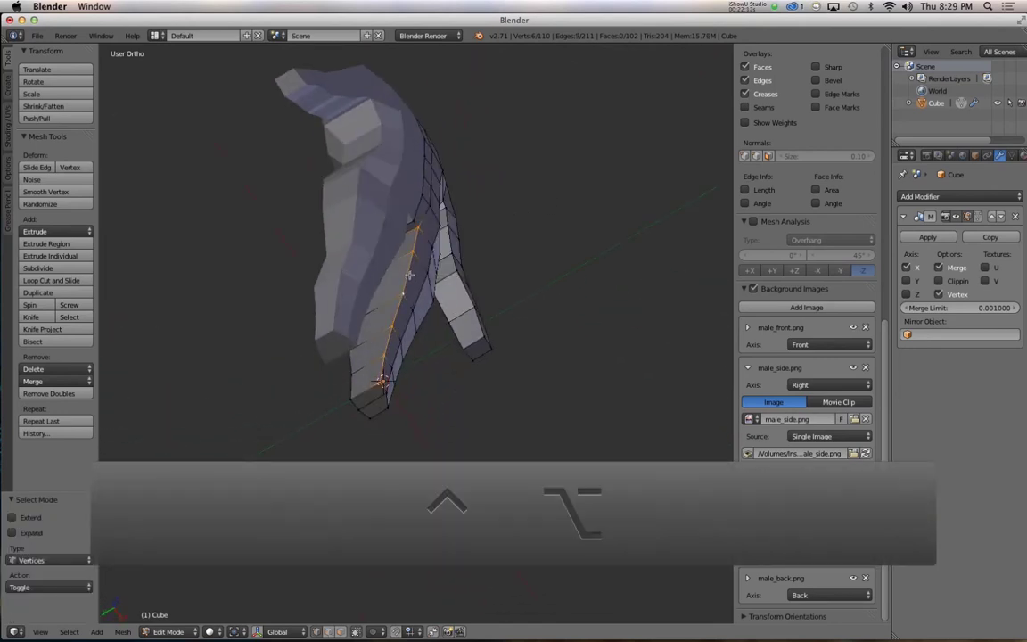
{"action": "left_click_drag", "start_coordinate": [405, 242], "coordinate": [244, 335], "text": "alt"}
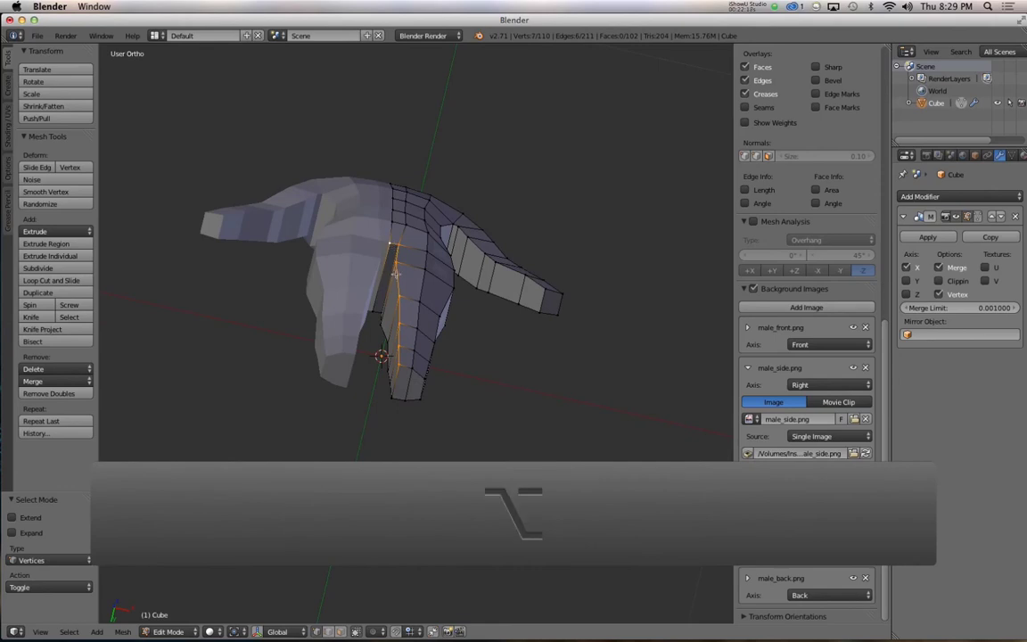
{"action": "key", "text": "g"}
{"action": "key", "text": "g"}
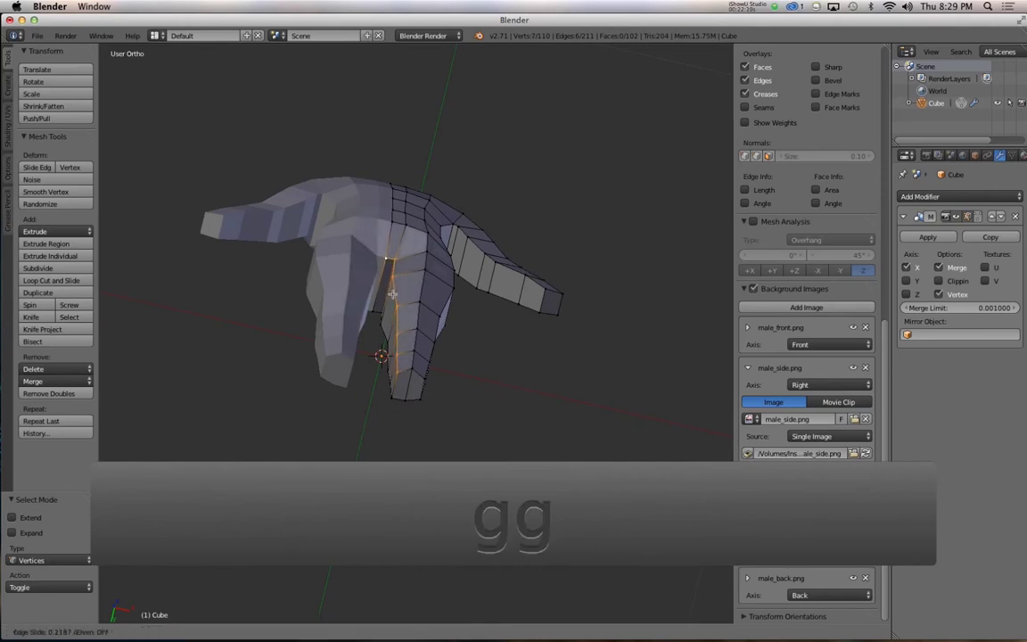
{"action": "left_click", "coordinate": [392, 294]}
Step: Edge-slide the edge loop on the back of the inner leg by a factor of 0.106
{"action": "left_click_drag", "start_coordinate": [392, 293], "coordinate": [414, 281], "text": "alt"}
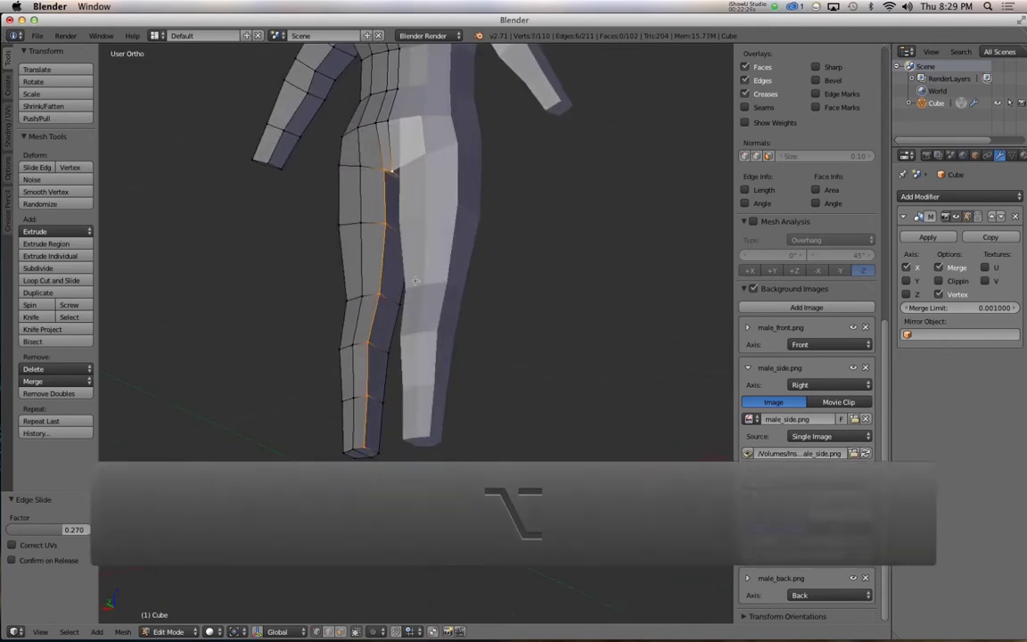
{"action": "key", "text": "g"}
{"action": "key", "text": "g"}
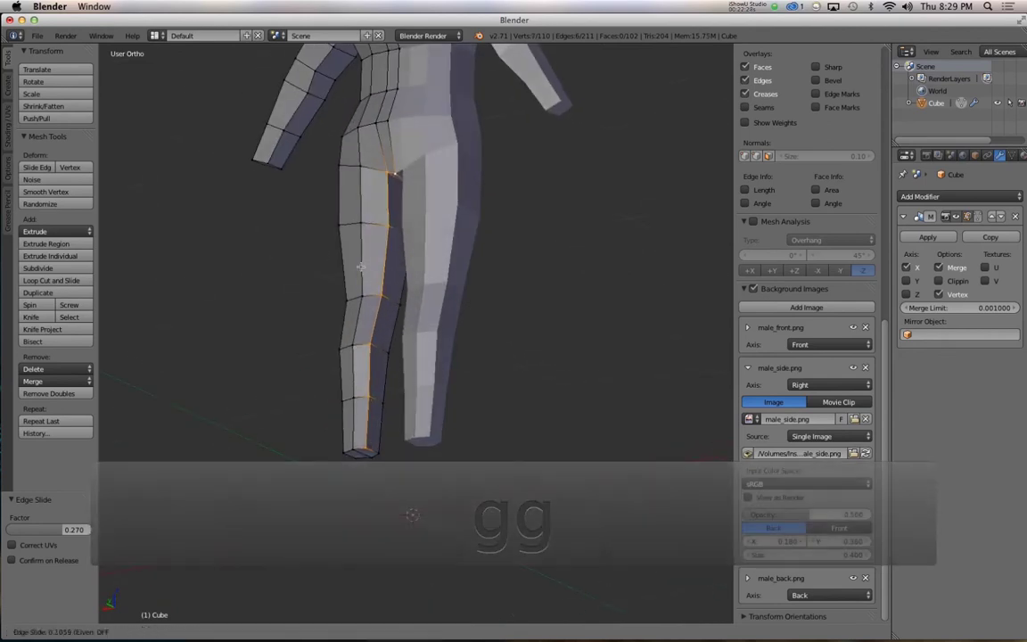
{"action": "left_click", "coordinate": [360, 265]}
{"action": "left_click_drag", "start_coordinate": [360, 266], "coordinate": [441, 308], "text": "alt"}
{"action": "scroll", "coordinate": [418, 303], "scroll_direction": "down", "scroll_amount": 3}
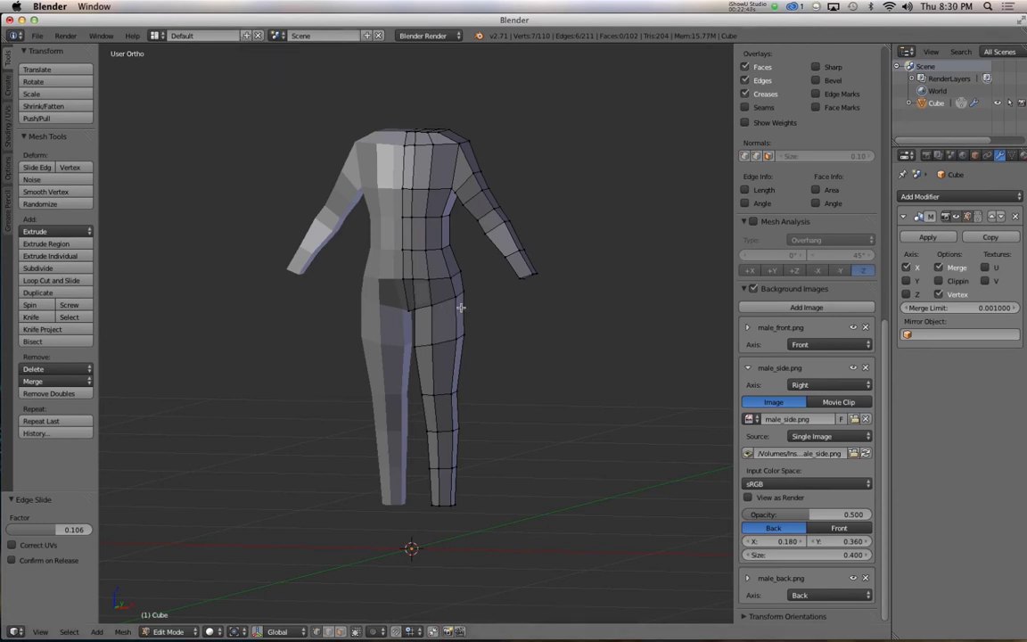
Step: Examine the body's overall shape against the front reference in both wireframe and solid display
{"action": "key", "text": "1"}
{"action": "key", "text": "z"}
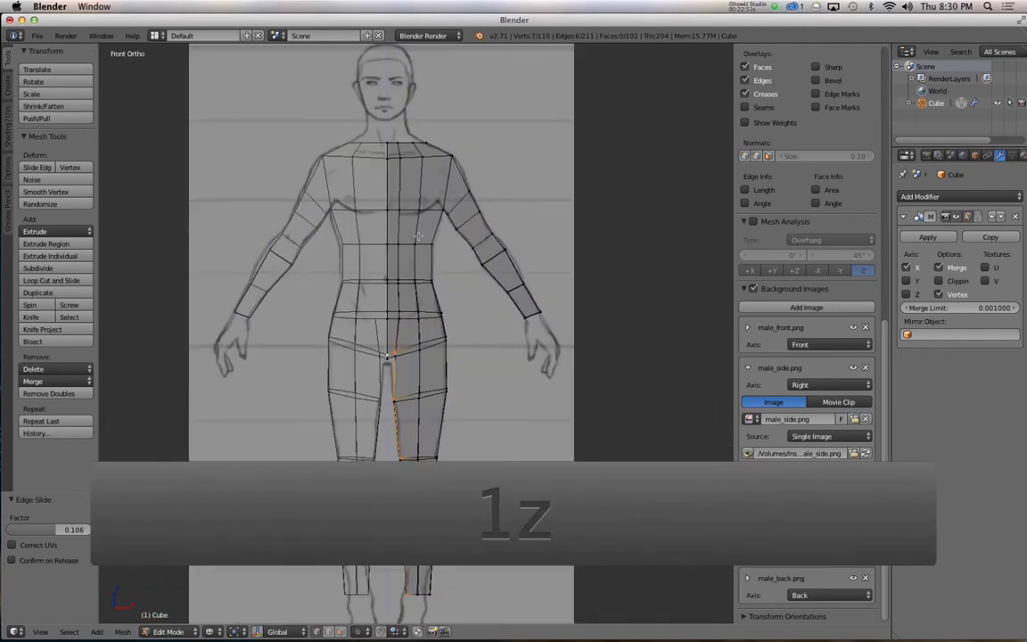
{"action": "key", "text": "shift+z"}
{"action": "key", "text": "z"}
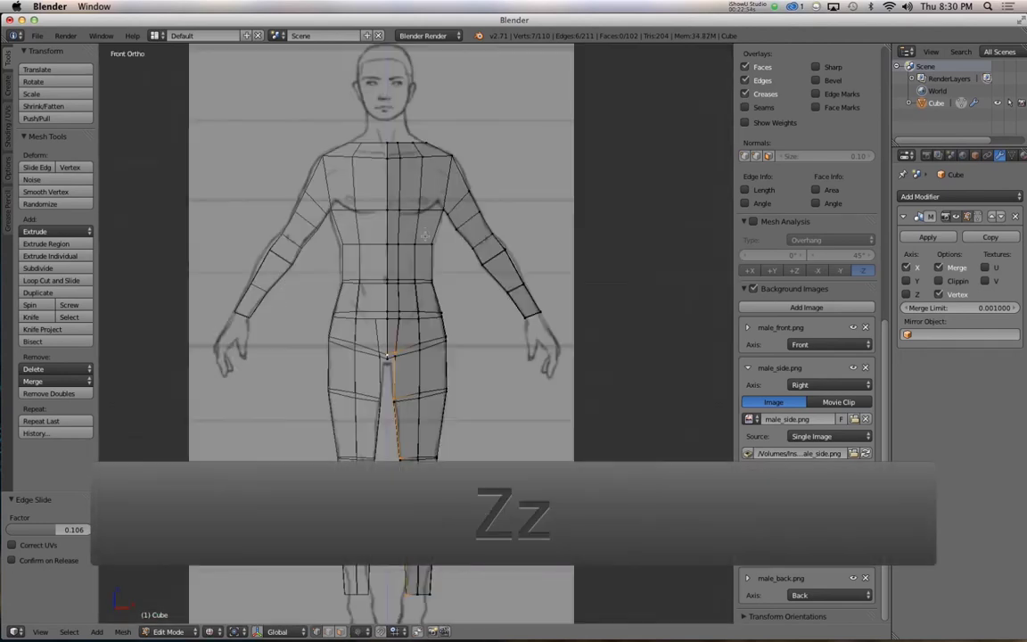
{"action": "scroll", "coordinate": [426, 239], "scroll_direction": "down", "scroll_amount": 6}
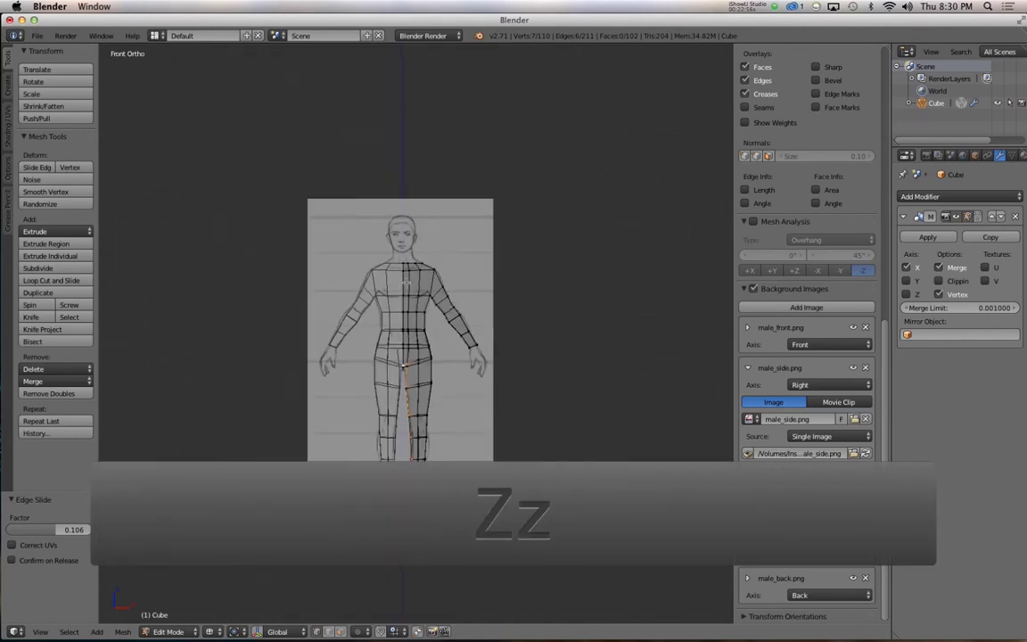
{"action": "scroll", "coordinate": [407, 282], "scroll_direction": "up", "scroll_amount": 8}
{"action": "key", "text": "z"}
{"action": "mouse_move", "coordinate": [406, 283]}
{"action": "left_mouse_down", "text": "alt+shift"}
{"action": "mouse_move", "coordinate": [406, 298]}
{"action": "mouse_move", "coordinate": [445, 294]}
{"action": "mouse_move", "coordinate": [410, 303]}
{"action": "left_mouse_up", "text": "alt+shift"}
{"action": "key", "text": "z"}
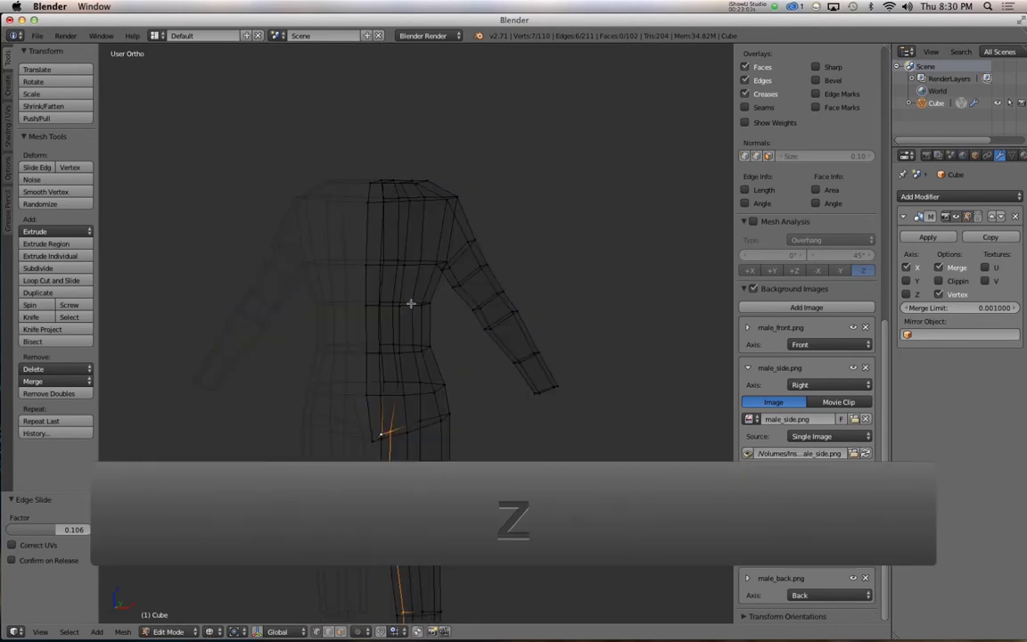
{"action": "key", "text": "KP_1"}
{"action": "key", "text": "z"}
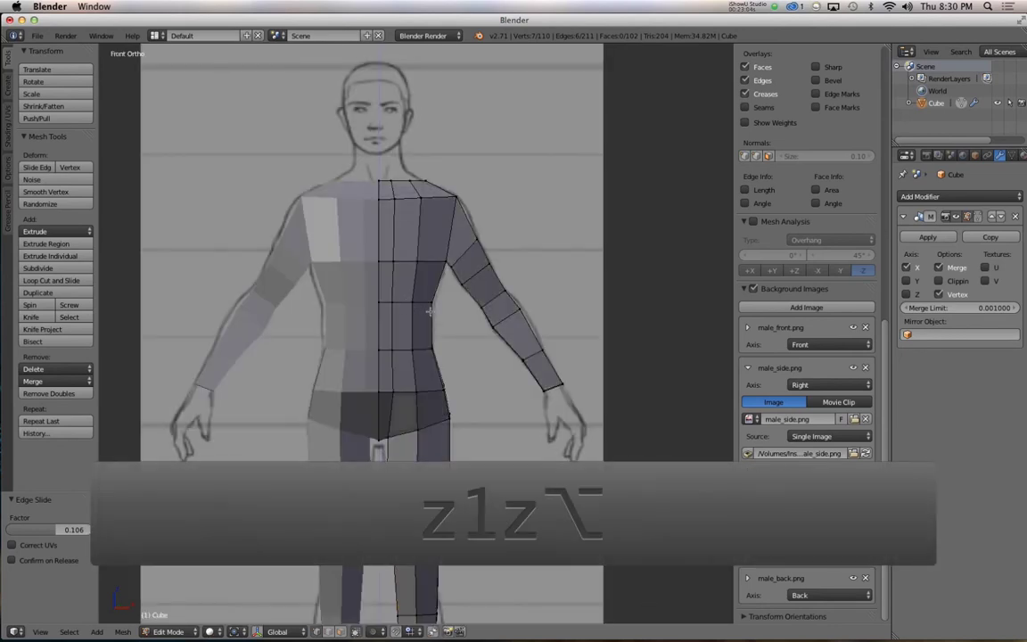
{"action": "left_click_drag", "start_coordinate": [410, 304], "coordinate": [443, 271], "text": "alt"}
Step: Add one loop cut in the front view running across the chest and down the arm
{"action": "key", "text": "1"}
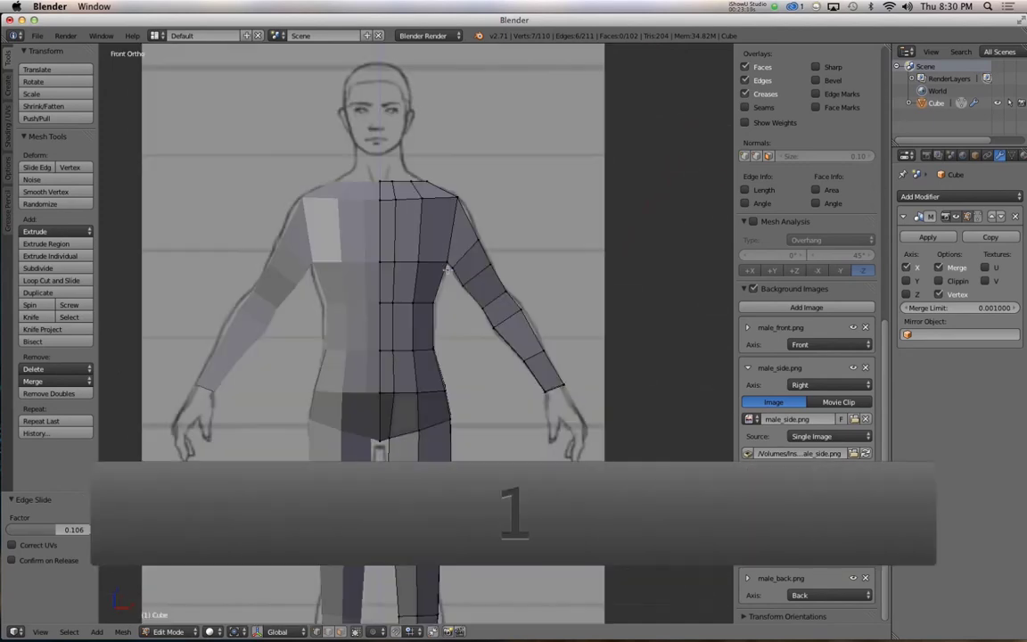
{"action": "key", "text": "ctrl+r"}
{"action": "left_click", "coordinate": [446, 233]}
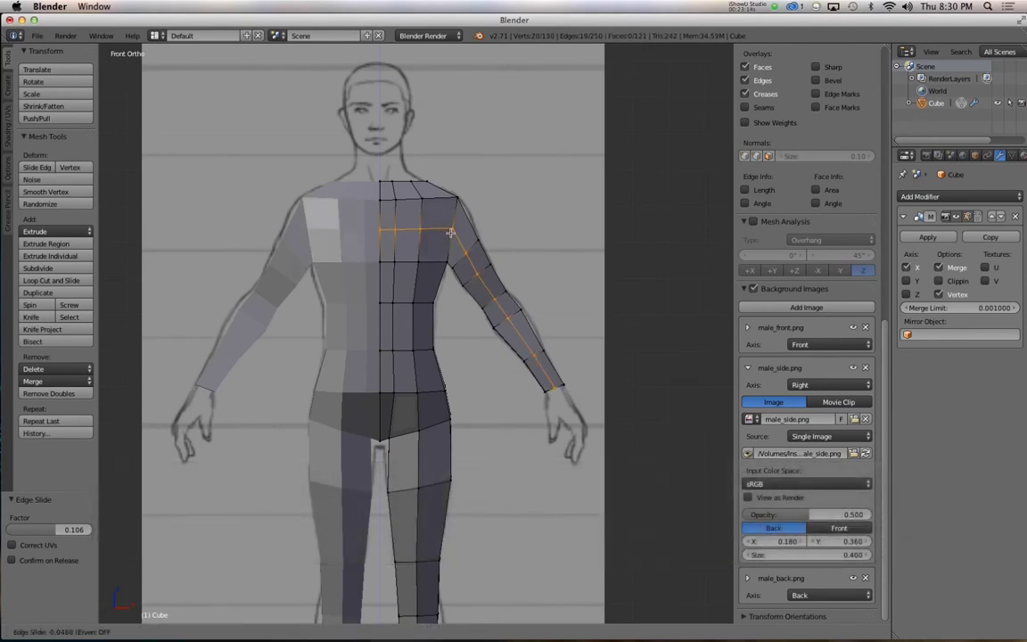
{"action": "left_click", "coordinate": [463, 232]}
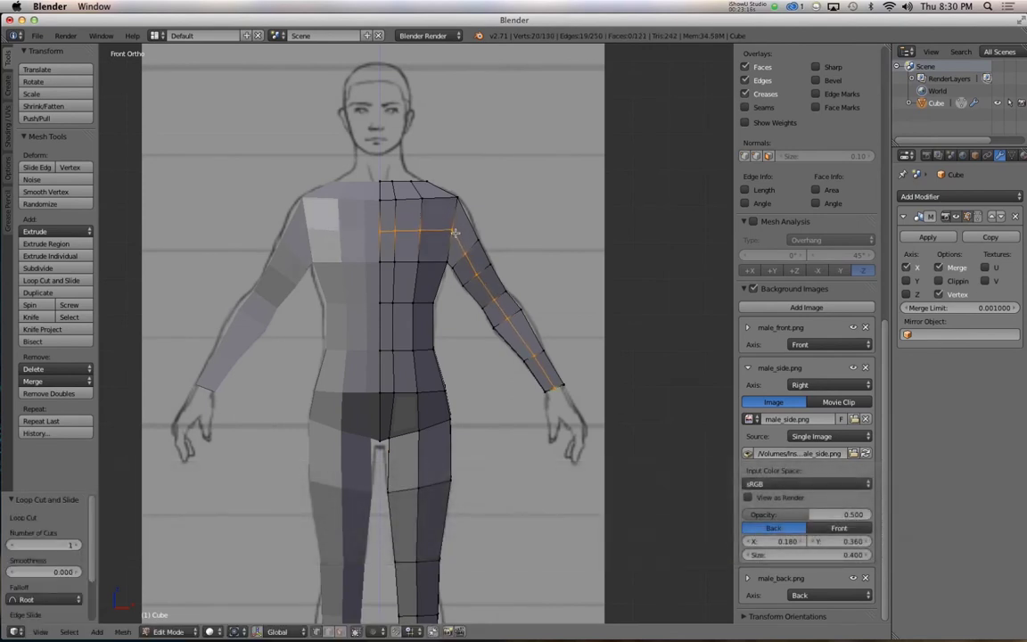
Step: Apply Shrink/Fatten to the new chest and arm loop with an offset of -0.006
{"action": "mouse_move", "coordinate": [463, 233]}
{"action": "left_mouse_down", "text": "alt"}
{"action": "mouse_move", "coordinate": [505, 283]}
{"action": "mouse_move", "coordinate": [360, 238]}
{"action": "mouse_move", "coordinate": [325, 289]}
{"action": "mouse_move", "coordinate": [475, 284]}
{"action": "mouse_move", "coordinate": [443, 230]}
{"action": "left_mouse_up", "text": "alt"}
{"action": "key", "text": "alt"}
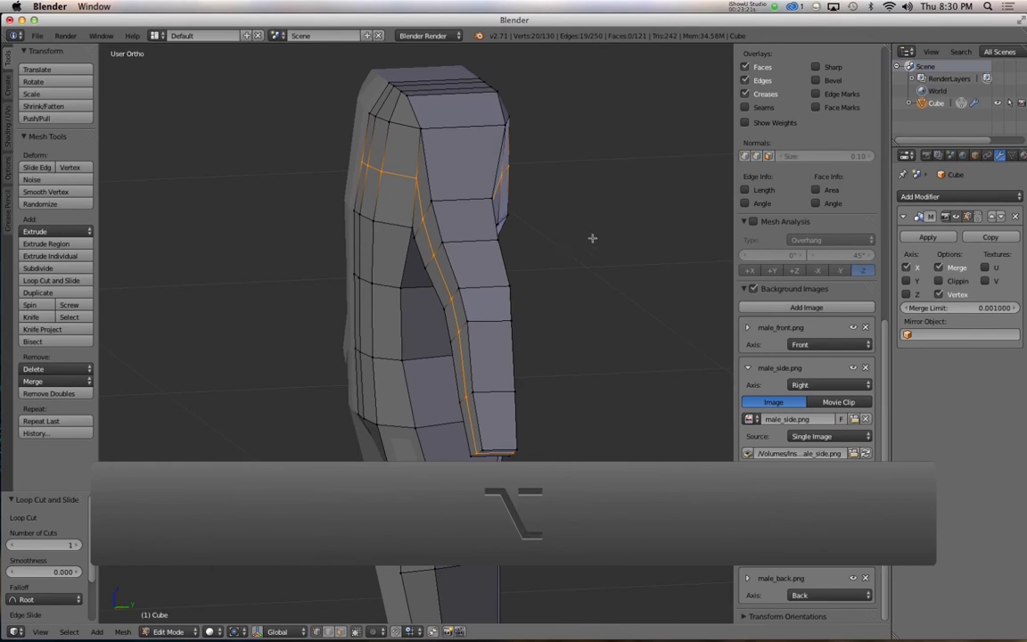
{"action": "key", "text": "alt+s"}
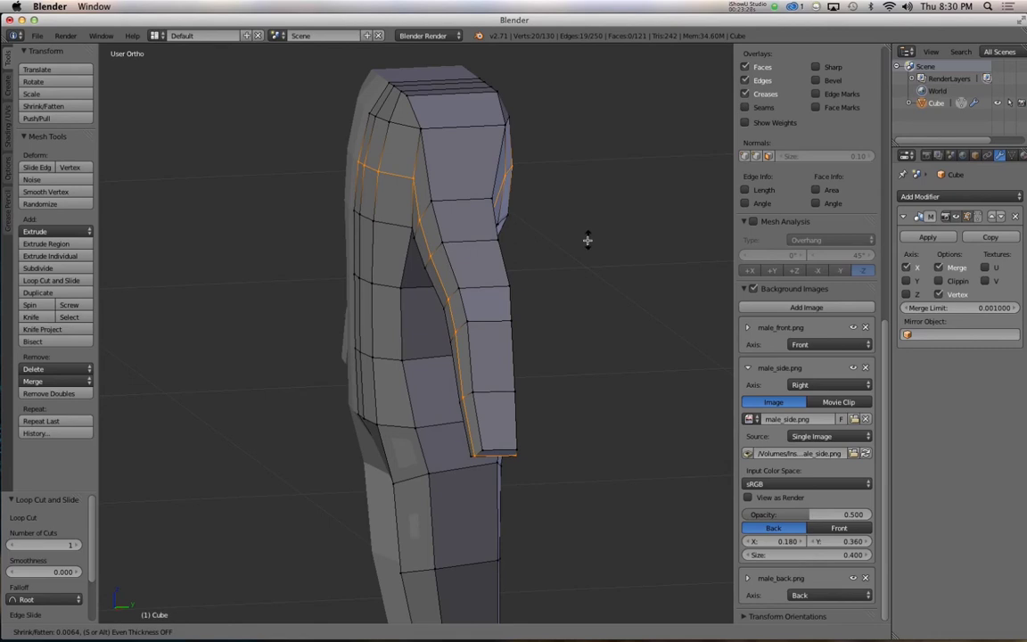
{"action": "left_click", "coordinate": [589, 238]}
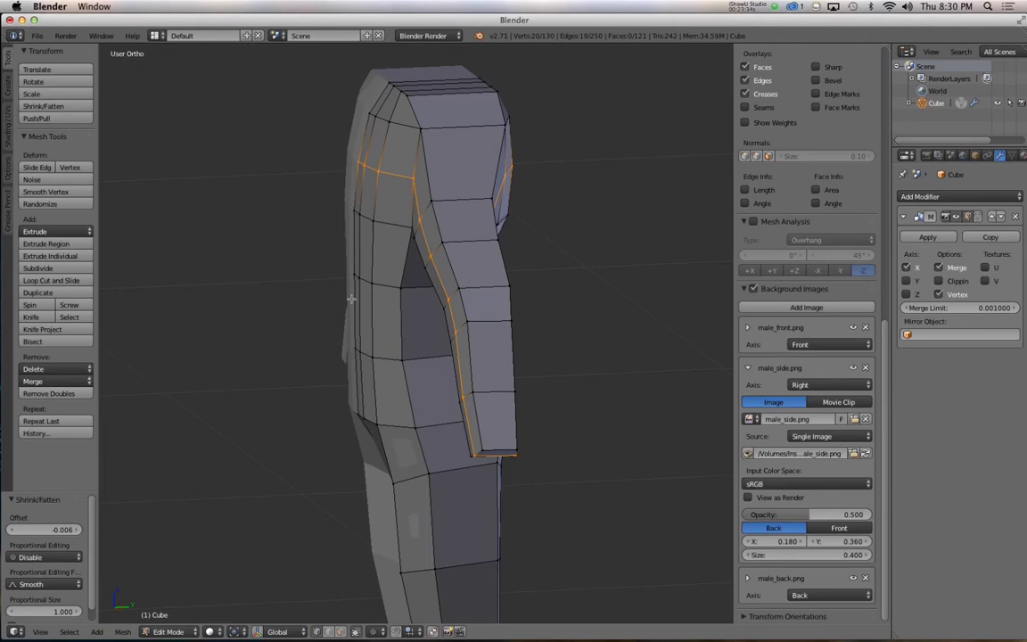
Step: Return to Object Mode, show the empty layer 2 in front view, and hide the background images
{"action": "key", "text": "Tab"}
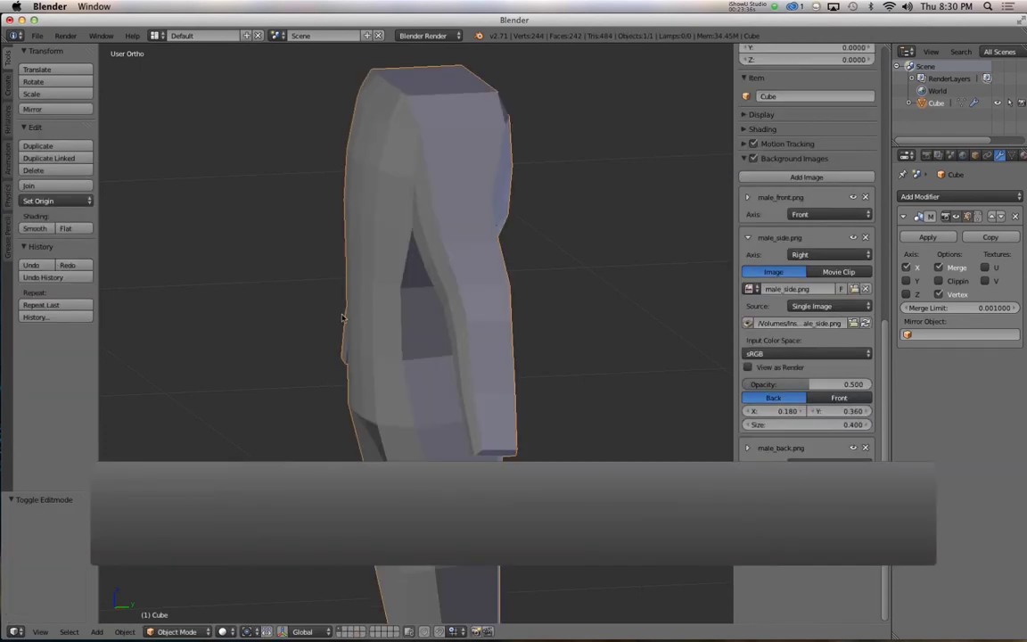
{"action": "key", "text": "2"}
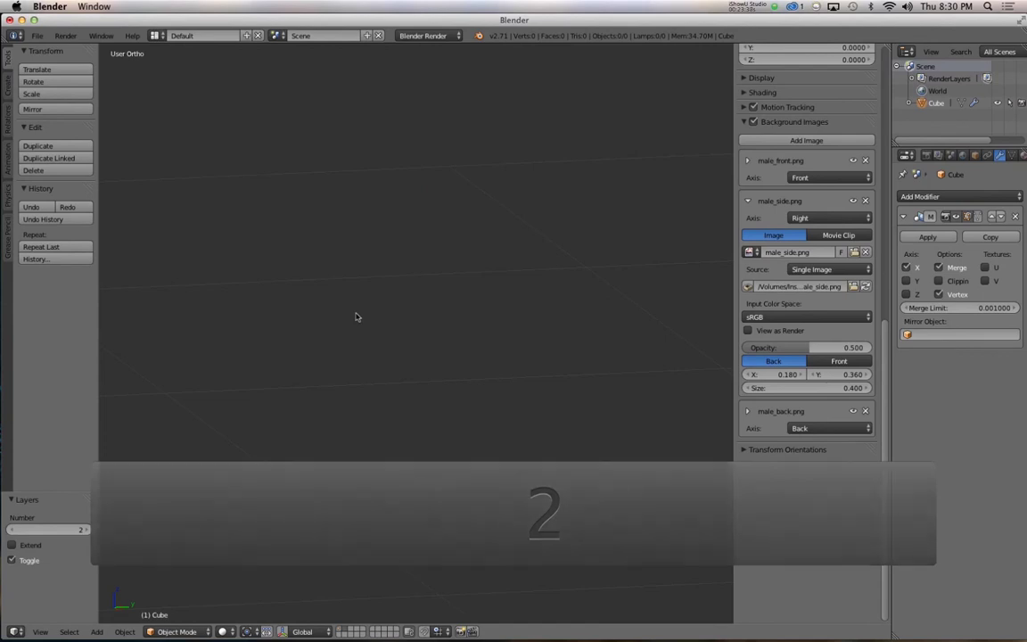
{"action": "key", "text": "KP_1"}
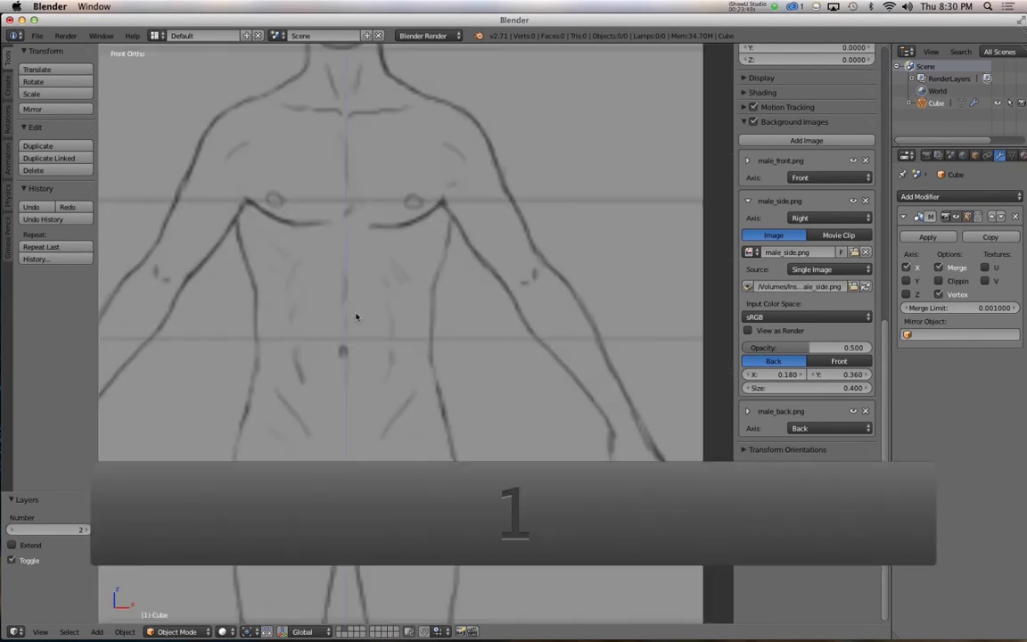
{"action": "scroll", "coordinate": [422, 344], "scroll_direction": "down", "scroll_amount": 5}
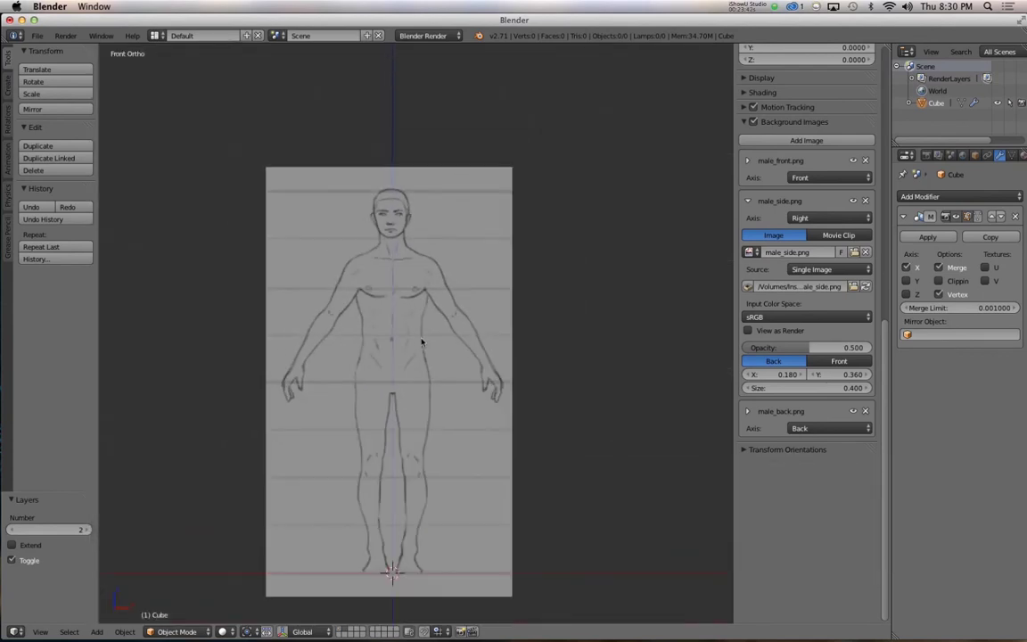
{"action": "left_click", "coordinate": [753, 121]}
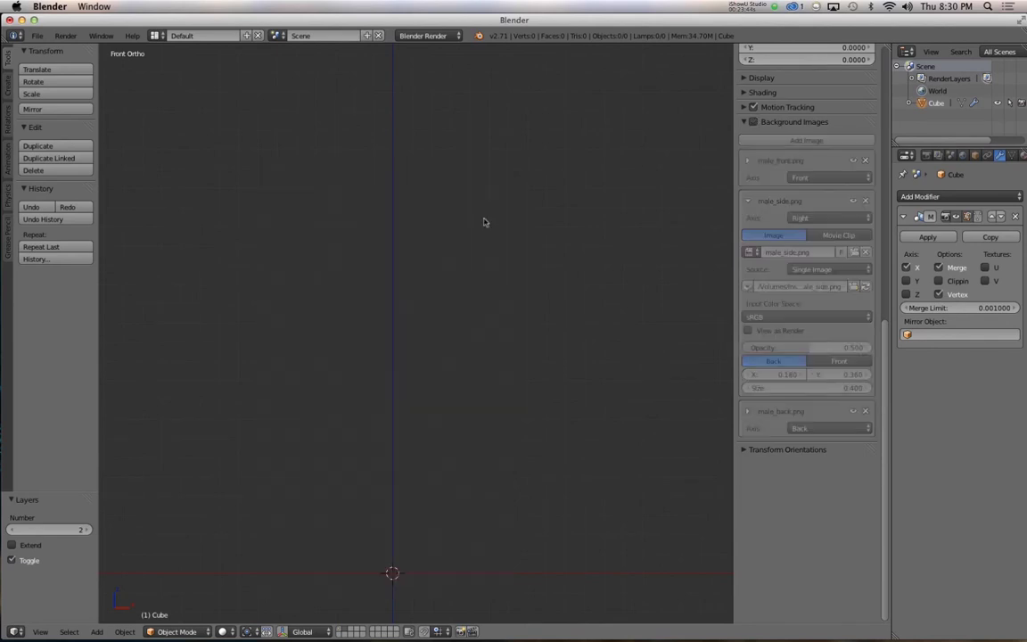
Step: Add a UV sphere at the origin on the empty layer 2
{"action": "key", "text": "shift+a"}
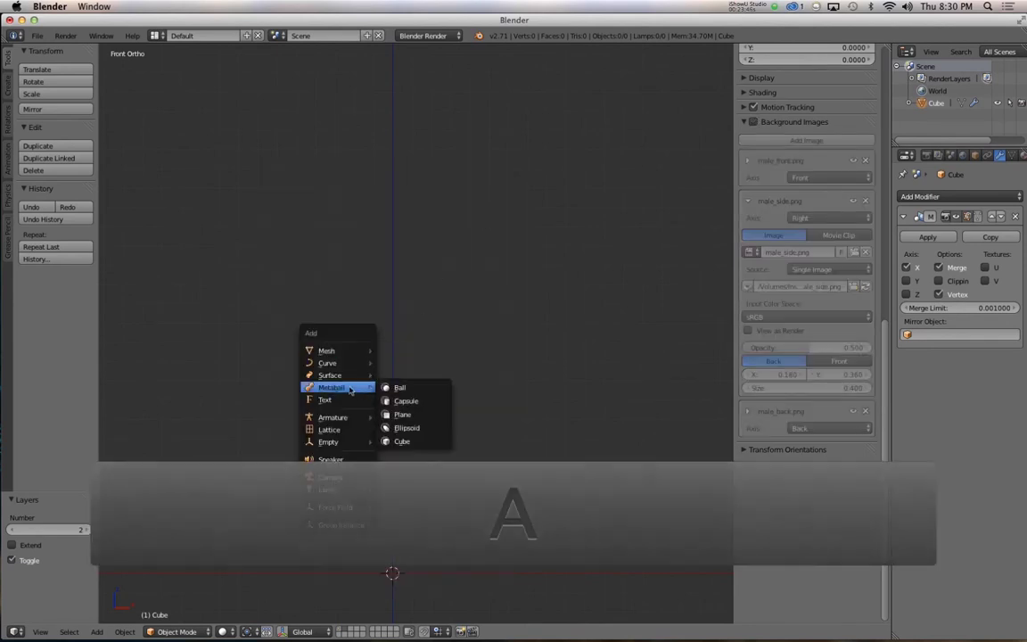
{"action": "mouse_move", "coordinate": [351, 377]}
{"action": "mouse_move", "coordinate": [338, 351]}
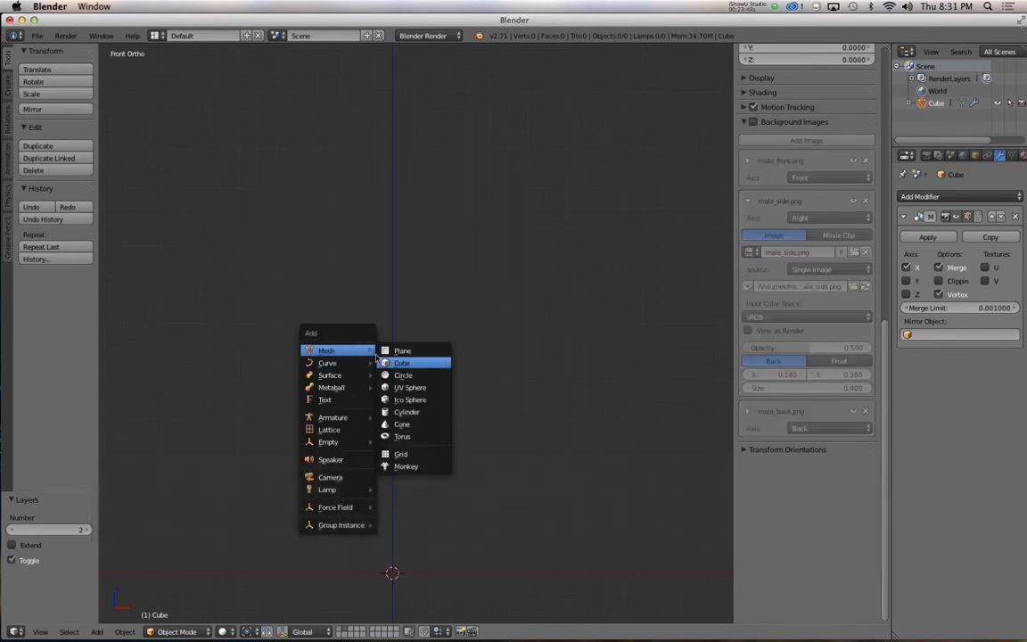
{"action": "left_click", "coordinate": [419, 387]}
{"action": "left_click_drag", "start_coordinate": [422, 420], "coordinate": [443, 216], "text": "alt+shift"}
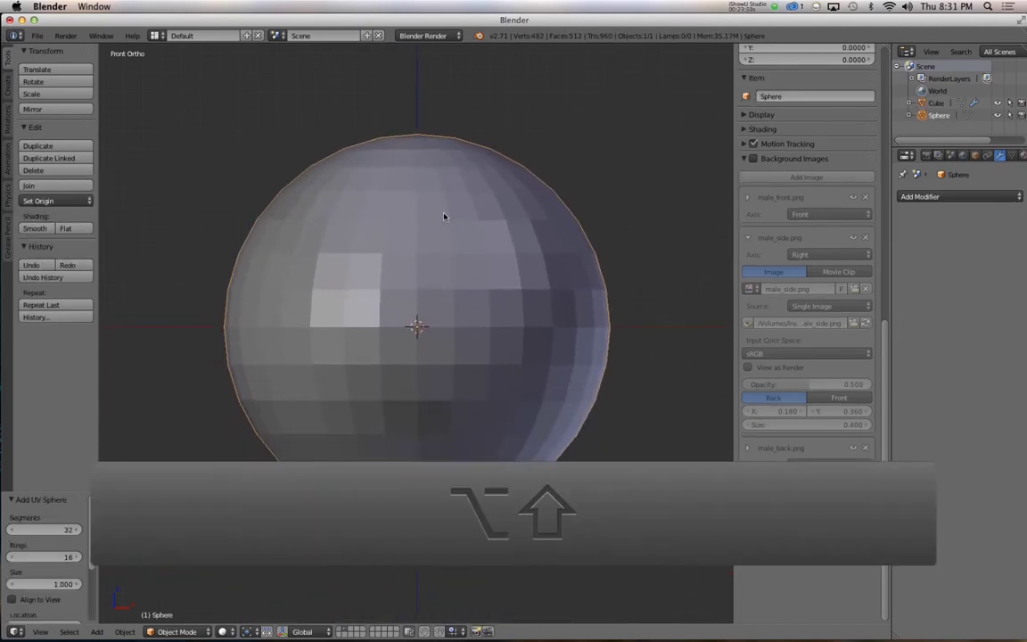
Step: Give the sphere a Subdivision Surface modifier at view and render level 3 with Optimal Display, and shade it smooth
{"action": "key", "text": "ctrl+2"}
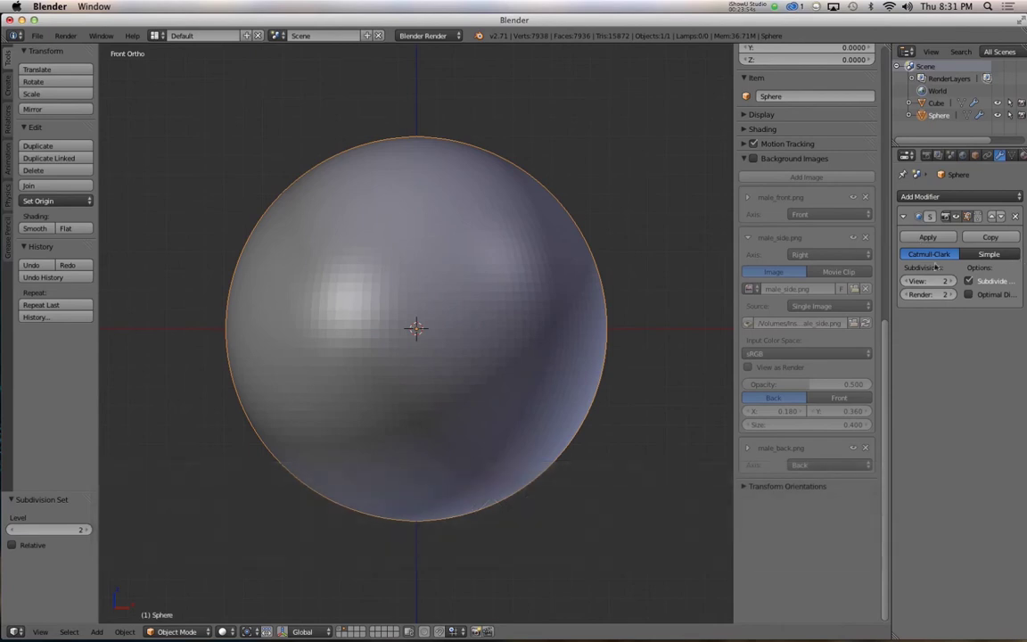
{"action": "left_click", "coordinate": [969, 295]}
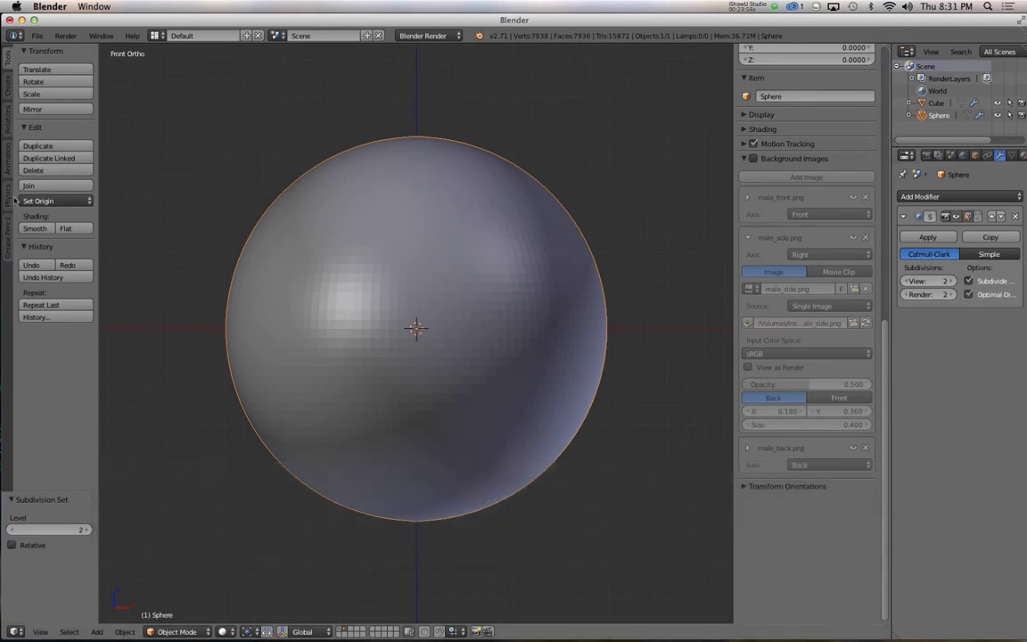
{"action": "left_click", "coordinate": [36, 229]}
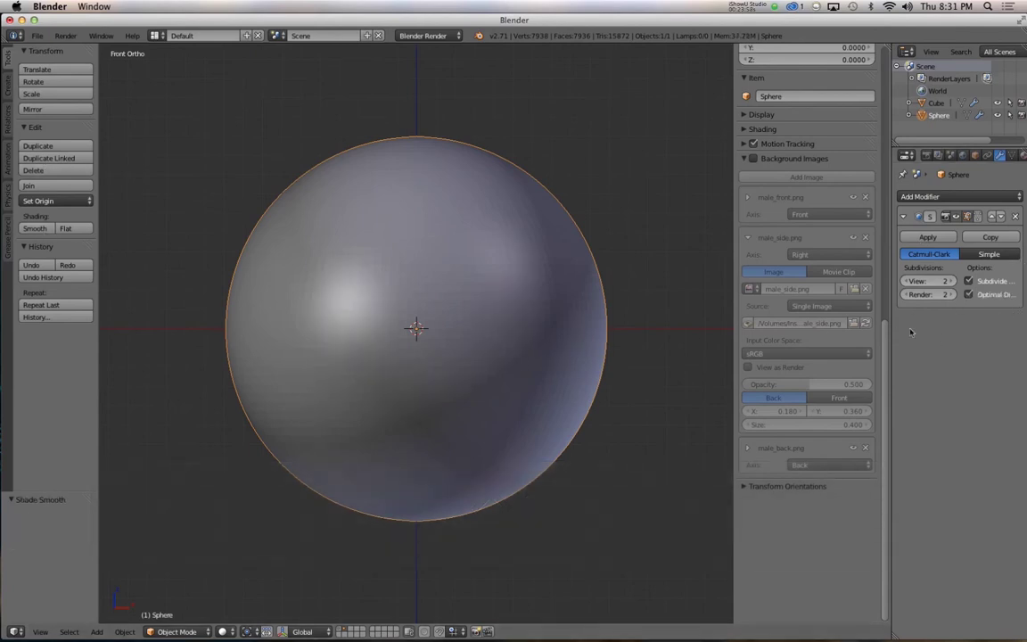
{"action": "left_click", "coordinate": [951, 281]}
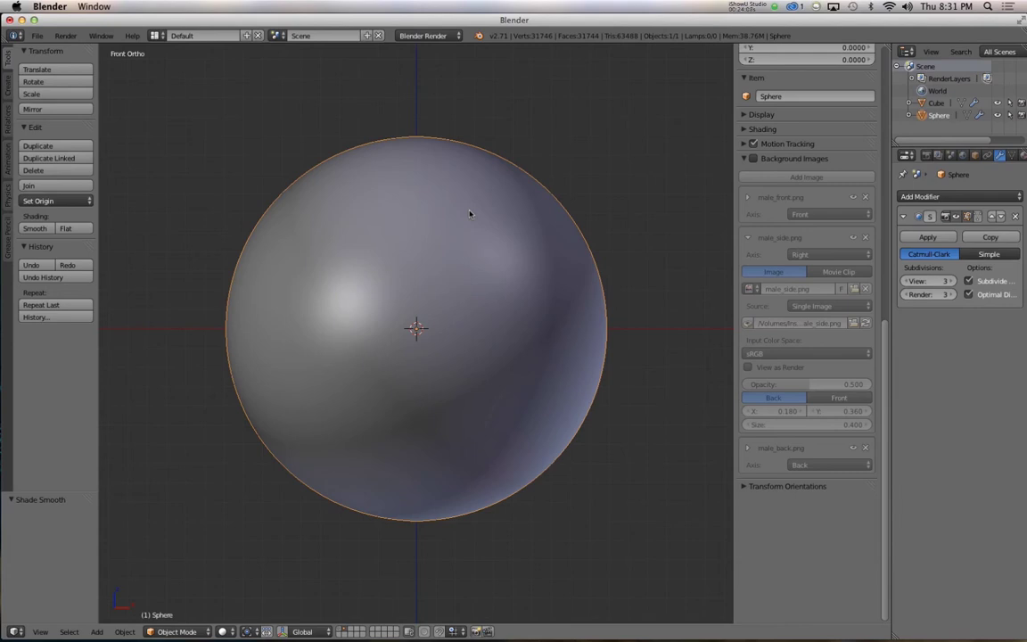
Step: Add one horizontal loop cut just below the sphere's equator and inspect the smooth surface in Object Mode
{"action": "key", "text": "Tab"}
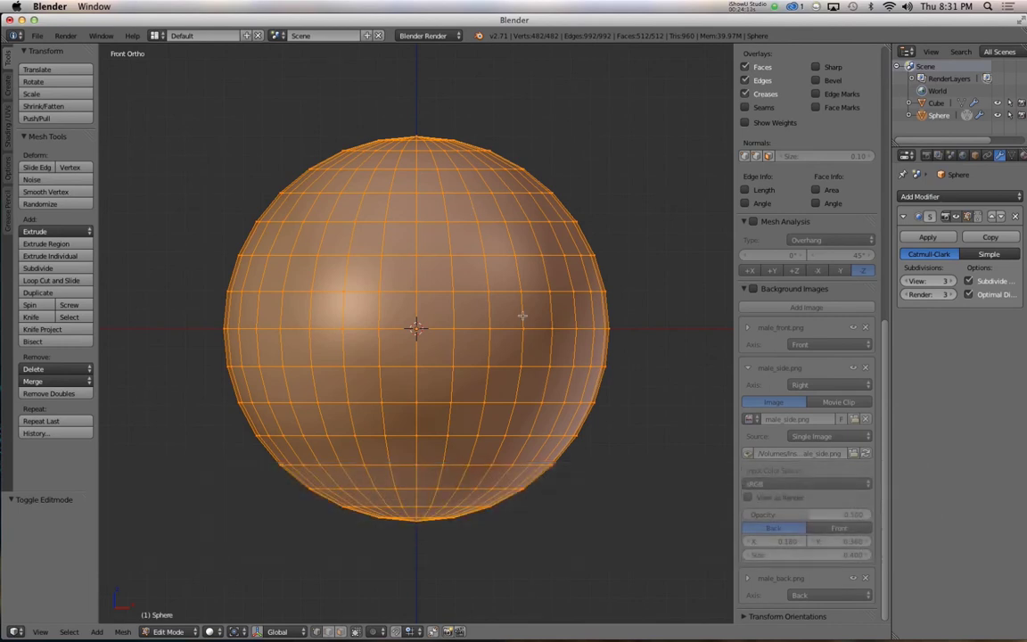
{"action": "key", "text": "ctrl+r"}
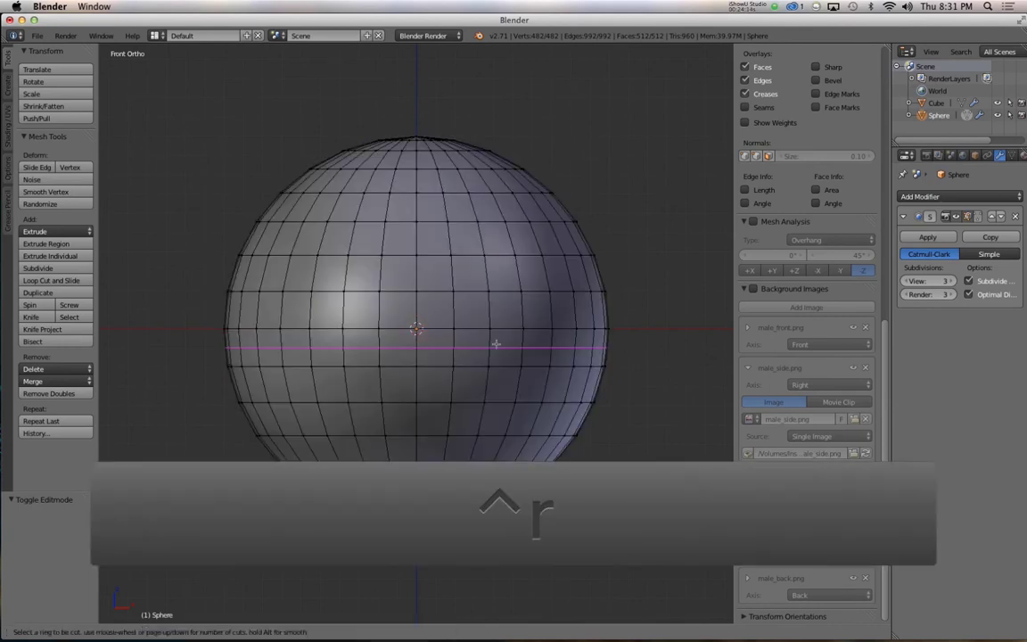
{"action": "left_click", "coordinate": [495, 343]}
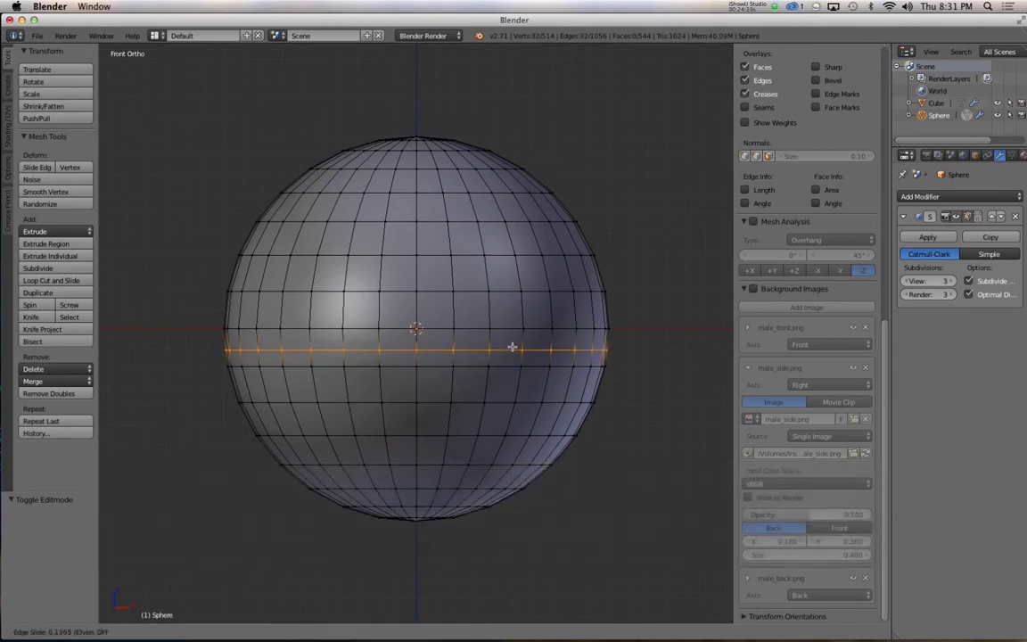
{"action": "left_click", "coordinate": [510, 347]}
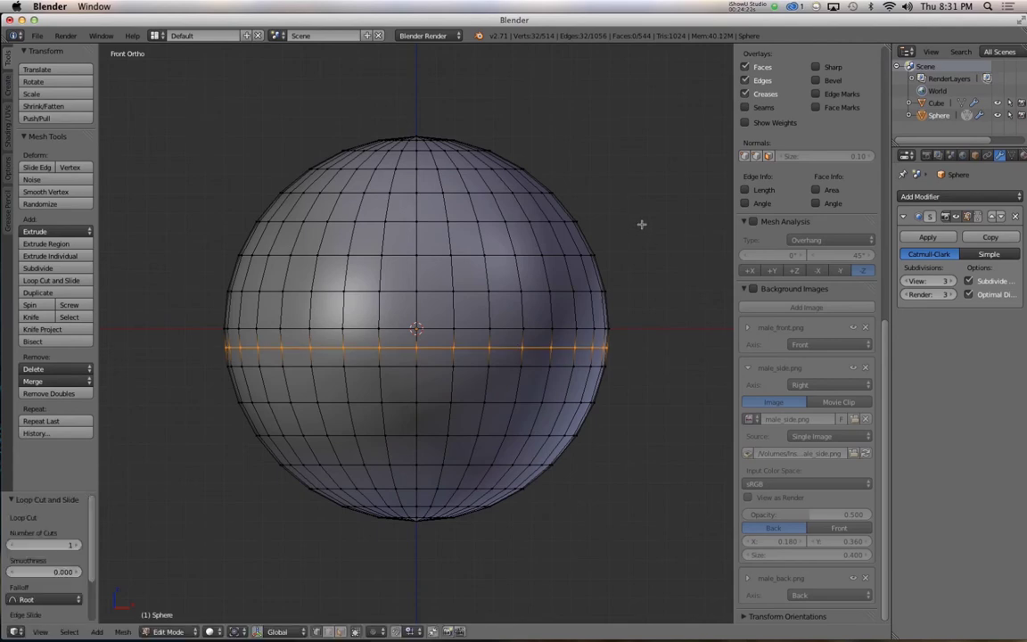
{"action": "key", "text": "Tab"}
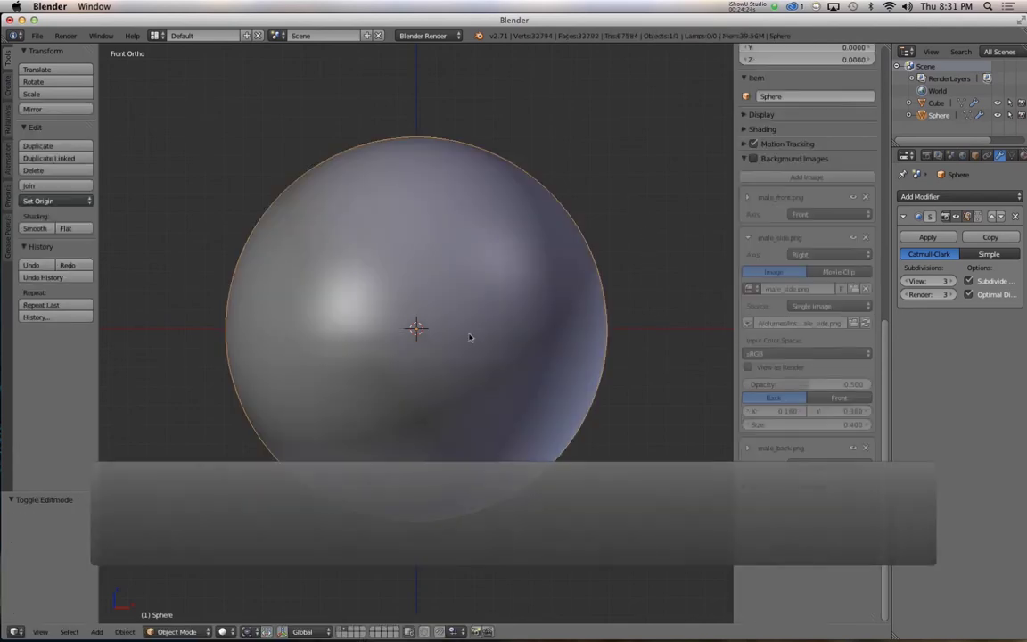
{"action": "key", "text": "alt"}
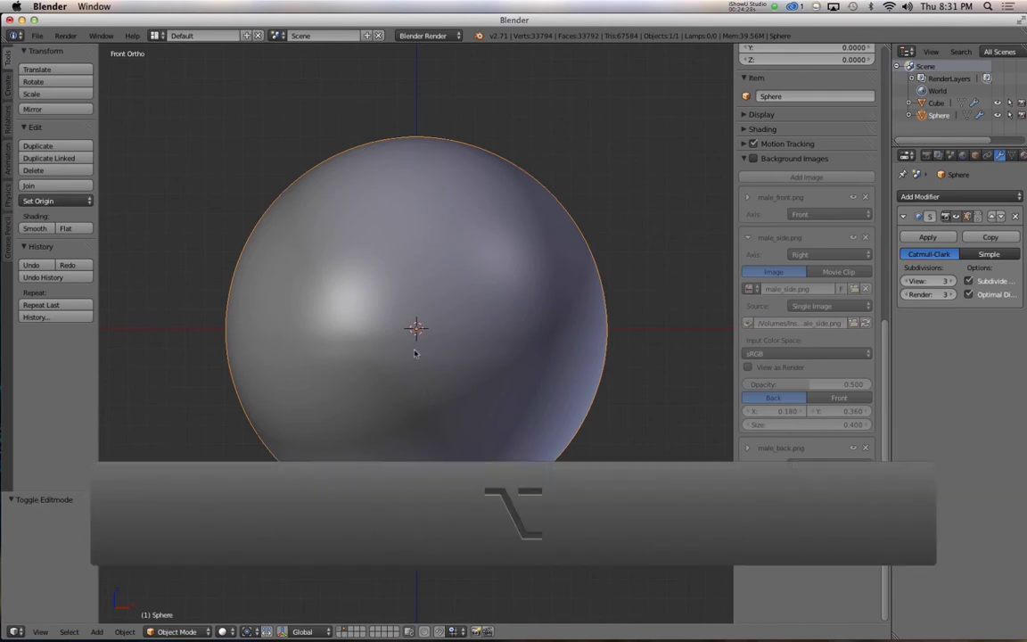
{"action": "left_click_drag", "start_coordinate": [414, 353], "coordinate": [499, 344], "text": "alt"}
Step: Push the sphere's new edge loop slightly outward with Shrink/Fatten and check the smoothed shape in Object Mode
{"action": "key", "text": "Tab"}
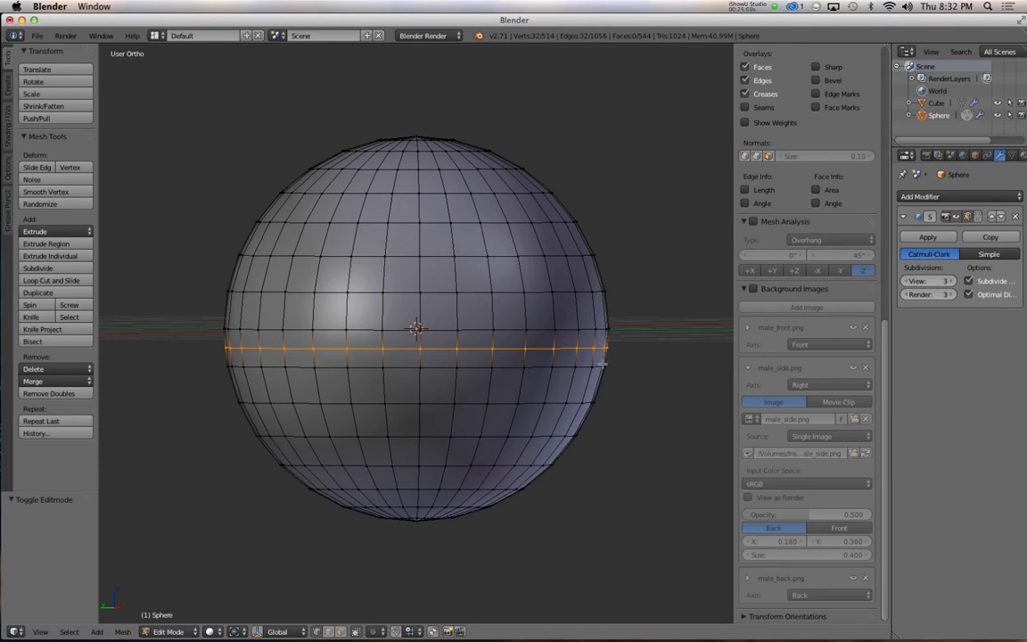
{"action": "key", "text": "alt+s"}
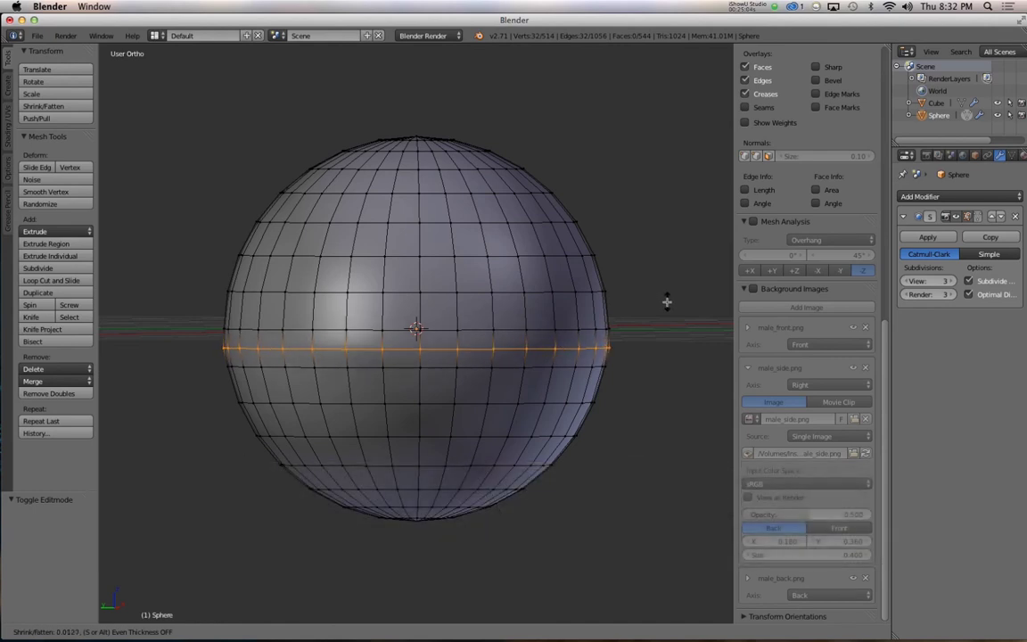
{"action": "key", "text": "shift"}
{"action": "left_click", "coordinate": [664, 298]}
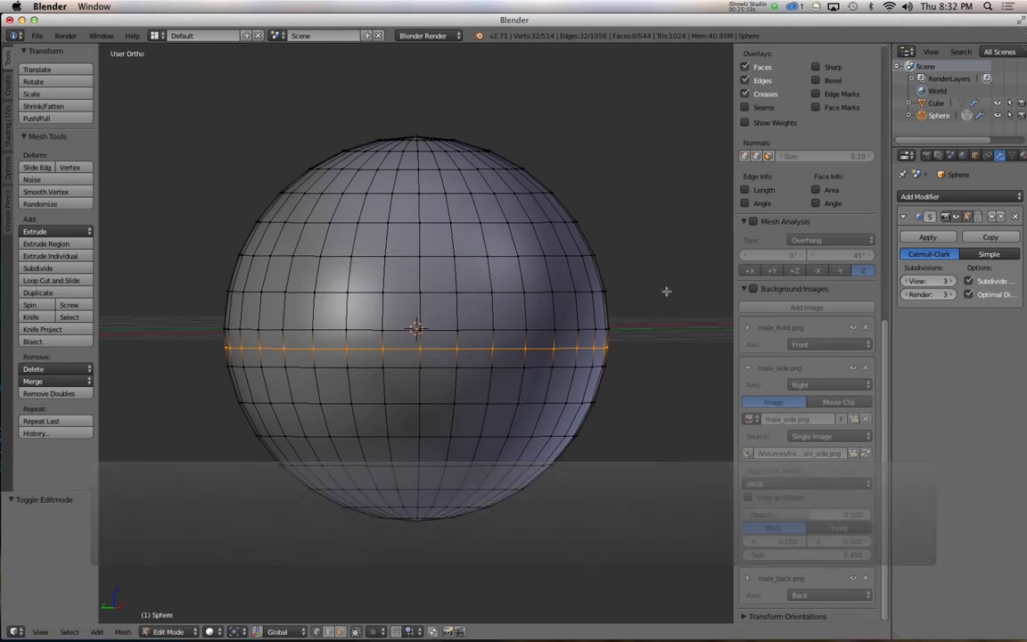
{"action": "key", "text": "alt+s"}
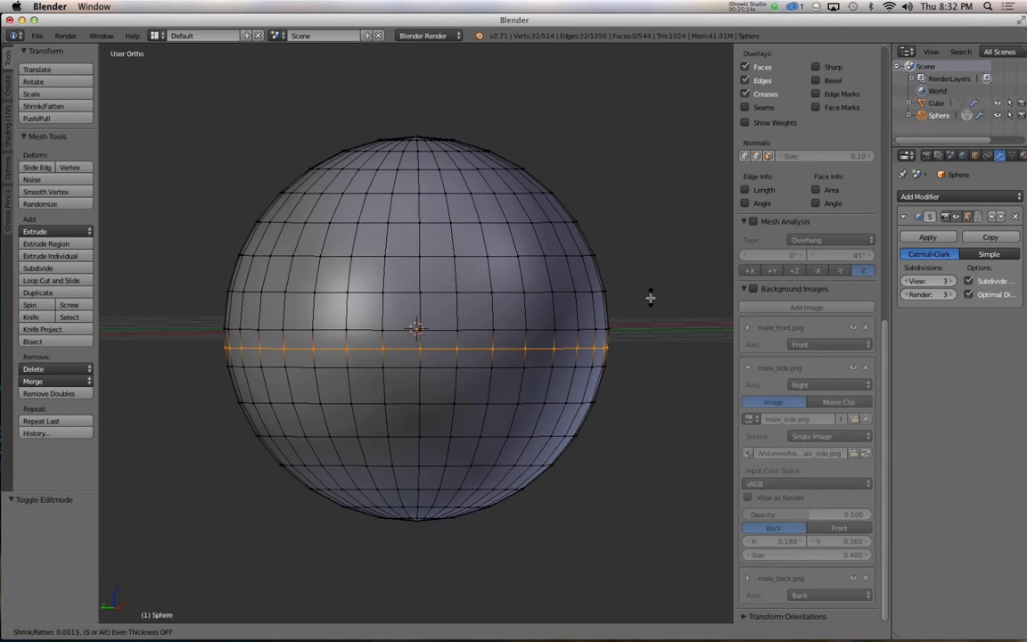
{"action": "left_click", "coordinate": [646, 301]}
{"action": "key", "text": "Tab"}
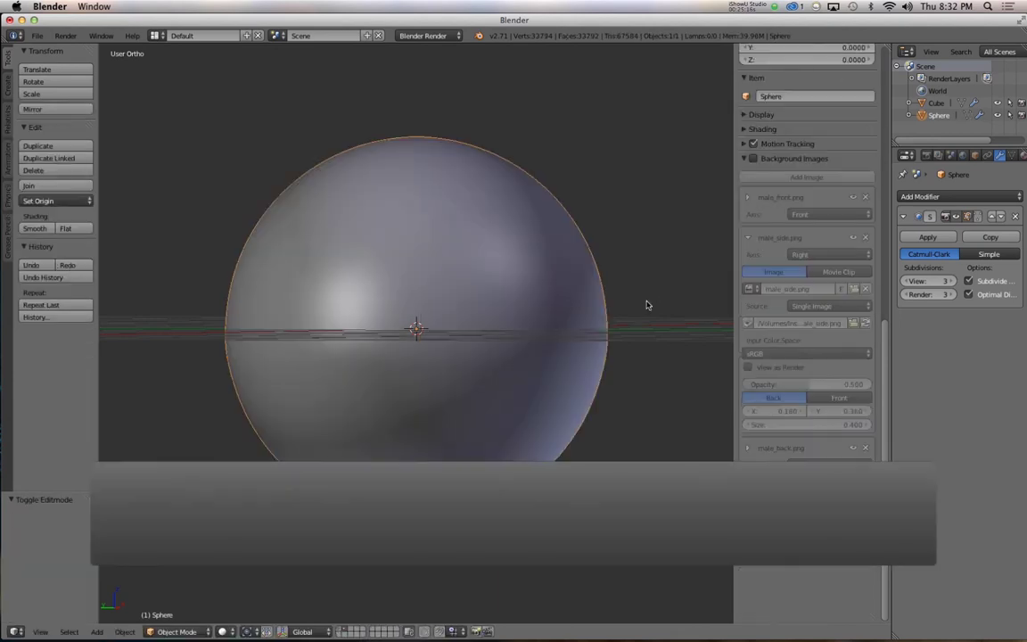
{"action": "left_click_drag", "start_coordinate": [654, 350], "coordinate": [586, 349], "text": "alt"}
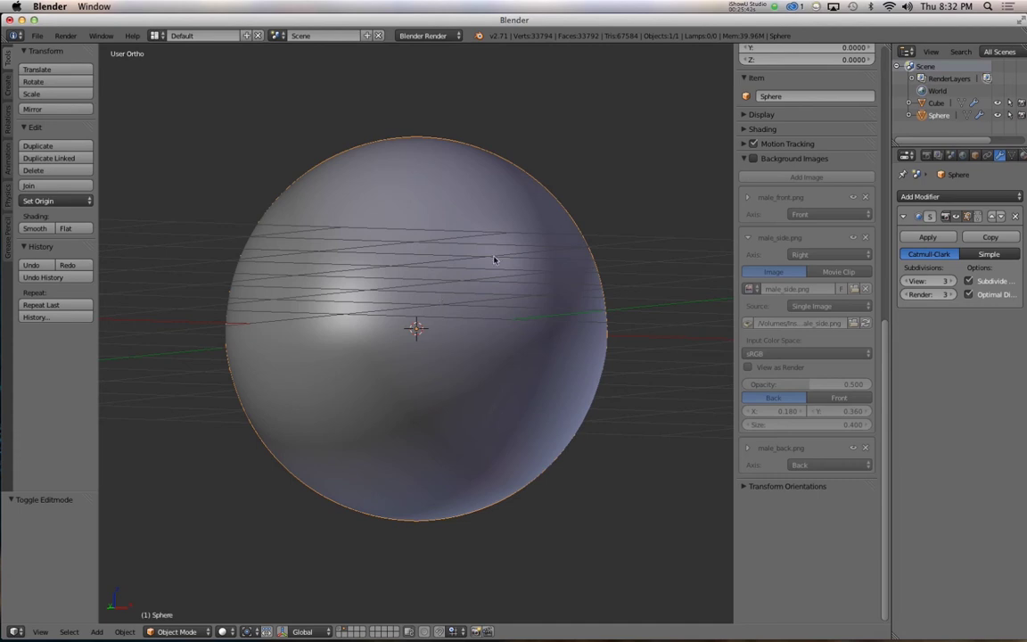
Step: Delete the sphere and return to the body on layer 1 with the properties sidebar hidden
{"action": "key", "text": "x"}
{"action": "left_click", "coordinate": [465, 296]}
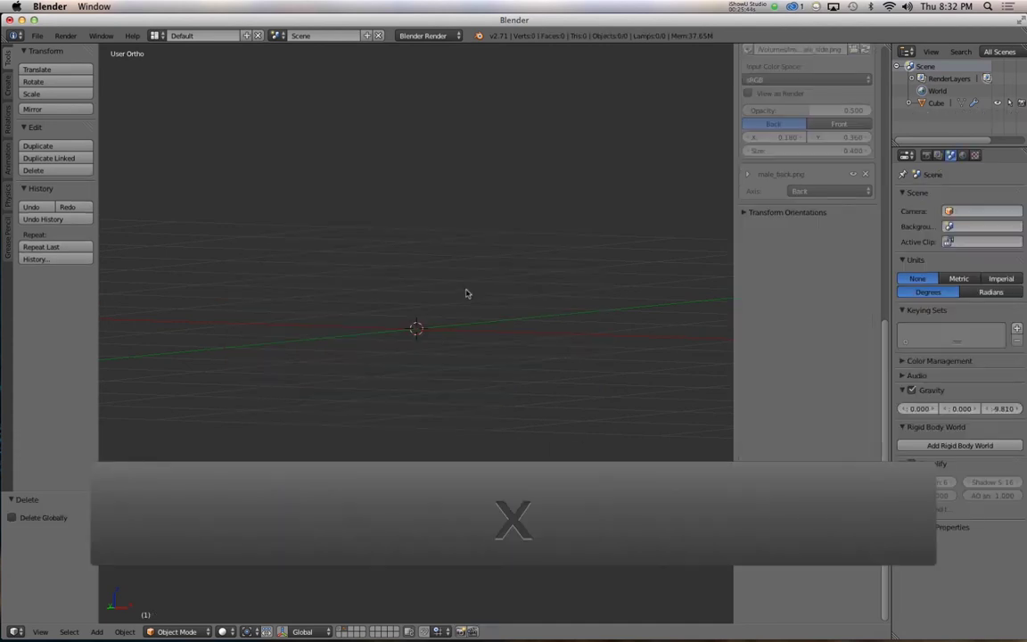
{"action": "key", "text": "1"}
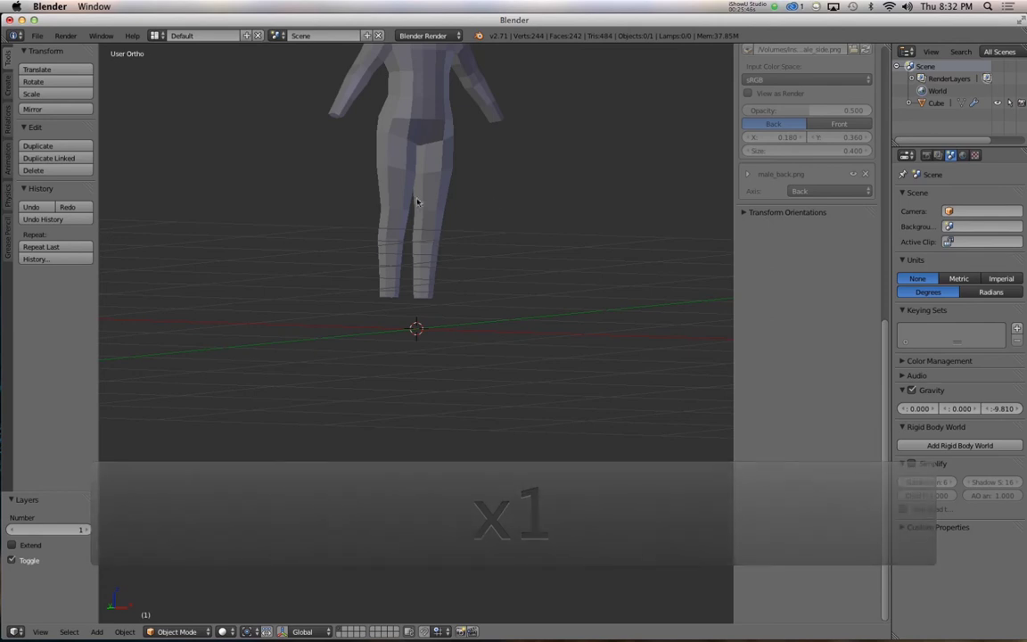
{"action": "scroll", "coordinate": [782, 259], "scroll_direction": "up", "scroll_amount": 5}
{"action": "scroll", "coordinate": [782, 259], "scroll_direction": "up", "scroll_amount": 4}
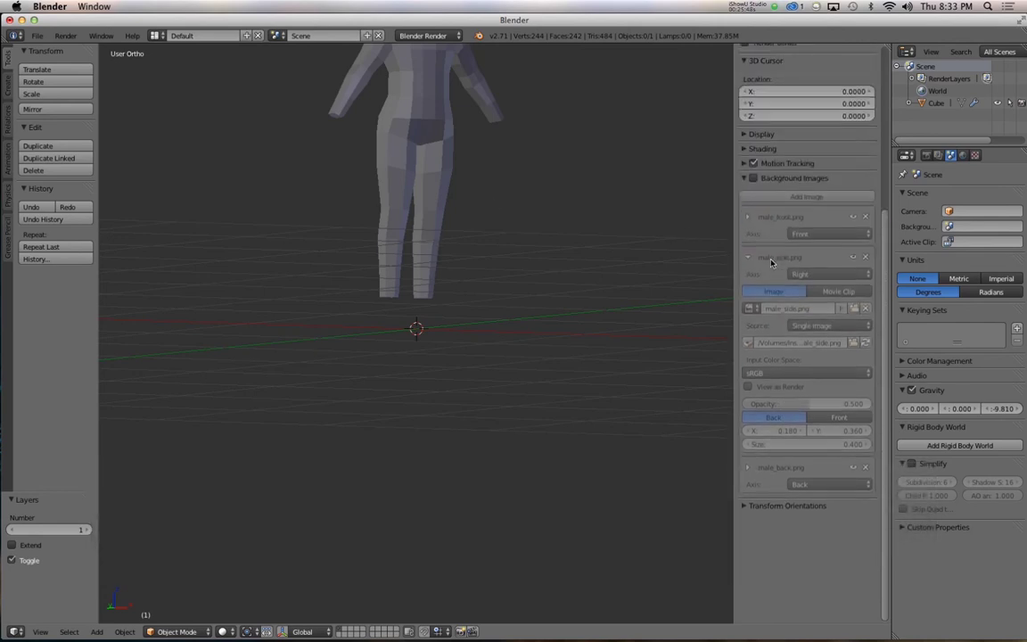
{"action": "left_click_drag", "start_coordinate": [483, 137], "coordinate": [563, 293], "text": "alt+shift"}
{"action": "key", "text": "n"}
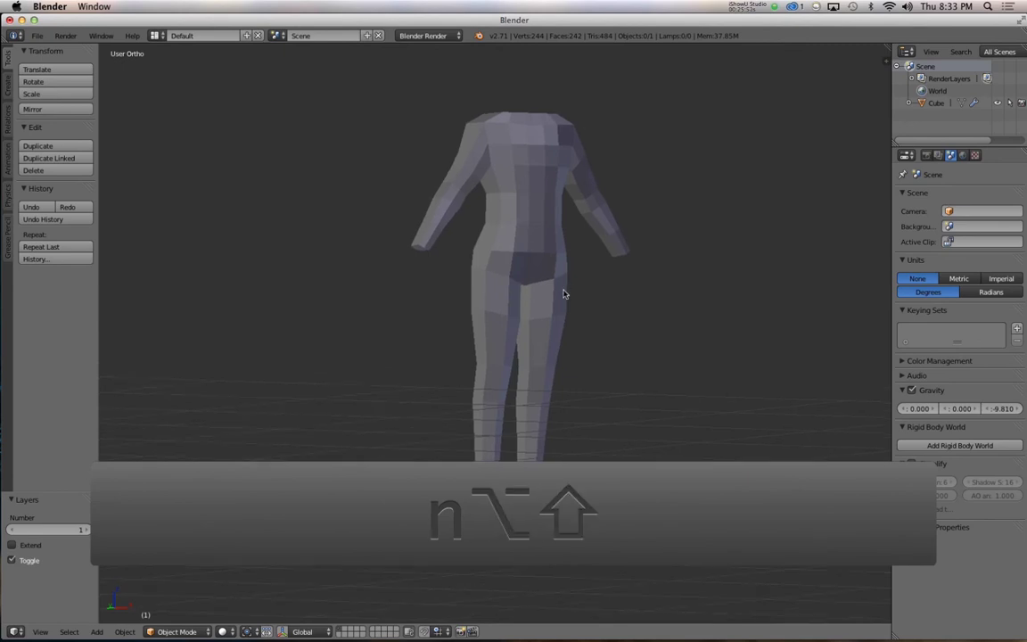
Step: Compare the body with the front reference in wireframe and solid display, and open its mesh in Edit Mode
{"action": "key", "text": "1"}
{"action": "key", "text": "z"}
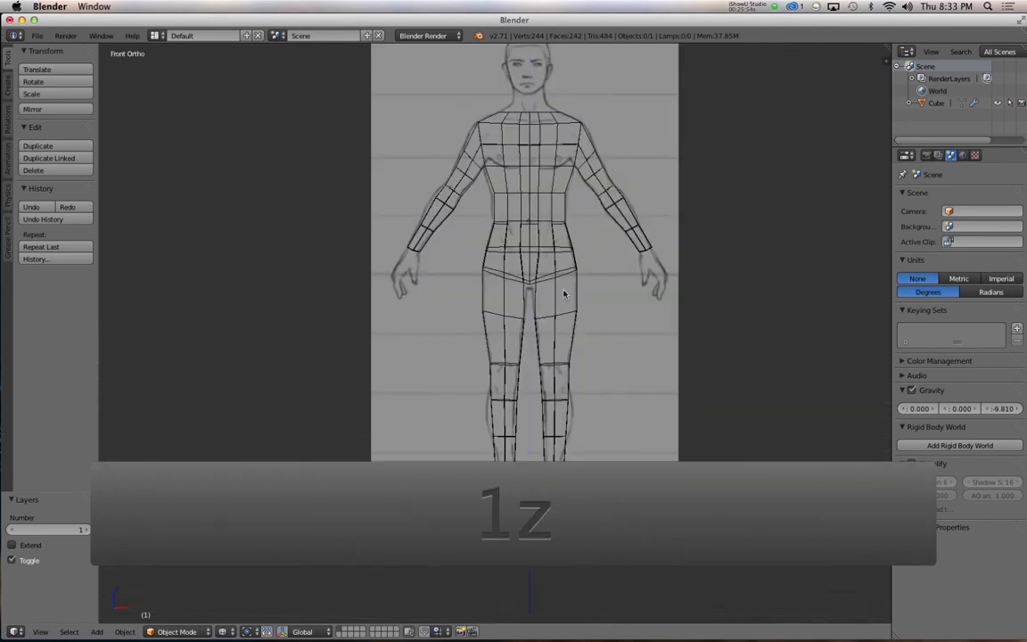
{"action": "key", "text": "z"}
{"action": "left_click_drag", "start_coordinate": [549, 262], "coordinate": [469, 280], "text": "ctrl+alt"}
{"action": "key", "text": "z"}
{"action": "key", "text": "z"}
{"action": "right_click", "coordinate": [572, 232]}
{"action": "key", "text": "Tab"}
{"action": "key", "text": "1"}
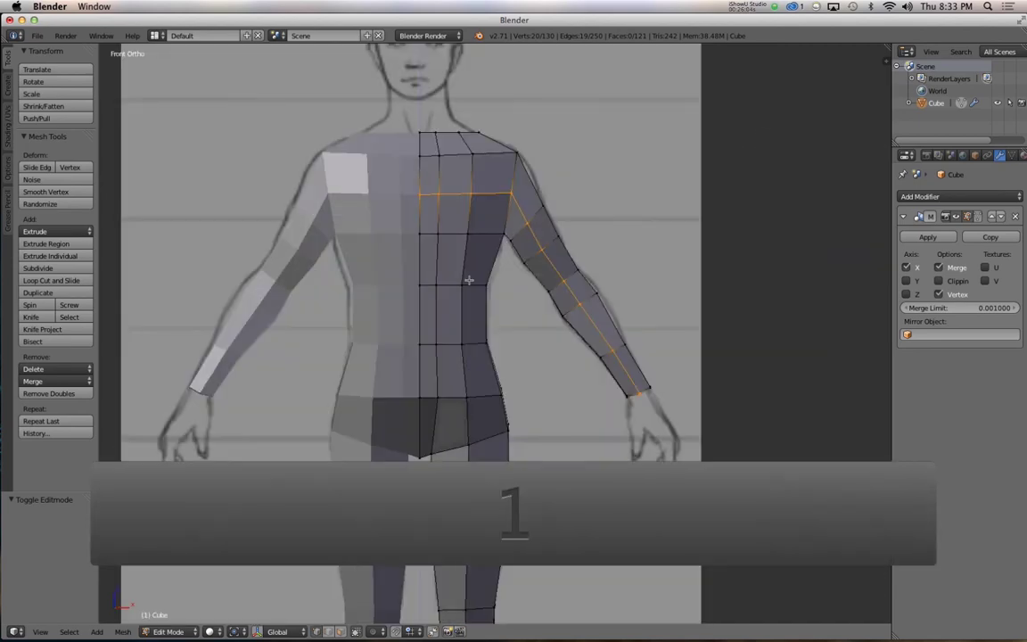
Step: Select the front edge loop along the outer side of the arm and edge slide it by a factor of -0.161
{"action": "key", "text": "z"}
{"action": "key", "text": "3"}
{"action": "key", "text": "z"}
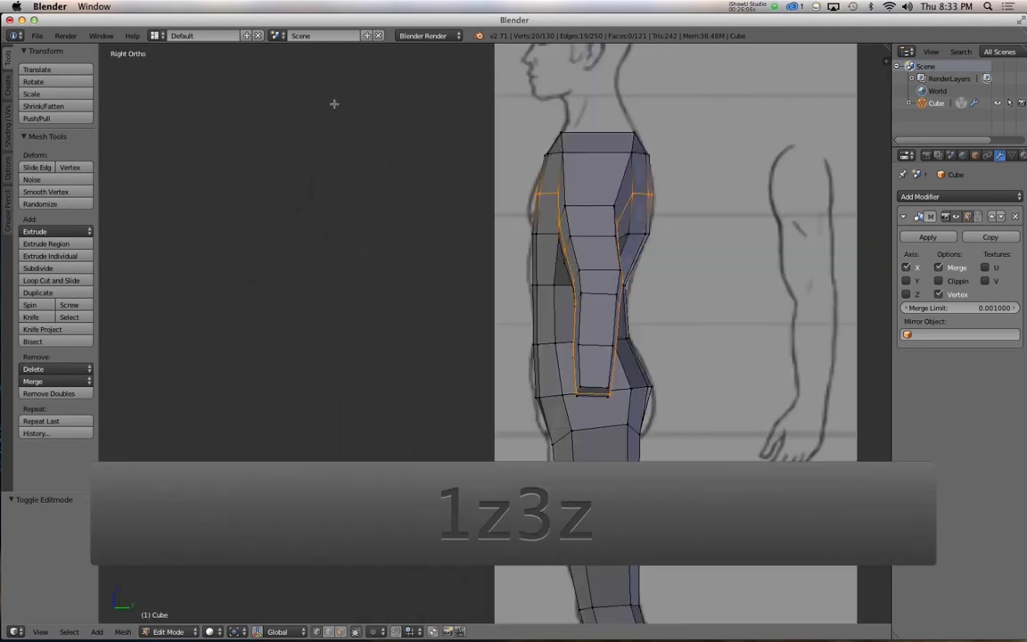
{"action": "left_click_drag", "start_coordinate": [583, 283], "coordinate": [516, 283], "text": "alt+shift"}
{"action": "right_click", "coordinate": [465, 256], "text": "alt"}
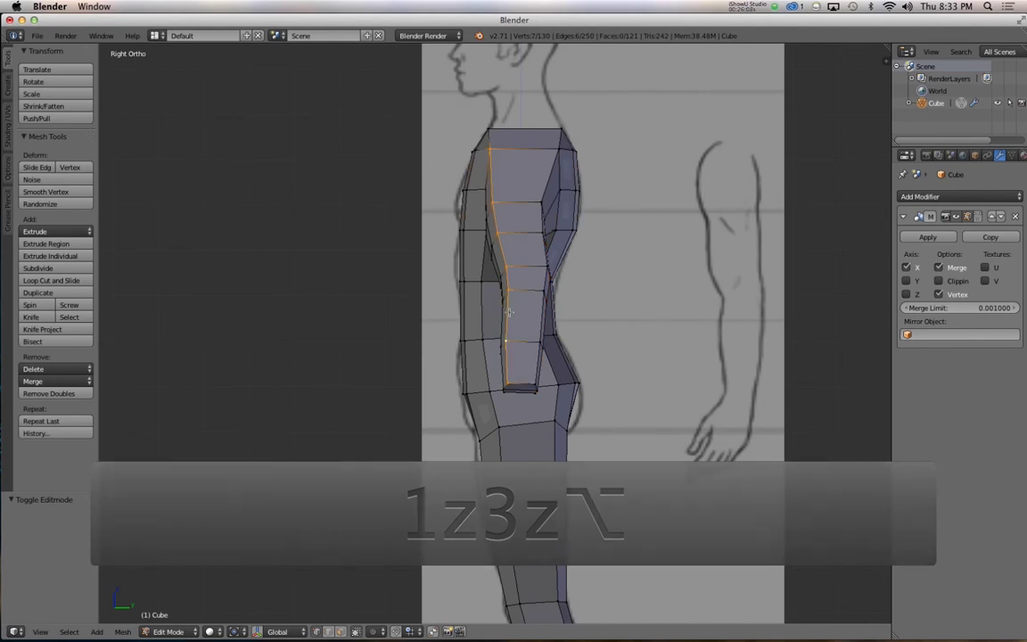
{"action": "left_click_drag", "start_coordinate": [465, 256], "coordinate": [529, 293], "text": "alt"}
{"action": "key", "text": "g"}
{"action": "key", "text": "g"}
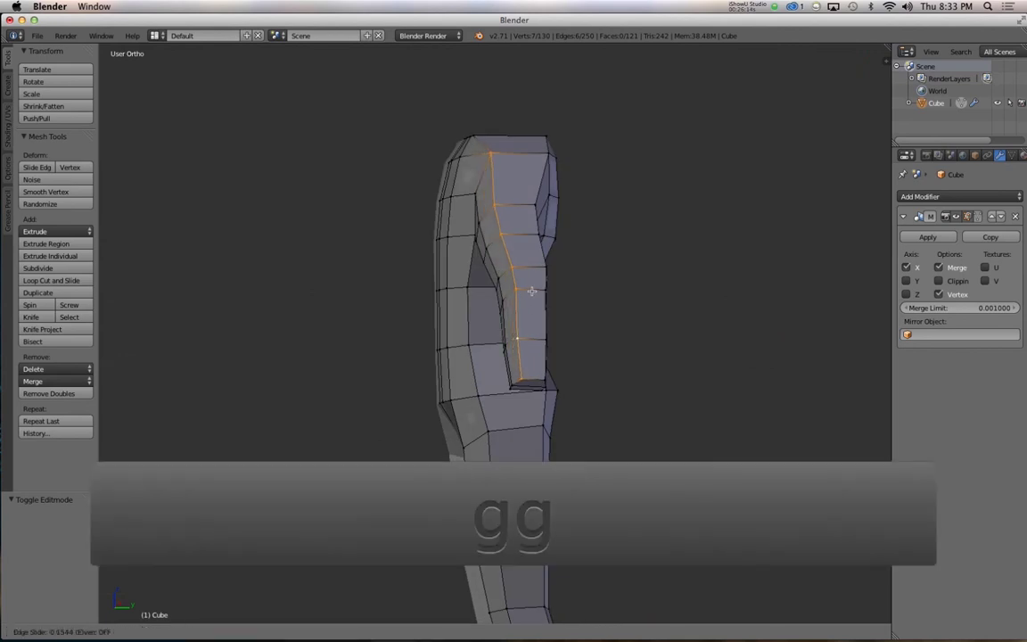
{"action": "left_click", "coordinate": [533, 291]}
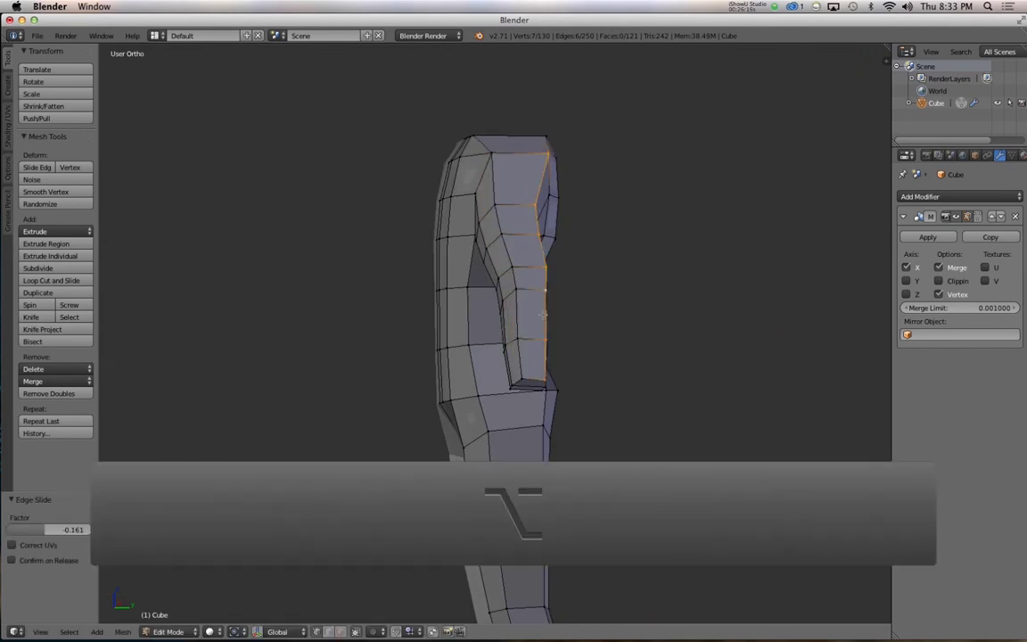
Step: Edge slide the rear edge loop along the outer side of the arm by a factor of 0.143
{"action": "left_click_drag", "start_coordinate": [533, 292], "coordinate": [502, 304], "text": "alt"}
{"action": "key", "text": "g"}
{"action": "key", "text": "g"}
{"action": "left_click", "coordinate": [514, 318]}
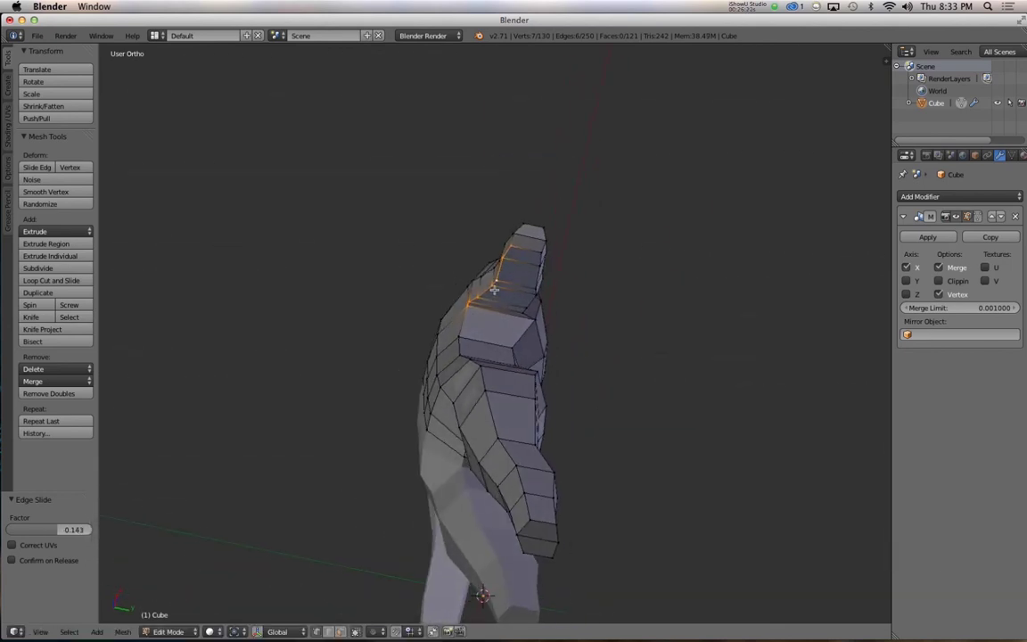
Step: Edge slide the arm's underside loops inward, the front one by a factor of 0.102 and the rear one by -0.216
{"action": "key", "text": "g"}
{"action": "key", "text": "g"}
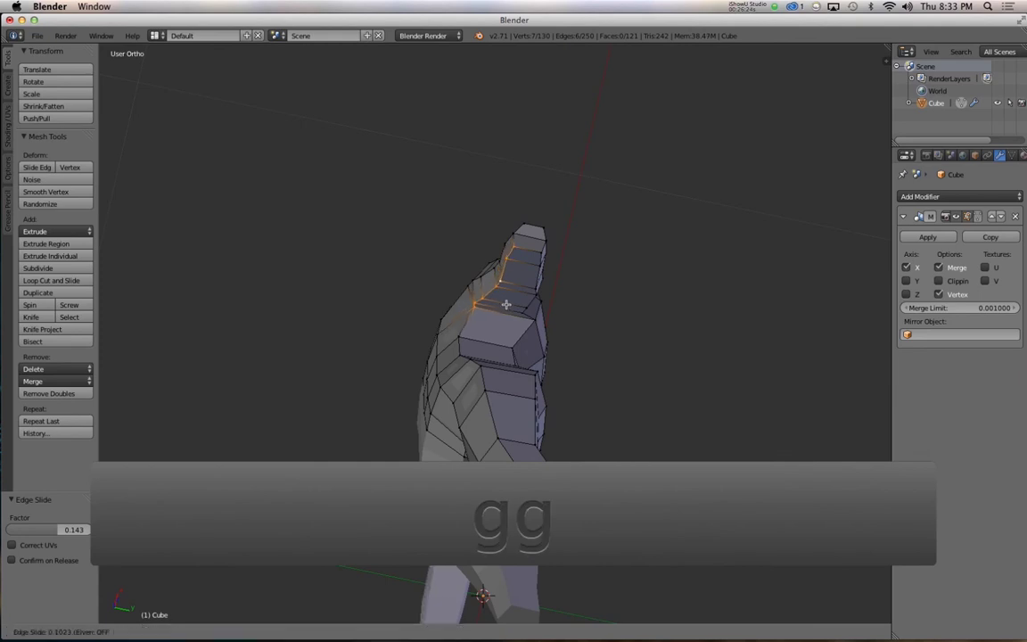
{"action": "left_click", "coordinate": [521, 304]}
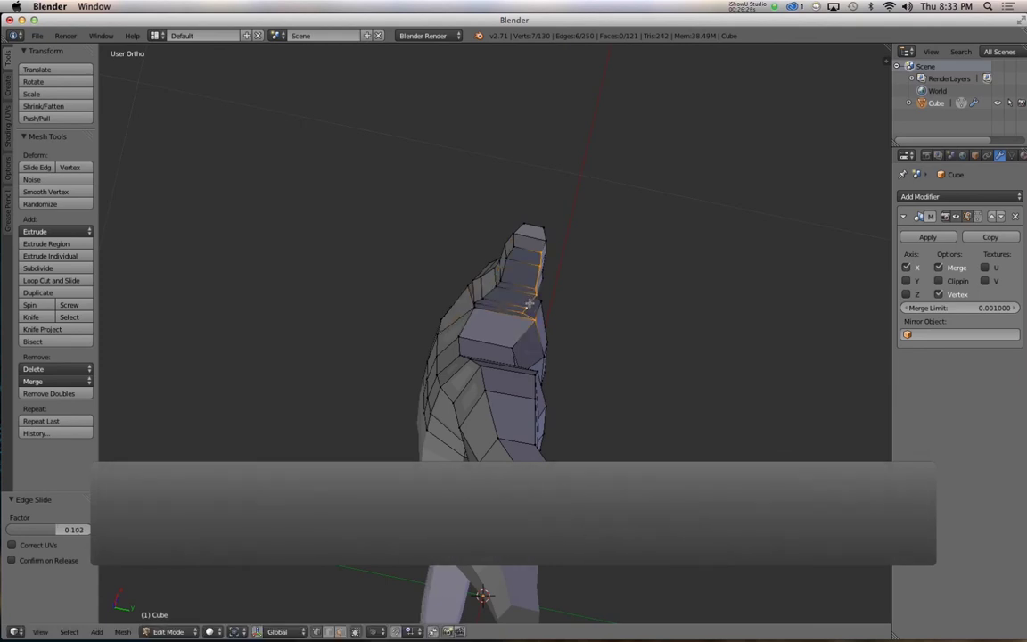
{"action": "key", "text": "g"}
{"action": "key", "text": "g"}
{"action": "left_click", "coordinate": [520, 304]}
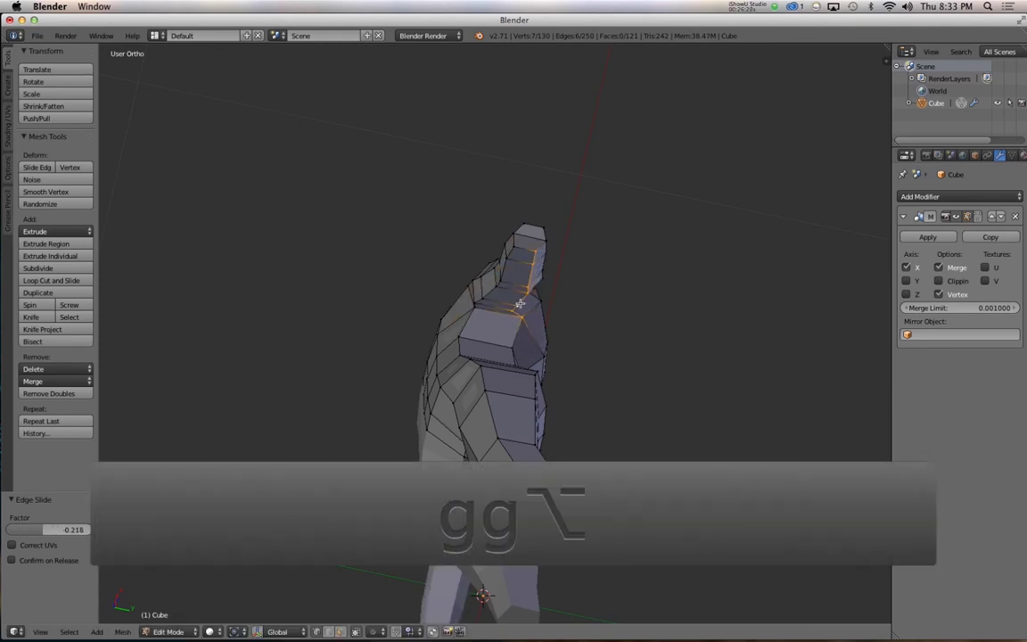
Step: Select the outer front edge at the waist and edge slide it by a factor of -0.274
{"action": "left_click_drag", "start_coordinate": [520, 304], "coordinate": [569, 389], "text": "alt"}
{"action": "right_click", "coordinate": [441, 290]}
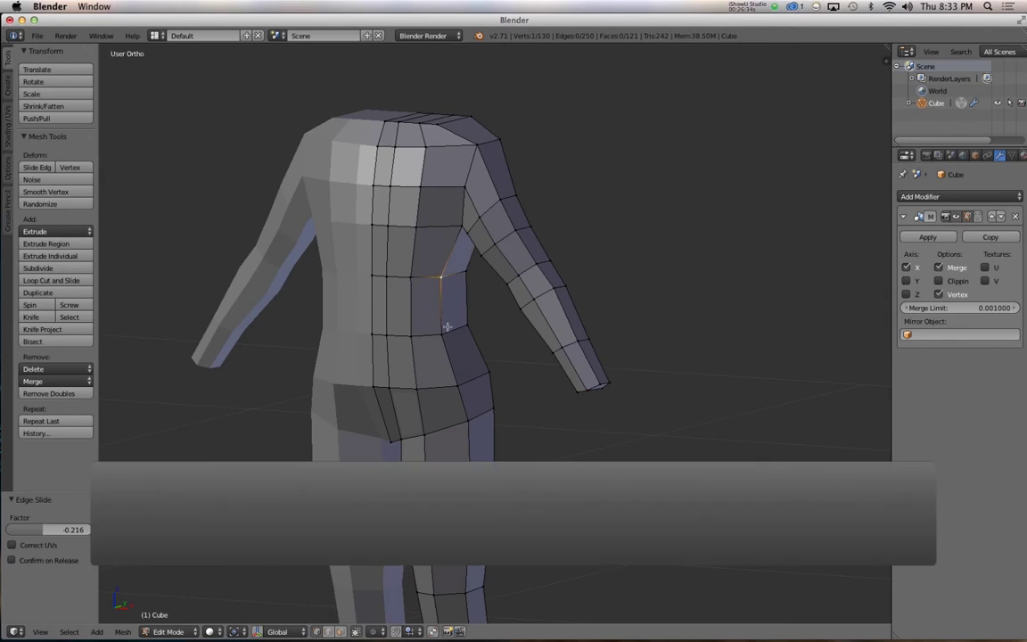
{"action": "right_click", "coordinate": [442, 333], "text": "shift"}
{"action": "mouse_move", "coordinate": [451, 357]}
{"action": "left_mouse_down", "text": "alt"}
{"action": "mouse_move", "coordinate": [481, 365]}
{"action": "mouse_move", "coordinate": [443, 370]}
{"action": "left_mouse_up", "text": "alt"}
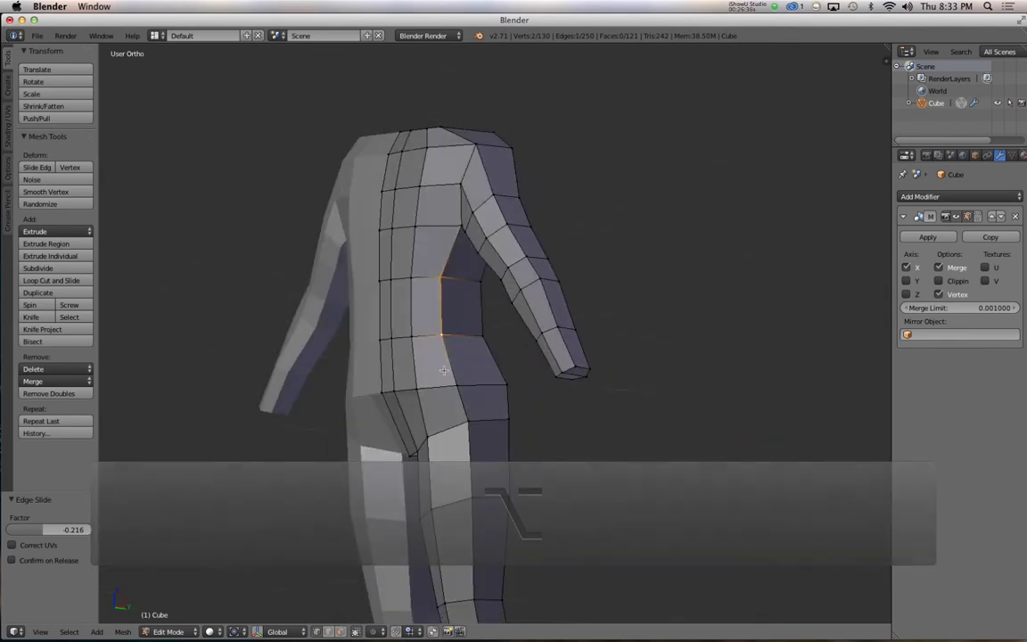
{"action": "key", "text": "1"}
{"action": "key", "text": "z"}
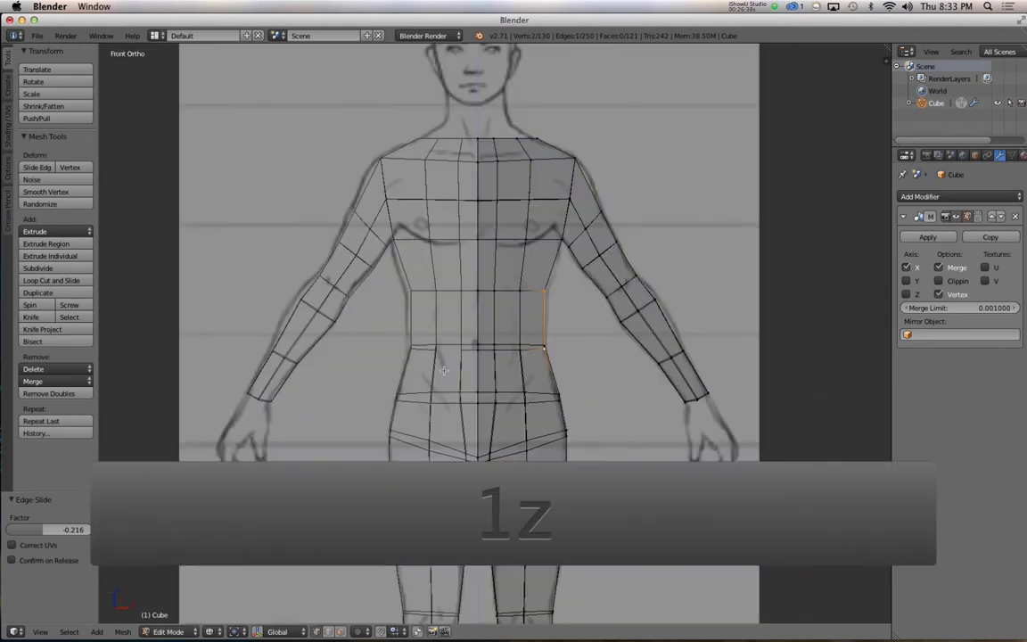
{"action": "key", "text": "z"}
{"action": "left_click_drag", "start_coordinate": [500, 361], "coordinate": [585, 361], "text": "alt"}
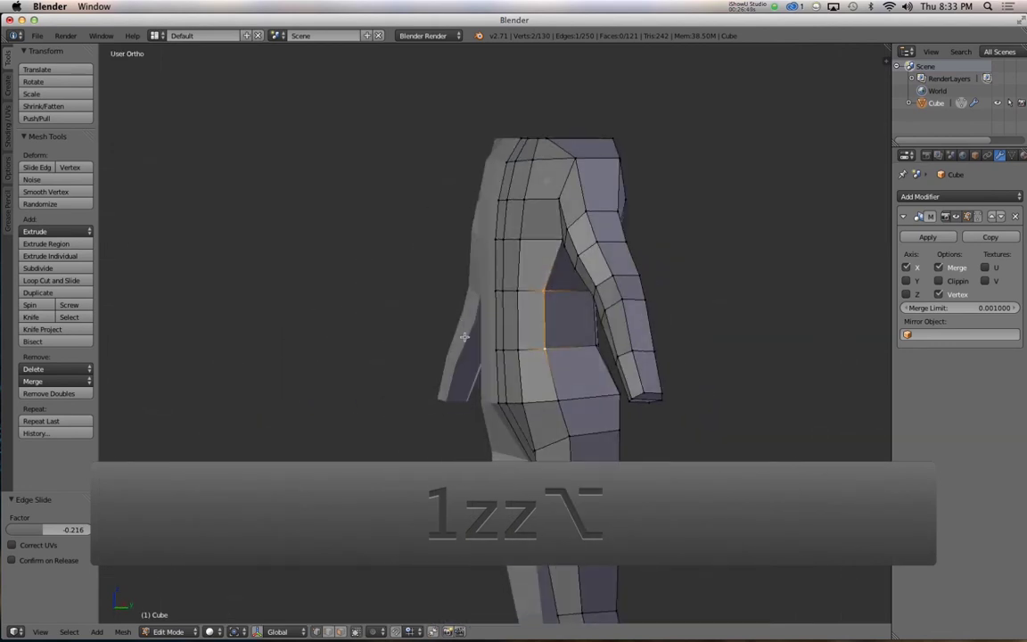
{"action": "key", "text": "g"}
{"action": "key", "text": "g"}
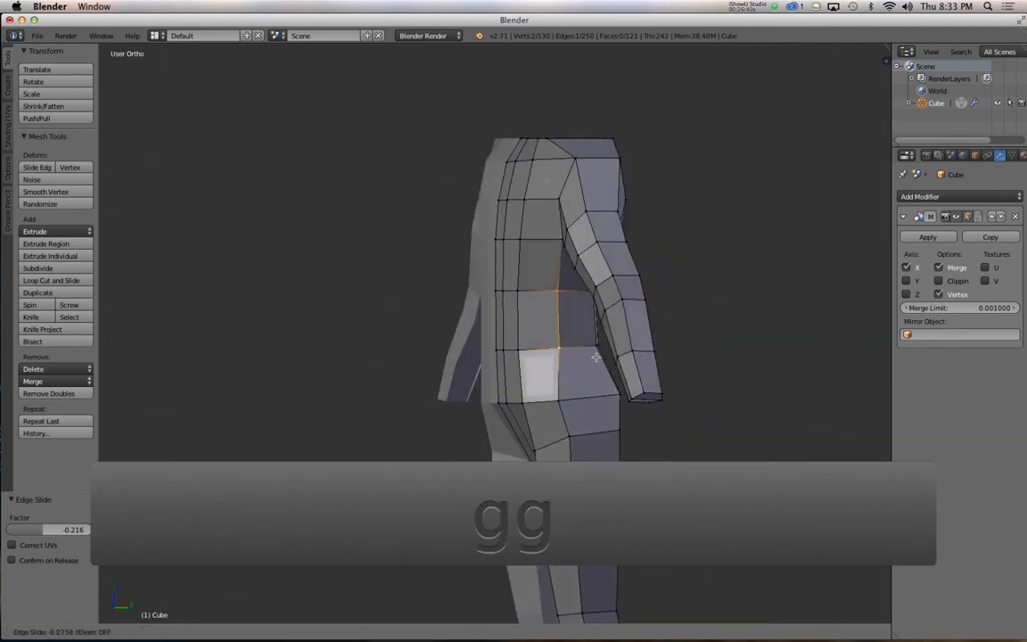
{"action": "left_click", "coordinate": [596, 356]}
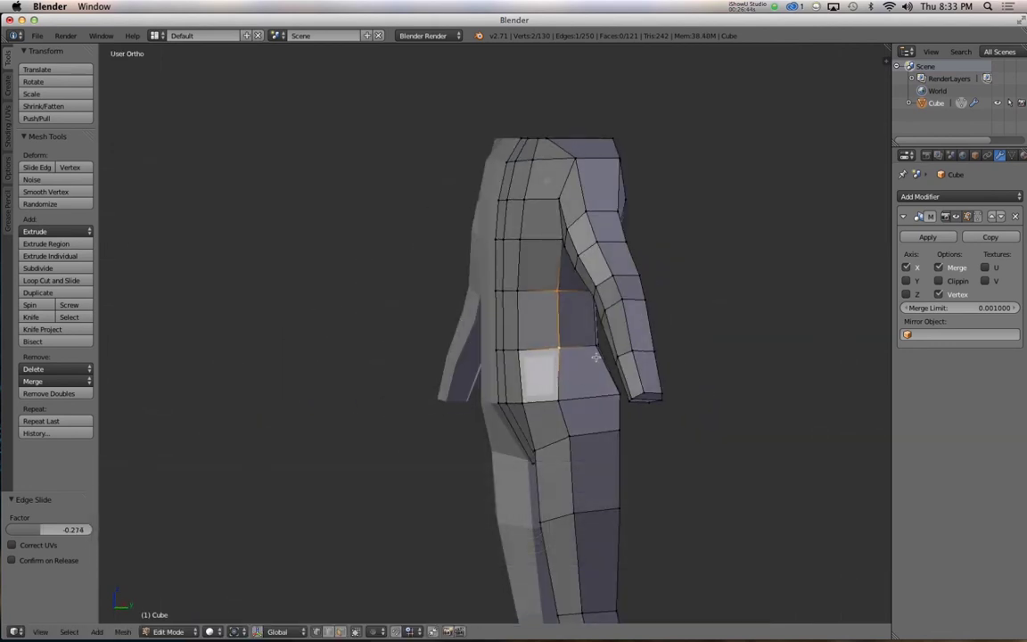
Step: Select the neighbouring inner edge on the front of the waist and edge slide it by a factor of -0.101
{"action": "key", "text": "z"}
{"action": "key", "text": "z"}
{"action": "mouse_move", "coordinate": [595, 356]}
{"action": "left_mouse_down", "text": "alt"}
{"action": "mouse_move", "coordinate": [612, 366]}
{"action": "mouse_move", "coordinate": [591, 372]}
{"action": "left_mouse_up", "text": "alt"}
{"action": "right_click", "coordinate": [522, 309]}
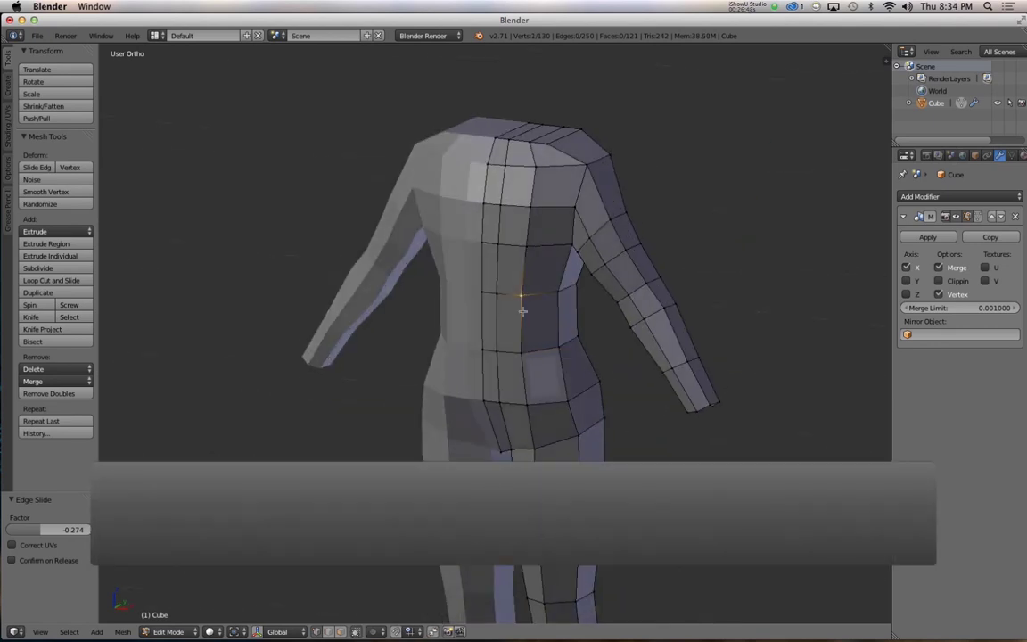
{"action": "right_click", "coordinate": [524, 348], "text": "shift"}
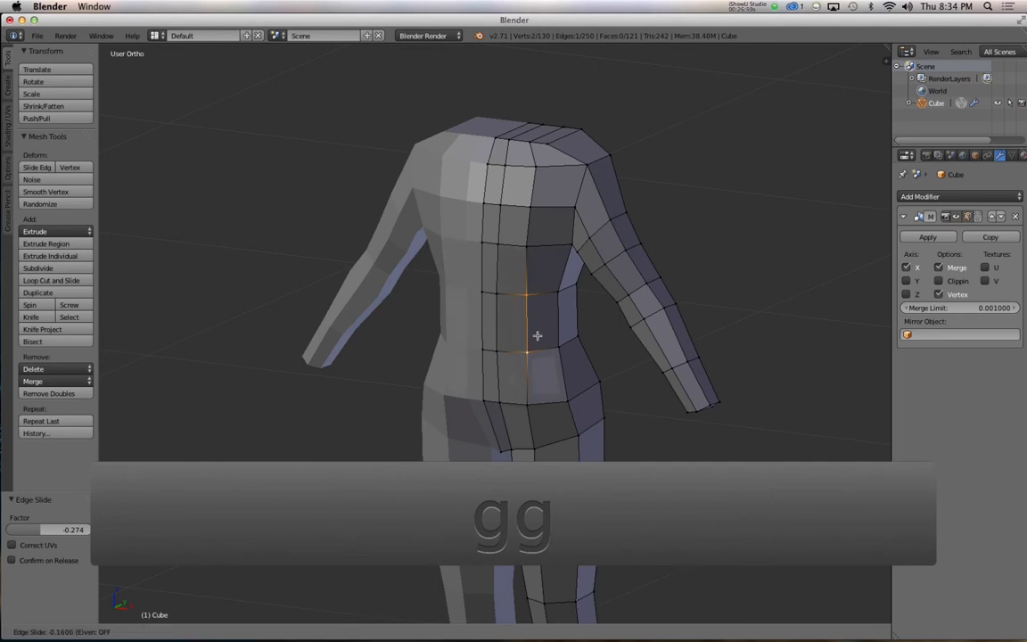
{"action": "left_click", "coordinate": [535, 335]}
Step: Select the front vertex at the top of the inner thigh beside the crotch and move it -0.017 along Y
{"action": "left_click_drag", "start_coordinate": [536, 339], "coordinate": [509, 335], "text": "alt"}
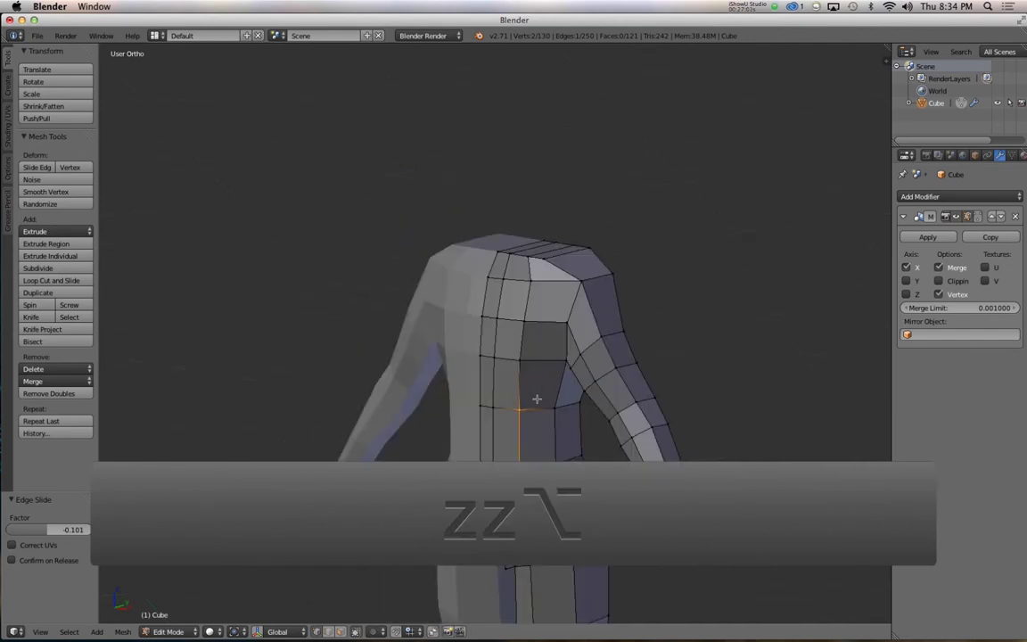
{"action": "left_click_drag", "start_coordinate": [537, 399], "coordinate": [514, 458], "text": "alt"}
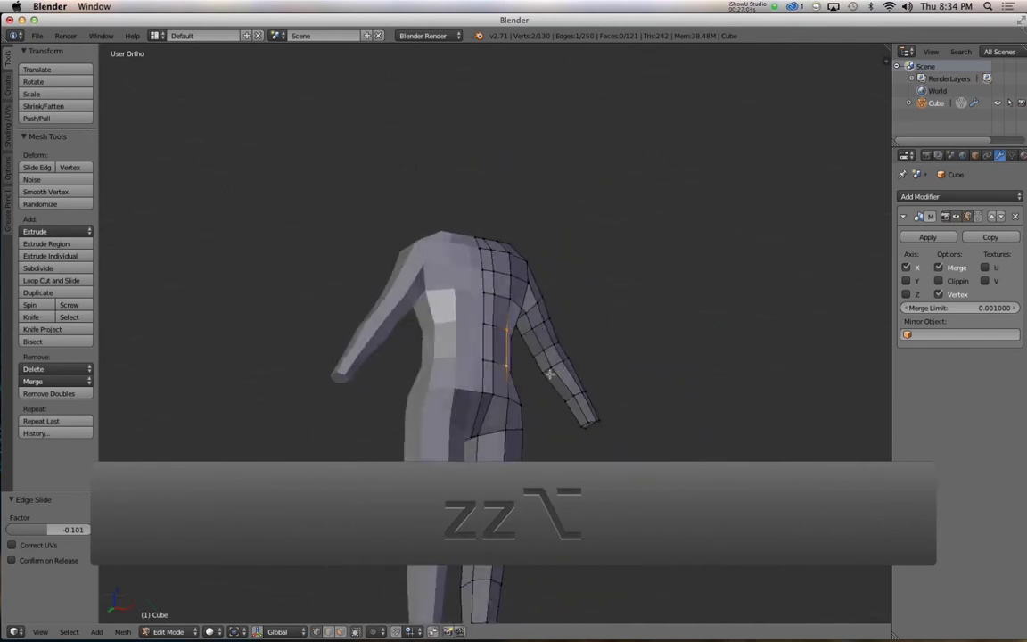
{"action": "left_click_drag", "start_coordinate": [634, 404], "coordinate": [481, 412], "text": "alt"}
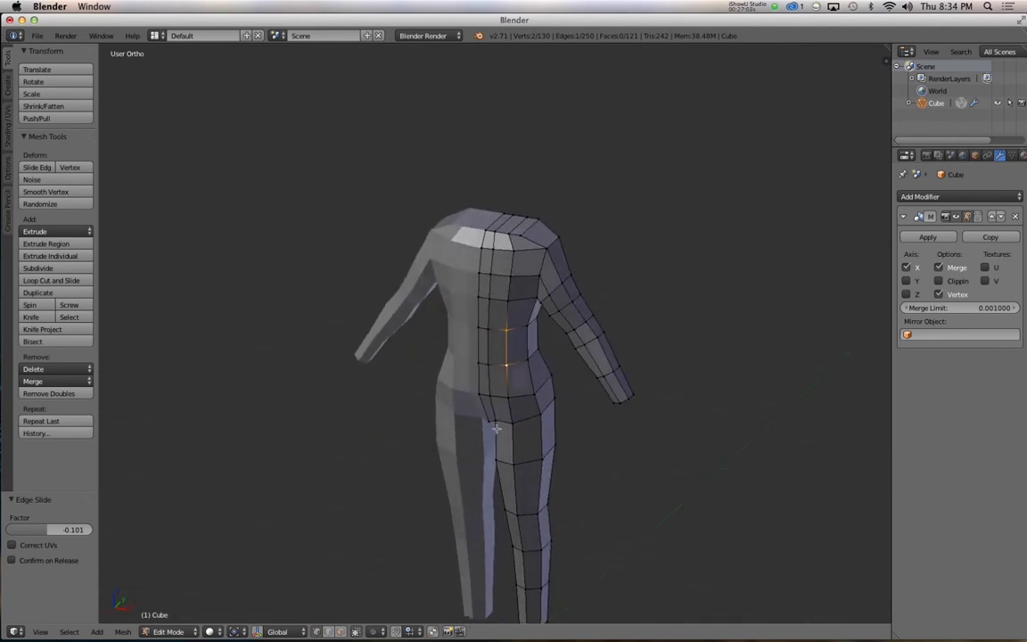
{"action": "right_click", "coordinate": [497, 424]}
{"action": "key", "text": "g"}
{"action": "key", "text": "y"}
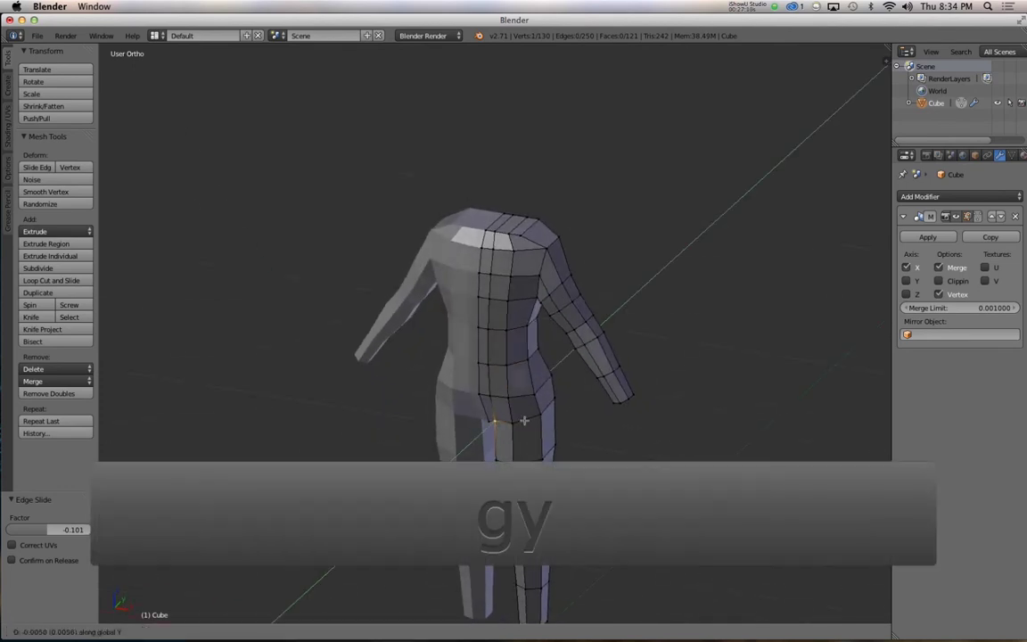
{"action": "left_click", "coordinate": [523, 421]}
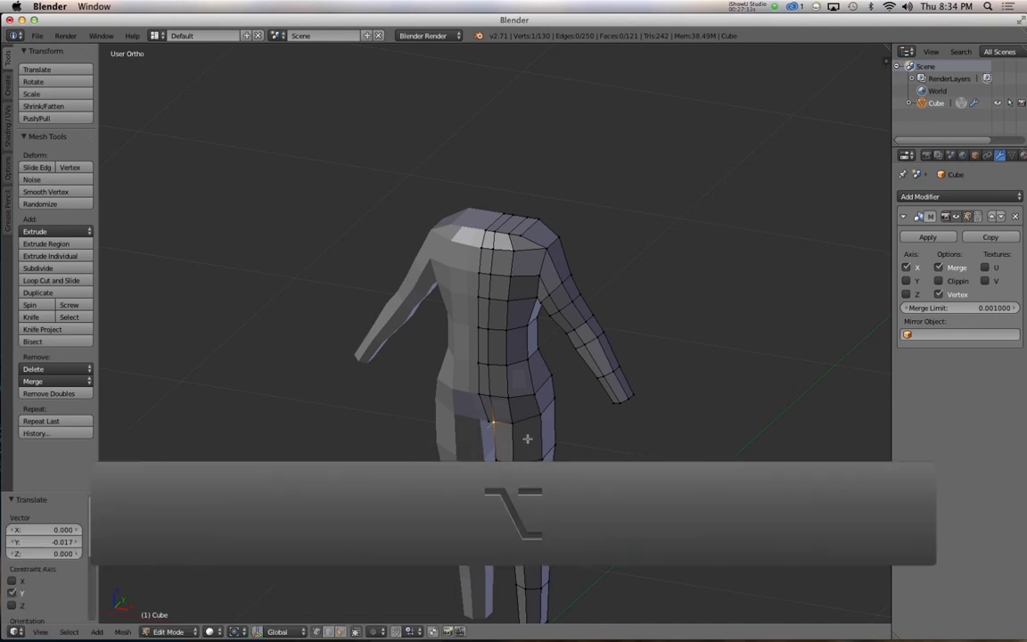
Step: In face select mode, select the three top faces at the neck base and extrude them upward by 0.1
{"action": "left_click_drag", "start_coordinate": [434, 413], "coordinate": [500, 420], "text": "alt"}
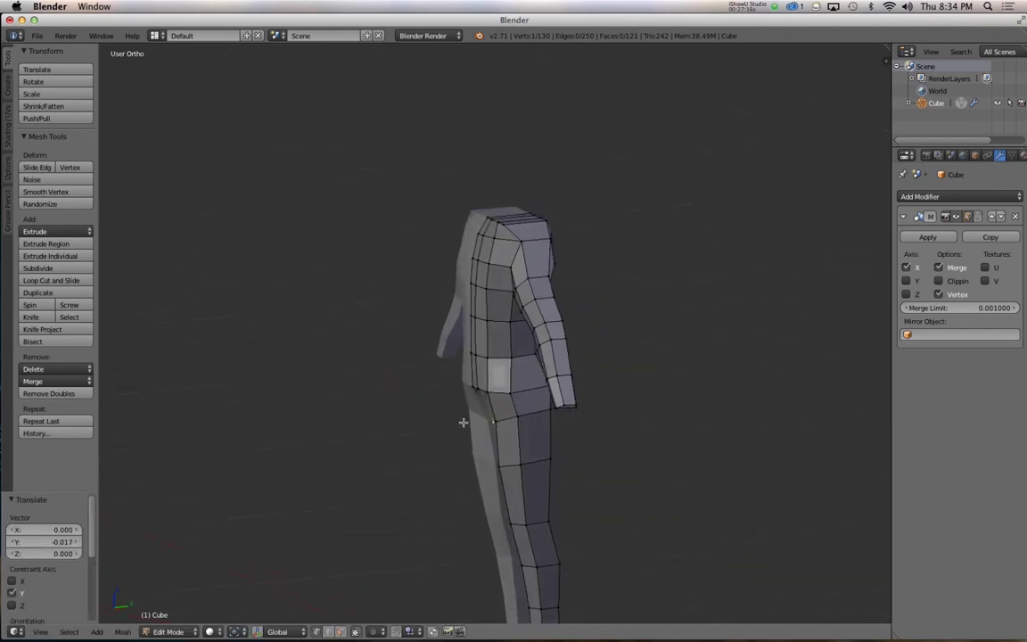
{"action": "left_click_drag", "start_coordinate": [504, 424], "coordinate": [471, 219], "text": "alt"}
{"action": "scroll", "coordinate": [478, 214], "scroll_direction": "up", "scroll_amount": 5}
{"action": "scroll", "coordinate": [481, 225], "scroll_direction": "down", "scroll_amount": 5}
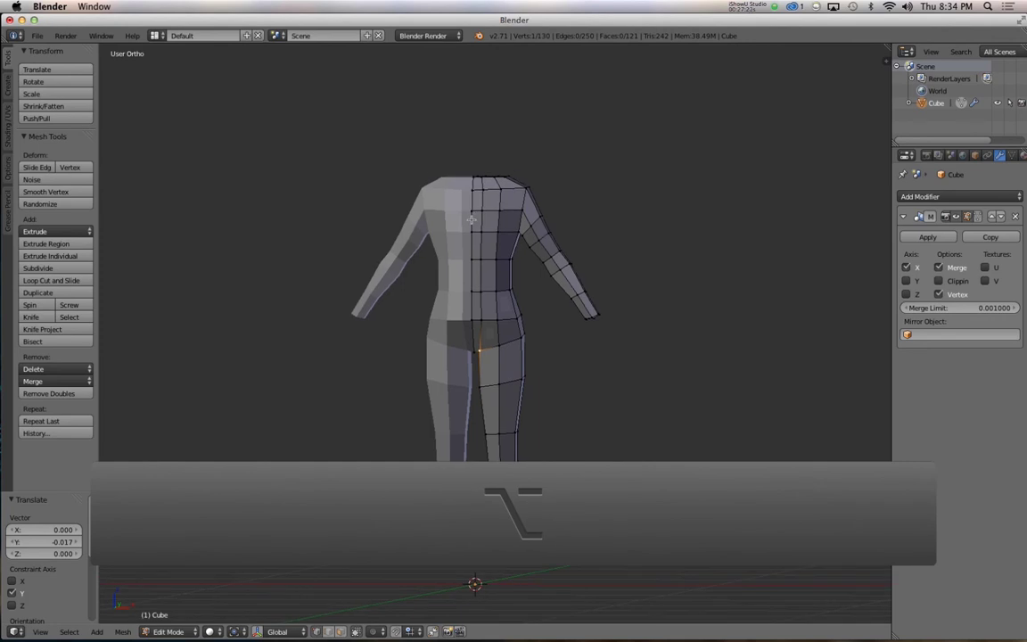
{"action": "key", "text": "1"}
{"action": "left_click_drag", "start_coordinate": [475, 584], "coordinate": [493, 173], "text": "alt+shift"}
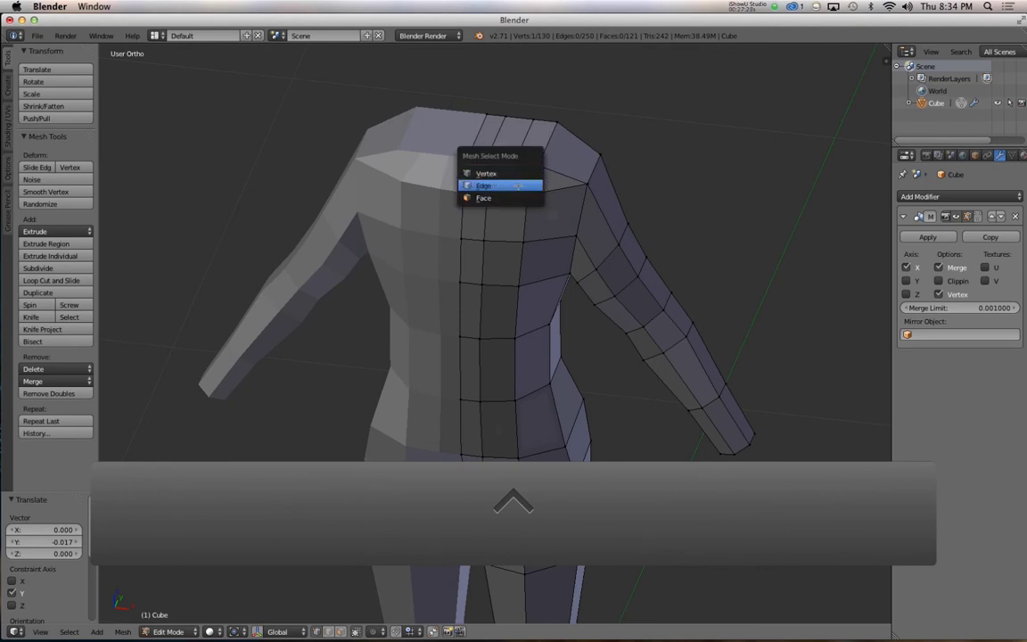
{"action": "left_click", "coordinate": [488, 198]}
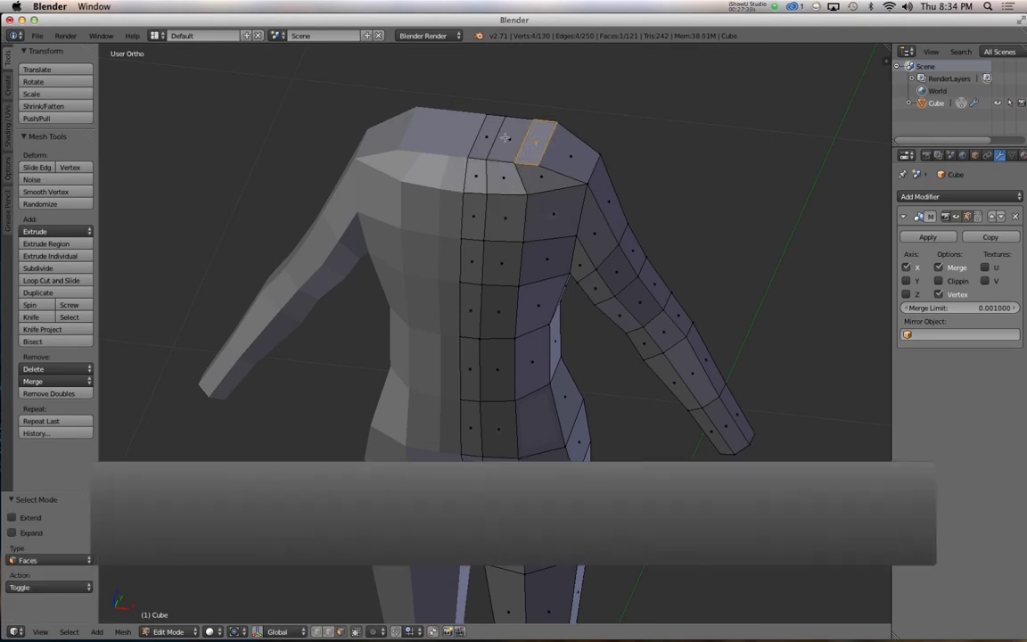
{"action": "left_click_drag", "start_coordinate": [489, 156], "coordinate": [513, 120], "text": "alt"}
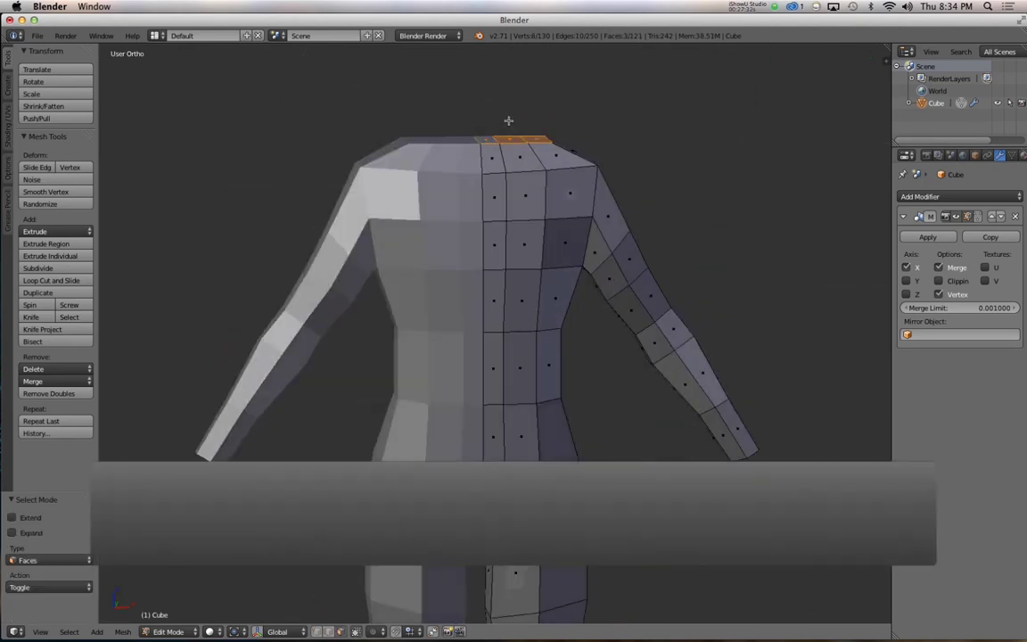
{"action": "key", "text": "KP_1"}
{"action": "left_click_drag", "start_coordinate": [573, 88], "coordinate": [581, 187], "text": "alt+shift"}
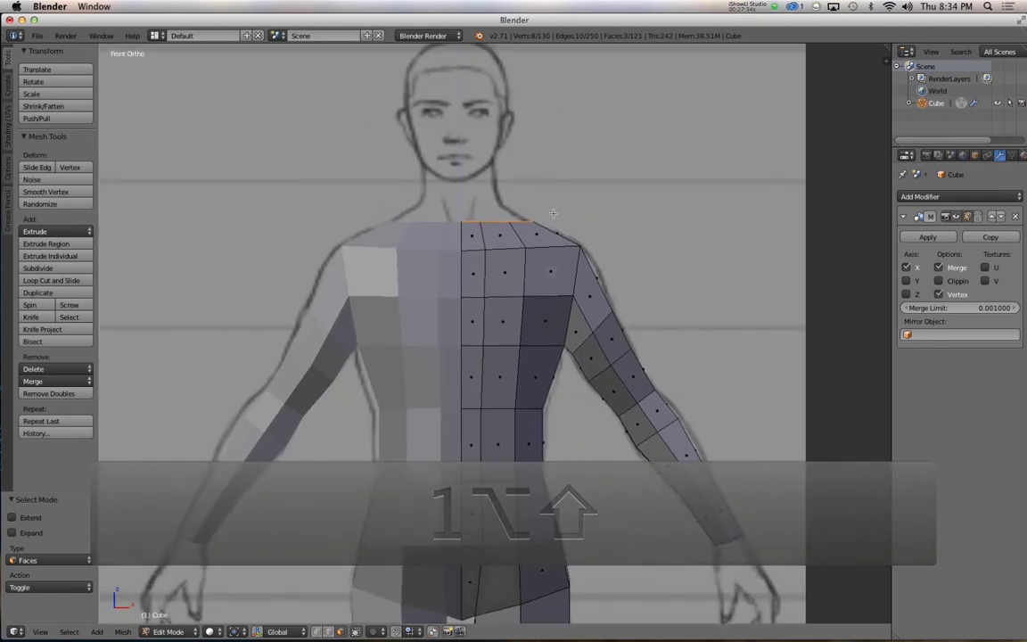
{"action": "left_click", "coordinate": [626, 203]}
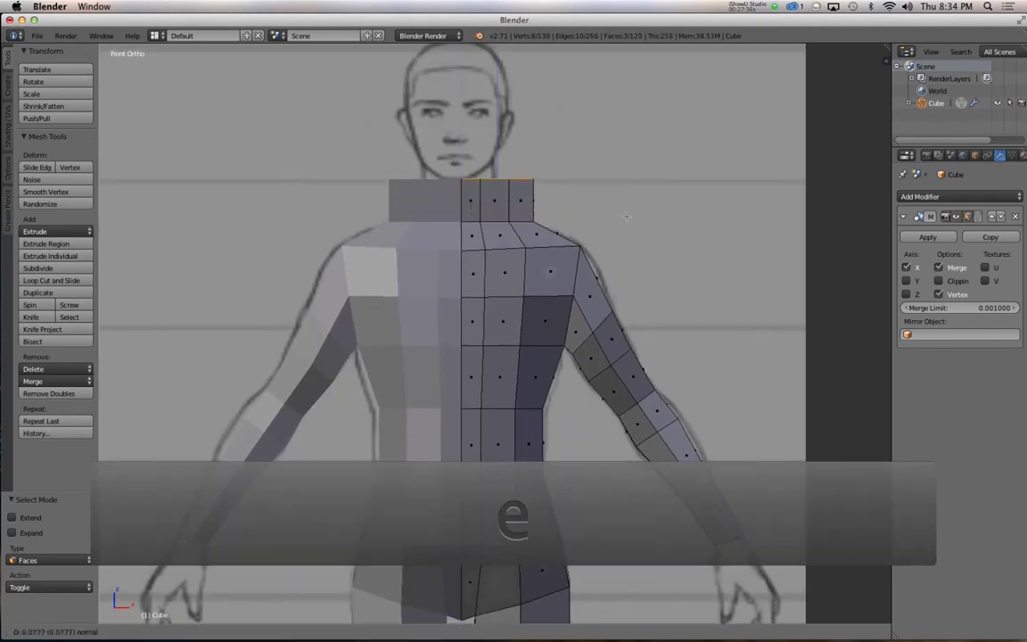
Step: In the side view, rotate the neck's top about -23.6°, move it -0.009 in Y and 0.007 in Z, and rotate it by 11.286°
{"action": "key", "text": "z"}
{"action": "key", "text": "KP_3"}
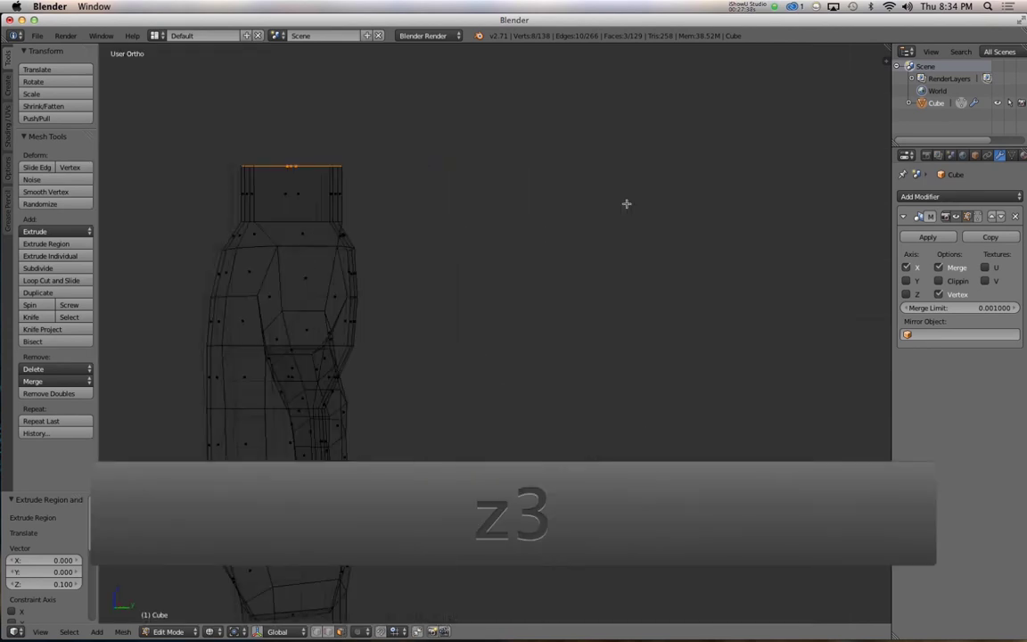
{"action": "key", "text": "r"}
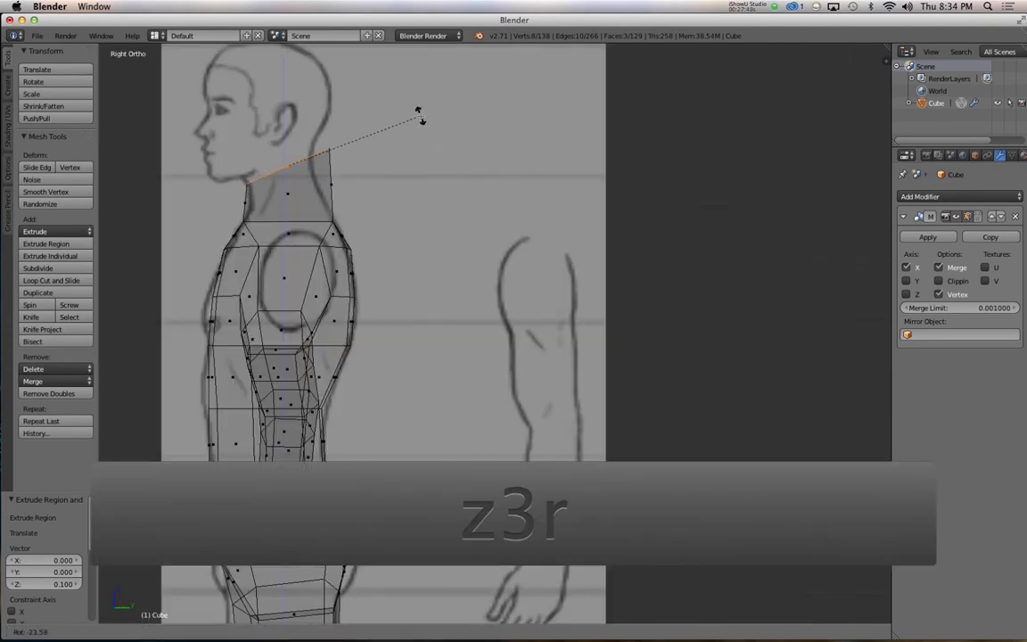
{"action": "left_click", "coordinate": [418, 115]}
{"action": "key", "text": "g"}
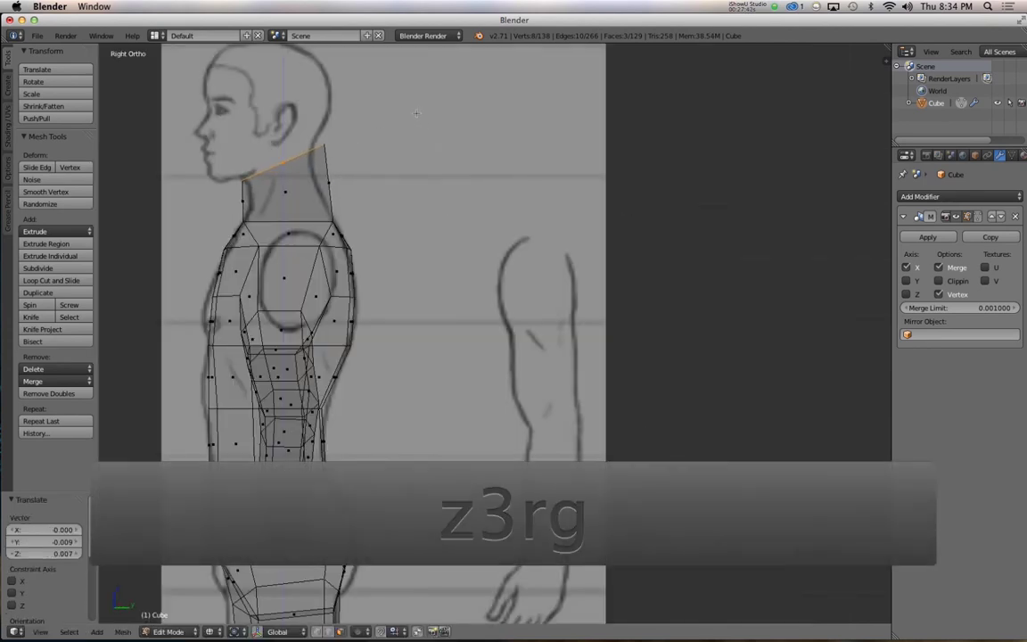
{"action": "key", "text": "r"}
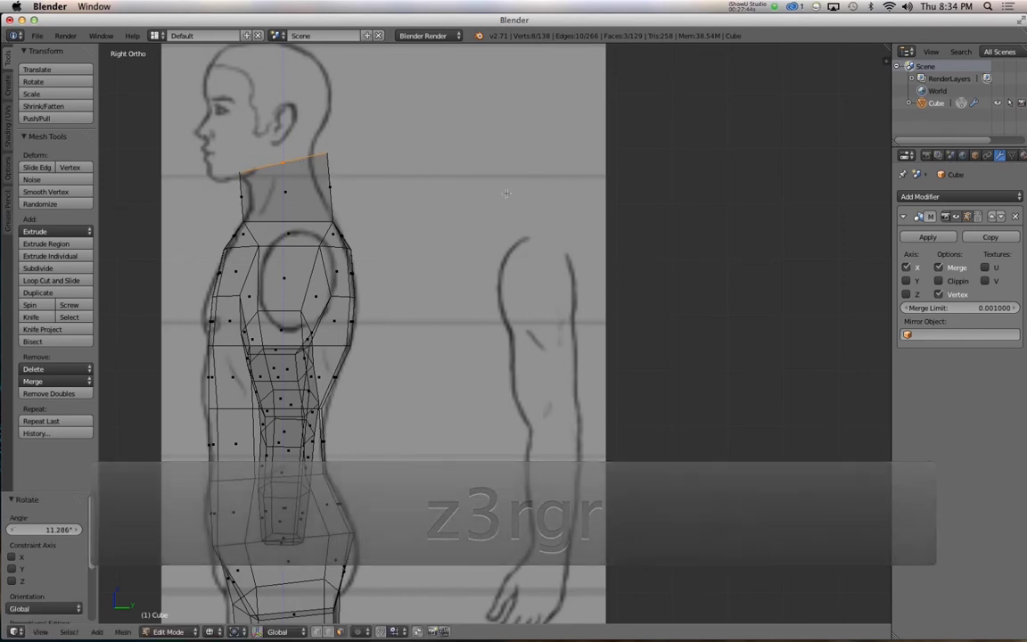
Step: Scale the neck's top faces to 0.727 and move them -0.007 in Y and -0.009 in Z to fit the side reference
{"action": "key", "text": "s"}
{"action": "left_click", "coordinate": [446, 174]}
{"action": "key", "text": "g"}
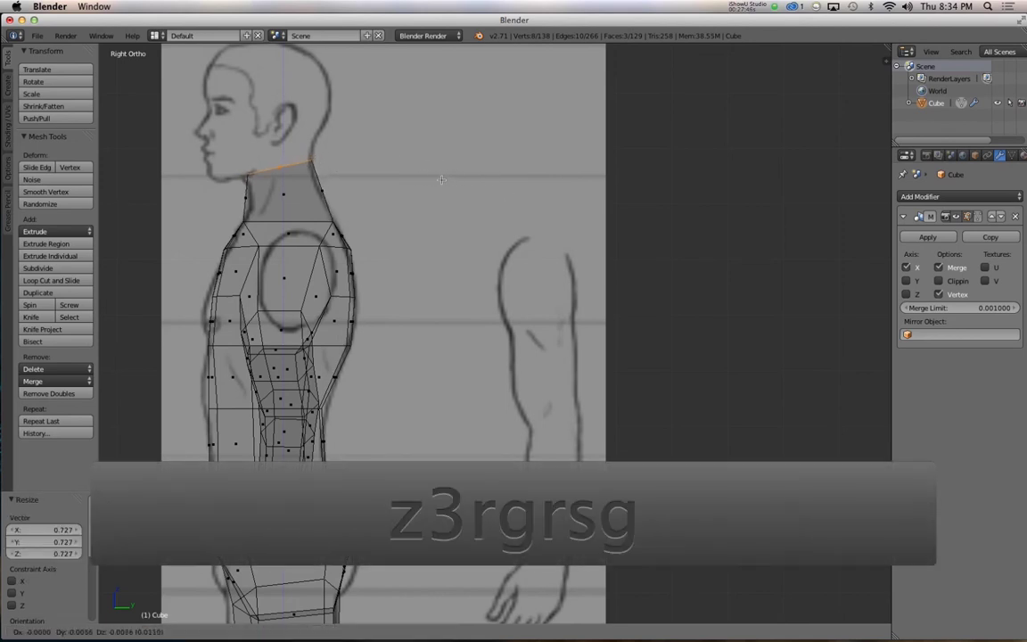
{"action": "key", "text": "1"}
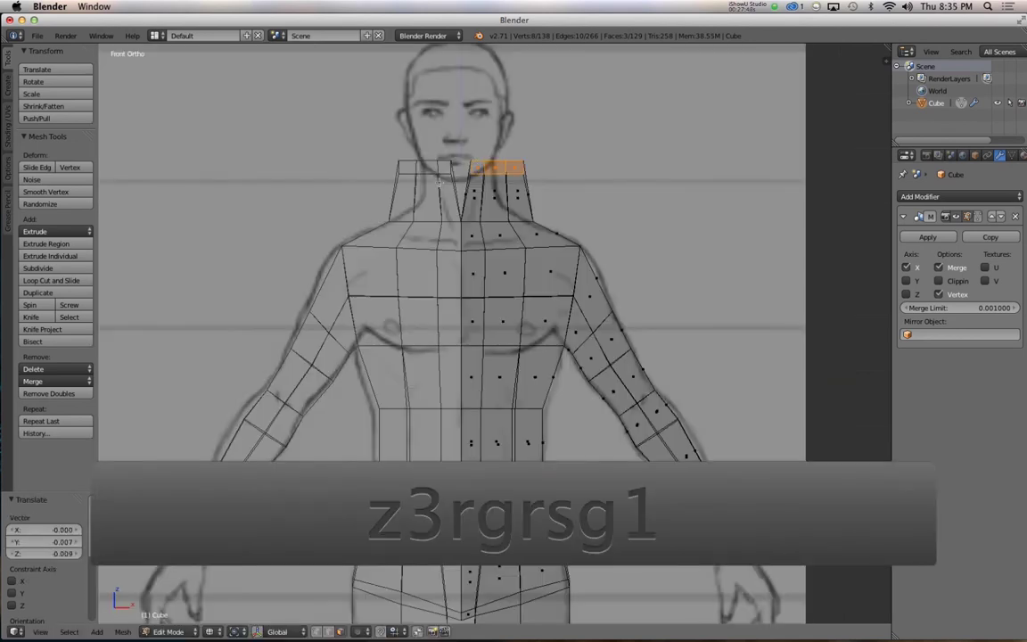
{"action": "key", "text": "z"}
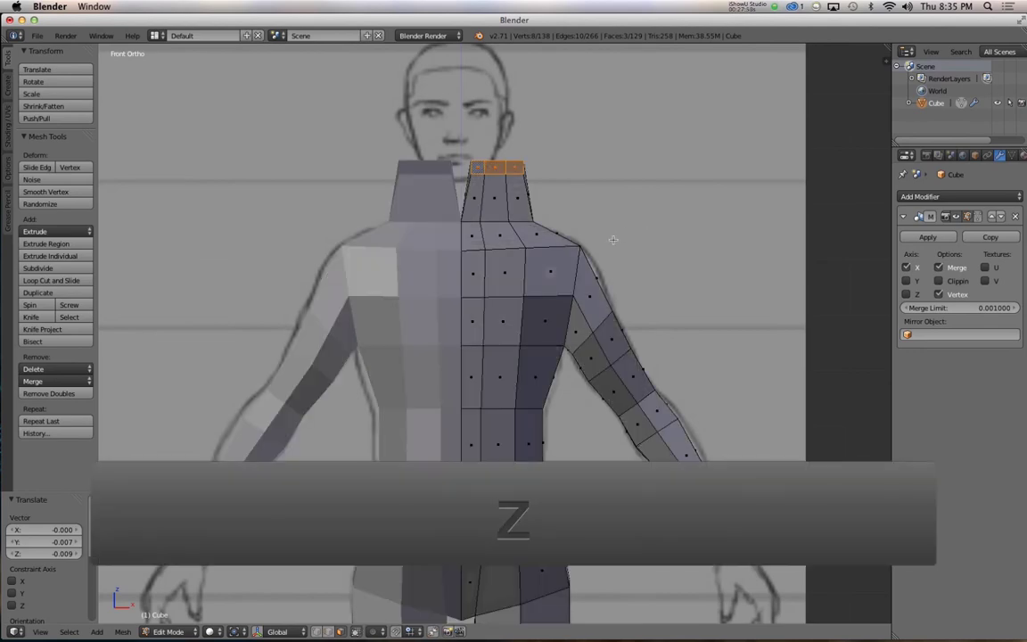
Step: Enable clipping in the Mirror modifier and delete the inner face of the neck along the mirror plane
{"action": "left_click", "coordinate": [938, 281]}
{"action": "left_click_drag", "start_coordinate": [552, 258], "coordinate": [491, 212], "text": "alt"}
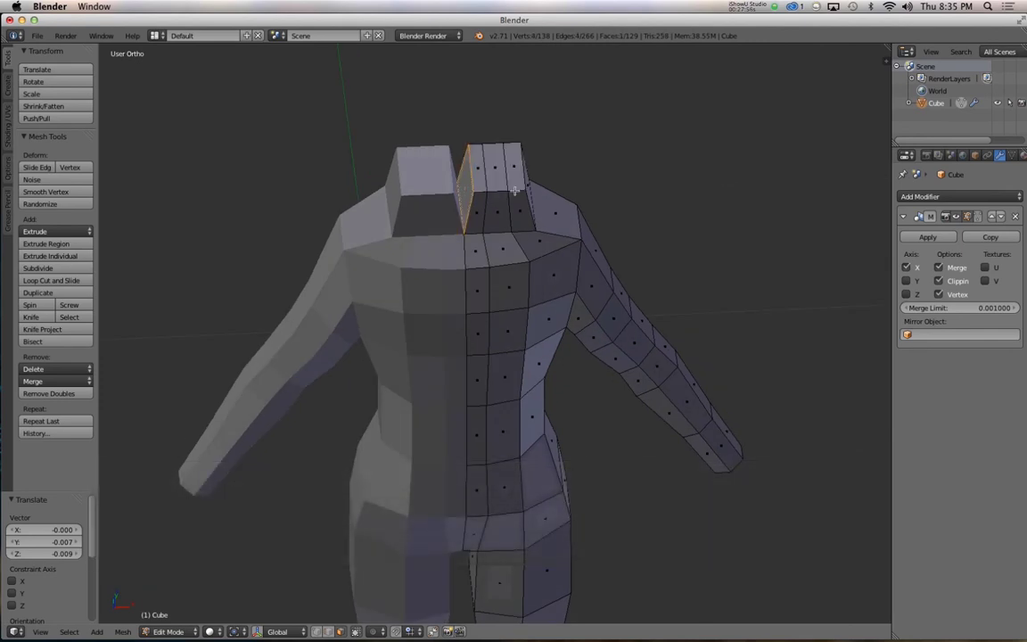
{"action": "mouse_move", "coordinate": [505, 189]}
{"action": "left_mouse_down", "text": "alt"}
{"action": "mouse_move", "coordinate": [510, 212]}
{"action": "mouse_move", "coordinate": [504, 205]}
{"action": "left_mouse_up", "text": "alt"}
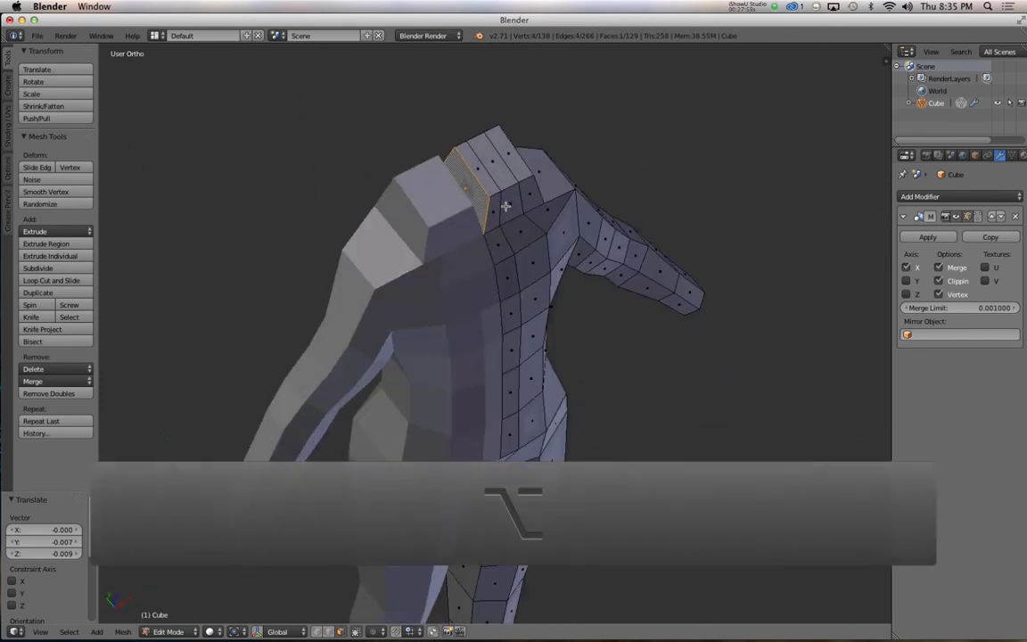
{"action": "key", "text": "x"}
{"action": "left_click", "coordinate": [505, 229]}
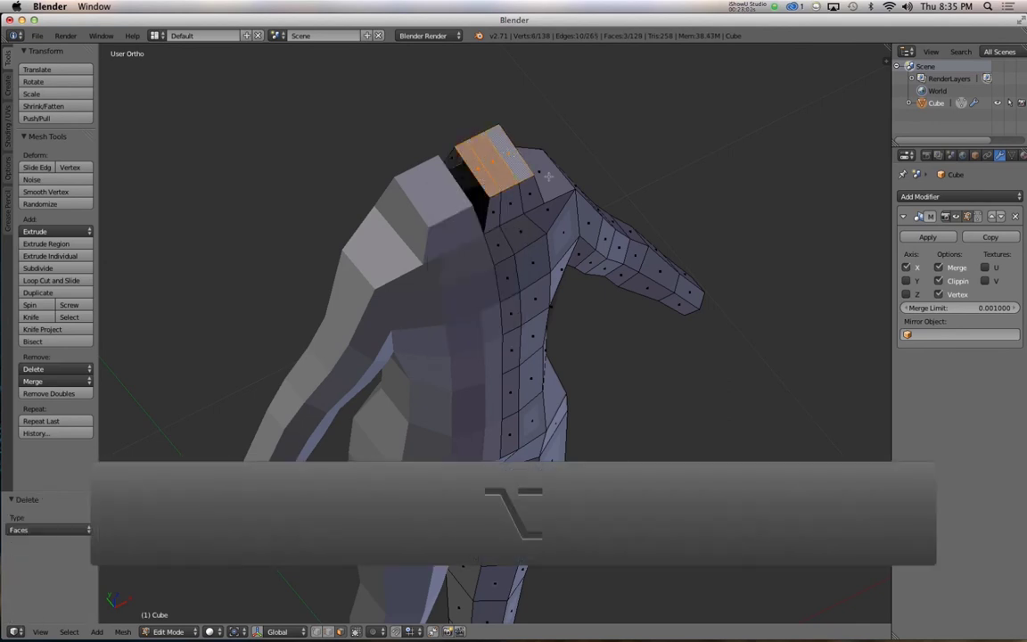
Step: Select the neck's three top faces and move them along X by -0.028 and 0.012 so their inner edge meets the mirror plane
{"action": "left_click_drag", "start_coordinate": [515, 204], "coordinate": [473, 132], "text": "alt"}
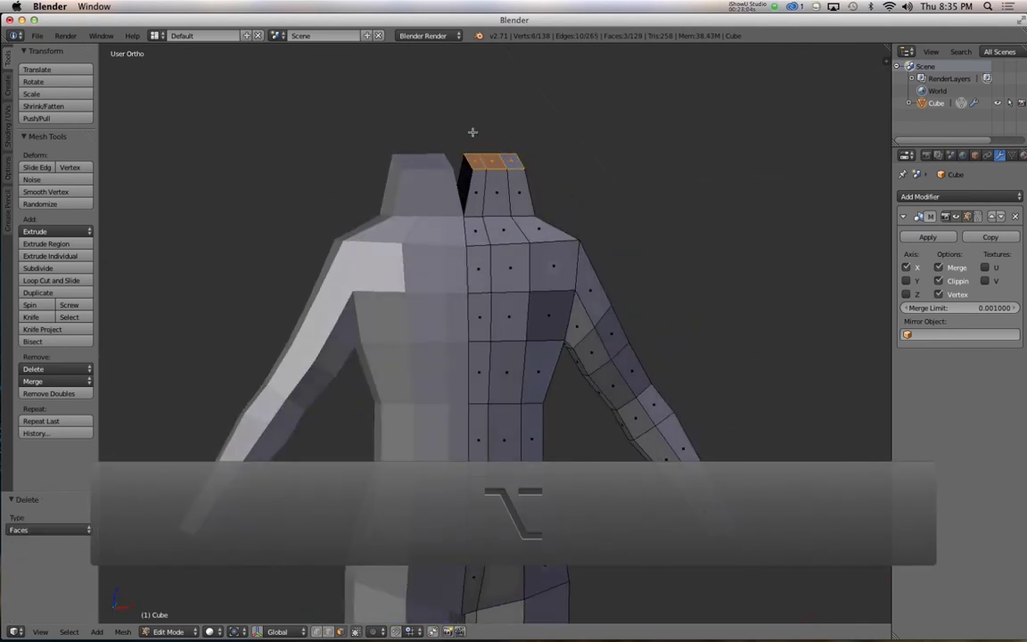
{"action": "key", "text": "g"}
{"action": "key", "text": "x"}
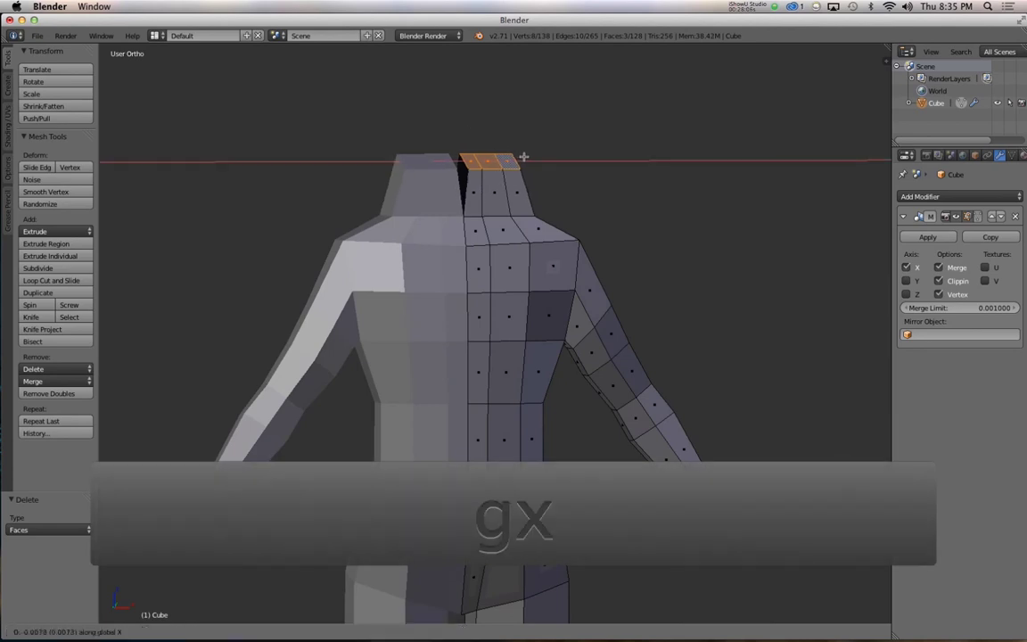
{"action": "left_click", "coordinate": [511, 157]}
{"action": "key", "text": "g"}
{"action": "key", "text": "x"}
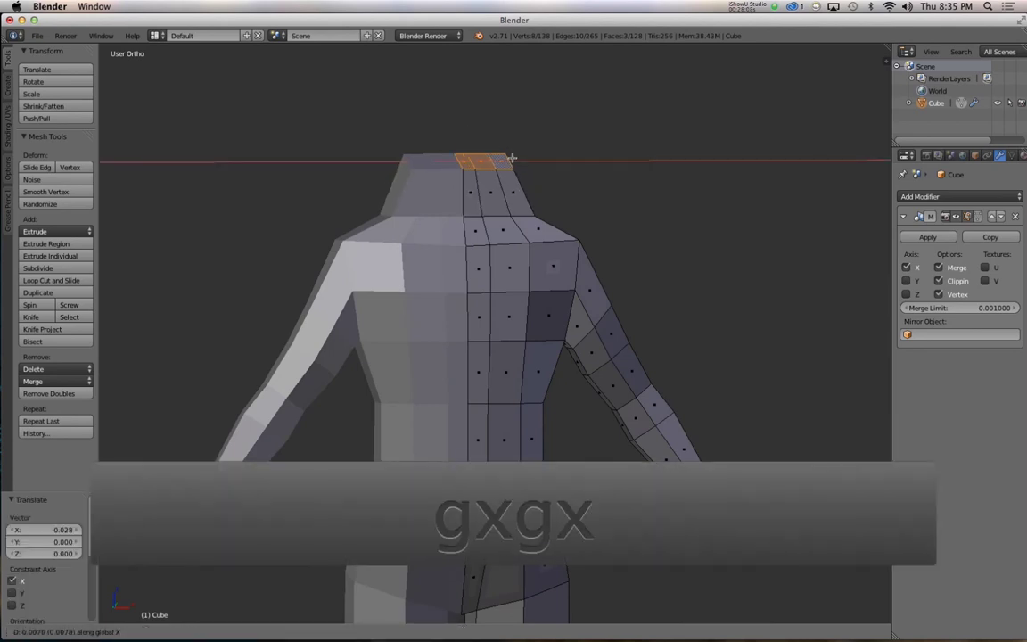
{"action": "left_click_drag", "start_coordinate": [513, 195], "coordinate": [511, 190], "text": "alt"}
Step: Return to the front view and switch the mesh selection to vertex mode, keeping the neck's top selected
{"action": "key", "text": "1"}
{"action": "key", "text": "z"}
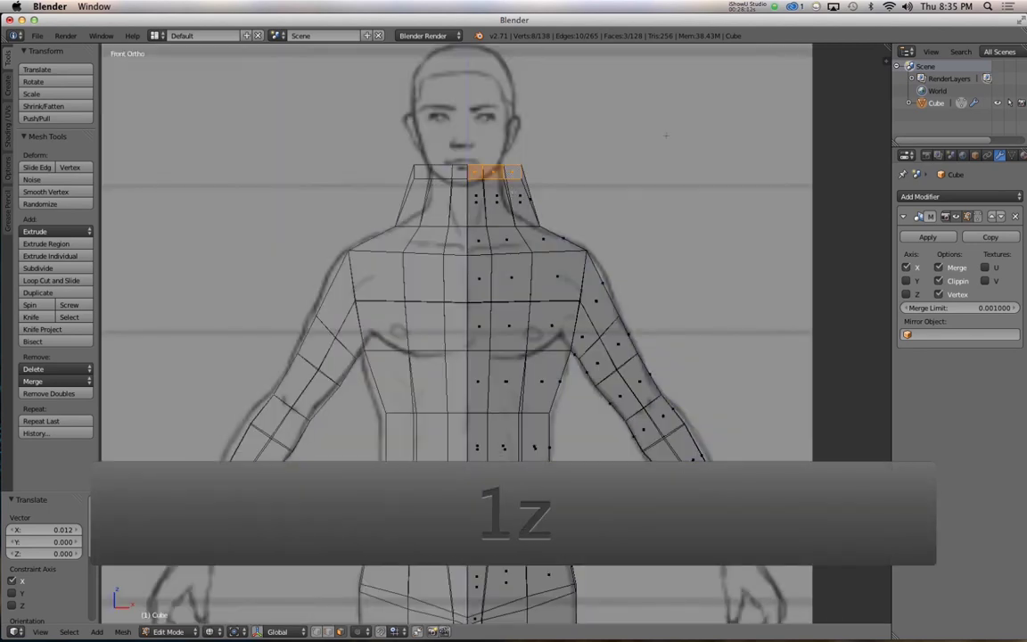
{"action": "key", "text": "ctrl+Tab"}
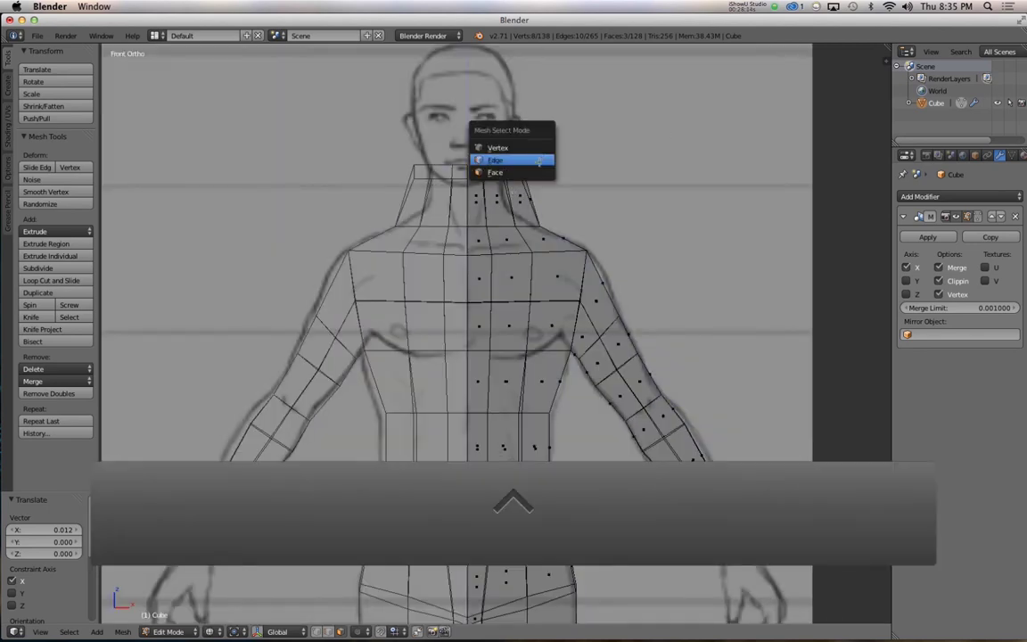
{"action": "left_click", "coordinate": [541, 148]}
{"action": "key", "text": "z"}
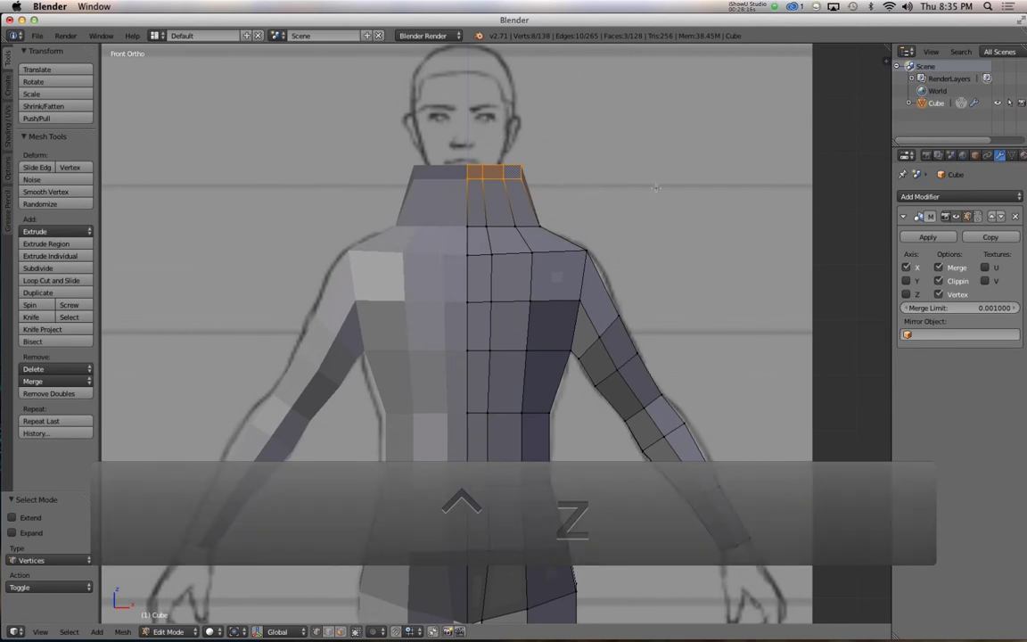
{"action": "key", "text": "g"}
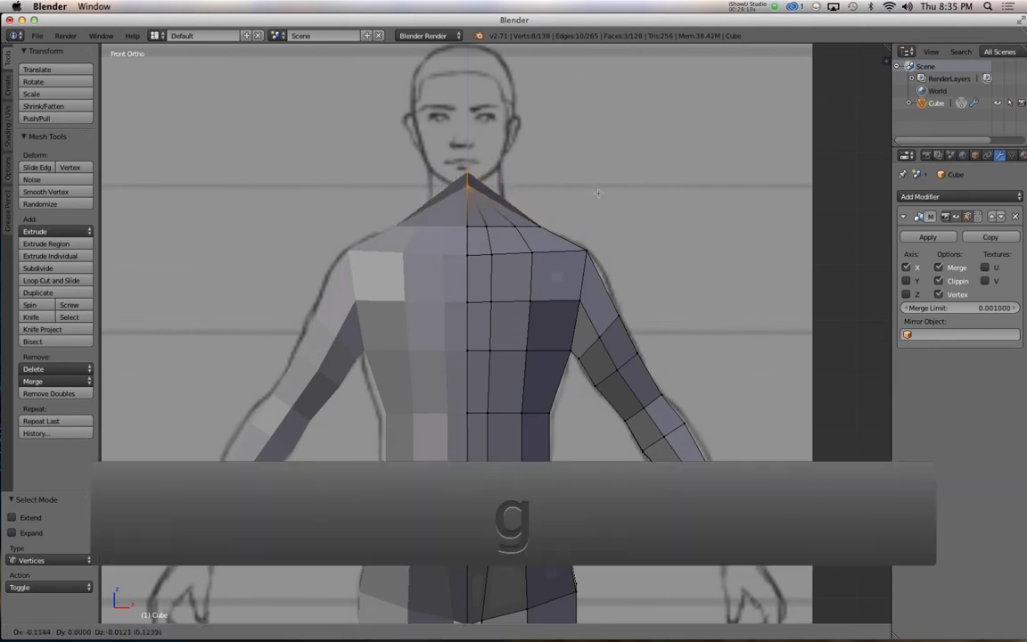
{"action": "left_click", "coordinate": [685, 205]}
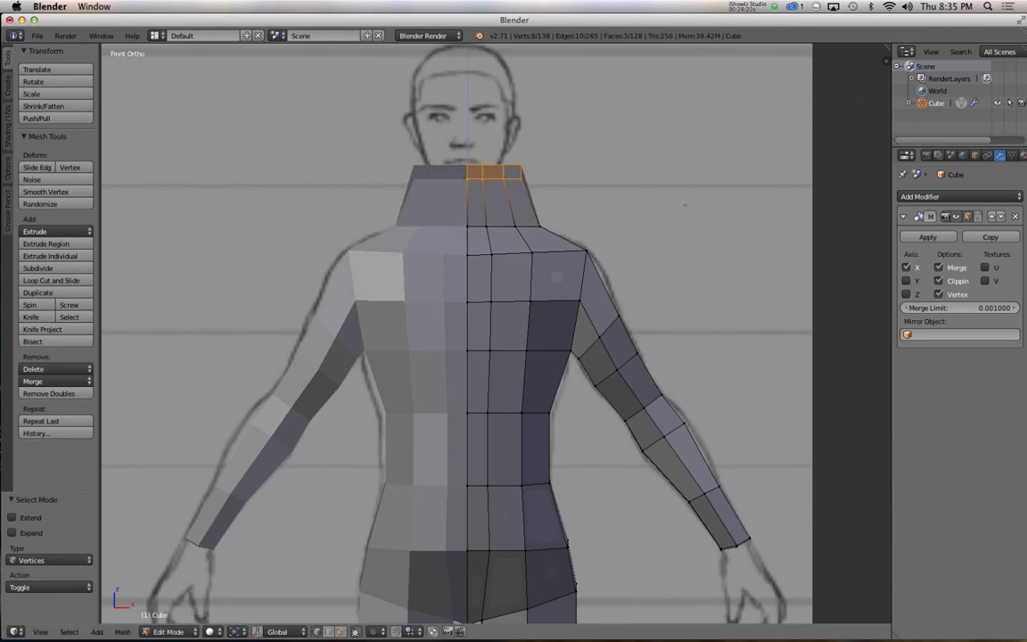
{"action": "key", "text": "s"}
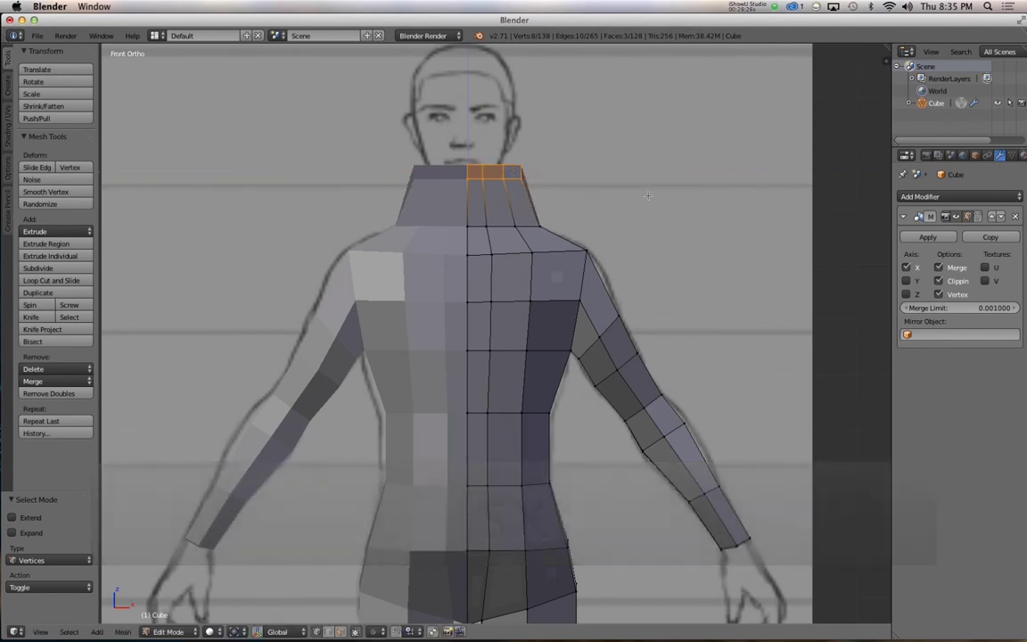
Step: Scale the neck's top to 0.590, move it -0.015 in X and -0.004 in Z, and lower it another 0.002 to fit the front reference
{"action": "key", "text": "s"}
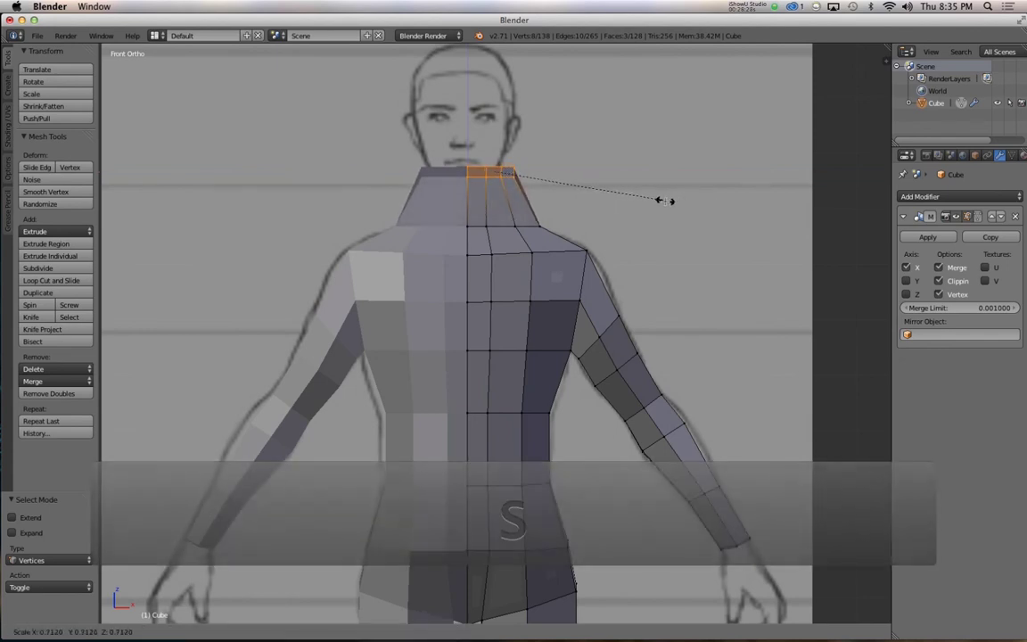
{"action": "left_click", "coordinate": [630, 197]}
{"action": "key", "text": "g"}
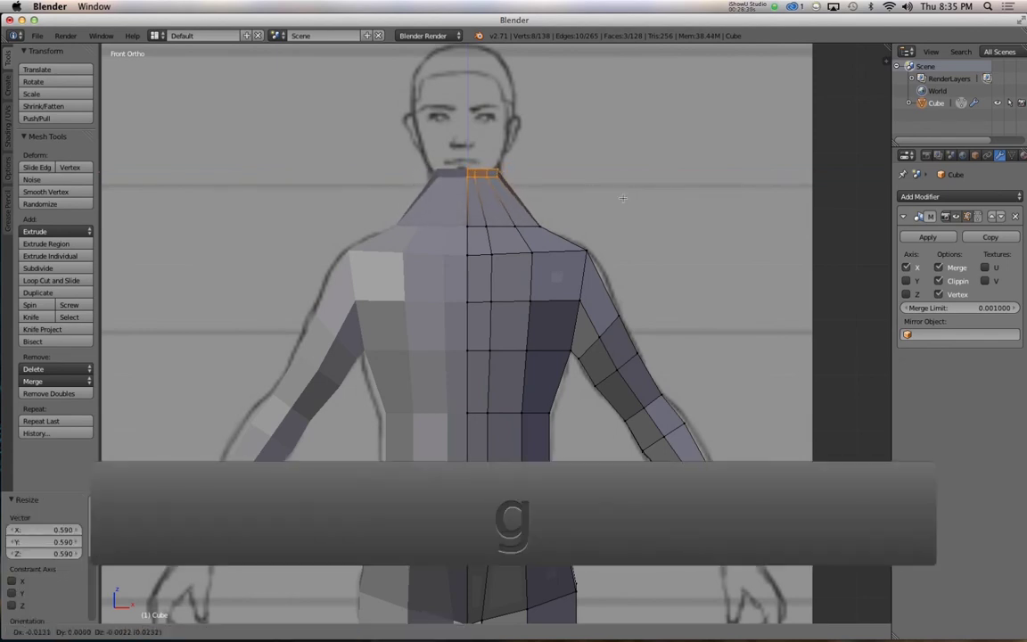
{"action": "left_click", "coordinate": [626, 198]}
{"action": "key", "text": "z"}
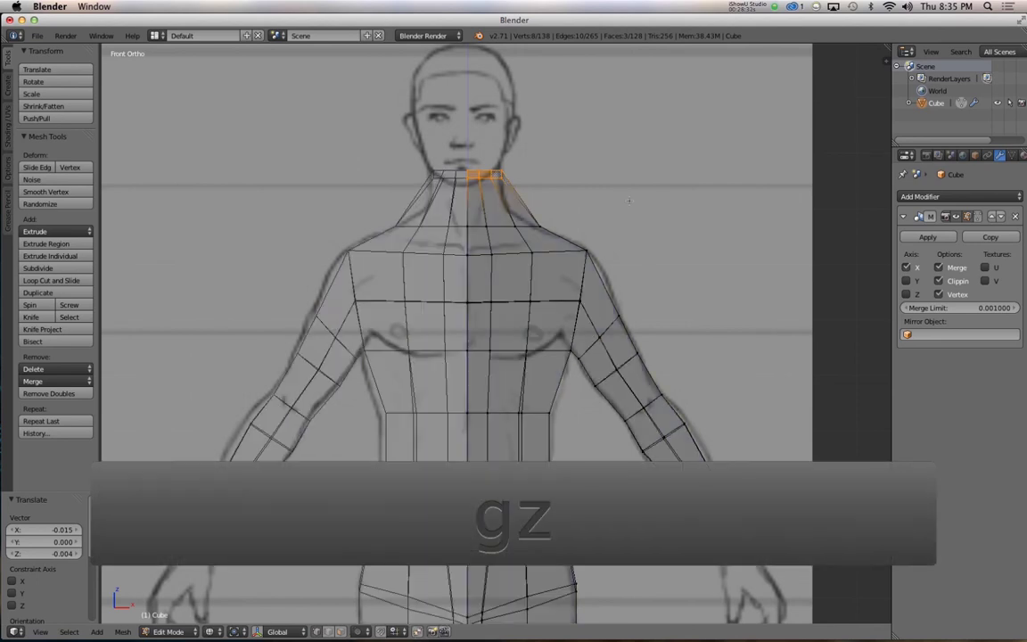
{"action": "key", "text": "g"}
{"action": "left_click", "coordinate": [633, 203]}
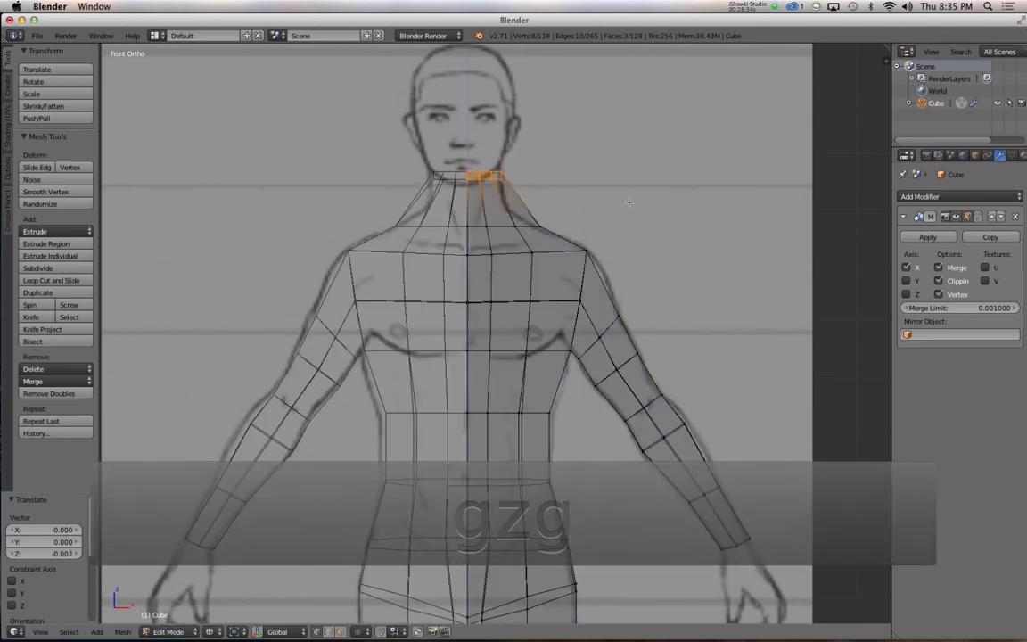
Step: In the side view, scale the neck's top 1.583 along Y, rotate it -9.098°, enlarge it slightly, and move it 0.002 in Y and 0.011 in Z
{"action": "key", "text": "3"}
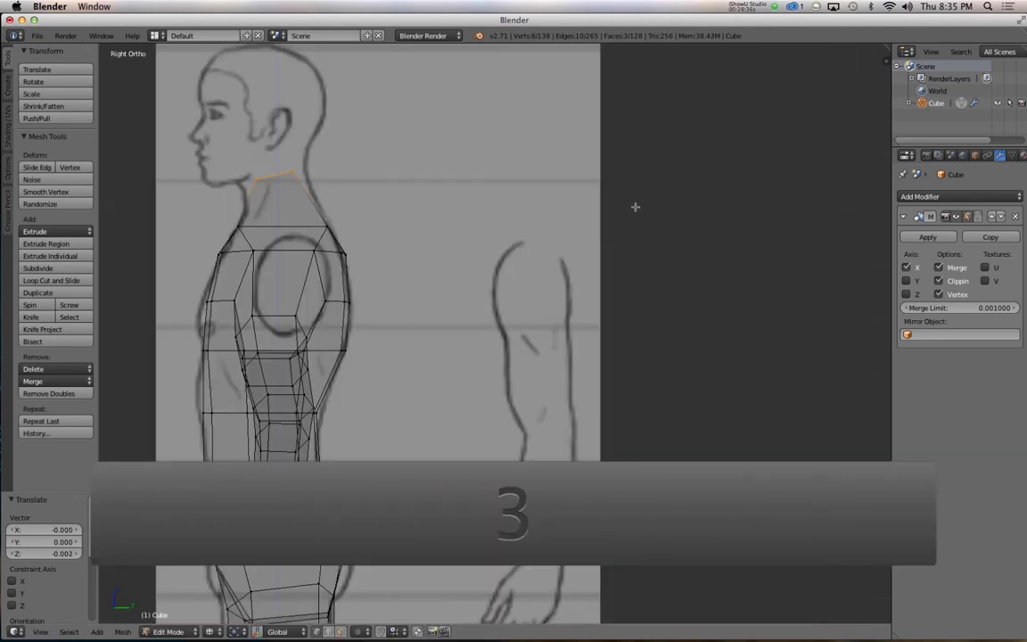
{"action": "key", "text": "s"}
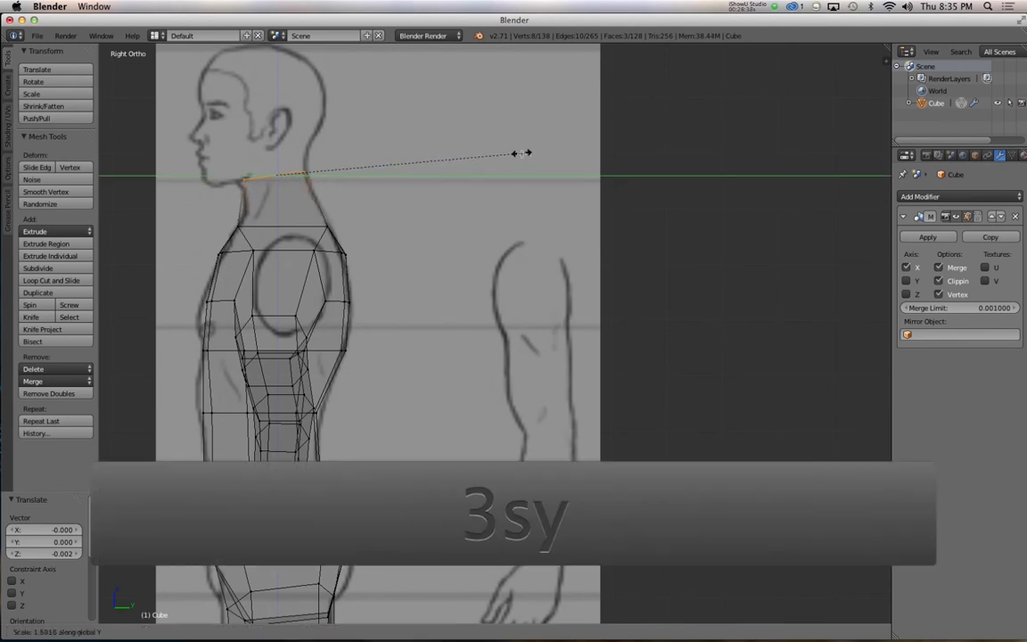
{"action": "left_click", "coordinate": [530, 192]}
{"action": "key", "text": "r"}
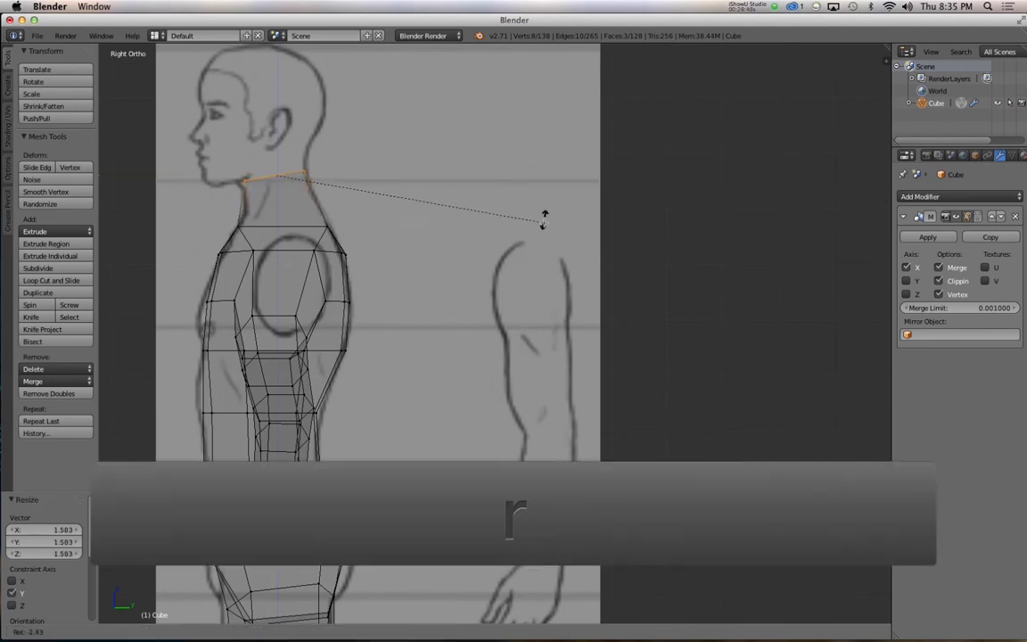
{"action": "key", "text": "s"}
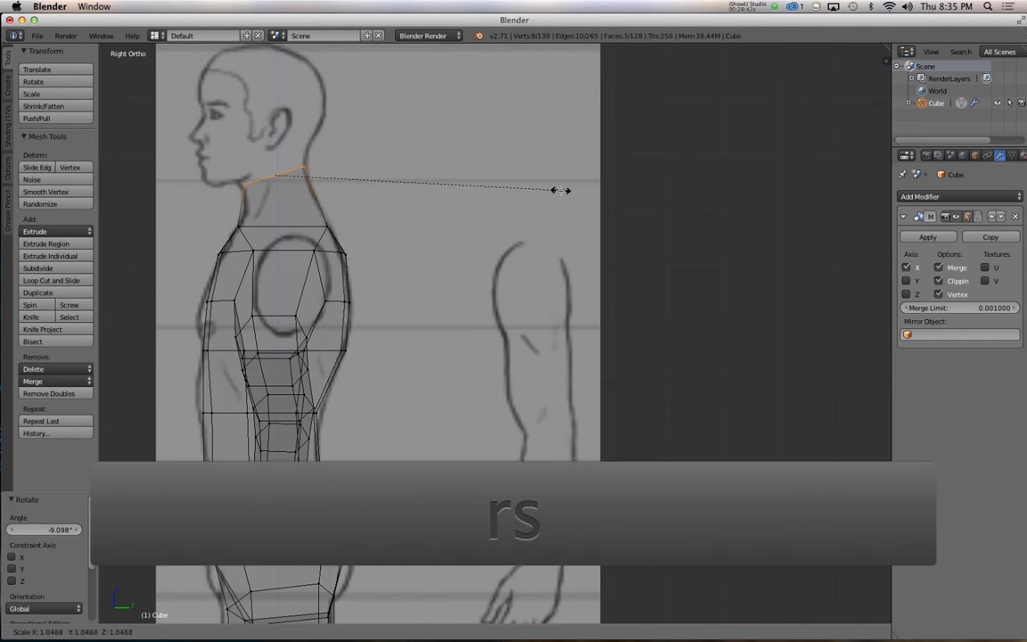
{"action": "key", "text": "g"}
{"action": "left_click", "coordinate": [566, 183]}
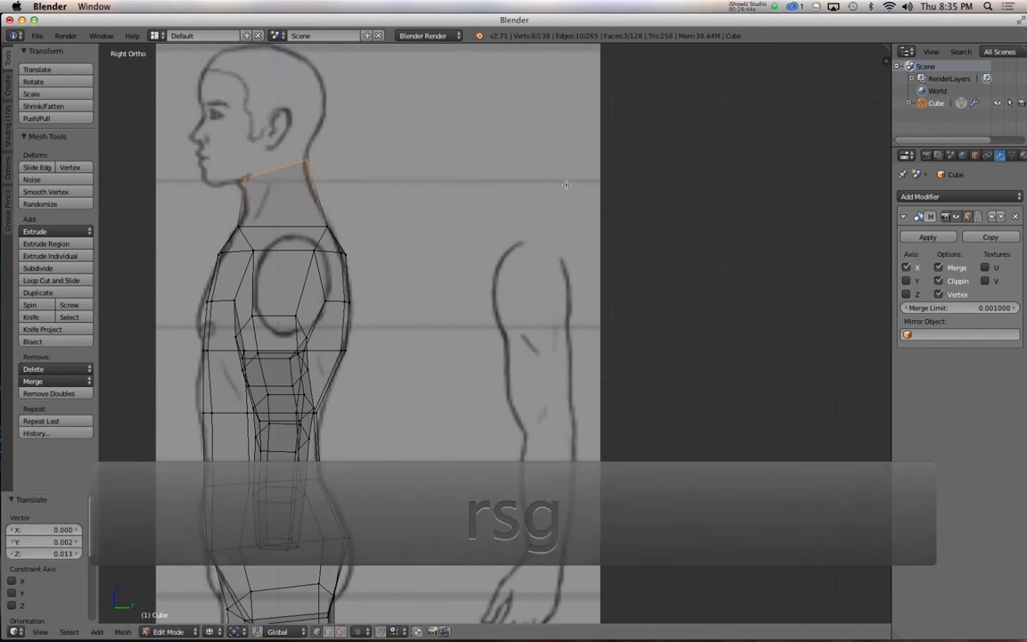
Step: Add one loop cut around the neck in the front wireframe view and slide it down towards the neck's base
{"action": "key", "text": "KP_1"}
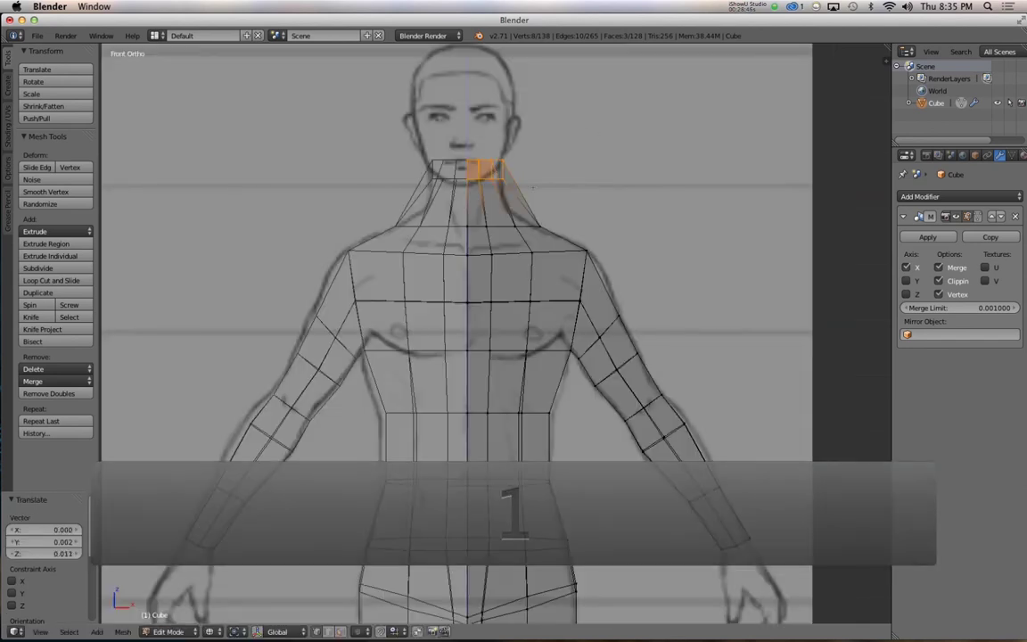
{"action": "key", "text": "z"}
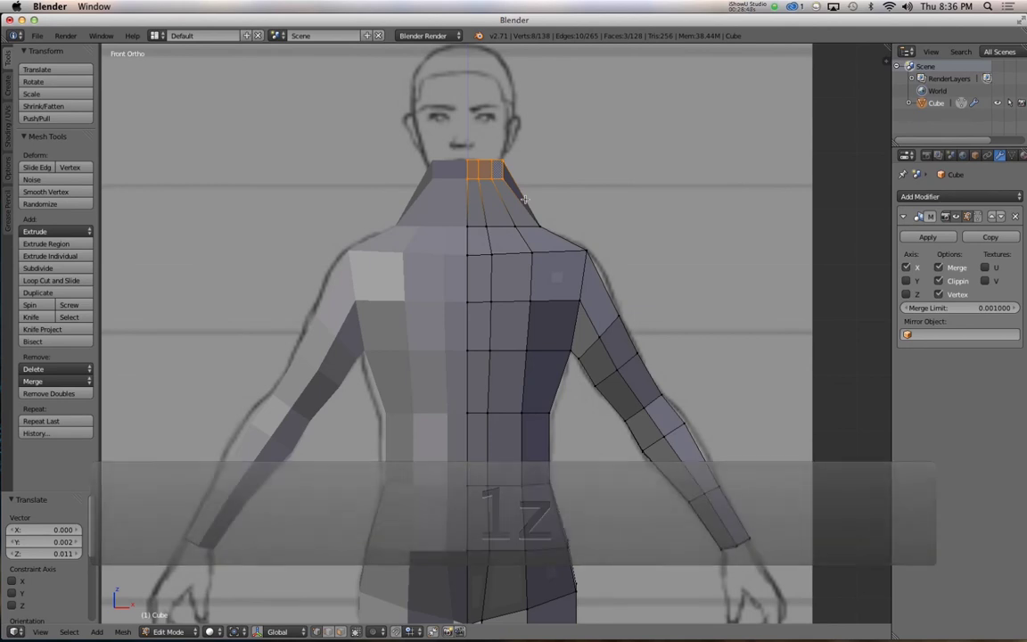
{"action": "key", "text": "z"}
{"action": "key", "text": "ctrl+r"}
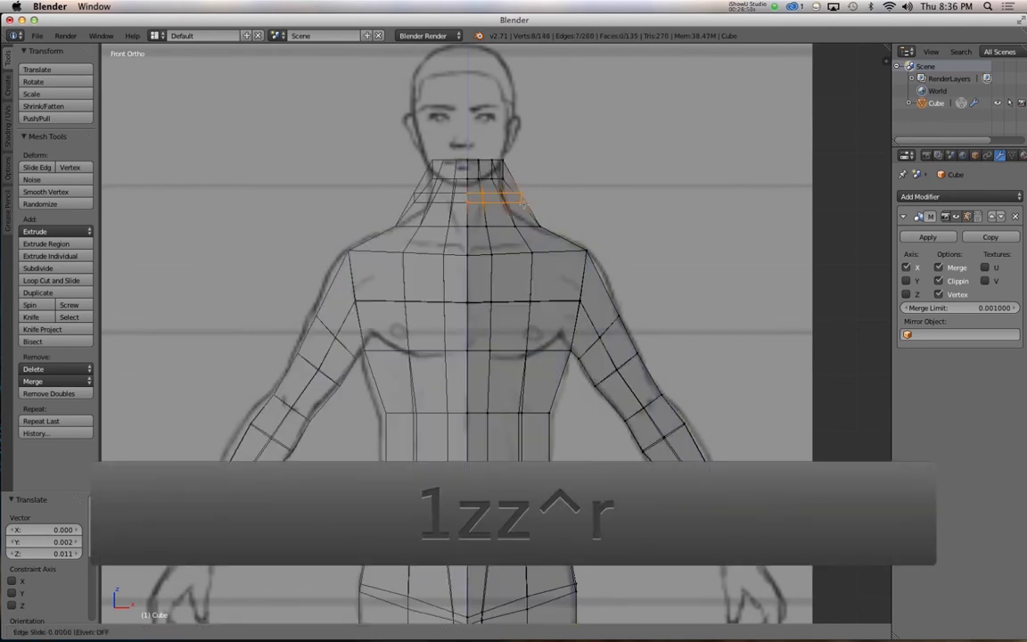
{"action": "left_click", "coordinate": [525, 214]}
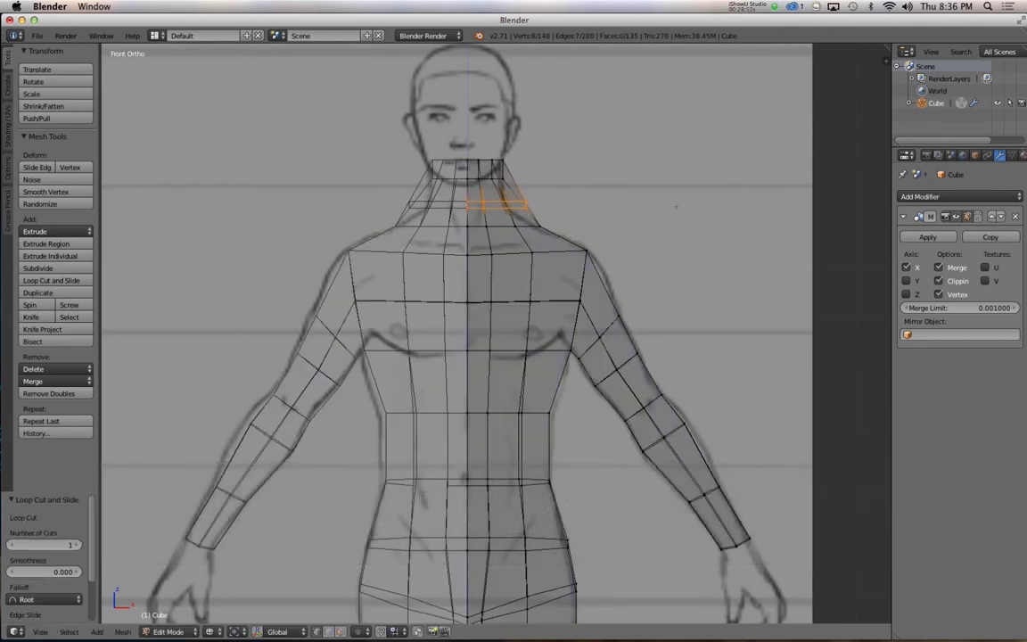
Step: Scale the new neck loop to 0.698 along X and move it -0.012 in X and -0.001 in Z
{"action": "key", "text": "s"}
{"action": "key", "text": "x"}
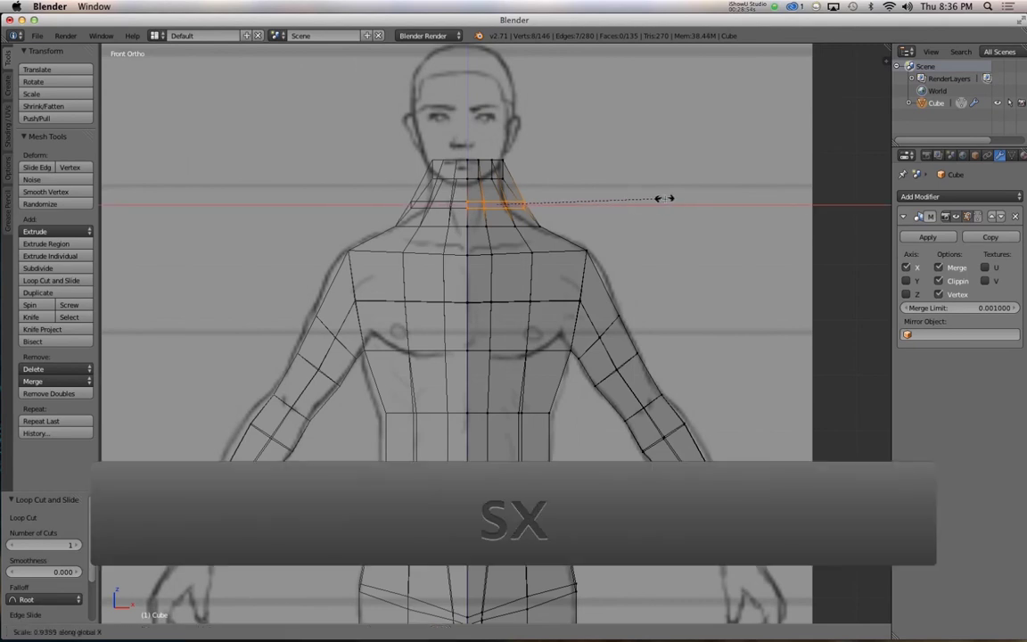
{"action": "left_click", "coordinate": [617, 197]}
{"action": "key", "text": "g"}
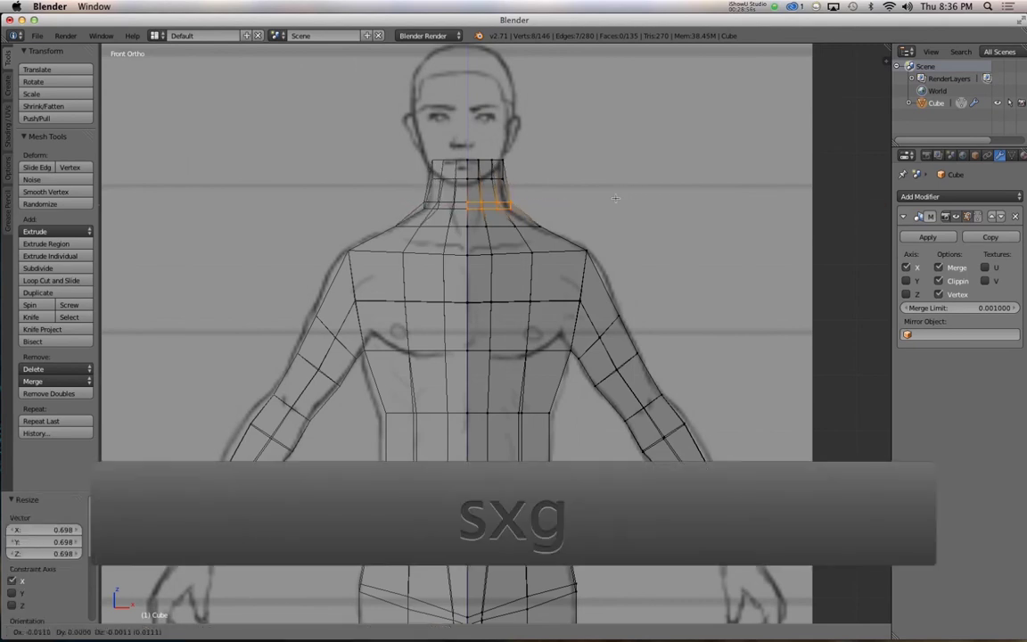
{"action": "left_click", "coordinate": [614, 198]}
Step: Narrow the neck loop further along X to about 0.83 and move it -0.002 in X to match the front reference
{"action": "key", "text": "s"}
{"action": "key", "text": "x"}
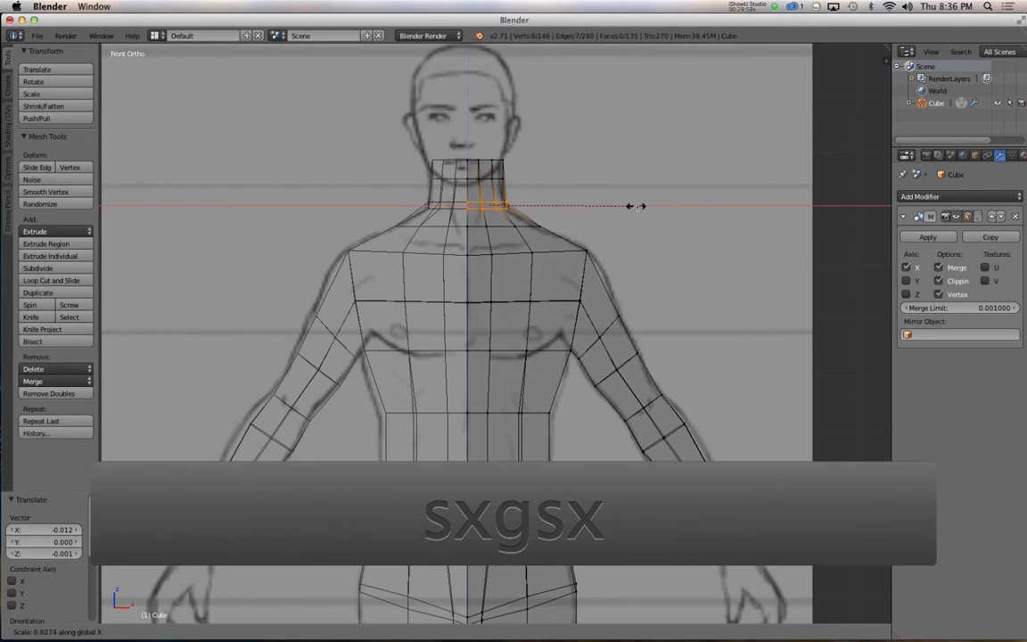
{"action": "left_click", "coordinate": [632, 205]}
{"action": "key", "text": "g"}
{"action": "left_click", "coordinate": [630, 206]}
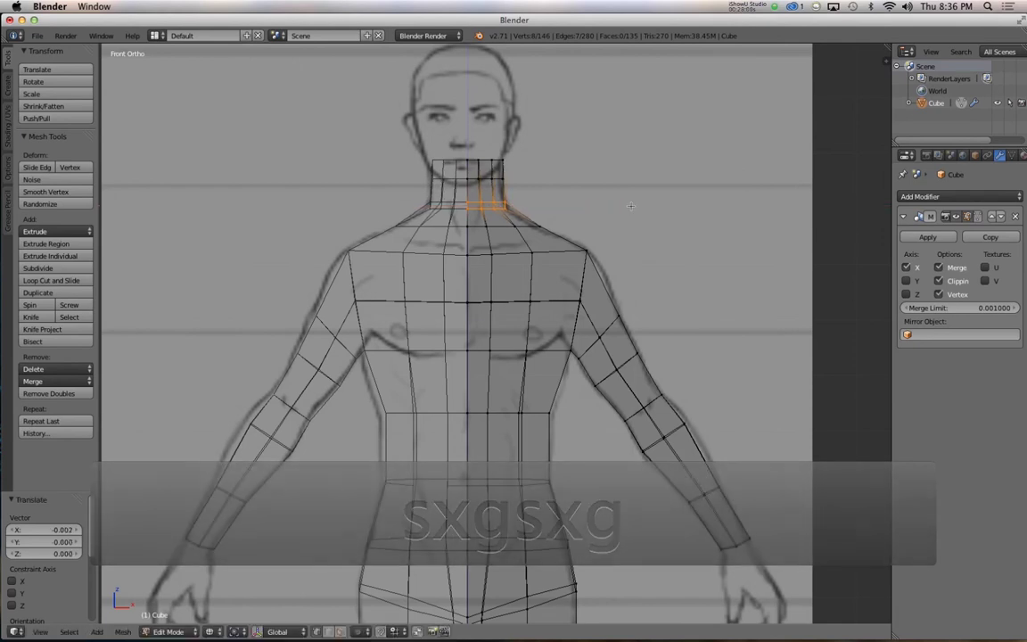
Step: In the side view, rotate the neck loop -4.383°, move it 0.002 in Y and 0.004 in Z, scale Y to about 0.92, and shift it -0.003 in Y
{"action": "key", "text": "3"}
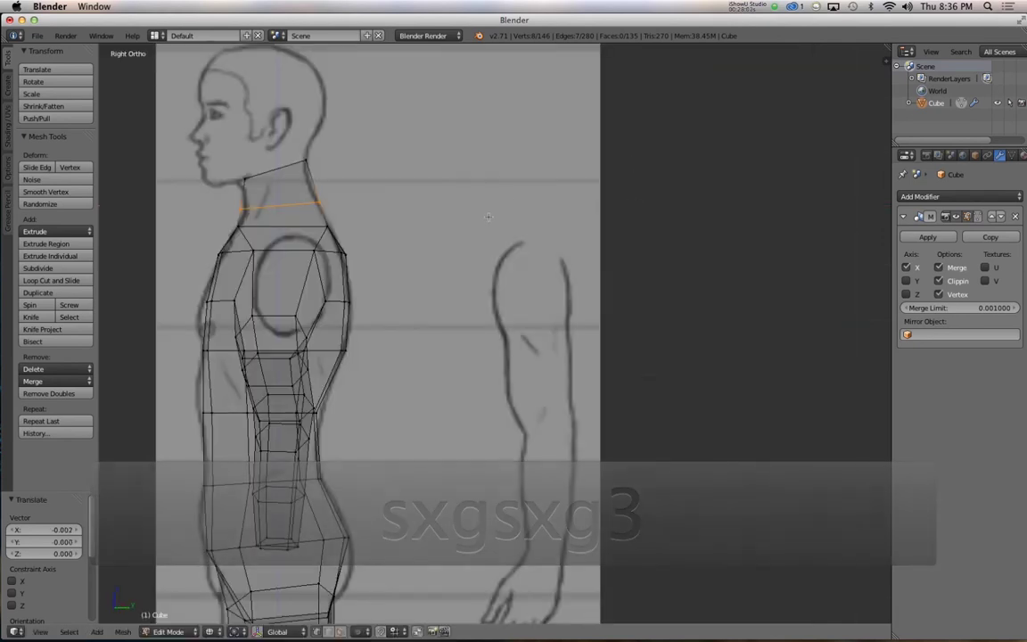
{"action": "key", "text": "r"}
{"action": "key", "text": "g"}
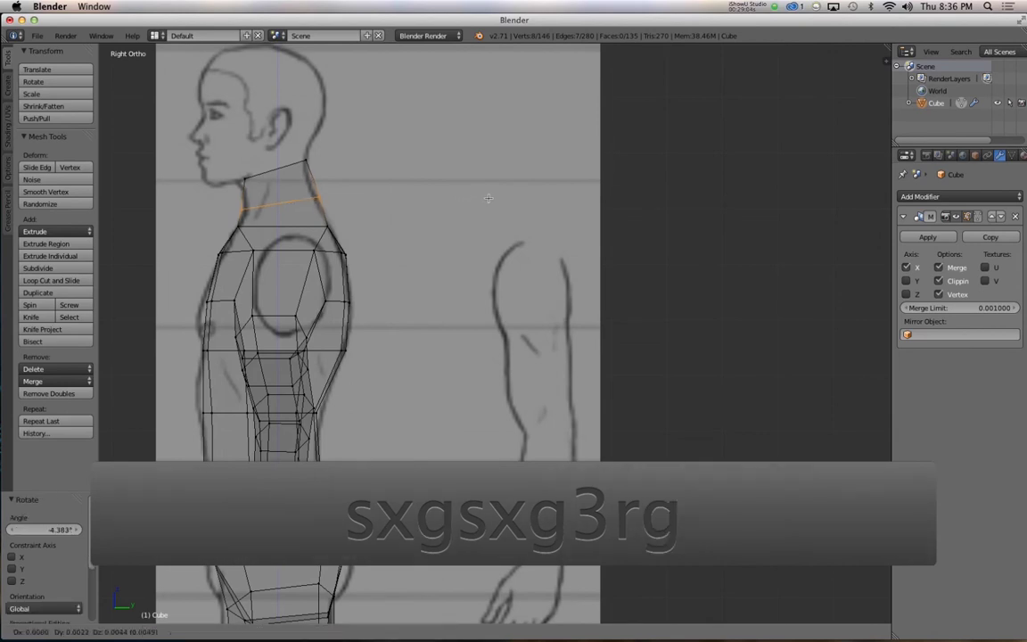
{"action": "left_click", "coordinate": [487, 197]}
{"action": "key", "text": "s"}
{"action": "key", "text": "y"}
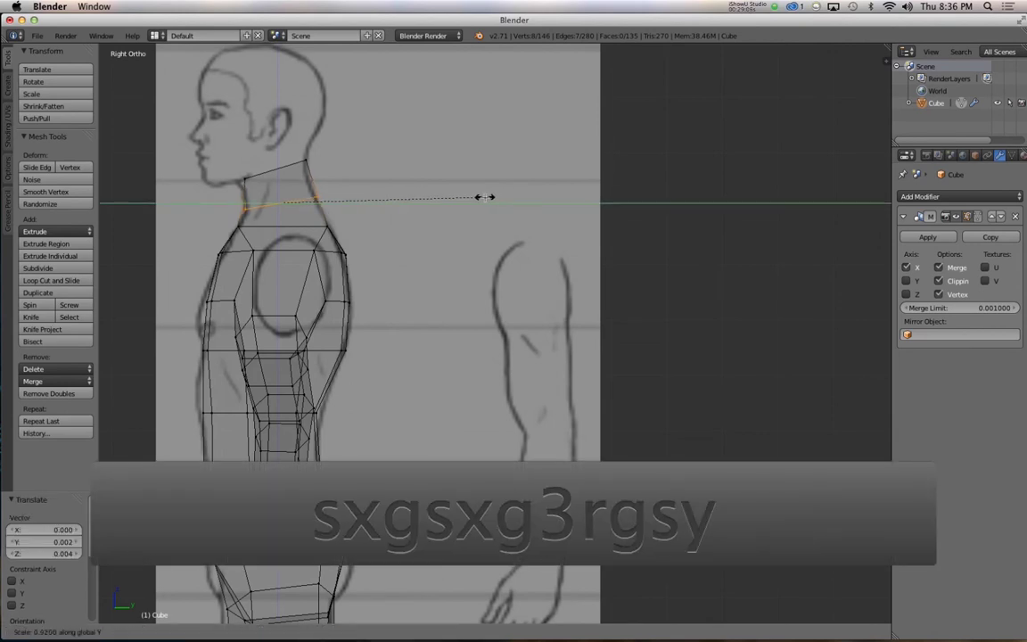
{"action": "left_click", "coordinate": [482, 197]}
{"action": "key", "text": "g"}
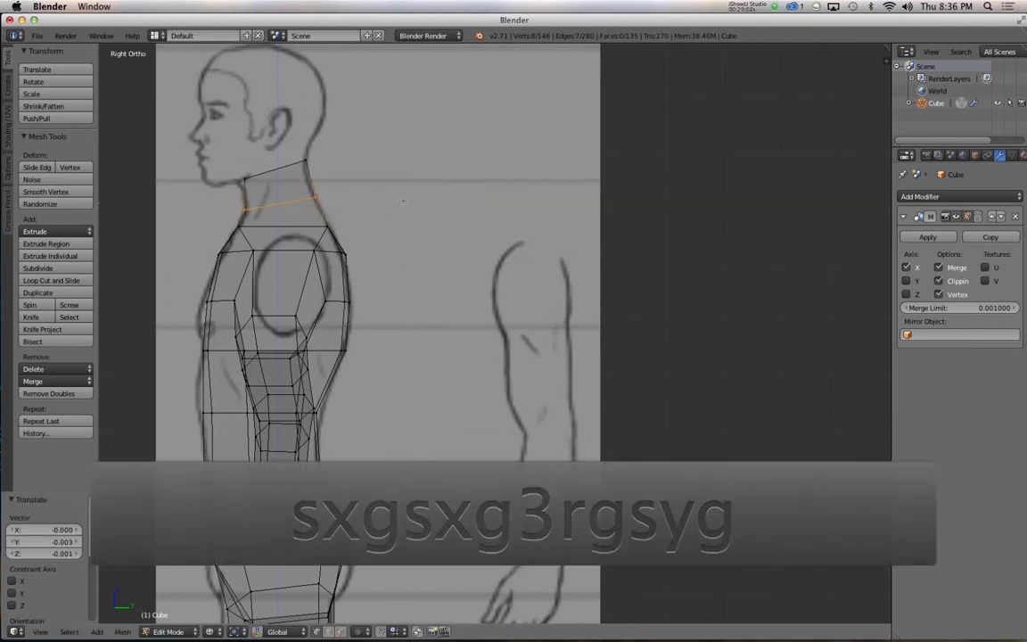
Step: In solid shading, slide the front edges between neck and shoulder by a factor of 0.391 and the matching rear edges by -0.451
{"action": "key", "text": "z"}
{"action": "mouse_move", "coordinate": [403, 201]}
{"action": "left_mouse_down", "text": "alt"}
{"action": "mouse_move", "coordinate": [355, 236]}
{"action": "mouse_move", "coordinate": [394, 257]}
{"action": "mouse_move", "coordinate": [276, 239]}
{"action": "mouse_move", "coordinate": [241, 248]}
{"action": "mouse_move", "coordinate": [303, 261]}
{"action": "mouse_move", "coordinate": [312, 297]}
{"action": "left_mouse_up", "text": "alt"}
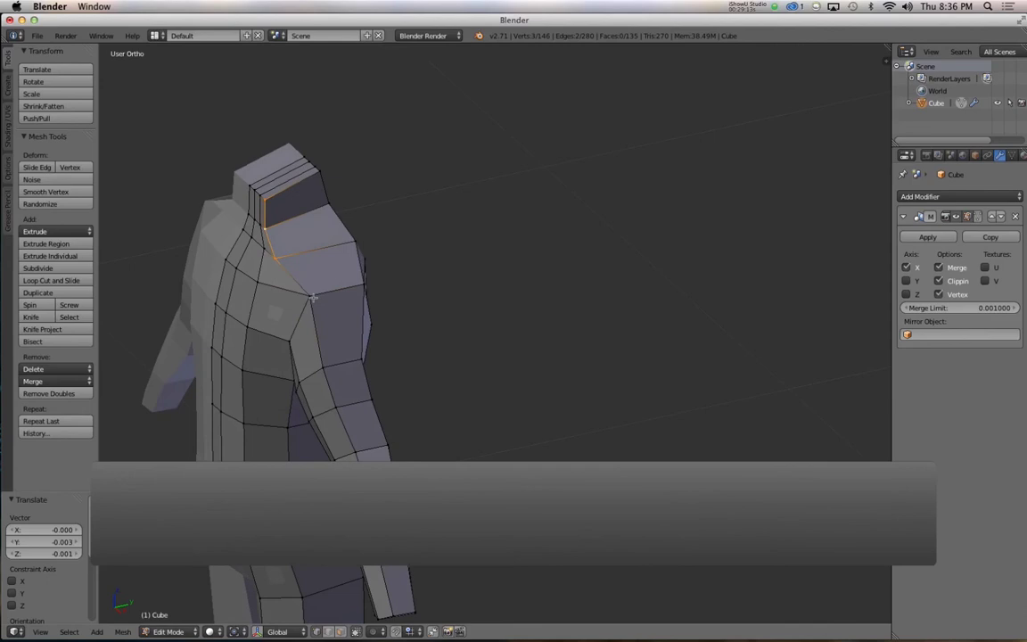
{"action": "key", "text": "g"}
{"action": "left_click", "coordinate": [319, 243]}
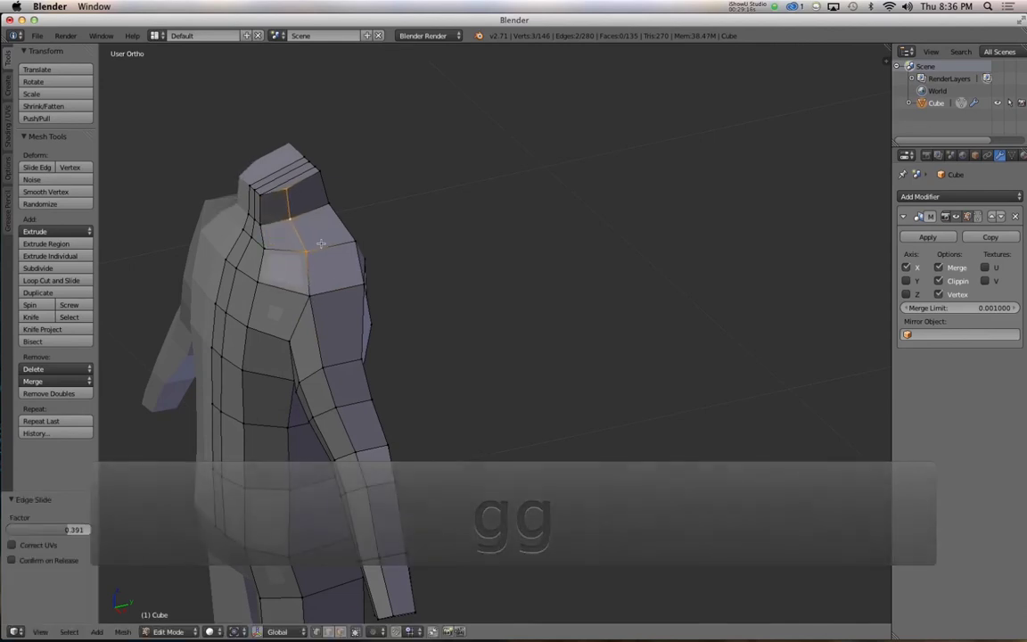
{"action": "left_click_drag", "start_coordinate": [319, 243], "coordinate": [329, 282], "text": "alt"}
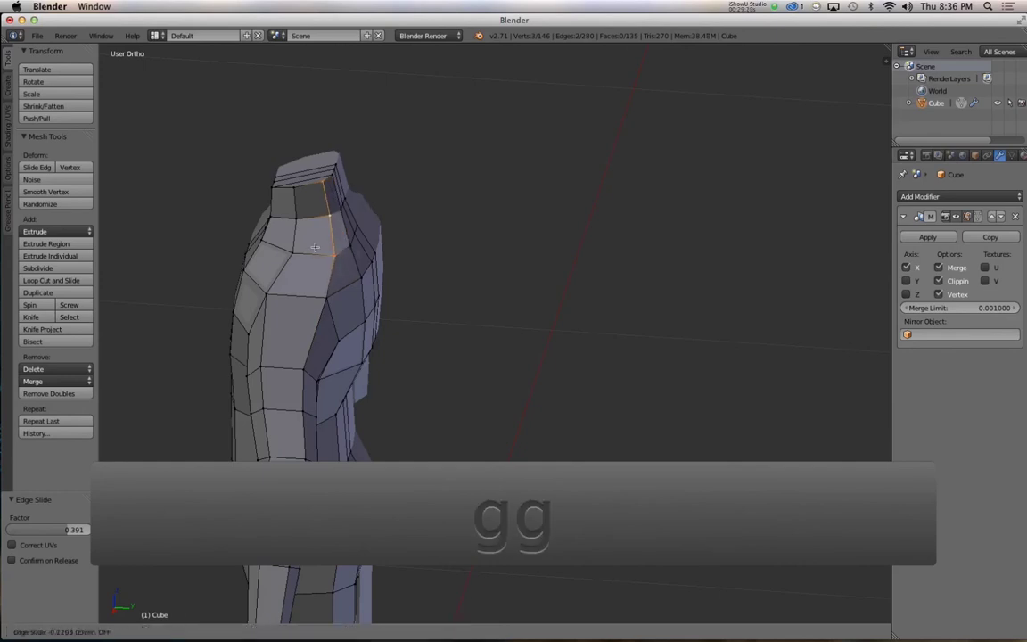
{"action": "left_click", "coordinate": [308, 247]}
Step: Edge-slide the front vertical edge on the neck's side by -0.321 and the rear one by -0.256 to round the neck
{"action": "left_click_drag", "start_coordinate": [307, 247], "coordinate": [272, 228], "text": "alt"}
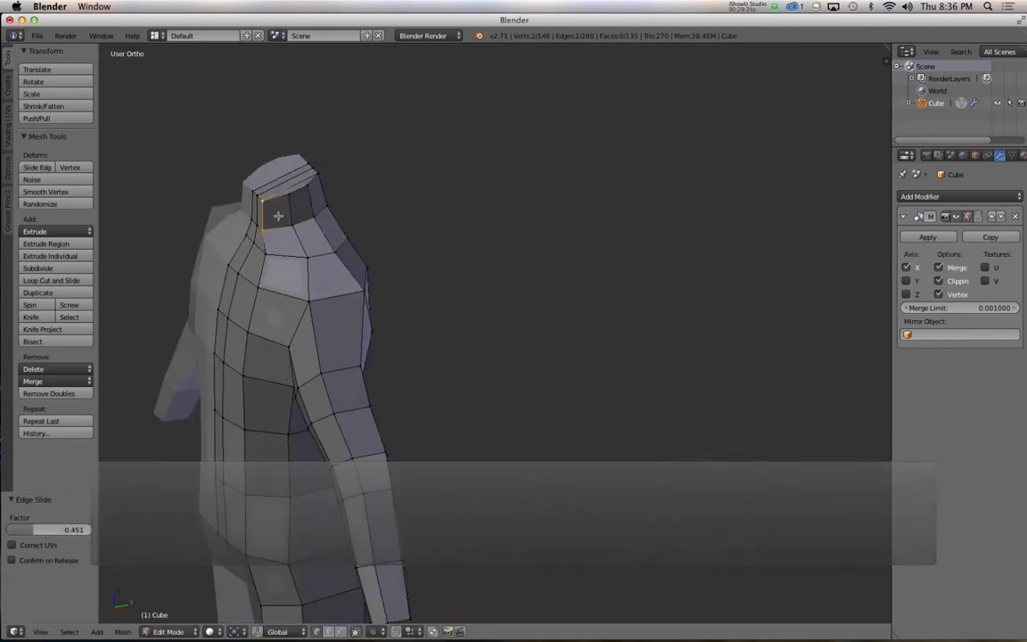
{"action": "key", "text": "g"}
{"action": "left_click", "coordinate": [280, 217]}
{"action": "left_click_drag", "start_coordinate": [280, 216], "coordinate": [323, 211], "text": "alt"}
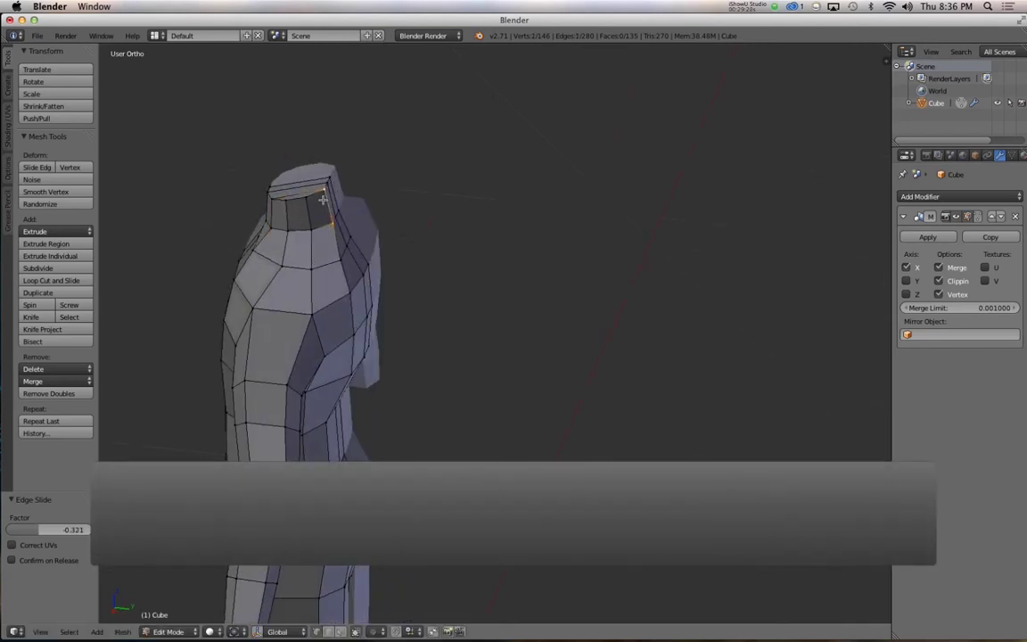
{"action": "key", "text": "g"}
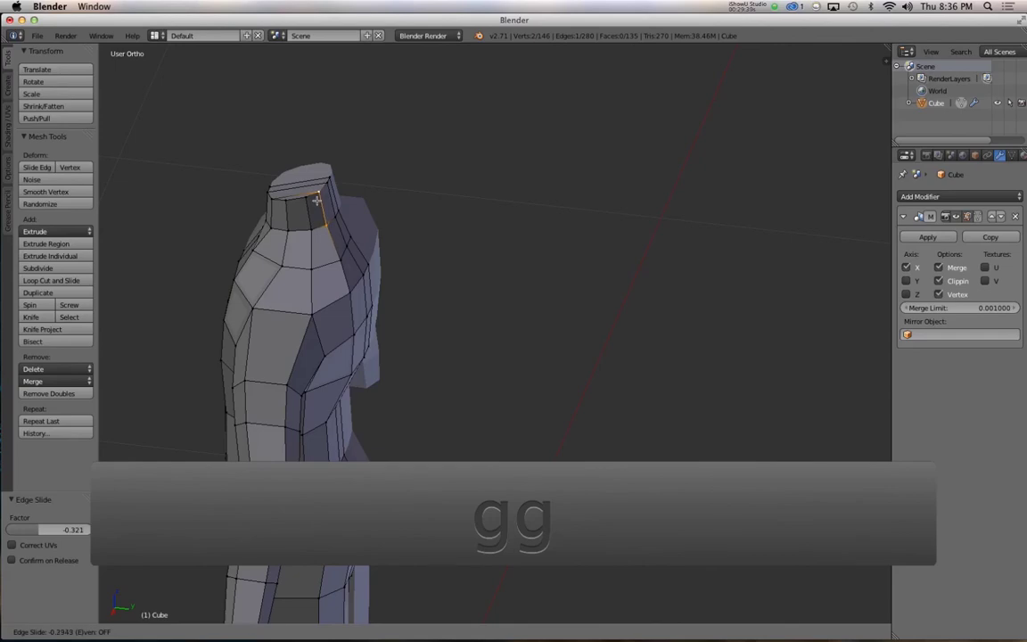
{"action": "left_click", "coordinate": [317, 200]}
Step: Select the edge loop around the hips and slide it downward by a factor of 0.089
{"action": "left_click_drag", "start_coordinate": [316, 200], "coordinate": [403, 338], "text": "alt"}
{"action": "right_click", "coordinate": [408, 405], "text": "alt"}
{"action": "left_click_drag", "start_coordinate": [409, 406], "coordinate": [422, 348], "text": "alt"}
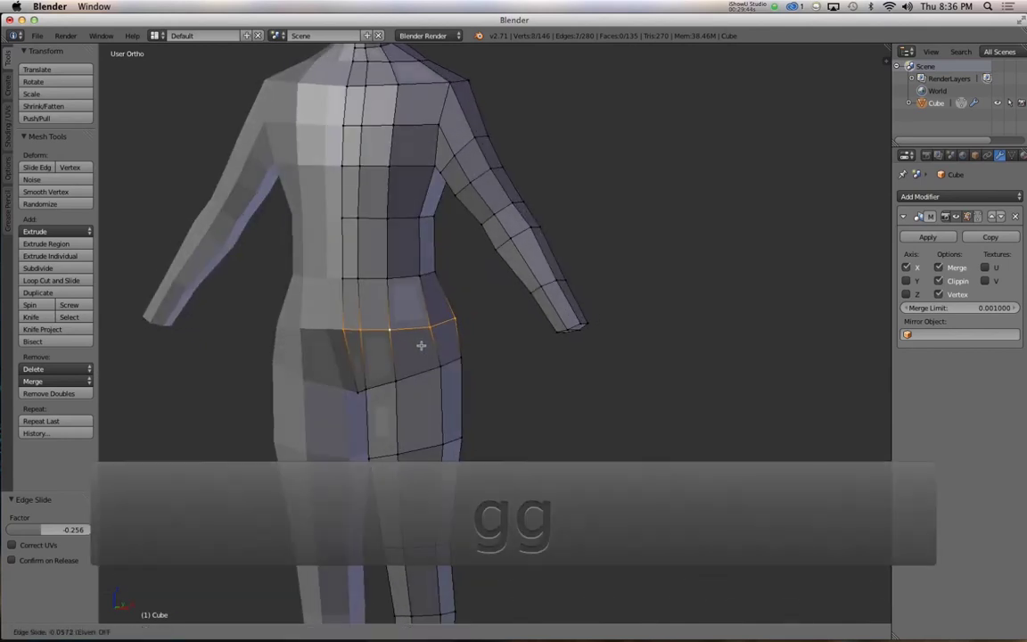
{"action": "key", "text": "g"}
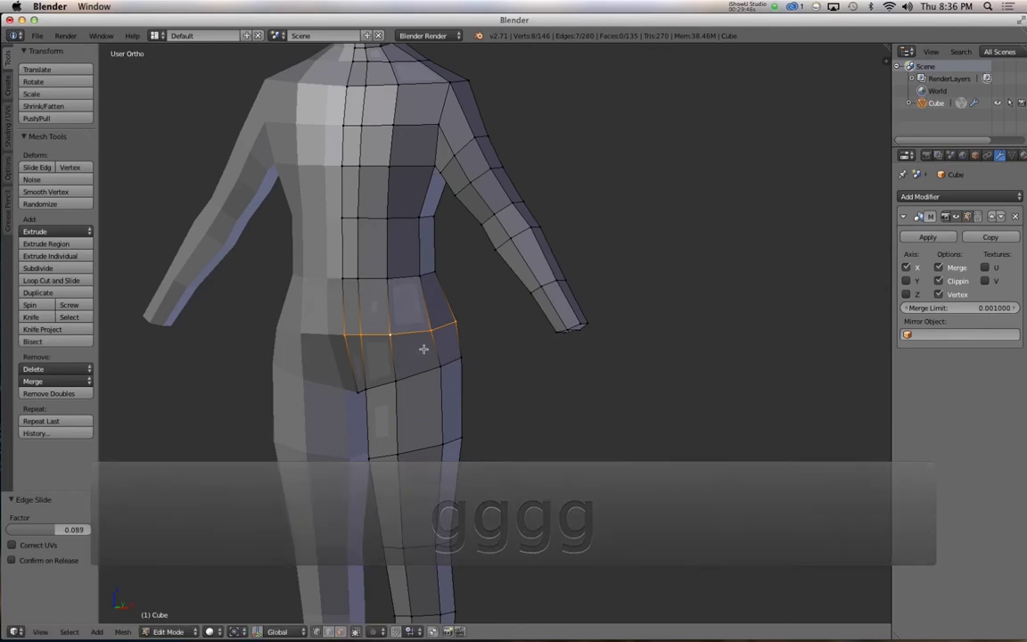
Step: Select the horizontal edge on the side of the hip and slide it downward by a factor of 0.316
{"action": "left_click", "coordinate": [424, 348]}
{"action": "left_click_drag", "start_coordinate": [470, 360], "coordinate": [347, 363], "text": "alt"}
{"action": "left_click_drag", "start_coordinate": [439, 352], "coordinate": [347, 340], "text": "alt"}
{"action": "right_click", "coordinate": [347, 340]}
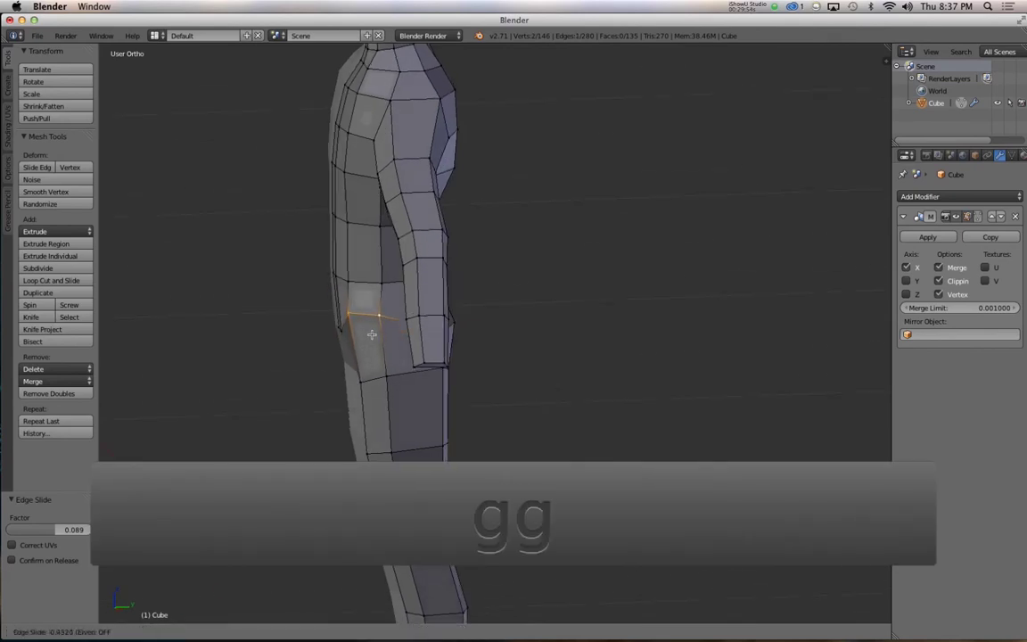
{"action": "key", "text": "g"}
{"action": "left_click", "coordinate": [372, 349]}
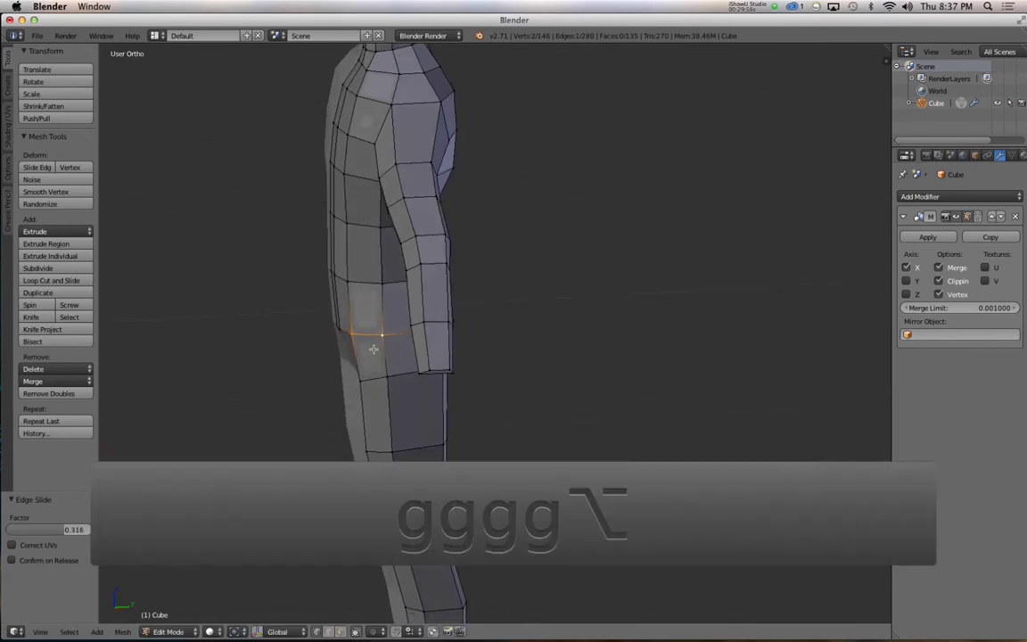
Step: Try smoothing the single vertex at the back of the shoulder with one pass of Smooth Vertex
{"action": "left_click_drag", "start_coordinate": [349, 342], "coordinate": [395, 335], "text": "alt"}
{"action": "left_click_drag", "start_coordinate": [338, 292], "coordinate": [406, 295], "text": "alt"}
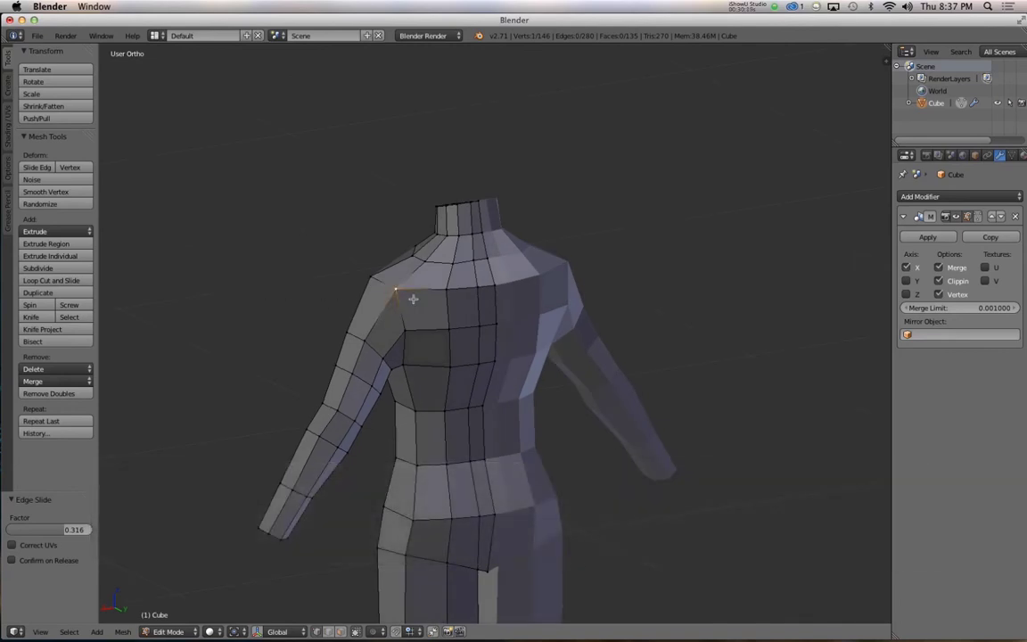
{"action": "key", "text": "w"}
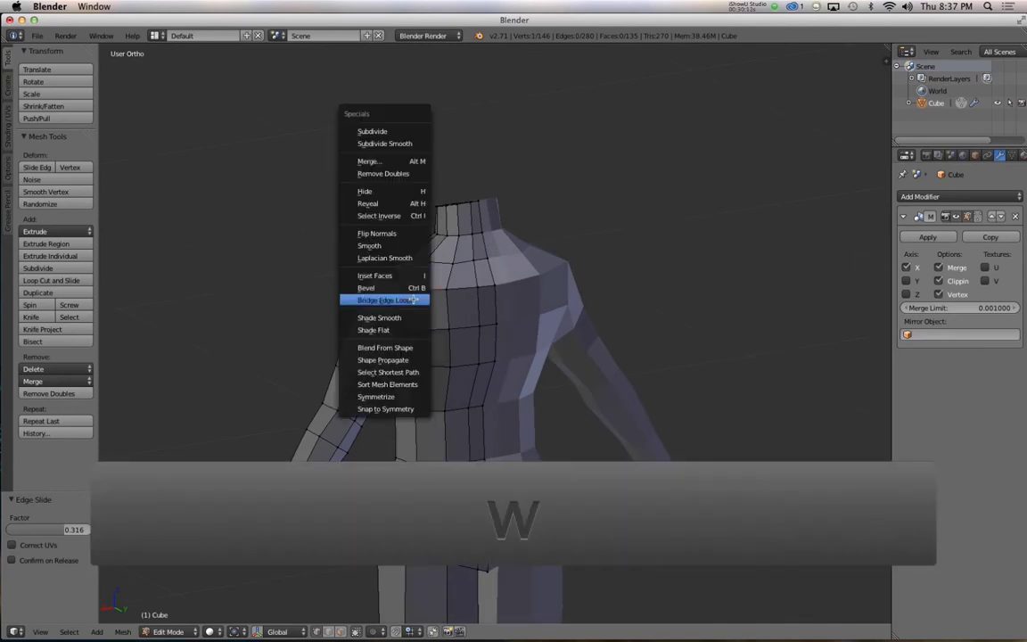
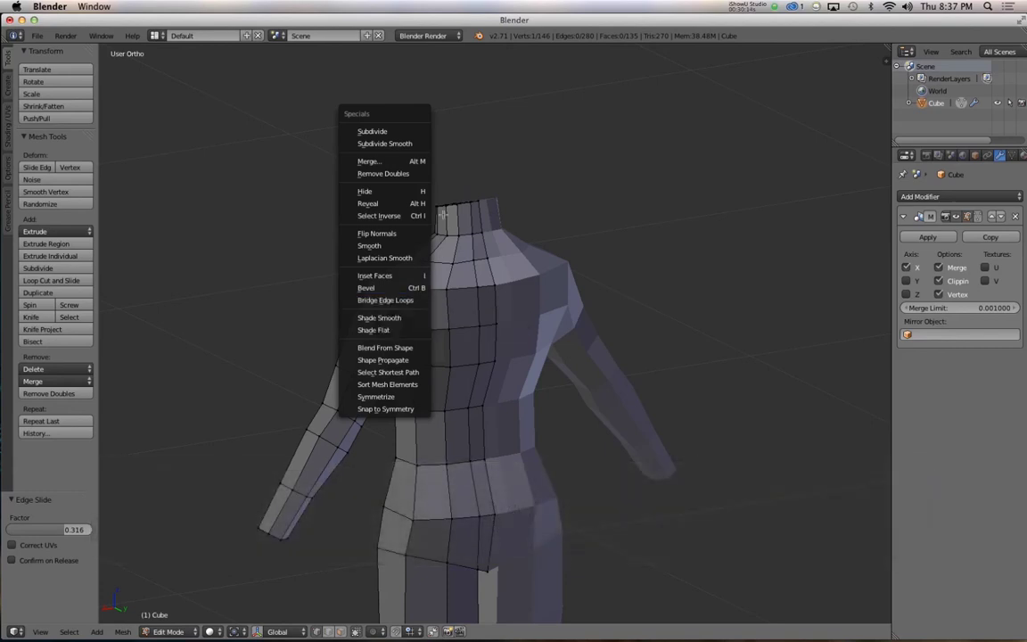
{"action": "left_click", "coordinate": [393, 246]}
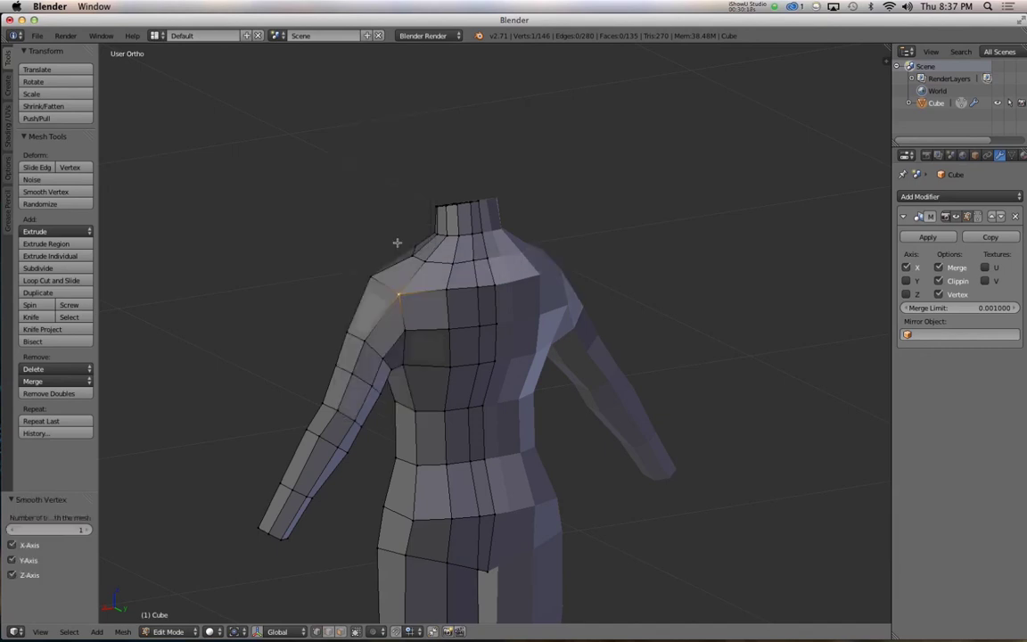
{"action": "left_click_drag", "start_coordinate": [456, 290], "coordinate": [537, 302], "text": "alt"}
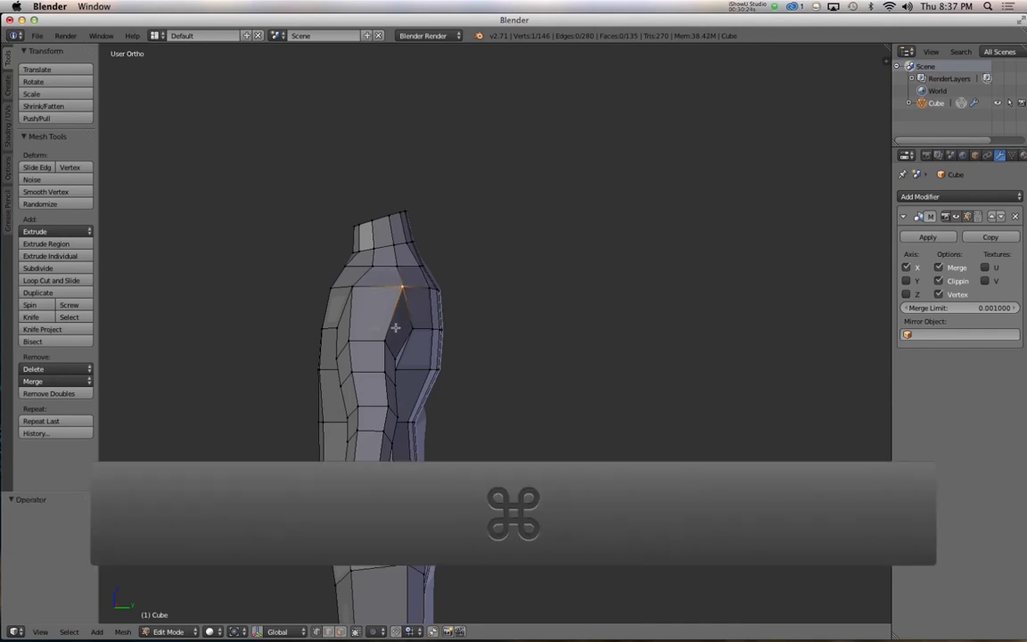
{"action": "key", "text": "super+z"}
Step: Select the three faces capping the neck and extrude them to the top of the head reference, -0.065 in Y and 0.213 in Z
{"action": "left_click_drag", "start_coordinate": [395, 327], "coordinate": [367, 347], "text": "alt"}
{"action": "key", "text": "3"}
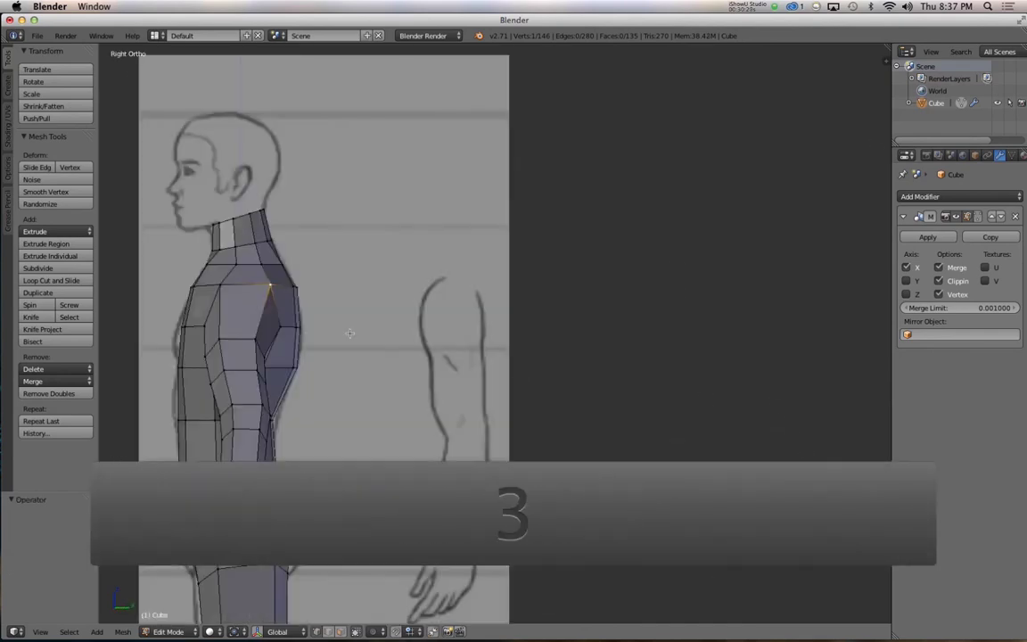
{"action": "left_click_drag", "start_coordinate": [265, 250], "coordinate": [428, 359], "text": "alt"}
{"action": "key", "text": "ctrl+Tab"}
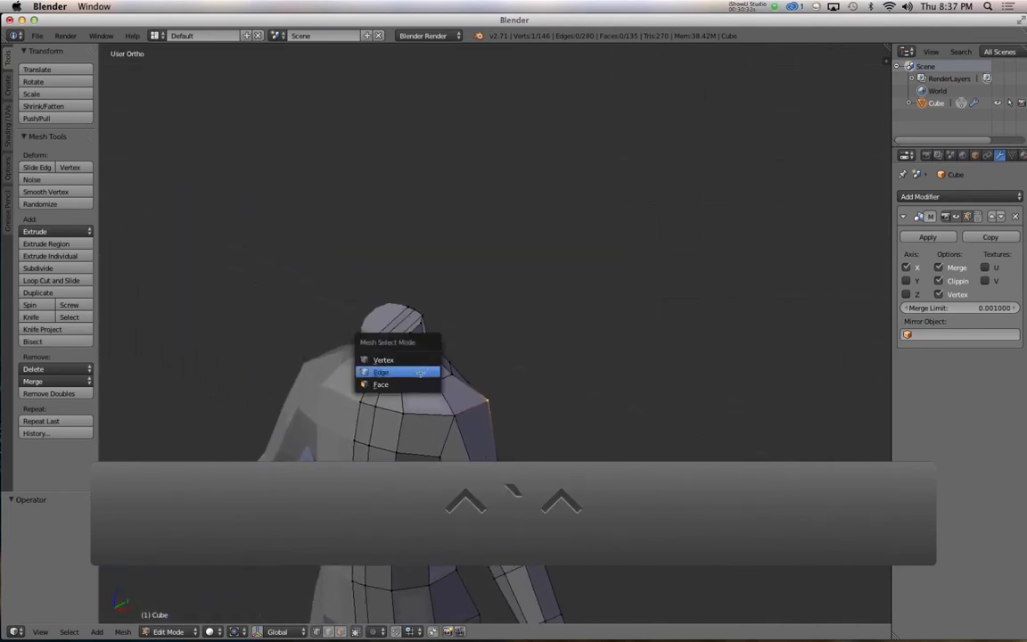
{"action": "left_click", "coordinate": [356, 347]}
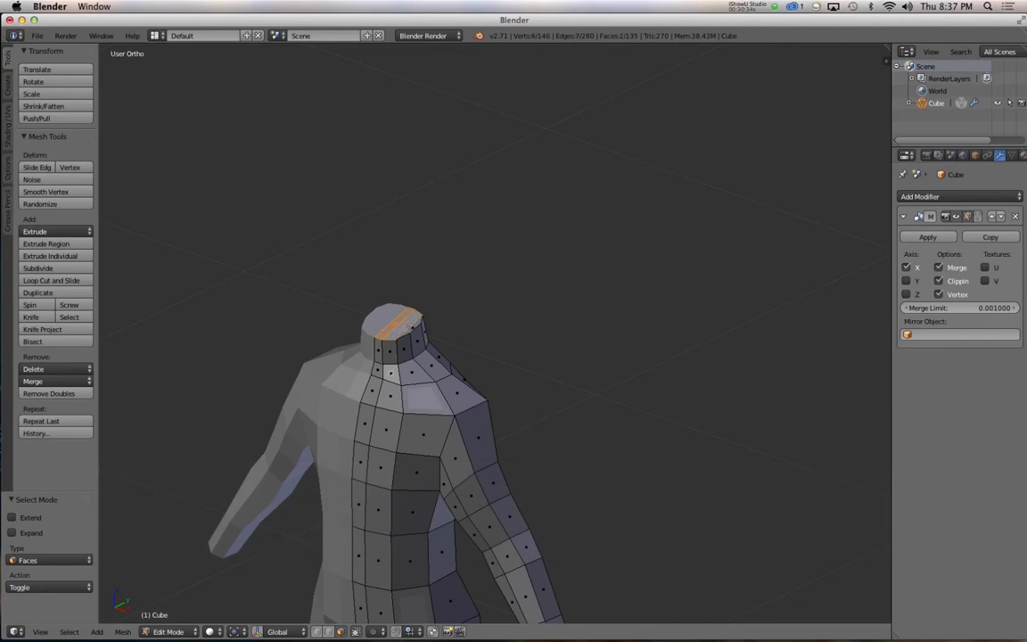
{"action": "key", "text": "3"}
{"action": "key", "text": "z"}
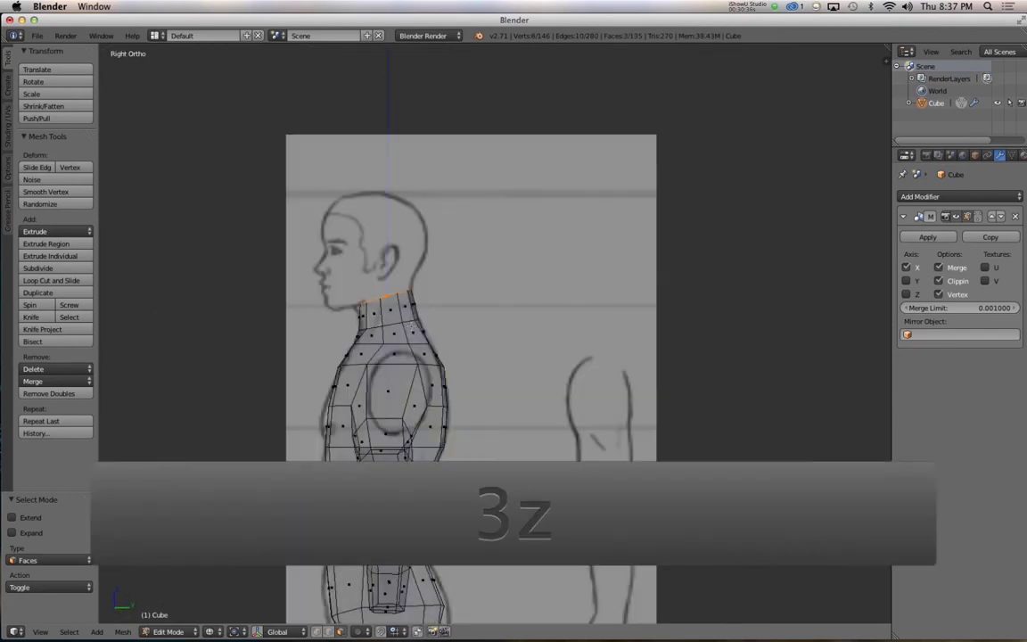
{"action": "left_click_drag", "start_coordinate": [403, 303], "coordinate": [532, 359], "text": "alt+shift"}
{"action": "key", "text": "e"}
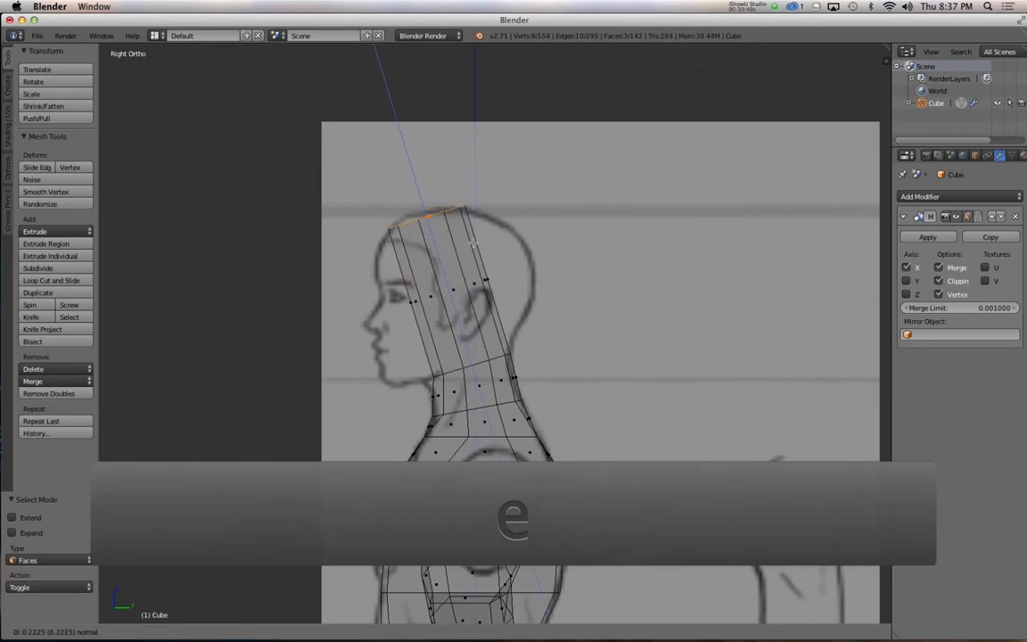
{"action": "left_click", "coordinate": [472, 243]}
Step: In the side view, rotate the extruded top faces 22.269° and then -12.4°, and move them 0.018 in Y and 0.004 in Z
{"action": "key", "text": "r"}
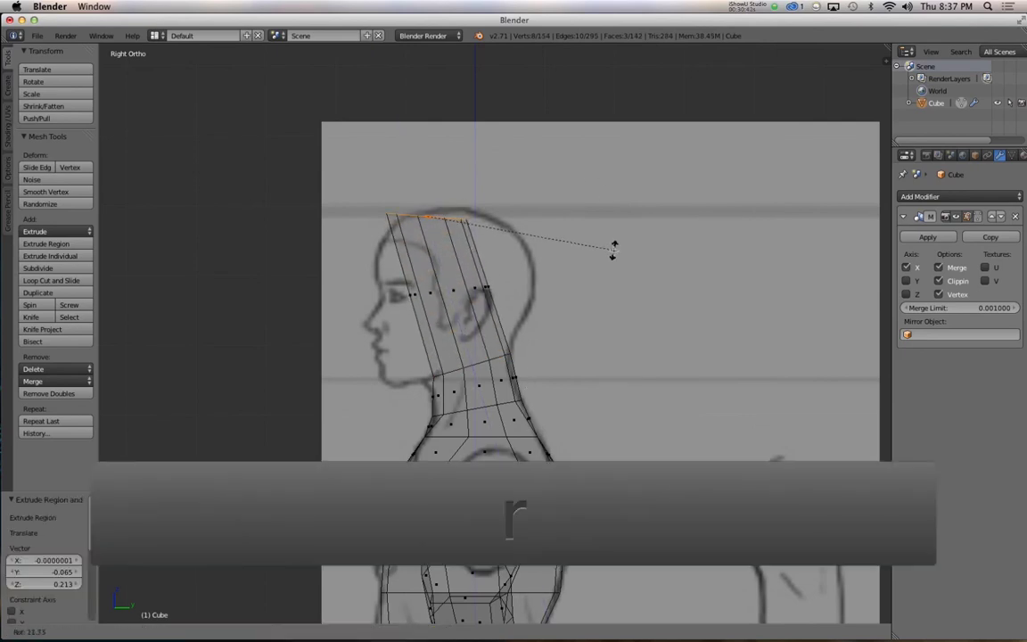
{"action": "left_click", "coordinate": [614, 226]}
{"action": "key", "text": "r"}
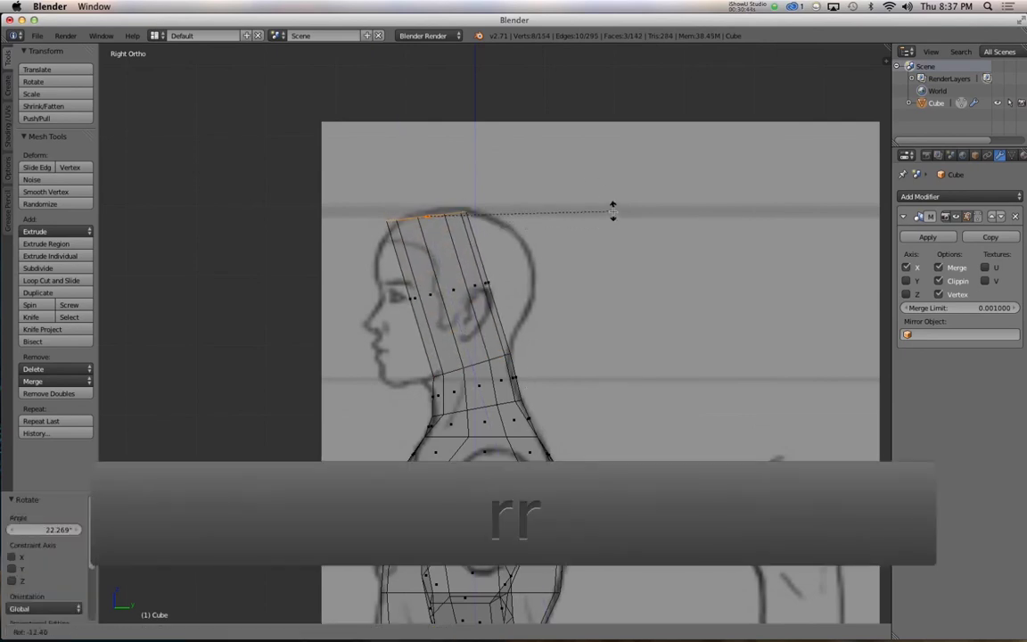
{"action": "key", "text": "g"}
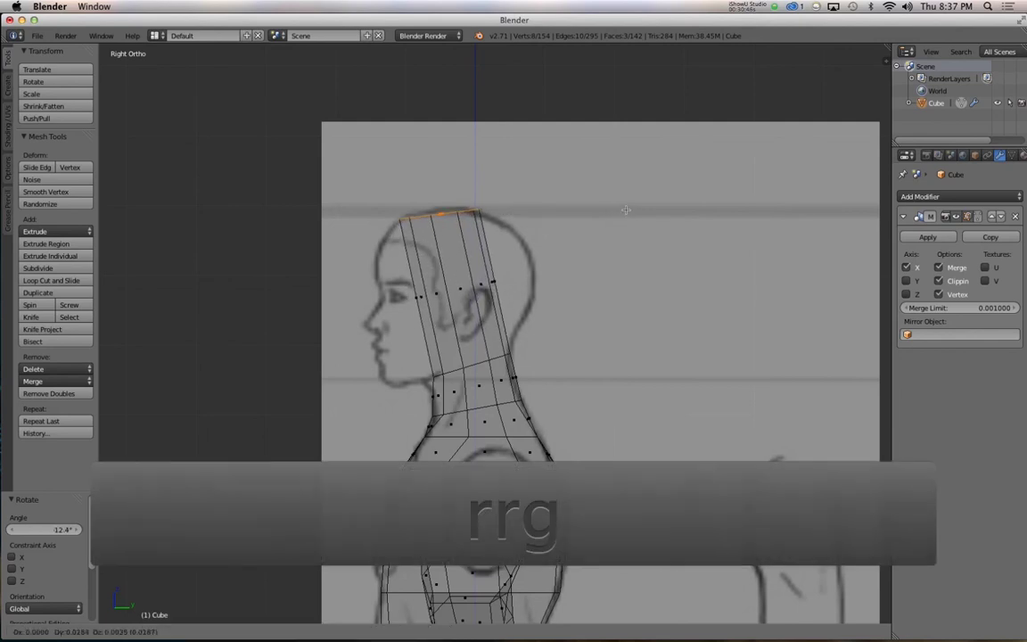
{"action": "left_click", "coordinate": [588, 239]}
Step: In the front view, rotate the head's top faces 7.598° and move them 0.004 in X and -0.004 in Z to follow the skull outline
{"action": "key", "text": "z"}
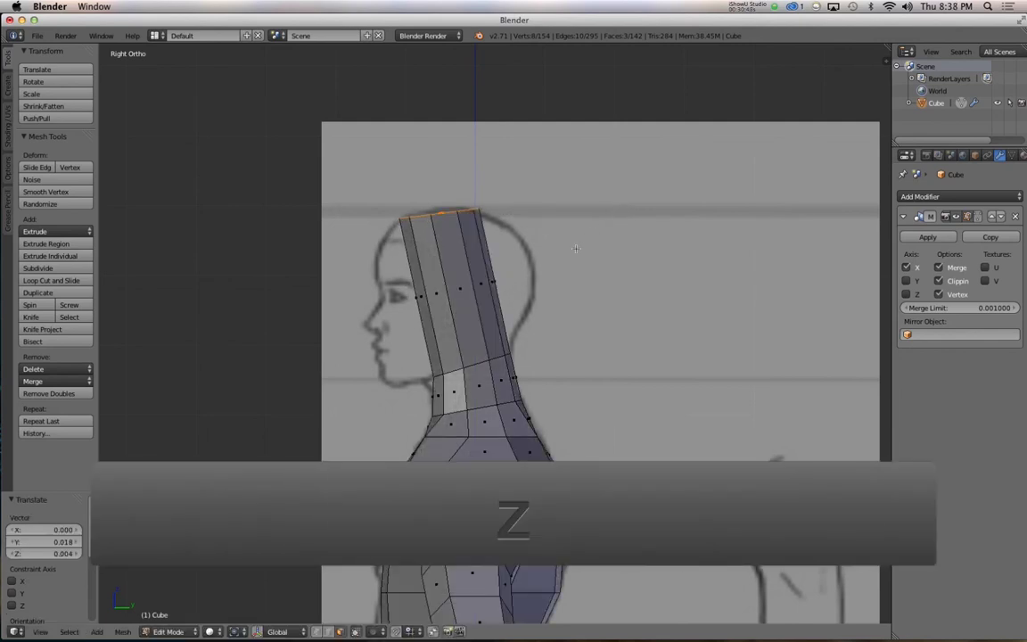
{"action": "key", "text": "1"}
{"action": "key", "text": "z"}
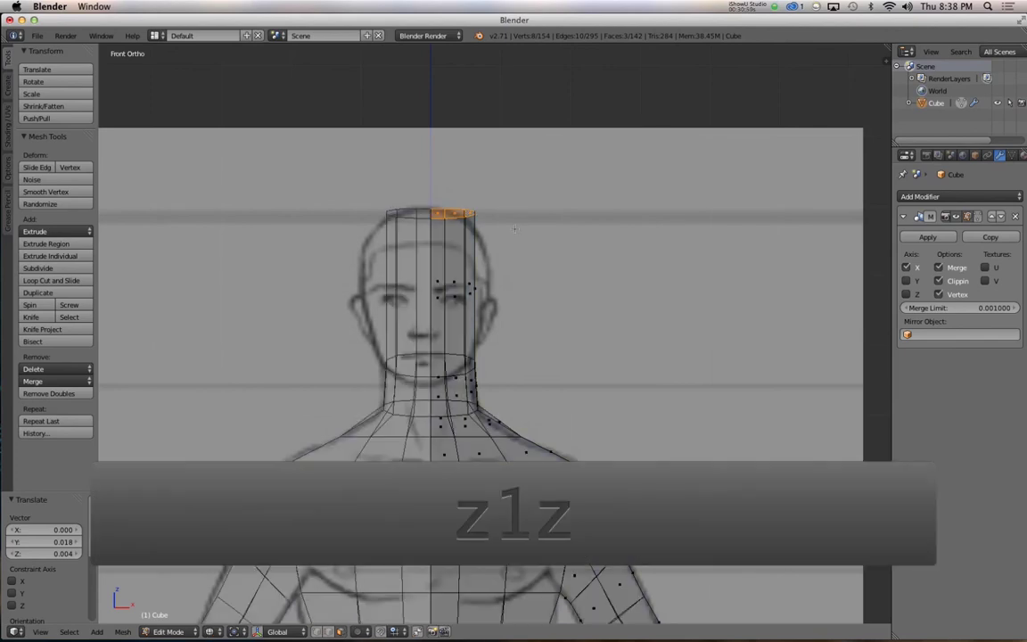
{"action": "key", "text": "z"}
{"action": "key", "text": "ctrl+Tab"}
{"action": "left_click", "coordinate": [508, 203]}
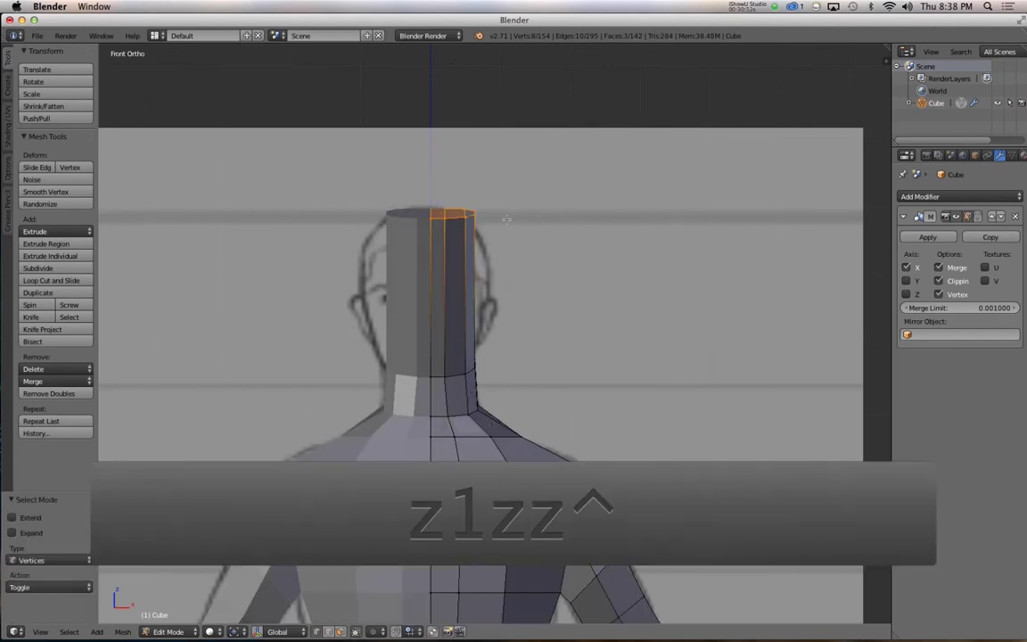
{"action": "key", "text": "z"}
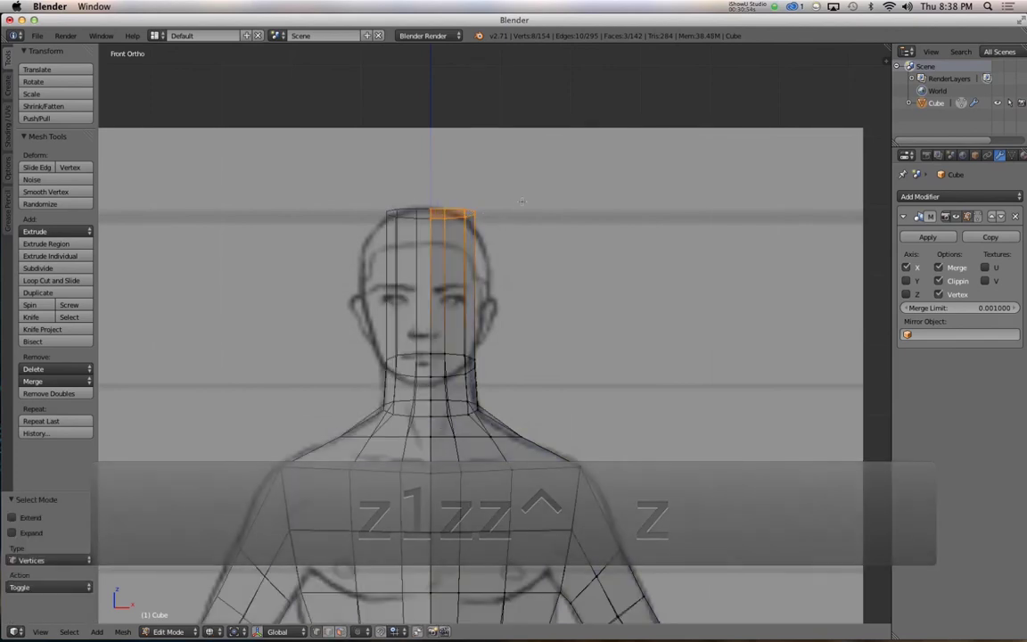
{"action": "key", "text": "r"}
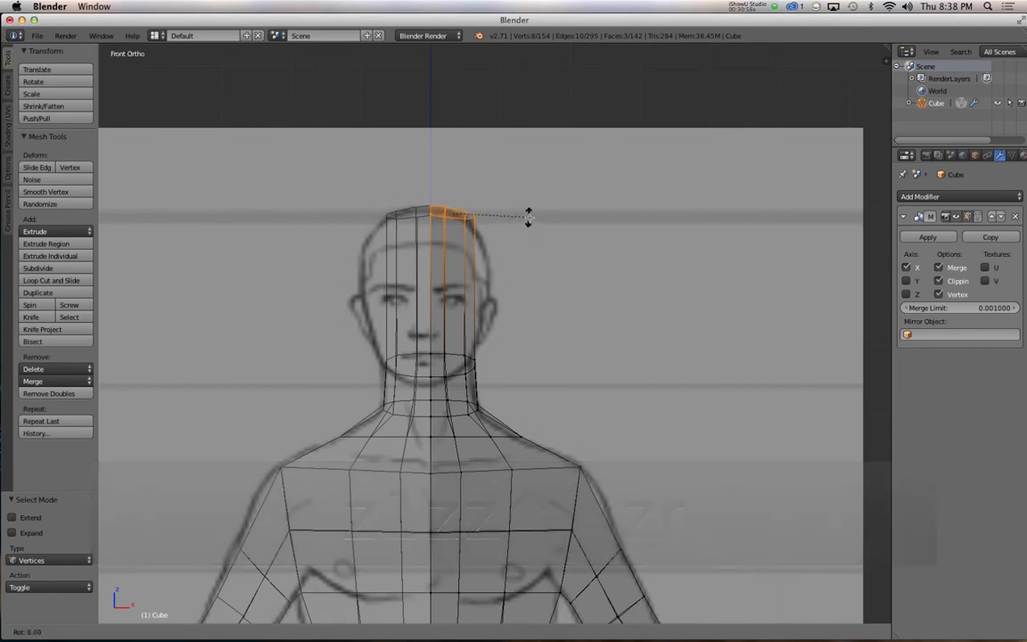
{"action": "left_click", "coordinate": [529, 219]}
{"action": "key", "text": "g"}
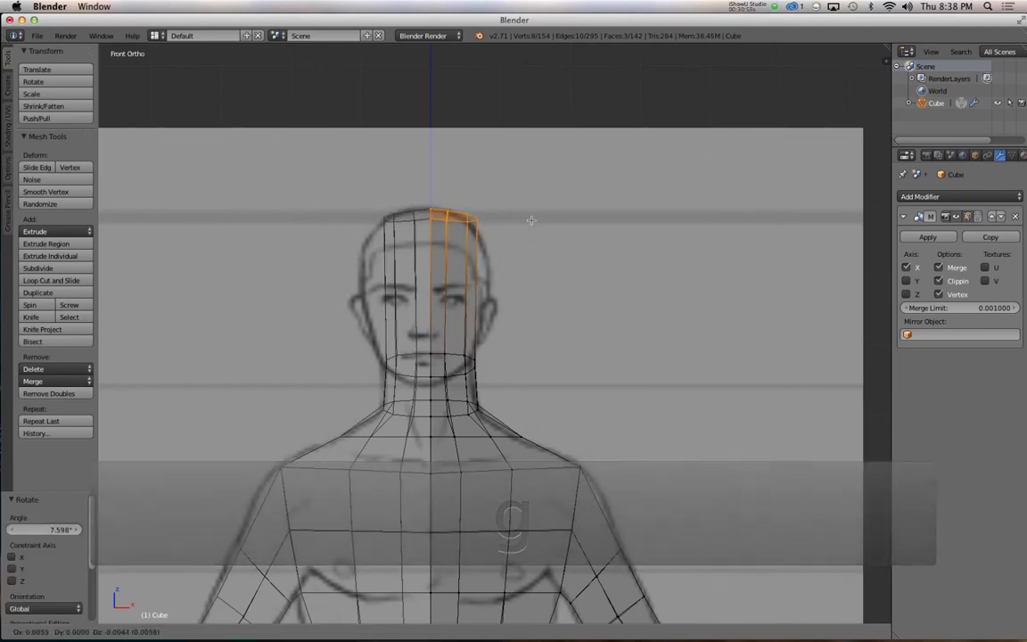
{"action": "left_click", "coordinate": [530, 220]}
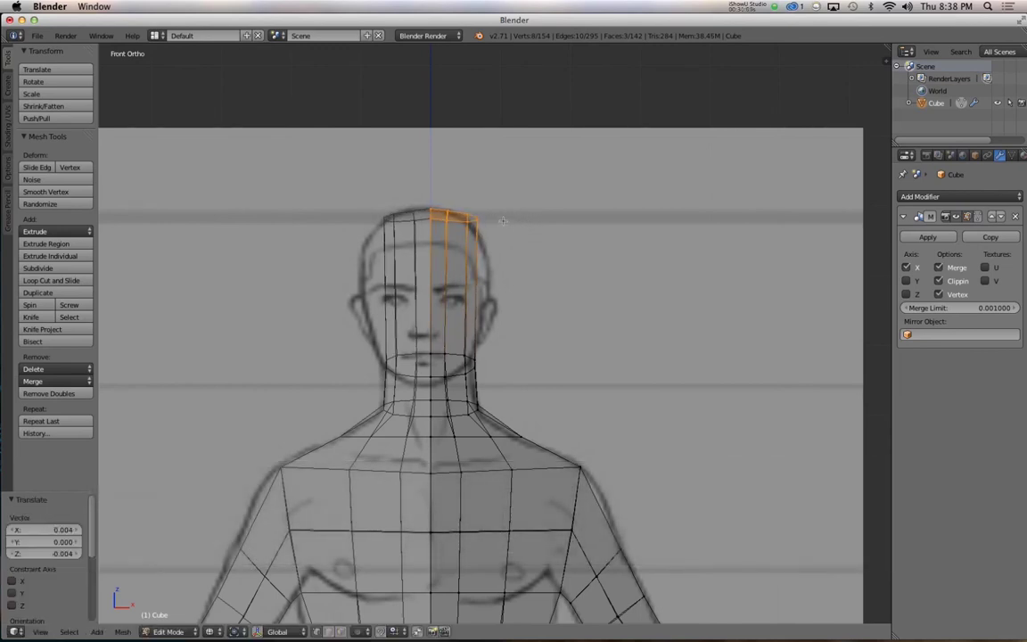
Step: Select only the outermost top face of the head, rotate it 21.121° and lower it by about 0.013
{"action": "key", "text": "a"}
{"action": "key", "text": "b"}
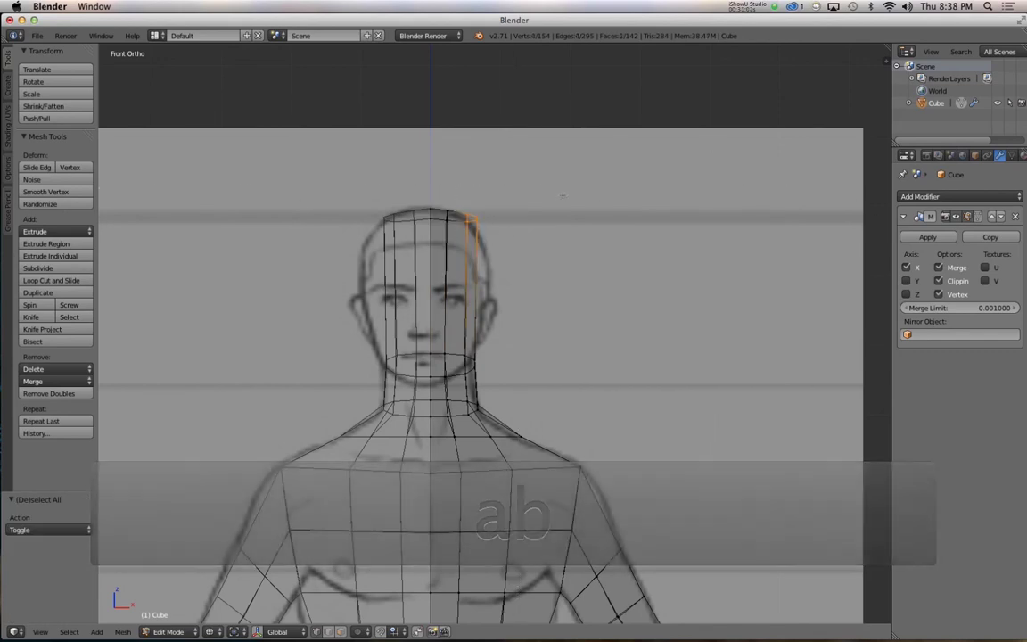
{"action": "key", "text": "r"}
{"action": "left_click", "coordinate": [564, 229]}
{"action": "key", "text": "g"}
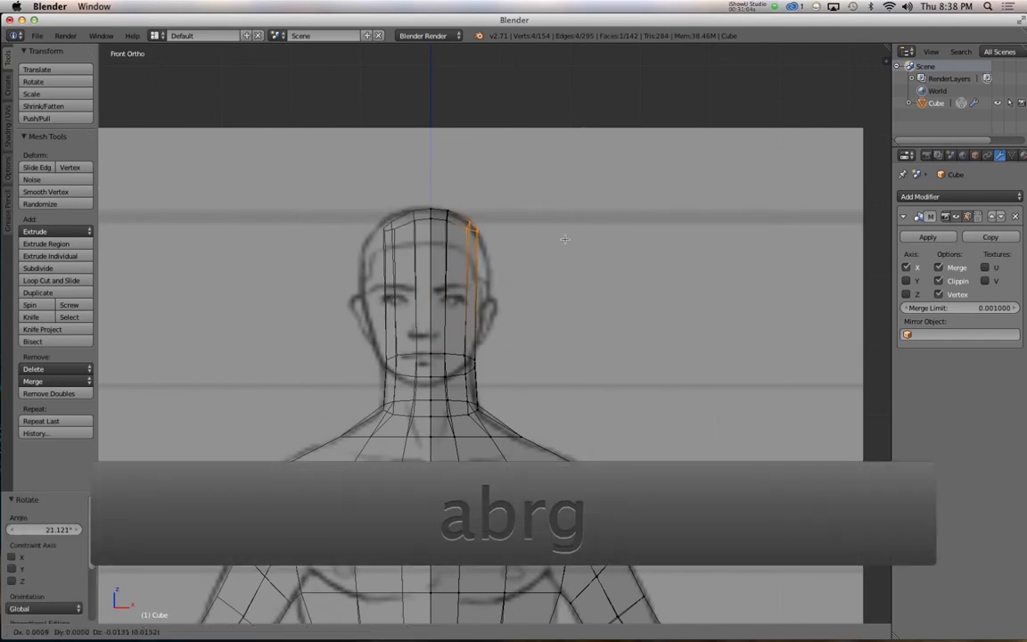
{"action": "left_click", "coordinate": [561, 239]}
Step: Select the two vertices on the inner edge of the outermost top face and move them -0.003 in X and 0.004 in Z
{"action": "key", "text": "a"}
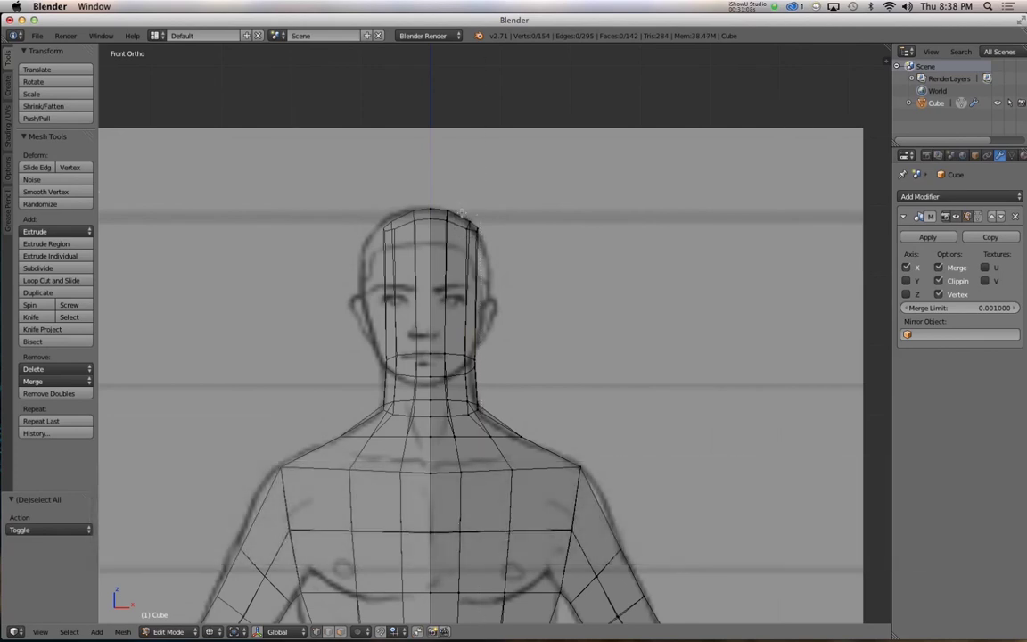
{"action": "key", "text": "b"}
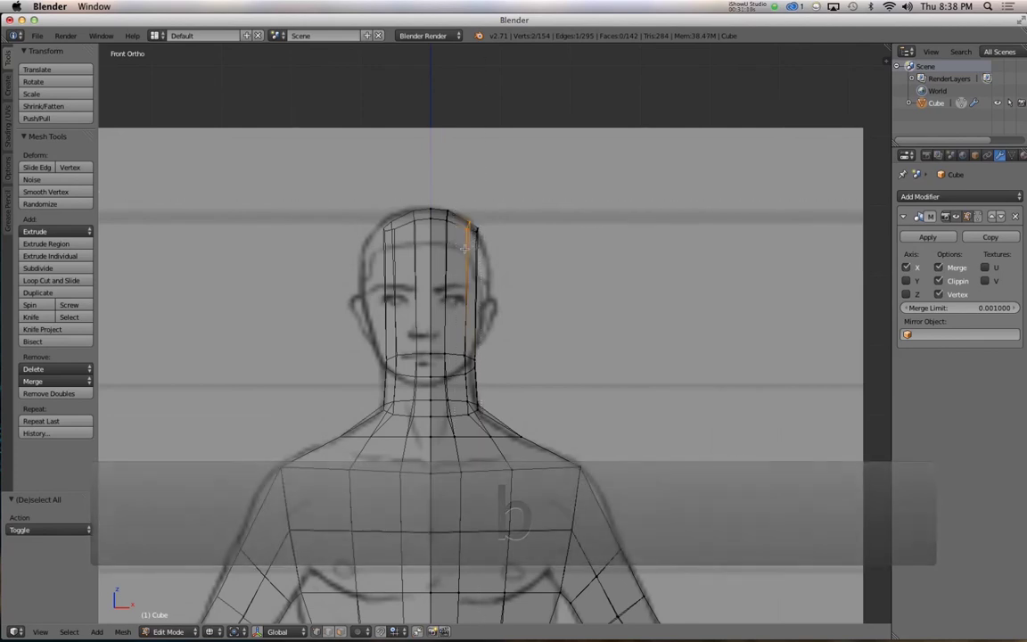
{"action": "left_click_drag", "start_coordinate": [453, 245], "coordinate": [454, 246]}
{"action": "key", "text": "g"}
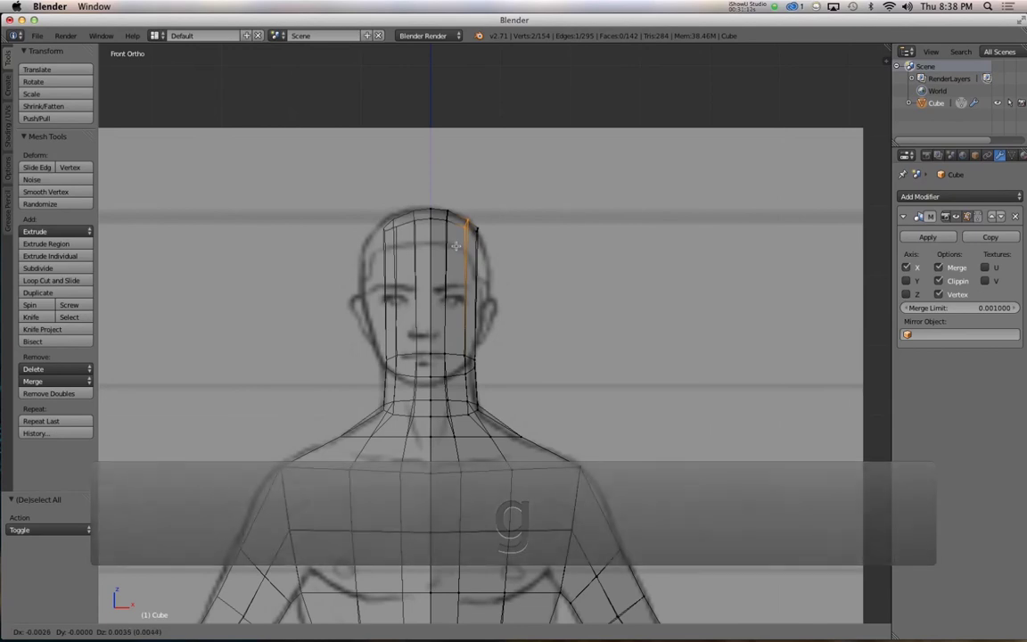
{"action": "left_click", "coordinate": [456, 246]}
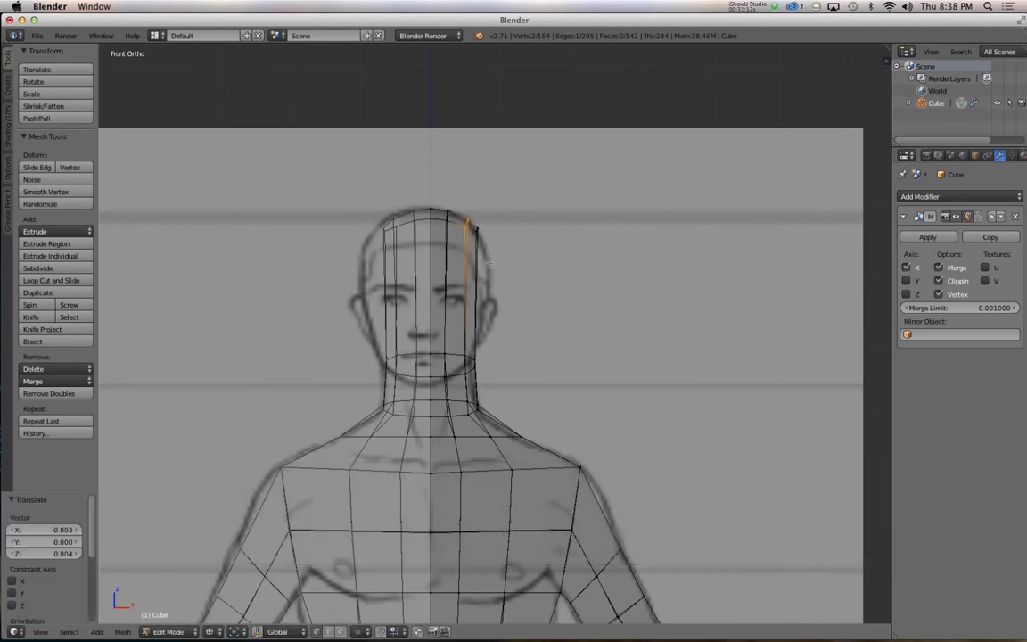
Step: Add two evenly spaced horizontal loop cuts around the head column and show them in the side view
{"action": "key", "text": "alt"}
{"action": "key", "text": "ctrl+r"}
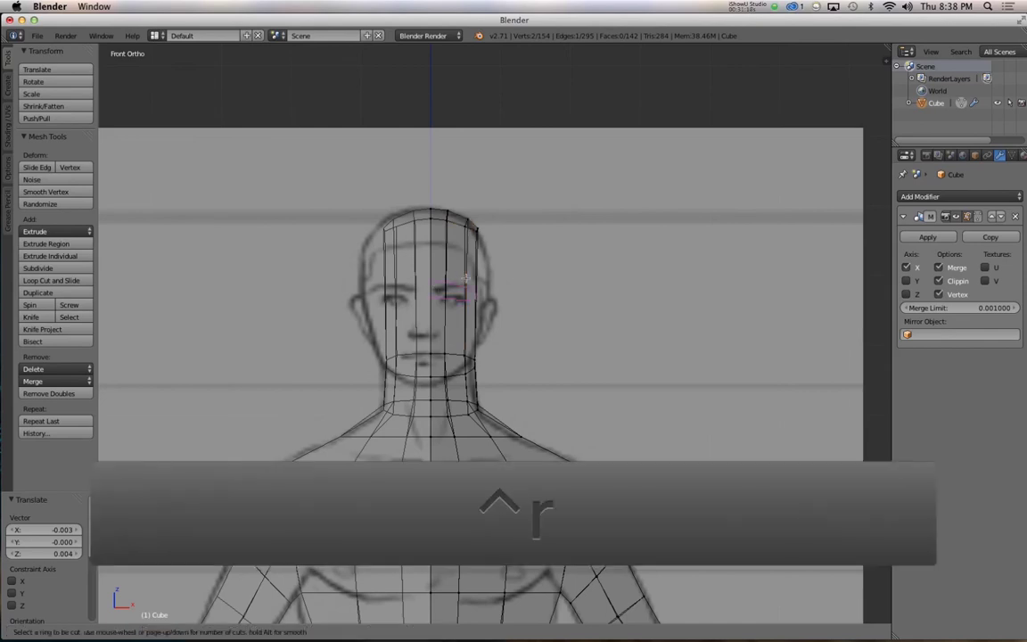
{"action": "scroll", "coordinate": [470, 288], "scroll_direction": "up", "scroll_amount": 1}
{"action": "left_click", "coordinate": [470, 288]}
{"action": "right_click", "coordinate": [469, 288]}
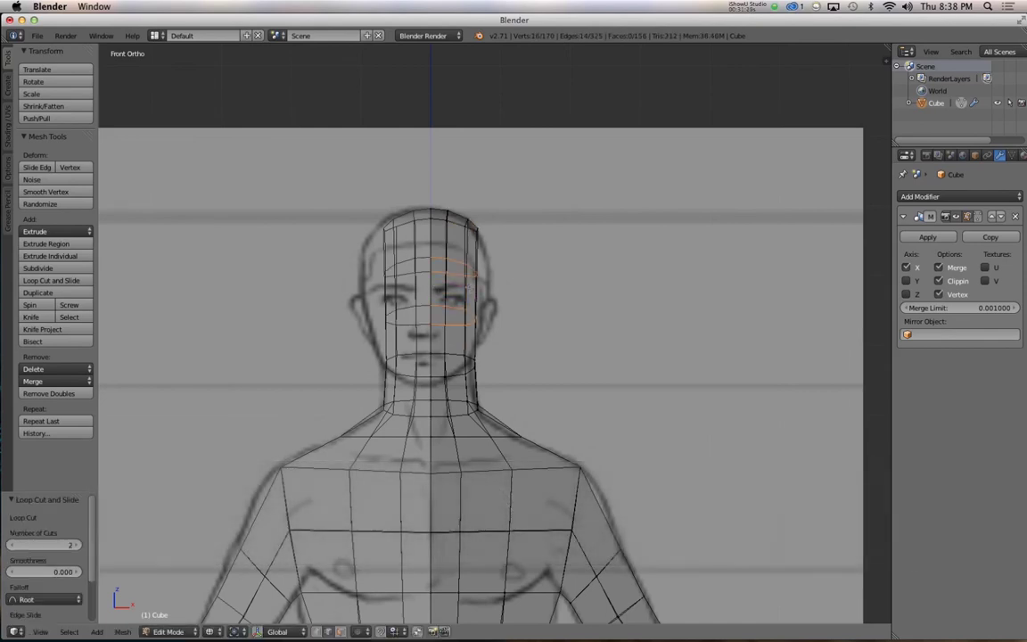
{"action": "key", "text": "KP_3"}
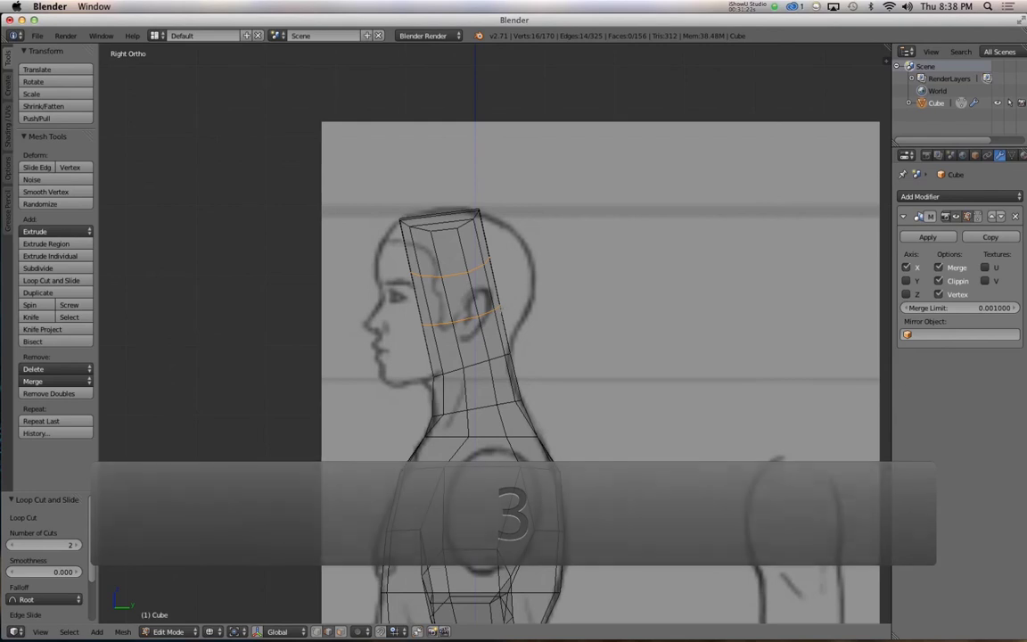
{"action": "key", "text": "s"}
{"action": "key", "text": "x"}
{"action": "left_click", "coordinate": [526, 327]}
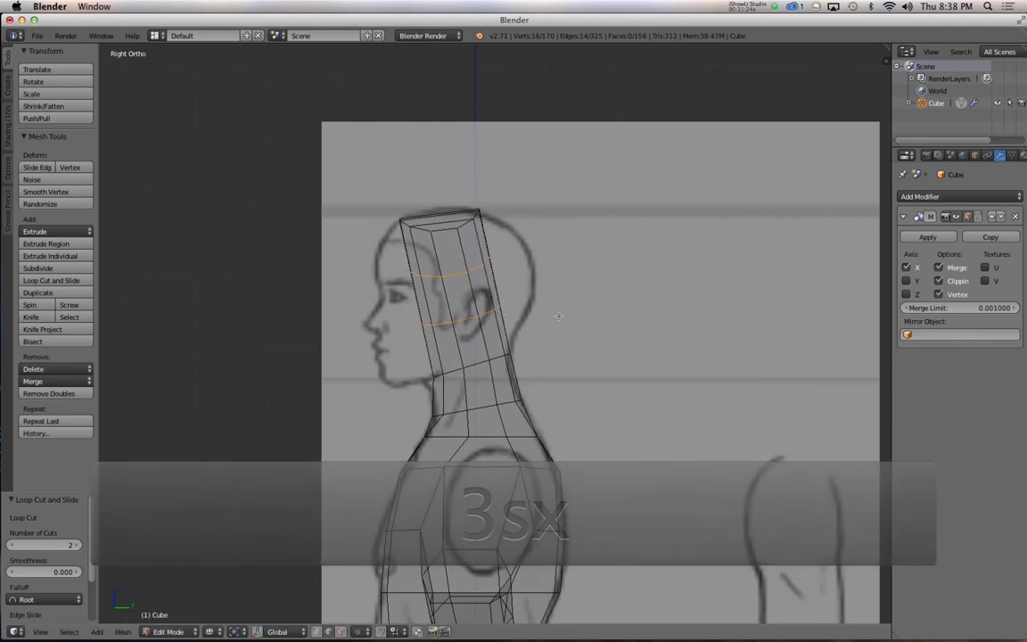
{"action": "key", "text": "s"}
{"action": "key", "text": "y"}
{"action": "right_click", "coordinate": [595, 321]}
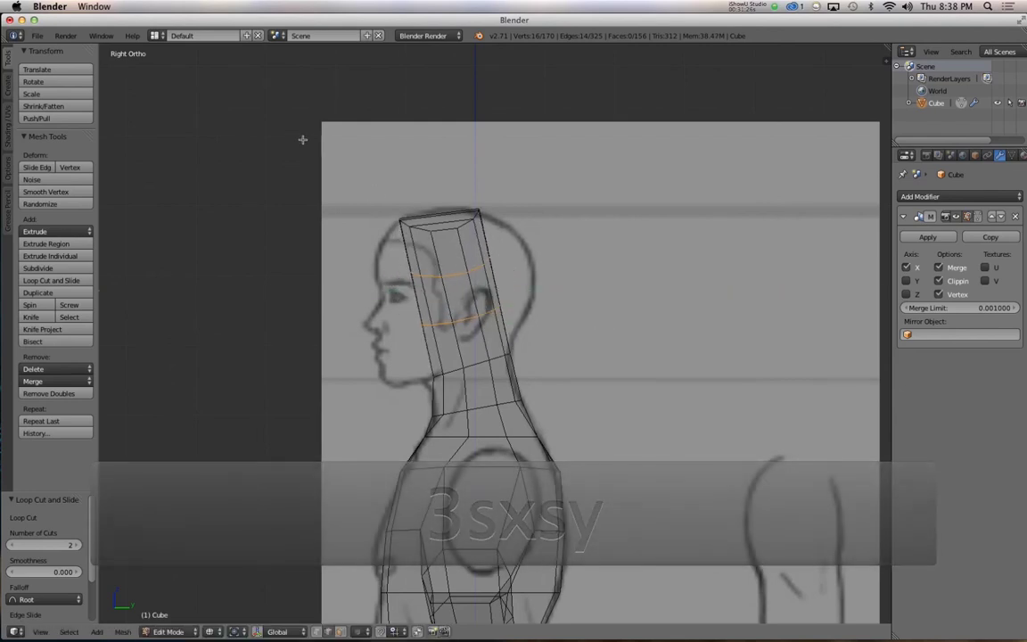
Step: Scale the upper new head loop uniformly by 1.819 toward the skull outline, and select the lower new loop
{"action": "key", "text": "alt"}
{"action": "key", "text": "s"}
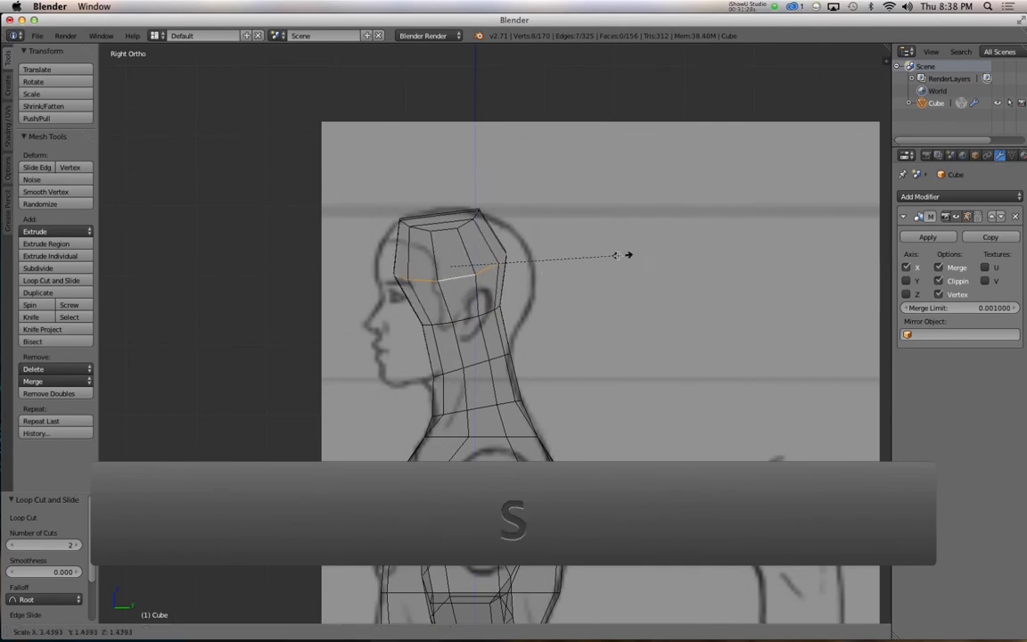
{"action": "left_click", "coordinate": [667, 262]}
{"action": "right_click", "coordinate": [473, 319], "text": "alt"}
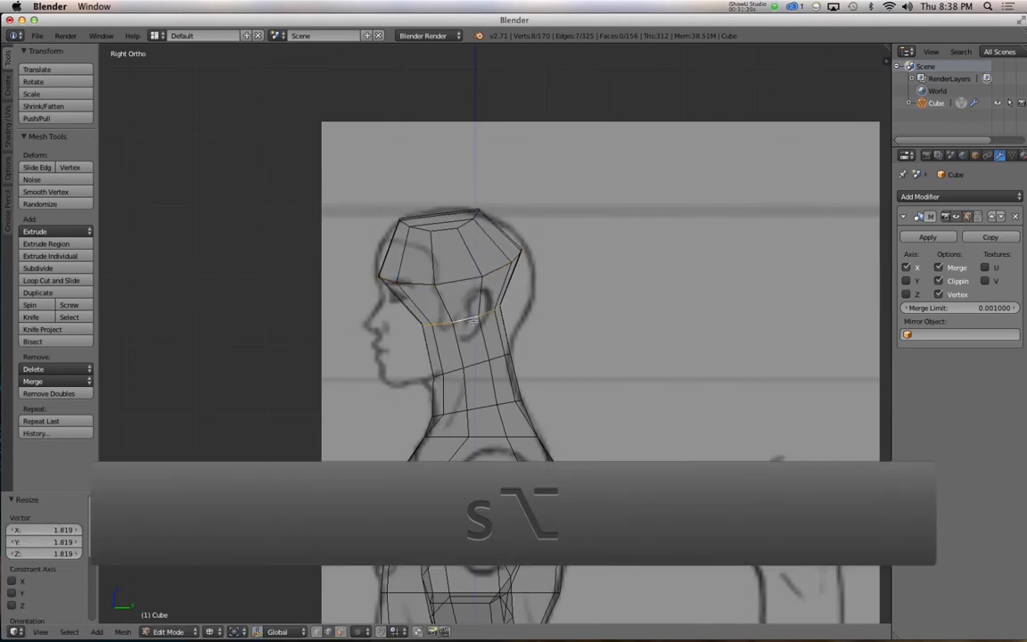
Step: Scale the lower new head loop uniformly by 1.964 toward the head outline, and select the upper new loop
{"action": "key", "text": "s"}
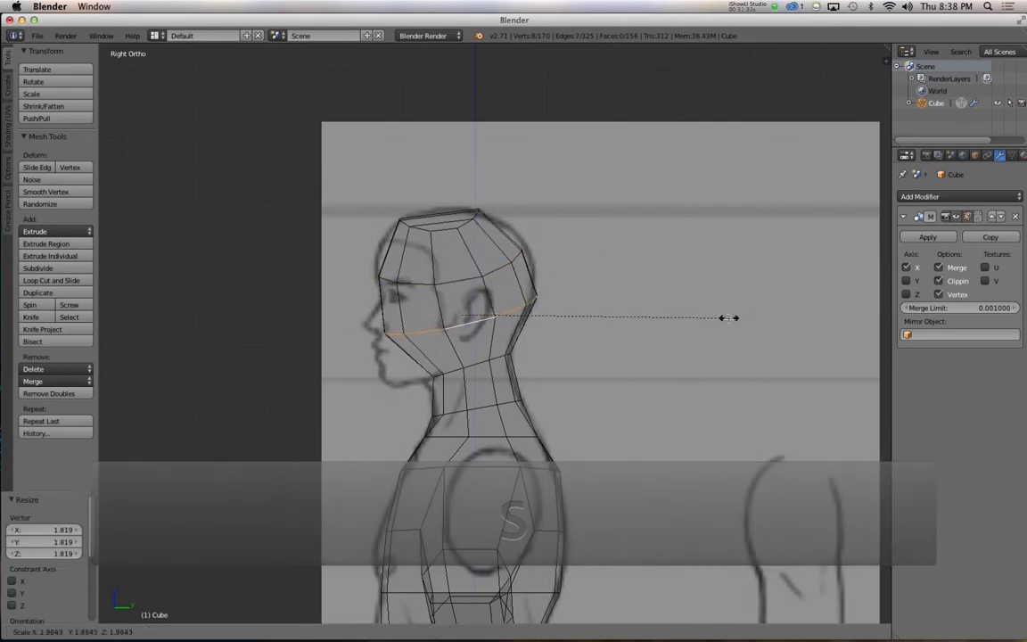
{"action": "left_click", "coordinate": [728, 319]}
{"action": "key", "text": "alt"}
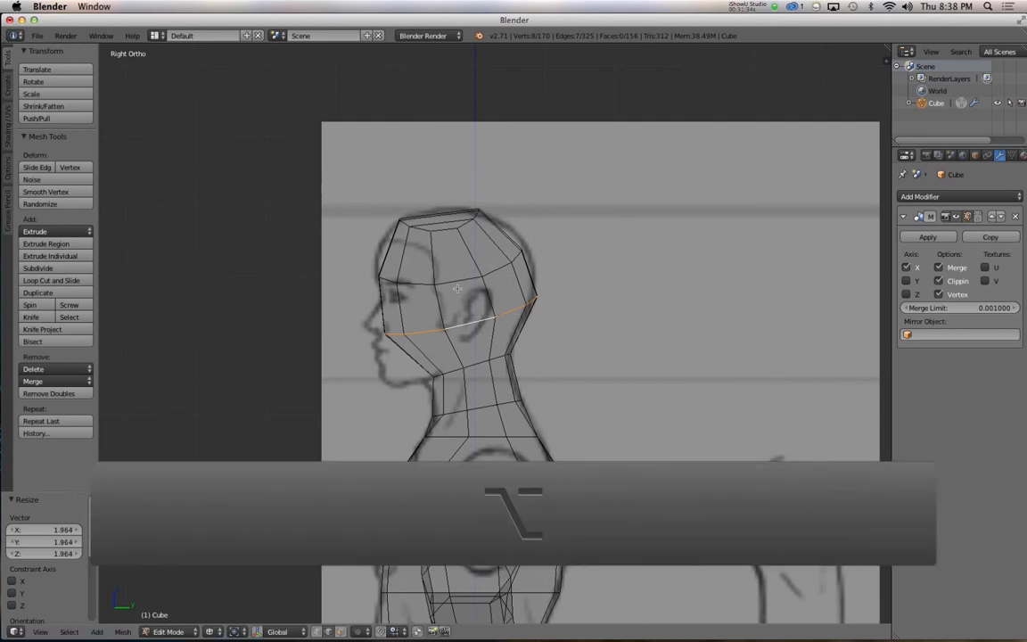
{"action": "key", "text": "y"}
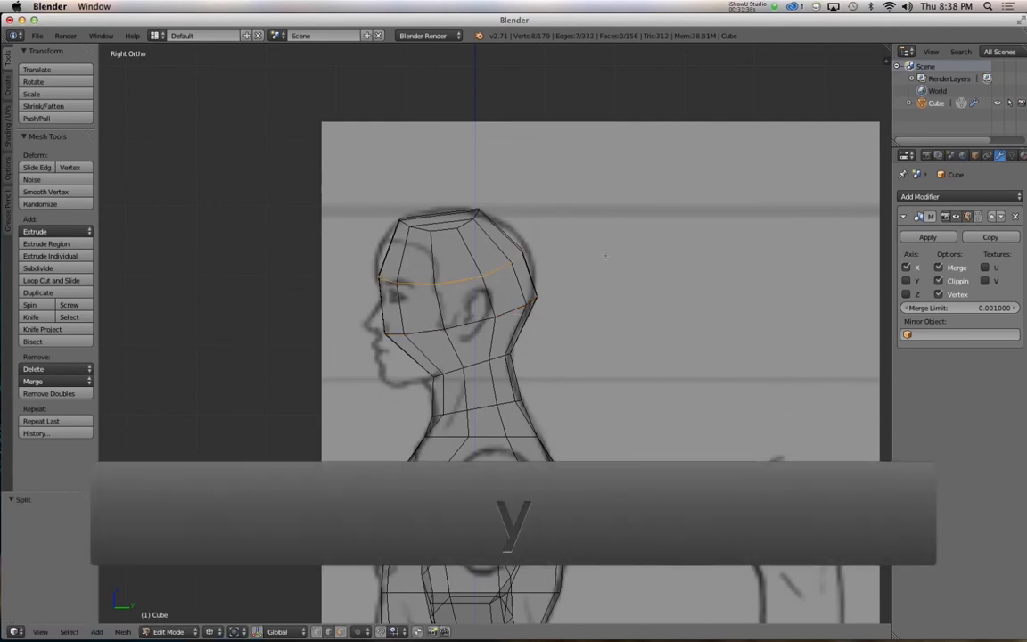
{"action": "key", "text": "r"}
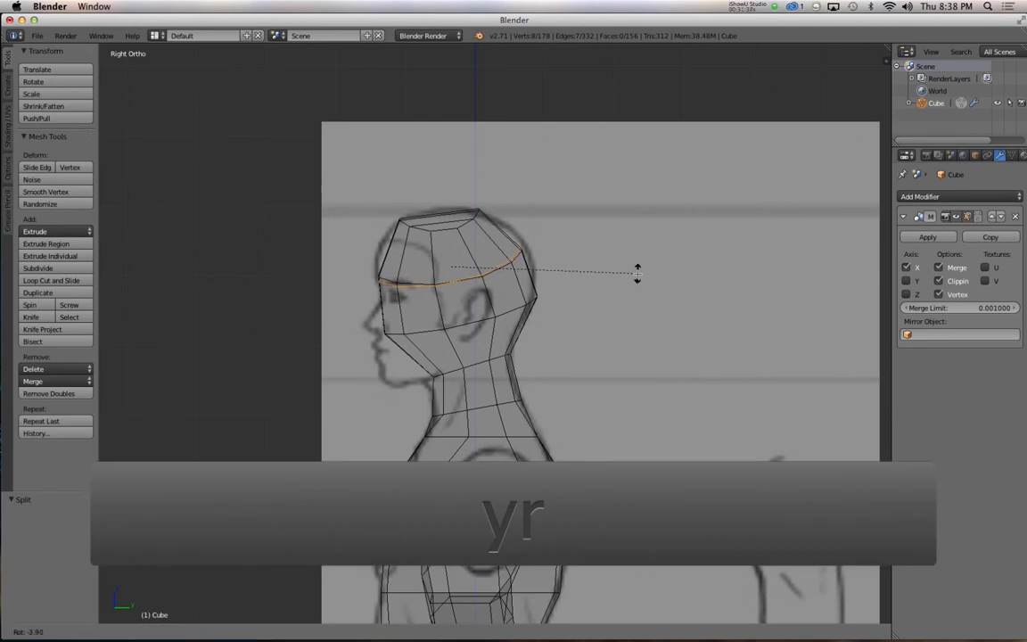
{"action": "left_click", "coordinate": [627, 254]}
{"action": "key", "text": "super+z"}
{"action": "key", "text": "super+z"}
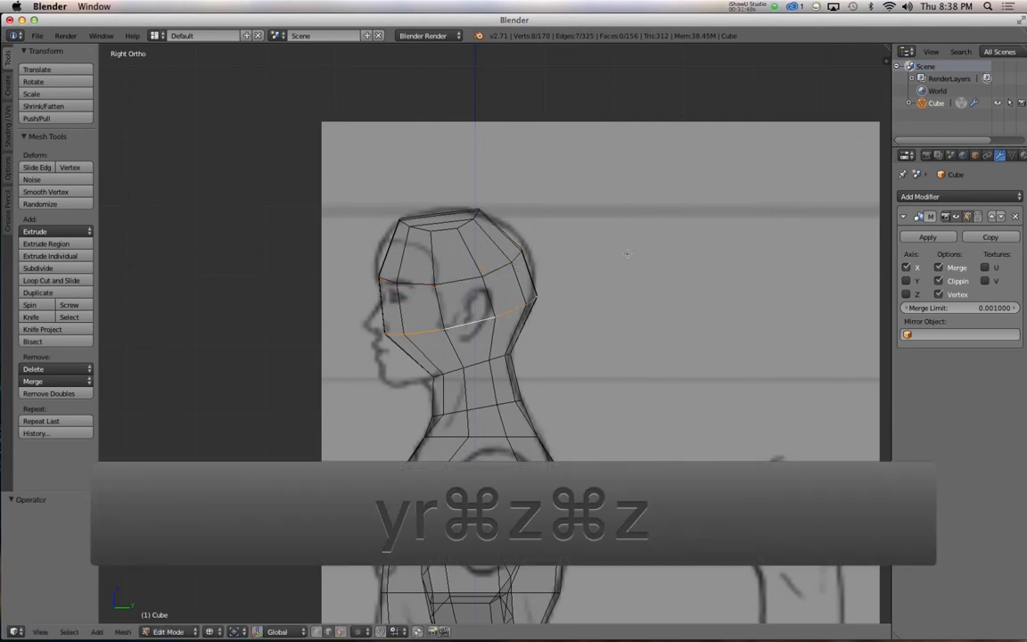
Step: Select the upper new head loop and rotate it by -6.472° in the side view
{"action": "key", "text": "alt"}
{"action": "key", "text": "r"}
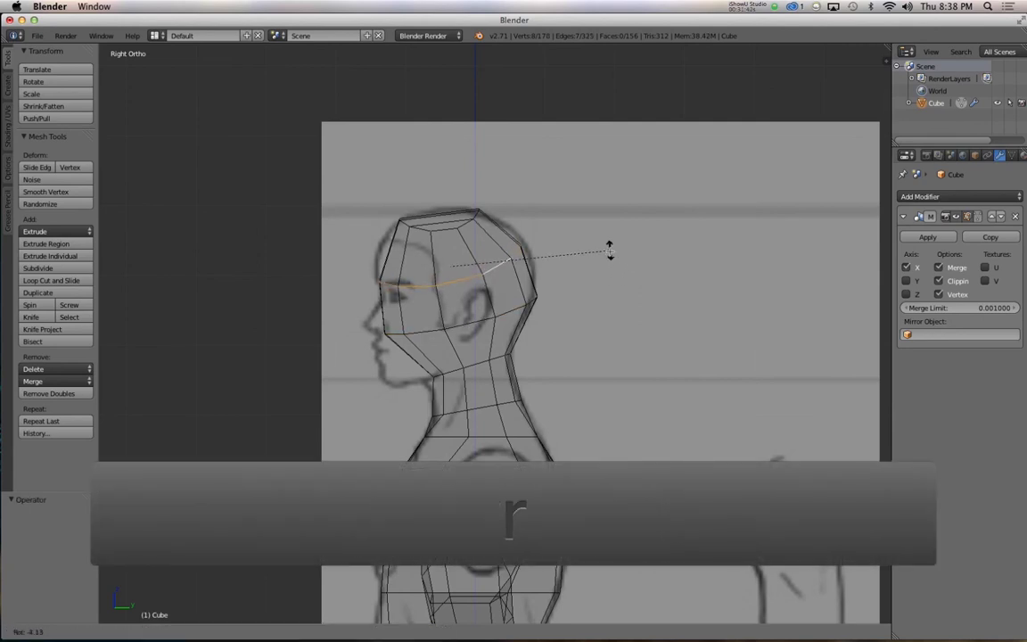
{"action": "left_click", "coordinate": [588, 253]}
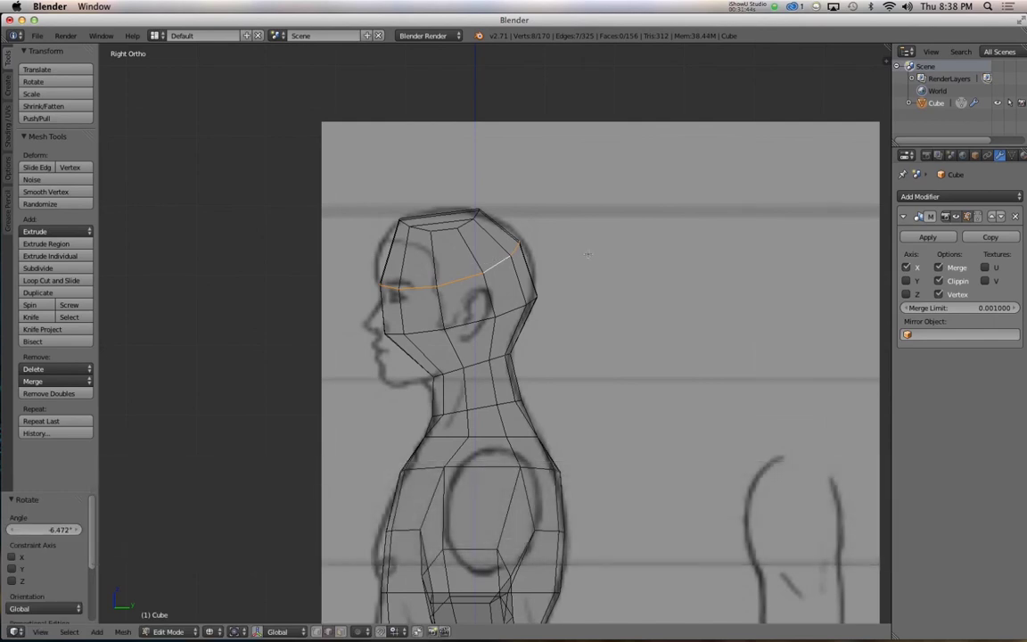
Step: Slide the upper head loop toward the crown with a factor of -0.515 and scale it uniformly by 1.167
{"action": "key", "text": "g"}
{"action": "key", "text": "g"}
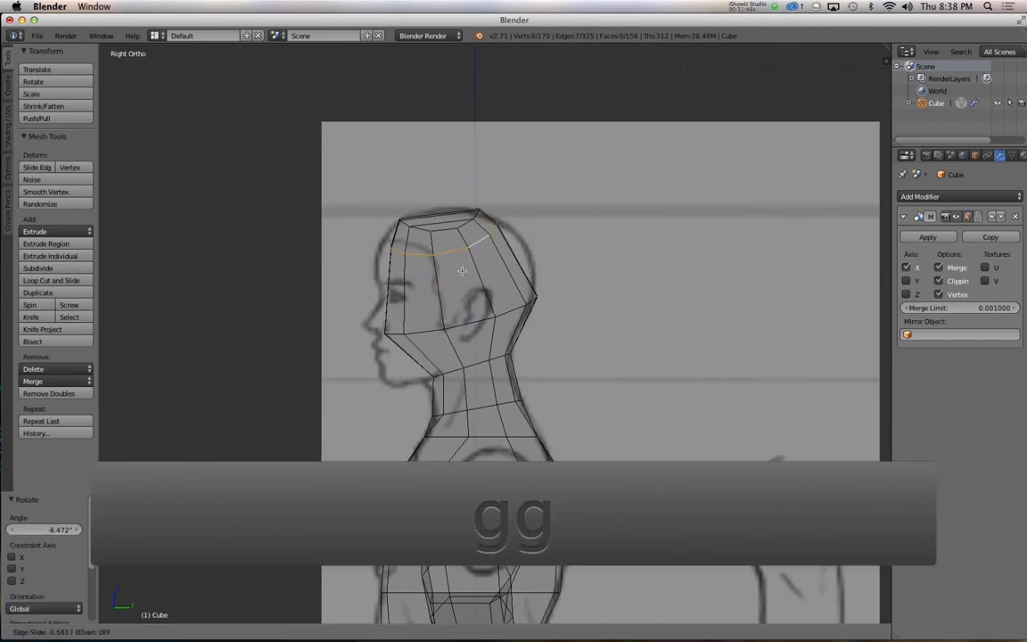
{"action": "left_click", "coordinate": [462, 270]}
{"action": "key", "text": "s"}
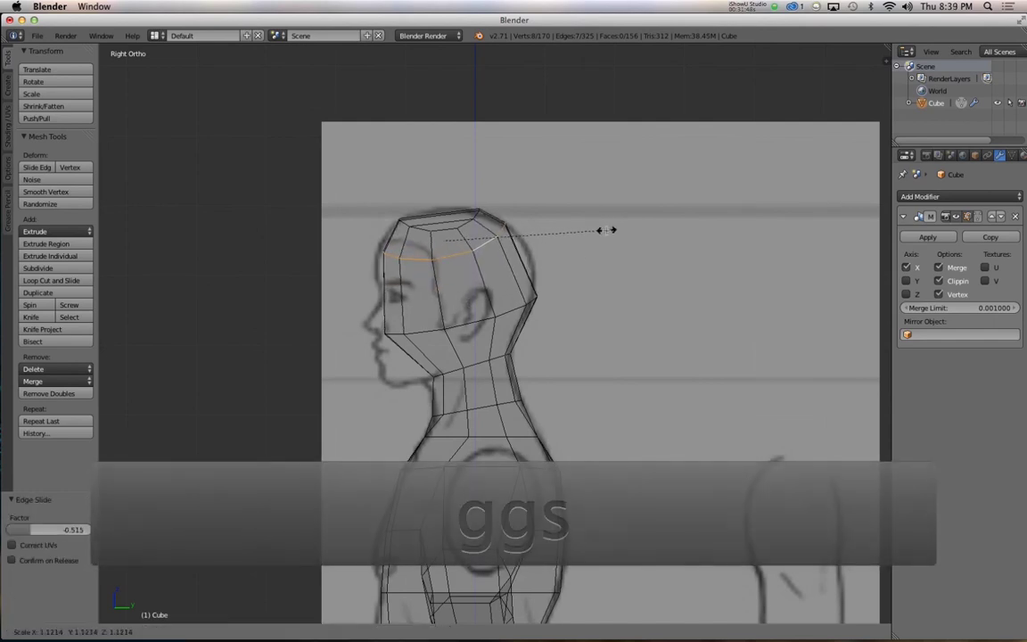
{"action": "left_click", "coordinate": [612, 233]}
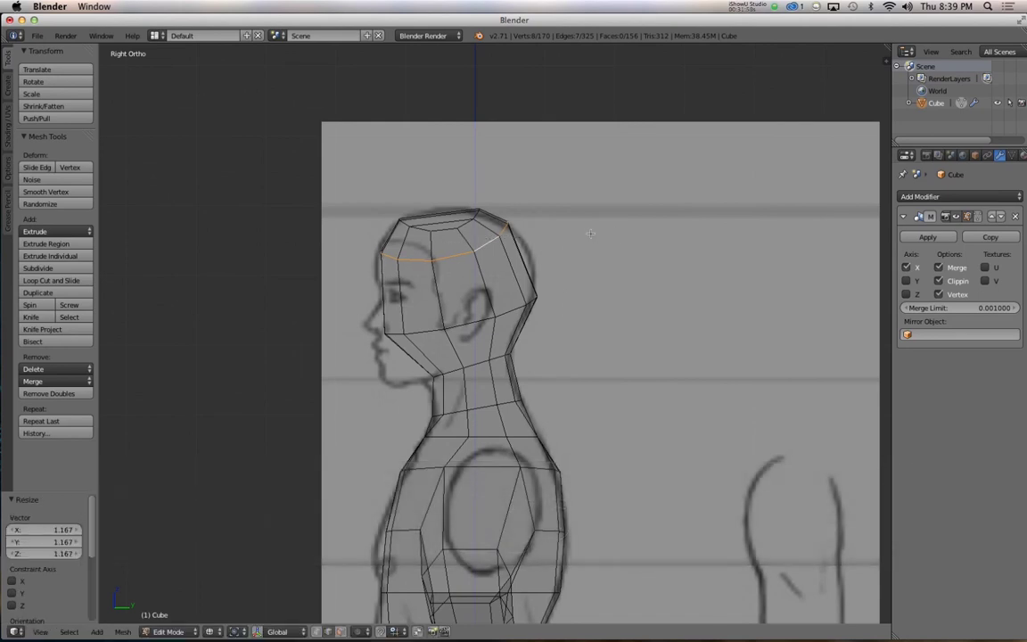
Step: Switch to vertex selection and rotate the upper head loop by -9.767° in the solid front view
{"action": "key", "text": "ctrl+Tab"}
{"action": "left_click", "coordinate": [571, 234]}
{"action": "key", "text": "1"}
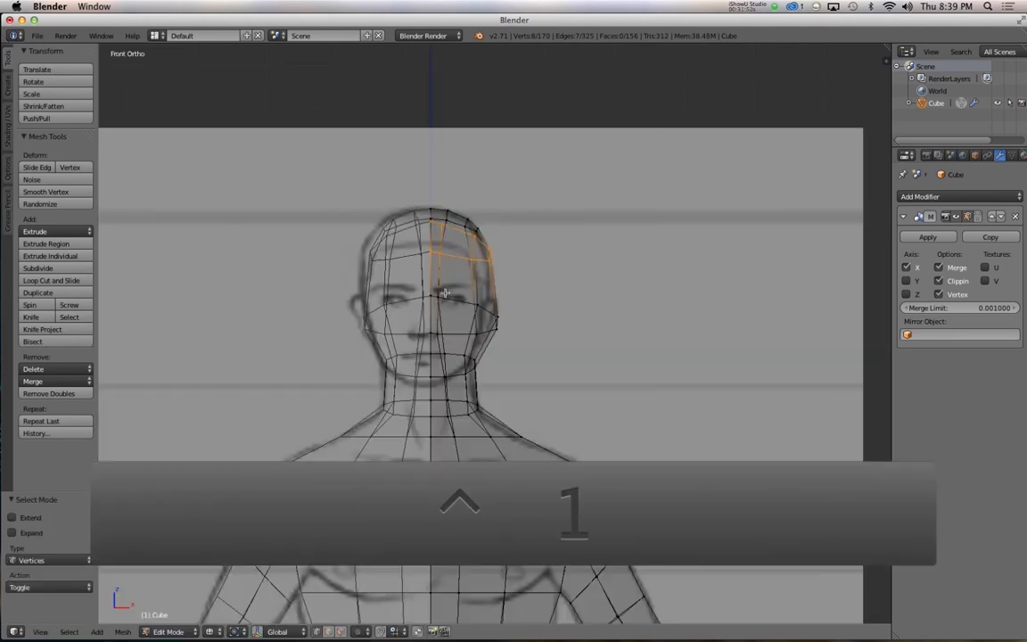
{"action": "key", "text": "z"}
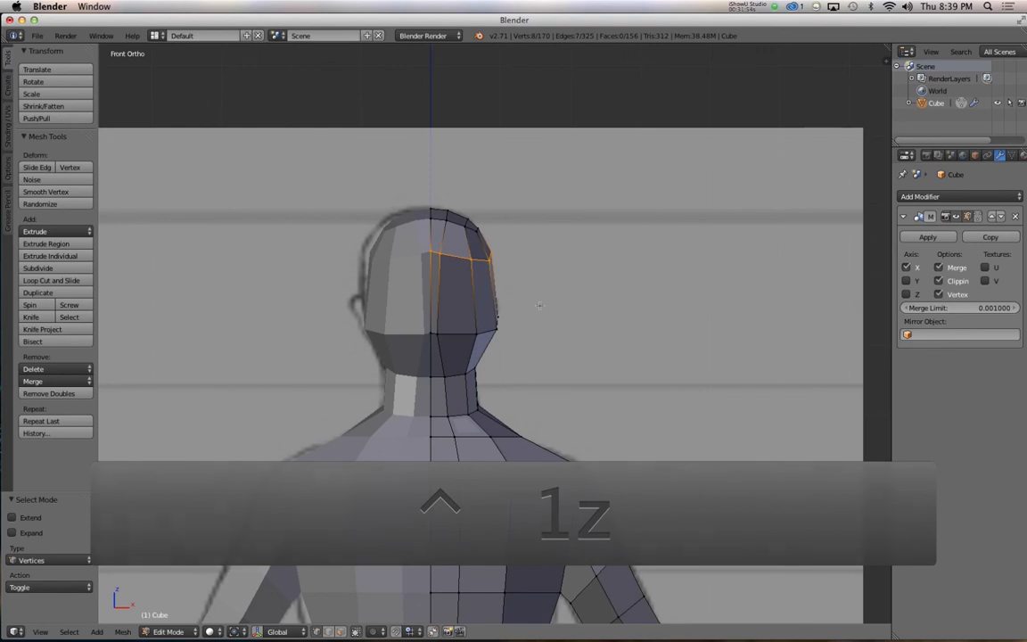
{"action": "key", "text": "r"}
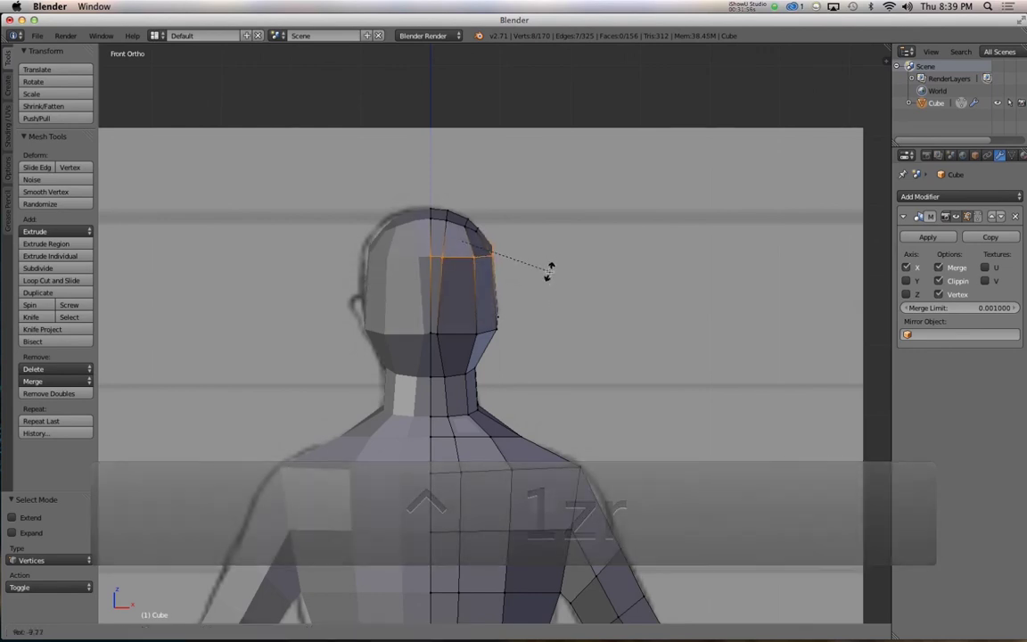
{"action": "left_click", "coordinate": [547, 271]}
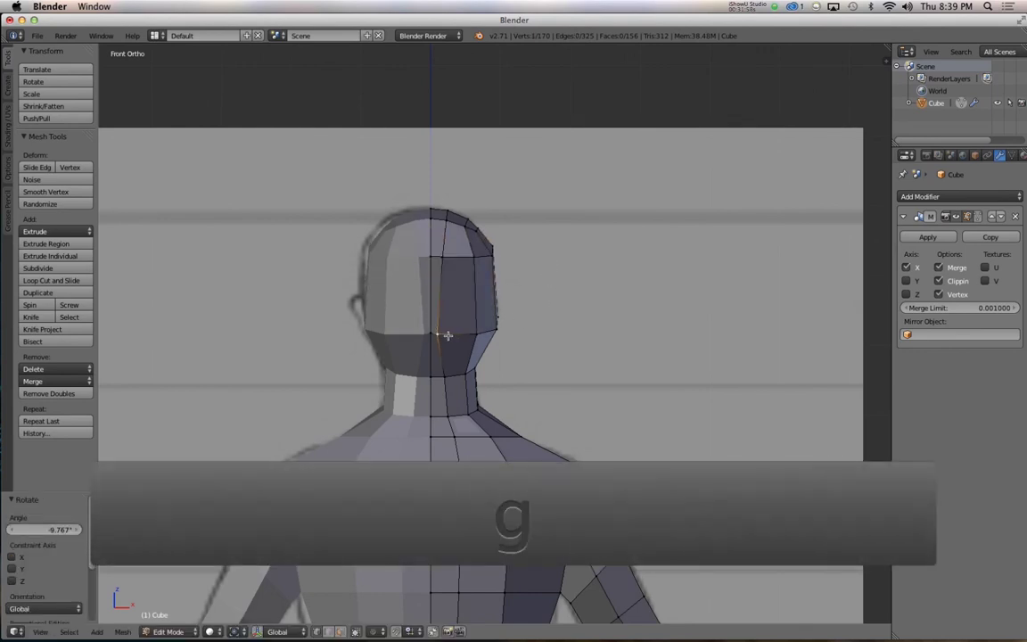
Step: Slide the lower face vertex beside the centreline outward by 0.188 and the matching vertical edge at the back of the head by 0.282
{"action": "key", "text": "g"}
{"action": "left_click", "coordinate": [443, 336]}
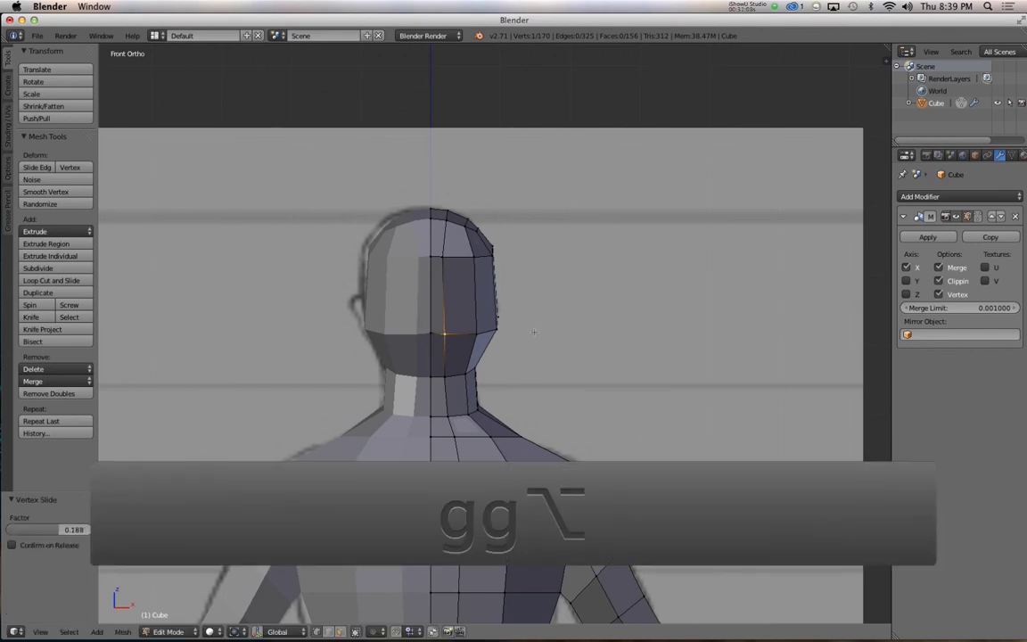
{"action": "left_click_drag", "start_coordinate": [443, 336], "coordinate": [495, 322], "text": "alt"}
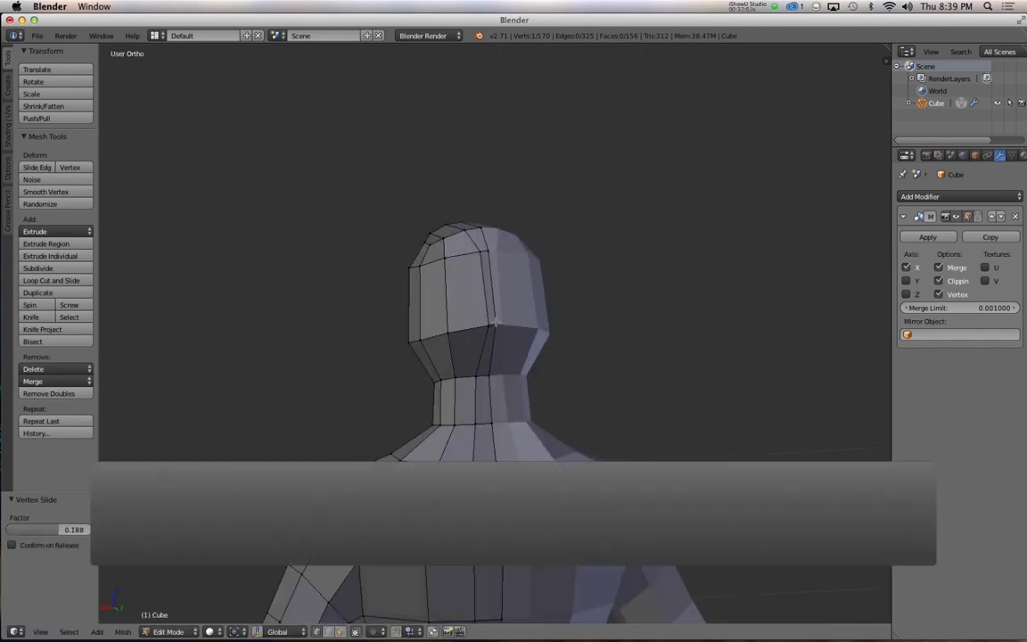
{"action": "left_click", "coordinate": [472, 253], "text": "shift"}
{"action": "key", "text": "g"}
{"action": "key", "text": "g"}
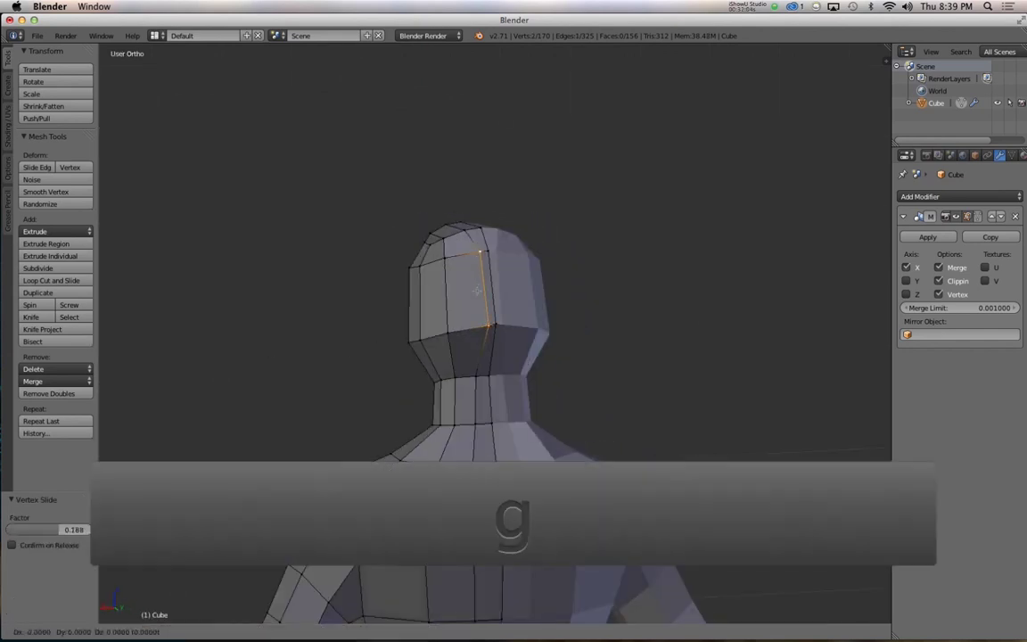
{"action": "left_click", "coordinate": [470, 292]}
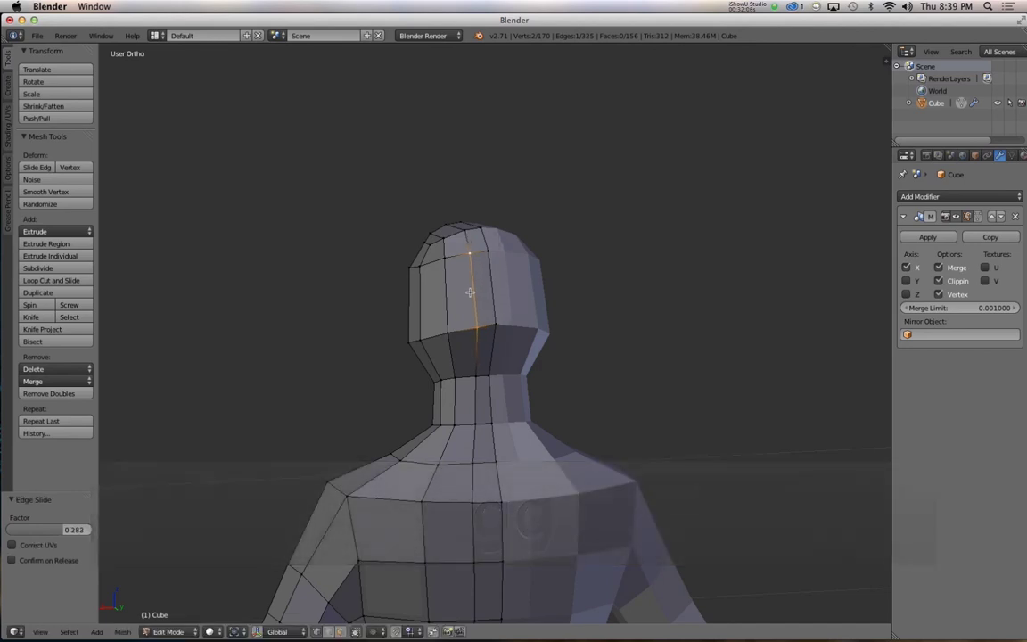
Step: Select the lower head loop in the wireframe side view, rotate it by -5.174° and lower it toward the jaw
{"action": "key", "text": "1"}
{"action": "key", "text": "3"}
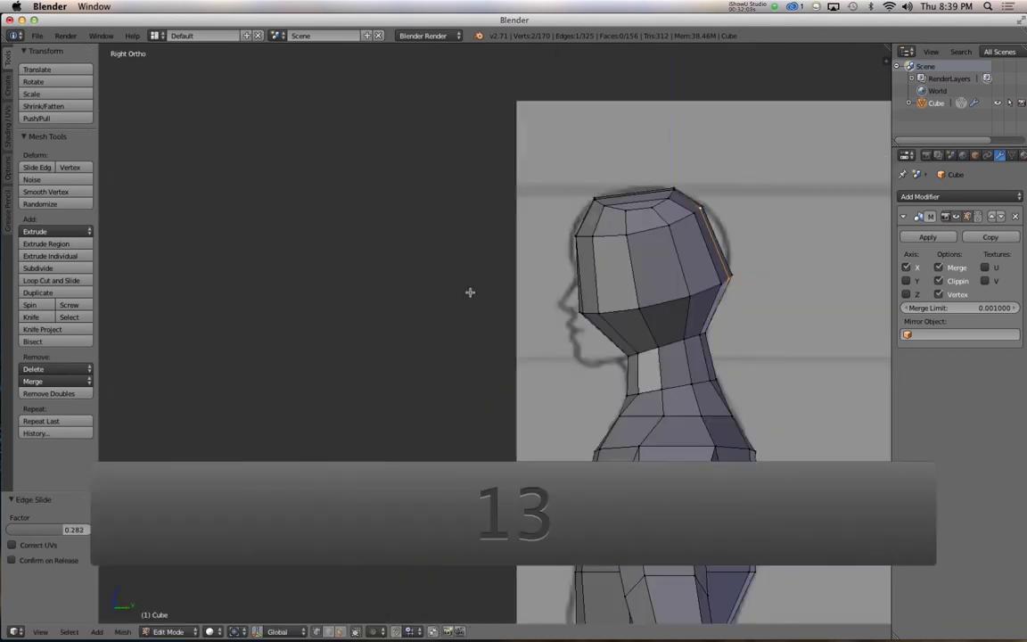
{"action": "key", "text": "z"}
{"action": "key", "text": "alt"}
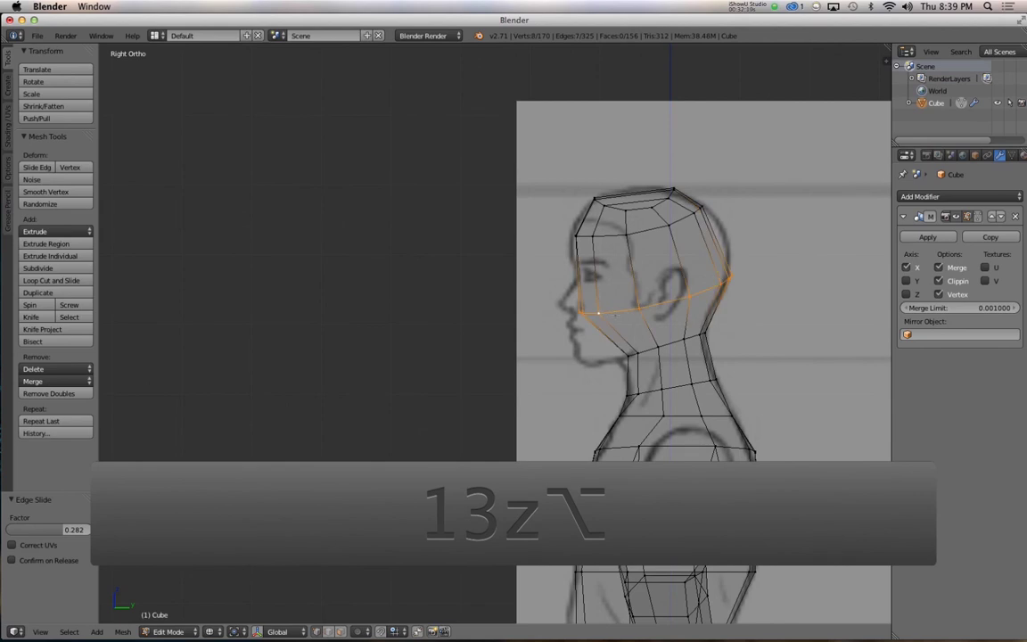
{"action": "key", "text": "r"}
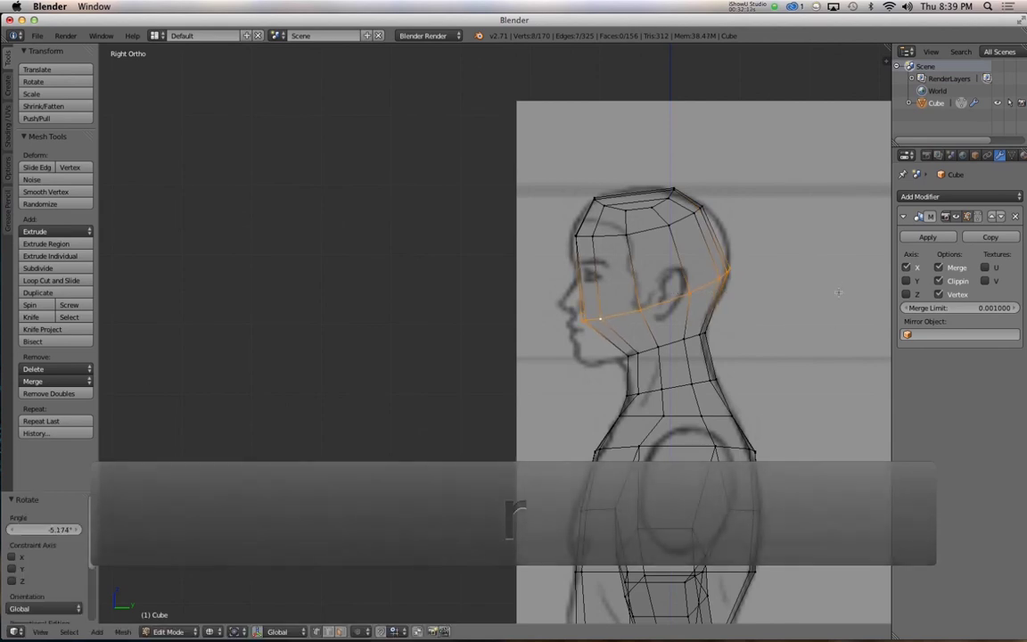
{"action": "key", "text": "g"}
{"action": "left_click", "coordinate": [638, 343]}
Step: Select only the three front vertices of the lower head loop and move them -0.044 in Z to the chin
{"action": "key", "text": "a"}
{"action": "key", "text": "b"}
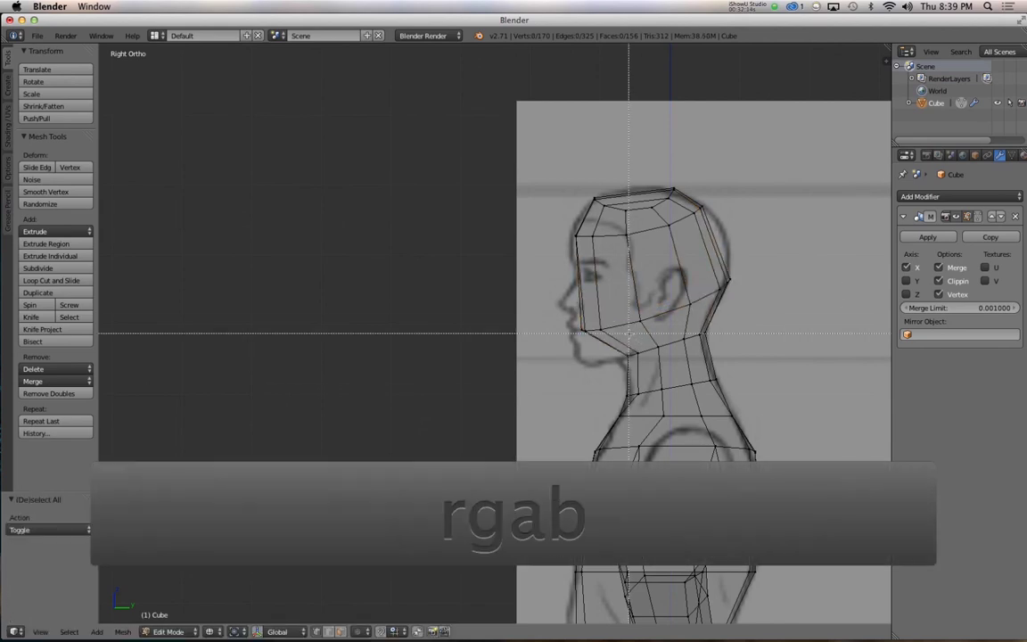
{"action": "left_click_drag", "start_coordinate": [615, 246], "coordinate": [574, 331]}
{"action": "key", "text": "g"}
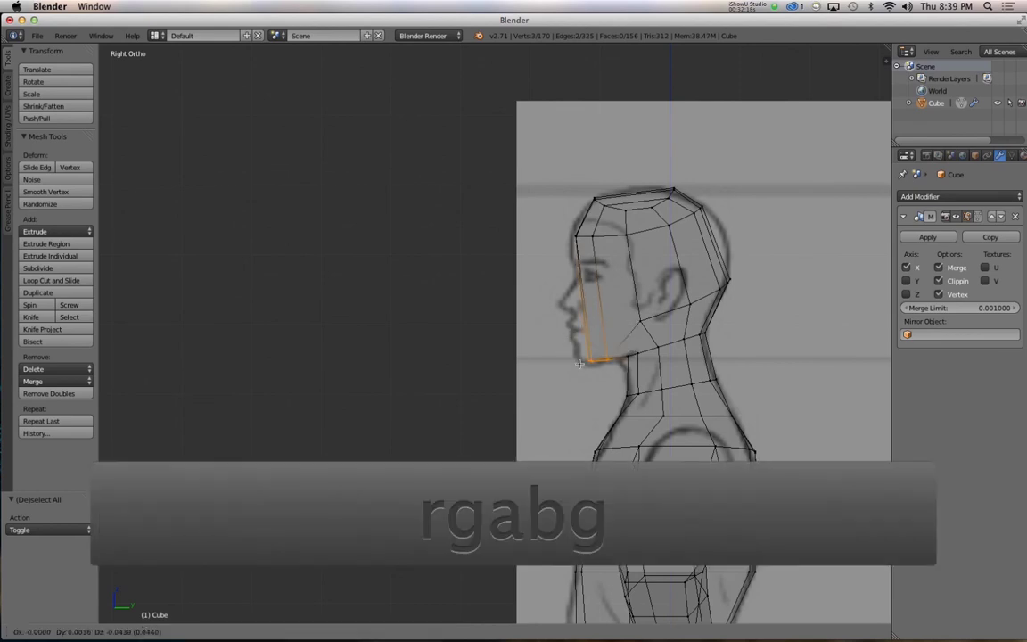
{"action": "left_click", "coordinate": [573, 363]}
Step: Rotate the three chin vertices by about -23° and move them 0.0008765 in Y and 0.006 in Z
{"action": "key", "text": "r"}
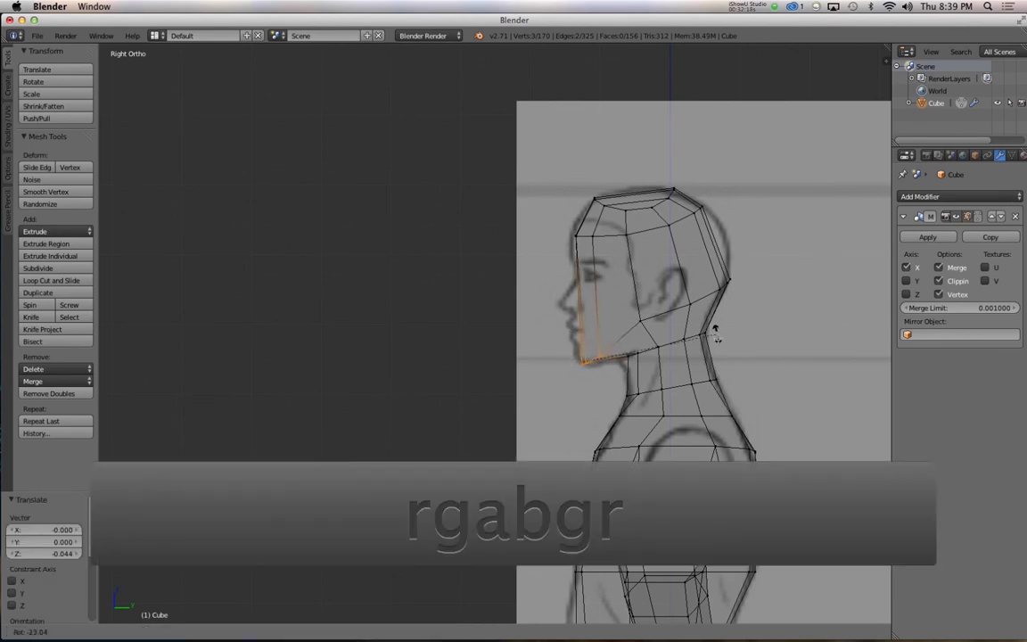
{"action": "left_click", "coordinate": [716, 334]}
{"action": "key", "text": "g"}
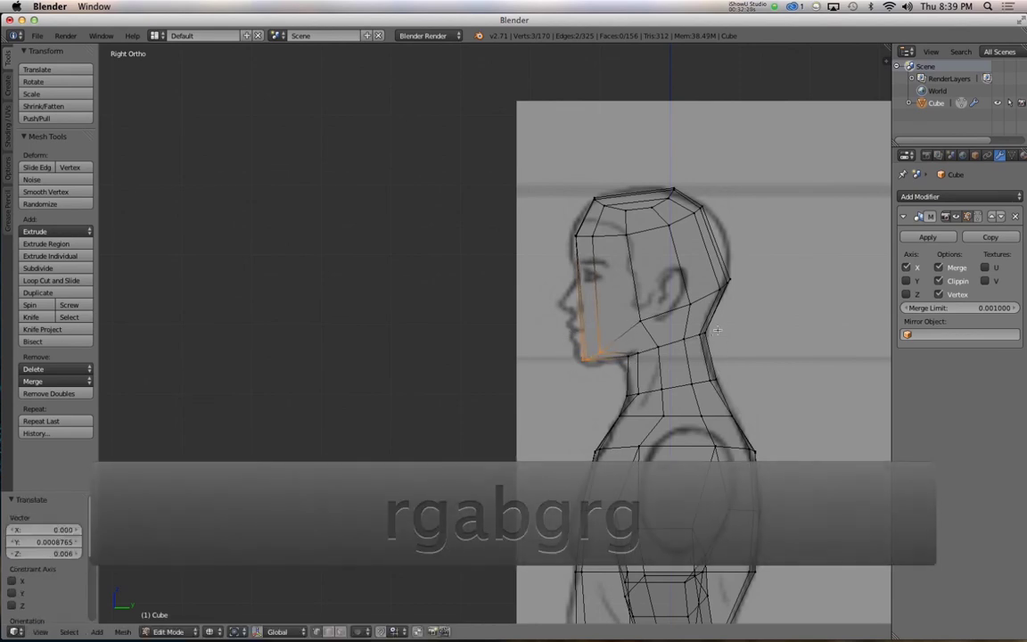
Step: Select the rear chin vertex and move it up by about 0.014 in Z along the jaw
{"action": "left_click", "coordinate": [606, 338]}
{"action": "key", "text": "g"}
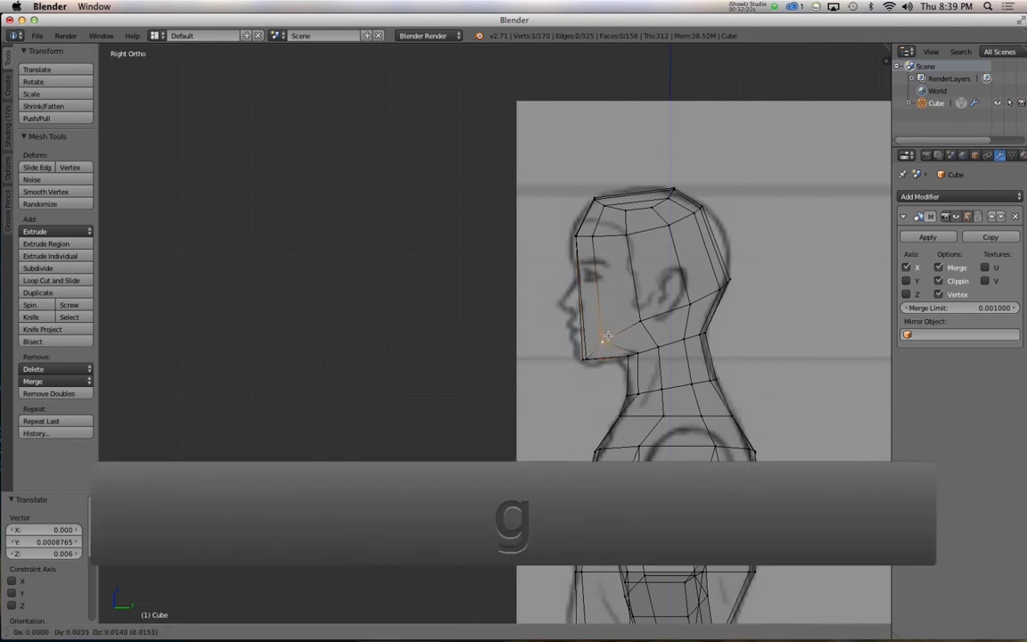
{"action": "left_click", "coordinate": [606, 336]}
Step: Add one centred horizontal loop cut around the middle of the head and scale it uniformly by 1.154
{"action": "key", "text": "ctrl+r"}
{"action": "left_click", "coordinate": [679, 256]}
{"action": "right_click", "coordinate": [679, 256]}
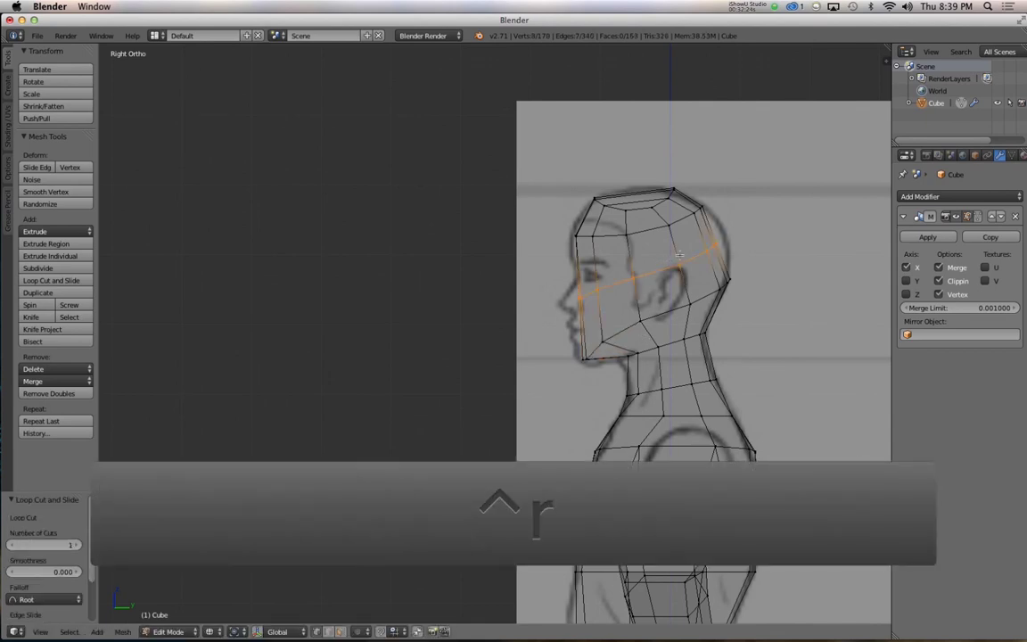
{"action": "key", "text": "s"}
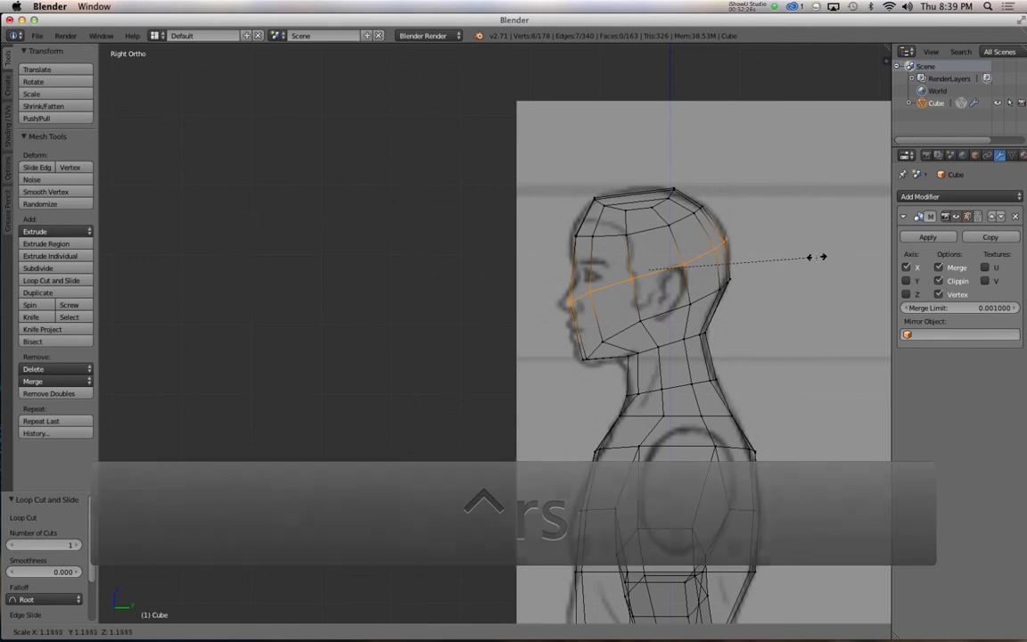
{"action": "left_click", "coordinate": [815, 257]}
Step: Select the vertical face edge beside the centreline between the forehead and middle loops and slide it outward by 0.230 in solid shading
{"action": "key", "text": "z"}
{"action": "scroll", "coordinate": [699, 340], "scroll_direction": "up", "scroll_amount": 3}
{"action": "scroll", "coordinate": [700, 340], "scroll_direction": "down", "scroll_amount": 4}
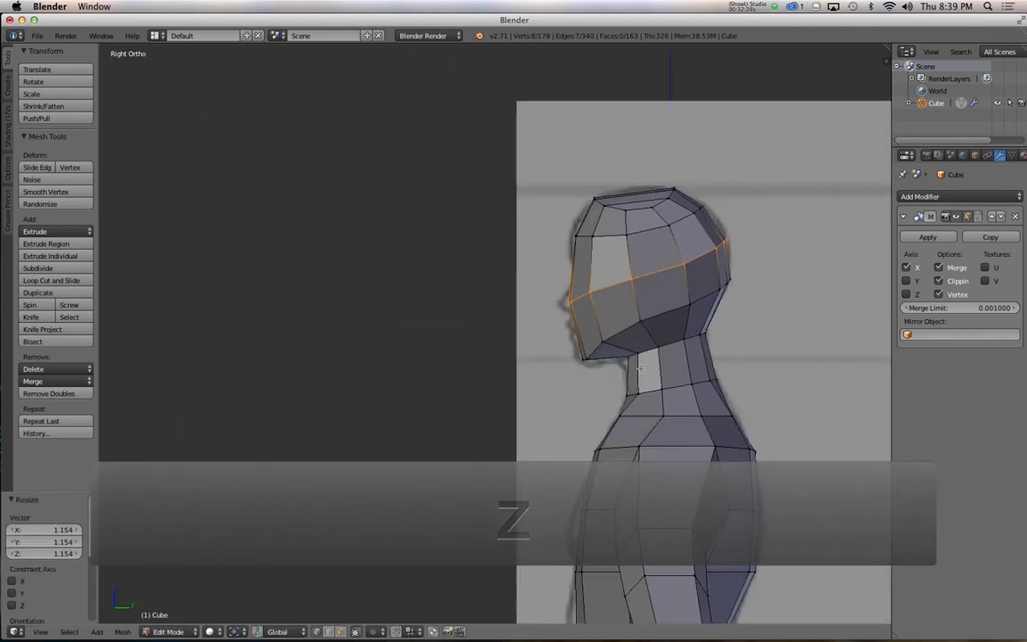
{"action": "left_click_drag", "start_coordinate": [700, 340], "coordinate": [680, 356], "text": "alt"}
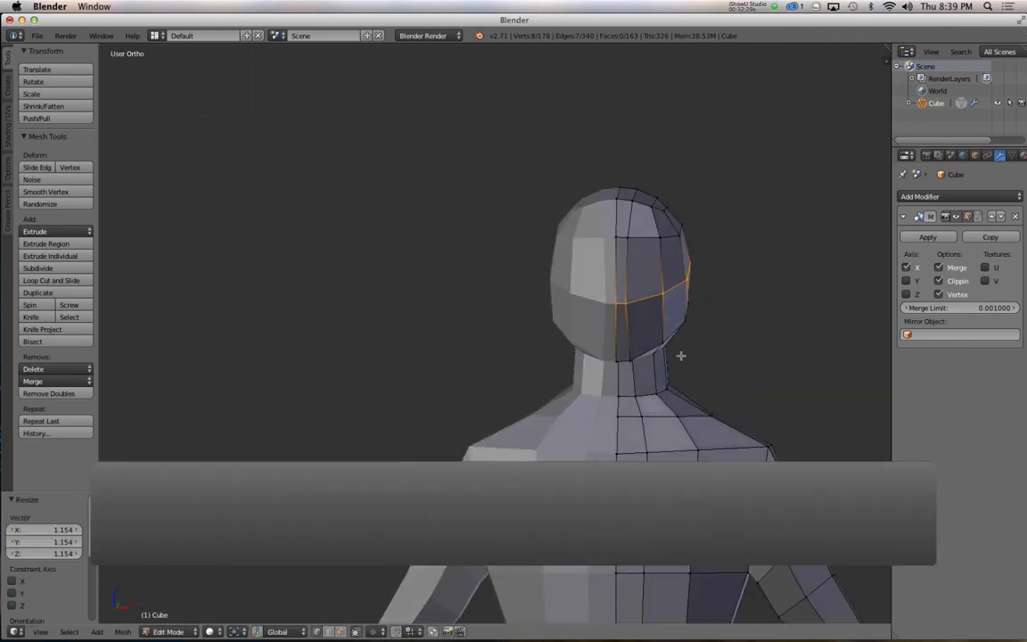
{"action": "right_click", "coordinate": [636, 305]}
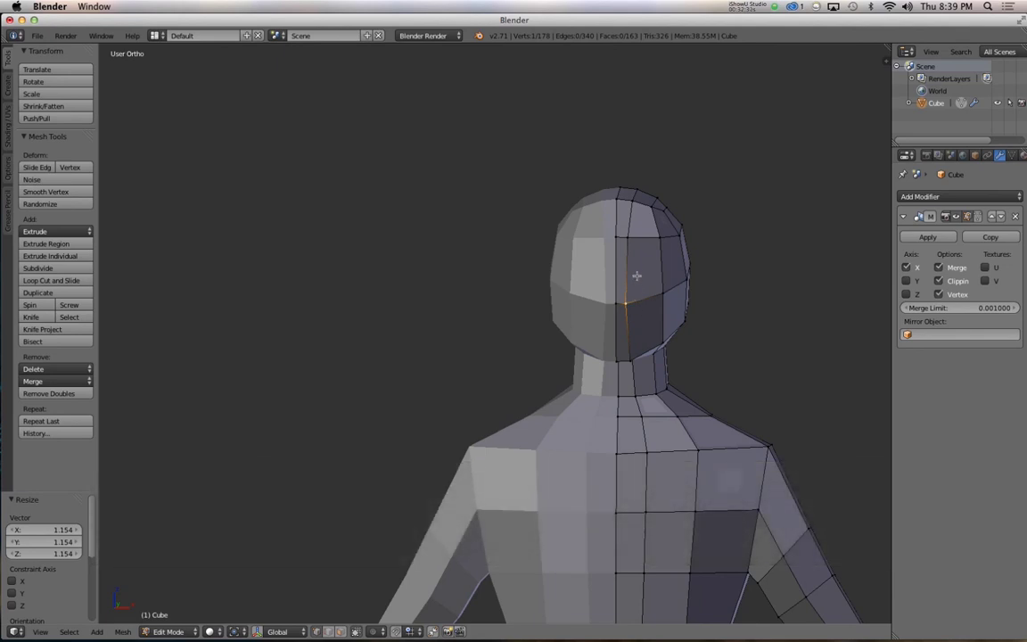
{"action": "right_click", "coordinate": [636, 245], "text": "shift"}
{"action": "key", "text": "g"}
{"action": "key", "text": "g"}
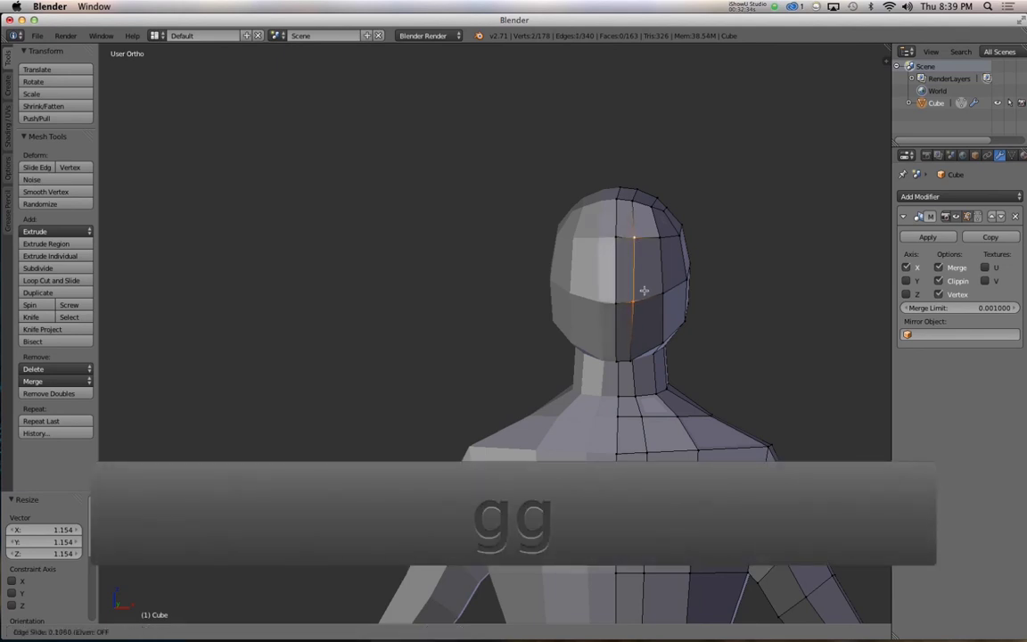
{"action": "left_click", "coordinate": [646, 348]}
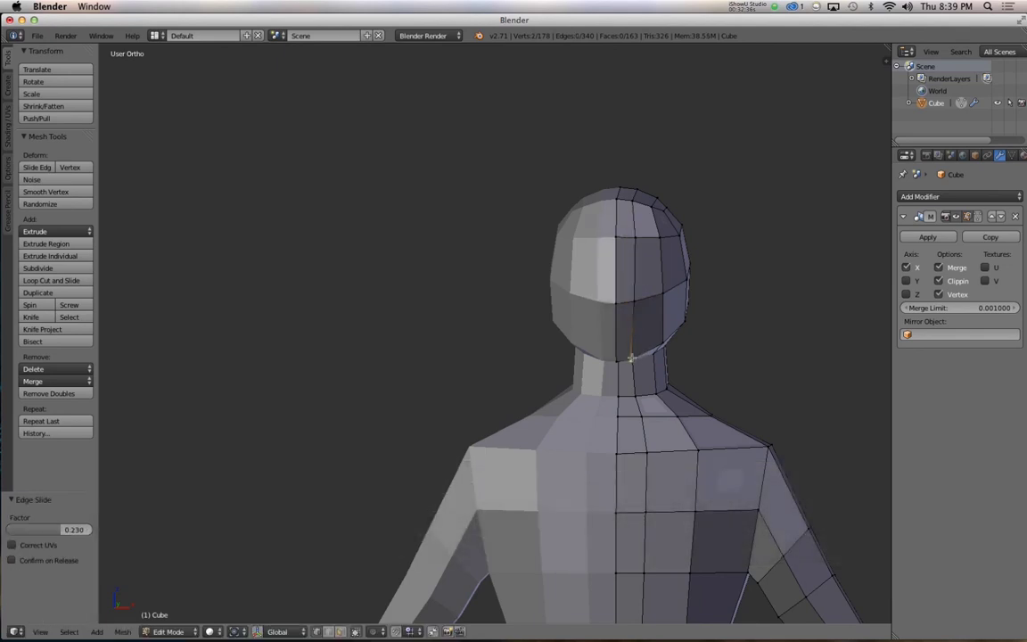
{"action": "key", "text": "g"}
{"action": "key", "text": "g"}
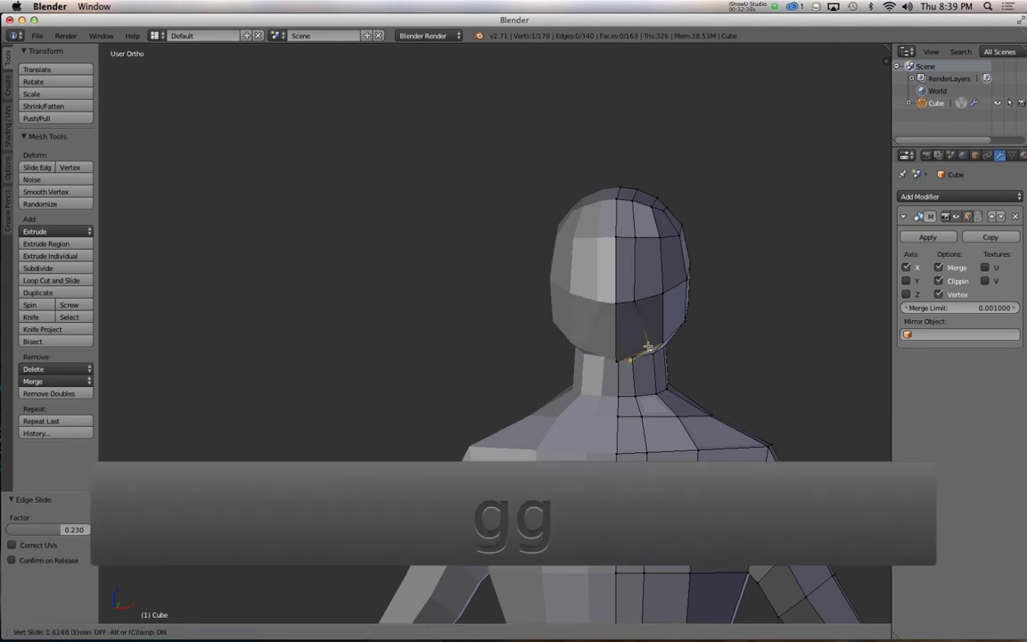
{"action": "left_click", "coordinate": [635, 355]}
Step: Slide the lower jaw vertex beside the centreline along its edge by a factor of 0.135
{"action": "left_click_drag", "start_coordinate": [624, 393], "coordinate": [630, 361], "text": "alt"}
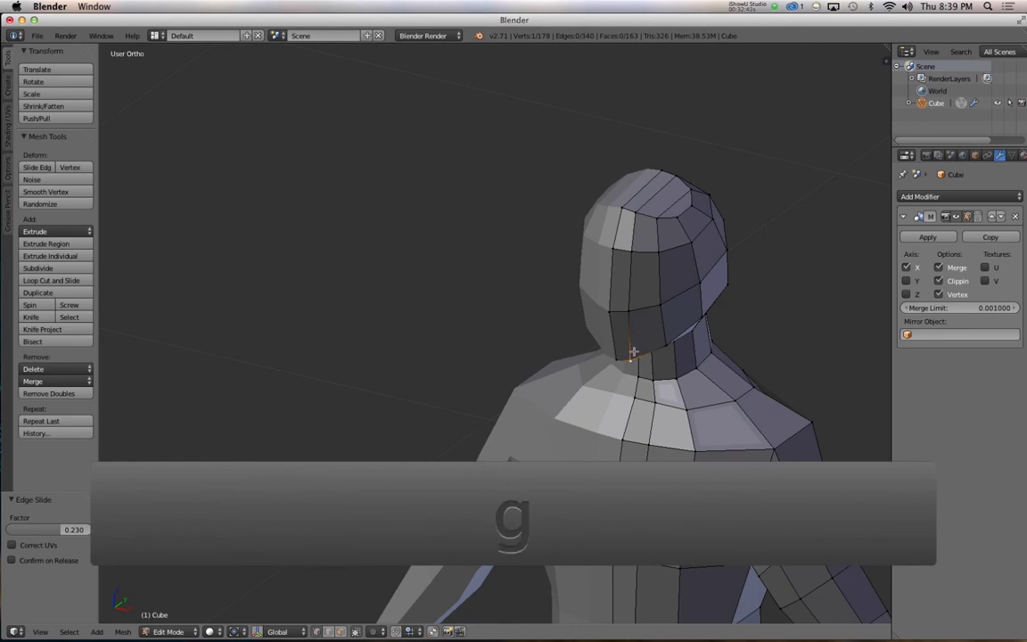
{"action": "key", "text": "g"}
{"action": "scroll", "coordinate": [635, 354], "scroll_direction": "up", "scroll_amount": 3}
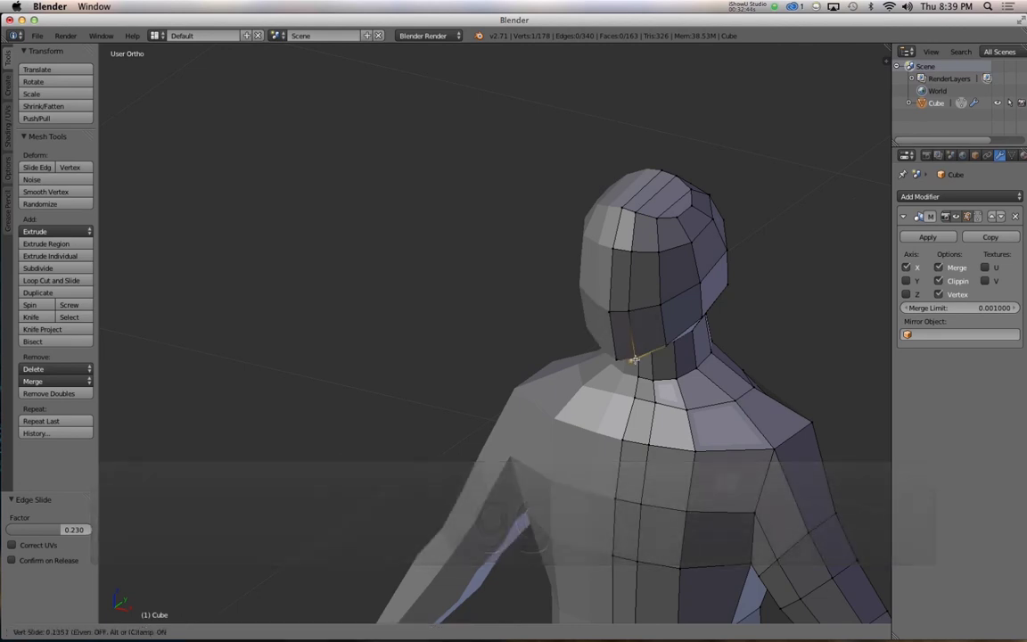
{"action": "left_click", "coordinate": [615, 348]}
Step: Inspect the whole body in solid and wireframe shading against the side and front reference images
{"action": "mouse_move", "coordinate": [615, 348]}
{"action": "left_mouse_down", "text": "alt"}
{"action": "mouse_move", "coordinate": [567, 330]}
{"action": "mouse_move", "coordinate": [571, 321]}
{"action": "mouse_move", "coordinate": [702, 398]}
{"action": "mouse_move", "coordinate": [550, 414]}
{"action": "mouse_move", "coordinate": [702, 419]}
{"action": "left_mouse_up", "text": "alt"}
{"action": "key", "text": "z"}
{"action": "key", "text": "z"}
{"action": "scroll", "coordinate": [571, 321], "scroll_direction": "down", "scroll_amount": 5}
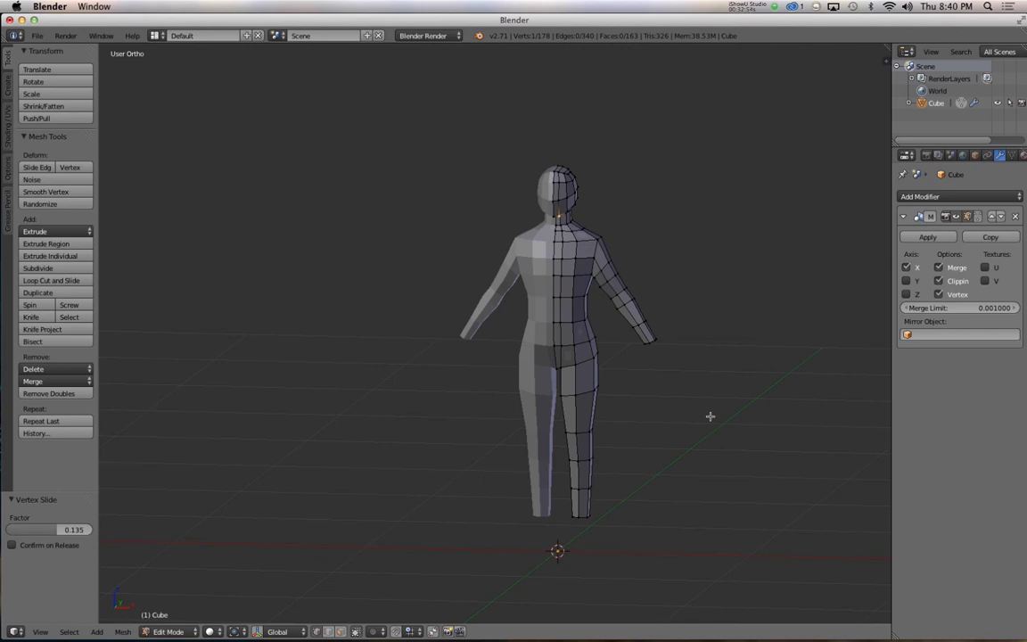
{"action": "key", "text": "3"}
{"action": "key", "text": "z"}
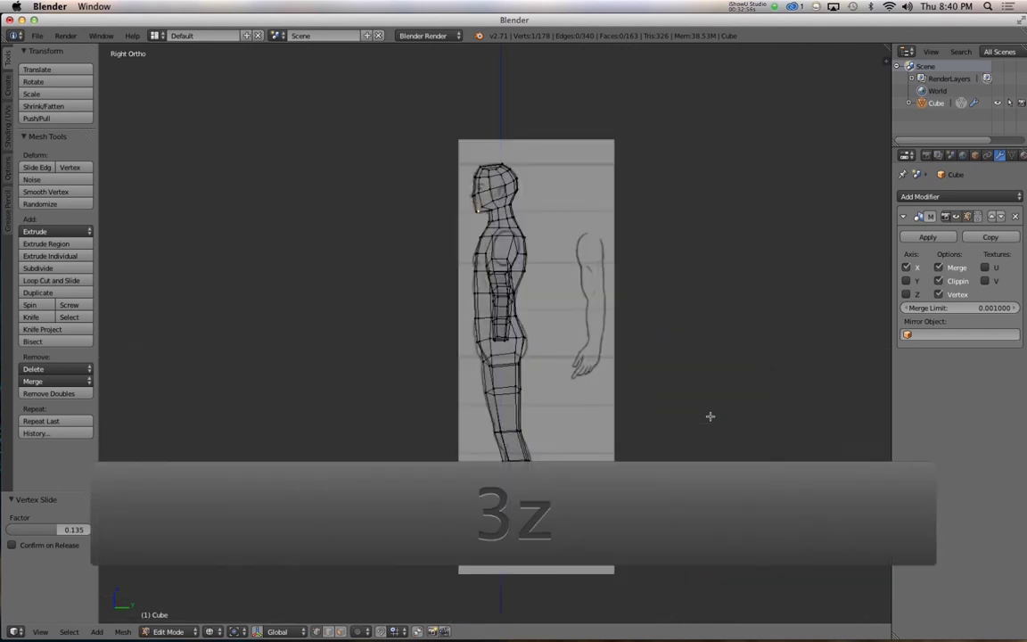
{"action": "key", "text": "1"}
{"action": "key", "text": "z"}
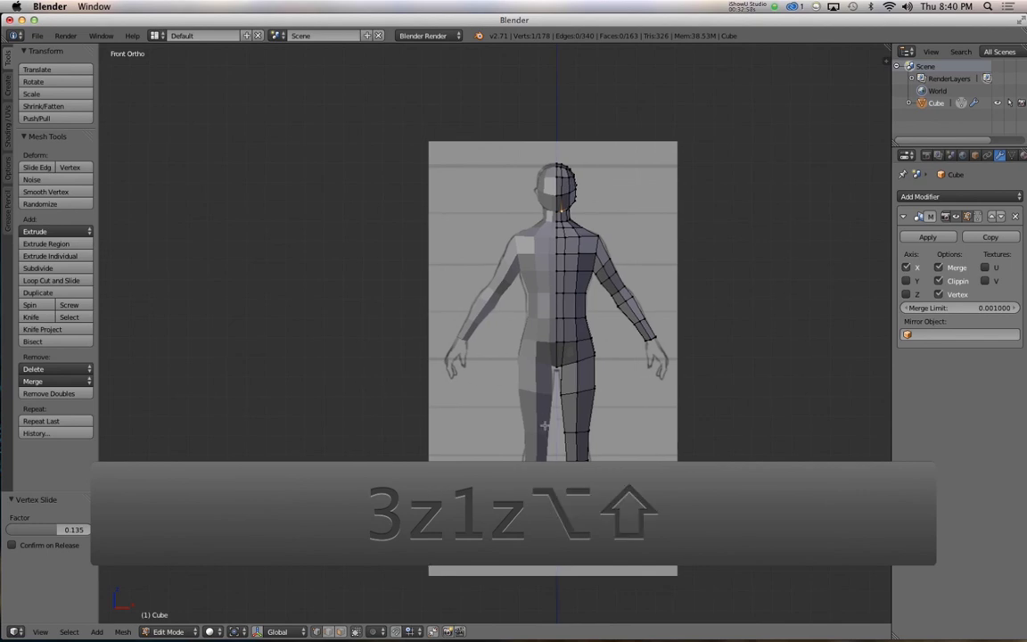
{"action": "left_click_drag", "start_coordinate": [506, 373], "coordinate": [411, 319], "text": "alt+shift"}
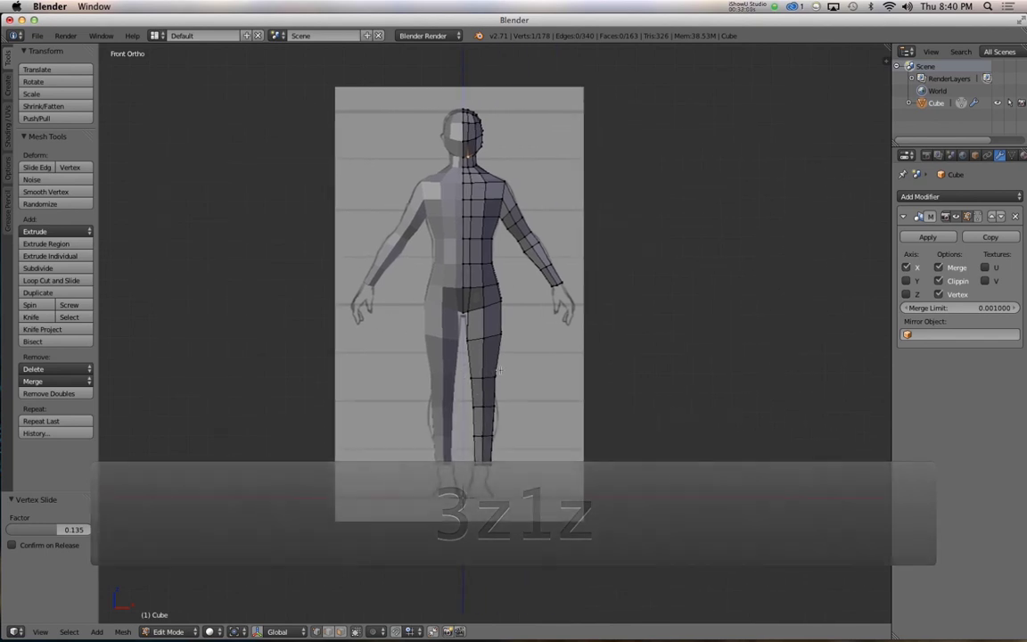
Step: Select all the vertices around the lower end of the leg and show them in the side wireframe view
{"action": "left_click_drag", "start_coordinate": [496, 396], "coordinate": [510, 367], "text": "alt+shift"}
{"action": "left_click_drag", "start_coordinate": [531, 408], "coordinate": [552, 320], "text": "ctrl+alt"}
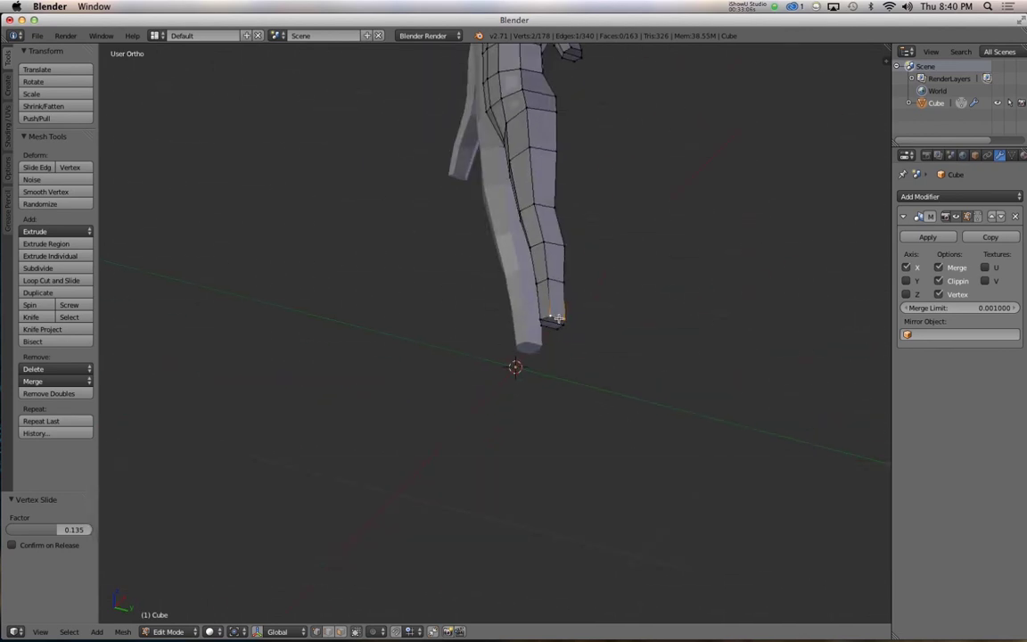
{"action": "right_click", "coordinate": [554, 327], "text": "alt+shift"}
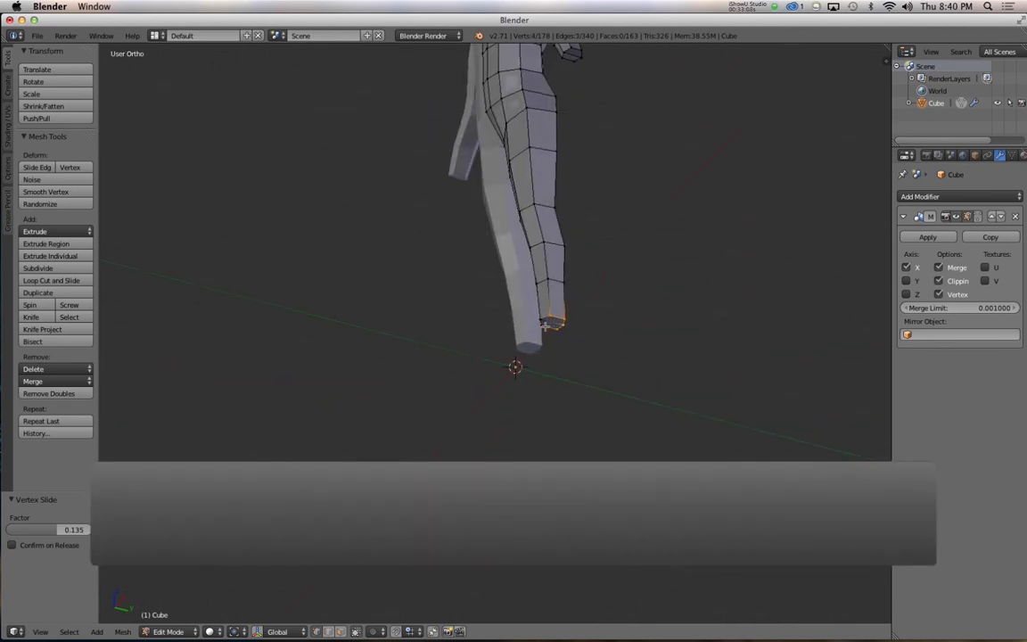
{"action": "right_click", "coordinate": [545, 324], "text": "shift"}
{"action": "key", "text": "3"}
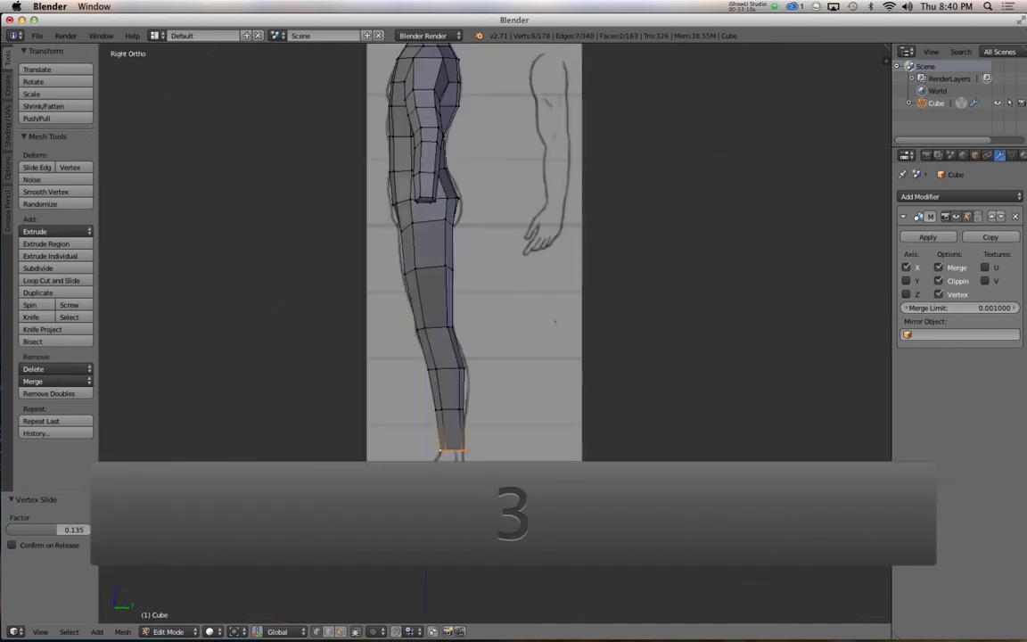
{"action": "key", "text": "z"}
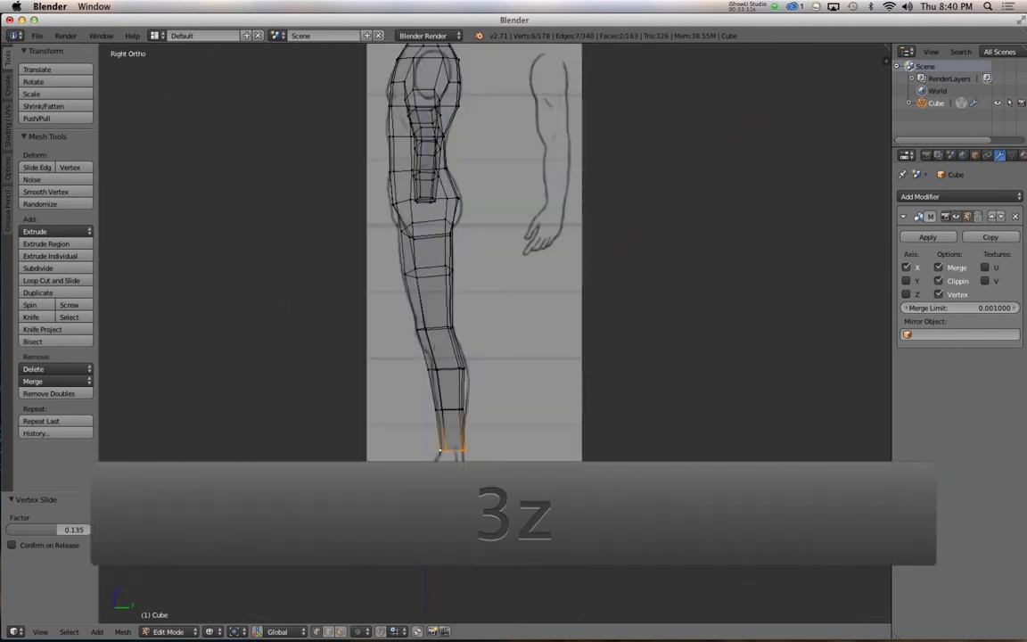
{"action": "key", "text": "e"}
{"action": "key", "text": "r"}
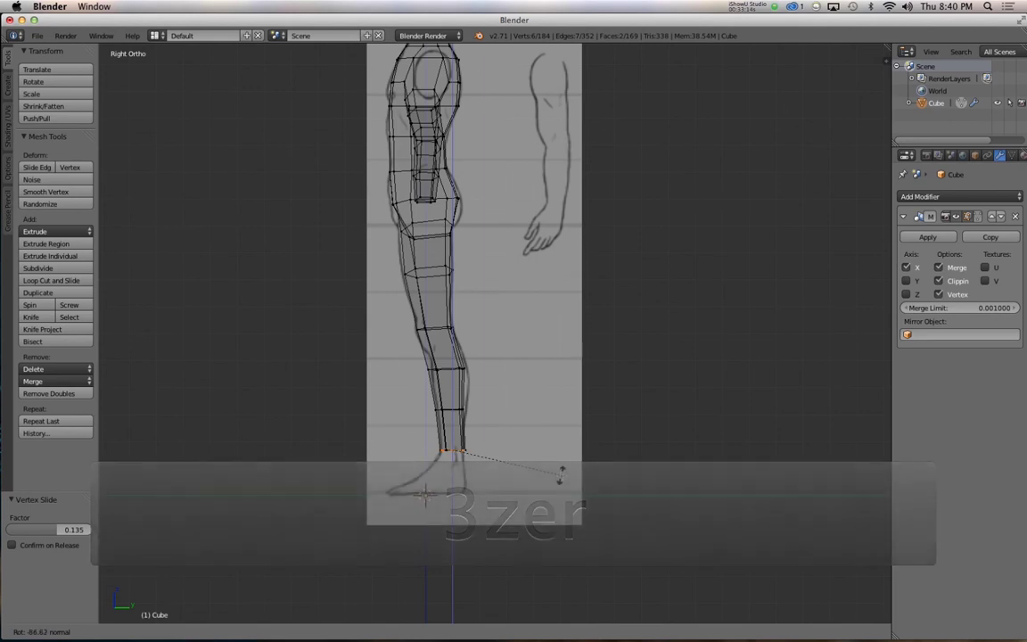
{"action": "key", "text": "super+z"}
{"action": "key", "text": "super+z"}
{"action": "key", "text": "super+z"}
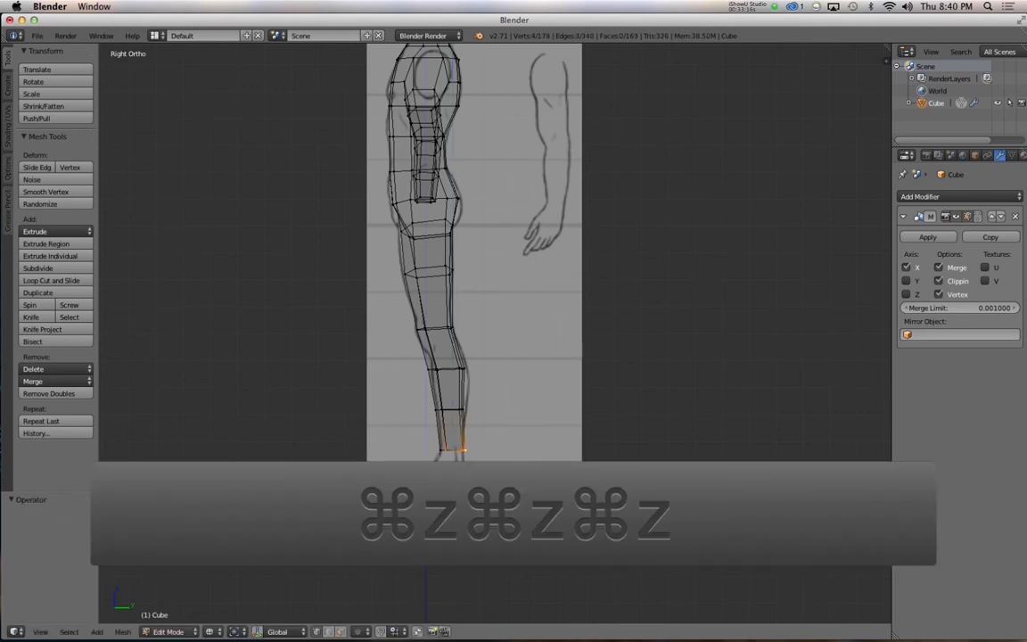
{"action": "key", "text": "super+shift+z"}
{"action": "key", "text": "super+shift+z"}
Step: Extrude the leg's lower end down by 0.166 in Z to the ground line and flatten it with a Z scale of 0
{"action": "key", "text": "e"}
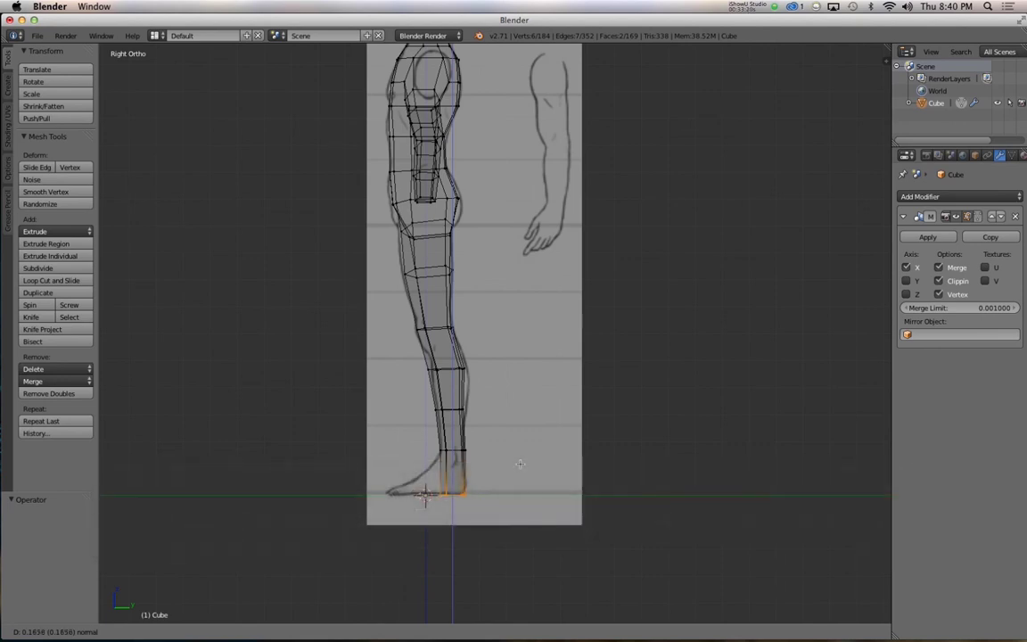
{"action": "left_click", "coordinate": [519, 463]}
{"action": "key", "text": "s"}
{"action": "key", "text": "z"}
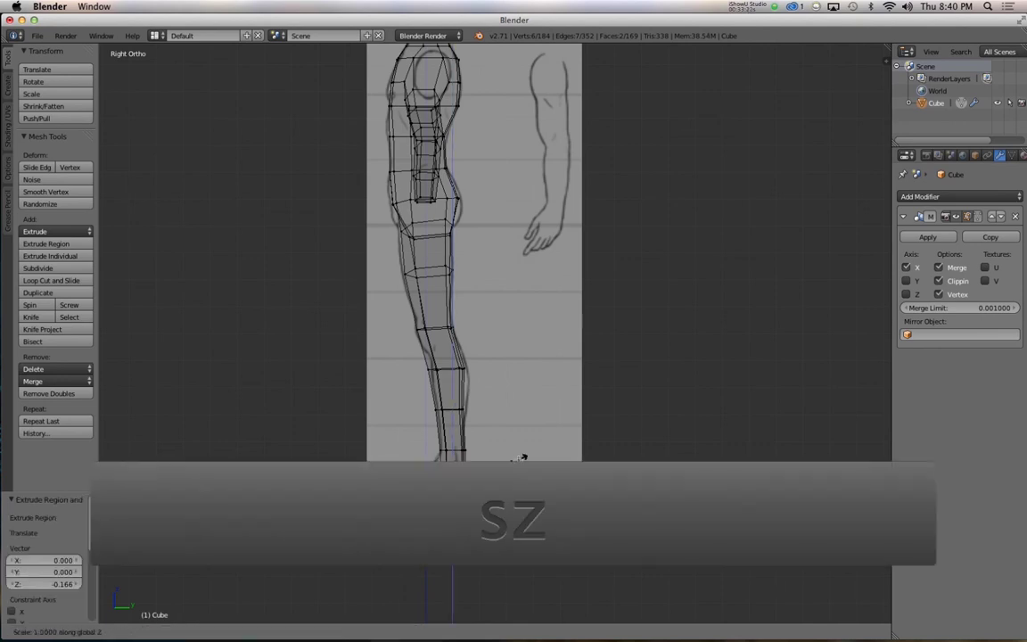
{"action": "key", "text": "0"}
{"action": "key", "text": "Return"}
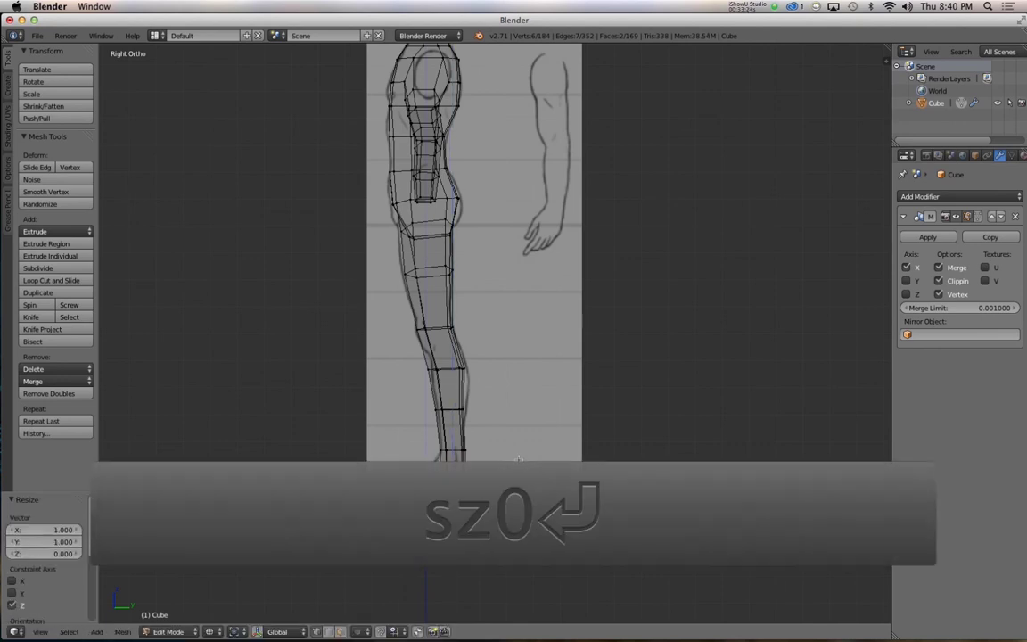
Step: Select the two front faces of the new ankle section and extrude them -0.008 in X and -0.191 in Y to the toe tip
{"action": "scroll", "coordinate": [436, 468], "scroll_direction": "down", "scroll_amount": 1}
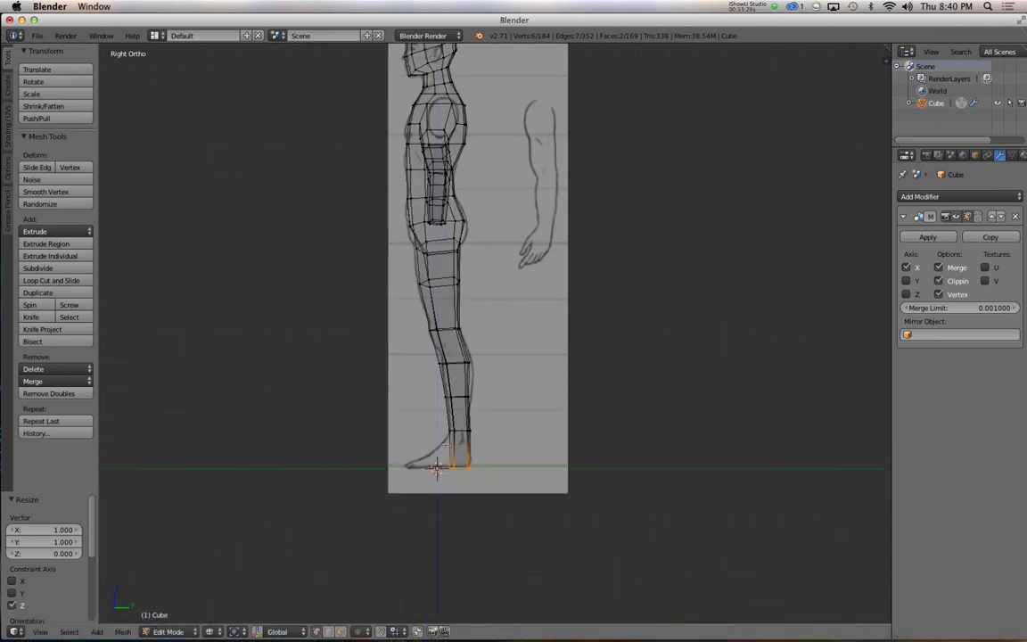
{"action": "scroll", "coordinate": [437, 468], "scroll_direction": "up", "scroll_amount": 3}
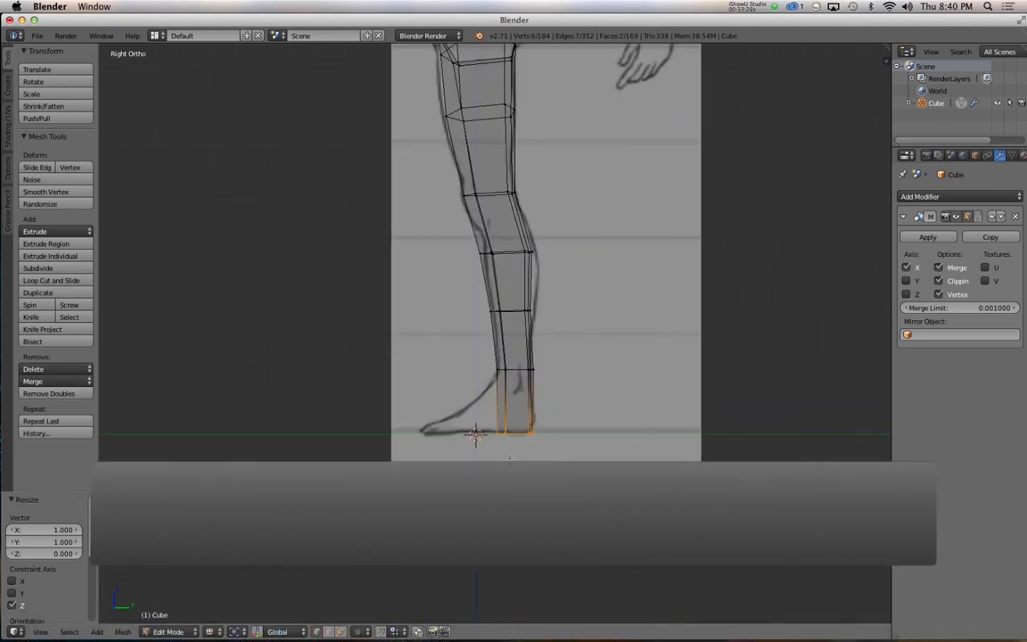
{"action": "key", "text": "z"}
{"action": "middle_click_drag", "start_coordinate": [591, 457], "coordinate": [521, 417]}
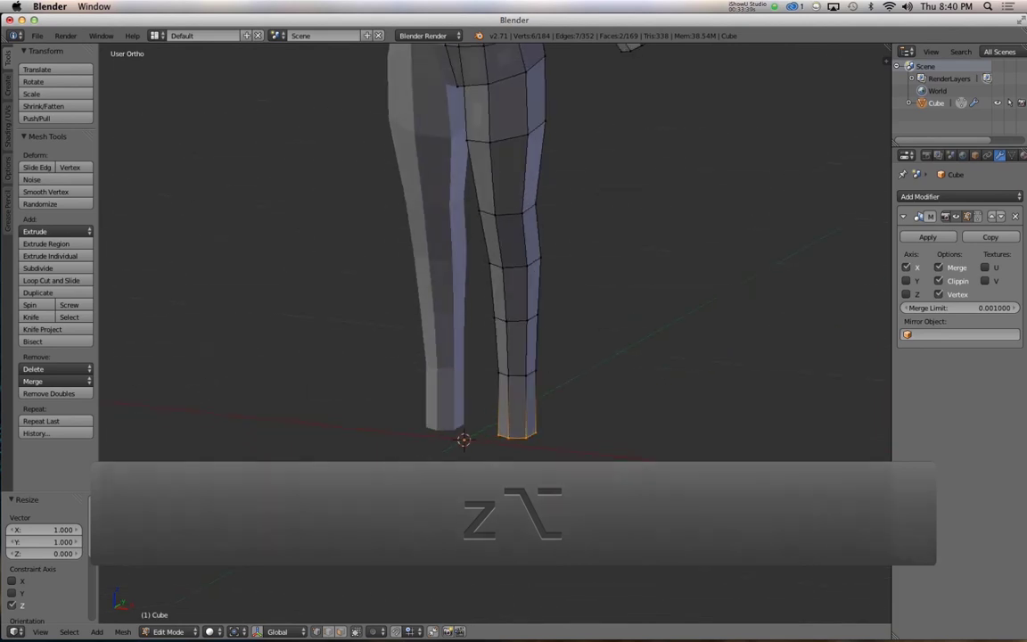
{"action": "key", "text": "ctrl+Tab"}
{"action": "left_click", "coordinate": [481, 444]}
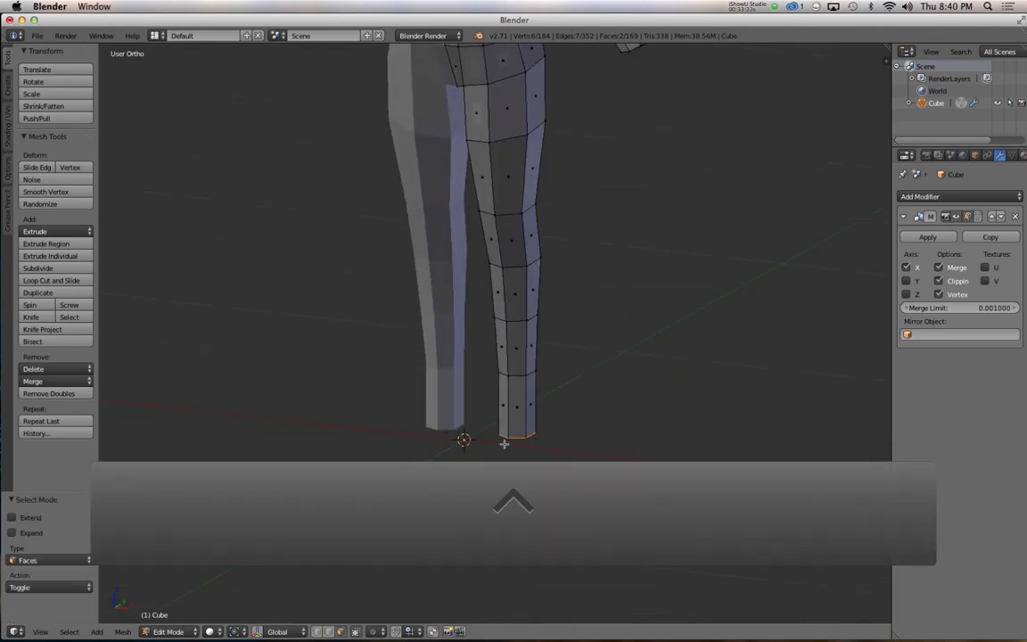
{"action": "right_click", "coordinate": [505, 417]}
{"action": "key", "text": "ctrl+Tab"}
{"action": "left_click", "coordinate": [486, 400]}
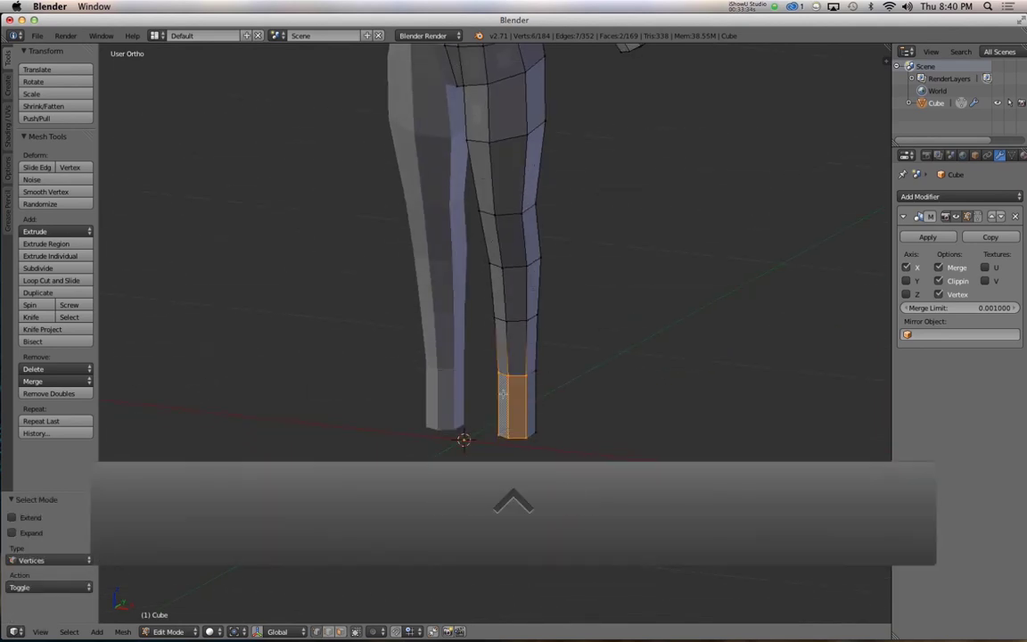
{"action": "key", "text": "3"}
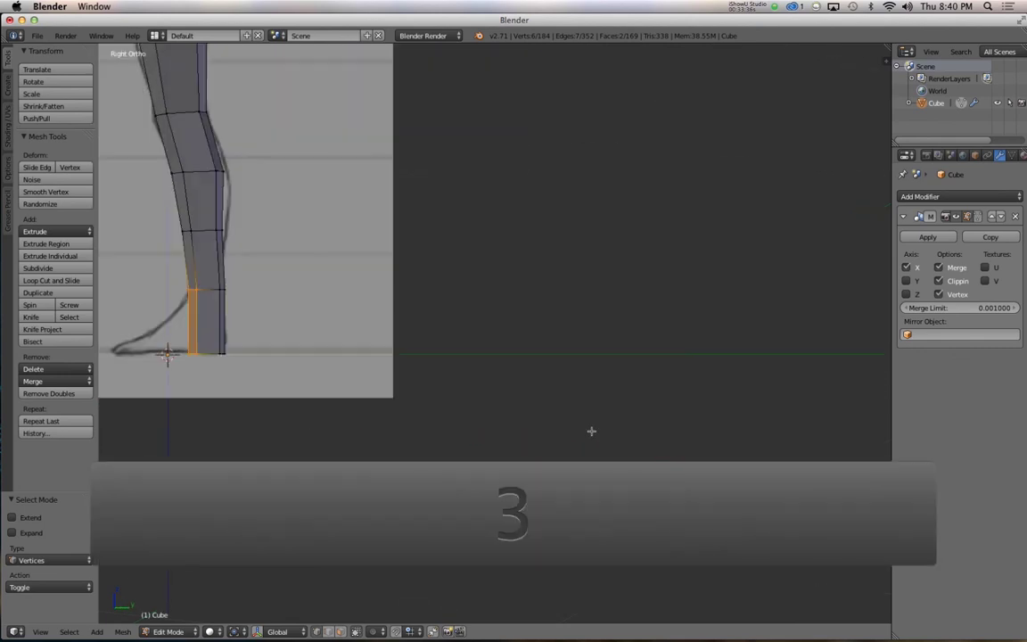
{"action": "key", "text": "3"}
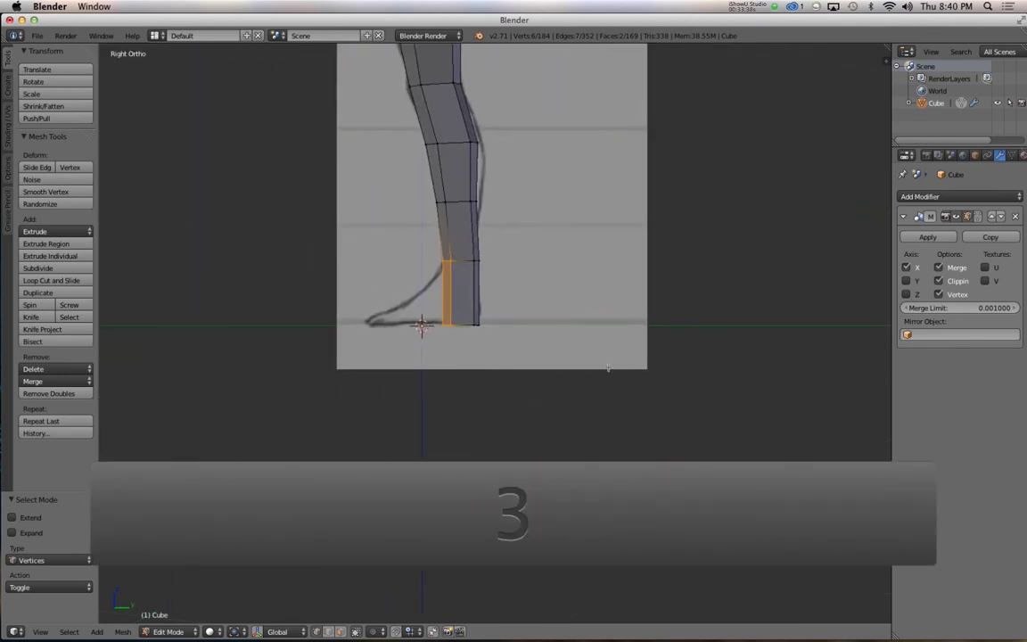
{"action": "key", "text": "e"}
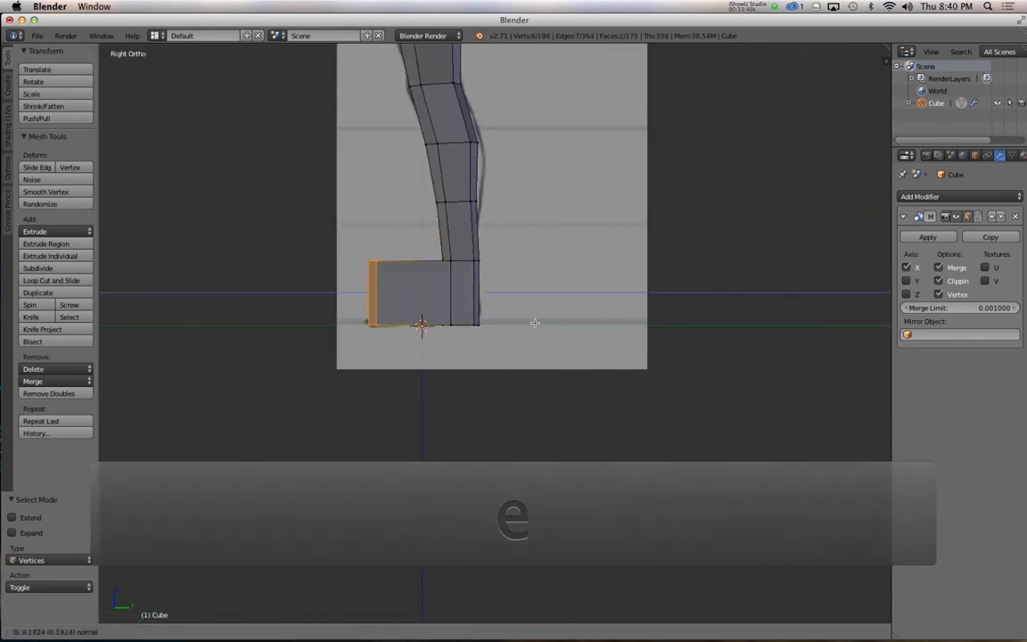
{"action": "left_click", "coordinate": [534, 323]}
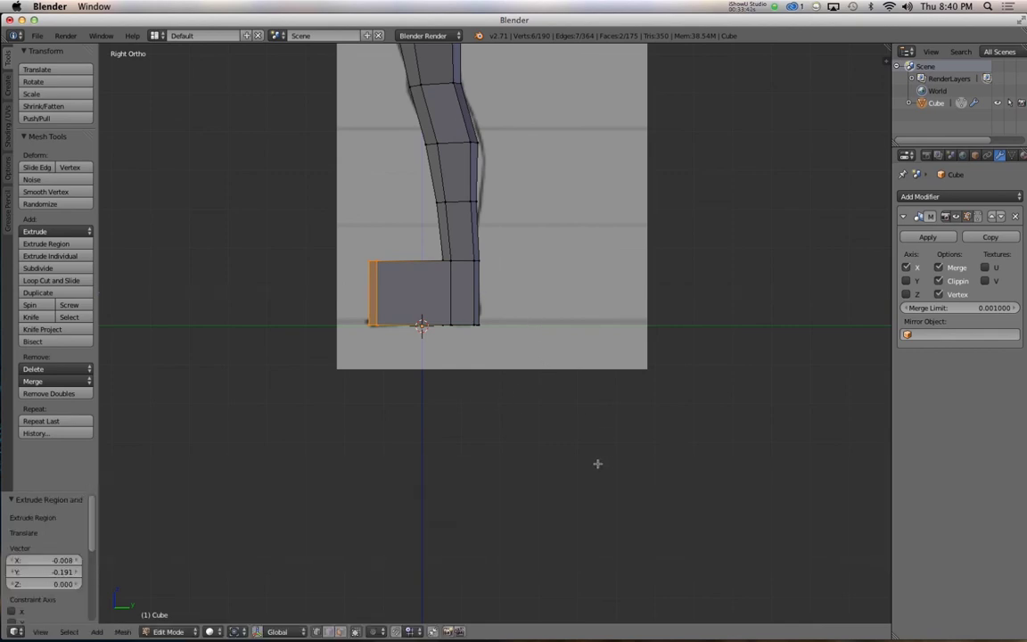
Step: Scale the extruded toe end by about 0.36 in Z and move it -0.057 in Z down to the ground line
{"action": "key", "text": "s"}
{"action": "key", "text": "z"}
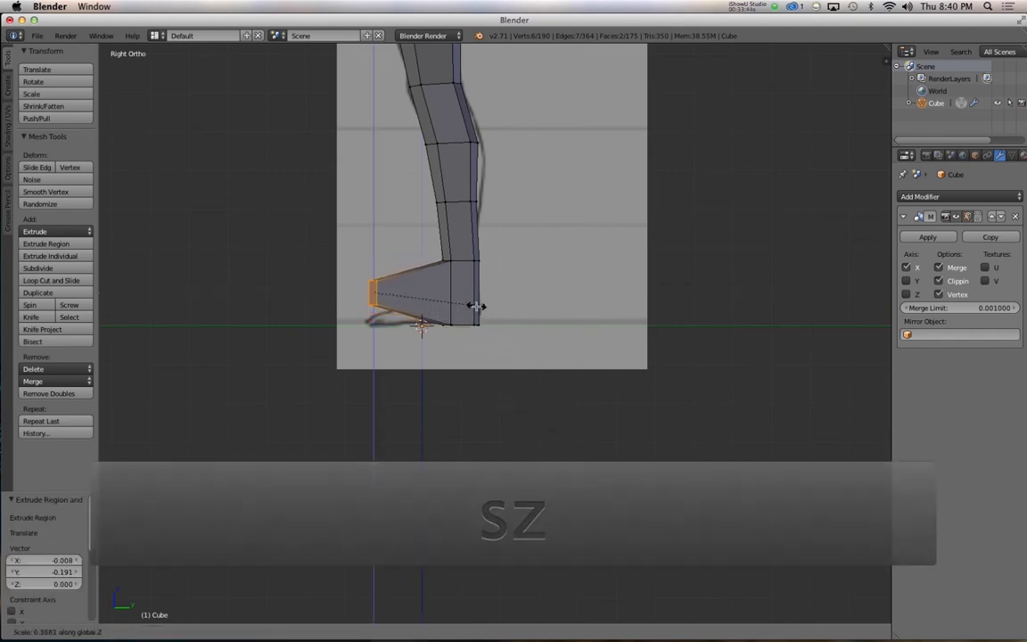
{"action": "left_click", "coordinate": [474, 303]}
{"action": "key", "text": "g"}
{"action": "key", "text": "z"}
{"action": "left_click", "coordinate": [473, 324]}
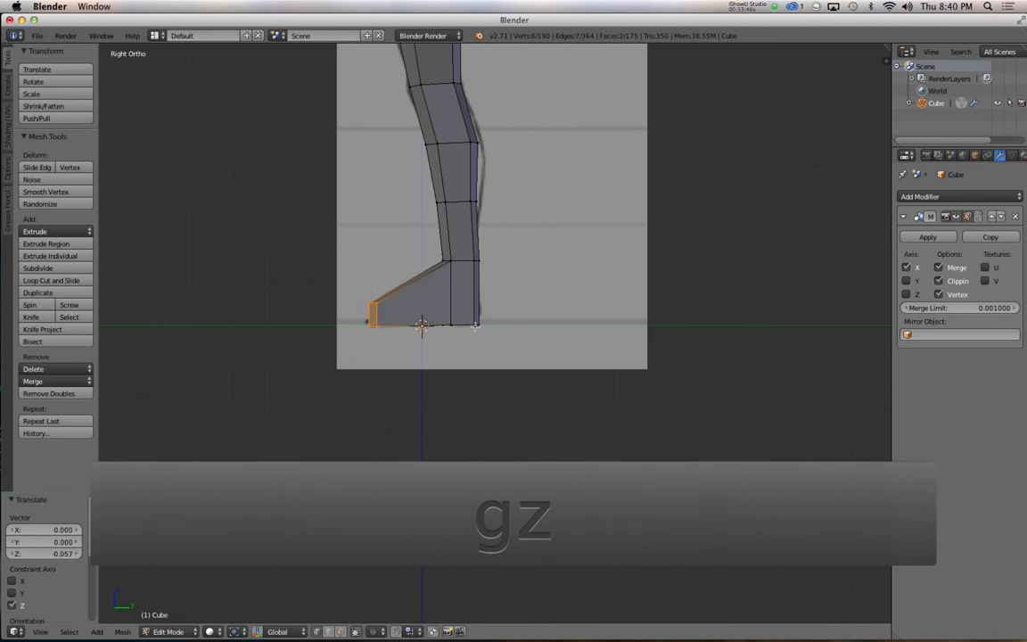
Step: Scale the toe end by 0.900 in Z against the foot outline in wireframe shading
{"action": "key", "text": "z"}
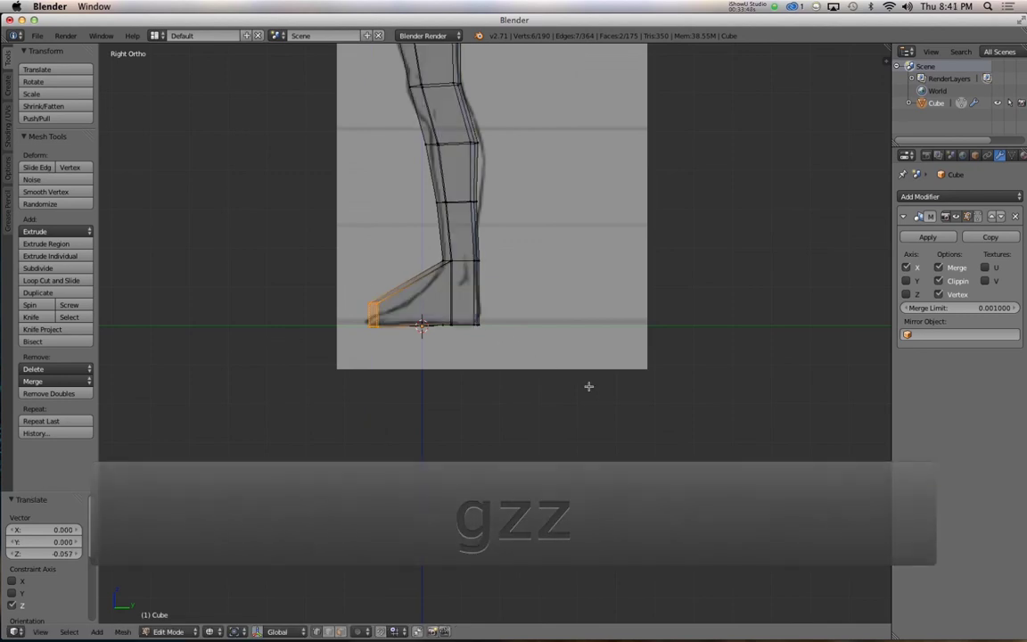
{"action": "key", "text": "s"}
{"action": "key", "text": "z"}
{"action": "left_click", "coordinate": [567, 378]}
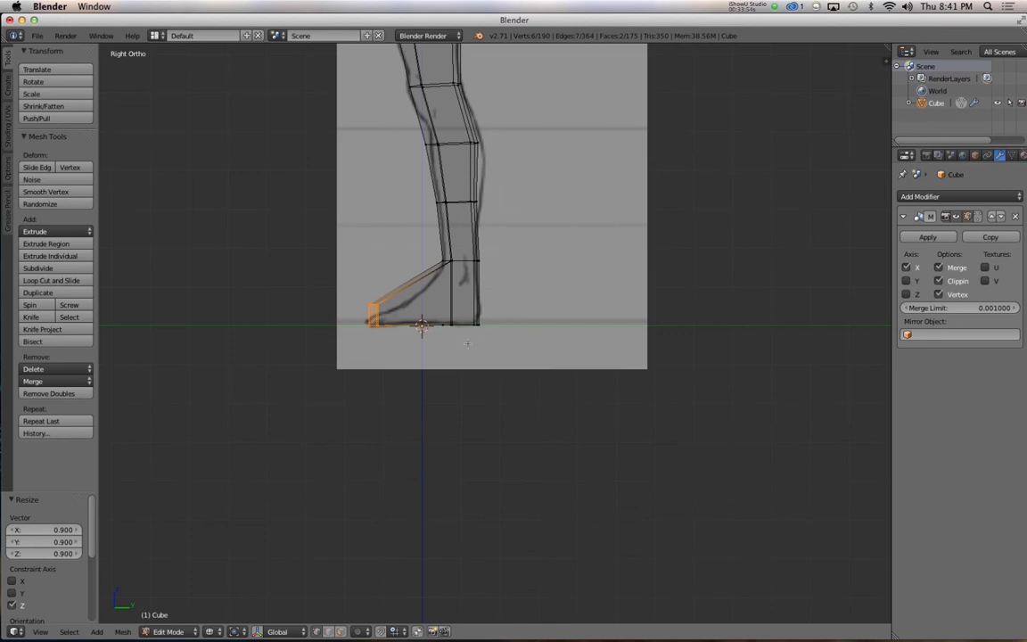
Step: Add one loop cut across the middle of the foot and move its top vertices -0.032 in Z towards the reference outline
{"action": "key", "text": "ctrl+r"}
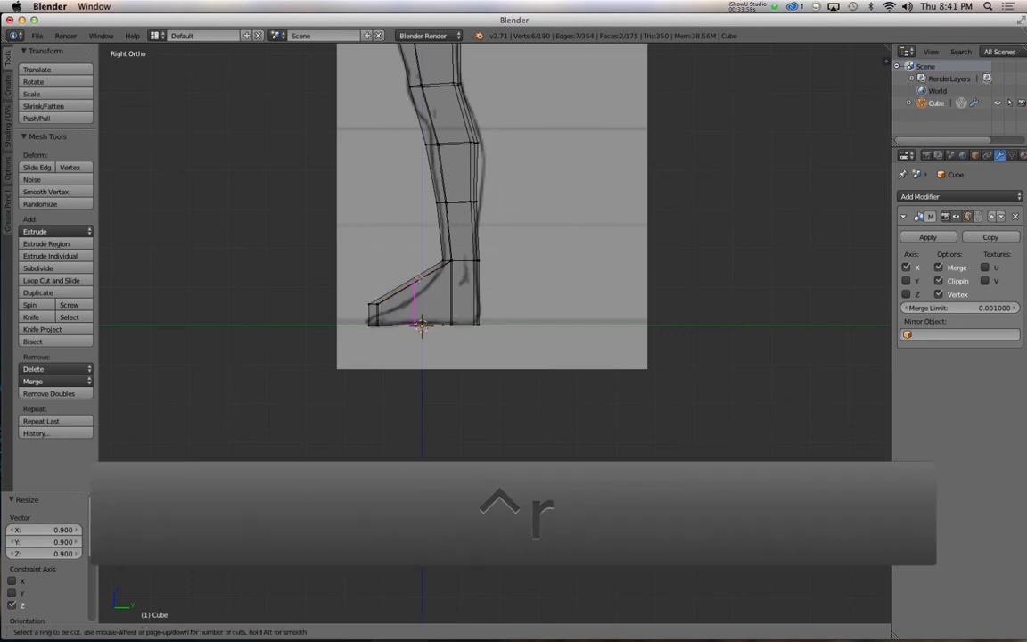
{"action": "left_click", "coordinate": [421, 325]}
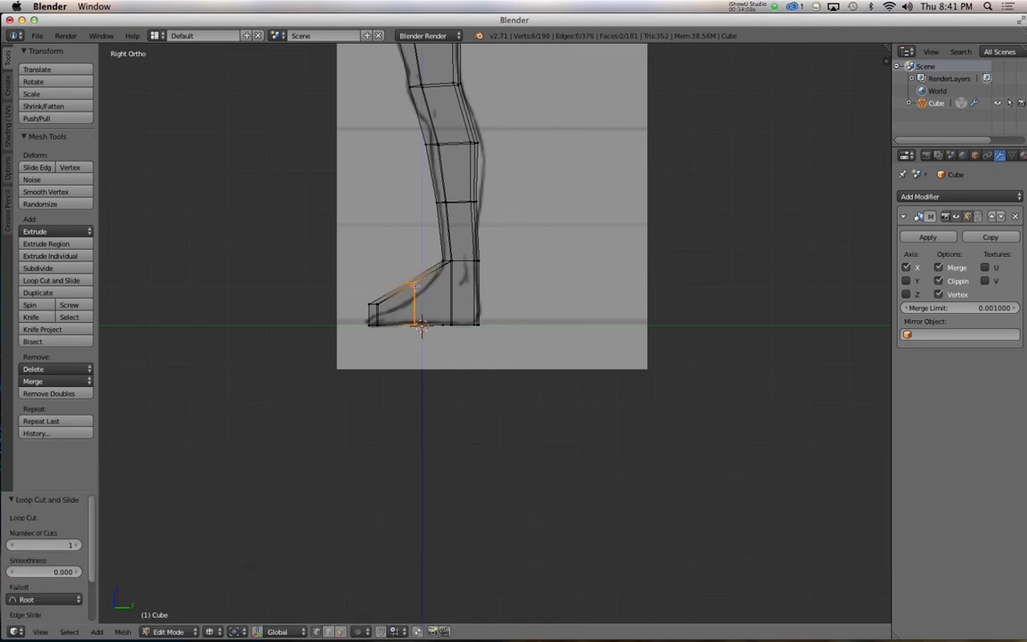
{"action": "key", "text": "a"}
{"action": "left_click_drag", "start_coordinate": [426, 294], "coordinate": [426, 294]}
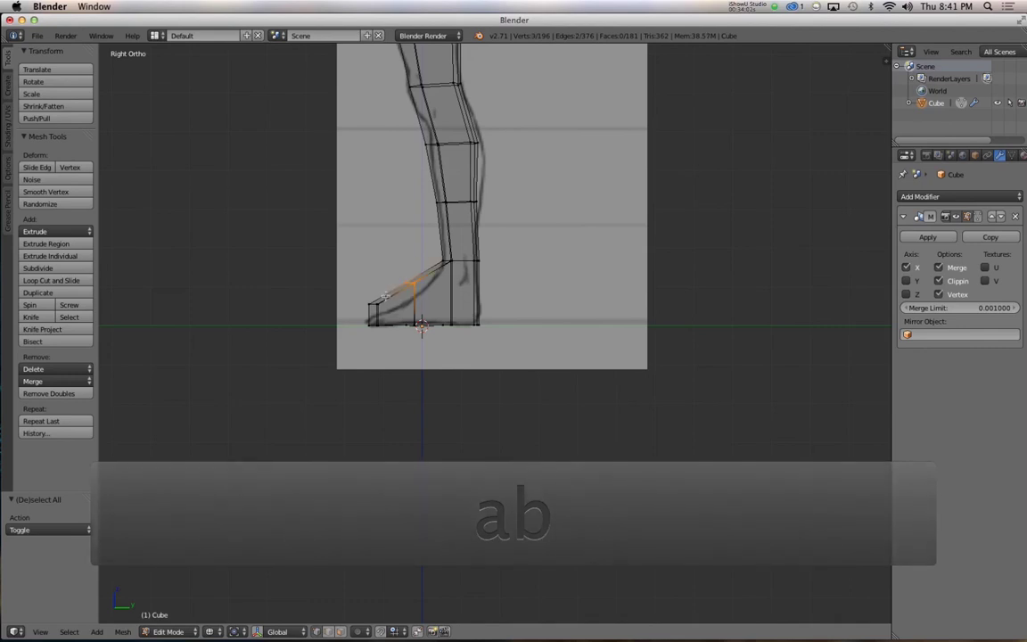
{"action": "key", "text": "g"}
{"action": "key", "text": "z"}
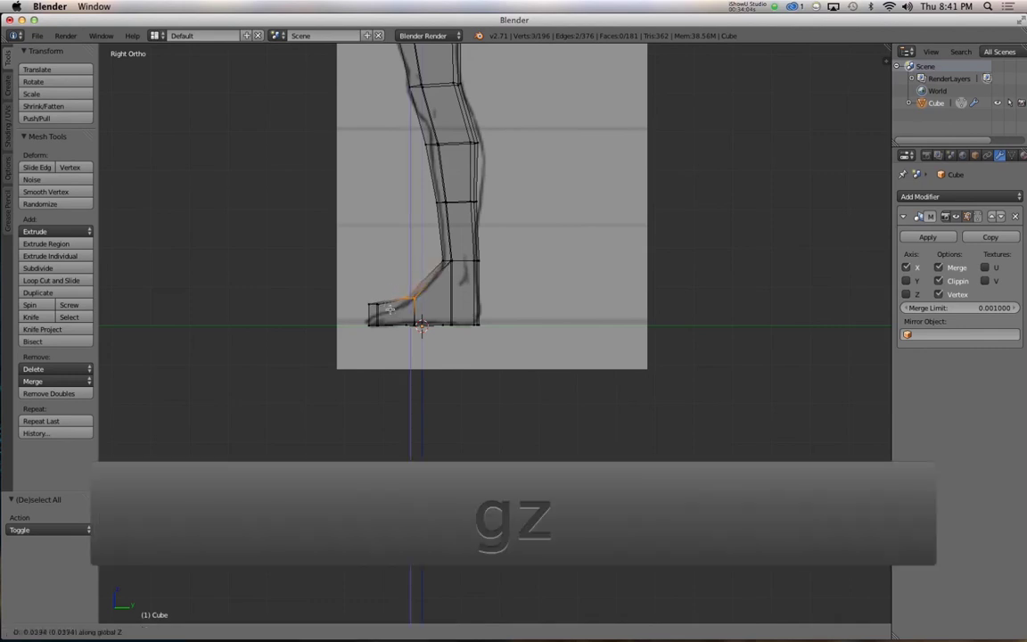
{"action": "left_click", "coordinate": [389, 309]}
Step: Select all of the front part of the foot, including hidden vertices, and scale it by 1.200 in X
{"action": "key", "text": "z"}
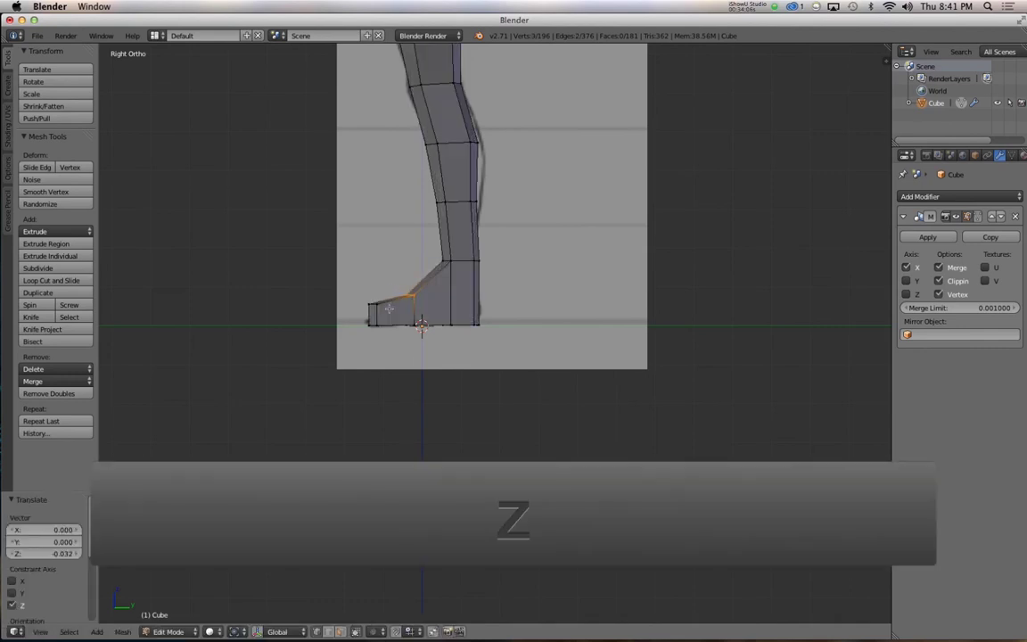
{"action": "left_click_drag", "start_coordinate": [389, 308], "coordinate": [474, 316], "text": "alt"}
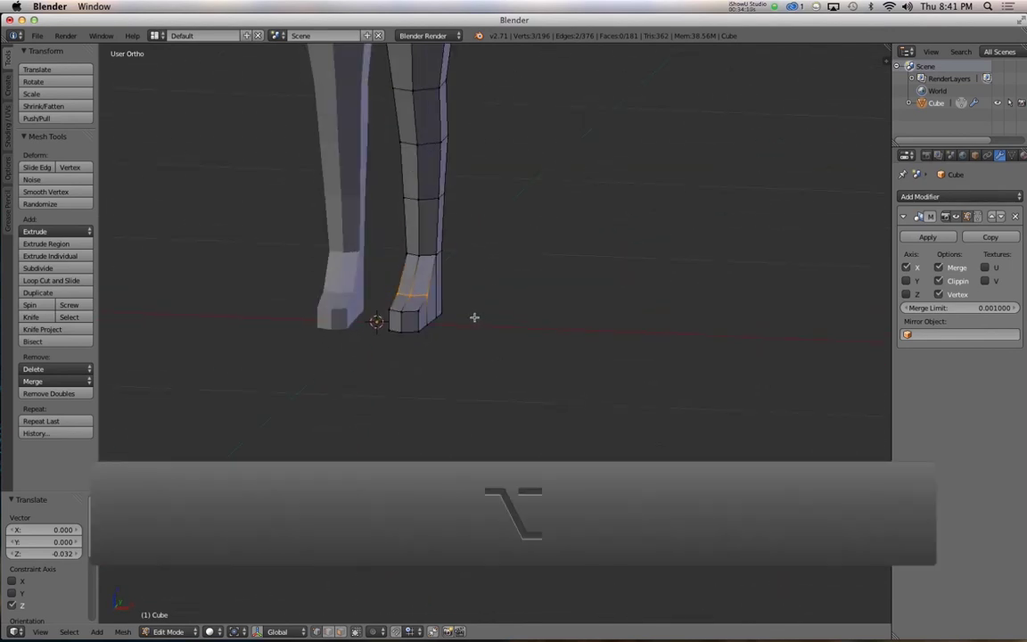
{"action": "key", "text": "7"}
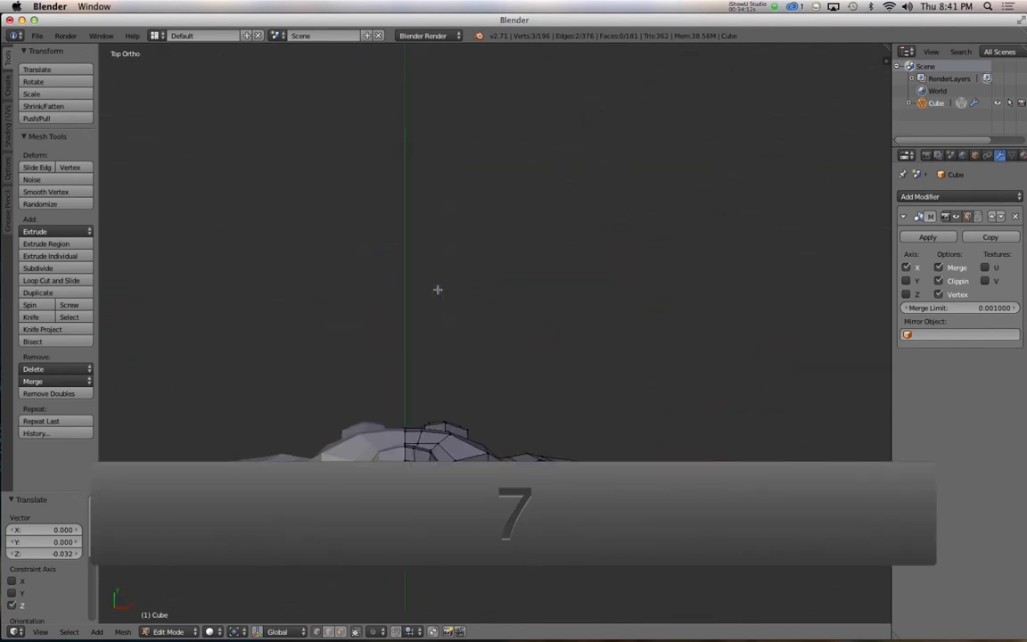
{"action": "key", "text": "z"}
{"action": "key", "text": "z"}
{"action": "left_click_drag", "start_coordinate": [482, 385], "coordinate": [389, 430], "text": "alt"}
{"action": "key", "text": "z"}
{"action": "scroll", "coordinate": [403, 405], "scroll_direction": "up", "scroll_amount": 5}
{"action": "key", "text": "b"}
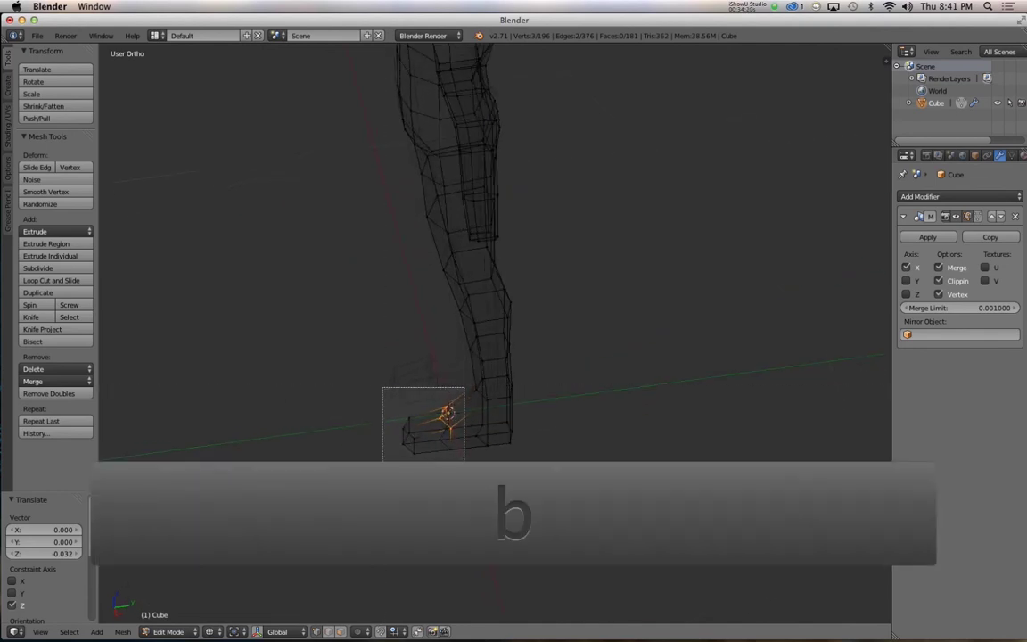
{"action": "mouse_move", "coordinate": [463, 460]}
{"action": "left_mouse_down"}
{"action": "mouse_move", "coordinate": [459, 499]}
{"action": "mouse_move", "coordinate": [424, 484]}
{"action": "left_mouse_up"}
{"action": "key", "text": "z"}
{"action": "key", "text": "s"}
{"action": "key", "text": "x"}
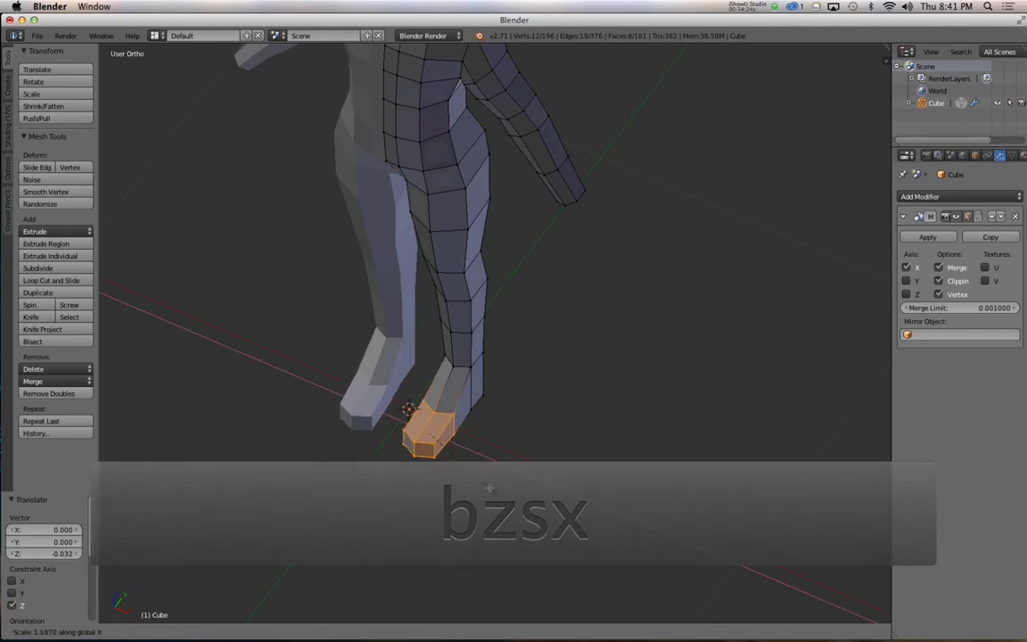
{"action": "left_click", "coordinate": [492, 488]}
Step: Add the foot's sole back to the heel to the selection and rotate it 5.614° about Z
{"action": "left_click_drag", "start_coordinate": [492, 487], "coordinate": [318, 364], "text": "alt"}
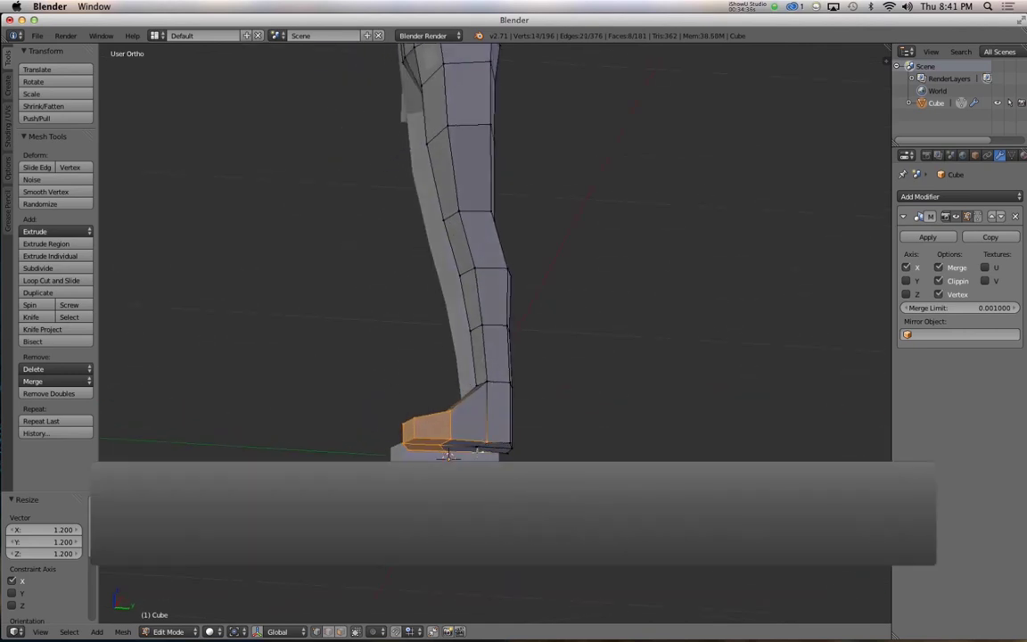
{"action": "right_click", "coordinate": [500, 448], "text": "alt+shift"}
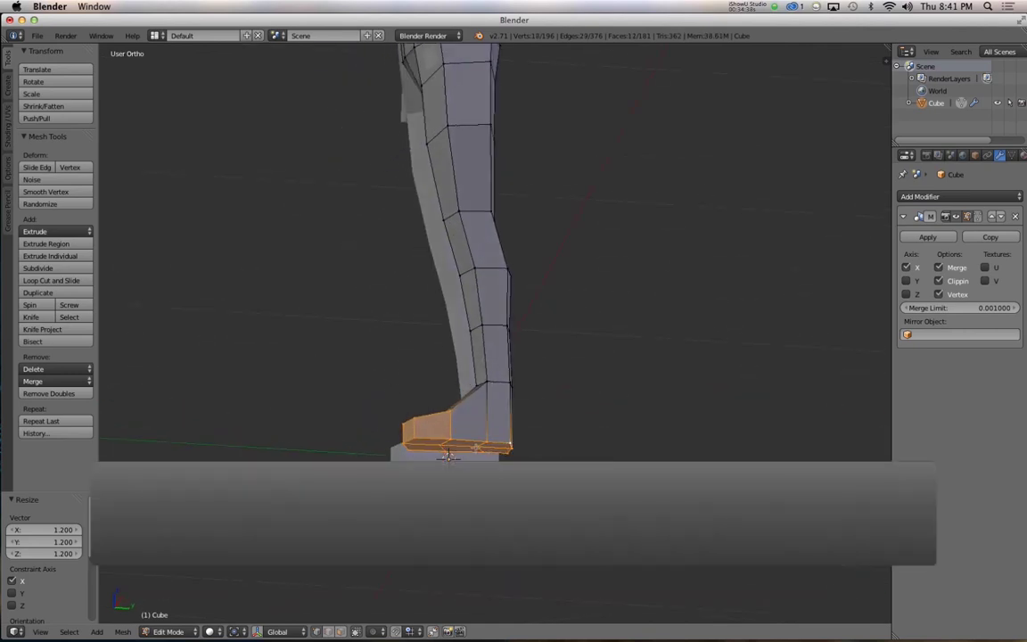
{"action": "left_click_drag", "start_coordinate": [448, 457], "coordinate": [417, 435], "text": "alt"}
{"action": "key", "text": "1"}
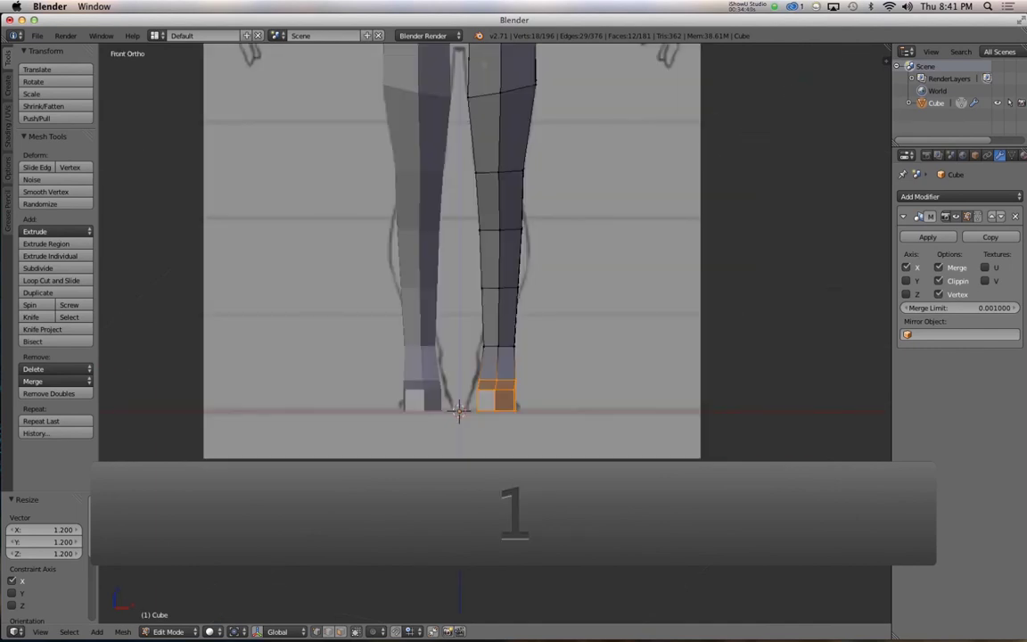
{"action": "key", "text": "r"}
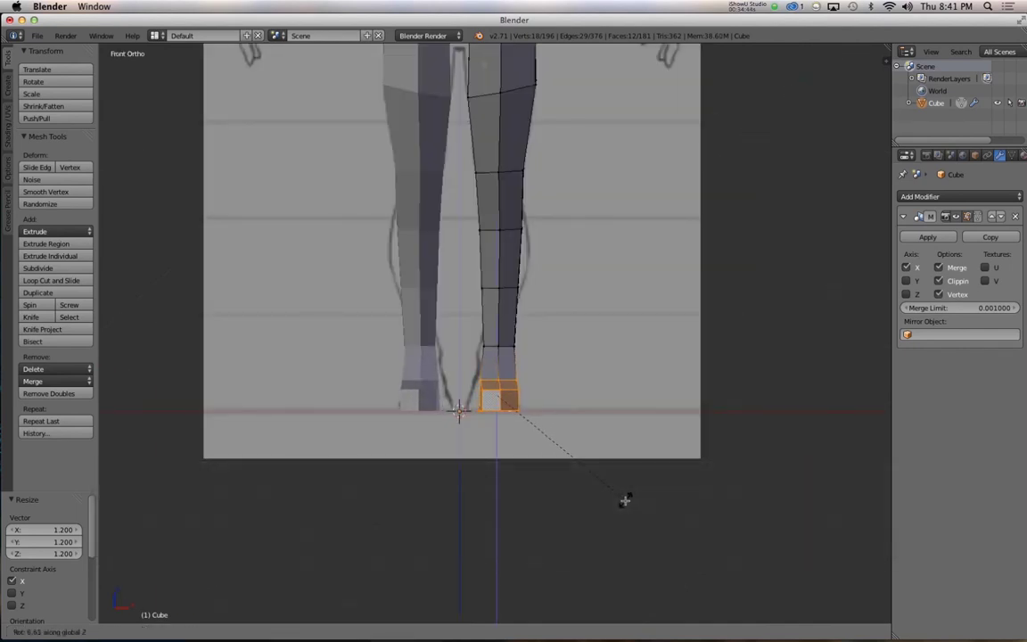
{"action": "left_click", "coordinate": [624, 500]}
Step: Examine the foot and whole body from several angles and against the side reference, in solid and wireframe shading and in Object Mode
{"action": "left_click_drag", "start_coordinate": [624, 500], "coordinate": [388, 444], "text": "alt"}
{"action": "key", "text": "z"}
{"action": "key", "text": "z"}
{"action": "scroll", "coordinate": [388, 444], "scroll_direction": "up", "scroll_amount": 4}
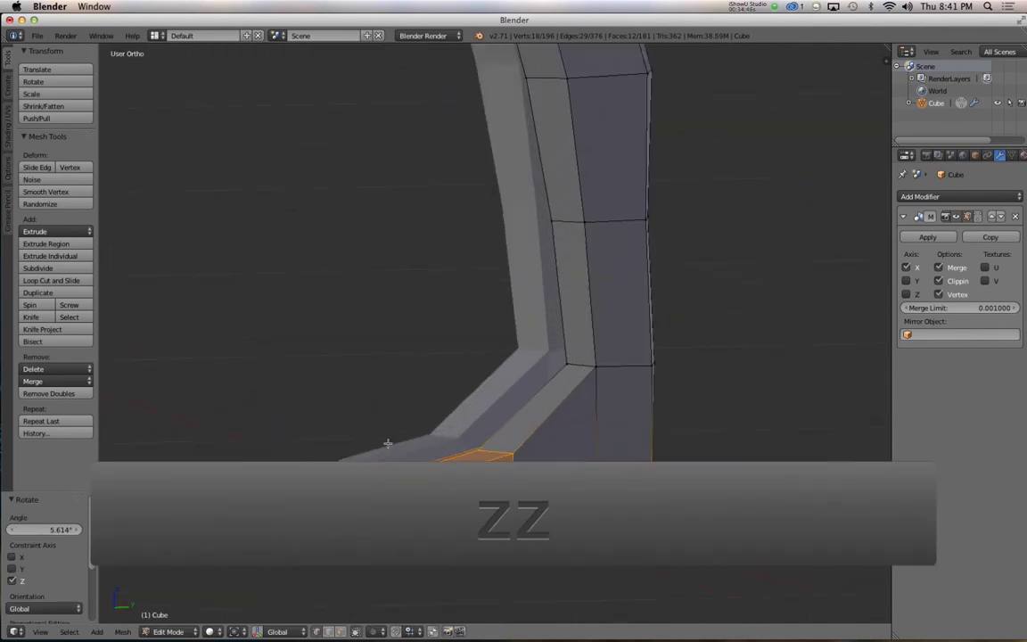
{"action": "scroll", "coordinate": [388, 444], "scroll_direction": "down", "scroll_amount": 5}
{"action": "left_click_drag", "start_coordinate": [348, 326], "coordinate": [431, 406], "text": "alt"}
{"action": "mouse_move", "coordinate": [546, 334]}
{"action": "left_mouse_down", "text": "ctrl+alt"}
{"action": "mouse_move", "coordinate": [486, 404]}
{"action": "mouse_move", "coordinate": [484, 369]}
{"action": "left_mouse_up", "text": "ctrl+alt"}
{"action": "key", "text": "z"}
{"action": "key", "text": "z"}
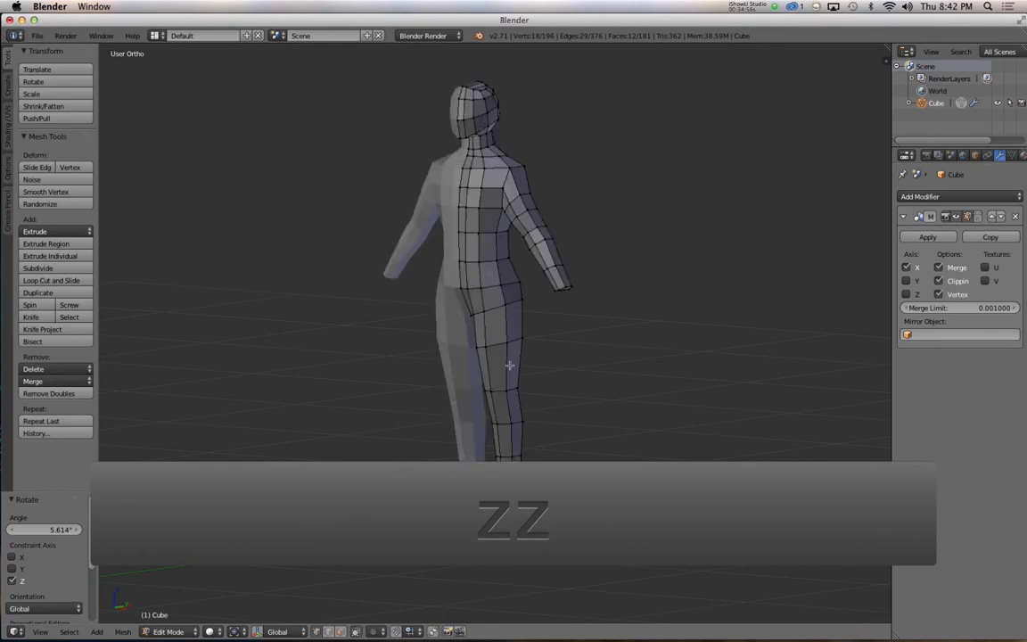
{"action": "key", "text": "1"}
{"action": "key", "text": "3"}
{"action": "key", "text": "z"}
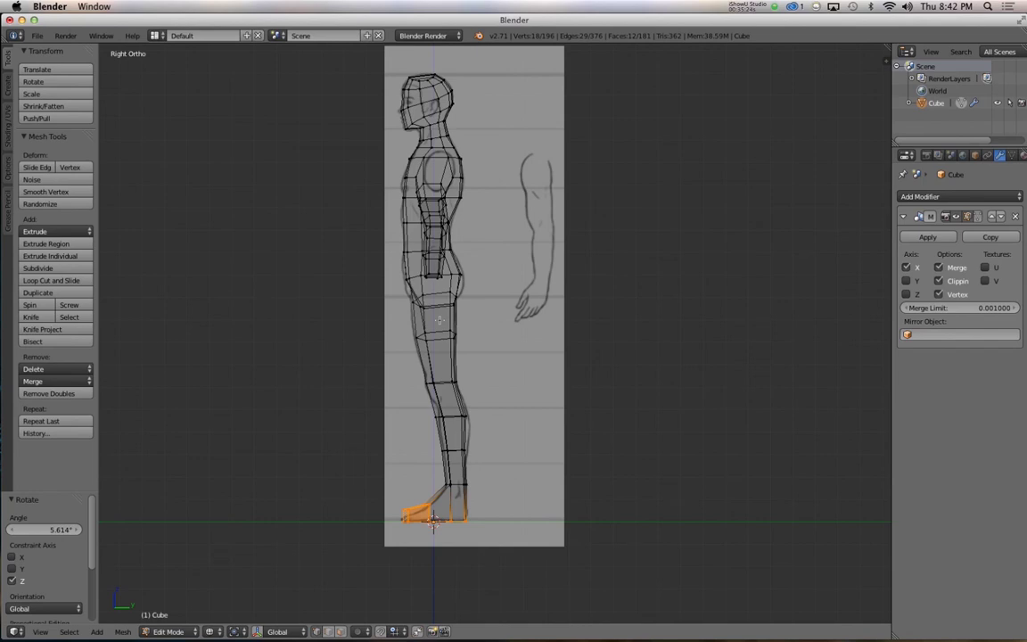
{"action": "mouse_move", "coordinate": [433, 522]}
{"action": "left_mouse_down", "text": "alt"}
{"action": "mouse_move", "coordinate": [426, 321]}
{"action": "mouse_move", "coordinate": [724, 321]}
{"action": "mouse_move", "coordinate": [679, 321]}
{"action": "mouse_move", "coordinate": [712, 318]}
{"action": "mouse_move", "coordinate": [665, 284]}
{"action": "mouse_move", "coordinate": [648, 306]}
{"action": "mouse_move", "coordinate": [718, 328]}
{"action": "mouse_move", "coordinate": [619, 326]}
{"action": "left_mouse_up", "text": "alt"}
{"action": "key", "text": "z"}
{"action": "key", "text": "Tab"}
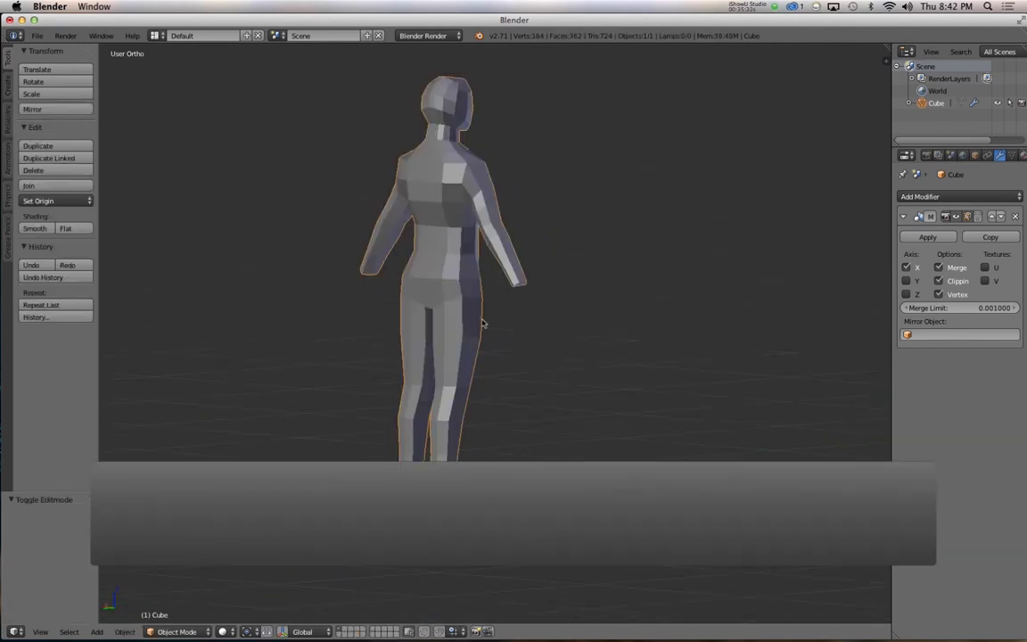
Step: Select the vertical edge on the back of the upper thigh and move it 0.028 in Y
{"action": "key", "text": "Tab"}
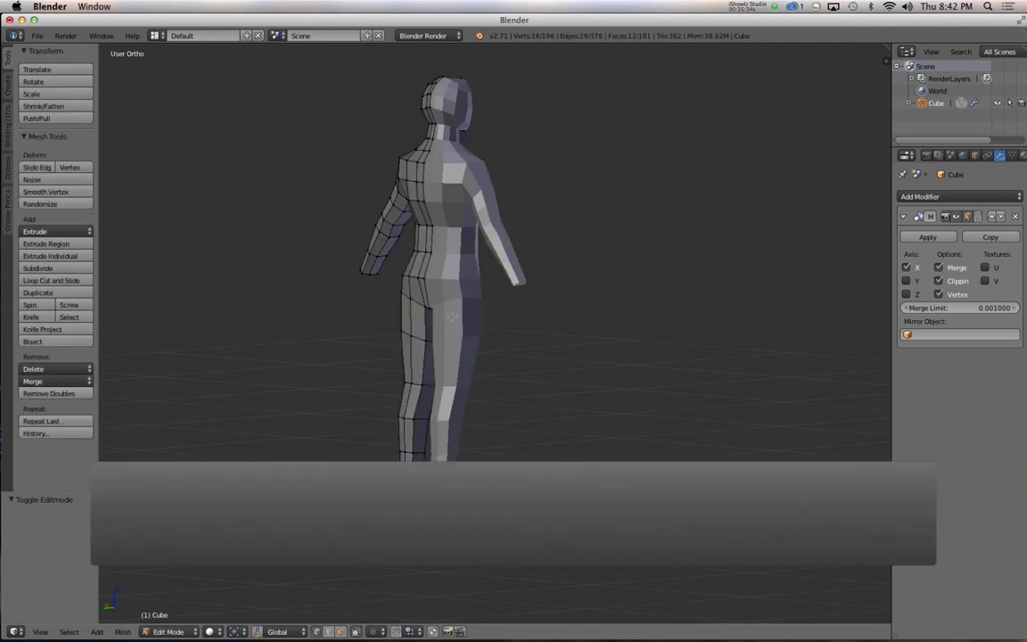
{"action": "left_click_drag", "start_coordinate": [450, 317], "coordinate": [424, 289], "text": "ctrl+alt"}
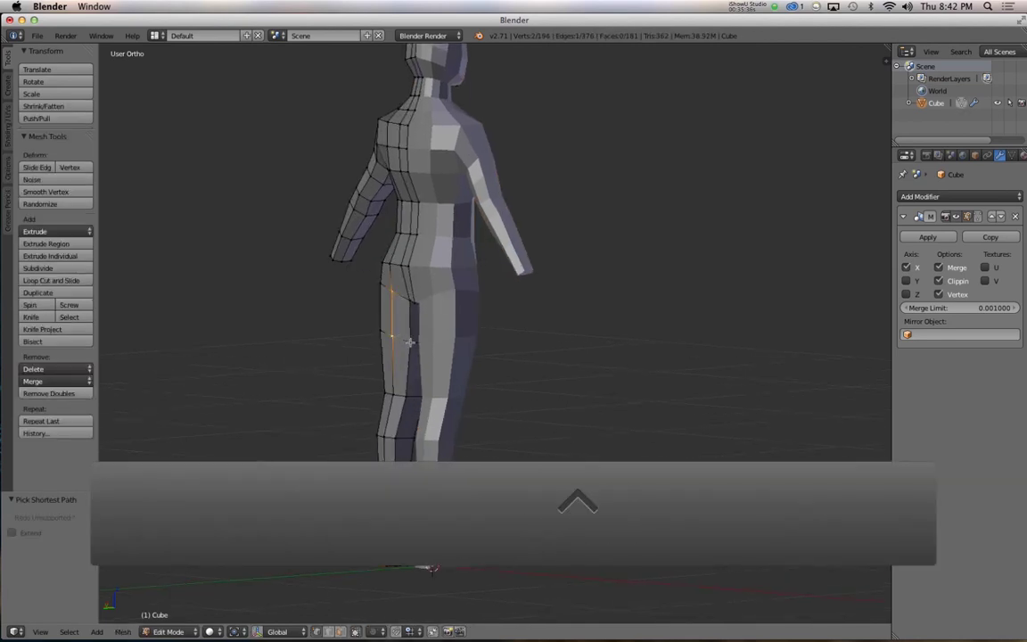
{"action": "key", "text": "g"}
{"action": "key", "text": "y"}
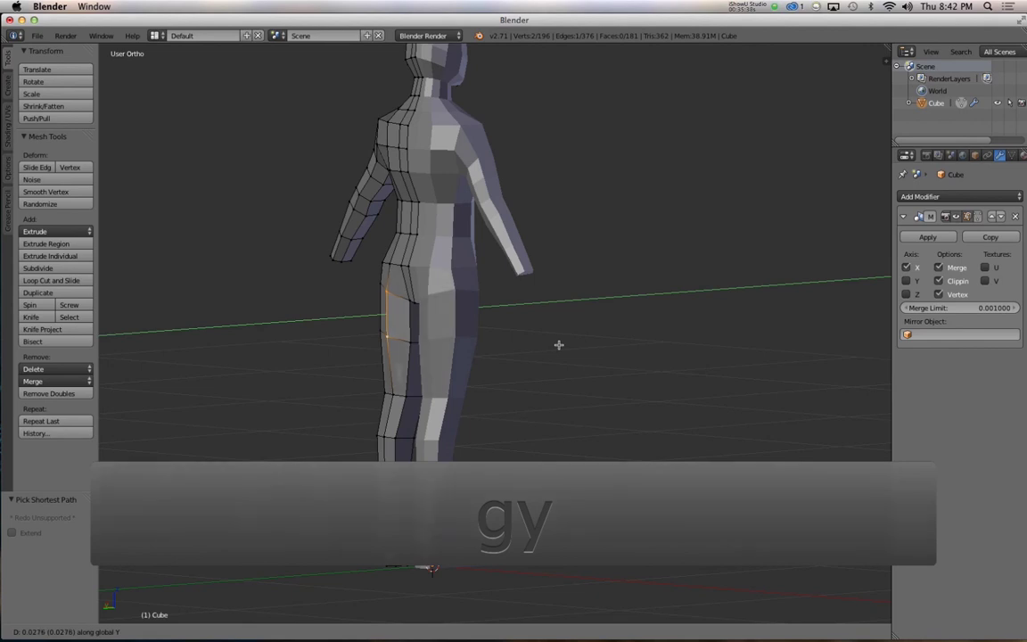
{"action": "left_click", "coordinate": [559, 344]}
Step: Compare the body's side profile with the reference in solid and wireframe shading, and inspect the figure in perspective
{"action": "left_click_drag", "start_coordinate": [559, 344], "coordinate": [450, 296], "text": "alt"}
{"action": "key", "text": "3"}
{"action": "key", "text": "z"}
{"action": "key", "text": "z"}
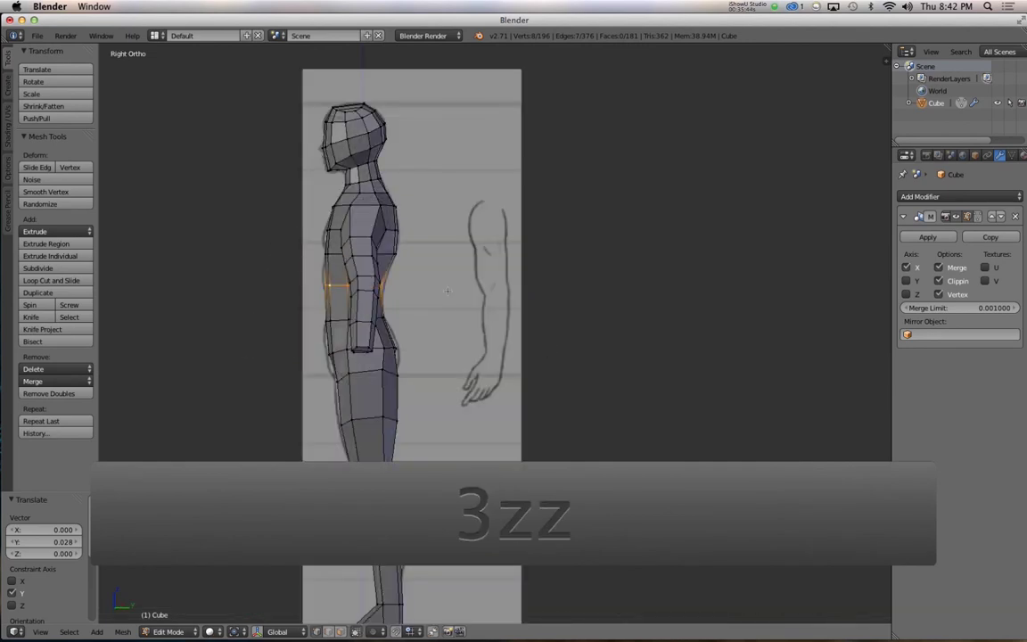
{"action": "key", "text": "z"}
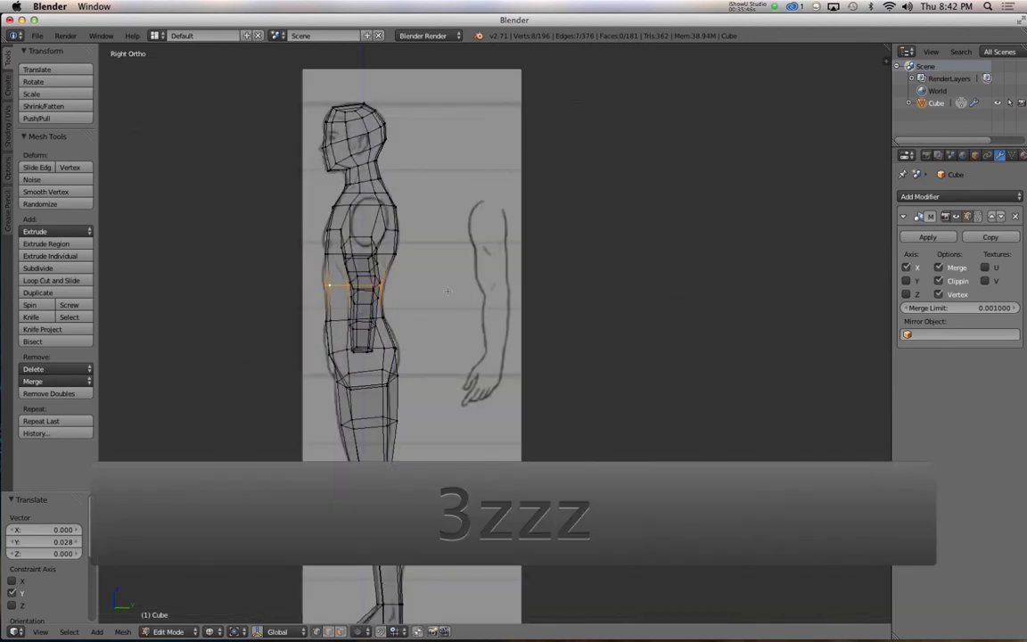
{"action": "key", "text": "z"}
{"action": "key", "text": "5"}
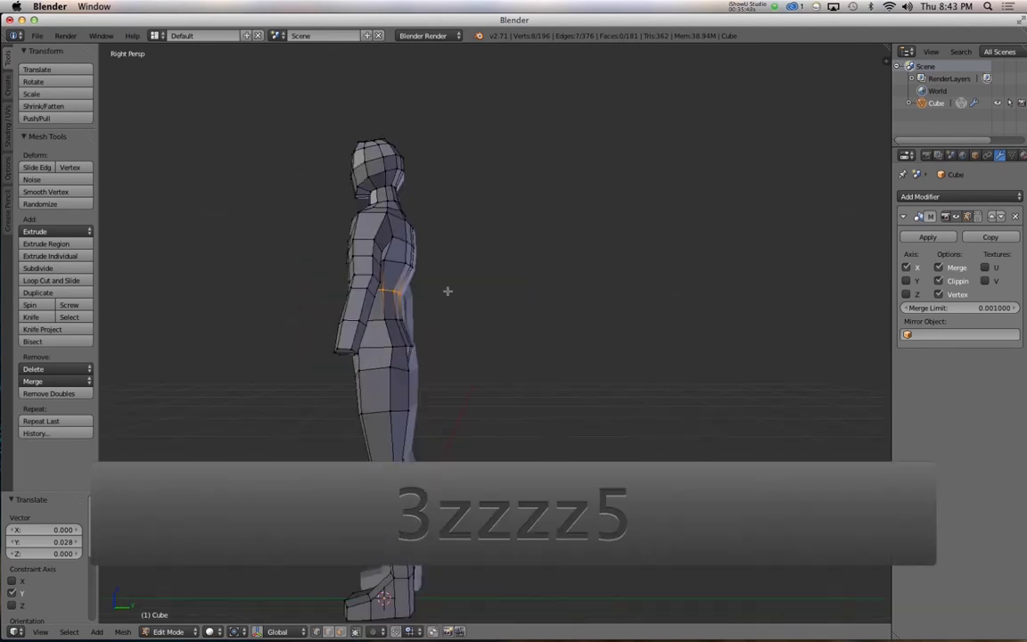
{"action": "left_click_drag", "start_coordinate": [460, 287], "coordinate": [447, 400], "text": "alt"}
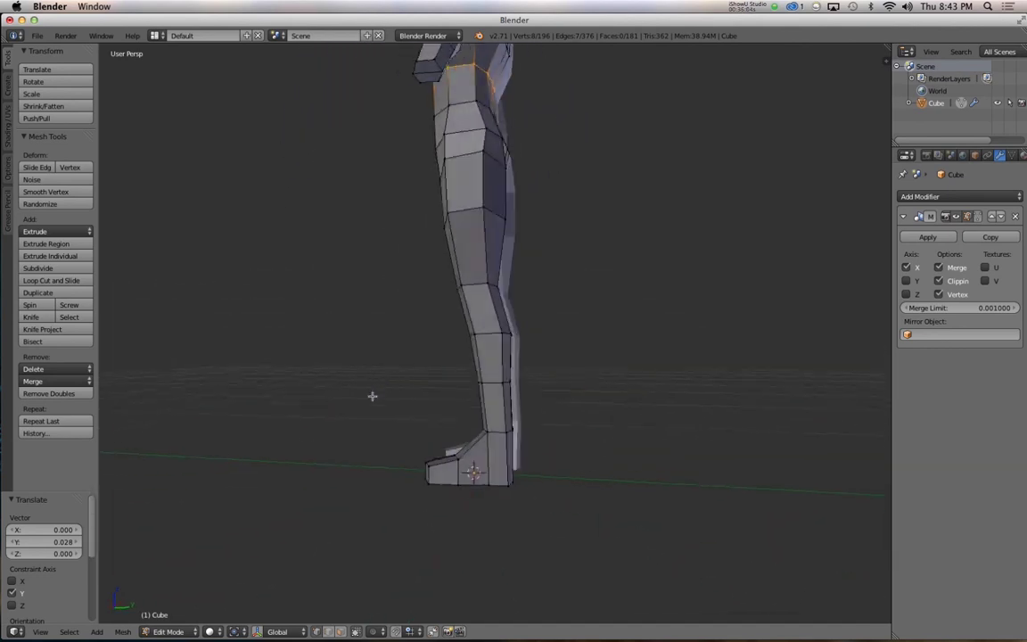
Step: Move the side and back ankle vertices -0.028 in Z and the front ankle vertex -0.015 in Z
{"action": "key", "text": "alt"}
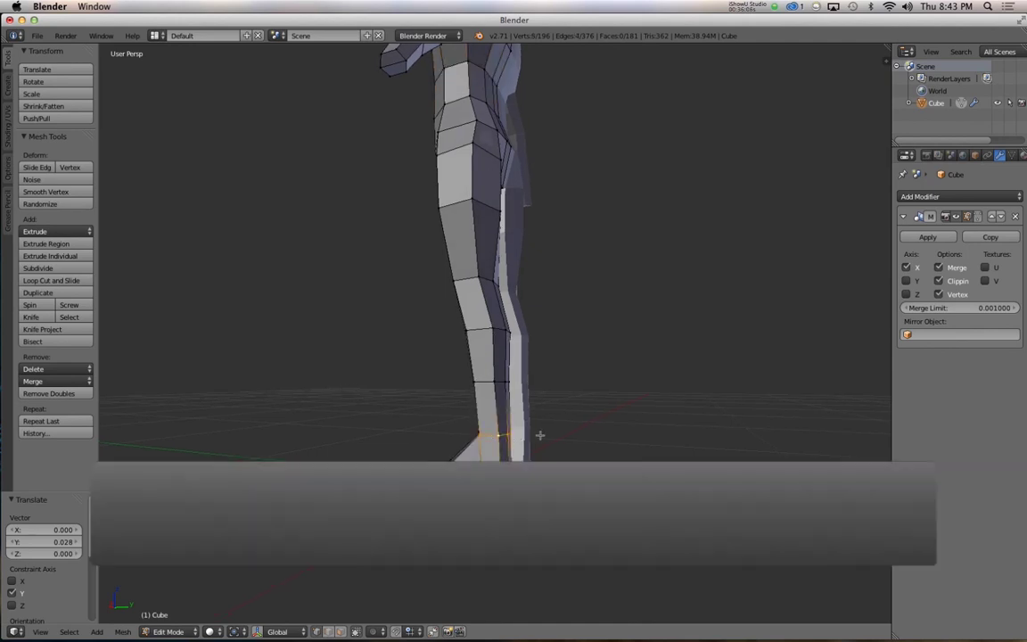
{"action": "key", "text": "g"}
{"action": "key", "text": "z"}
{"action": "left_click", "coordinate": [540, 444]}
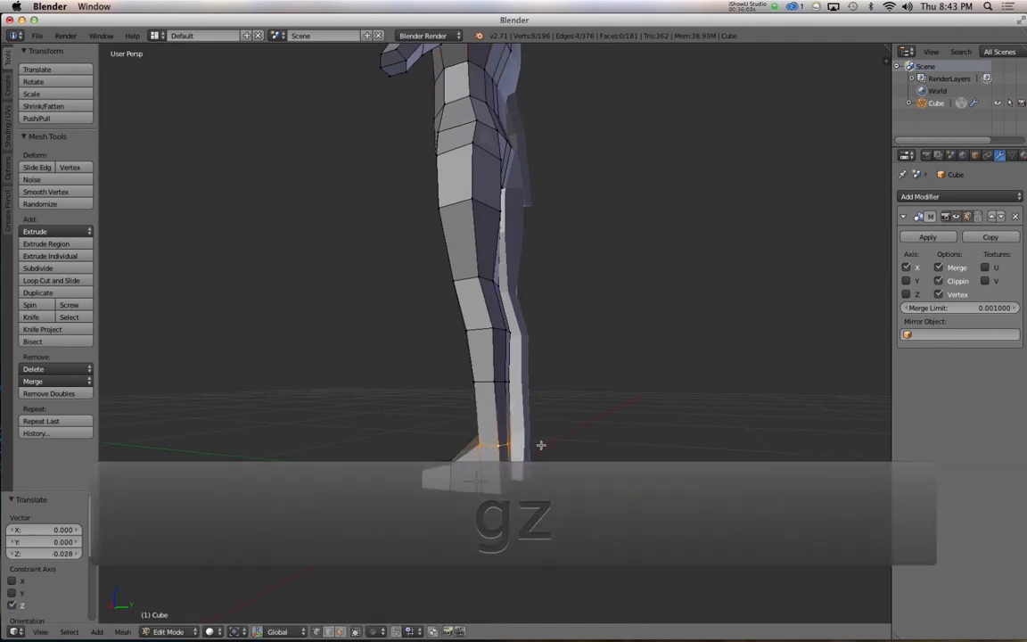
{"action": "left_click_drag", "start_coordinate": [541, 444], "coordinate": [574, 444], "text": "alt"}
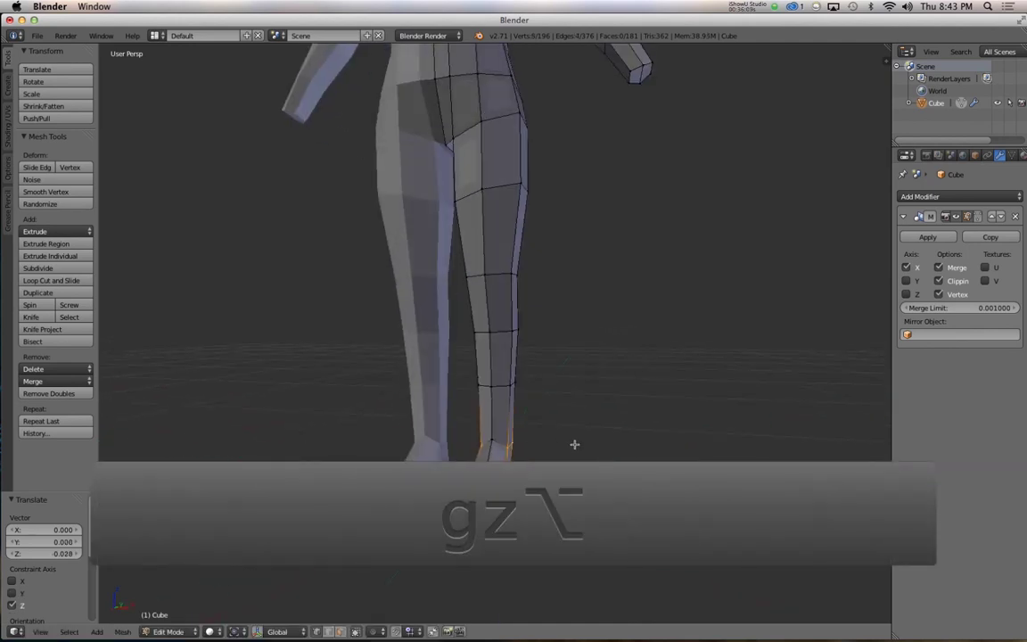
{"action": "key", "text": "g"}
{"action": "key", "text": "z"}
{"action": "left_click", "coordinate": [493, 448]}
Step: Add one loop cut running lengthwise along the side of the head, torso, arm and leg
{"action": "left_click_drag", "start_coordinate": [493, 448], "coordinate": [481, 213], "text": "alt"}
{"action": "left_click_drag", "start_coordinate": [472, 138], "coordinate": [425, 202], "text": "alt"}
{"action": "key", "text": "ctrl+r"}
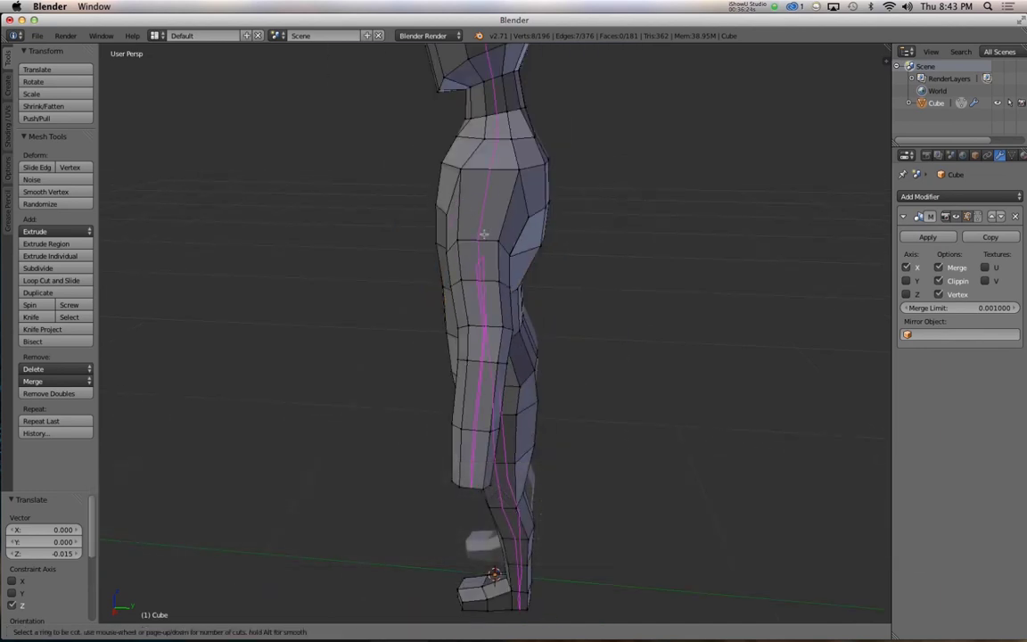
{"action": "left_click", "coordinate": [482, 235]}
{"action": "left_click_drag", "start_coordinate": [482, 234], "coordinate": [538, 231], "text": "alt"}
{"action": "key", "text": "ctrl+r"}
{"action": "left_click", "coordinate": [538, 231]}
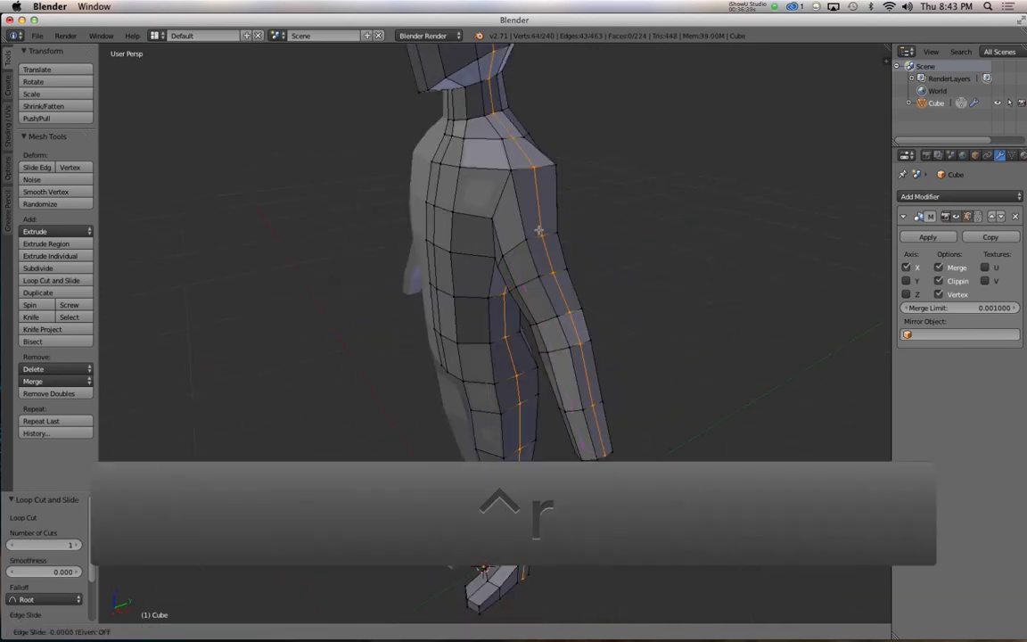
Step: Shrink/Fatten the new side loop with an offset of -0.006 to round out the body
{"action": "key", "text": "alt+s"}
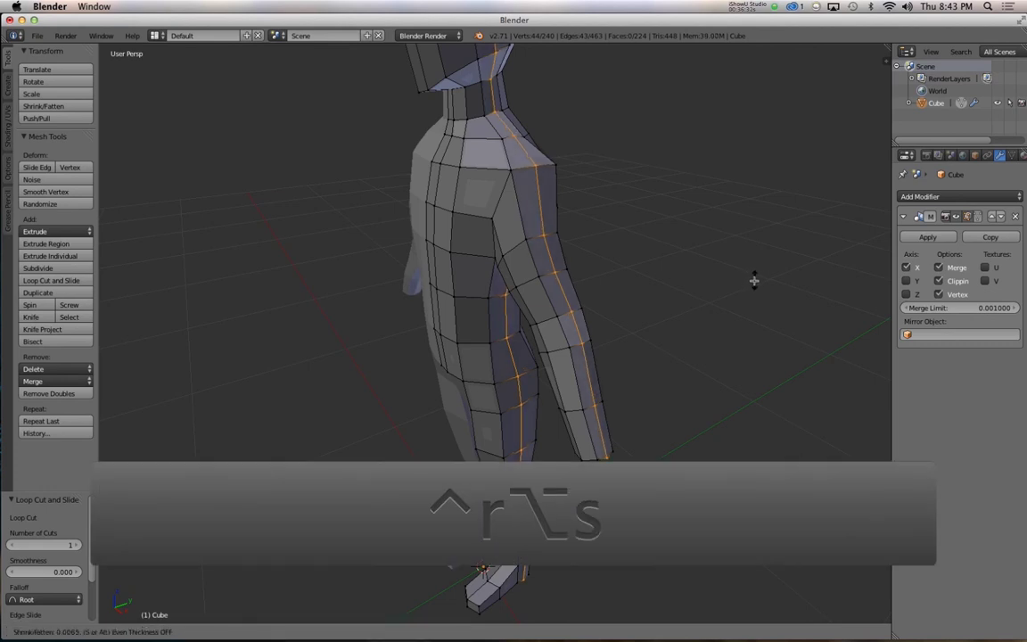
{"action": "left_click", "coordinate": [754, 280]}
{"action": "left_click_drag", "start_coordinate": [570, 537], "coordinate": [563, 355], "text": "alt+shift"}
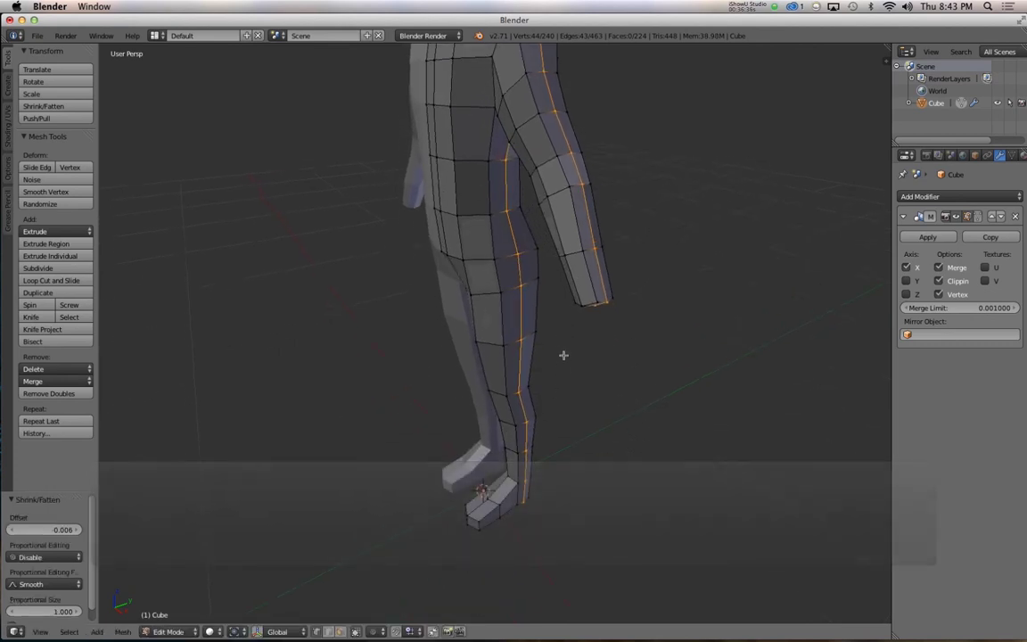
{"action": "key", "text": "z"}
{"action": "key", "text": "z"}
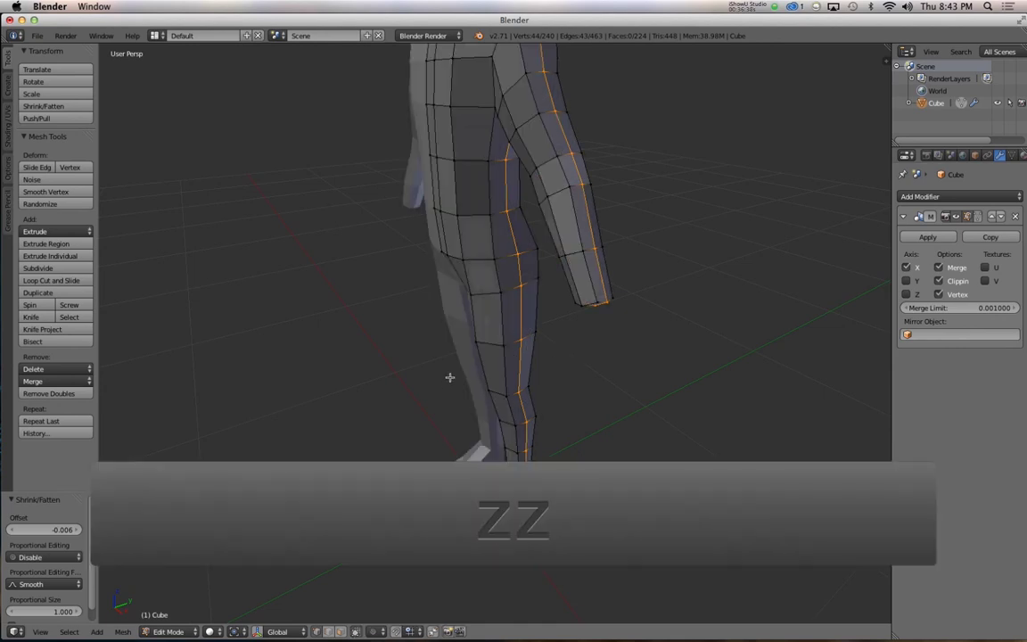
{"action": "scroll", "coordinate": [449, 376], "scroll_direction": "down", "scroll_amount": 6}
{"action": "left_click_drag", "start_coordinate": [476, 306], "coordinate": [504, 336], "text": "alt"}
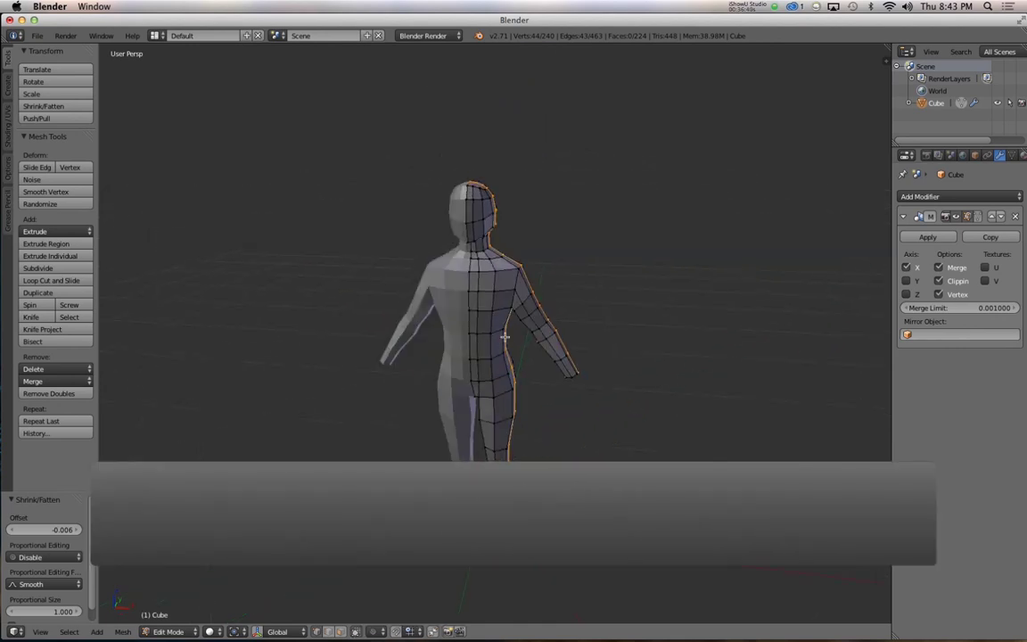